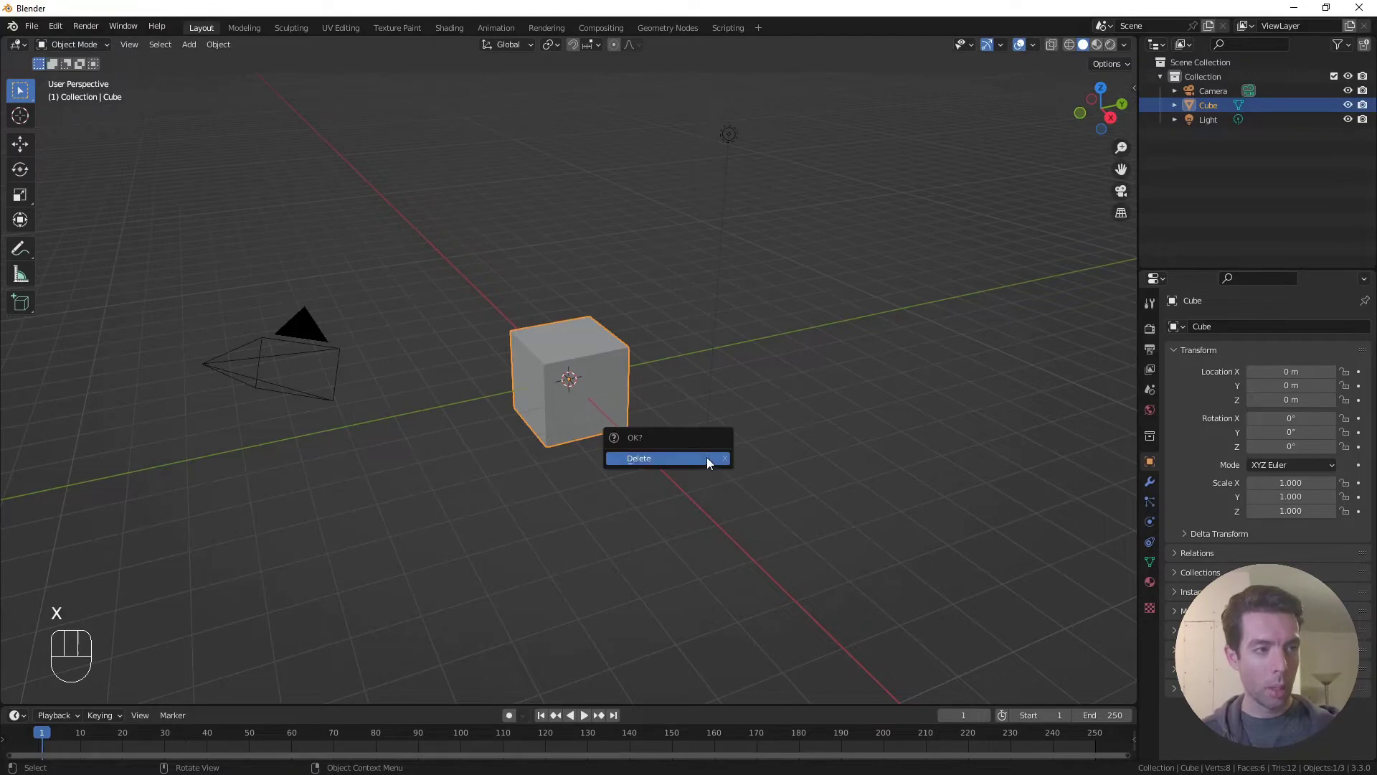
Delete the default cube and load blender_black.png from the working directory as a reference image aligned to the top view
click(698, 457)
key(KP_7)
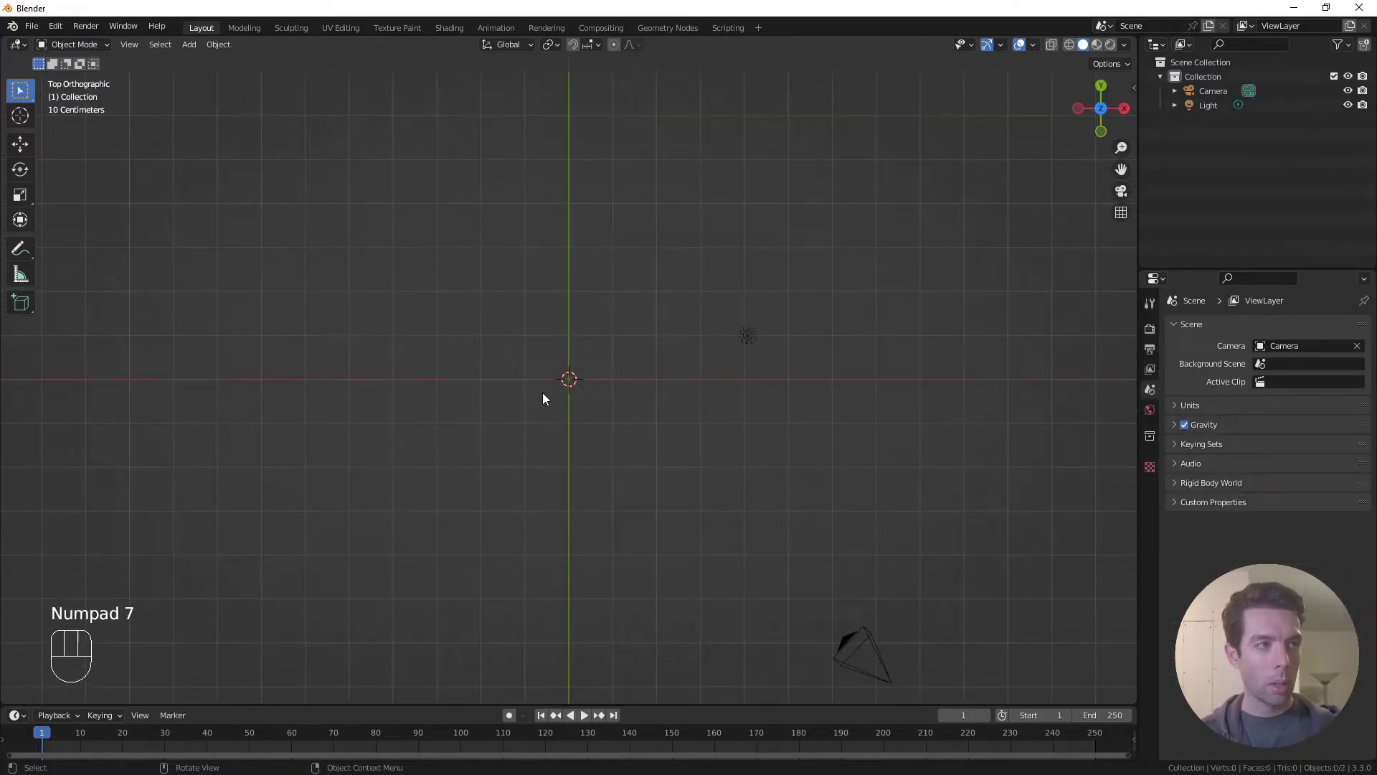
scroll(554, 394, up, 1)
key(shift+a)
mouse_move(553, 394)
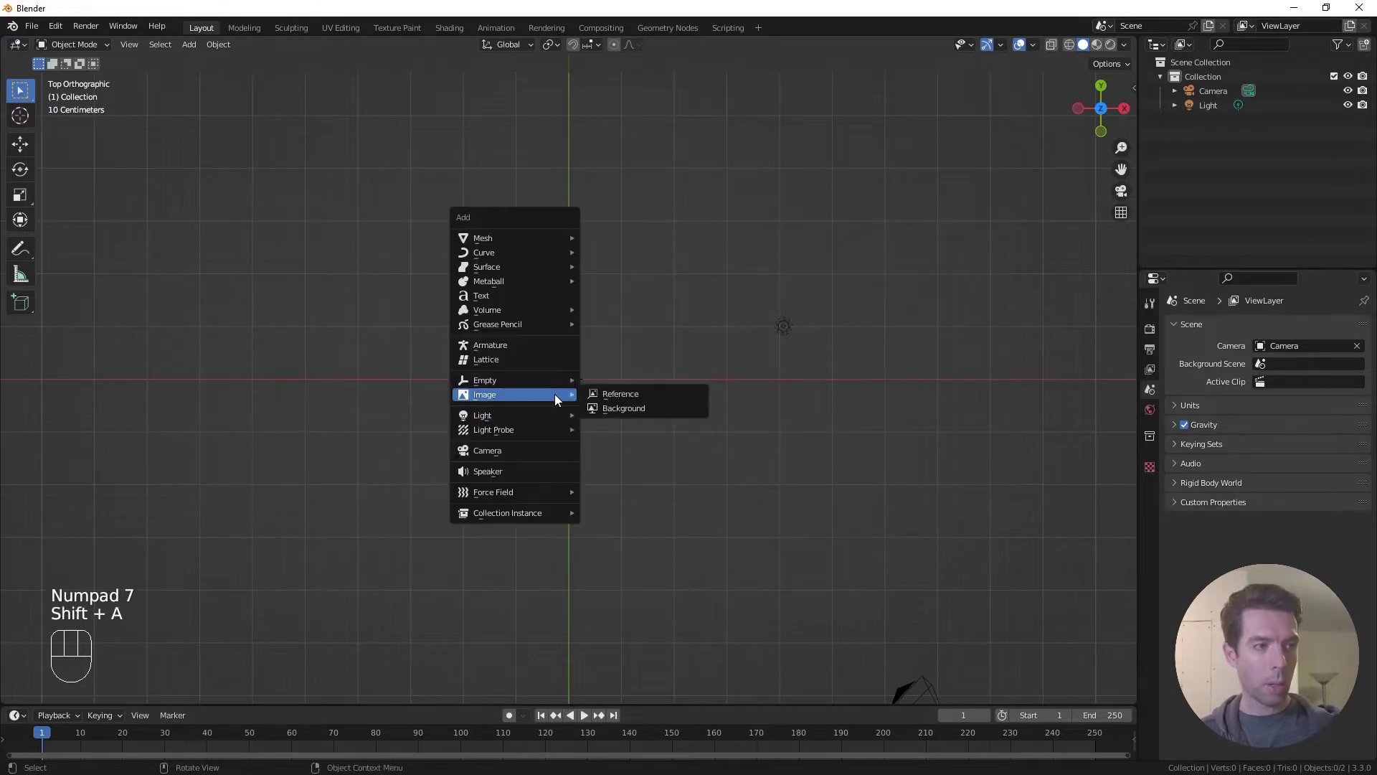
click(615, 394)
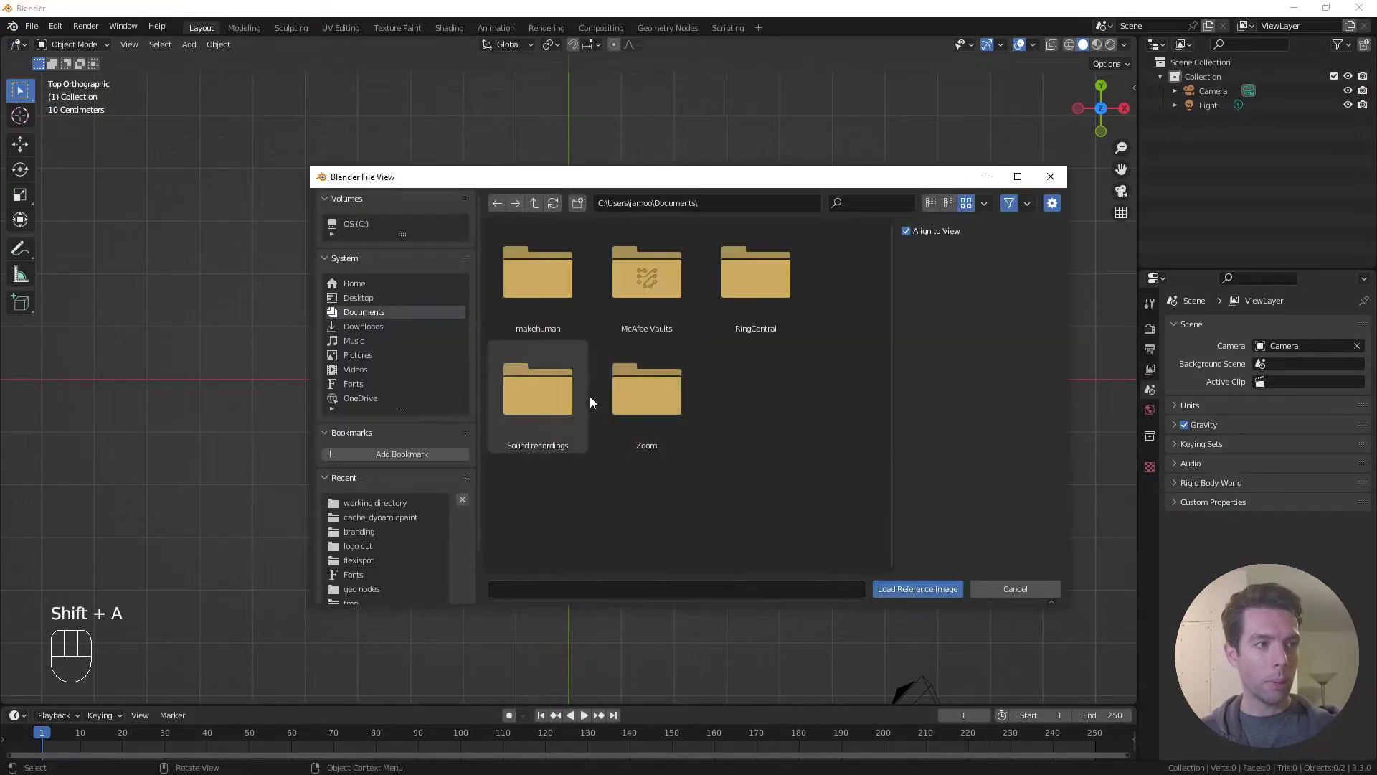
click(394, 502)
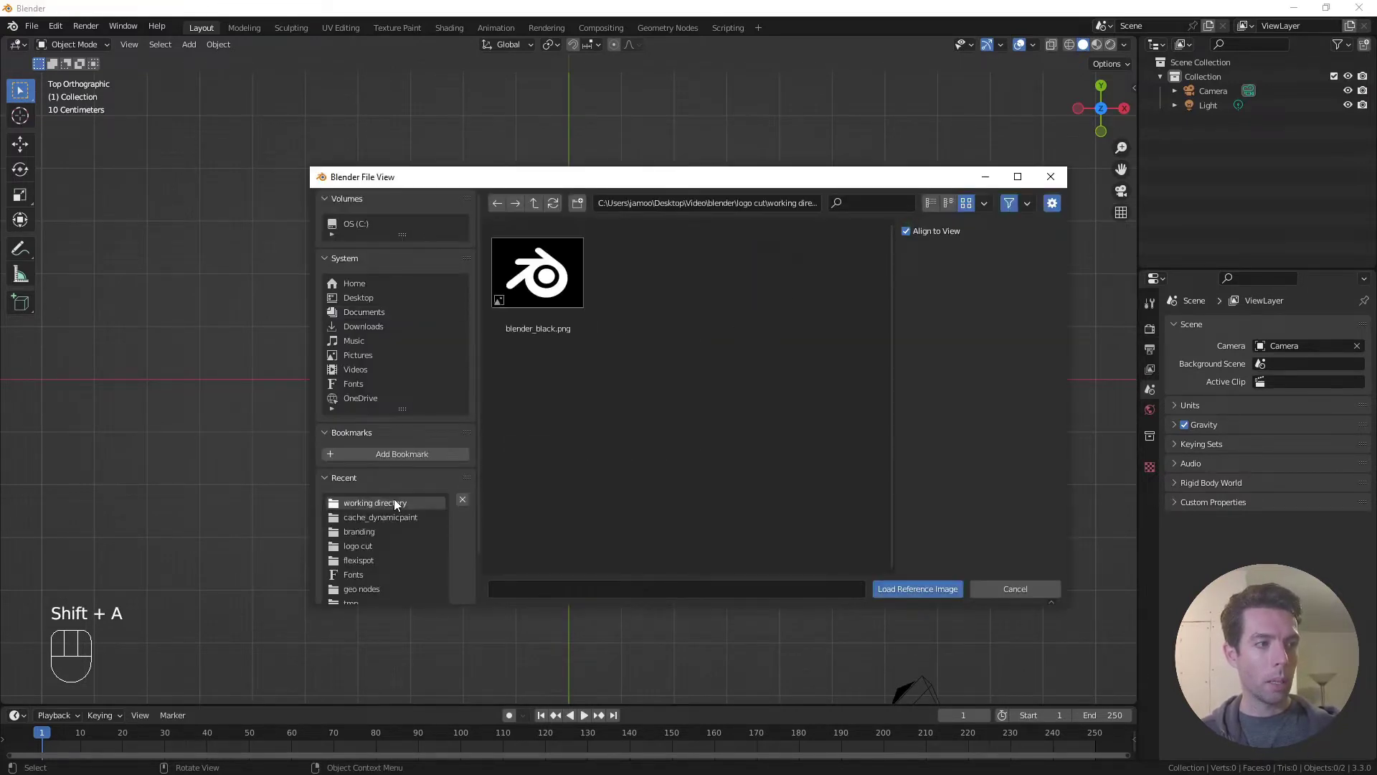
click(538, 276)
click(910, 588)
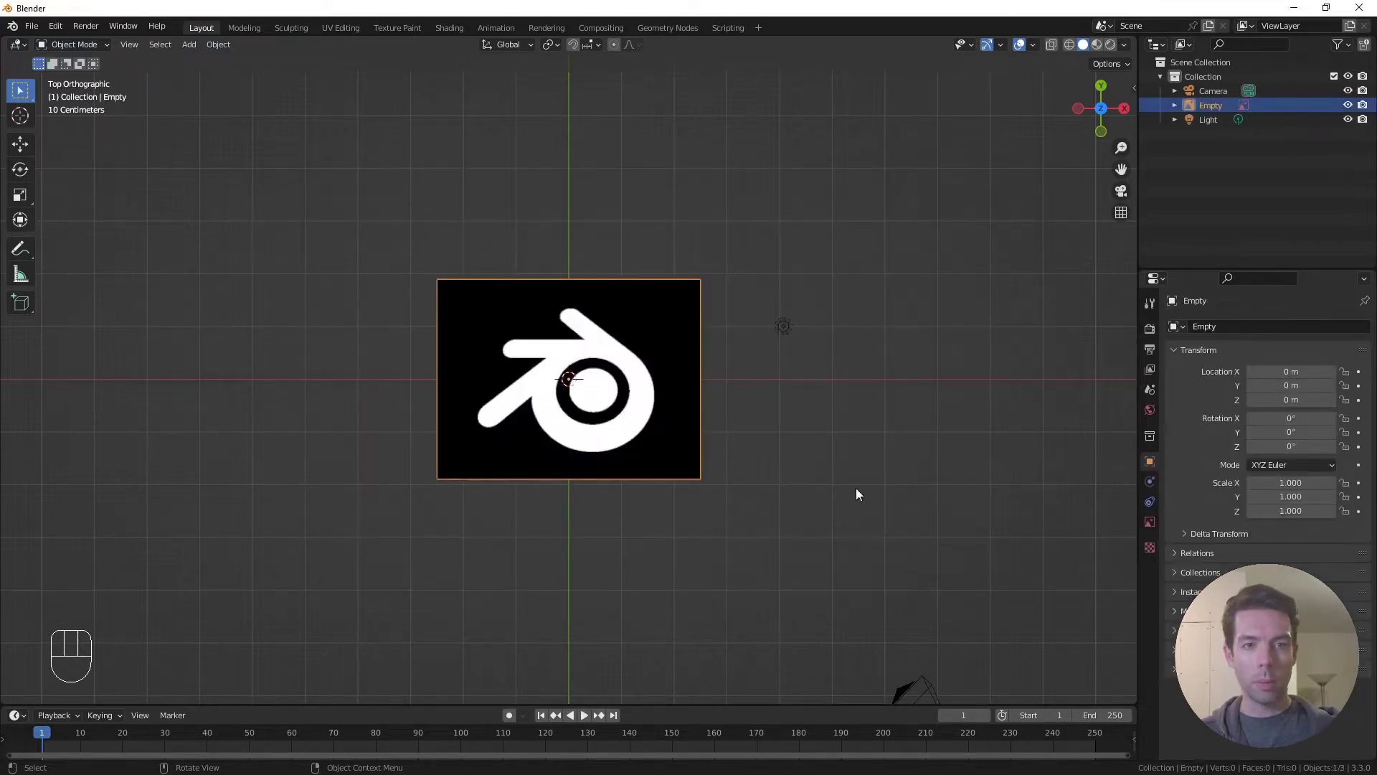
Enable opacity for the reference image and set it to 0.5
click(1151, 522)
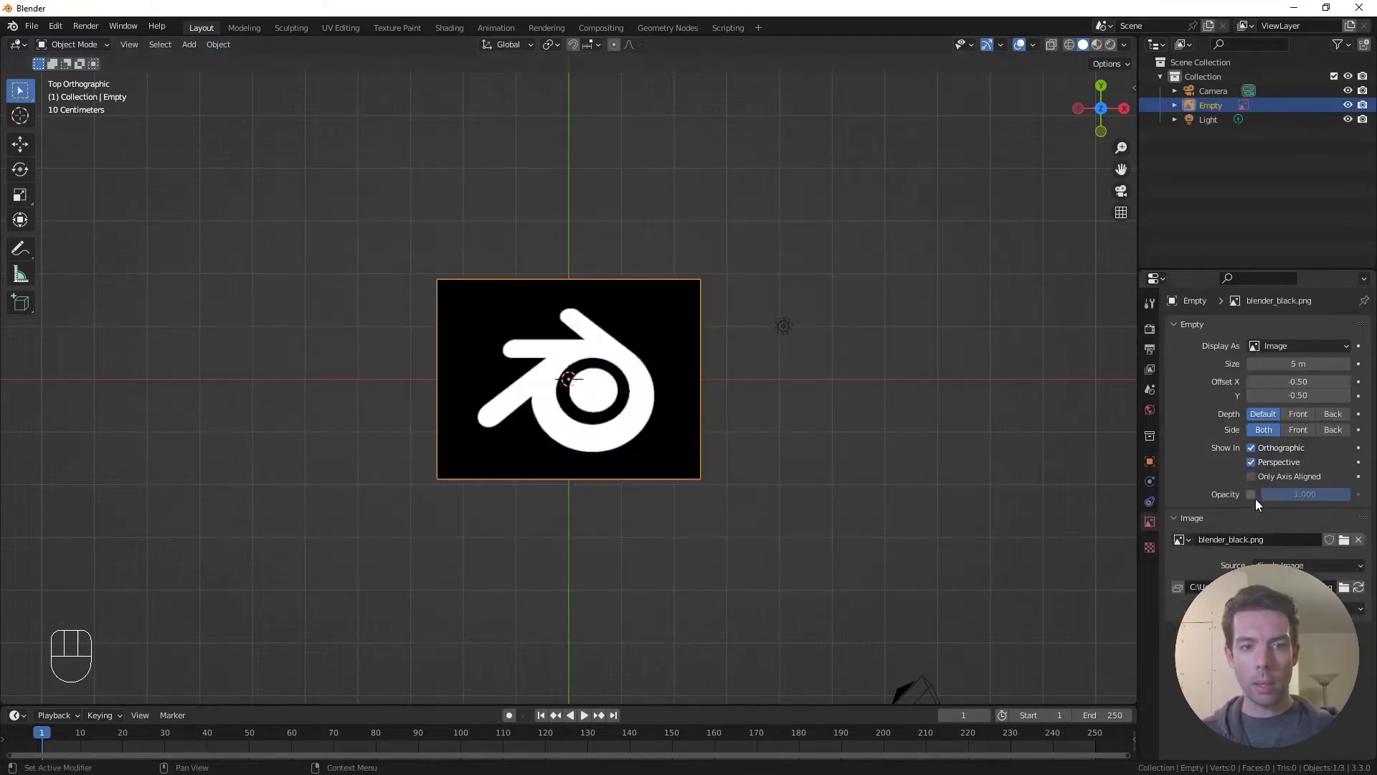
click(1252, 495)
click(1301, 494)
key(Return)
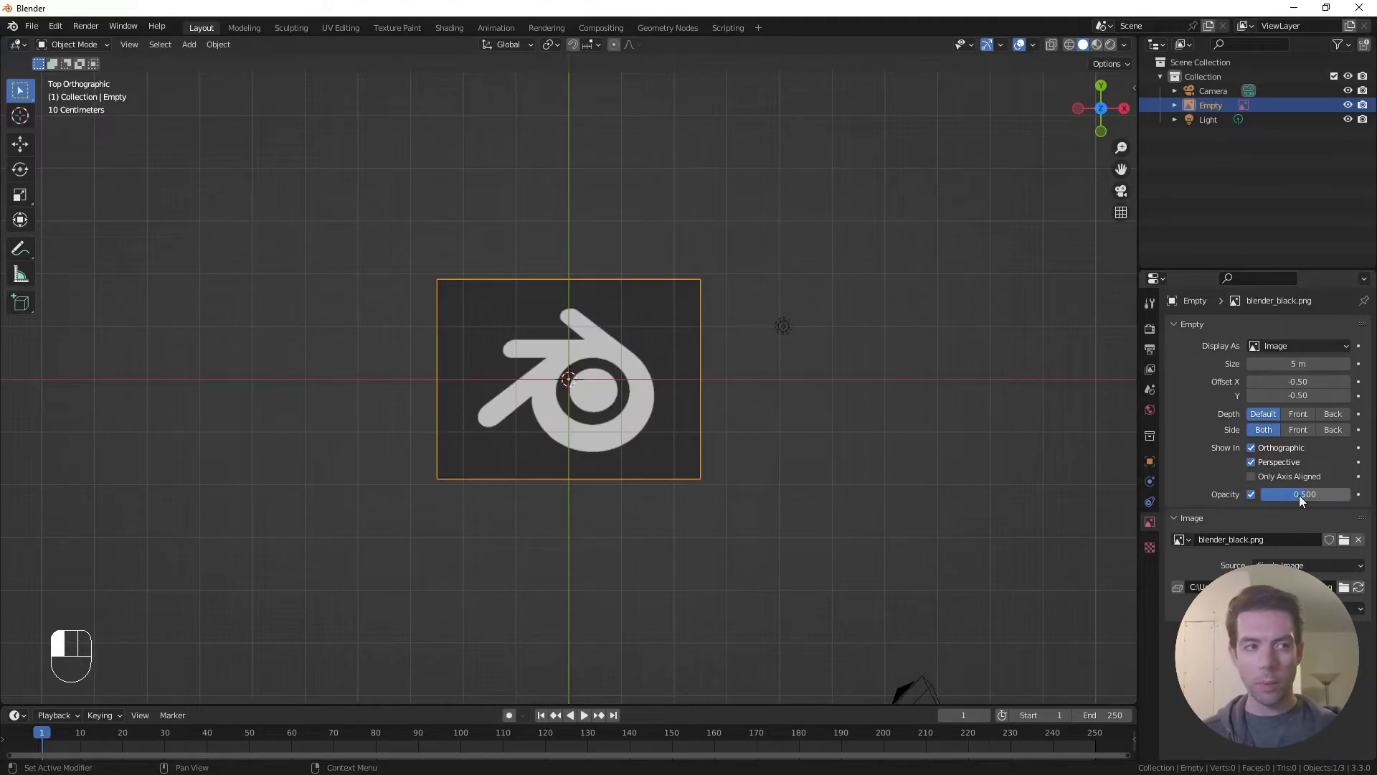
Move the reference image so the logo's central disc is centred on the world origin
scroll(597, 403, up, 8)
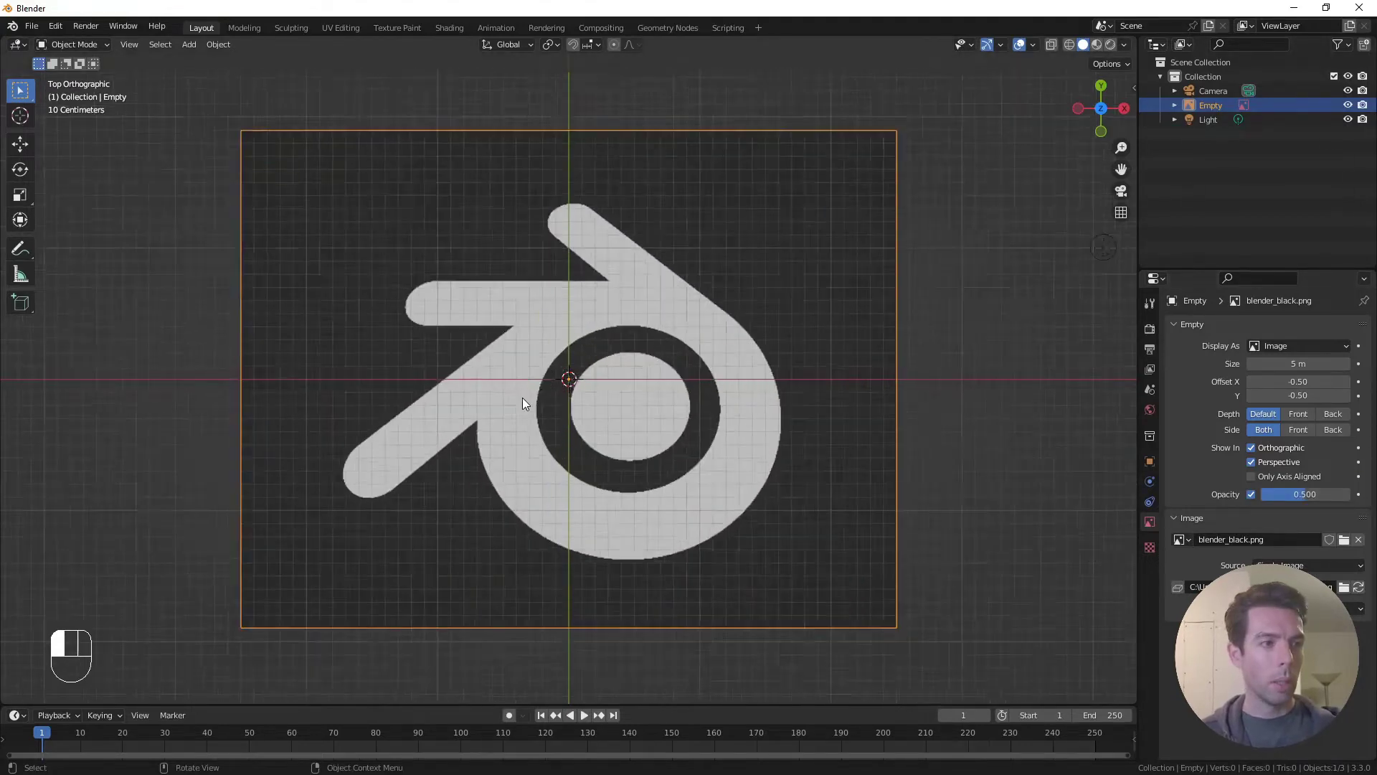
key(g)
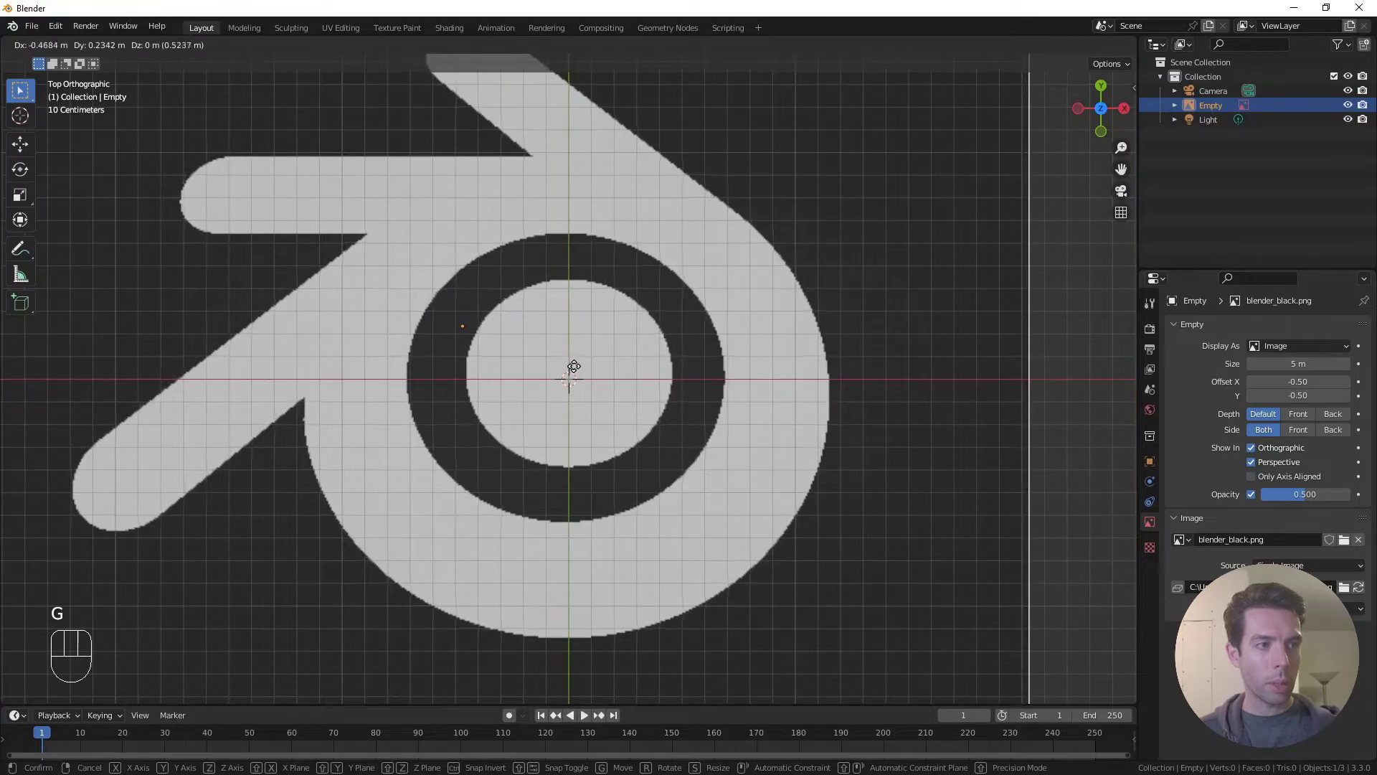
click(574, 374)
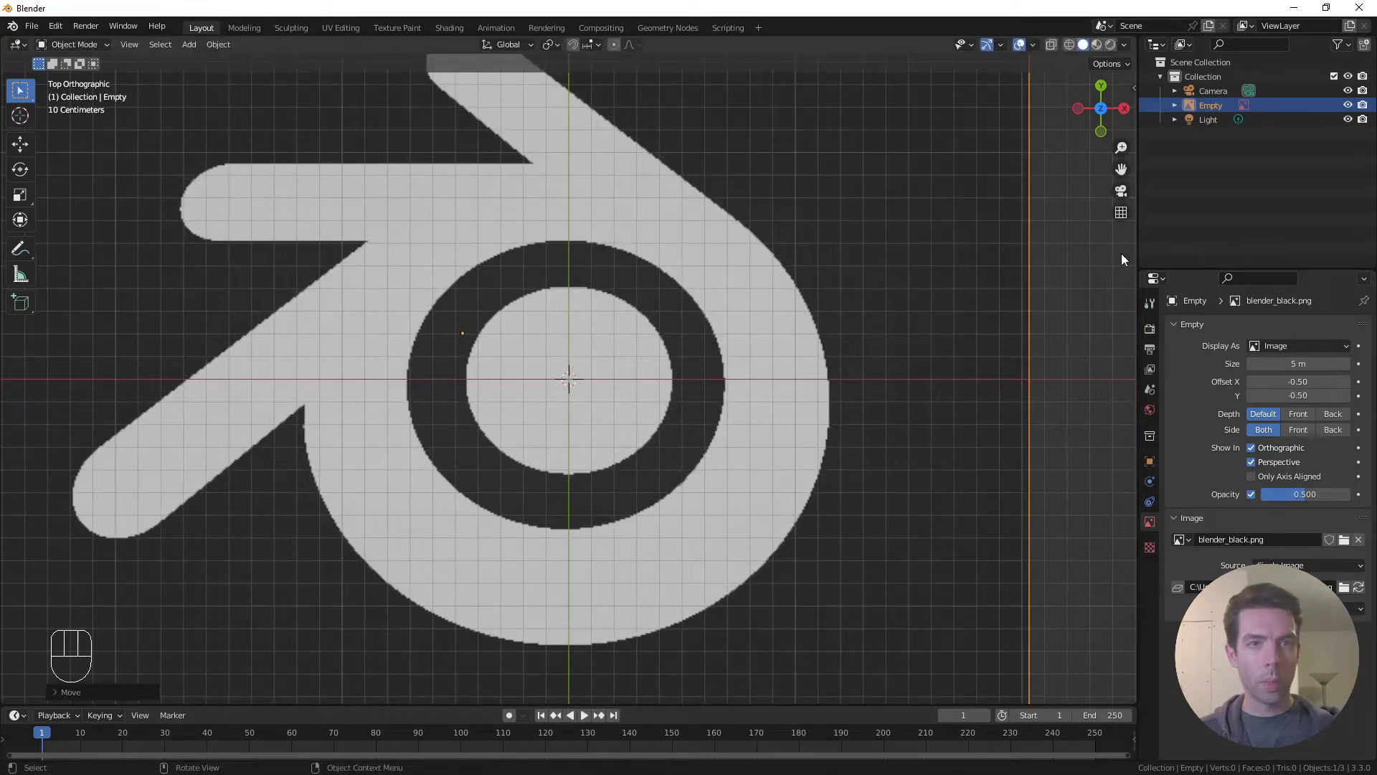
Show the selectable restriction toggles in the outliner and make the reference image unselectable
click(1339, 45)
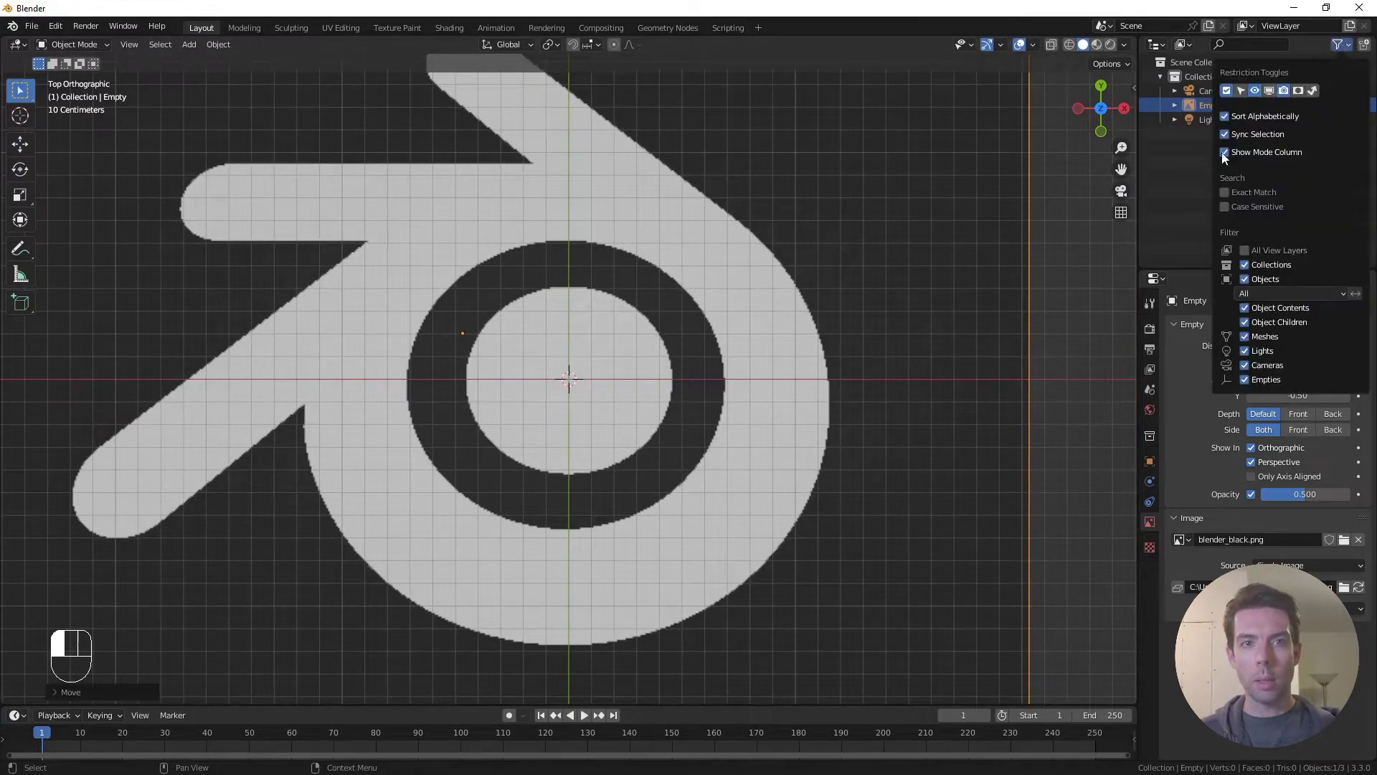
click(1241, 91)
click(1333, 104)
Add a mesh circle with 64 vertices at the world origin
scroll(681, 336, down, 2)
shift+middle_drag(681, 336, 739, 378)
scroll(737, 372, down, 1)
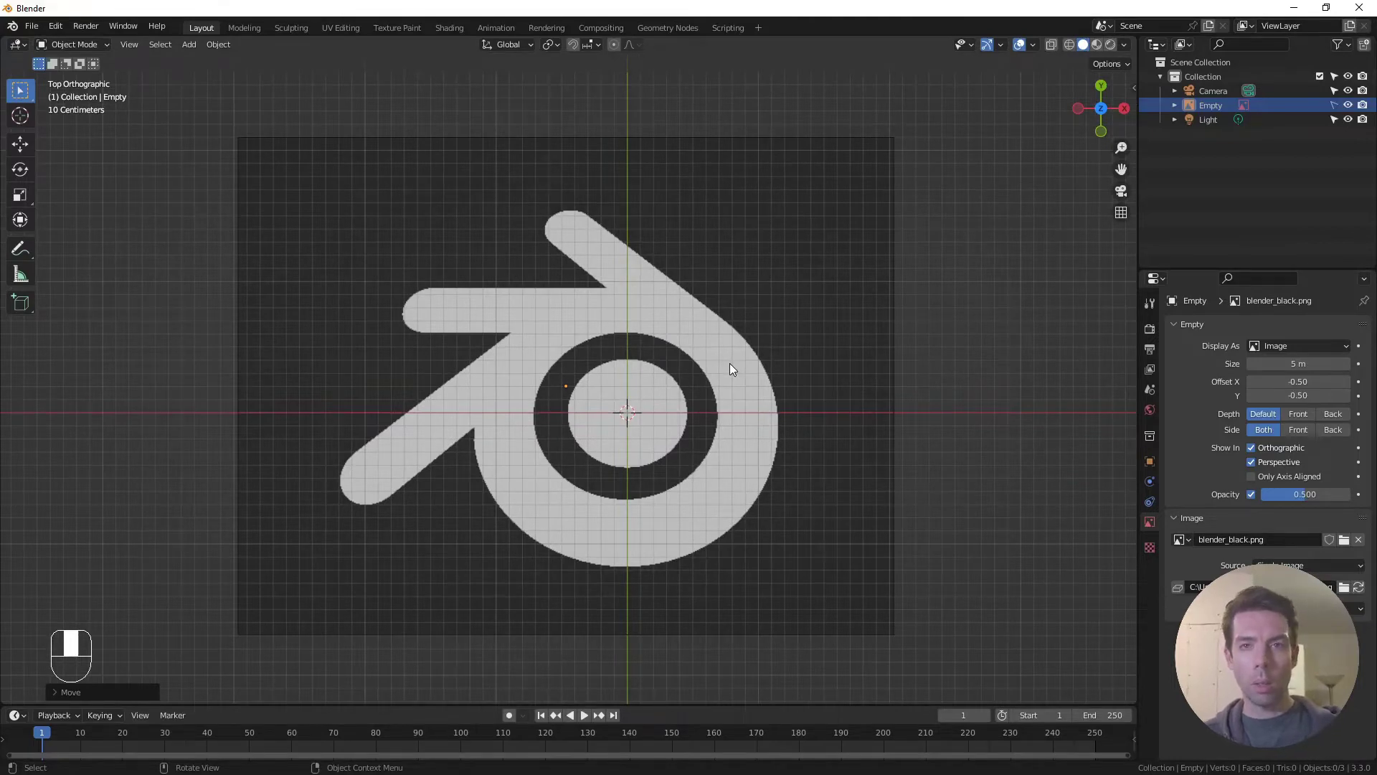
scroll(726, 431, up, 1)
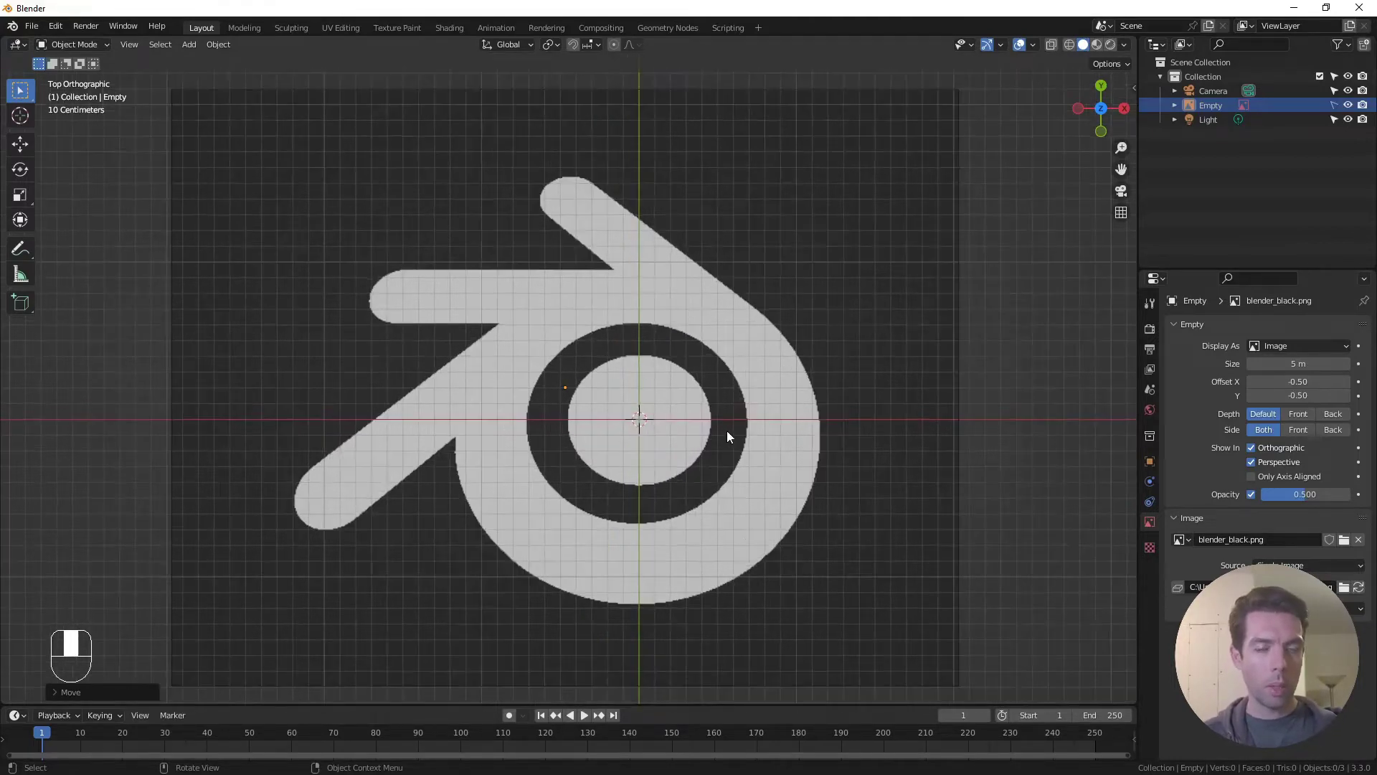
key(shift+a)
click(782, 304)
click(61, 691)
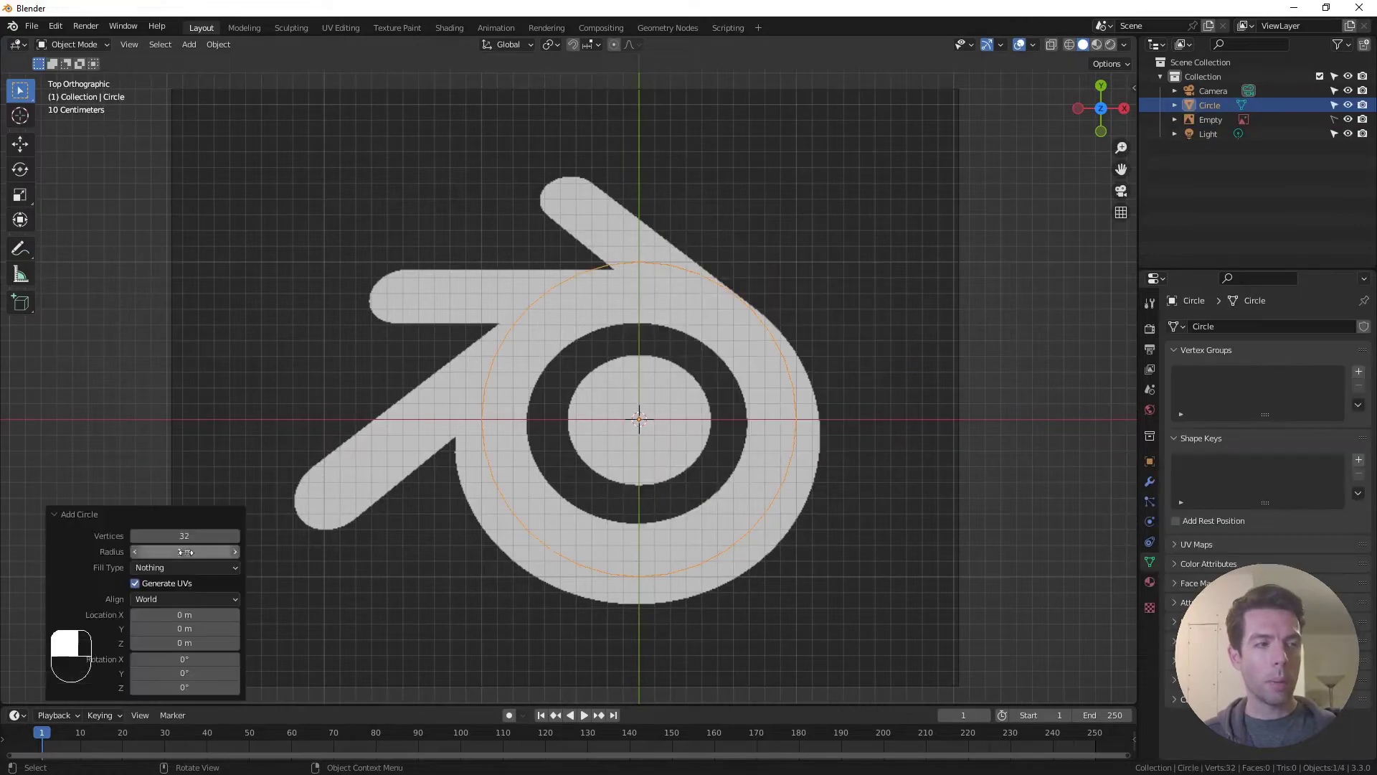
In Edit Mode, move and scale the circle to match the logo's outer ring edge, reducing its height by a Y scale of 0.930
key(Tab)
scroll(698, 381, up, 2)
key(g)
click(718, 435)
key(s)
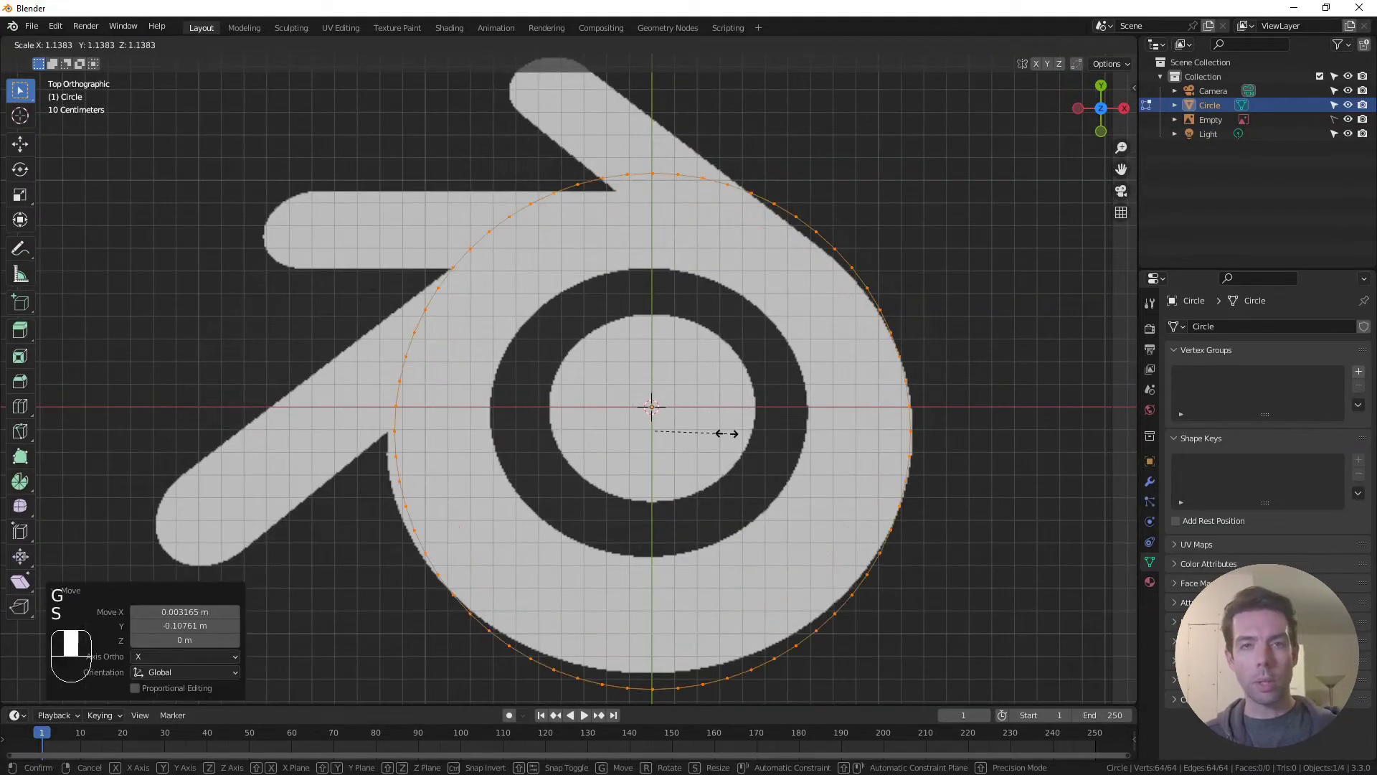
click(733, 434)
key(g)
click(756, 434)
key(s)
click(754, 431)
key(s)
key(y)
click(825, 433)
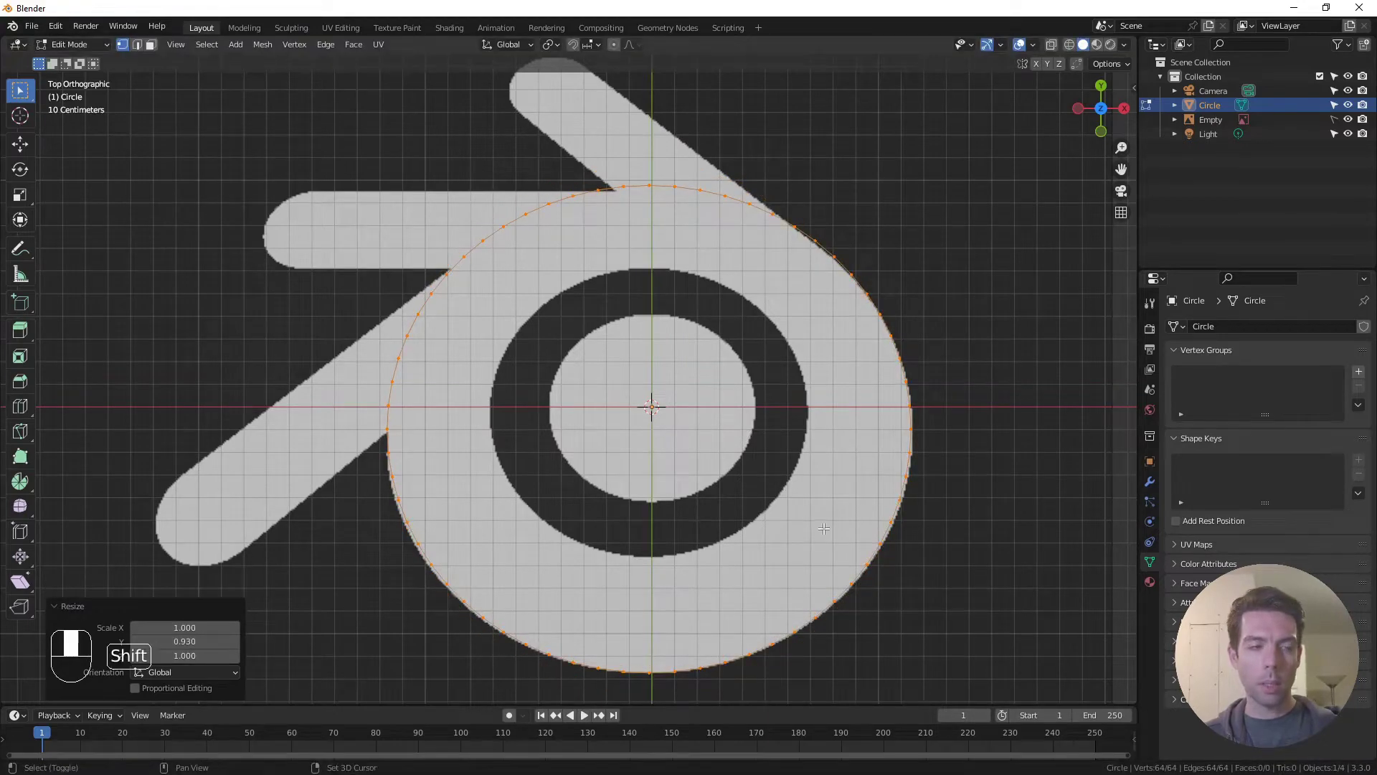
Duplicate the outer circle and scale and move the copy to fit the inner edge of the logo's ring
key(shift+d)
key(s)
click(755, 488)
key(g)
click(754, 476)
key(s)
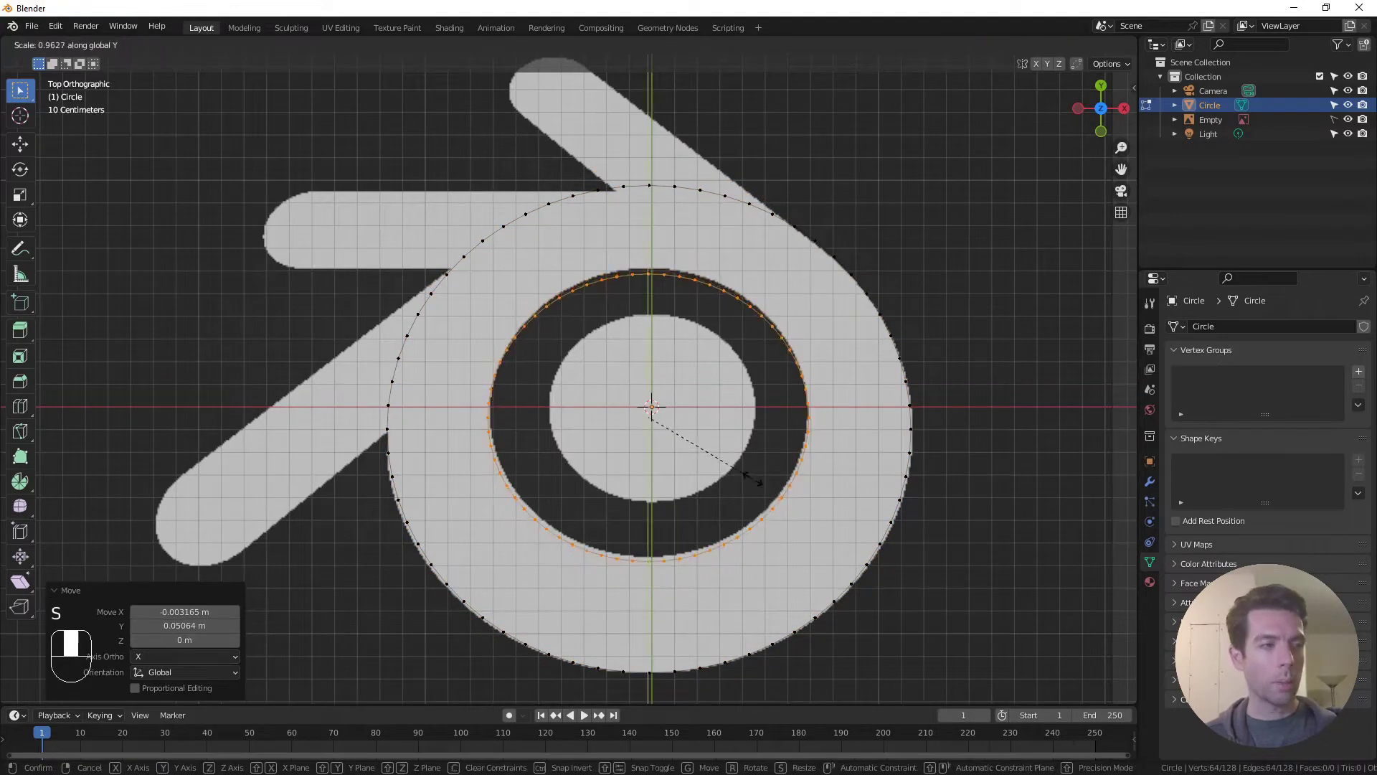
click(754, 478)
Duplicate the inner ring circle and shrink it by 0.669 and 0.950 onto the logo's central disc
key(shift+d)
click(752, 476)
key(s)
click(716, 461)
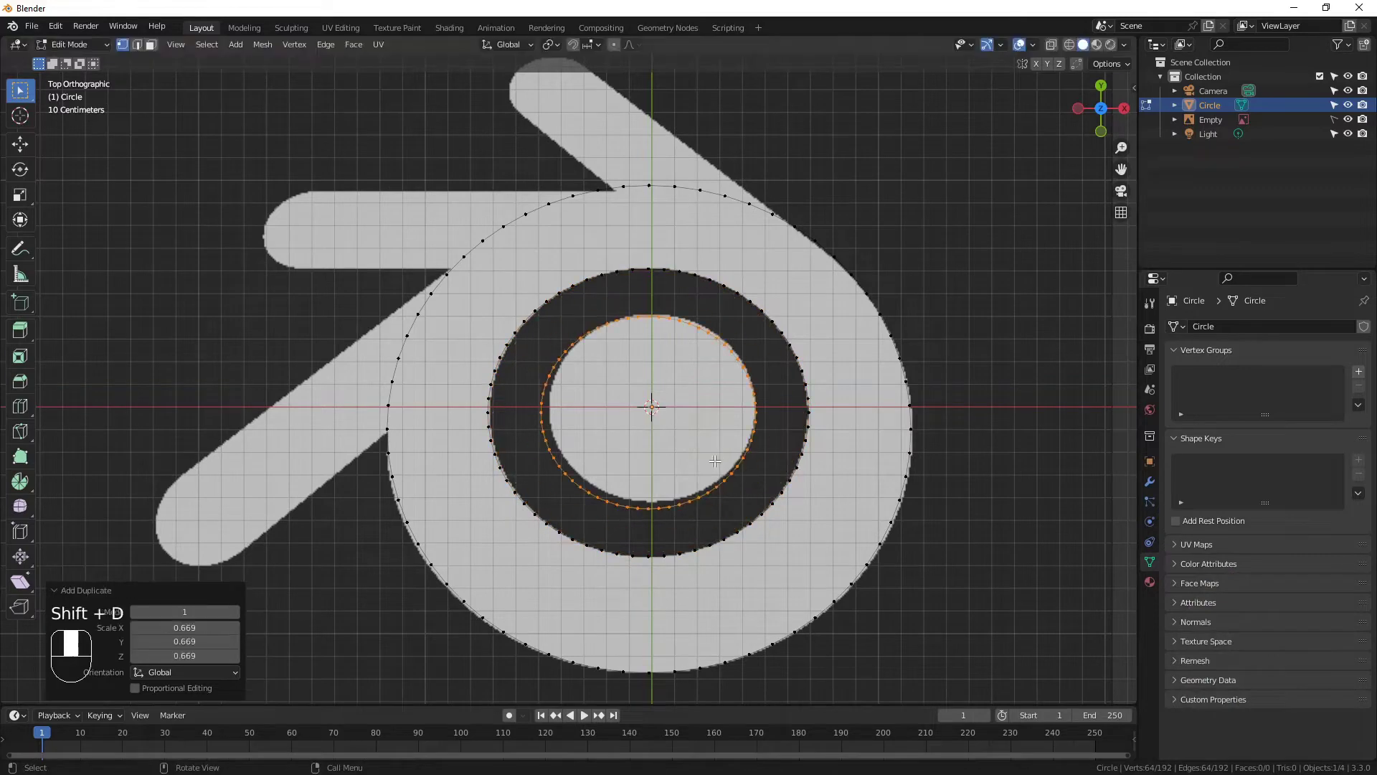
key(g)
click(720, 460)
key(s)
click(715, 455)
Fine-tune the central disc circle's position and Y scale to match the disc's edge
scroll(715, 455, up, 2)
key(g)
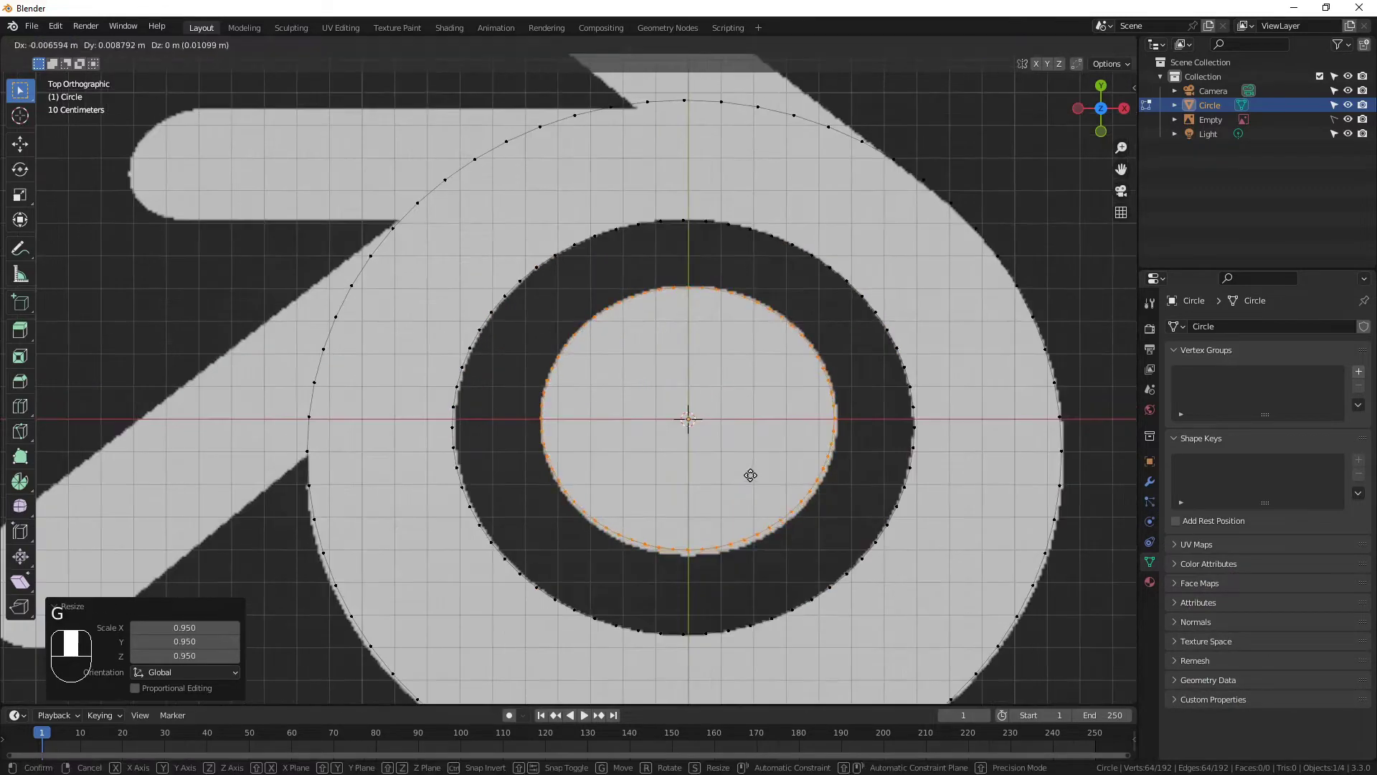
click(751, 475)
key(s)
key(y)
click(764, 477)
key(g)
click(760, 464)
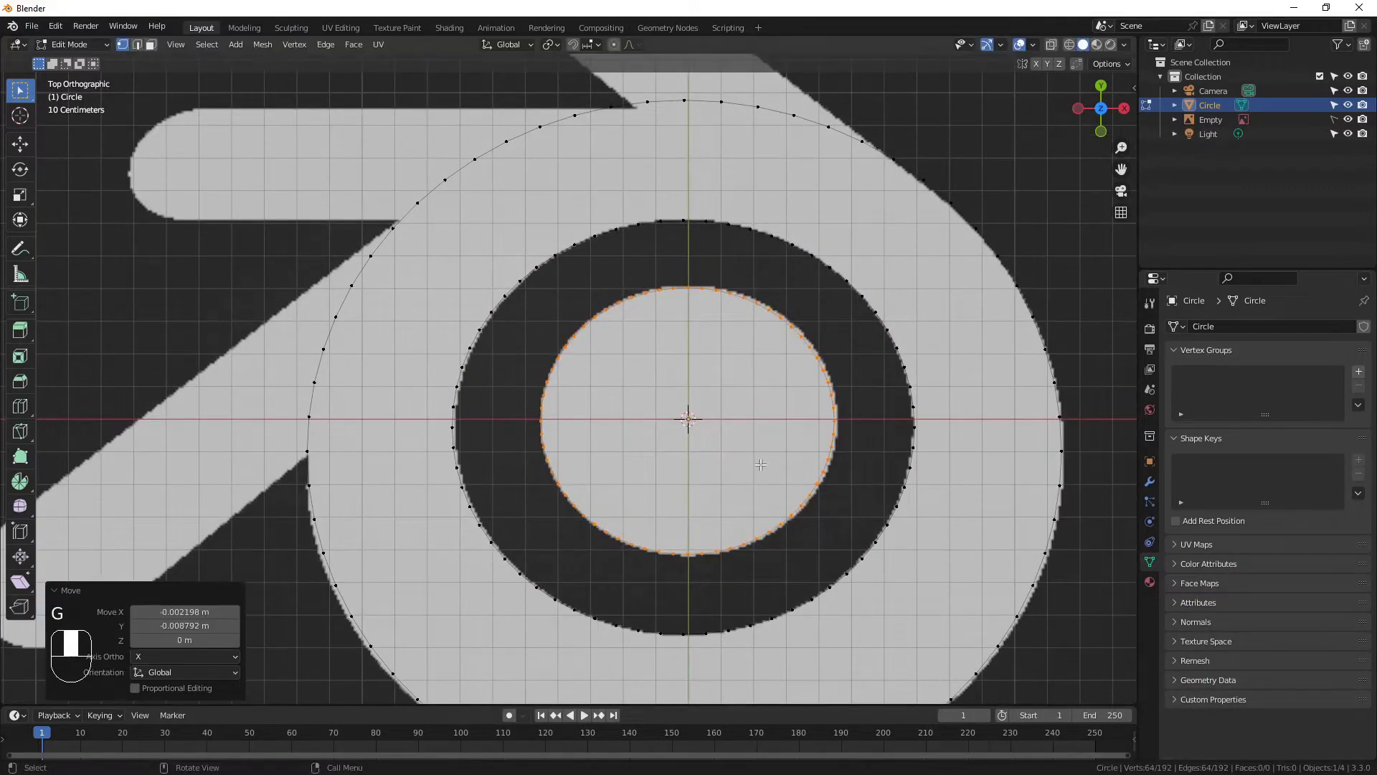
Duplicate the central disc circle onto the rounded tip of the logo's upper arm and scale it down
scroll(717, 423, down, 2)
key(shift+d)
click(576, 144)
scroll(630, 398, up, 4)
key(s)
click(709, 394)
Refine the upper arm tip circle's position, size and X scale to follow the arm's rounded end
key(g)
click(677, 354)
key(s)
click(671, 356)
key(g)
click(674, 356)
key(s)
key(x)
click(679, 355)
key(g)
click(680, 354)
Duplicate the tip circle to the middle arm's rounded end, rotate it -27.3° and scale it by 1.080 to fit
scroll(680, 355, down, 1)
shift+middle_drag(503, 451, 763, 322)
key(shift+d)
click(346, 582)
key(g)
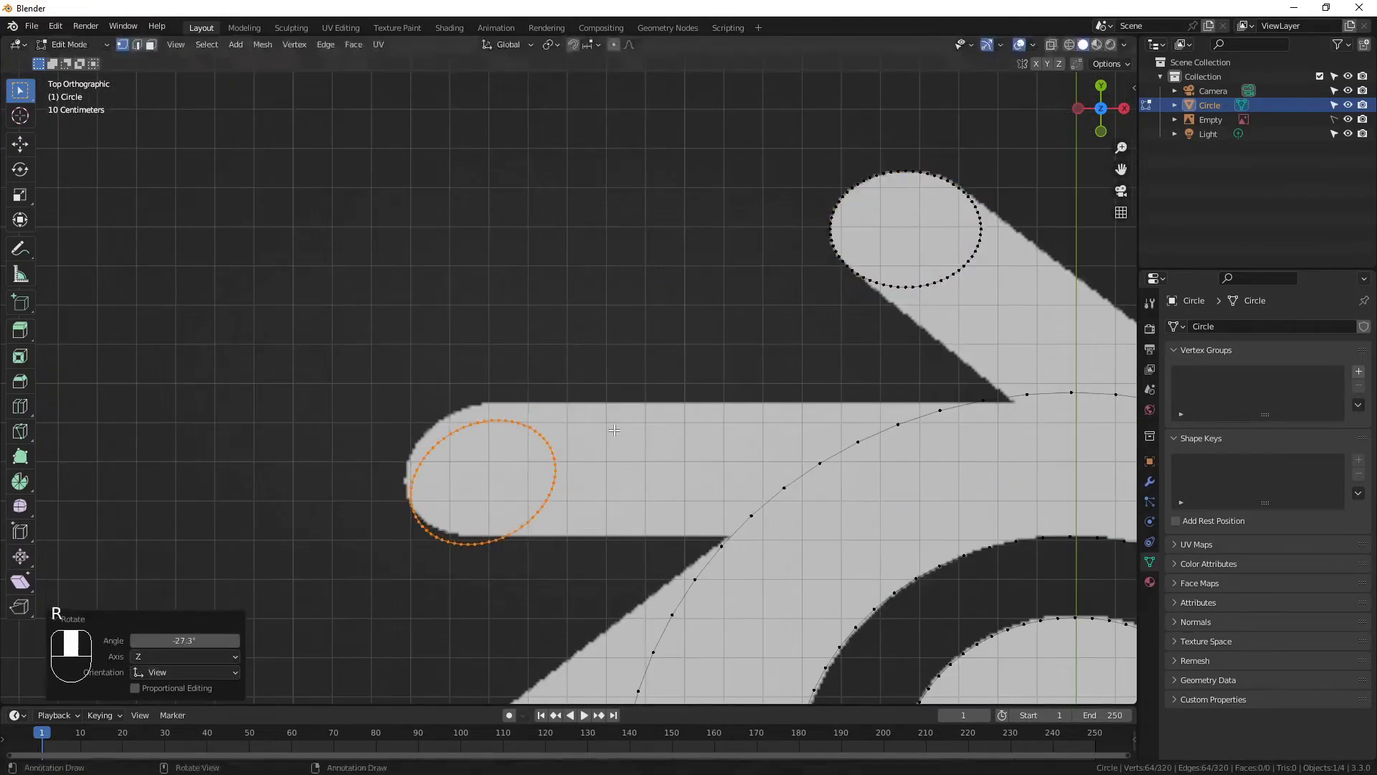
click(607, 407)
key(s)
click(611, 407)
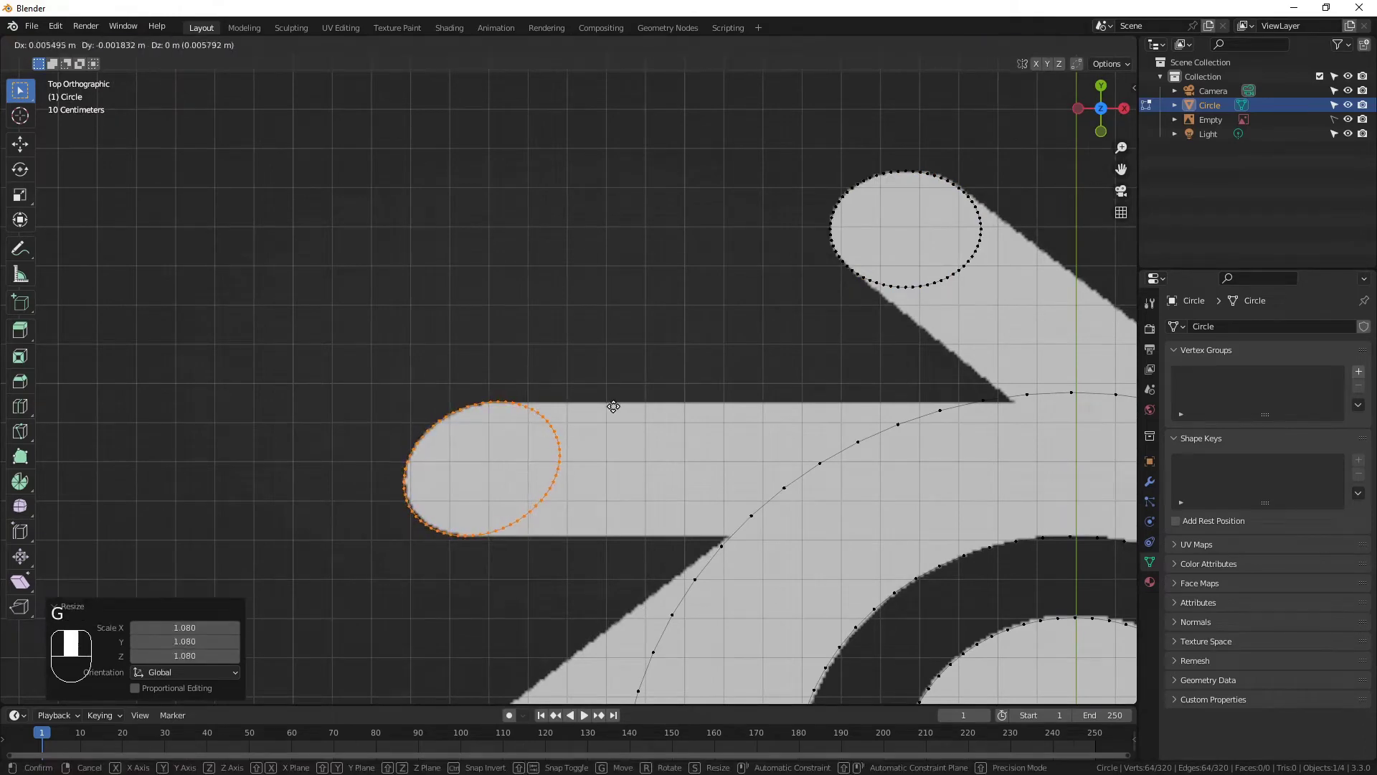
Duplicate the middle arm's tip circle onto the lower arm's rounded end and scale it up
scroll(612, 401, down, 1)
shift+middle_drag(545, 502, 696, 352)
key(shift+d)
click(531, 624)
scroll(550, 477, up, 1)
shift+middle_drag(550, 477, 577, 429)
key(s)
right_click(574, 535)
key(s)
click(1078, 546)
Move, rotate and scale the lower arm's tip circle to match the arm's rounded end
key(g)
click(1006, 513)
key(r)
click(980, 486)
key(s)
click(992, 481)
key(g)
click(997, 478)
Delete the vertices of the lower arm's tip circle that lie inside the arm
scroll(554, 572, up, 2)
click(540, 386)
ctrl+click(708, 559)
key(x)
click(729, 569)
Extrude the lower arm's two open ends along its edges to the junctions with the ring and the middle arm
click(707, 568)
shift+middle_drag(843, 502, 732, 561)
key(e)
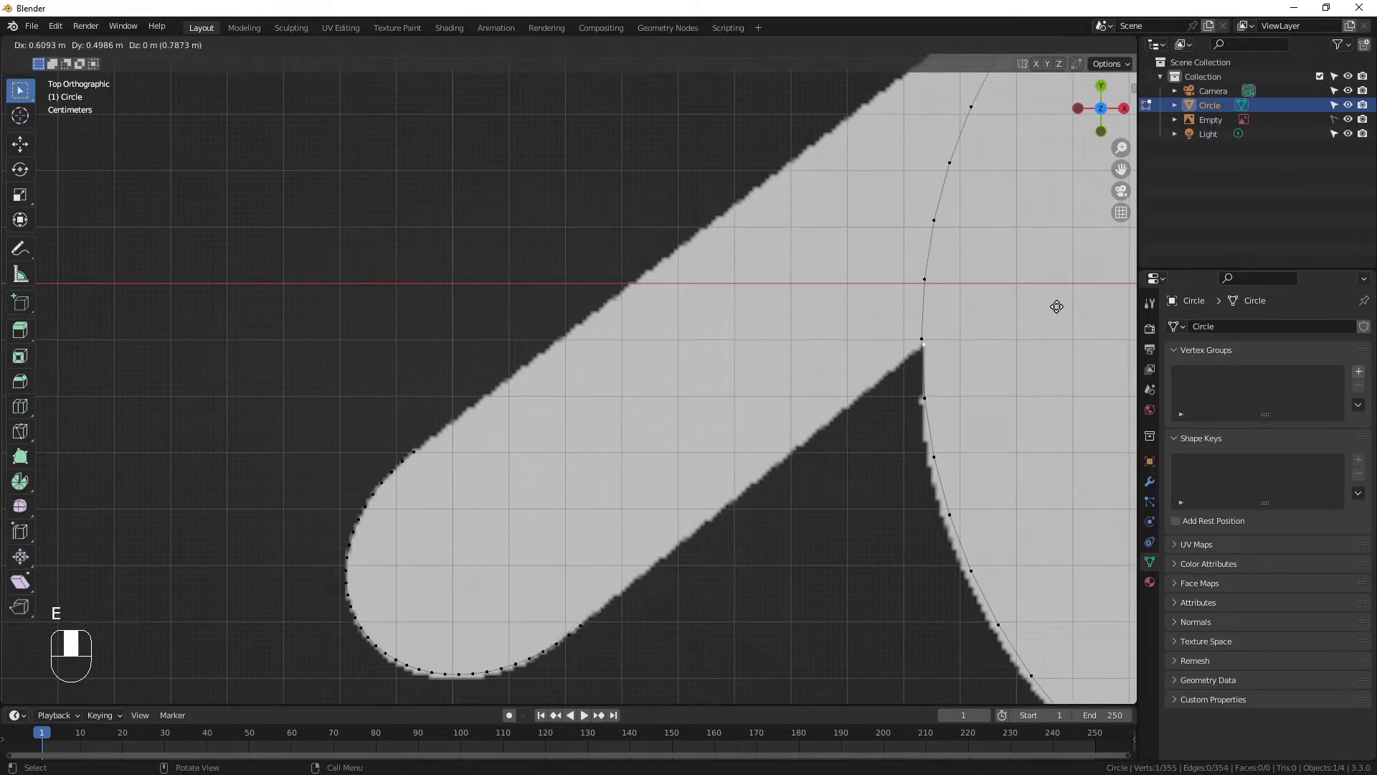
click(1057, 306)
shift+middle_drag(835, 304, 649, 480)
key(e)
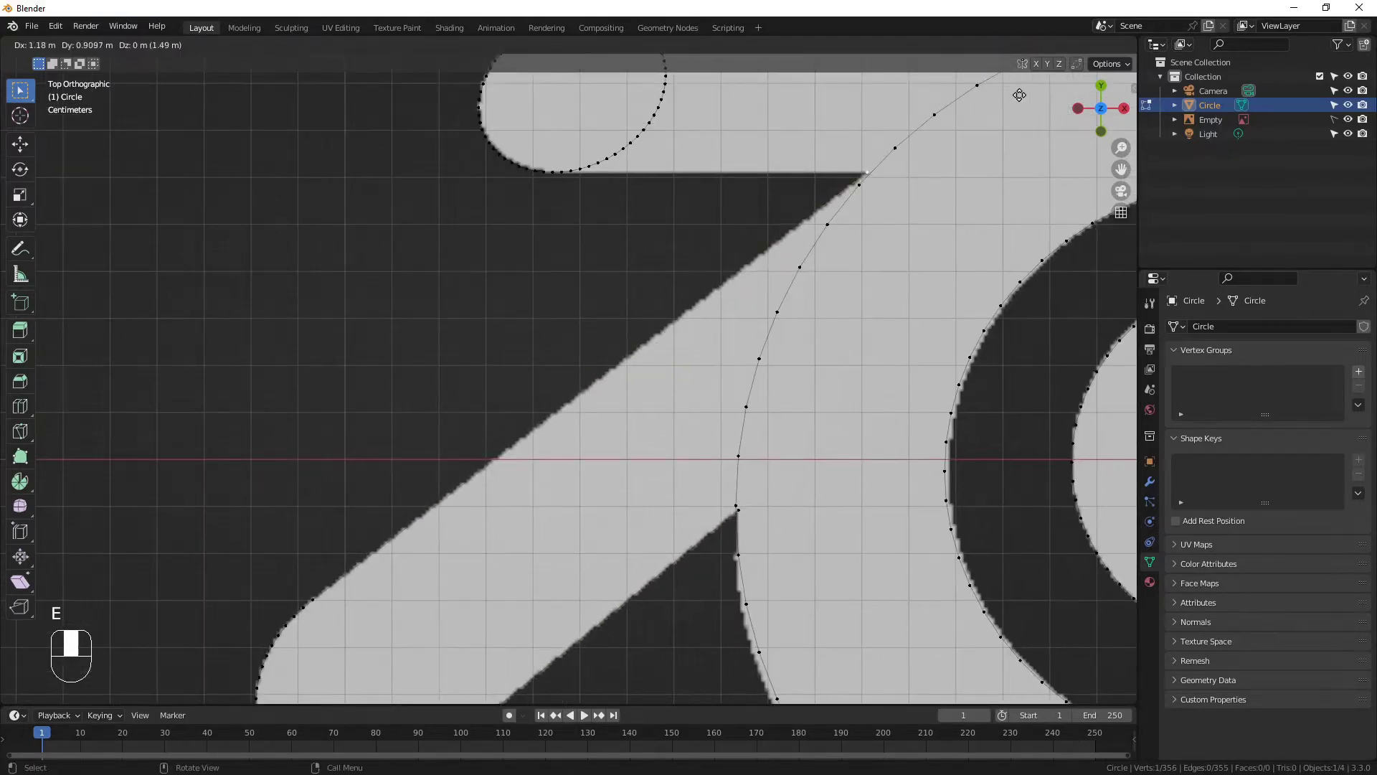
click(1019, 96)
shift+middle_drag(740, 522, 626, 618)
key(g)
ctrl+click(832, 372)
Delete the vertices of the middle arm's tip circle that lie inside the arm
scroll(832, 371, down, 4)
scroll(514, 340, up, 4)
click(445, 350)
shift+middle_drag(449, 323, 443, 362)
ctrl+click(520, 116)
key(x)
click(530, 174)
Extrude the middle arm's open ends along its lower and upper edges to the junctions with the neighbouring arms
click(426, 393)
key(e)
ctrl+click(965, 388)
shift+middle_drag(876, 192, 514, 357)
click(154, 326)
key(e)
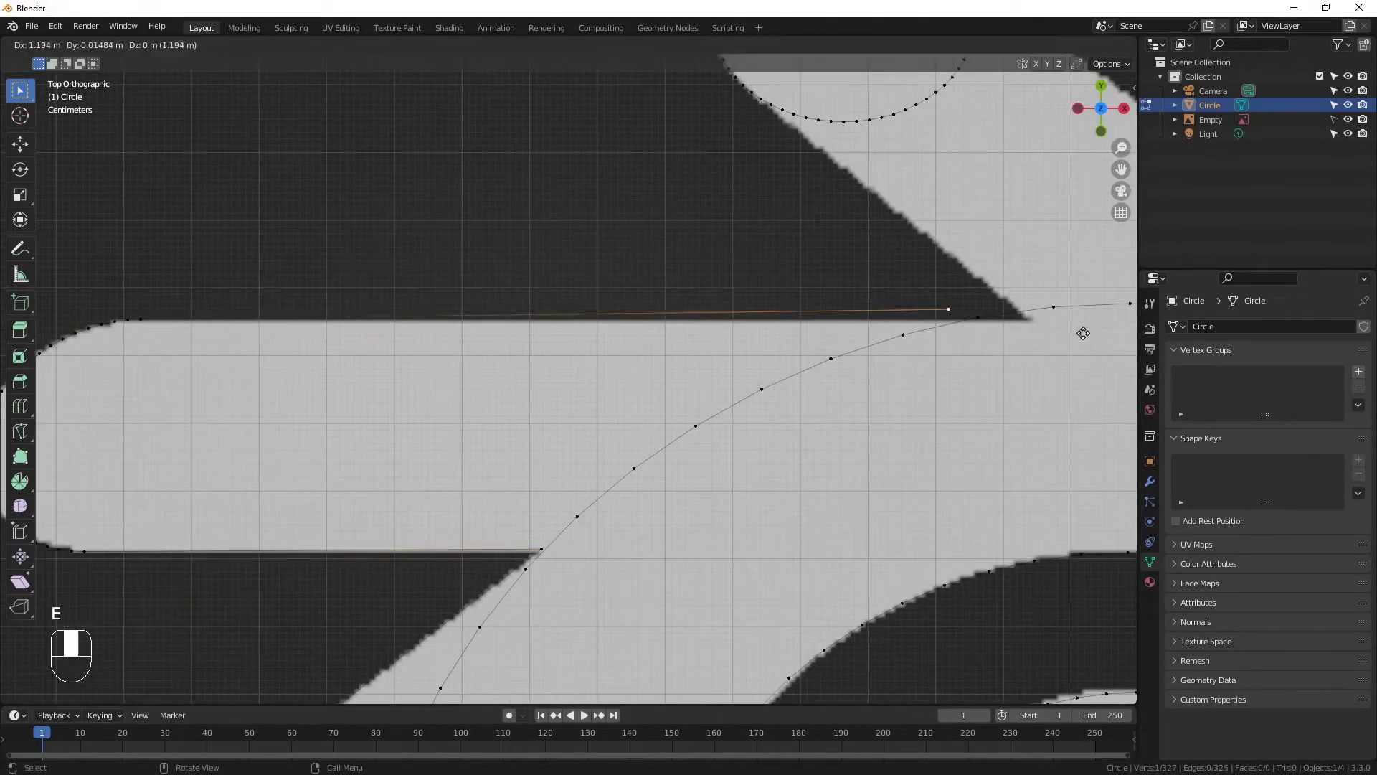
click(25, 344)
Delete the vertices of the upper arm's tip circle that lie inside the arm
scroll(615, 299, down, 3)
shift+middle_drag(538, 202, 657, 356)
scroll(657, 356, up, 5)
click(841, 194)
ctrl+click(561, 387)
key(x)
click(671, 300)
Extend the upper arm's lower edge from its open end, snapping it to the corner where it meets the middle arm
click(549, 377)
scroll(567, 373, down, 3)
shift+middle_drag(767, 506, 600, 330)
key(g)
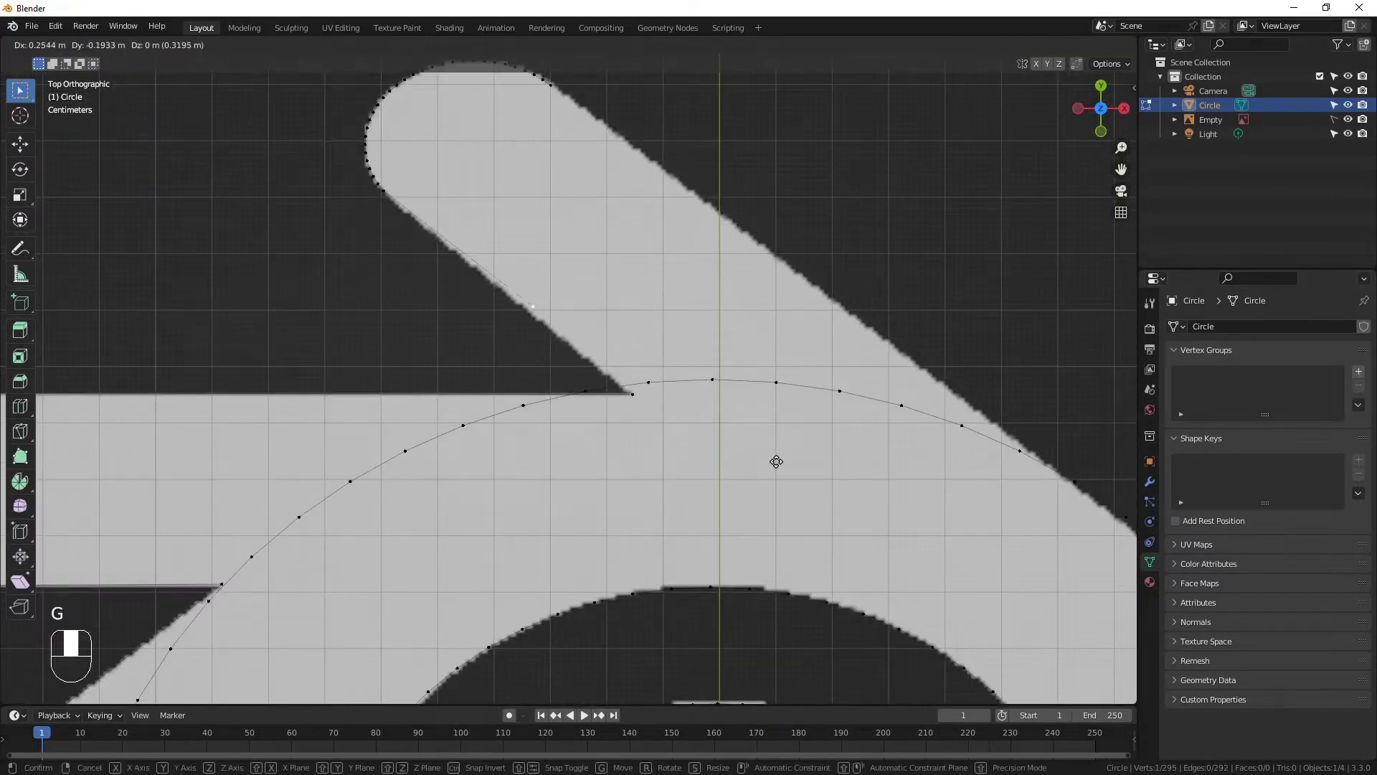
ctrl+click(637, 397)
Select the whole outer ring circle and adjust its Y scale to match the logo's outline
scroll(646, 399, down, 4)
key(l)
scroll(703, 404, down, 1)
shift+middle_drag(704, 404, 705, 368)
scroll(721, 431, up, 2)
shift+middle_drag(739, 470, 793, 283)
key(s)
key(y)
click(803, 297)
Nudge the outer ring circle into alignment with the logo and scale it by 1.006 along X
key(g)
click(800, 211)
scroll(794, 248, down, 1)
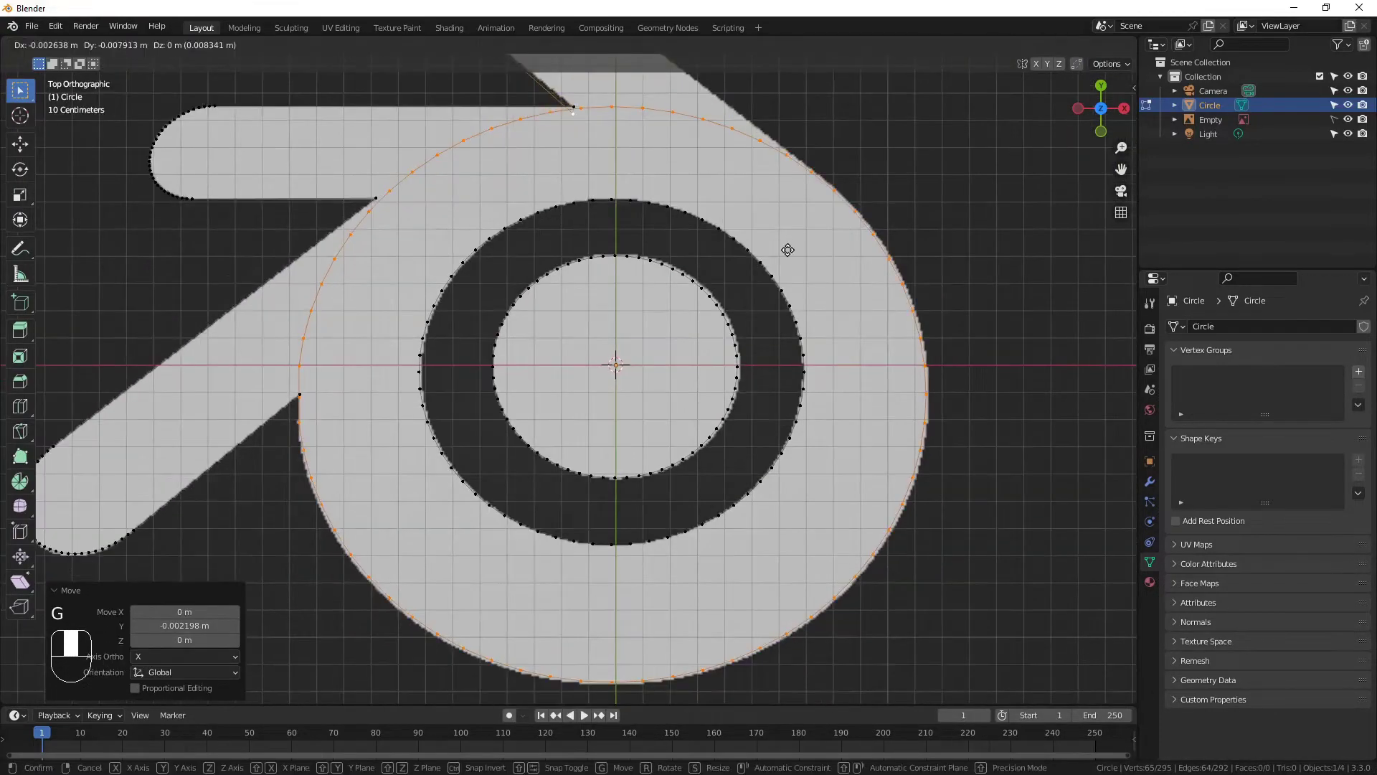
key(s)
click(789, 249)
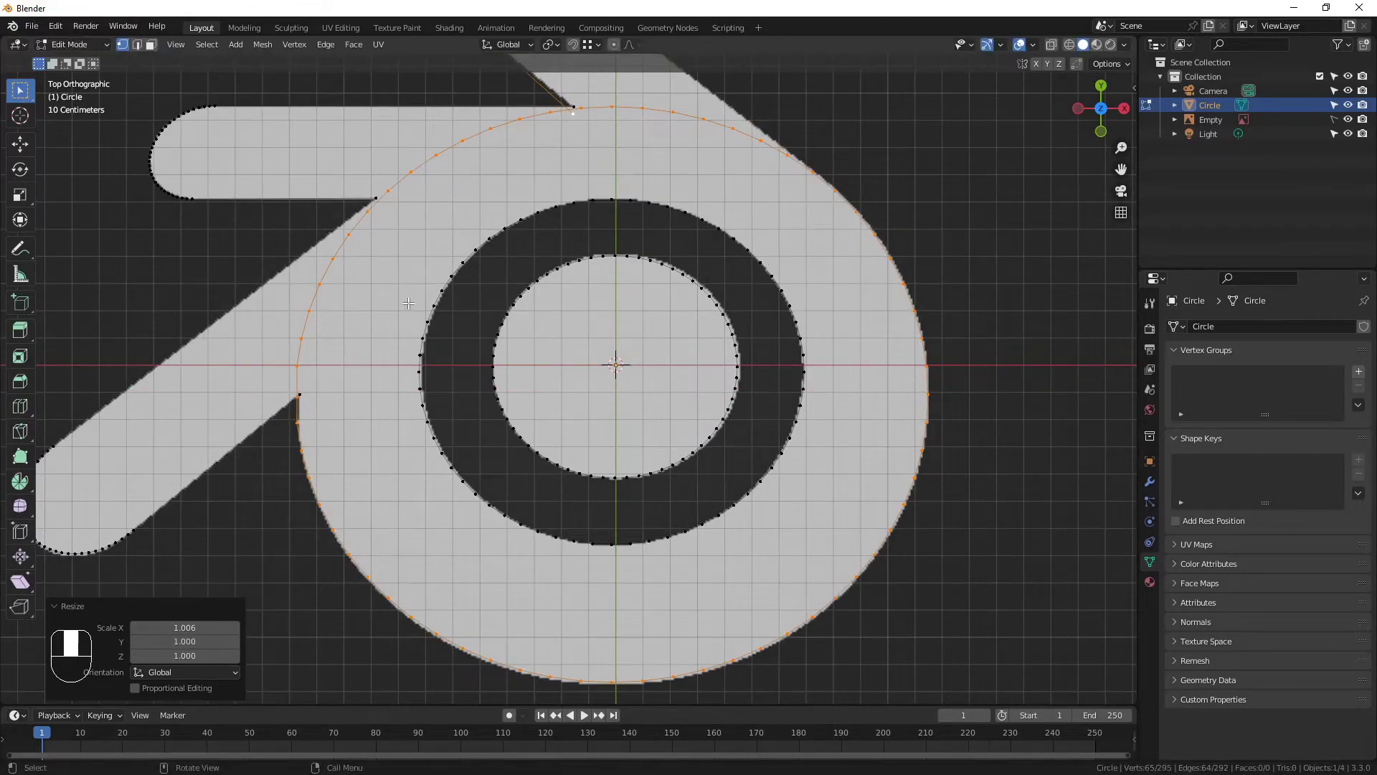
Snap the end vertex of the lower arm's lower edge onto the outer ring circle's vertex at that corner
scroll(402, 358, up, 3)
shift+middle_drag(150, 377, 373, 287)
click(358, 298)
scroll(359, 309, up, 2)
key(g)
ctrl+click(301, 413)
Snap the end vertex of the upper arm's lower edge onto the end corner of the middle arm's upper edge
shift+middle_drag(688, 114, 607, 378)
click(584, 354)
scroll(584, 355, up, 2)
key(g)
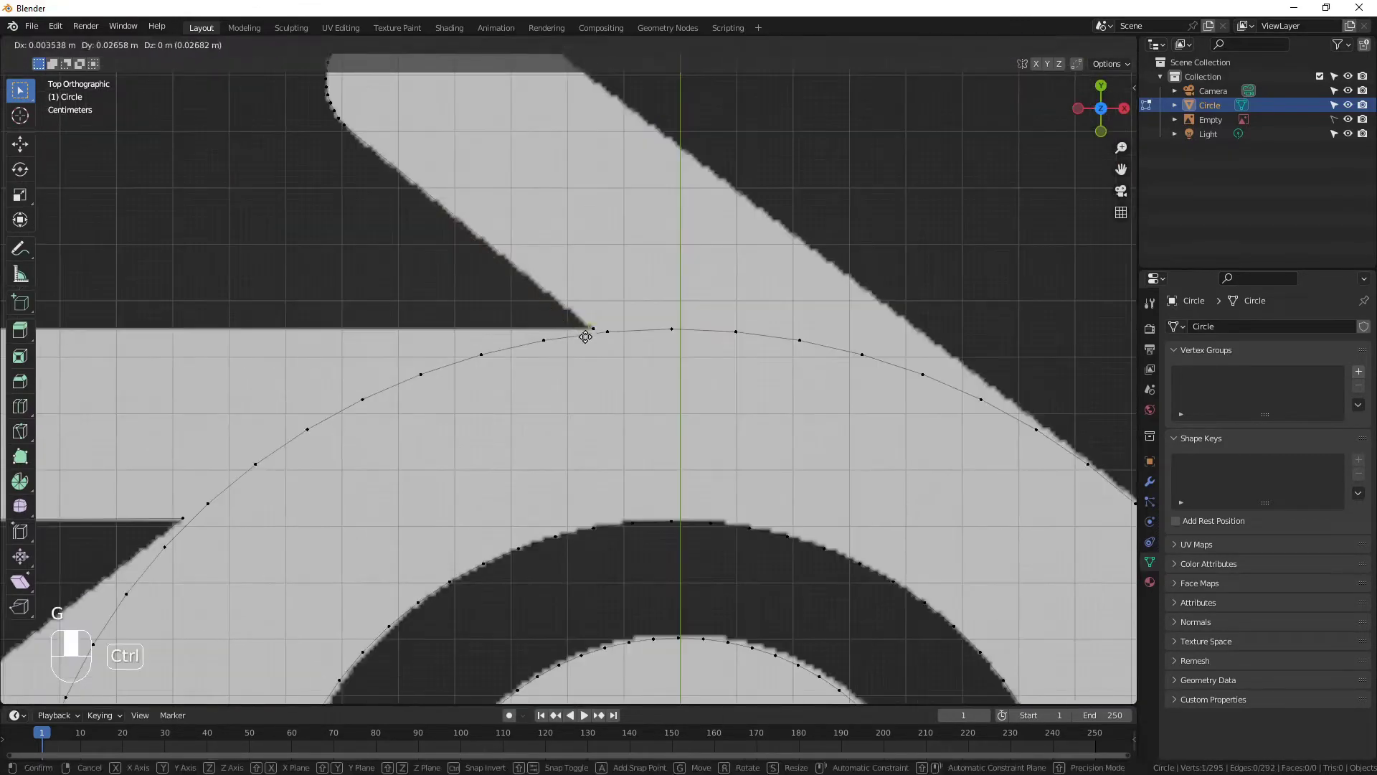
ctrl+click(584, 334)
Extrude the open end of the upper arm's tip into its long upper edge, snapping it to the outer ring circle
scroll(585, 333, down, 2)
shift+middle_drag(599, 134, 571, 184)
click(502, 179)
key(e)
ctrl+click(934, 513)
shift+middle_drag(934, 514, 1101, 410)
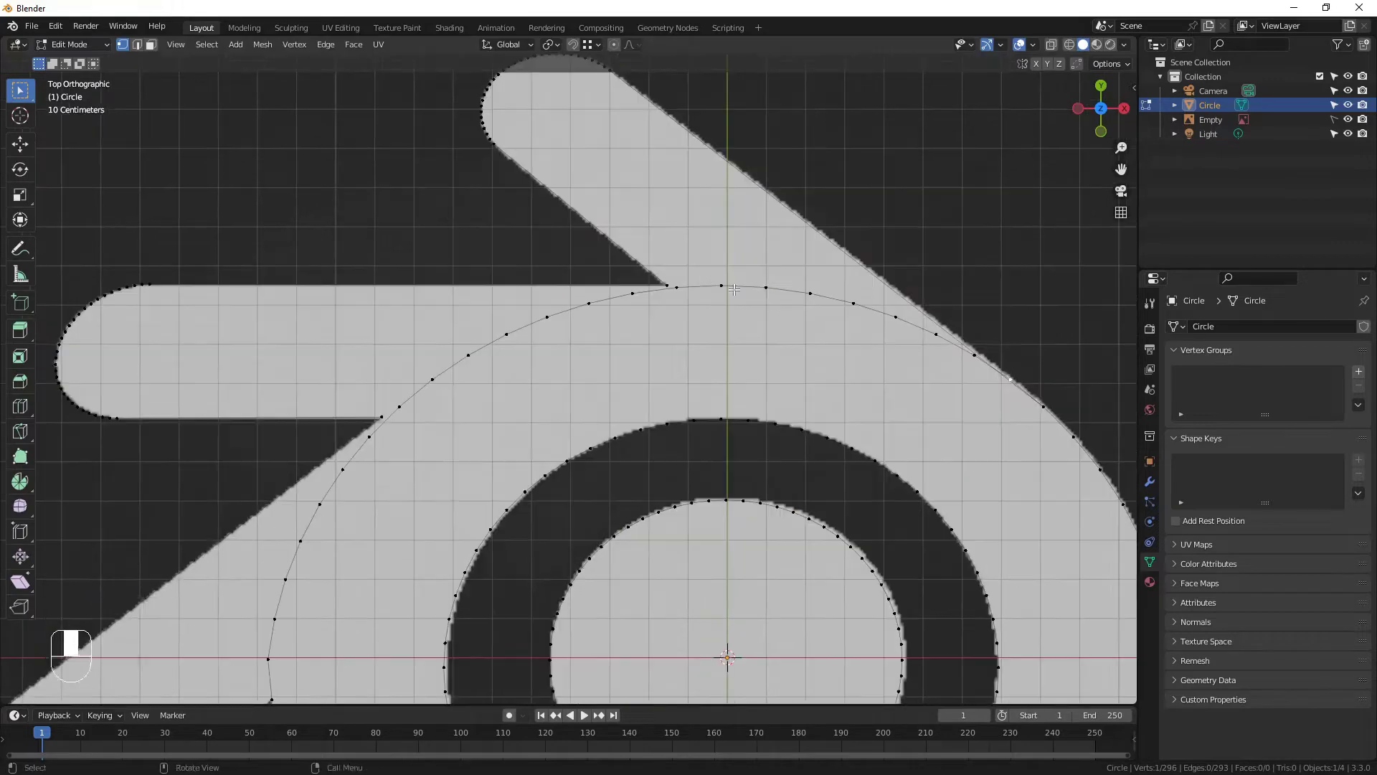
Delete the outer ring circle's vertices inside the logo, from the upper arm's upper edge to the lower arm's corner
ctrl+click(358, 544)
shift+middle_drag(372, 633, 493, 488)
key(x)
click(503, 535)
scroll(516, 430, down, 3)
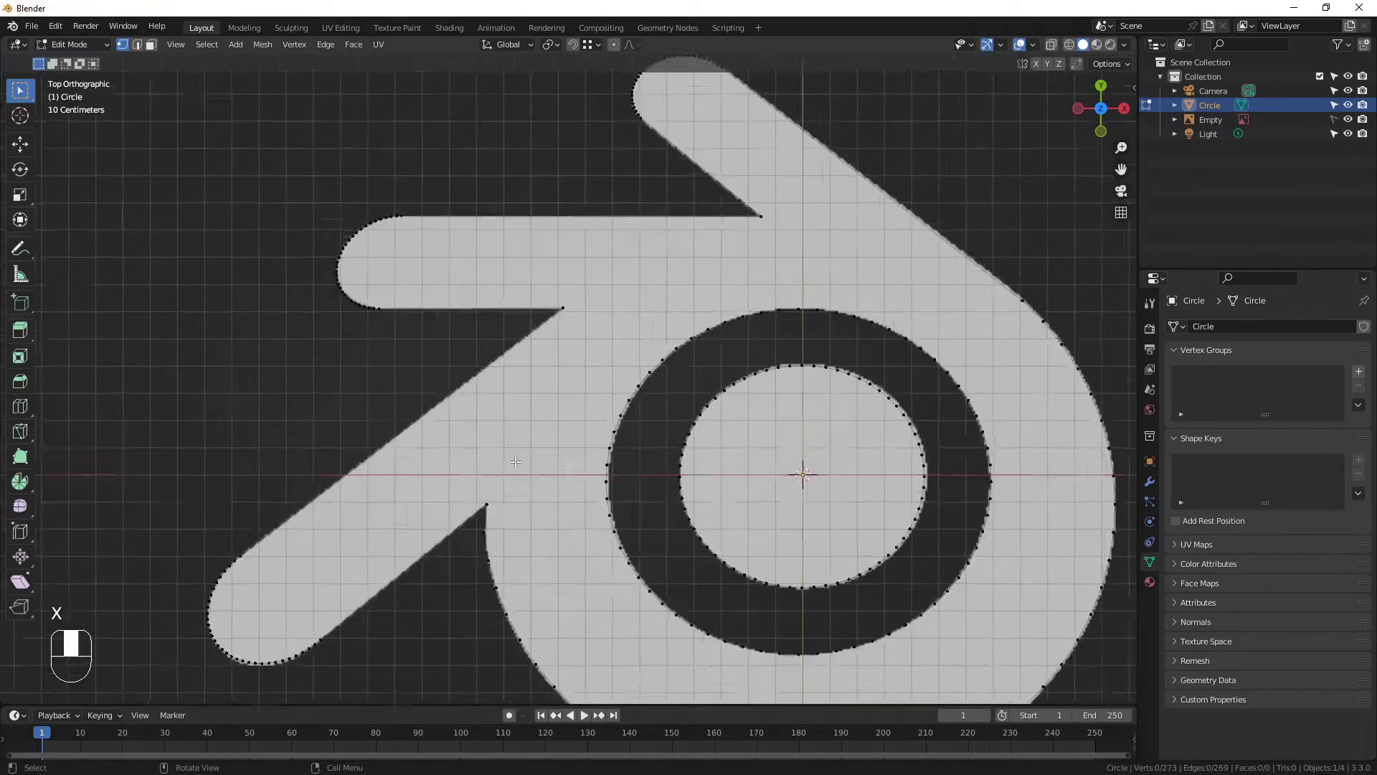
Scale the circle around the logo's dark inner ring by 0.997 along X
scroll(529, 327, up, 2)
key(l)
key(s)
key(x)
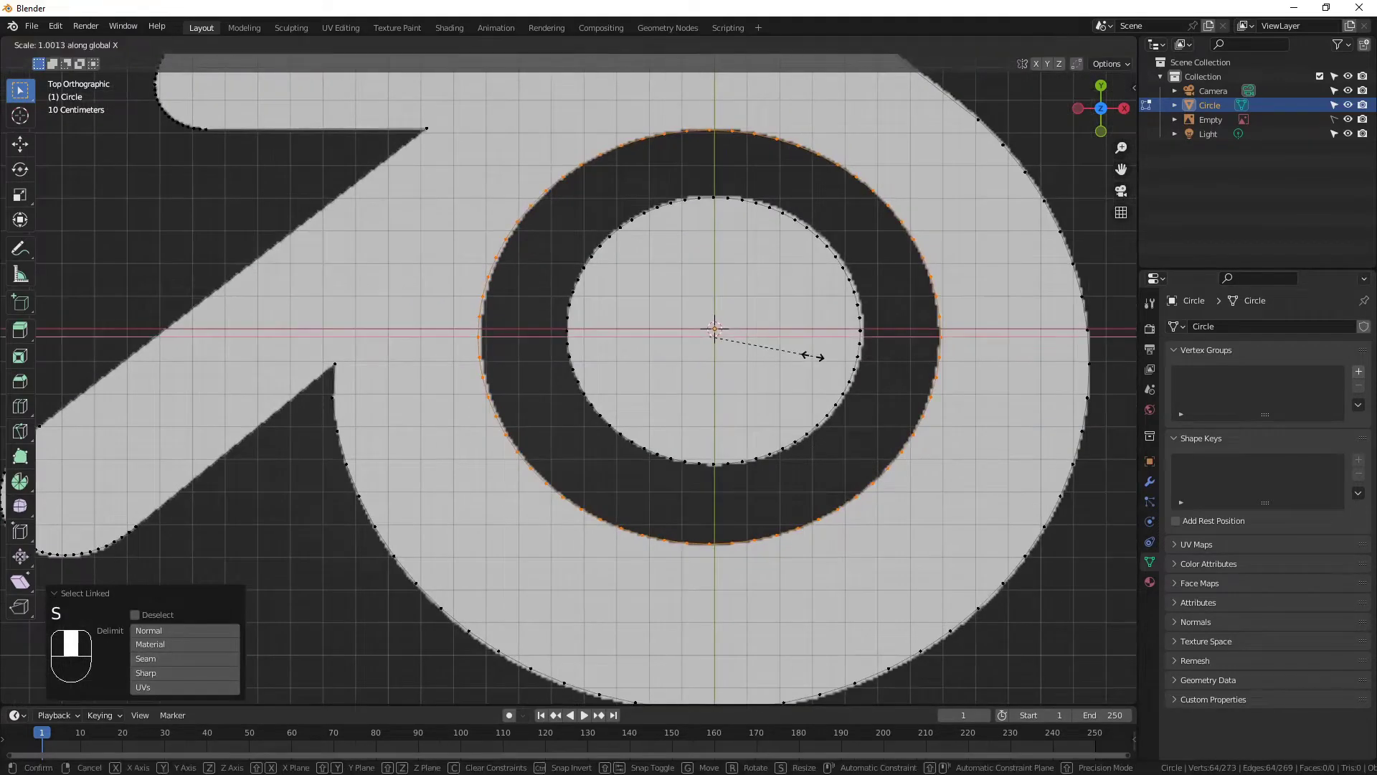
click(840, 356)
scroll(839, 356, down, 2)
shift+middle_drag(676, 341, 703, 344)
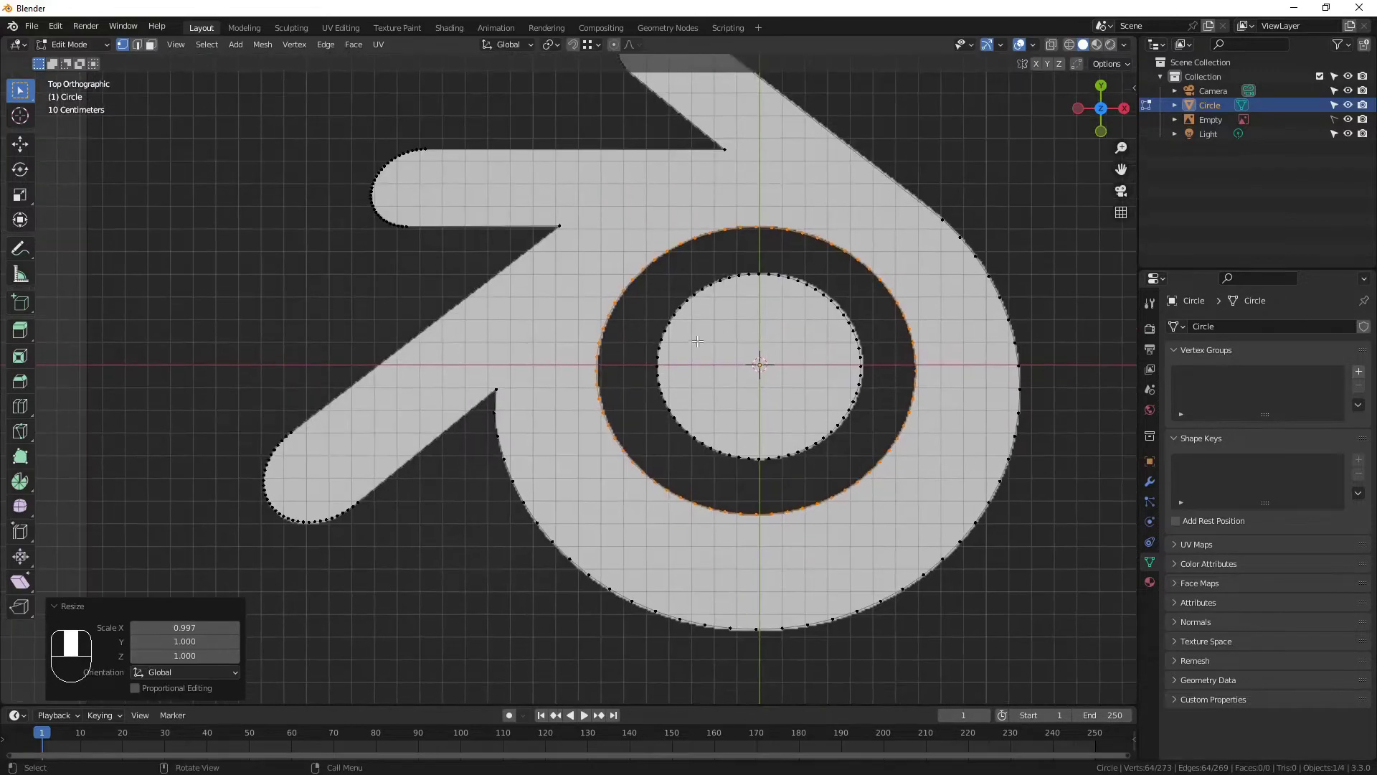
Select the whole mesh and merge its vertices by distance
key(a)
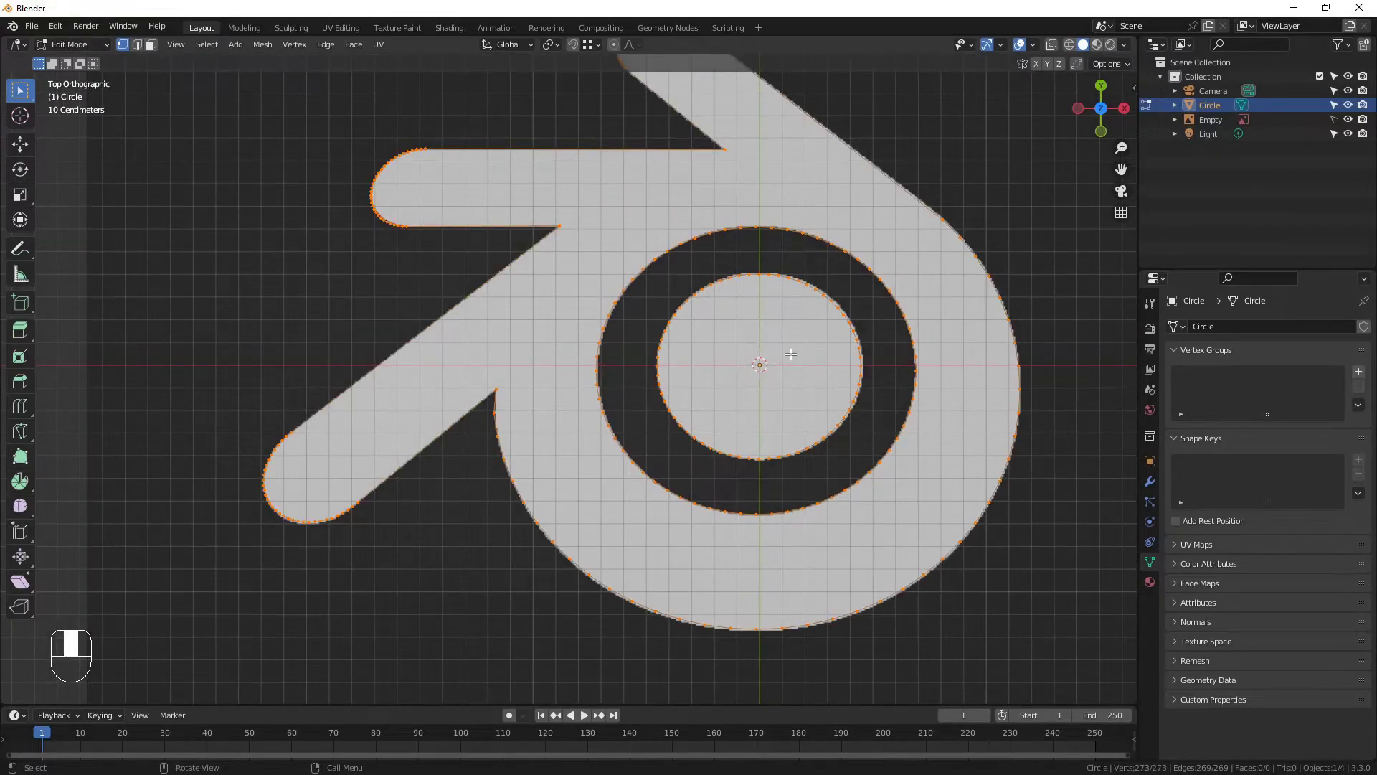
key(m)
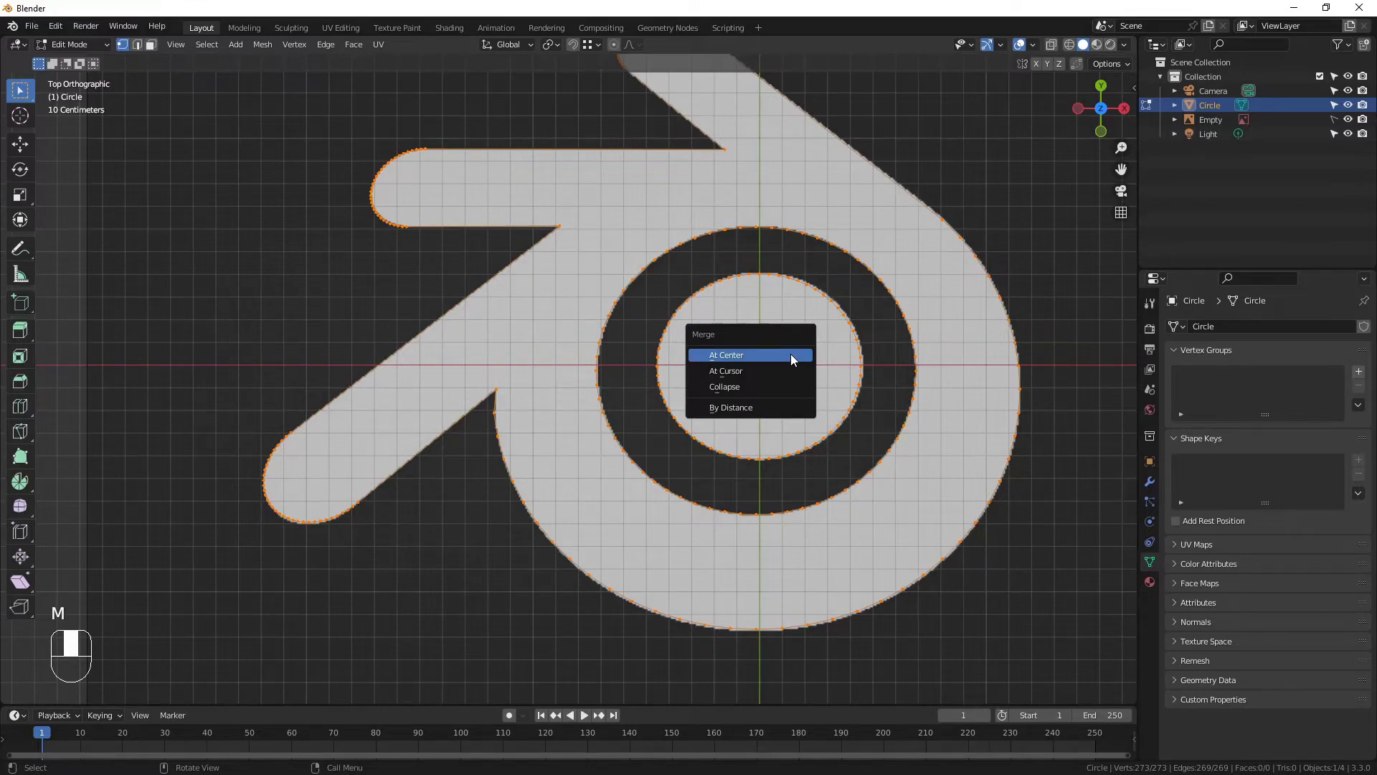
key(b)
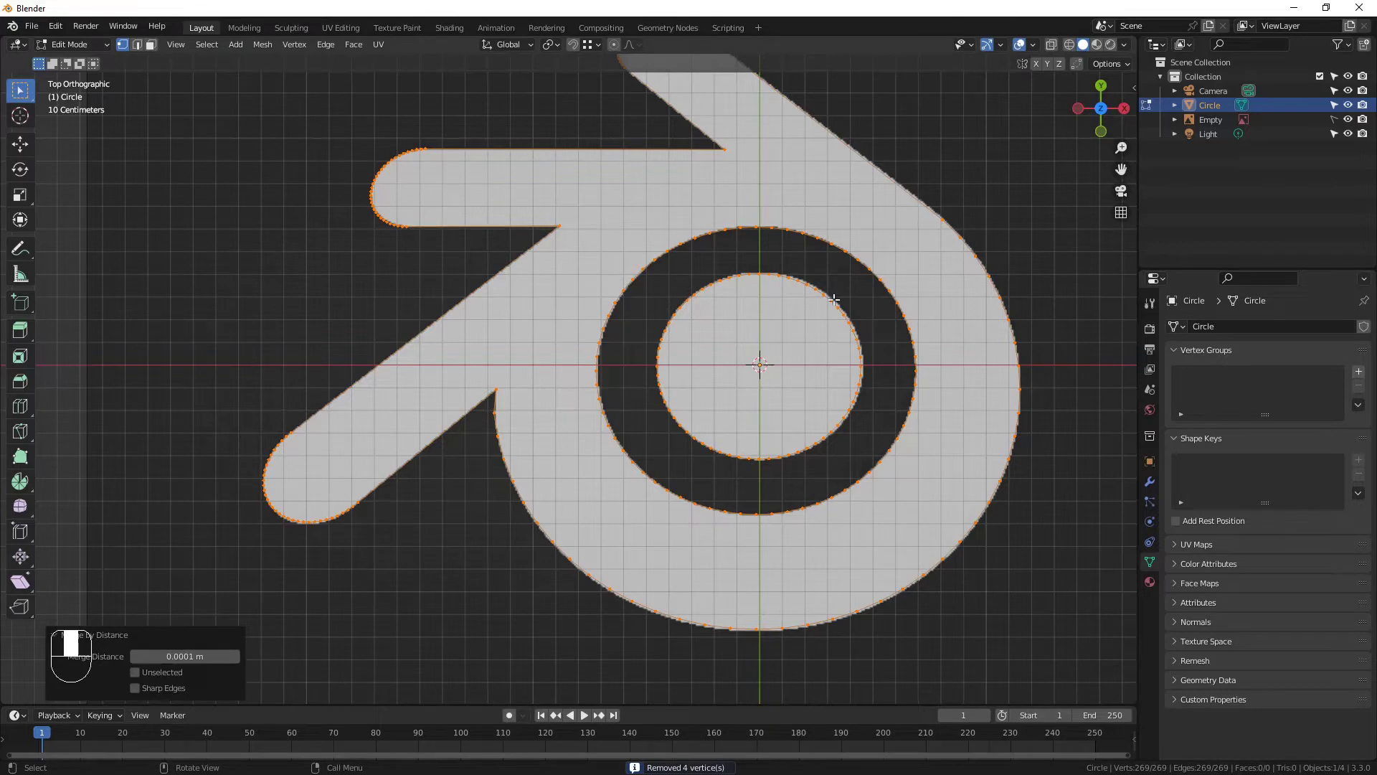
Hide the reference image and return to Object Mode
scroll(840, 325, down, 1)
shift+middle_drag(840, 325, 852, 336)
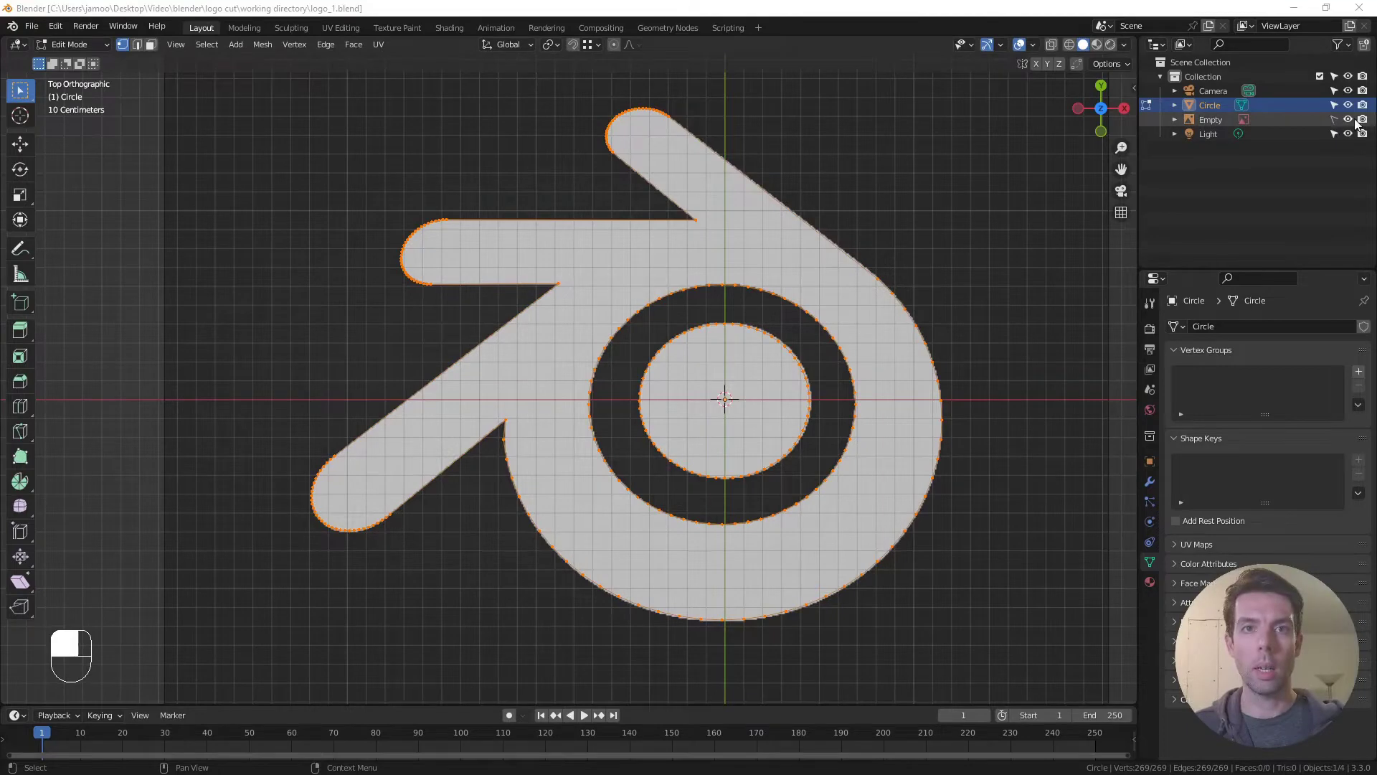
click(1354, 120)
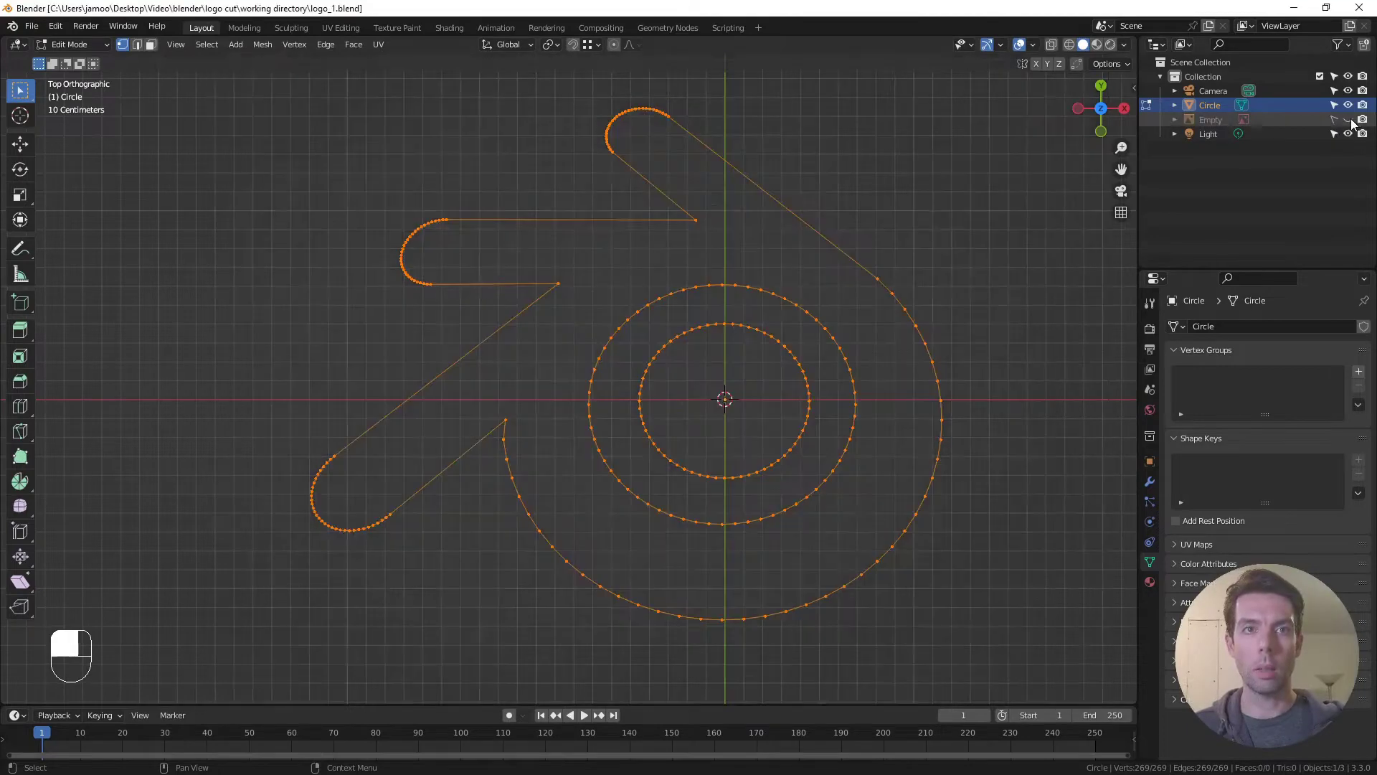
key(Tab)
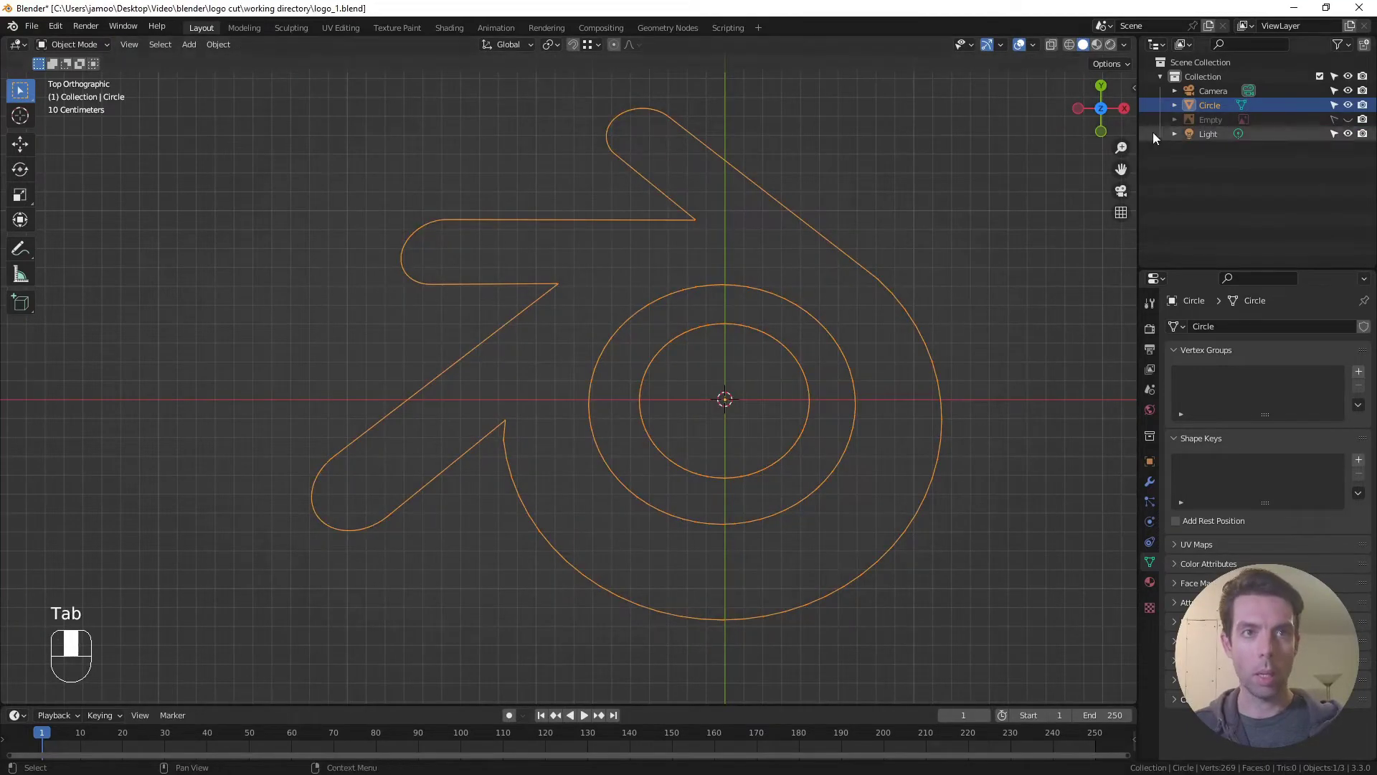
Select the camera and set all of its location and rotation values to 0
click(1209, 91)
click(1131, 88)
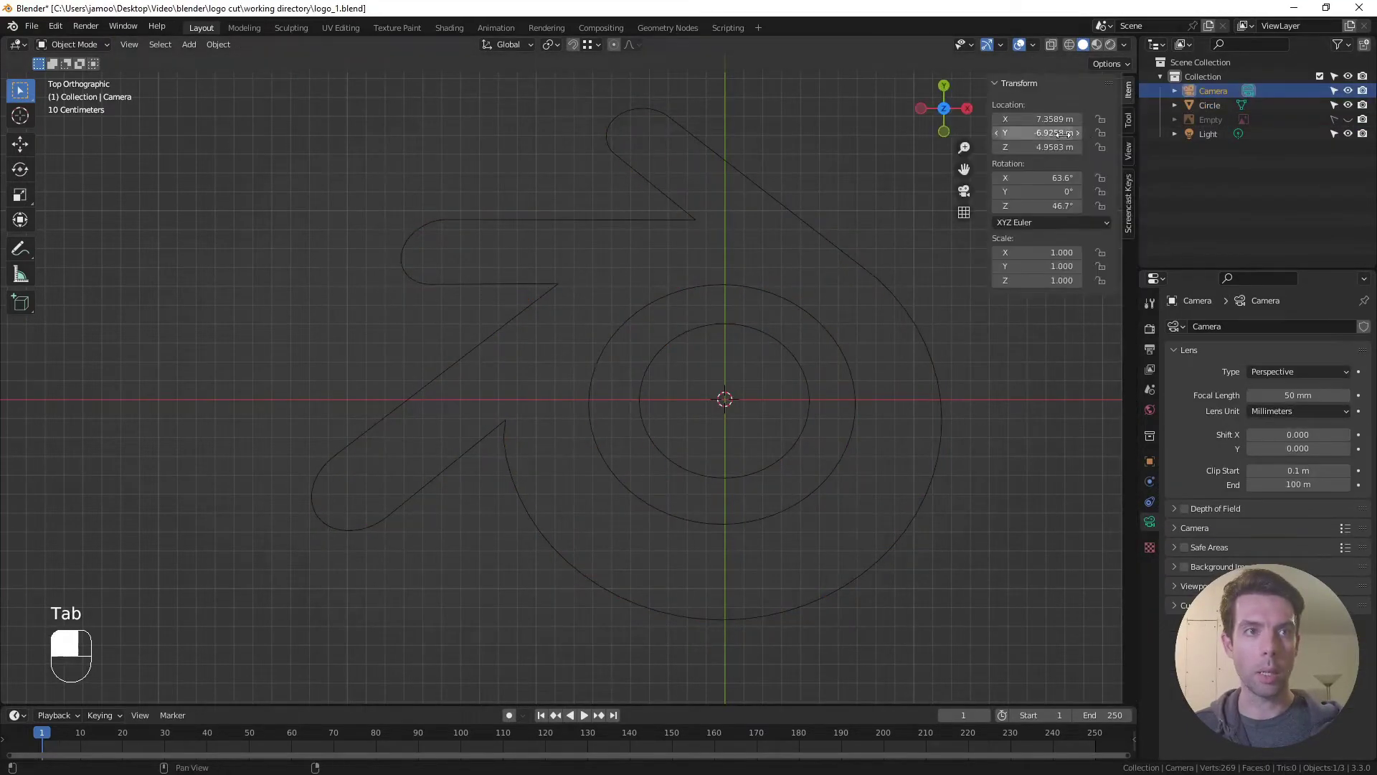
click(1051, 119)
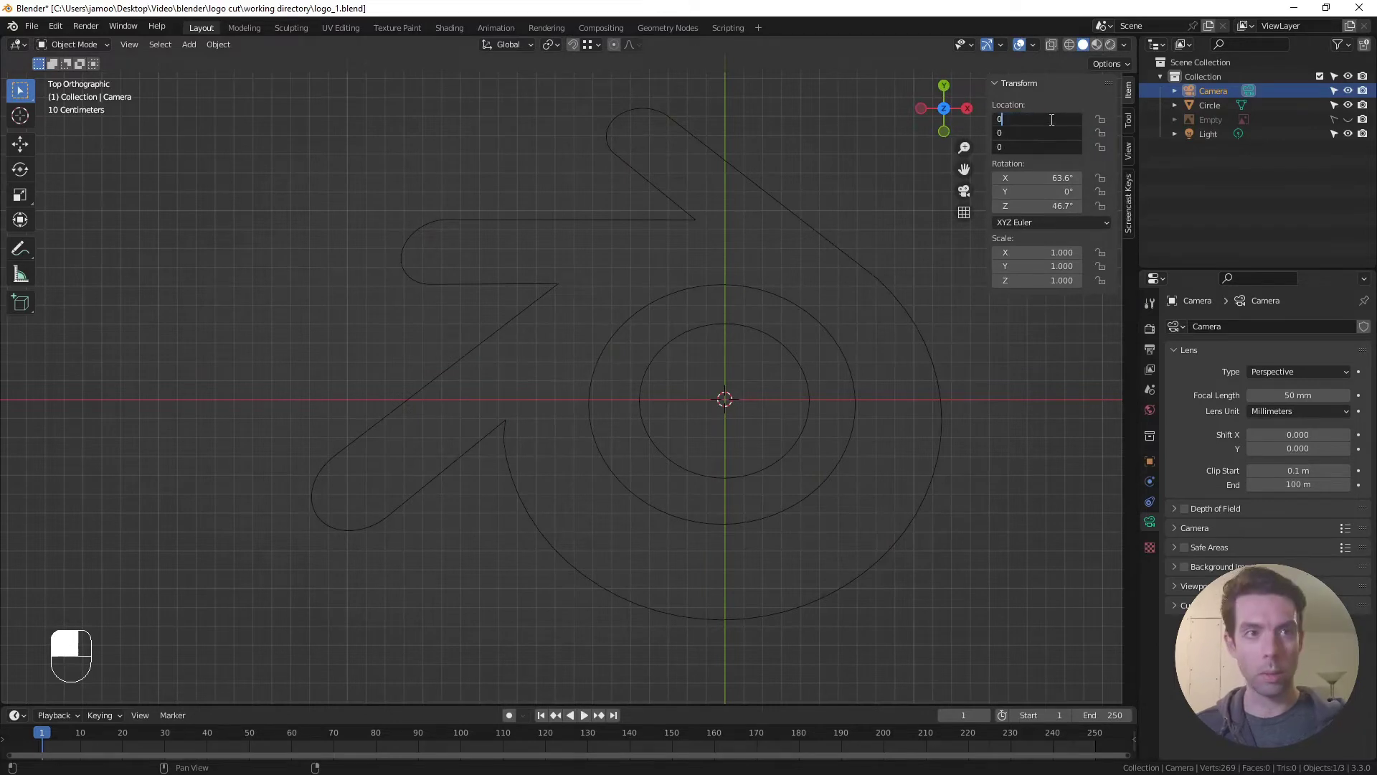
text(0)
key(Return)
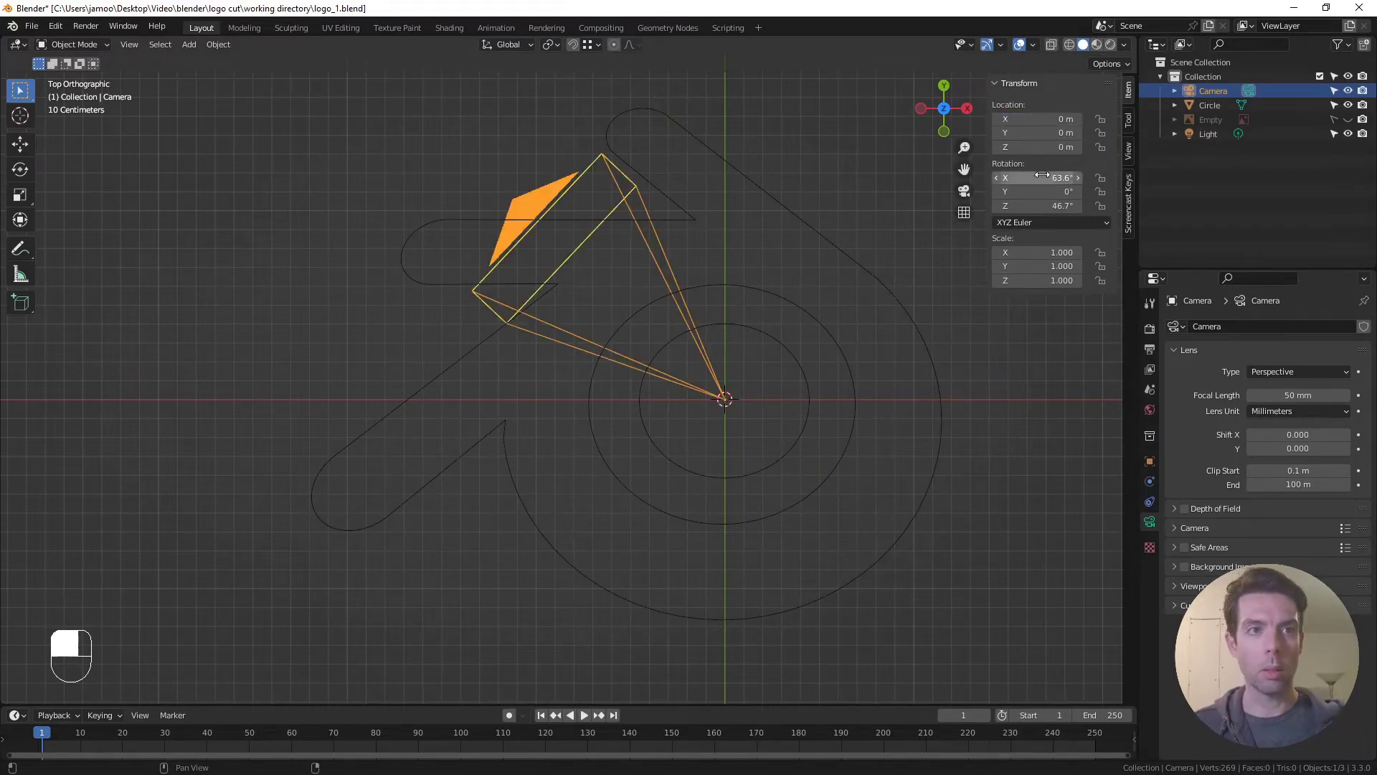
text(0)
key(Return)
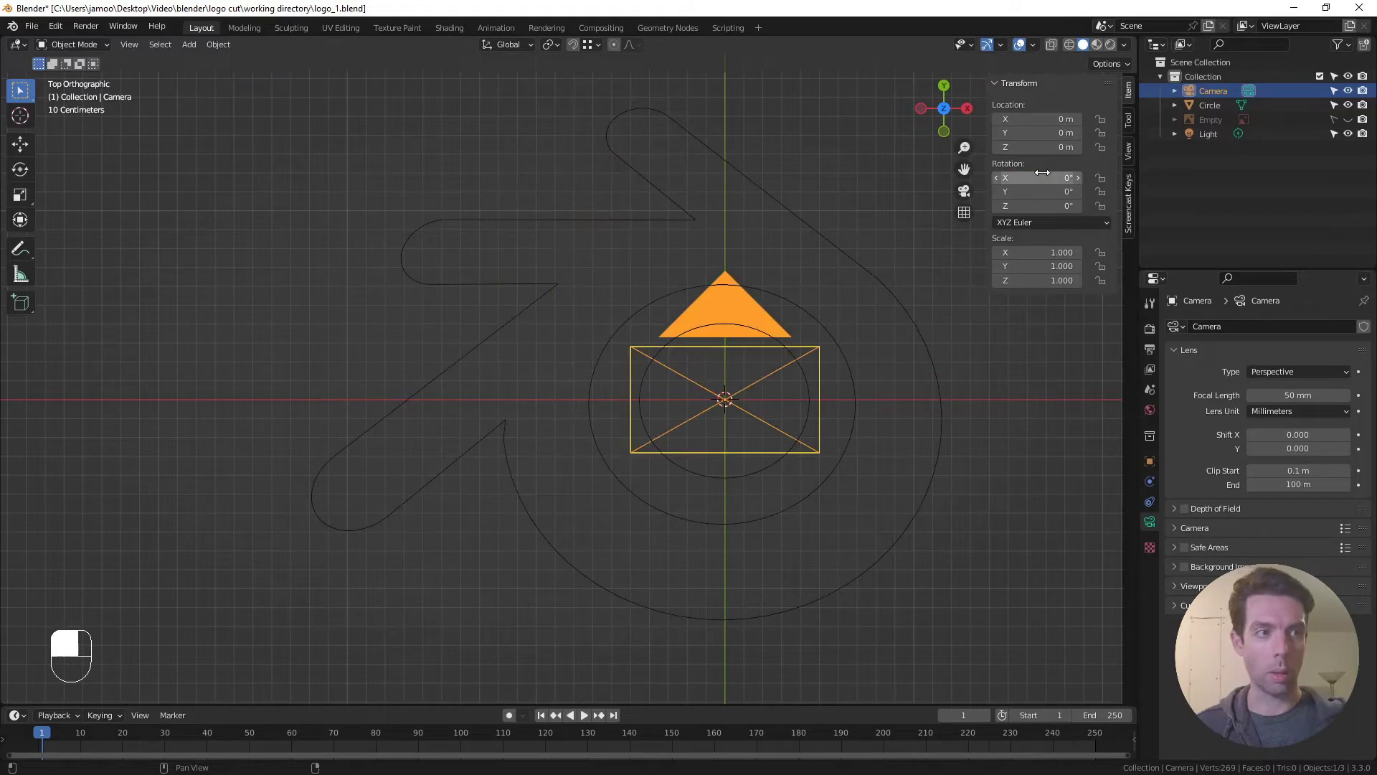
Look through the camera and set its Z location to 9 m so the whole logo fits in frame
key(KP_0)
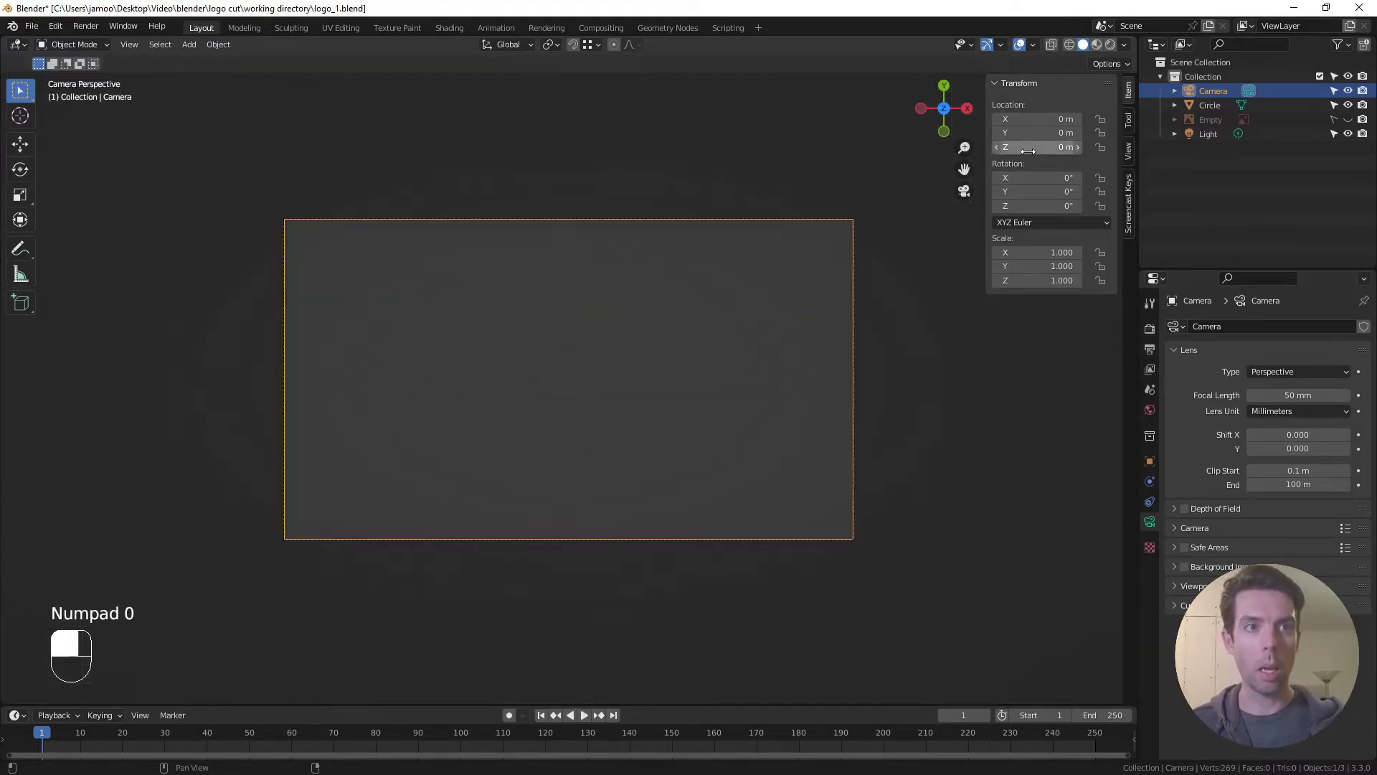
mouse_move(1029, 147)
mouse_down()
mouse_move(1062, 149)
mouse_move(1029, 152)
mouse_up()
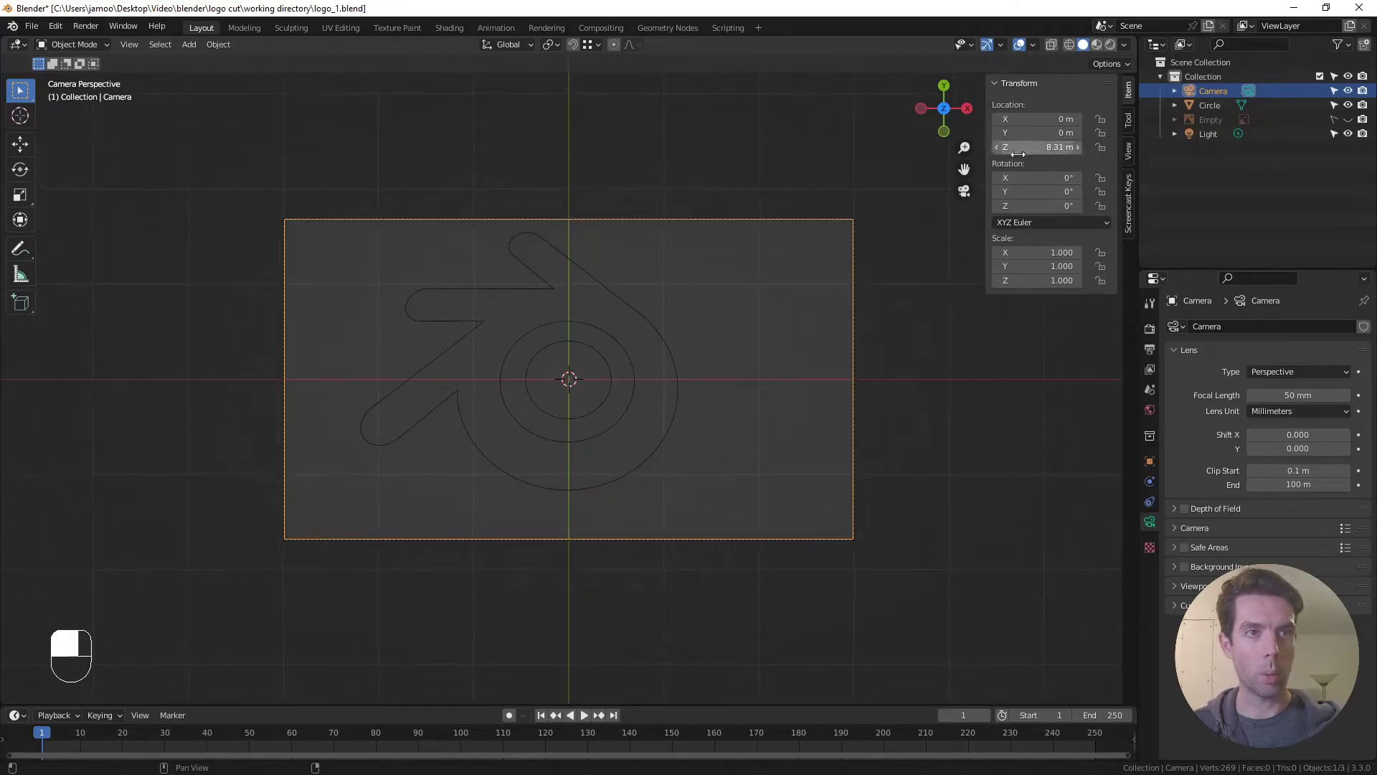
text(9)
key(Return)
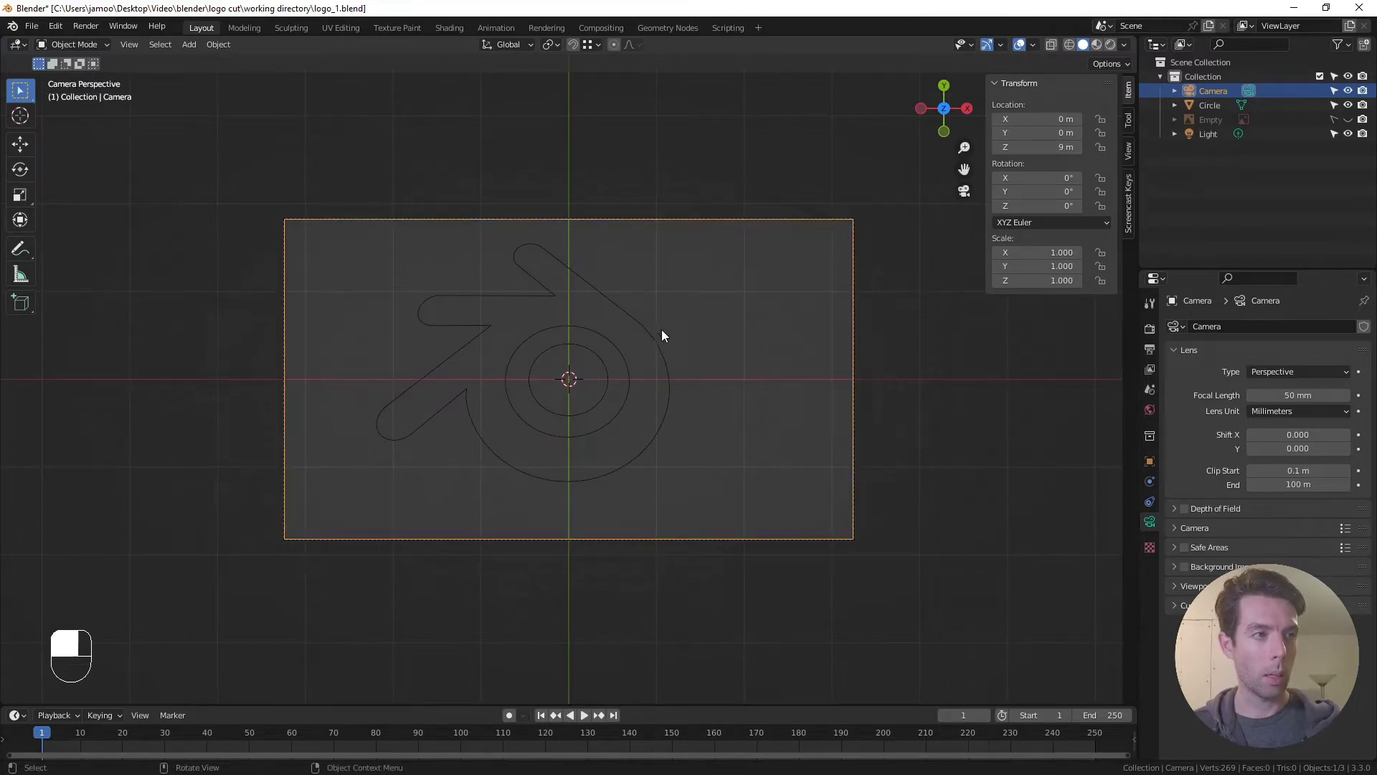
Add a plane to the logo mesh and scale it by 3.166, plus 1.510 along X, to extend beyond the camera frame
click(626, 388)
key(Tab)
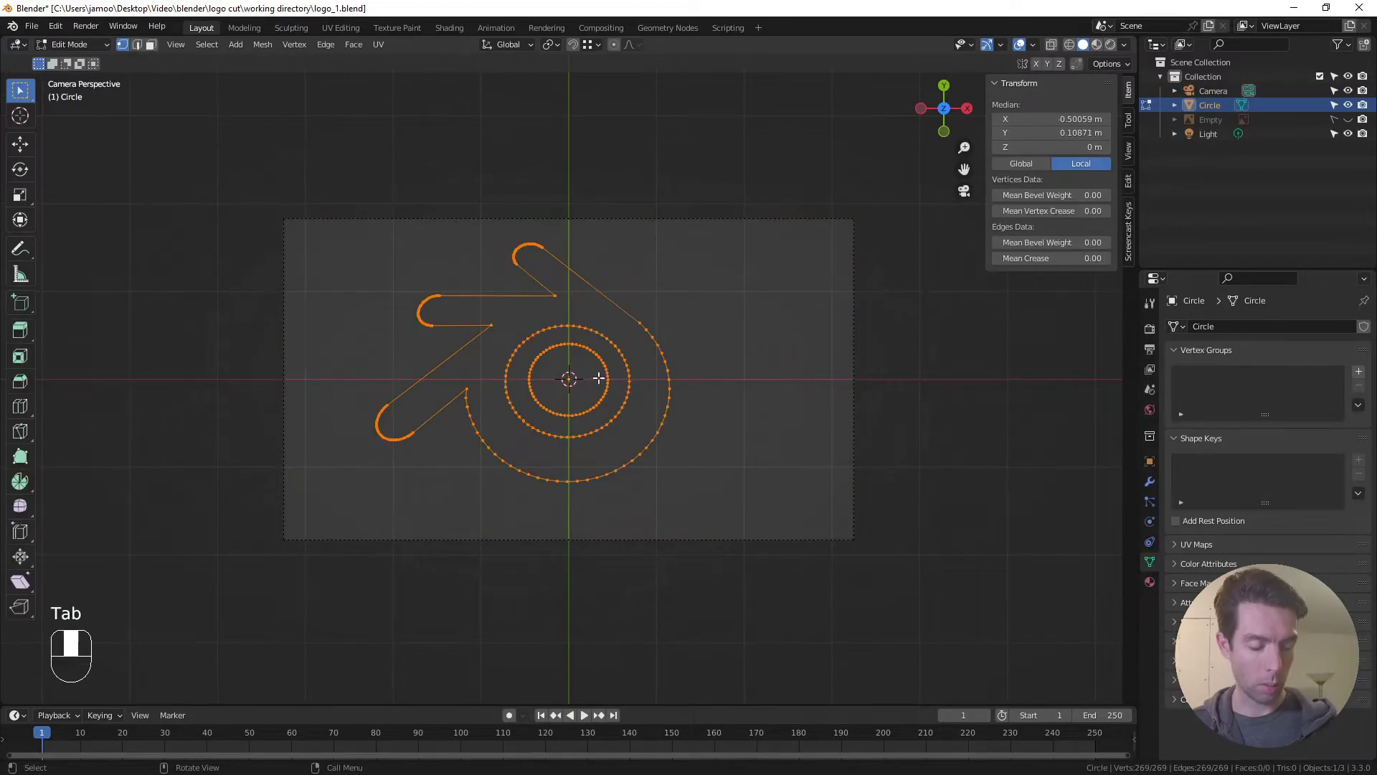
key(shift+a)
click(590, 378)
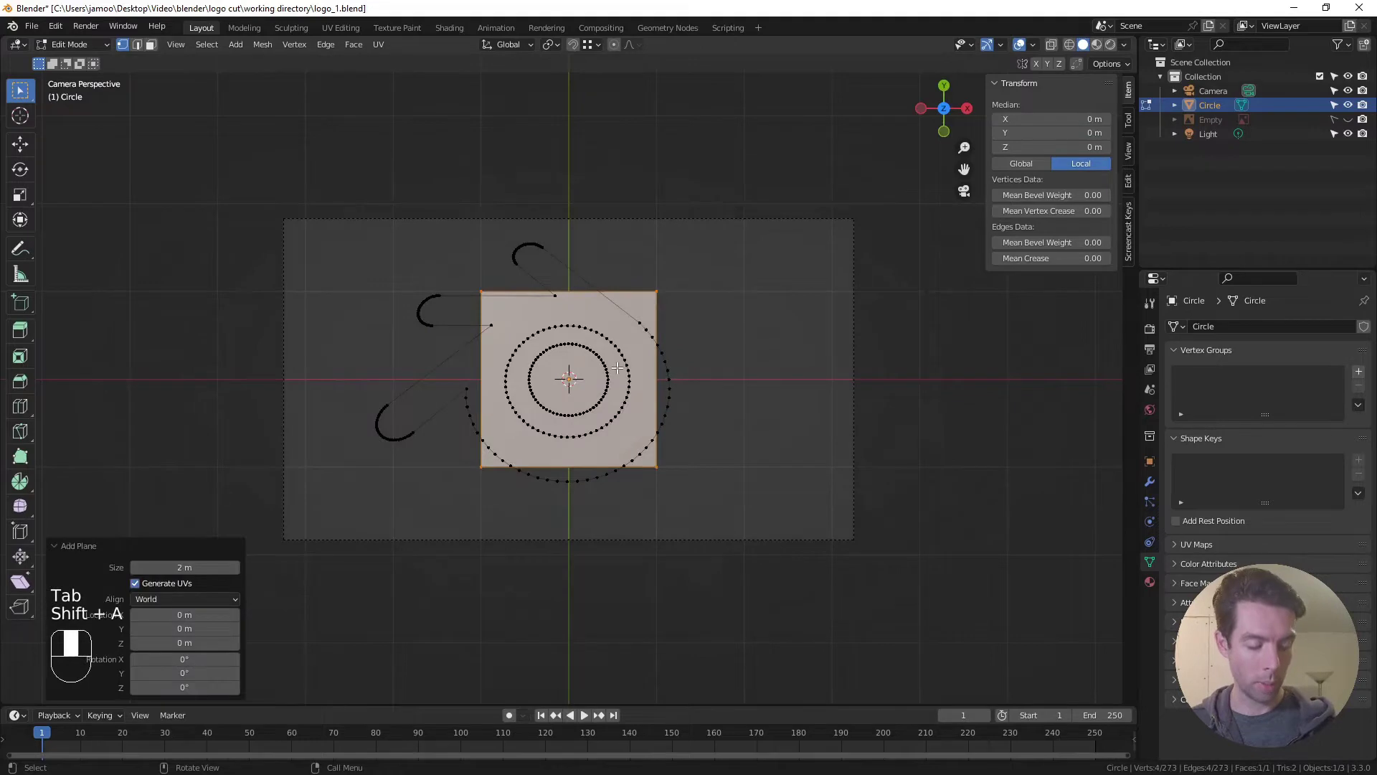
key(s)
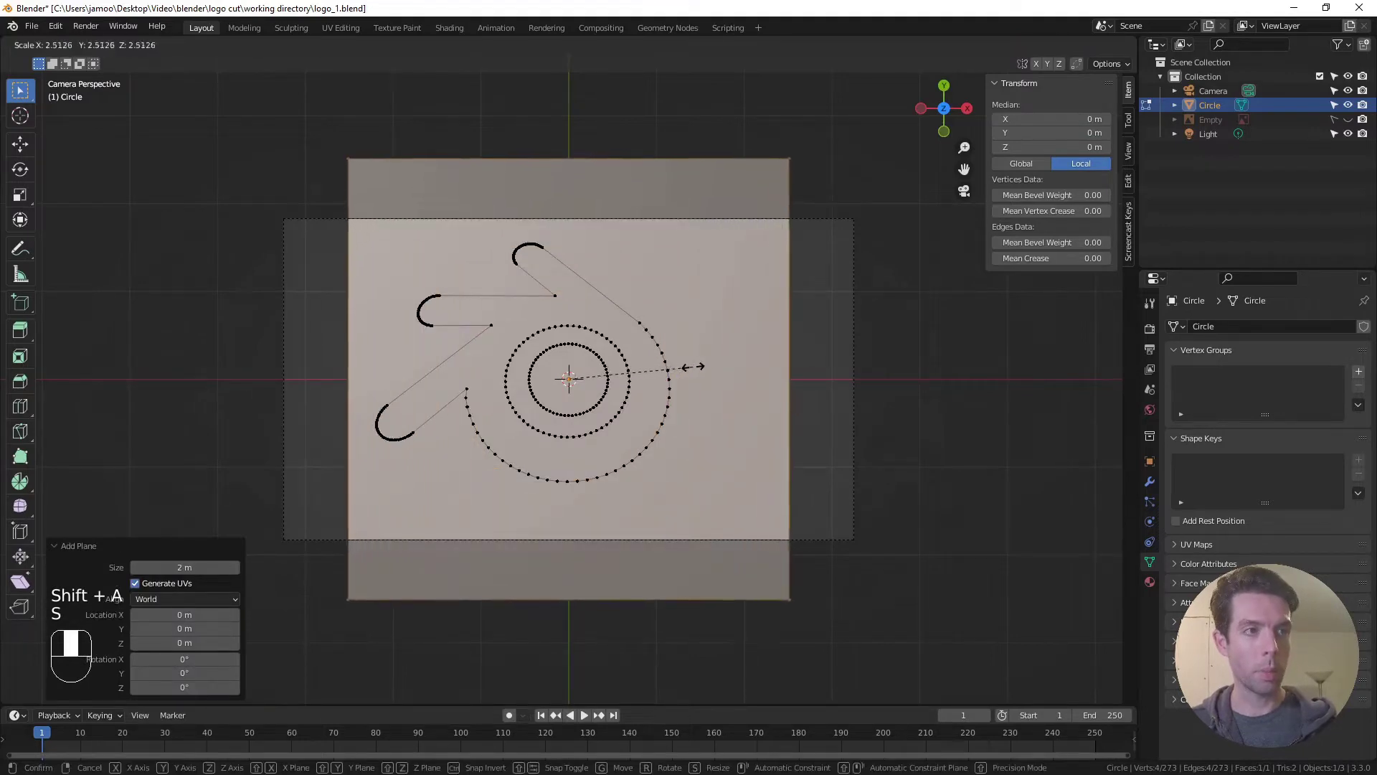
click(726, 362)
key(s)
key(x)
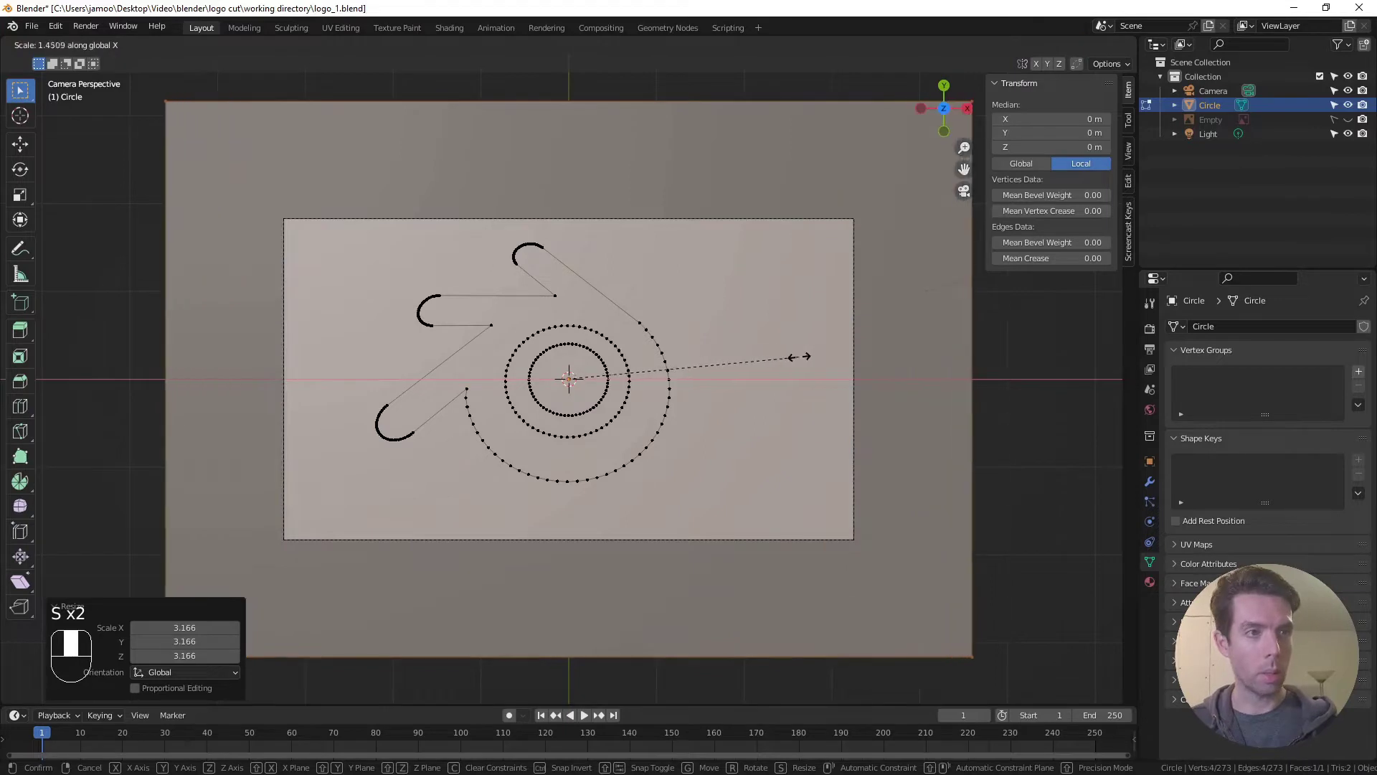
click(809, 355)
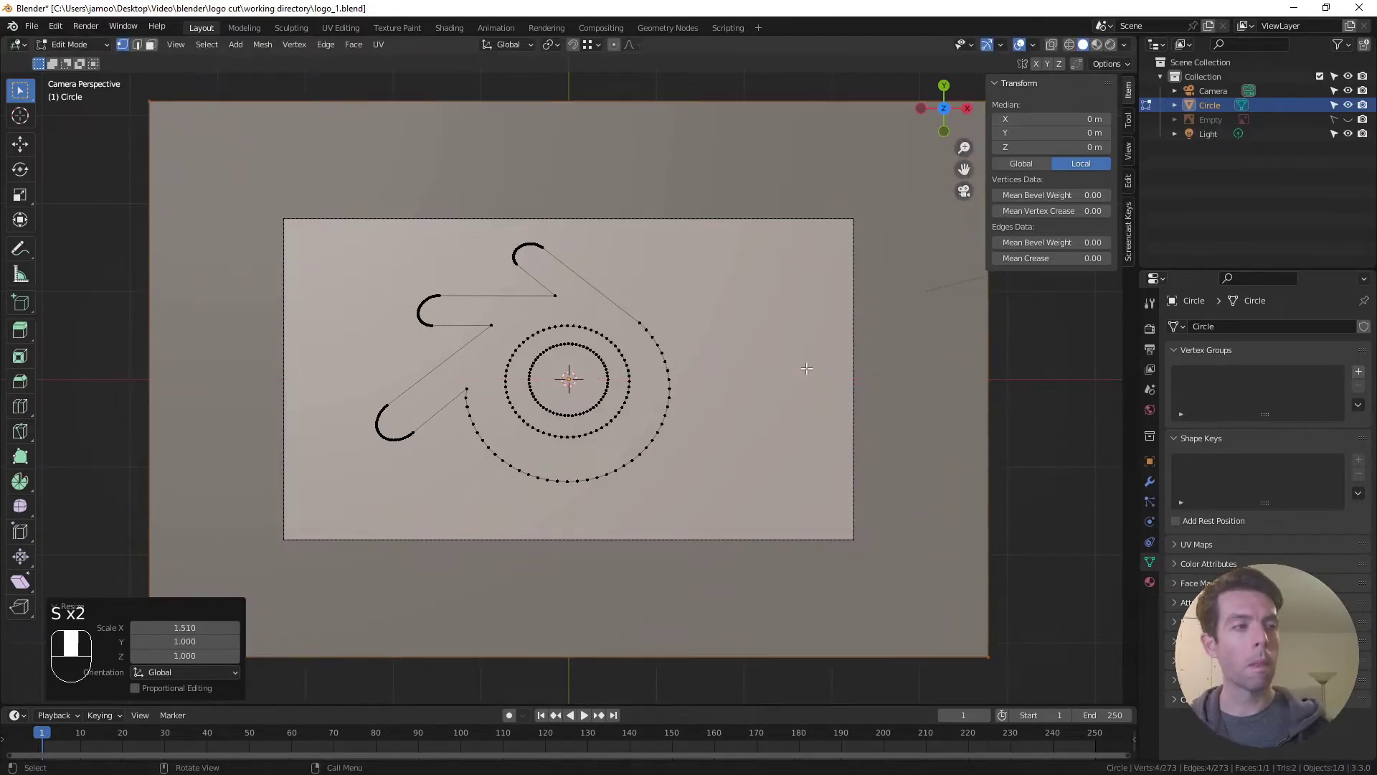
Delete only the plane's face, keeping its outline, and cut its lower and right edges at their midpoints
key(x)
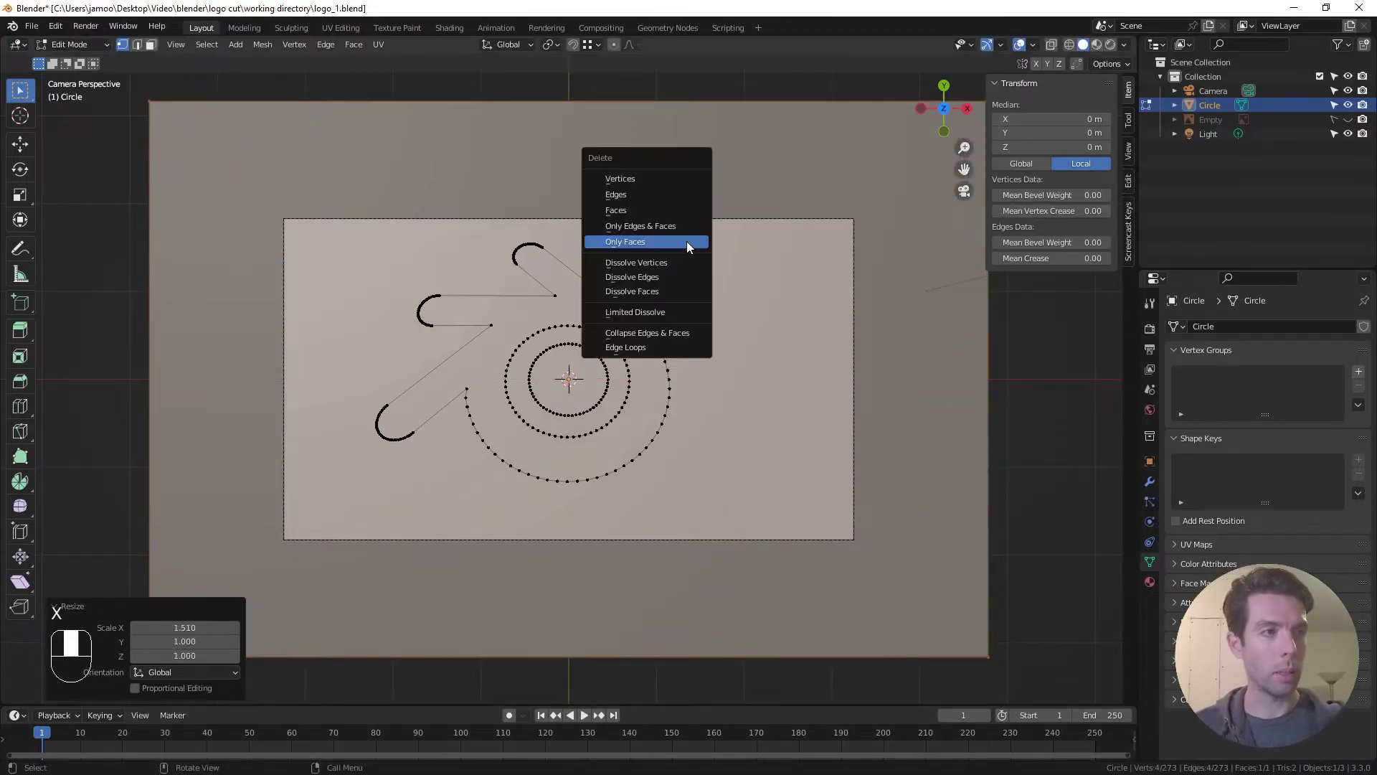
click(686, 241)
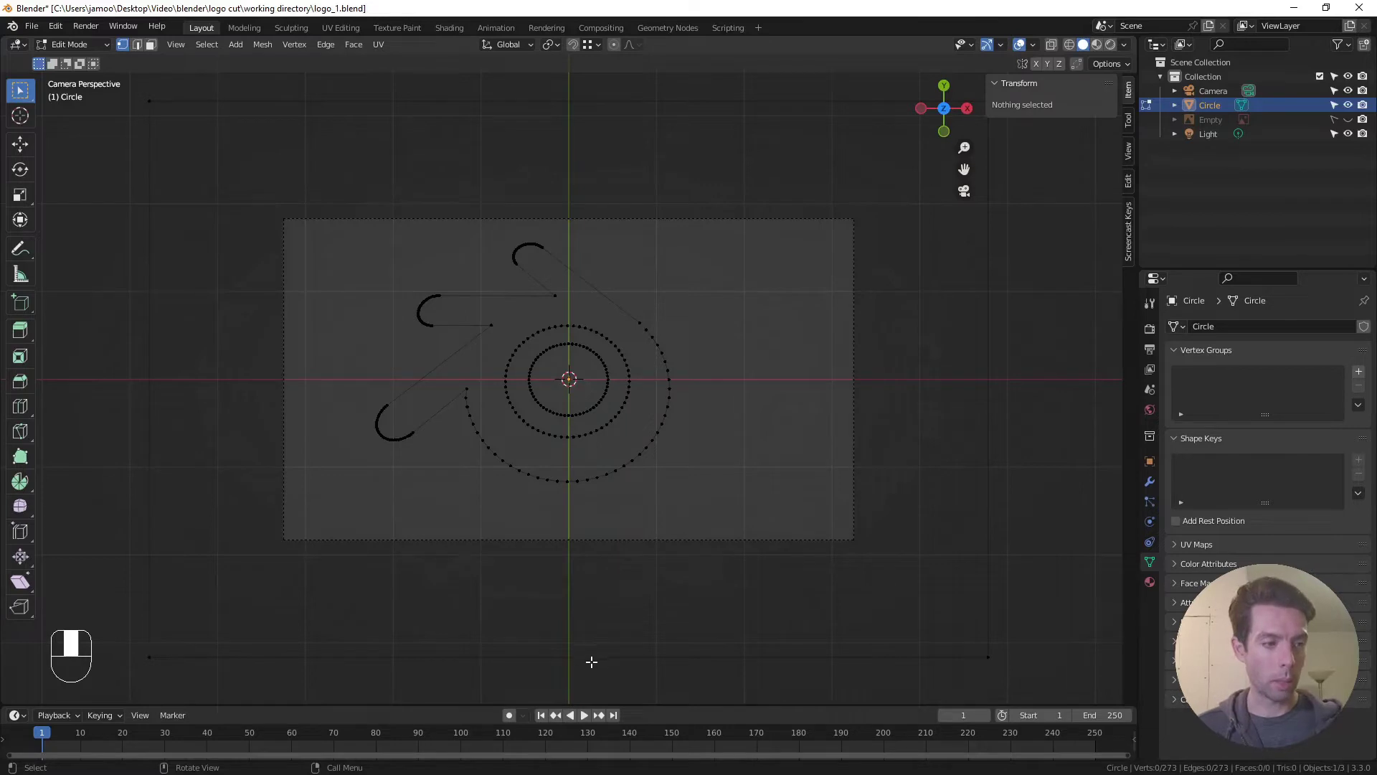
key(ctrl+r)
click(589, 675)
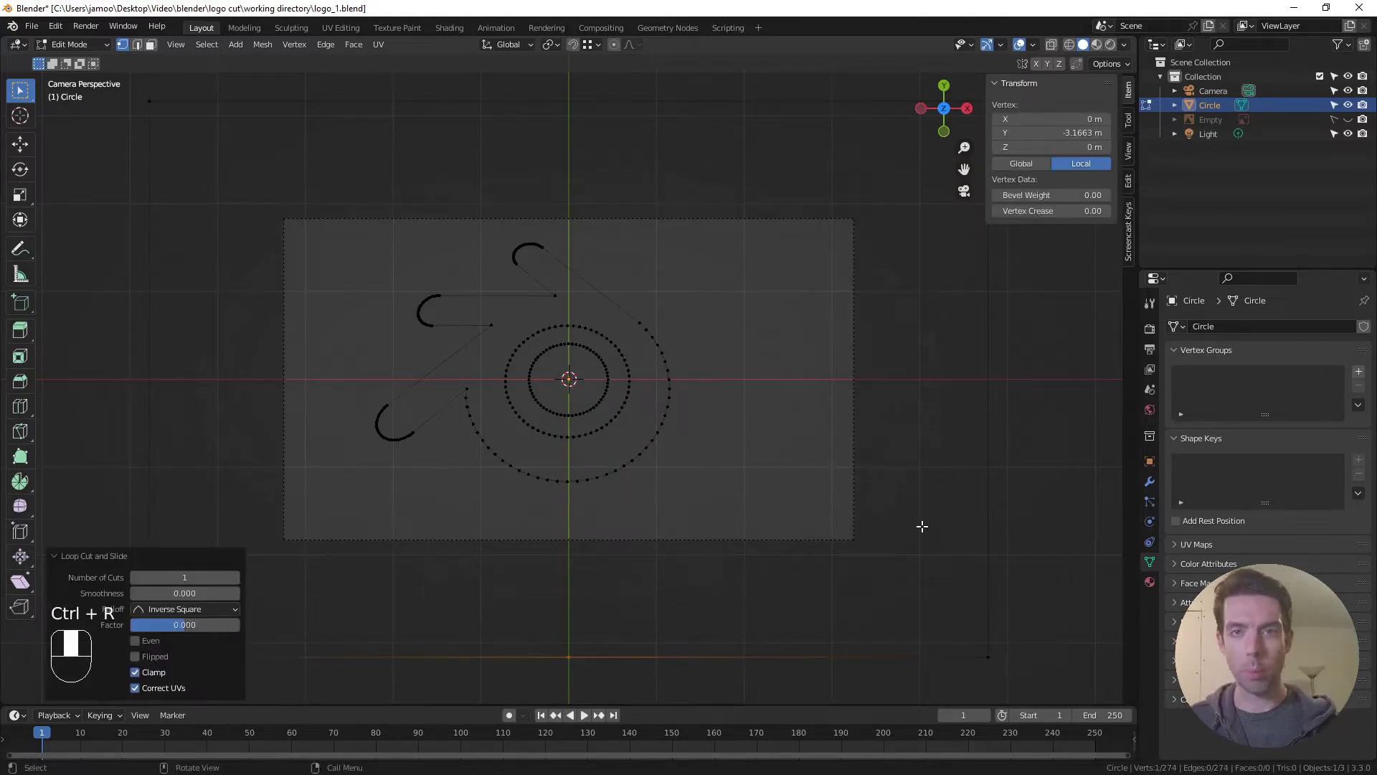
key(ctrl+r)
click(977, 393)
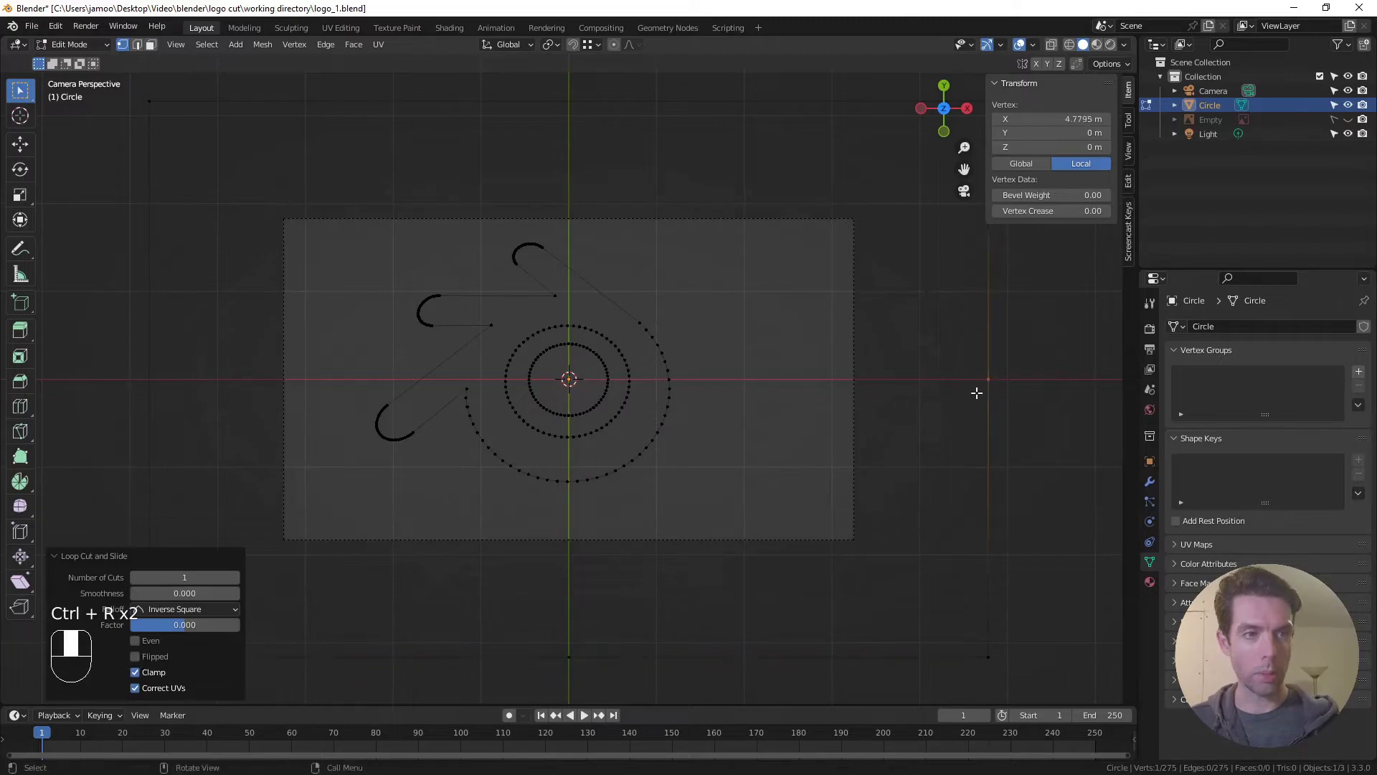
Fill the lower-right quarter between the rectangular border and the logo's outer curve with a face
key(c)
drag(569, 652, 520, 484)
click(990, 651)
key(f)
shift+middle_drag(763, 434, 704, 541)
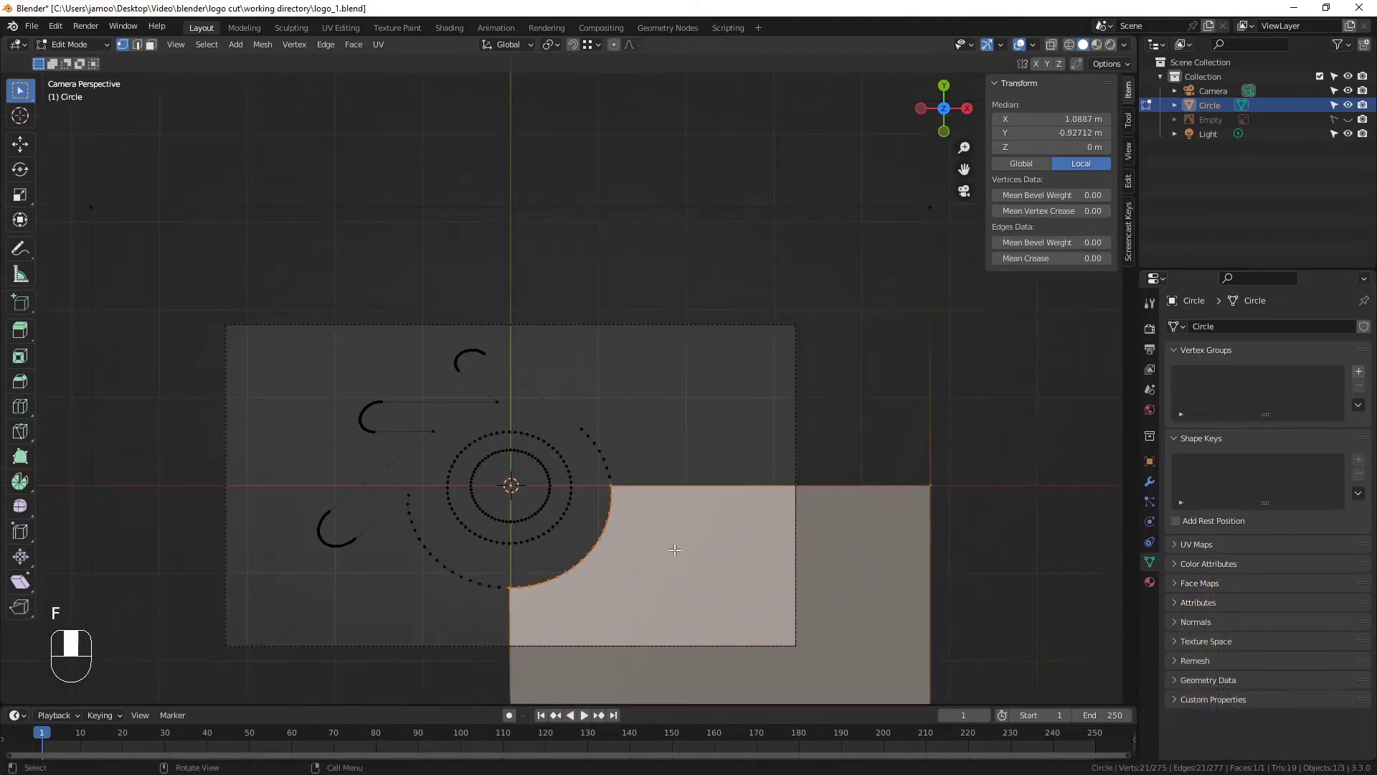
Cut the border's upper edge at its midpoint and fill the upper-right area between the border and the logo
key(a)
key(a)
key(ctrl+r)
click(510, 215)
shift+click(485, 354)
key(c)
drag(600, 415, 606, 459)
right_click(941, 409)
key(f)
Fill the area between the upper arm, the middle arm and the border's upper-left corner with a face
shift+middle_drag(302, 299, 430, 288)
click(520, 388)
key(c)
mouse_move(623, 389)
mouse_down()
mouse_move(612, 345)
mouse_move(234, 205)
mouse_up()
right_click(240, 212)
key(f)
Cut the border's left edge at its midpoint and fill the area between the middle and lower arms
shift+middle_drag(294, 286, 365, 239)
key(ctrl+r)
double_click(326, 439)
key(c)
mouse_move(528, 450)
mouse_down()
mouse_move(630, 378)
mouse_move(300, 158)
mouse_up()
key(f)
Fill the lower-left area between the border, the lower arm and the logo's outer curve with a face
mouse_move(482, 577)
shift+middle_down()
mouse_move(396, 406)
mouse_move(418, 442)
shift+middle_up()
key(a)
key(a)
key(c)
click(240, 291)
mouse_move(240, 290)
mouse_down()
mouse_move(571, 372)
mouse_move(247, 554)
mouse_up()
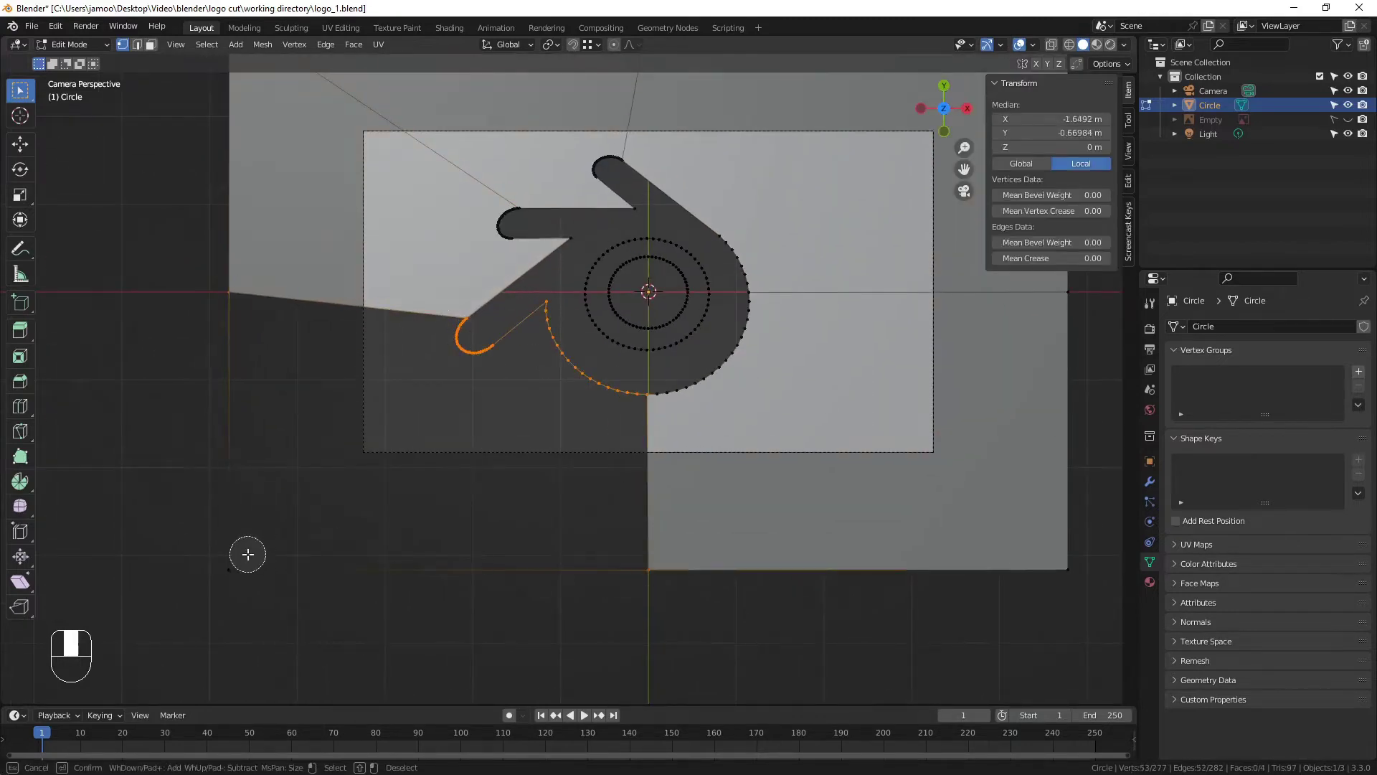
right_click(248, 553)
key(f)
Fill the upper arm and the logo body's upper-right section up to the larger inner circle with a face
scroll(678, 367, down, 1)
shift+middle_drag(679, 367, 621, 452)
scroll(621, 452, up, 3)
key(a)
key(a)
key(c)
drag(569, 265, 667, 366)
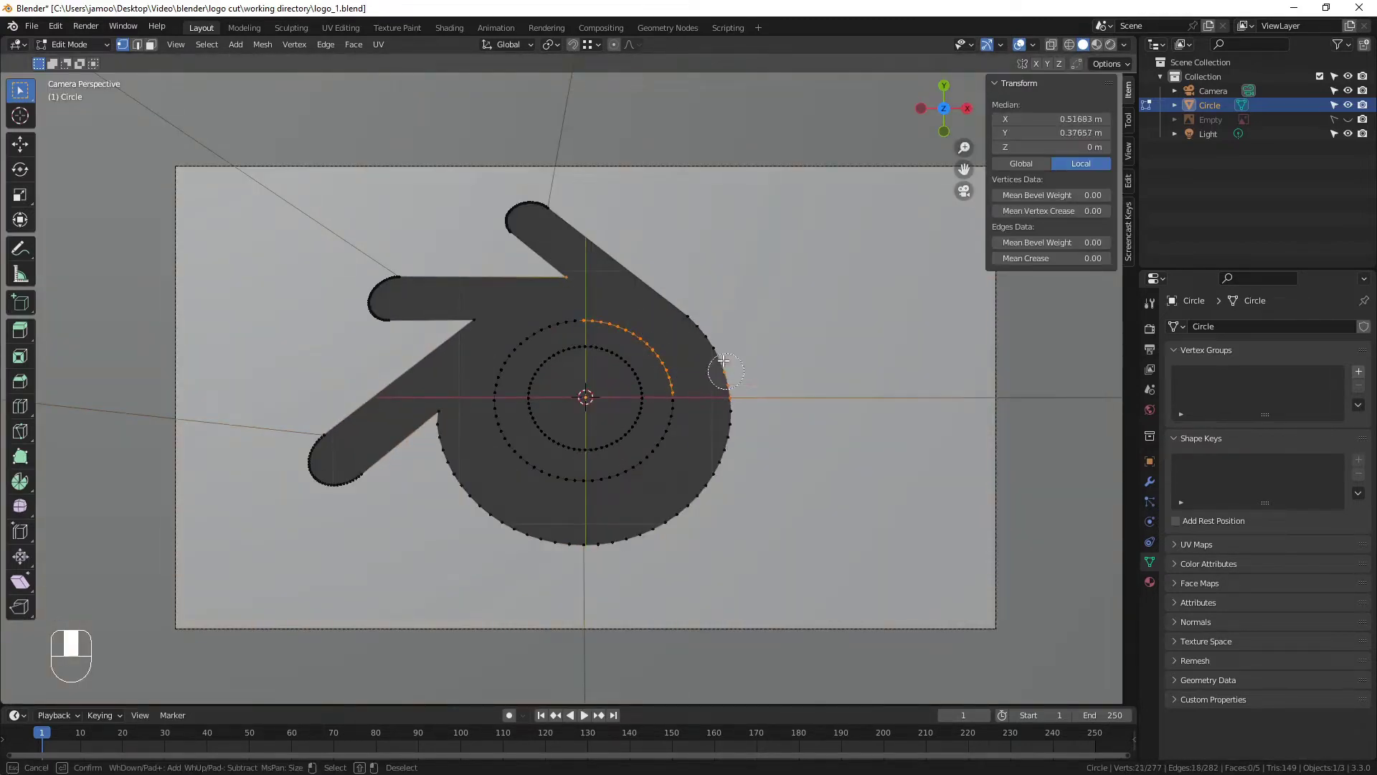
drag(515, 210, 508, 229)
right_click(509, 231)
key(f)
Fill the middle arm and its adjoining body section up to the larger inner circle with a face
scroll(510, 270, up, 2)
key(a)
key(a)
key(c)
mouse_move(611, 327)
mouse_down()
mouse_move(321, 329)
mouse_move(572, 344)
mouse_up()
right_click(572, 337)
key(f)
Fill the lower arm and its adjoining body section up to the left side of the larger inner circle
key(a)
key(a)
key(c)
drag(514, 383, 490, 467)
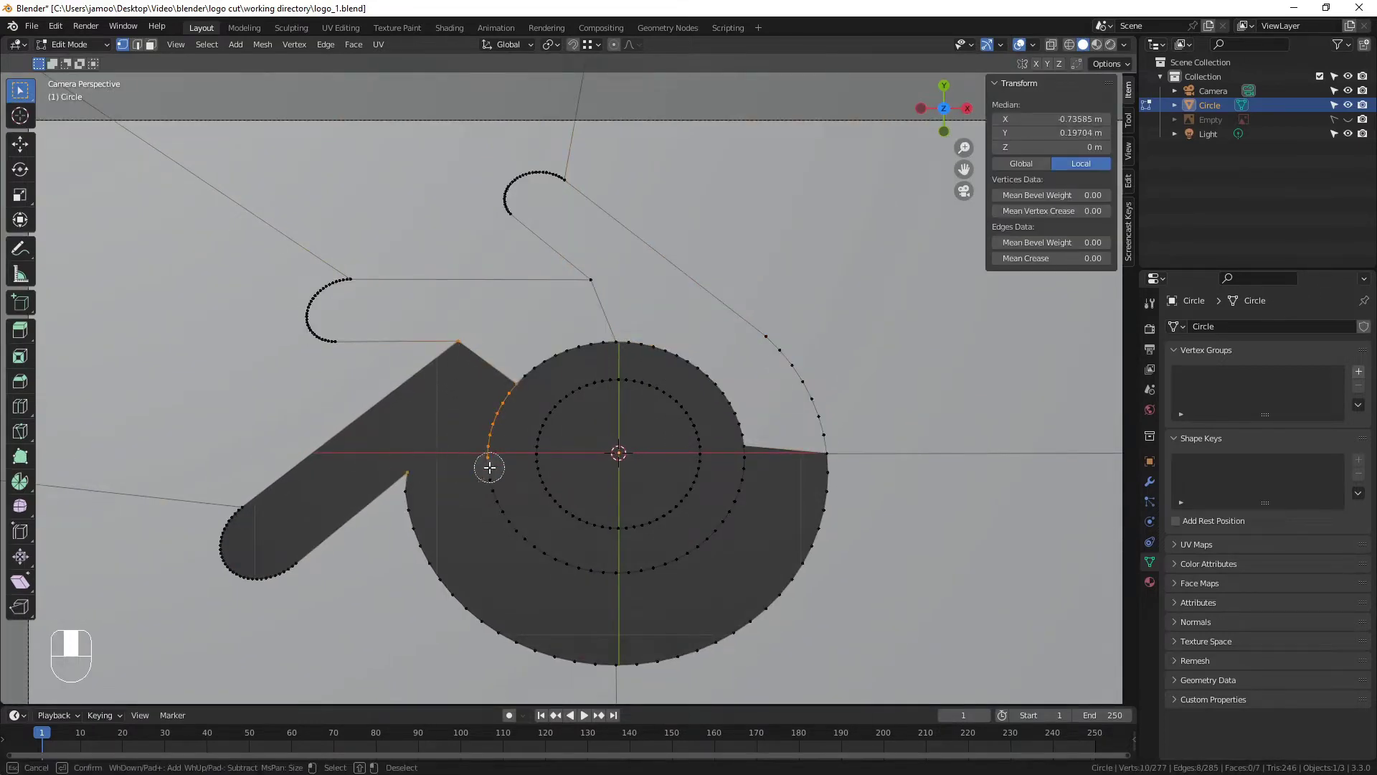
right_click(266, 572)
key(f)
Fill the lower-left section of the logo body between the outer curve and the larger inner circle
key(a)
key(a)
key(c)
shift+middle_drag(431, 488, 400, 470)
drag(378, 459, 419, 576)
right_click(475, 492)
key(f)
Fill the lower-right section of the logo body between the outer curve and the larger inner circle
key(a)
key(a)
key(c)
mouse_move(600, 553)
mouse_down()
mouse_move(778, 446)
mouse_move(651, 620)
mouse_up()
right_click(651, 582)
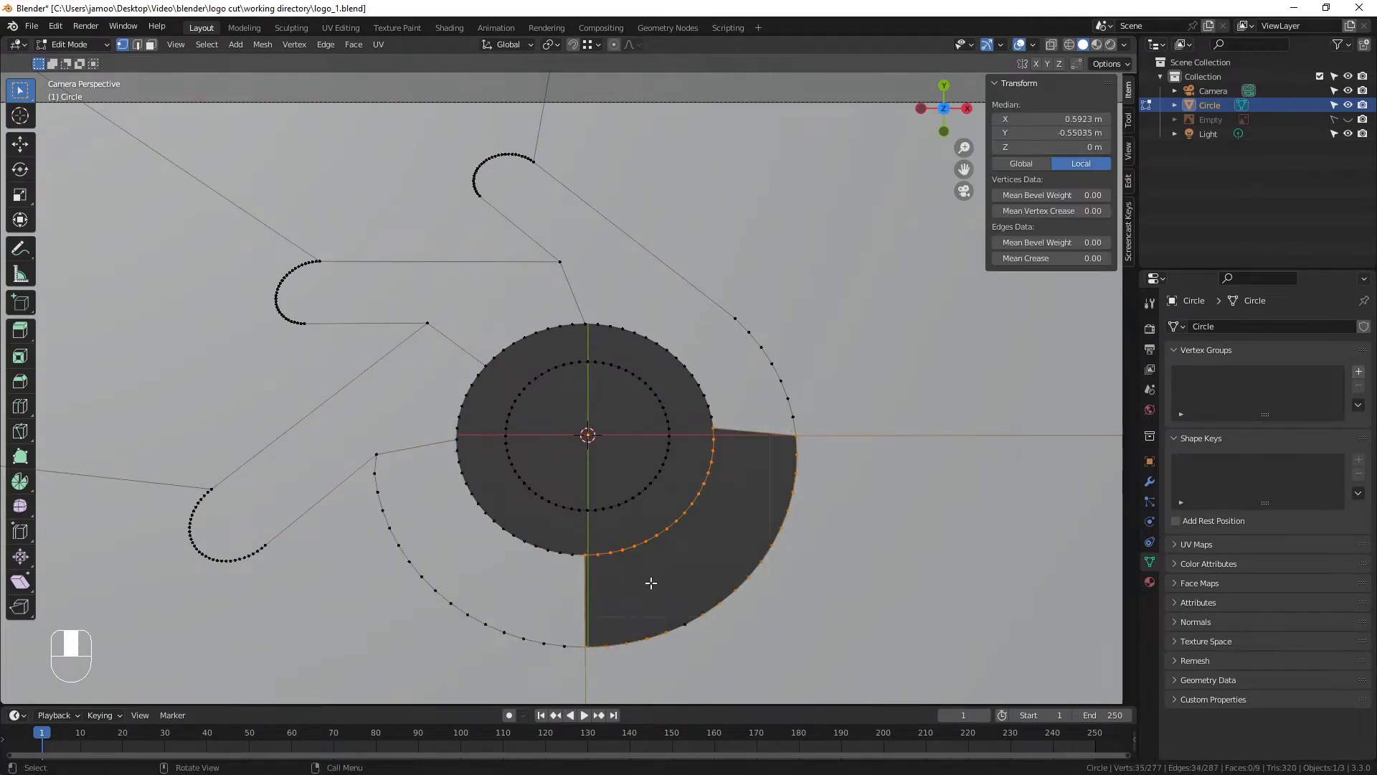
Fill the lower-left quarter of the ring between the two inner circles with a face
key(a)
key(a)
key(c)
mouse_move(609, 507)
mouse_down()
mouse_move(538, 483)
mouse_move(537, 522)
mouse_up()
right_click(537, 522)
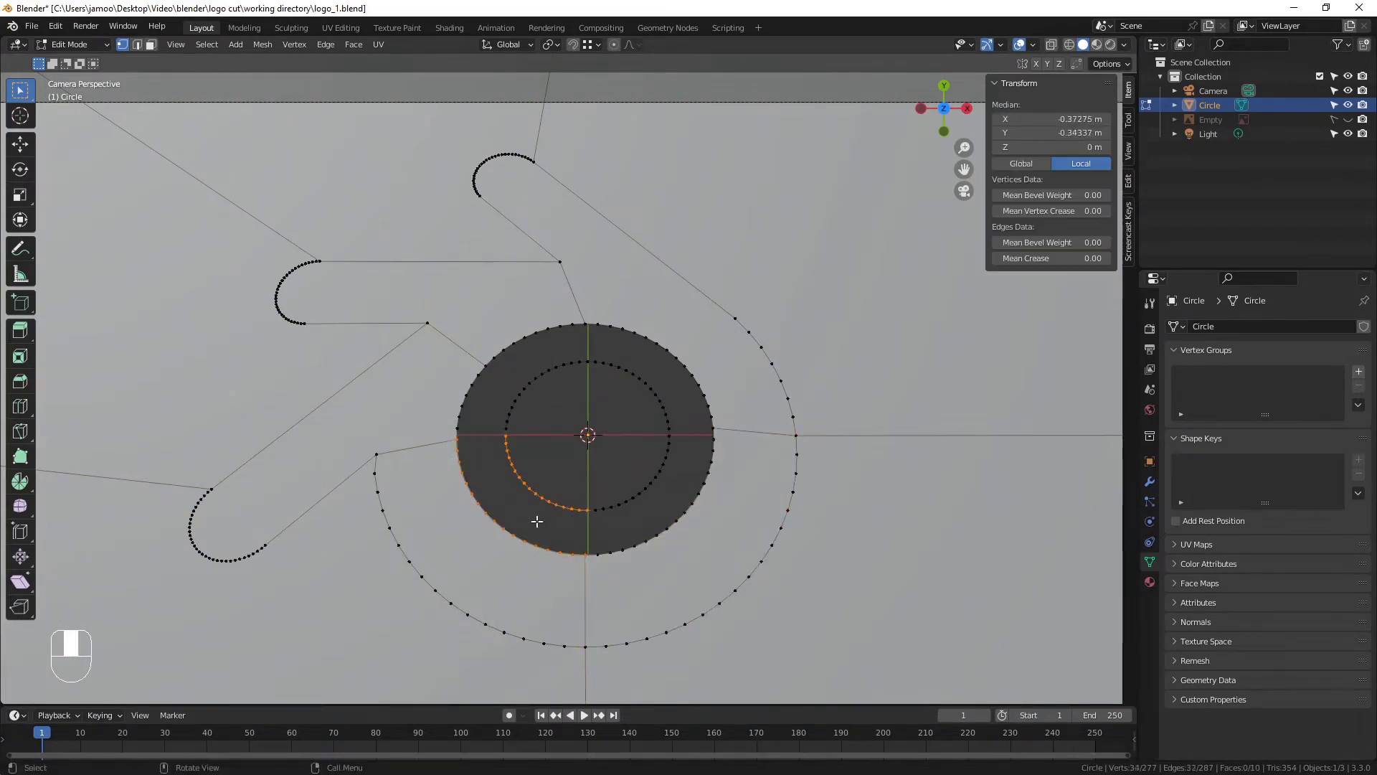
key(f)
Fill the lower-right and upper-right quarters of the ring between the two inner circles with faces
key(a)
key(a)
key(c)
click(673, 423)
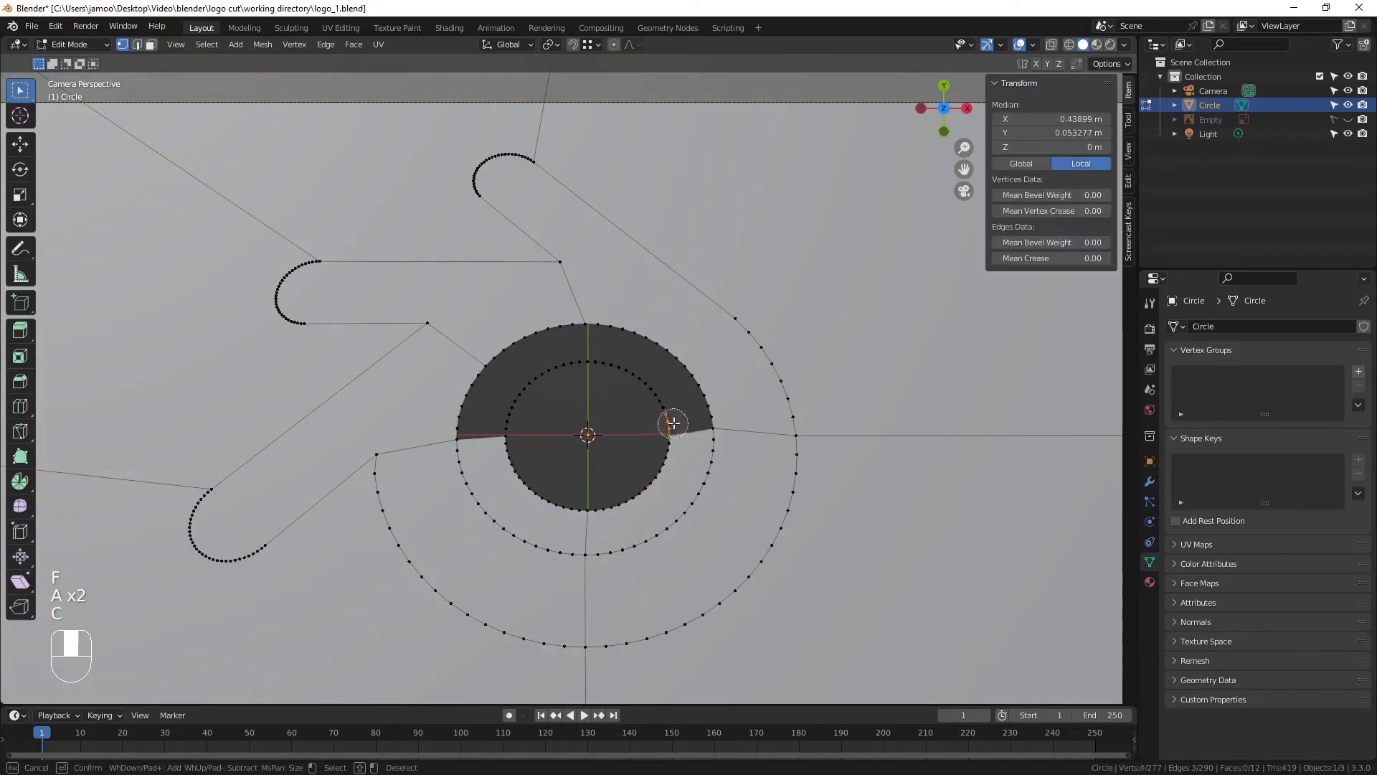
key(f)
Fill the upper-left quarter of the ring between the two inner circles with a face
key(a)
key(a)
key(c)
drag(571, 326, 512, 420)
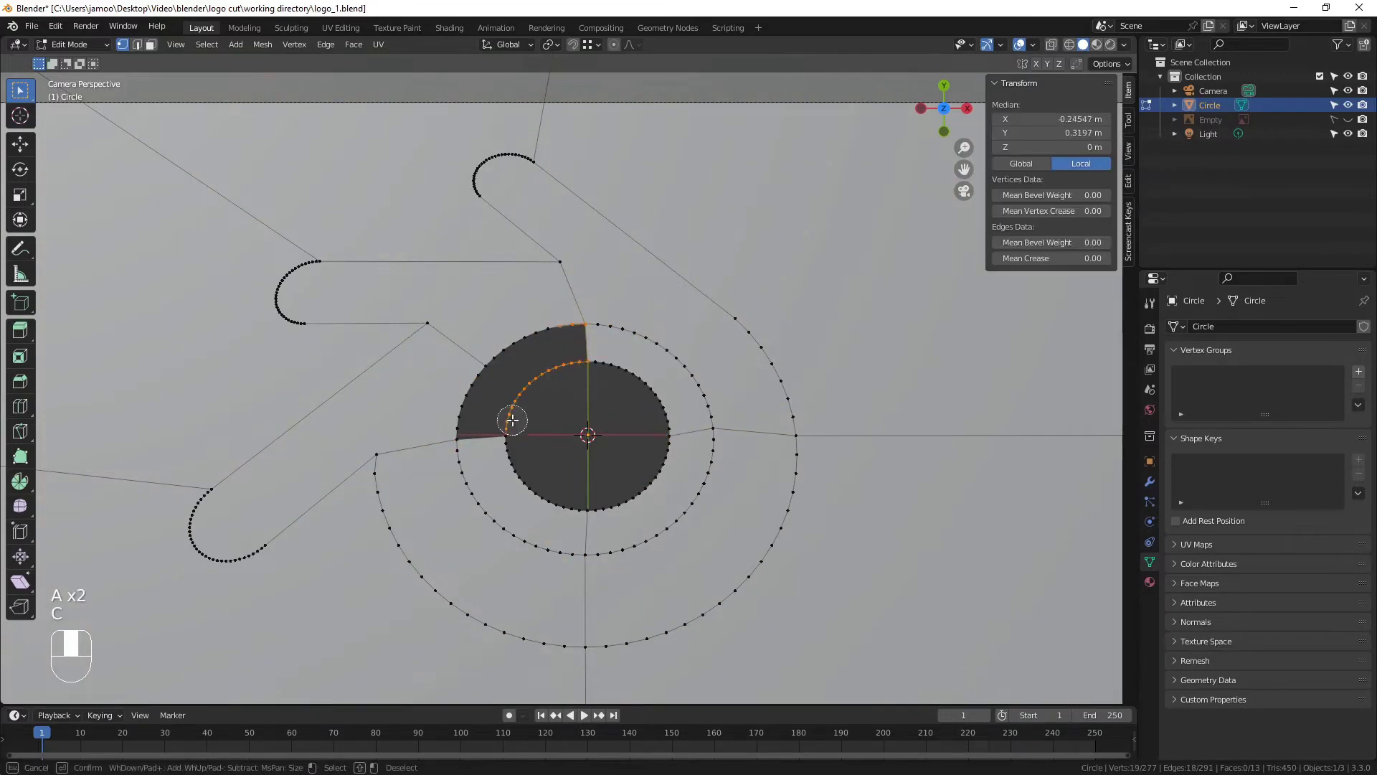
mouse_move(499, 369)
mouse_down()
mouse_move(541, 341)
mouse_move(566, 492)
mouse_move(556, 373)
mouse_up()
key(f)
Fill the smallest inner circle of the logo with a face
key(a)
key(a)
key(c)
key(f)
scroll(599, 466, down, 3)
shift+middle_drag(609, 451, 606, 439)
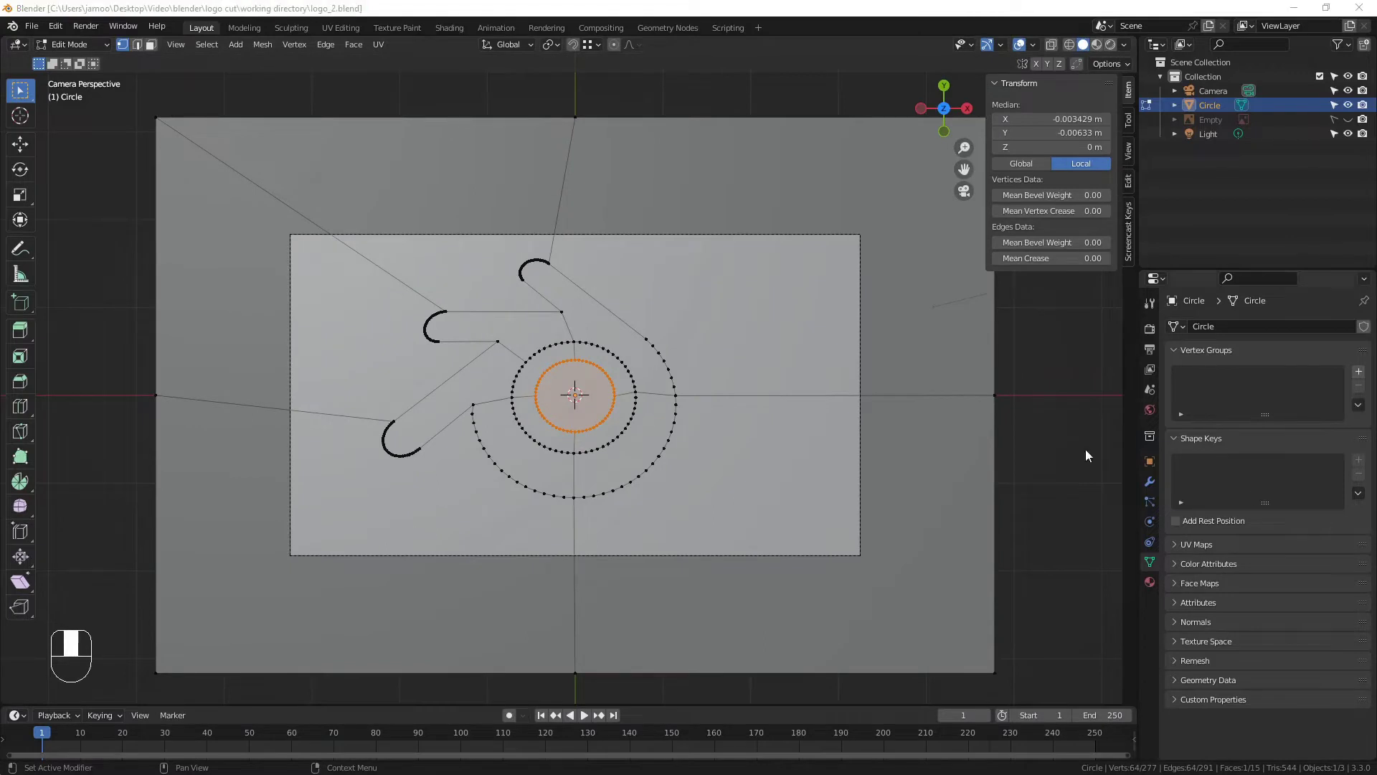
Set up the UV Editing workspace with the mesh seen in top view and hide the Camera object
click(343, 27)
click(818, 317)
key(KP_7)
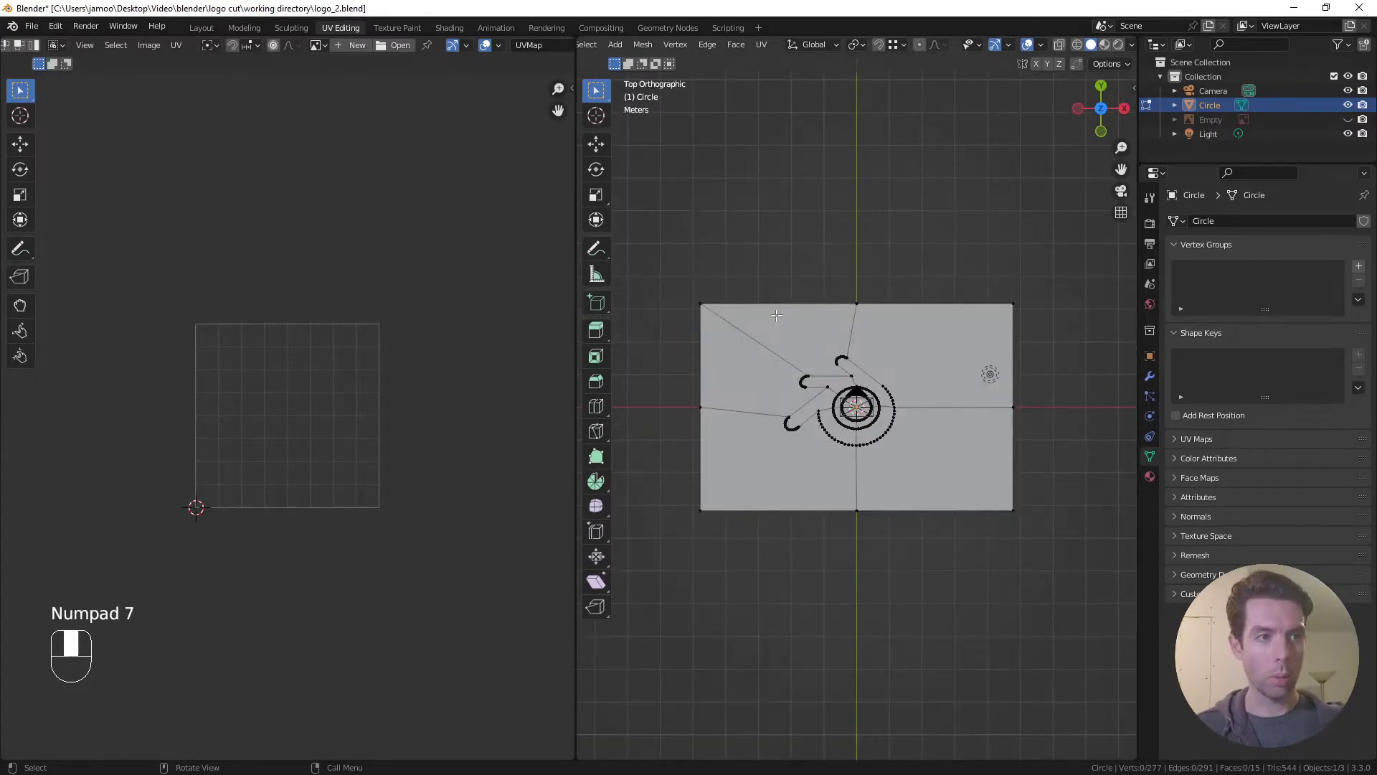
scroll(994, 348, up, 2)
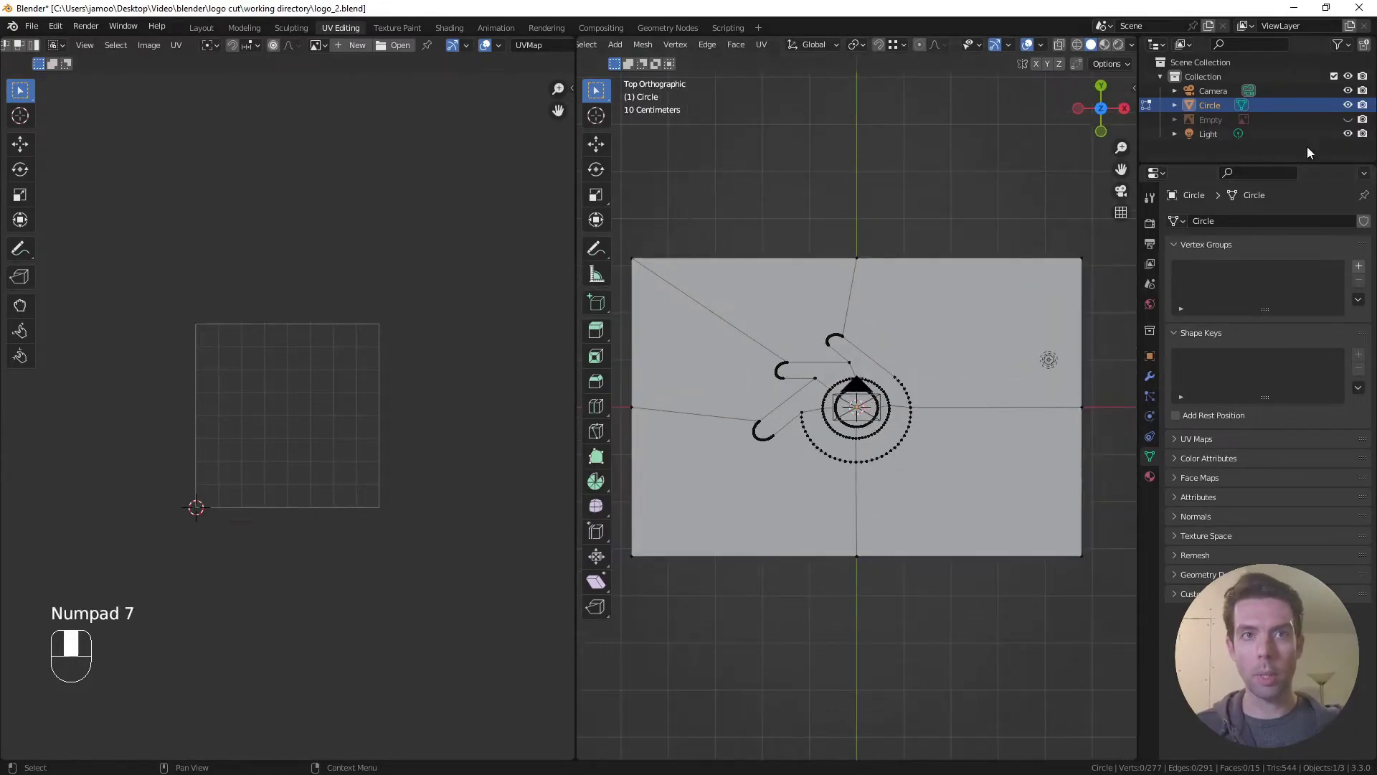
click(1348, 90)
shift+middle_drag(901, 309, 916, 292)
scroll(945, 400, down, 1)
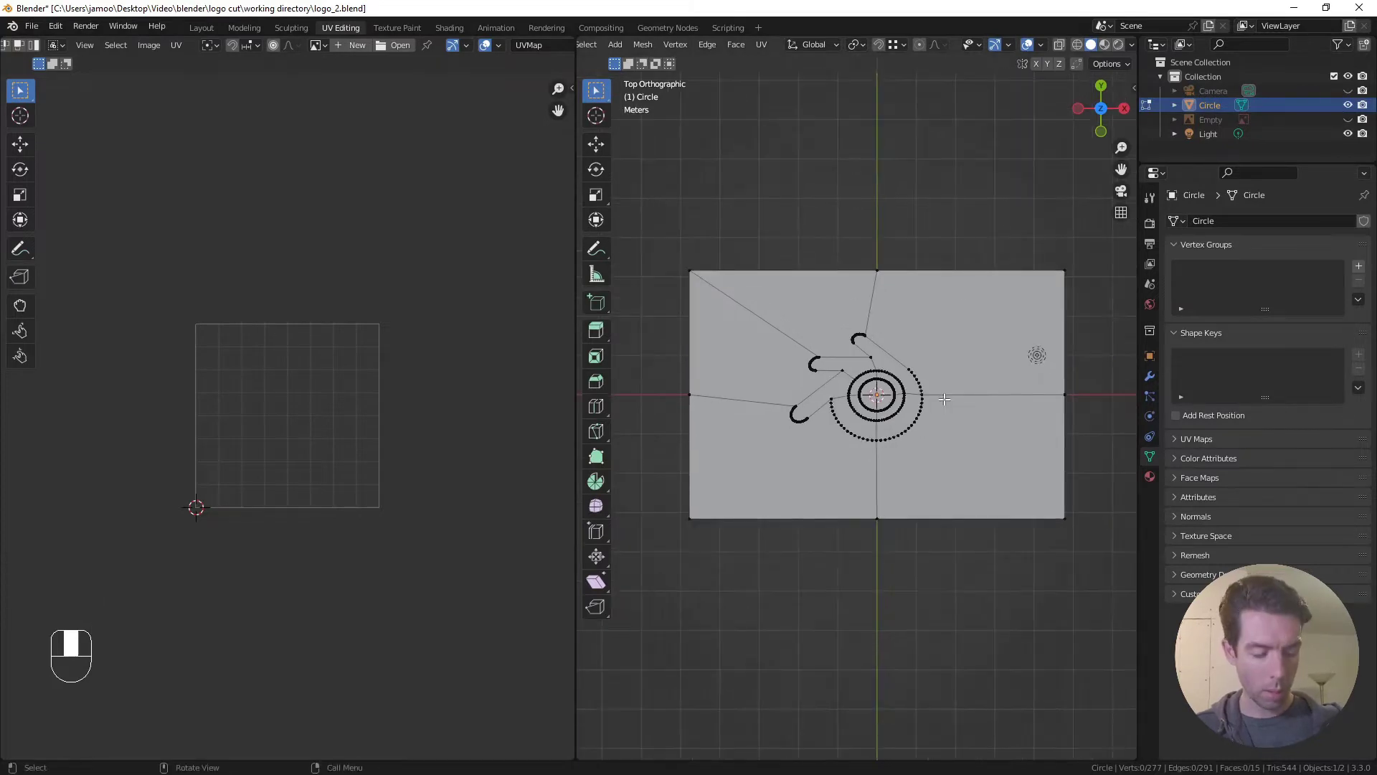
Unwrap the entire mesh and replace that layout with a Project from View projection taken from the top
key(a)
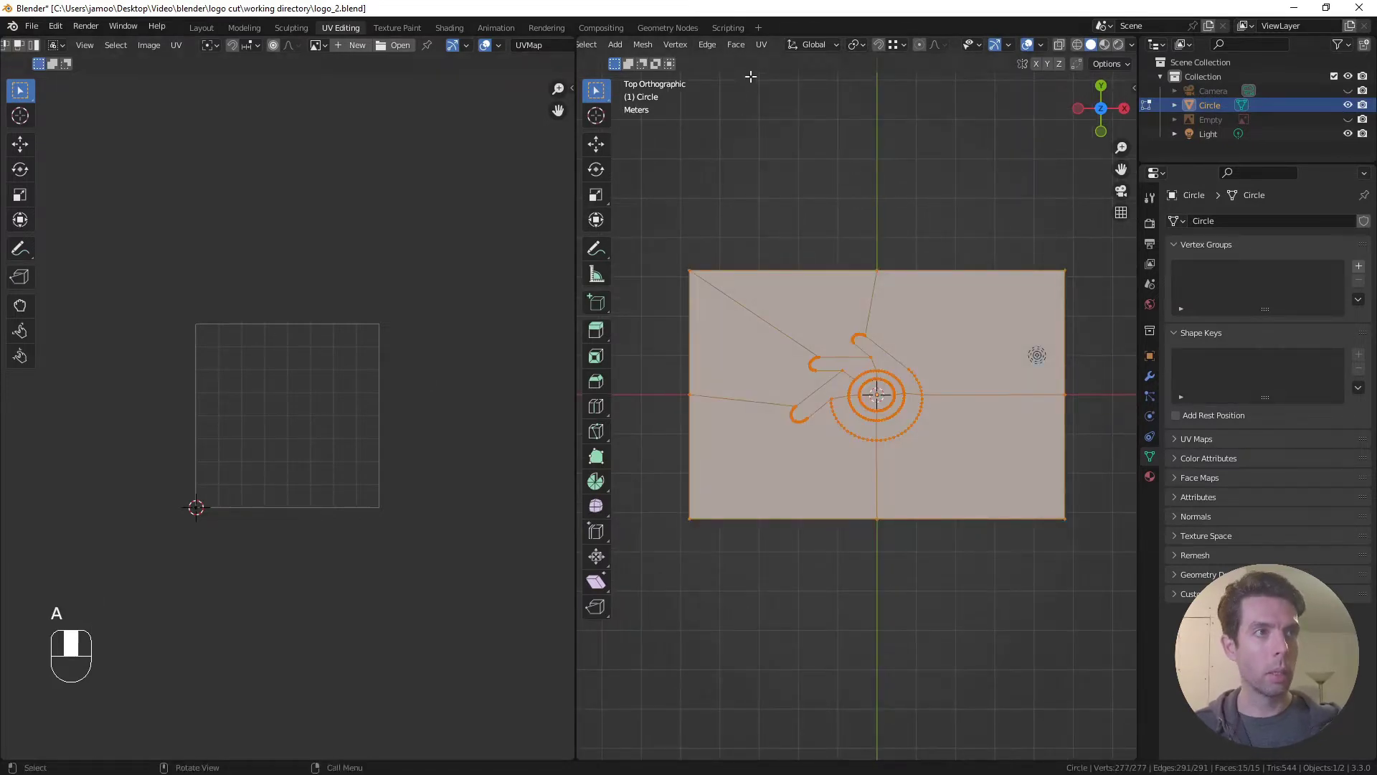
click(764, 47)
click(776, 60)
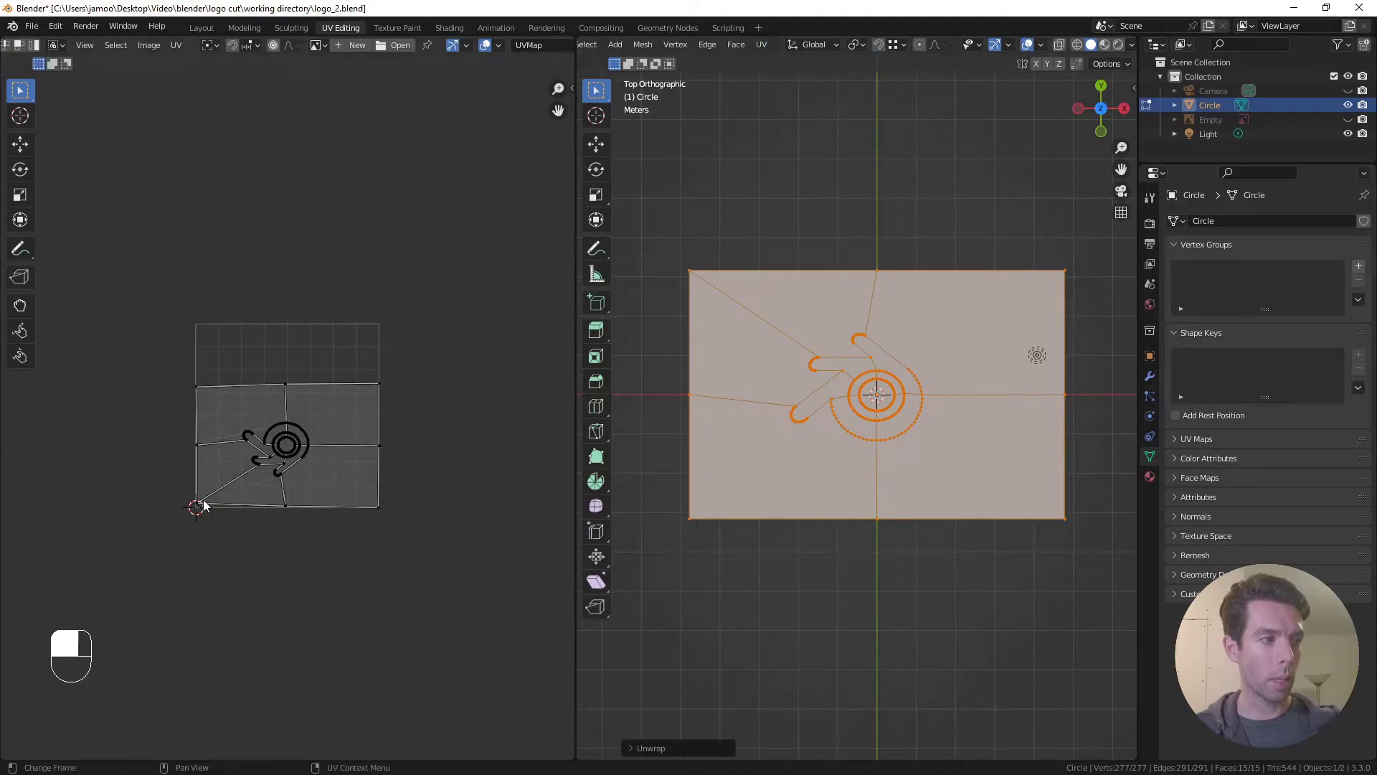
click(765, 47)
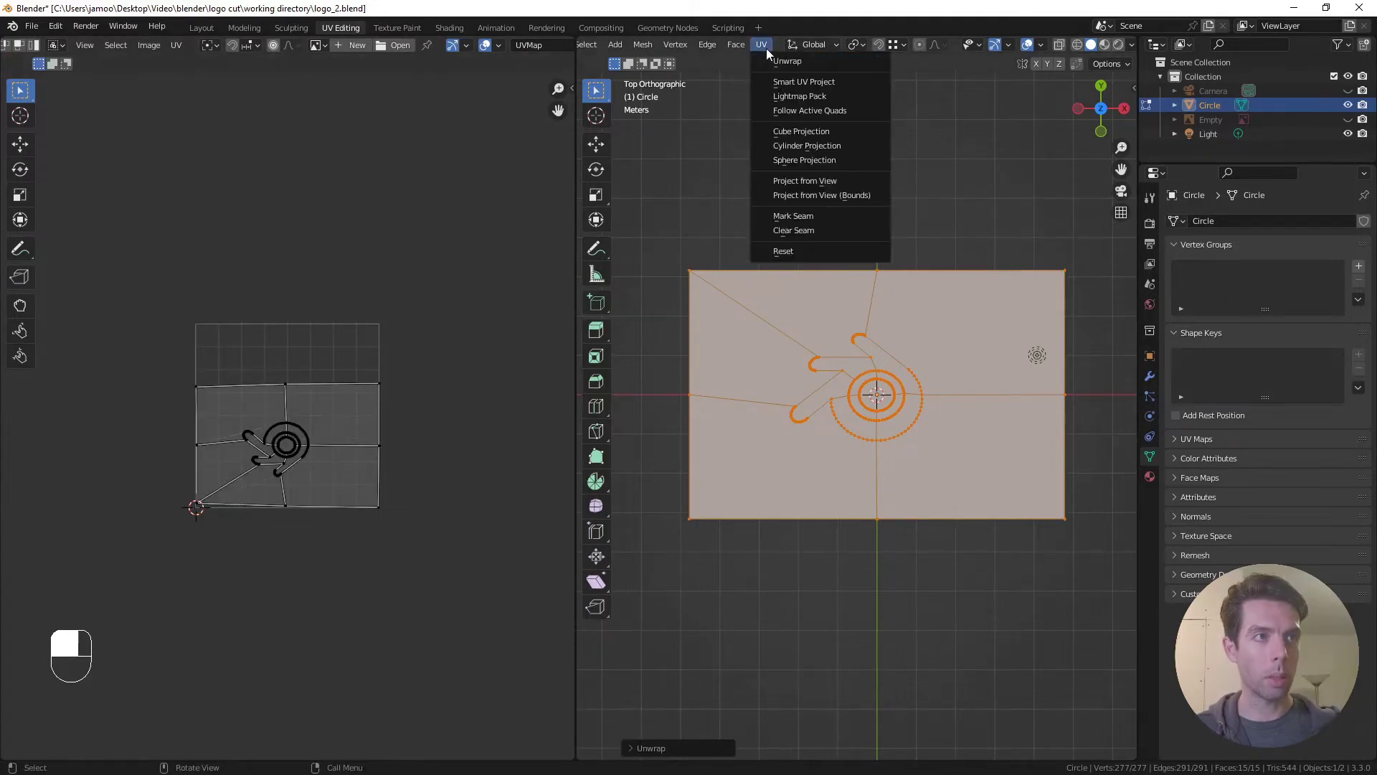
click(799, 182)
scroll(309, 439, up, 6)
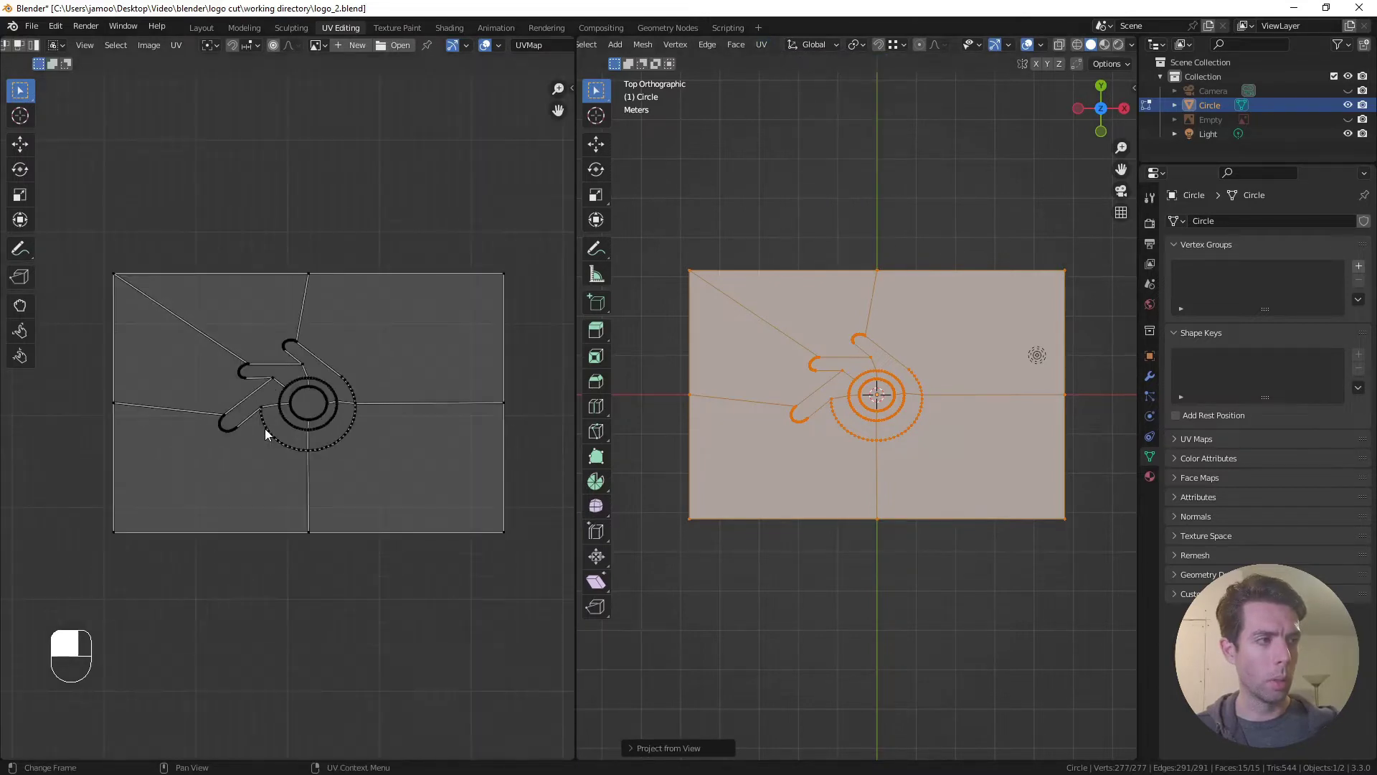
scroll(251, 409, down, 3)
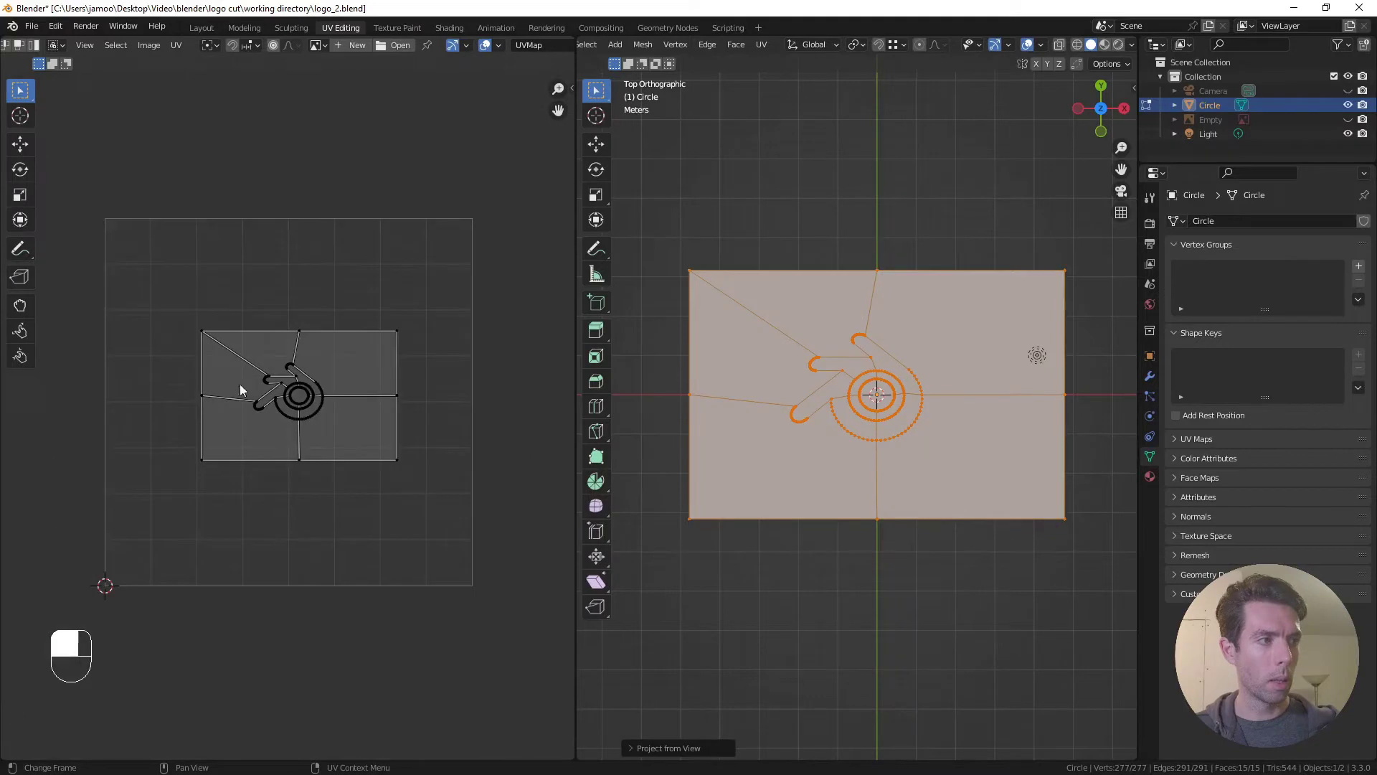
Enlarge the entire UV layout beyond the UV square and rotate it counterclockwise
drag(166, 314, 449, 490)
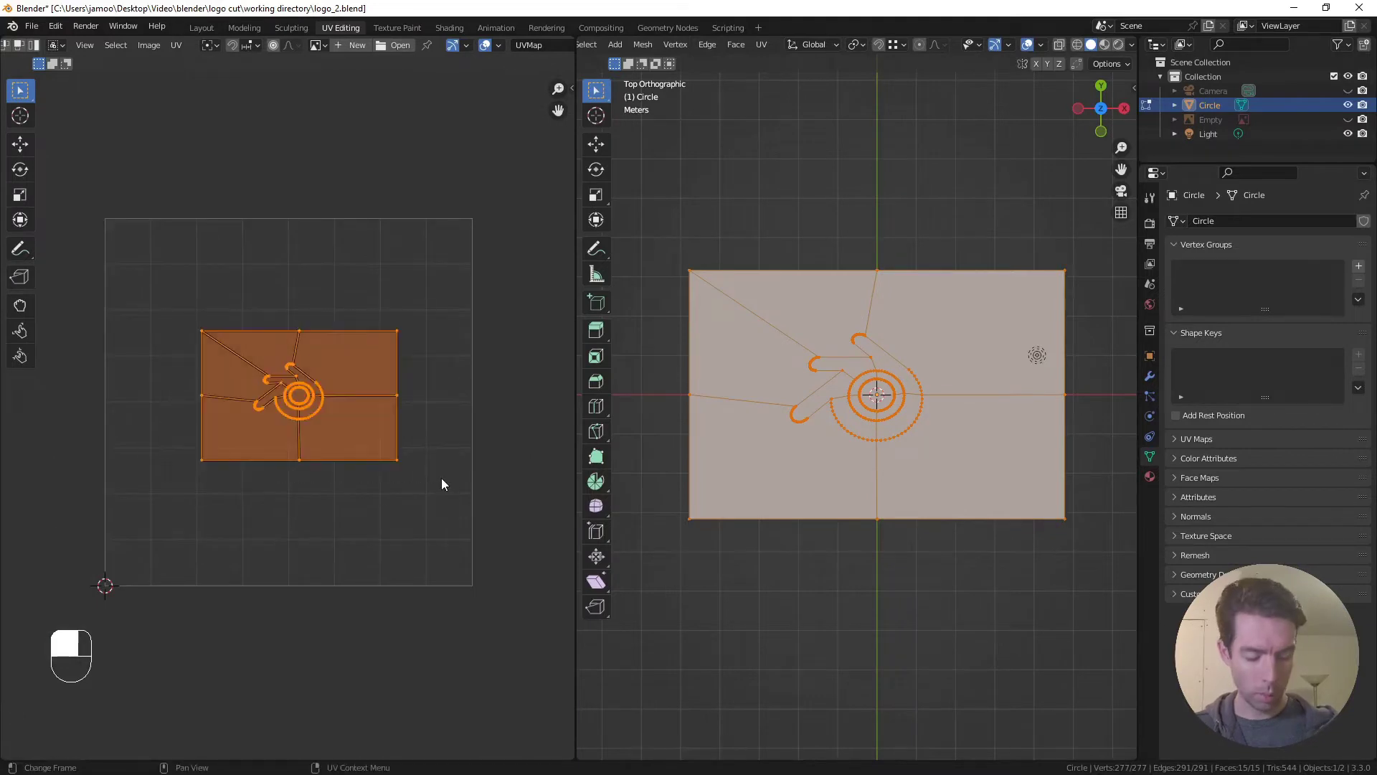
key(s)
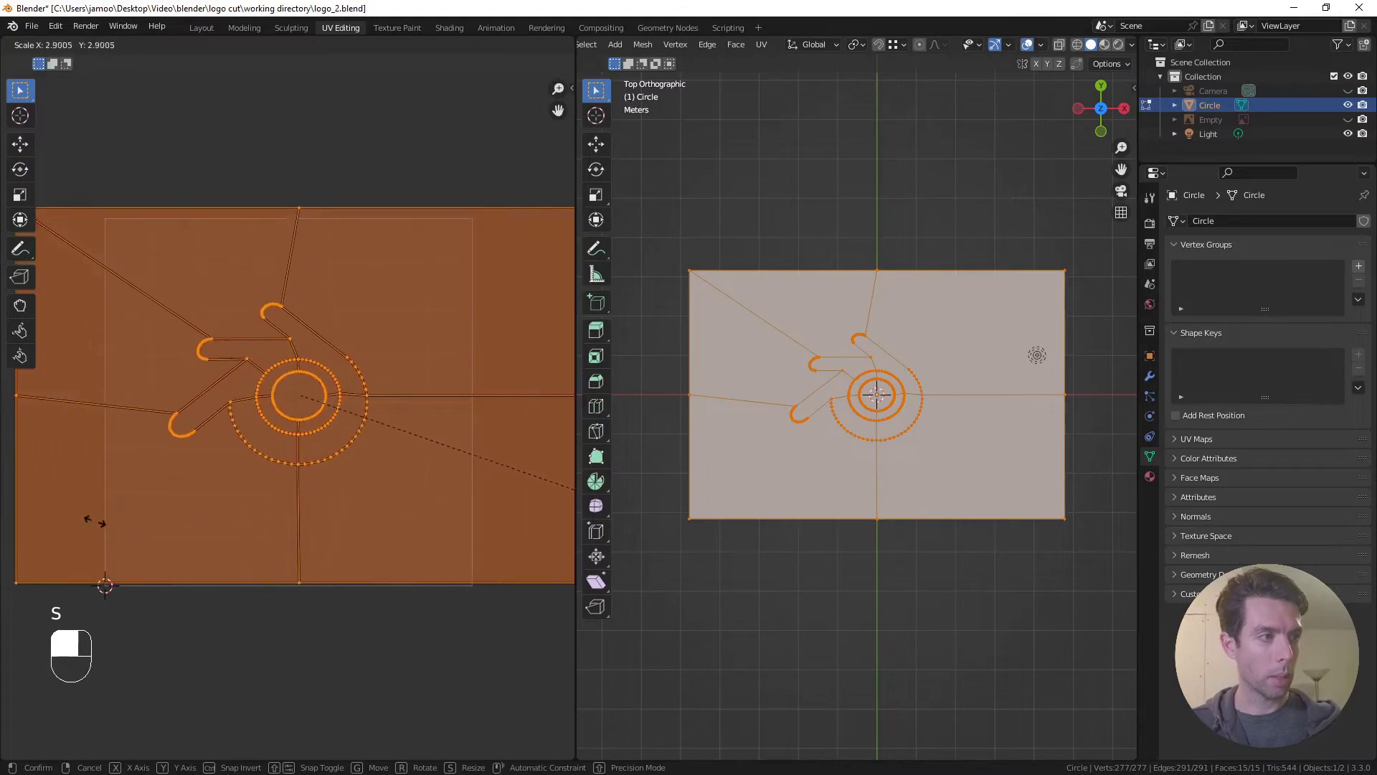
click(286, 479)
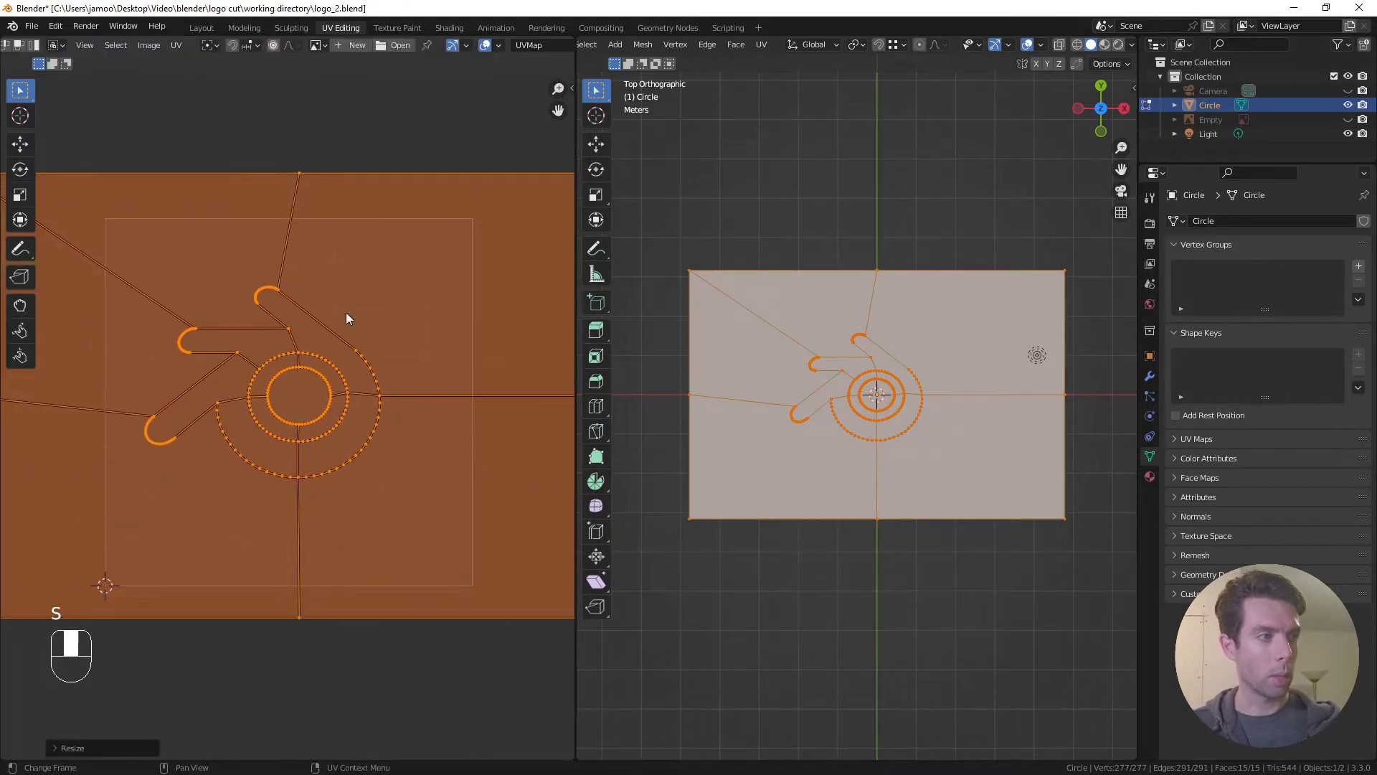
shift+middle_drag(288, 463, 306, 449)
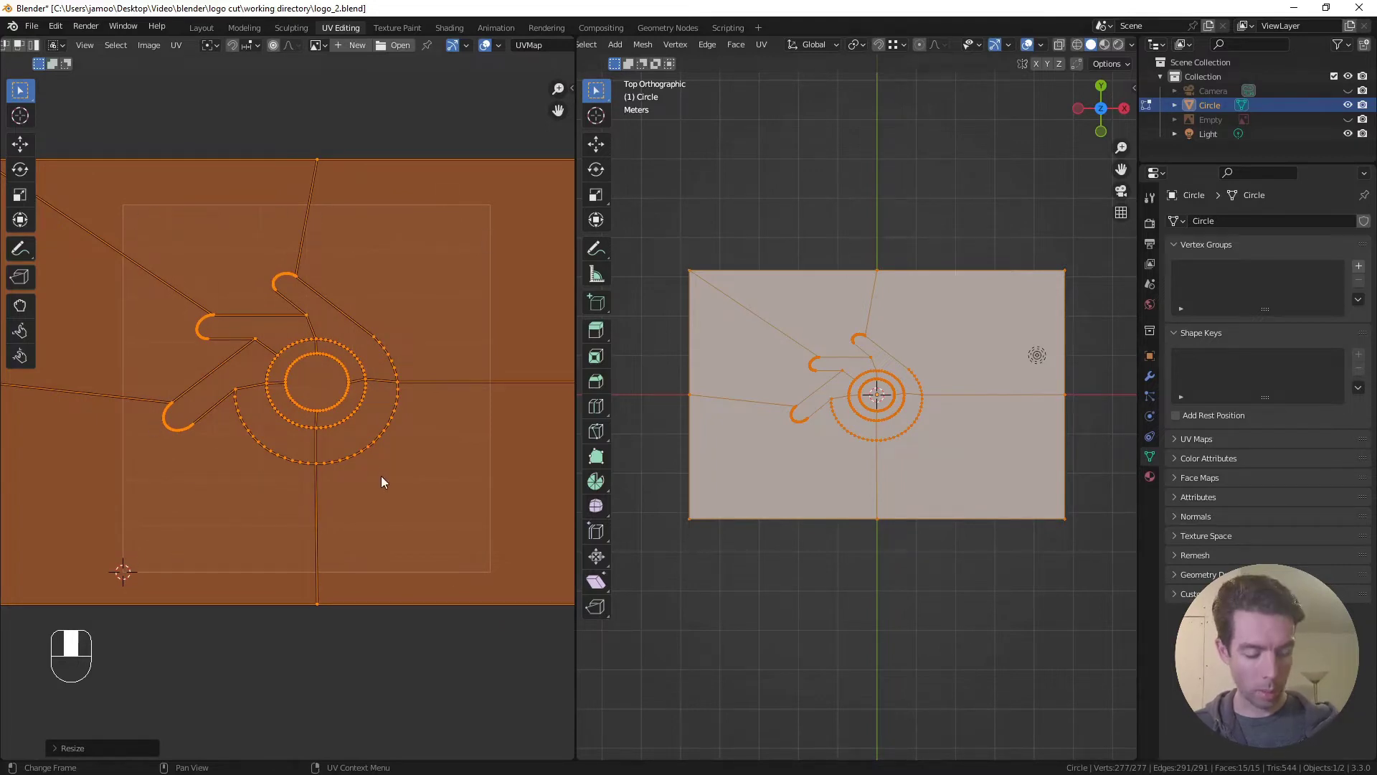
key(s)
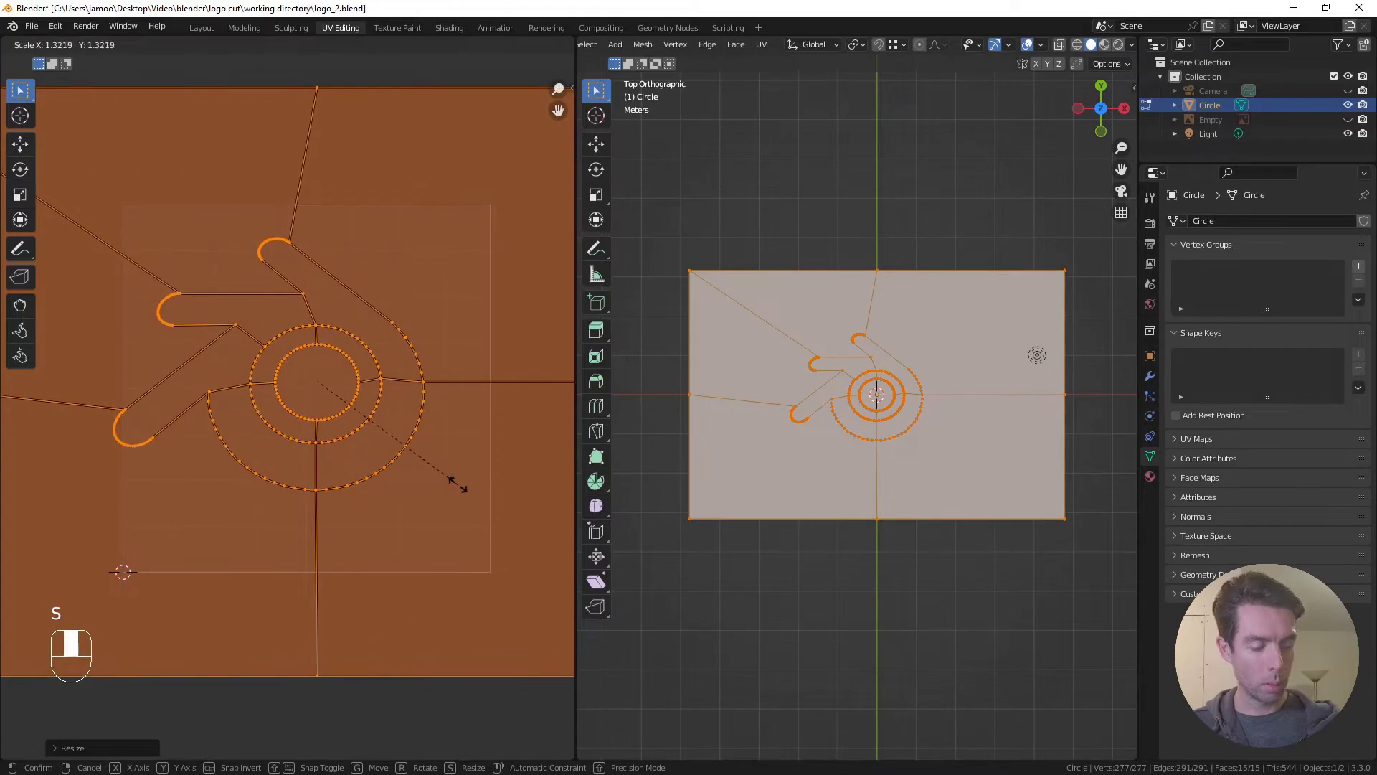
key(r)
click(469, 369)
Reposition and further enlarge the UV layout so the logo shape fills most of the UV square
key(g)
key(s)
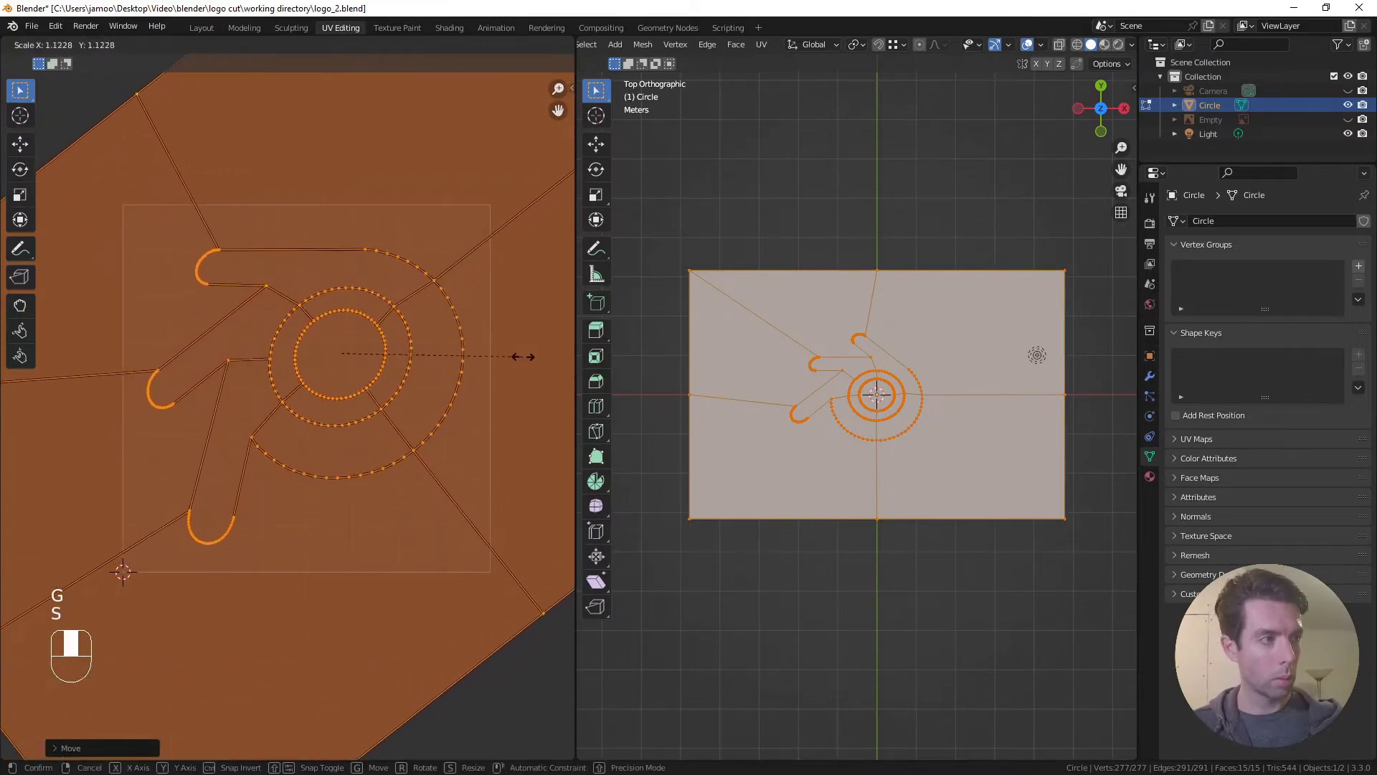
click(544, 355)
key(g)
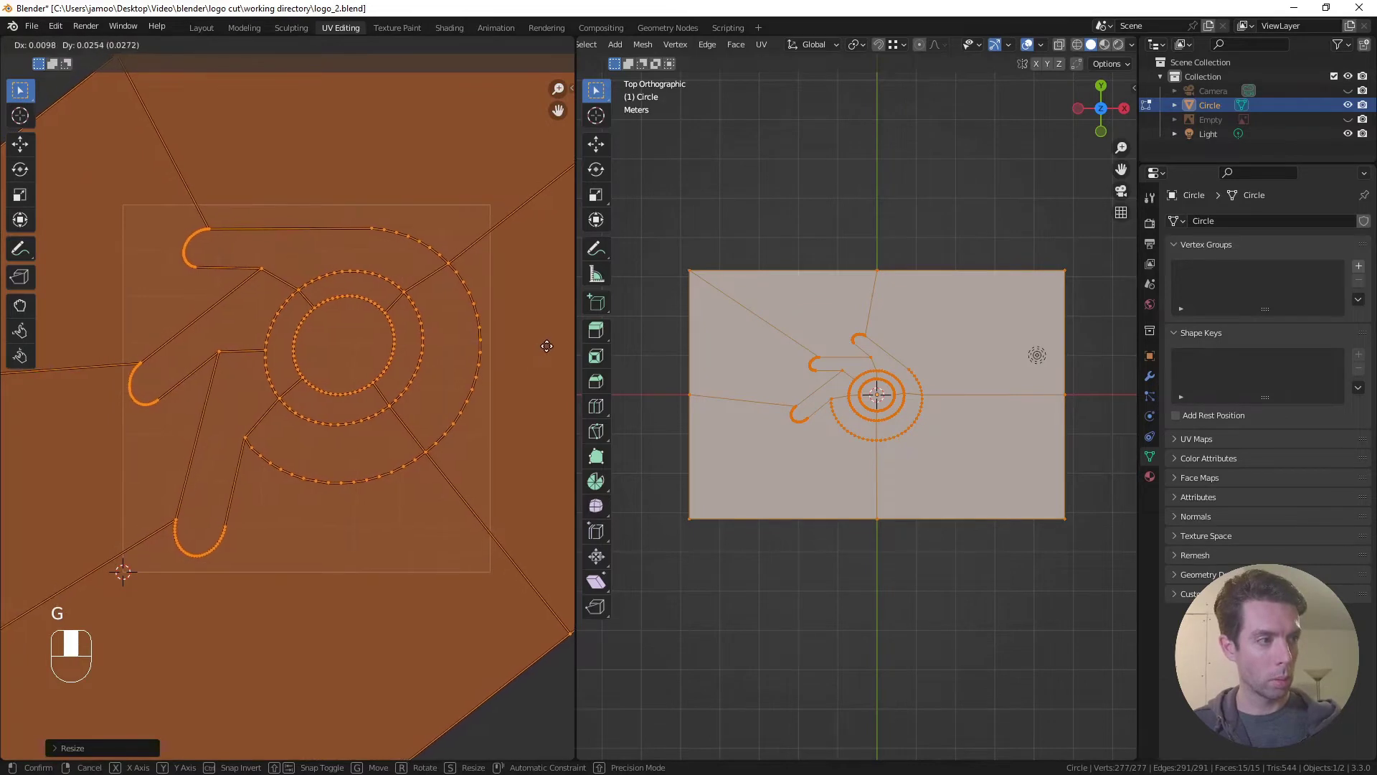
click(547, 348)
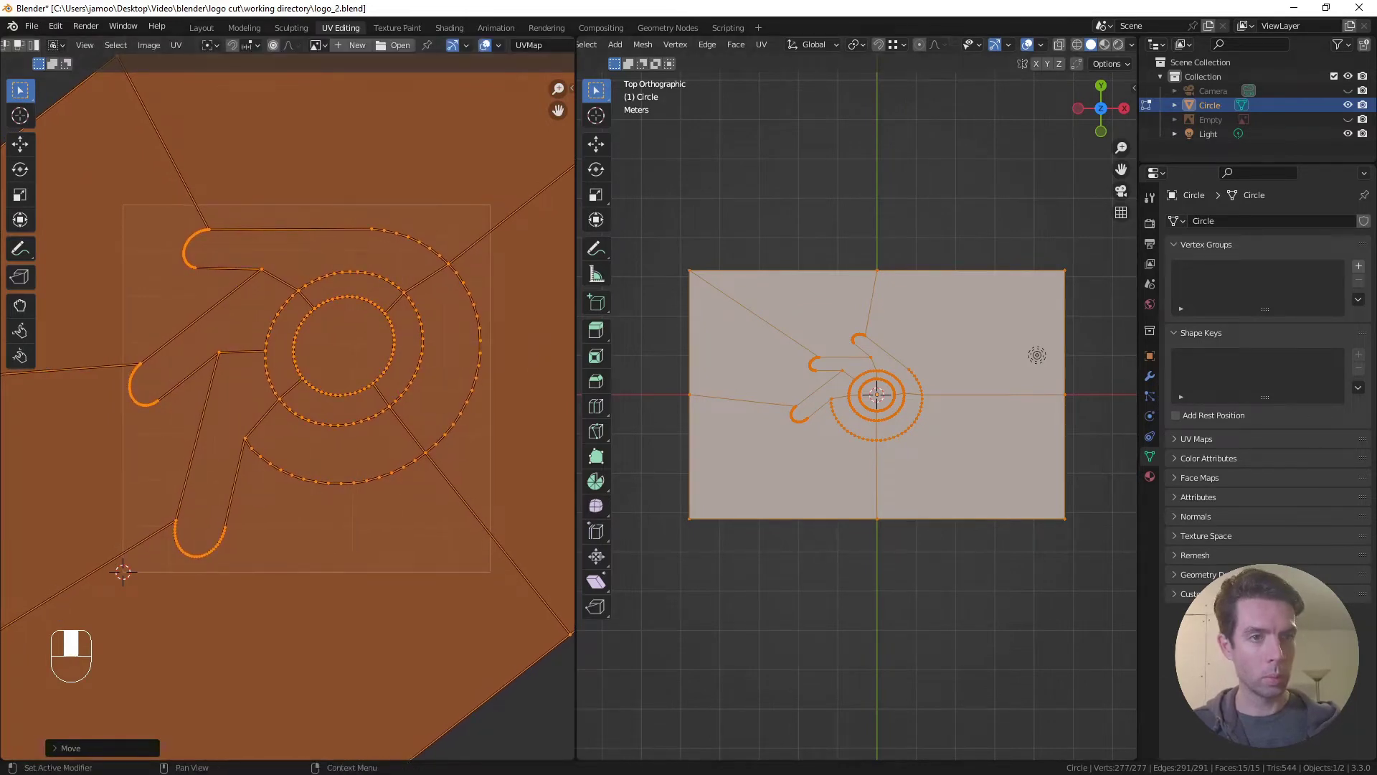
Return to the Layout workspace and rename the Circle object as canvas
click(201, 29)
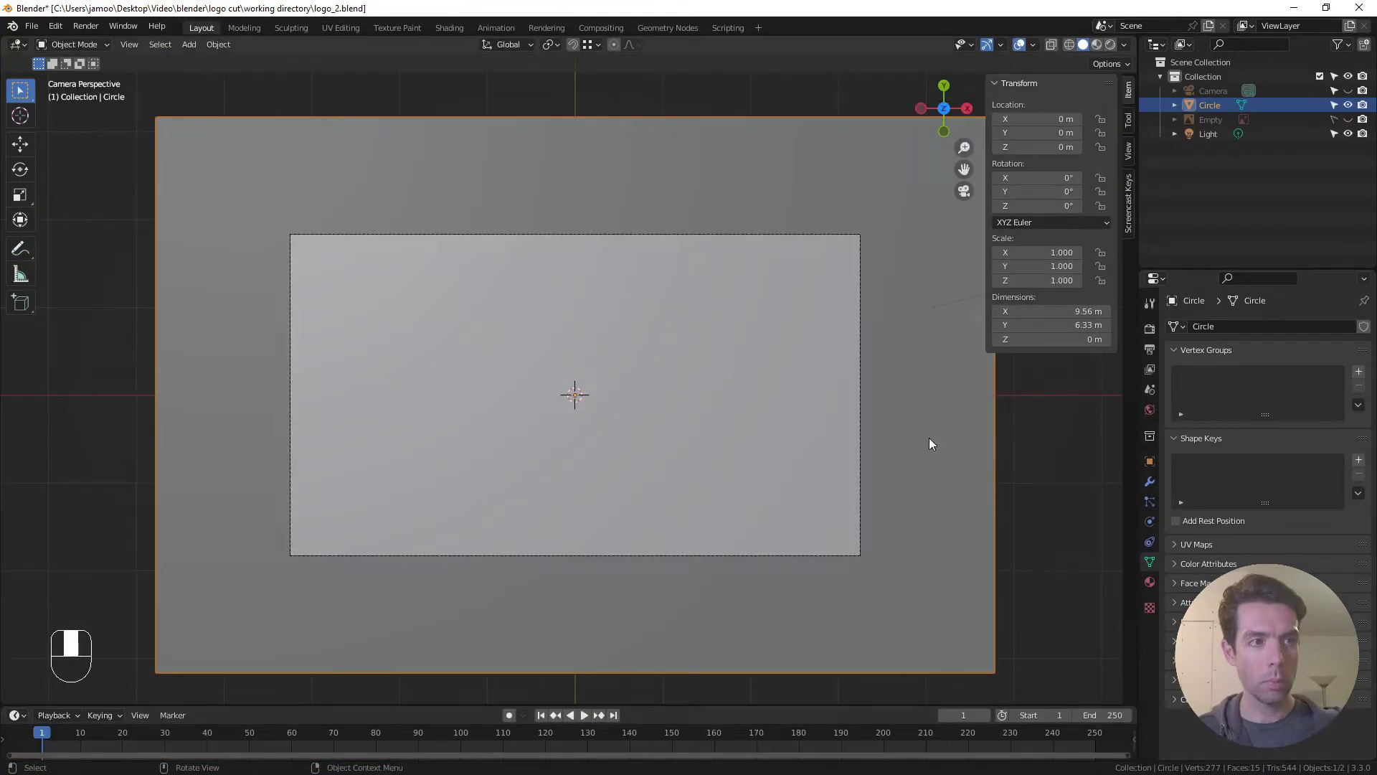
click(1049, 481)
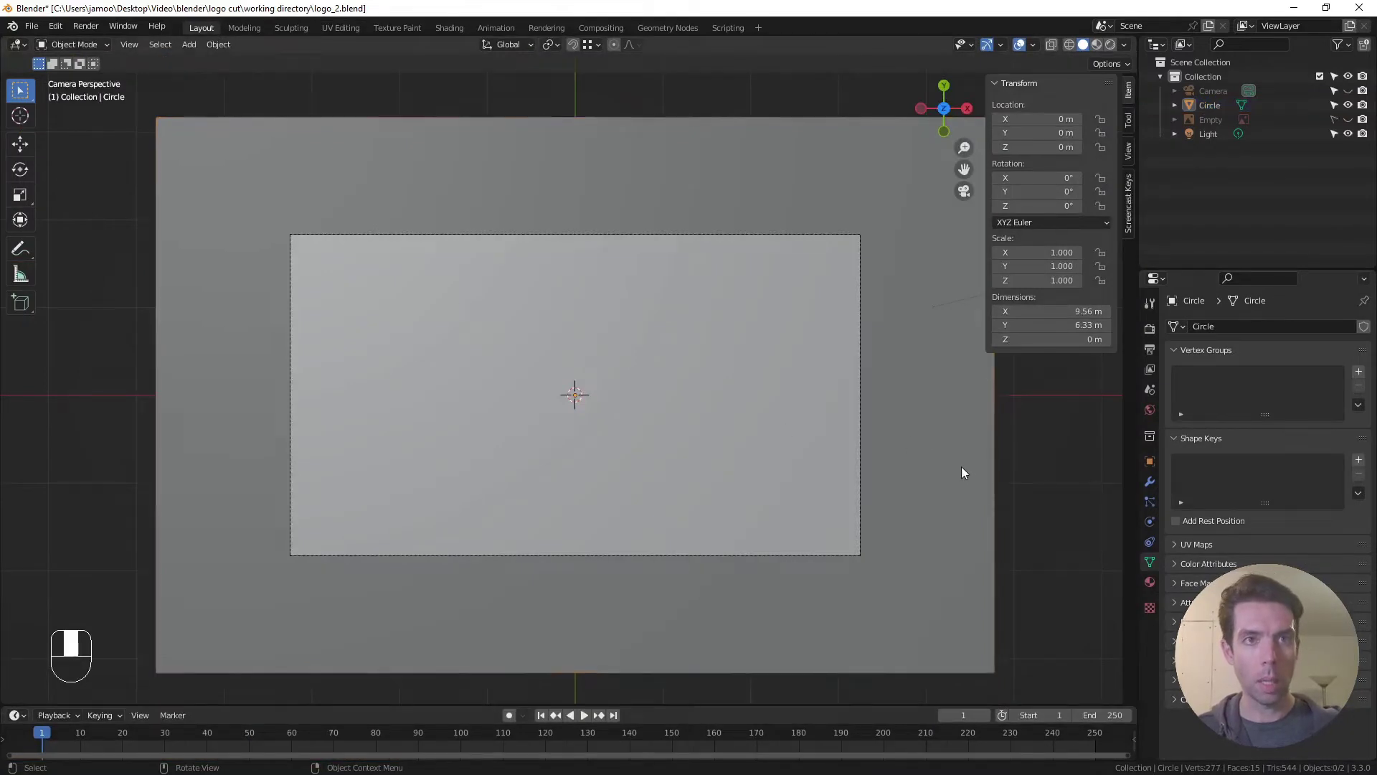
double_click(1210, 105)
text(canvas)
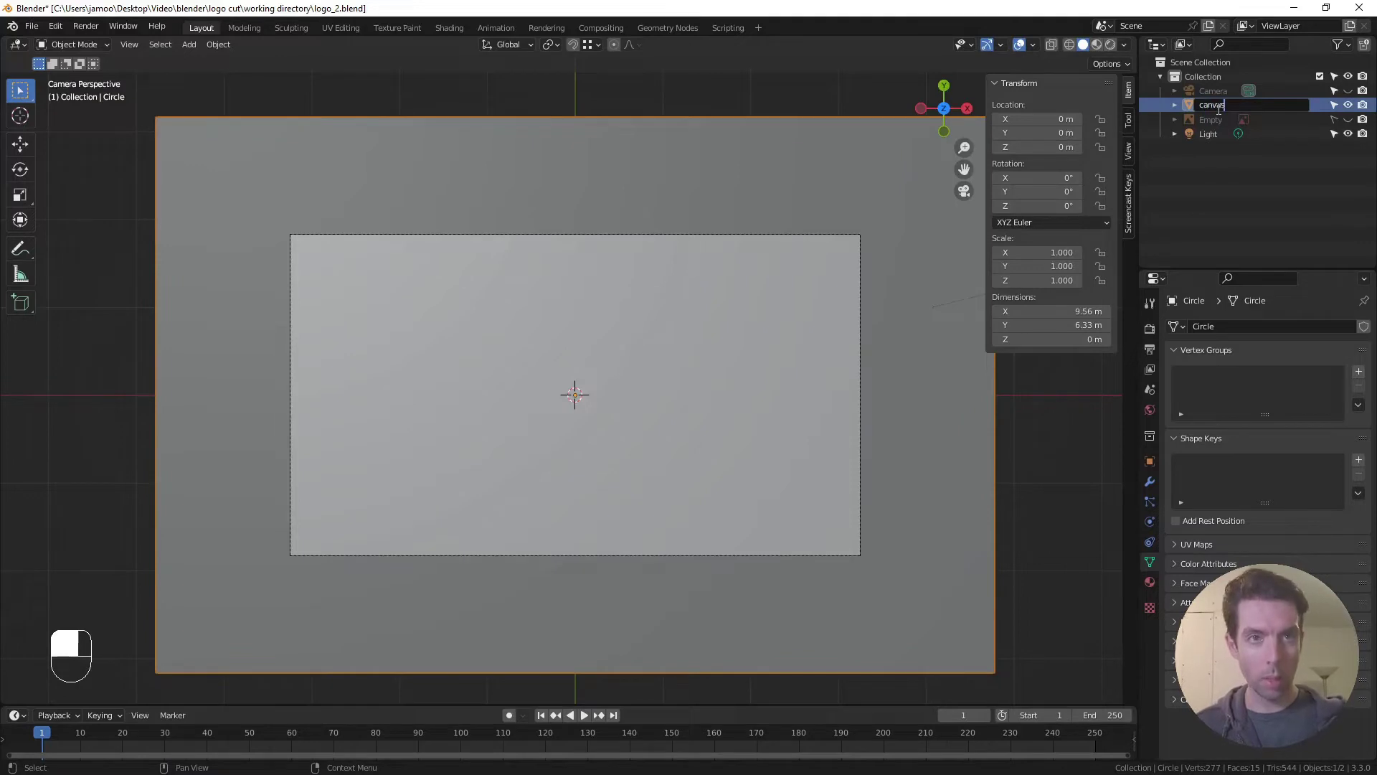
key(Return)
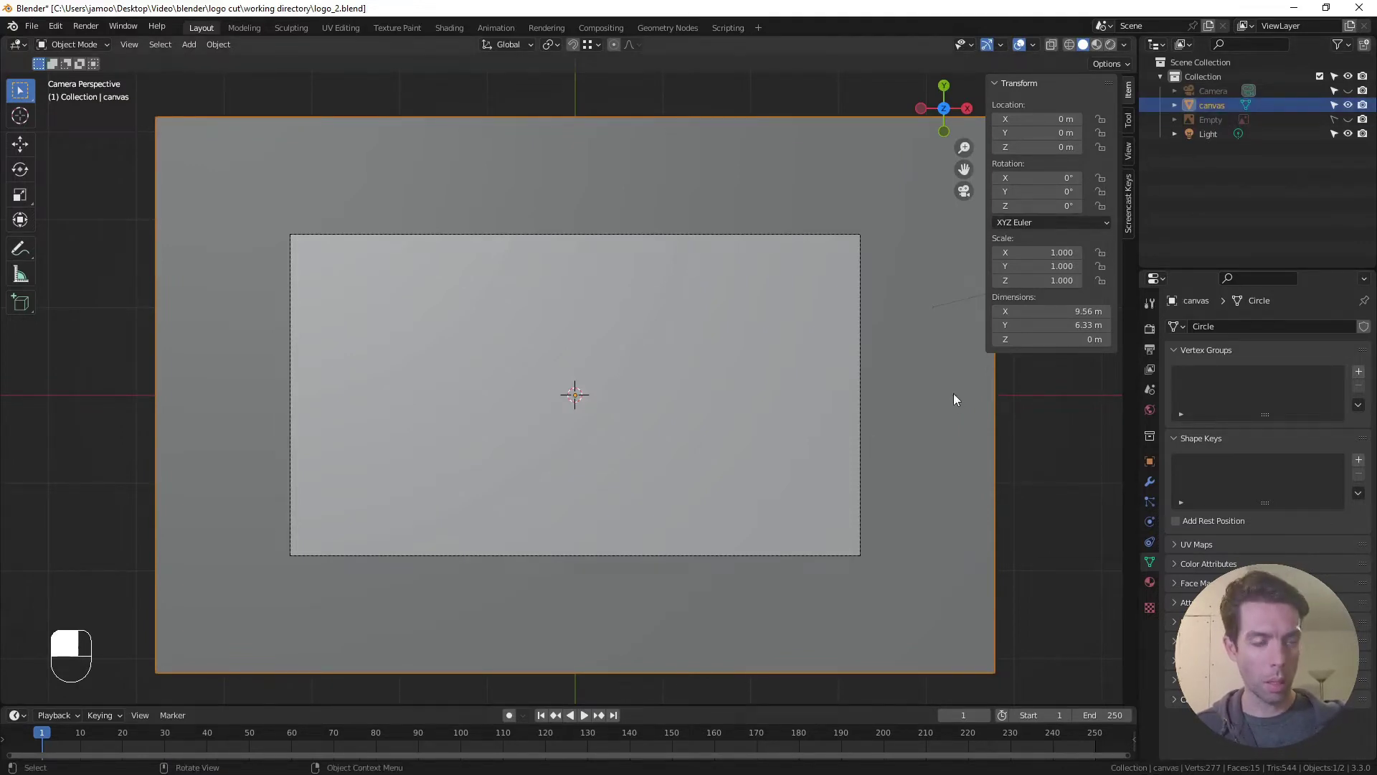
Duplicate the canvas object in place and rename the copy as cutout
key(shift+d)
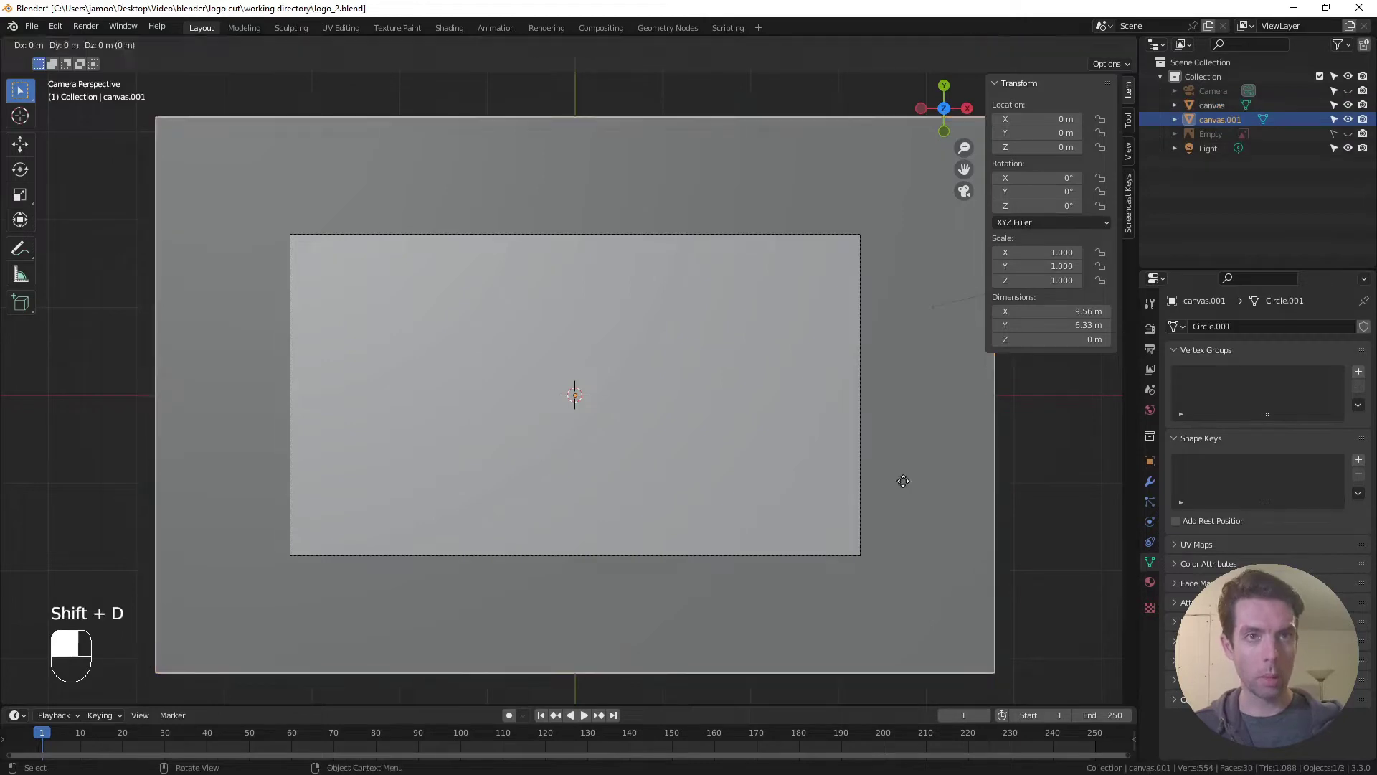
click(901, 482)
double_click(1221, 120)
text(cut)
key(Return)
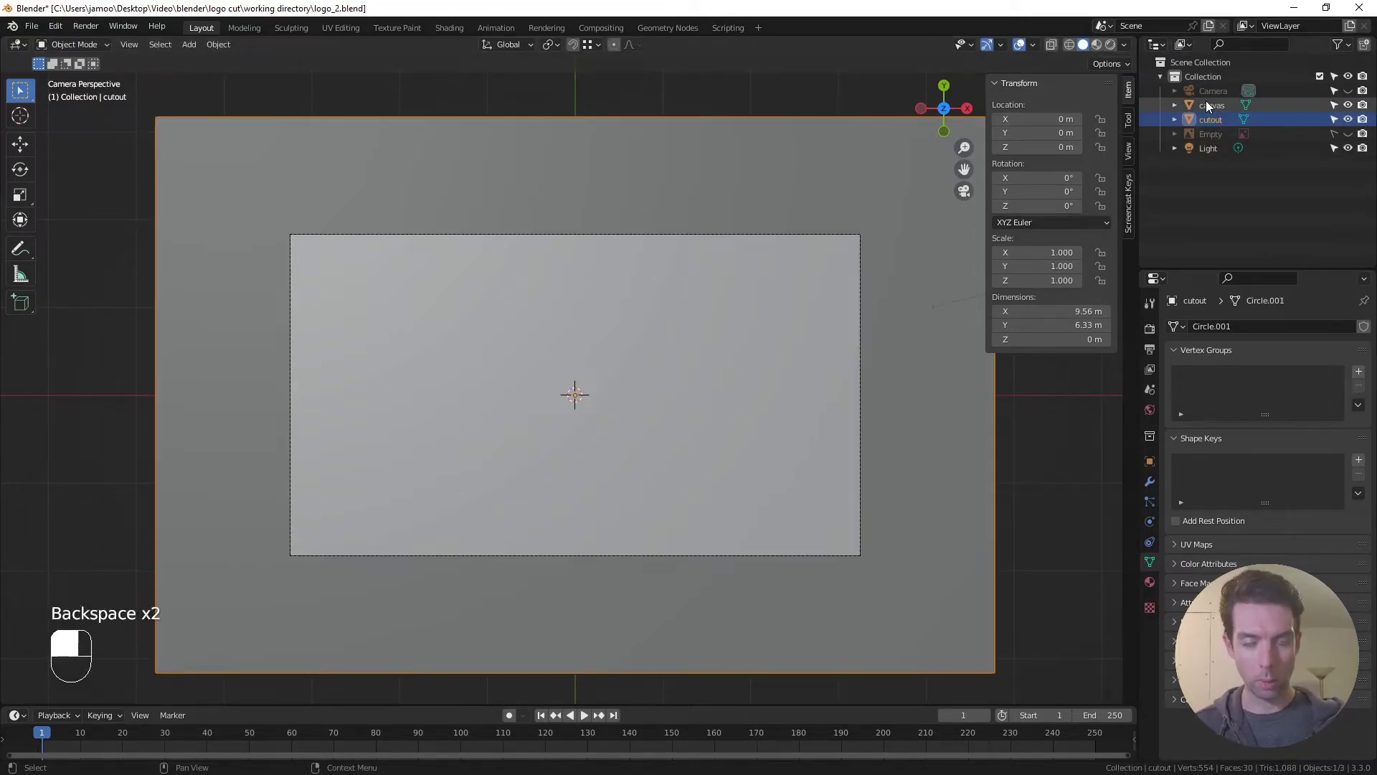
click(1013, 477)
Hide the canvas object and open the cutout mesh for editing with face selection
middle_drag(973, 506, 789, 272)
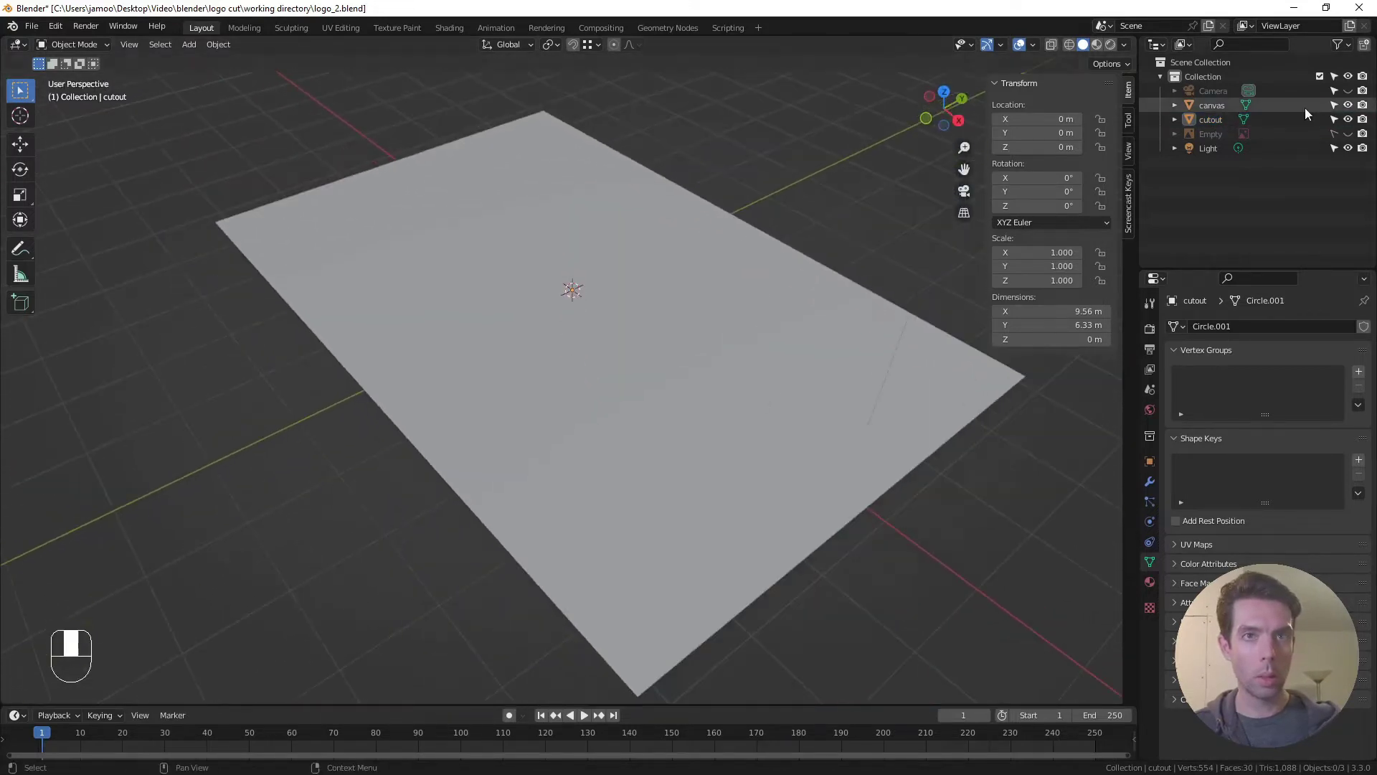
click(1348, 105)
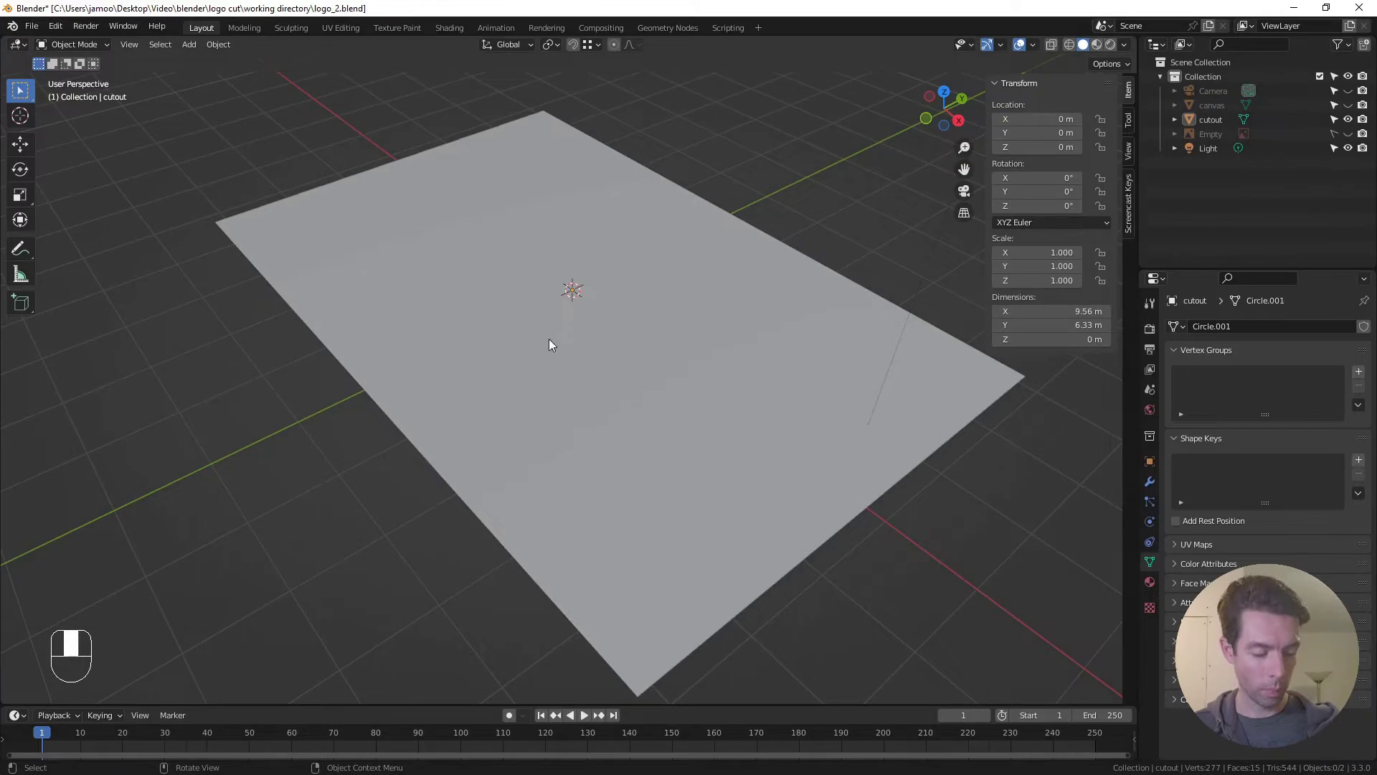
key(Tab)
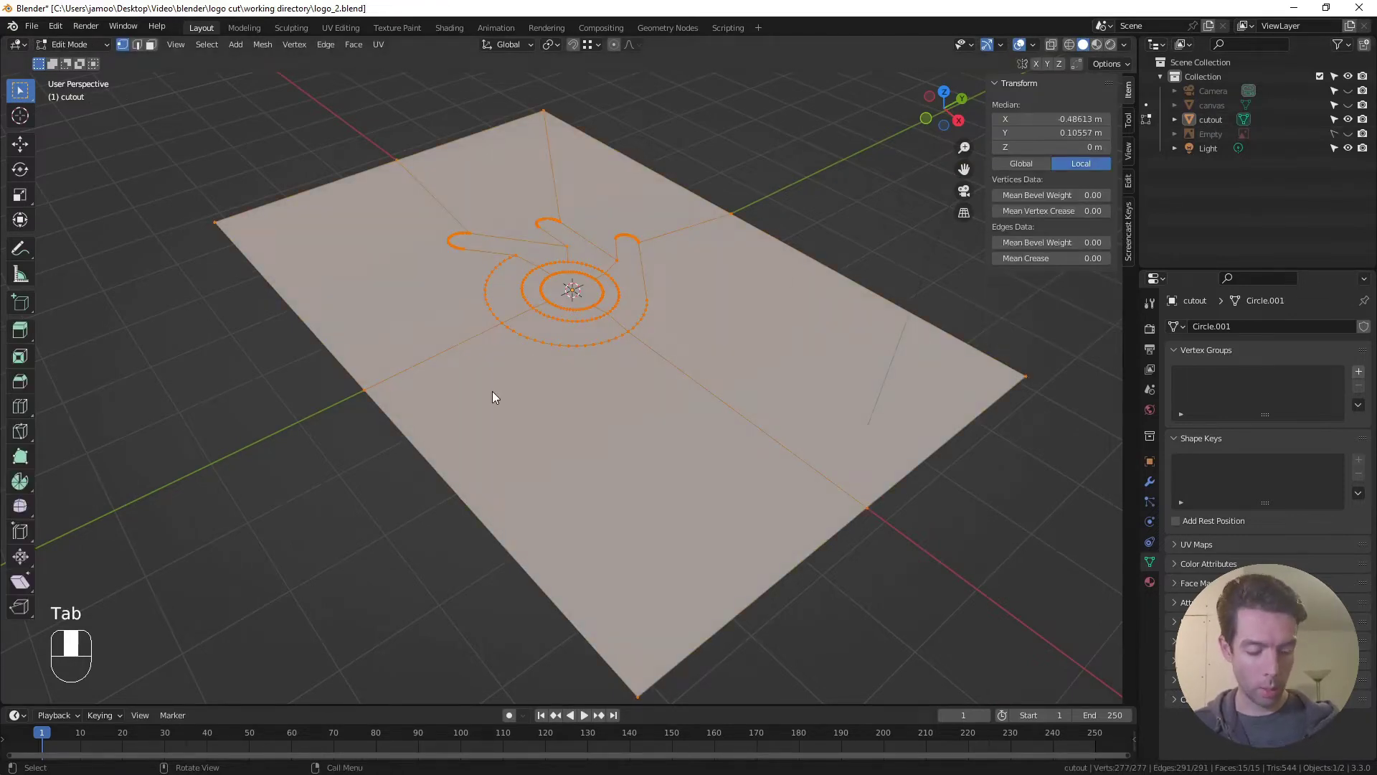
key(3)
Separate the five faces that form the logo body and its three arms from cutout into their own object
click(554, 337)
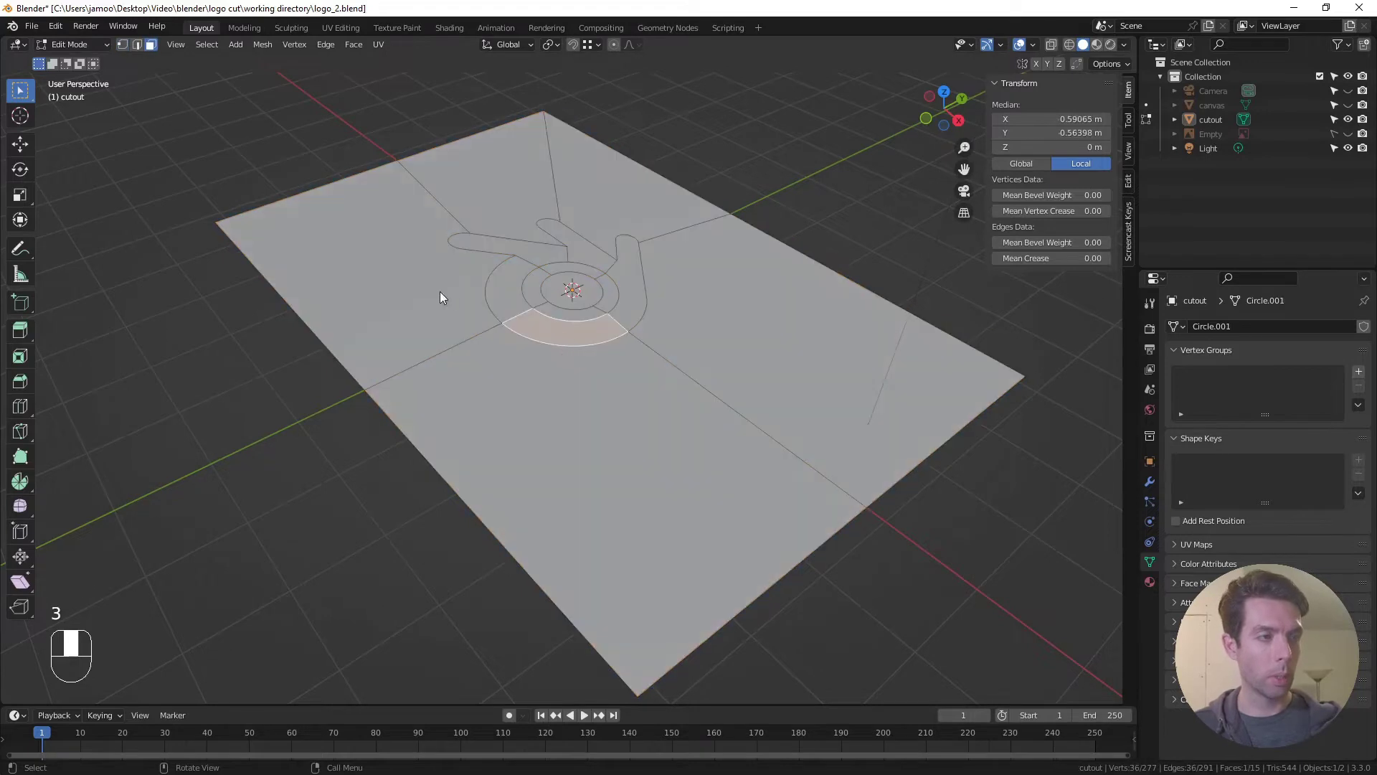
middle_drag(449, 291, 449, 301)
scroll(450, 299, up, 1)
shift+middle_drag(554, 320, 624, 414)
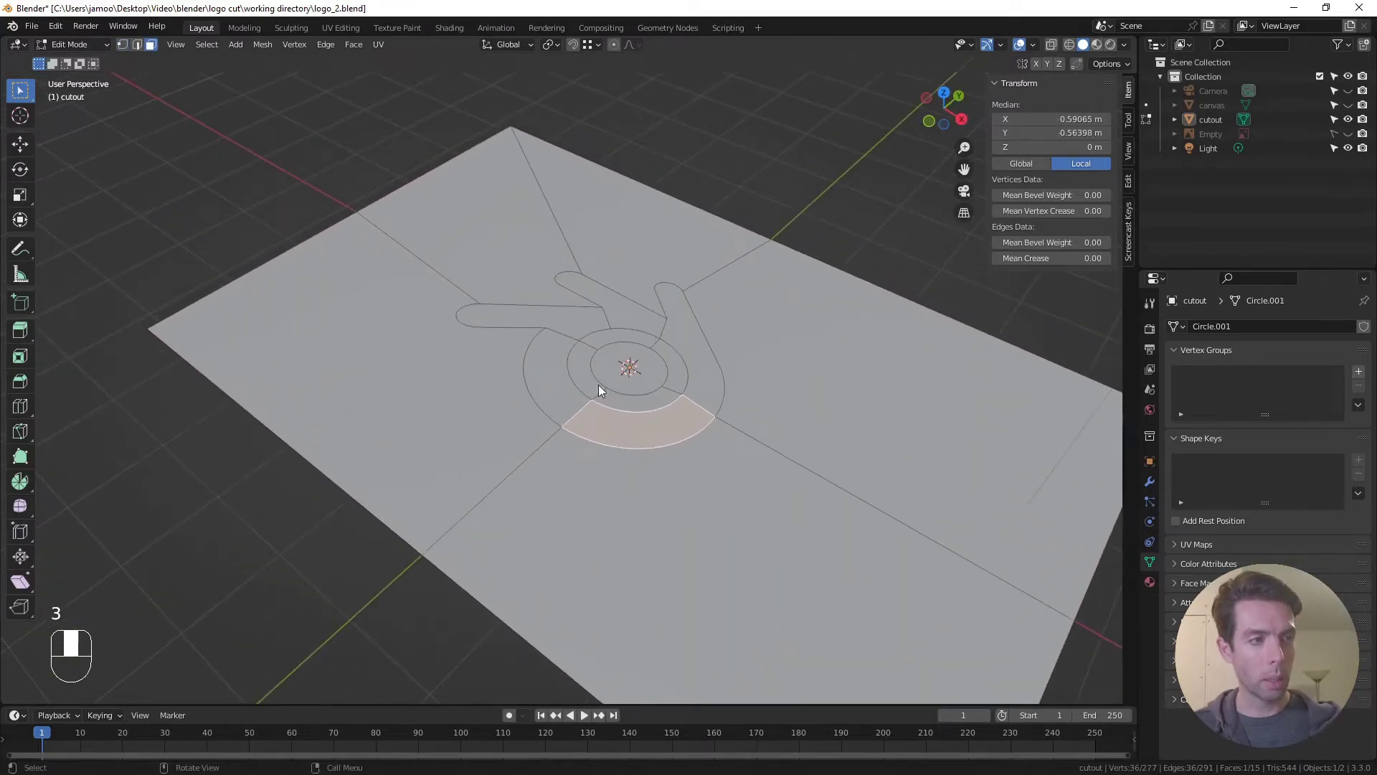
shift+click(543, 373)
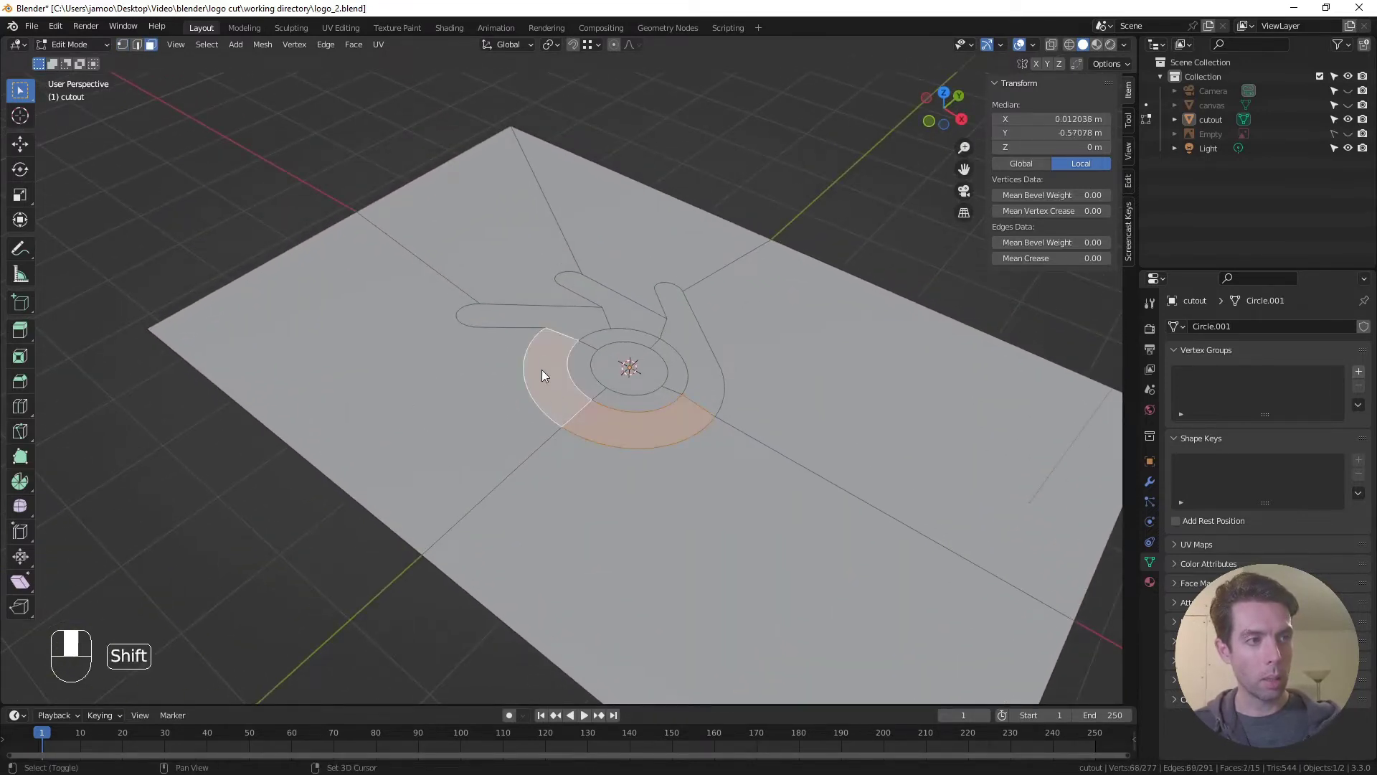
shift+click(562, 324)
shift+click(613, 316)
shift+click(694, 341)
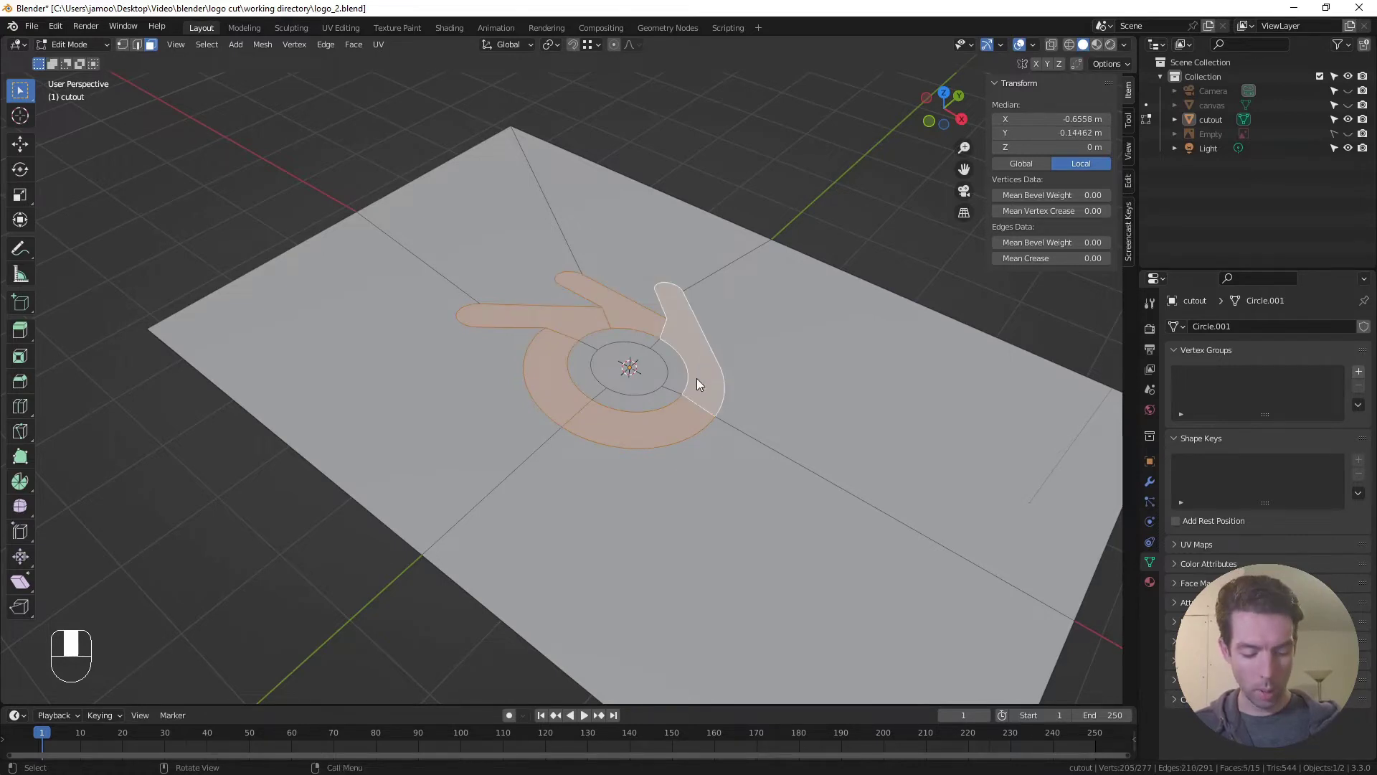
key(p)
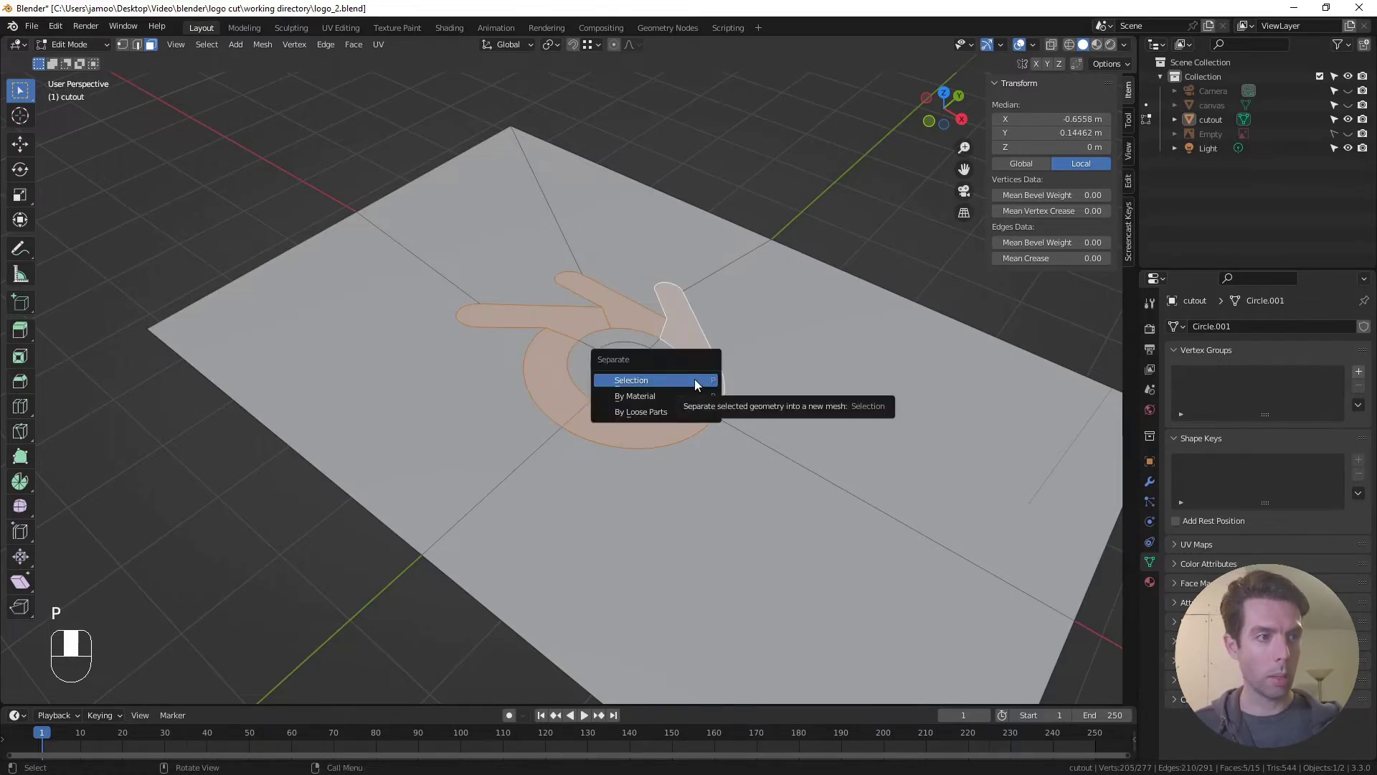
click(695, 380)
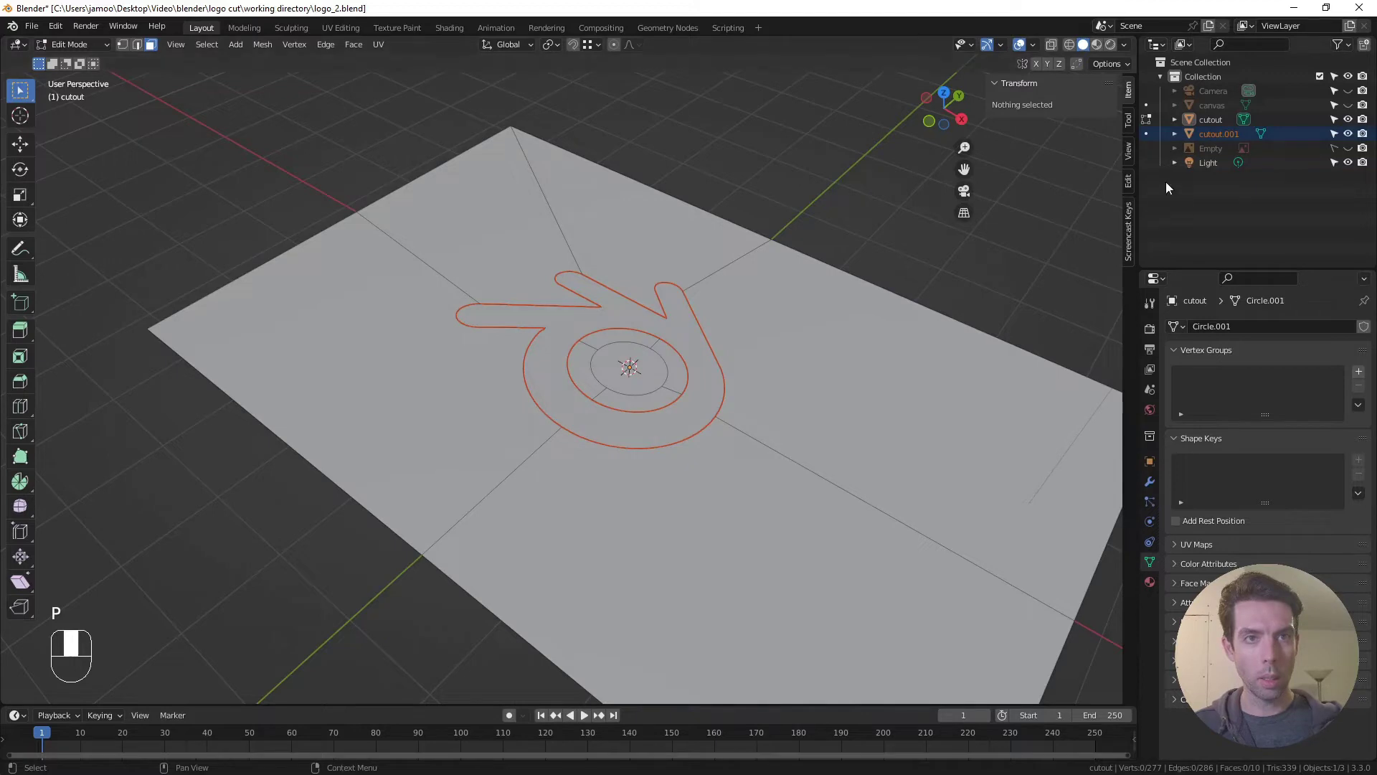
Separate the central circle face of the logo into its own object
click(660, 372)
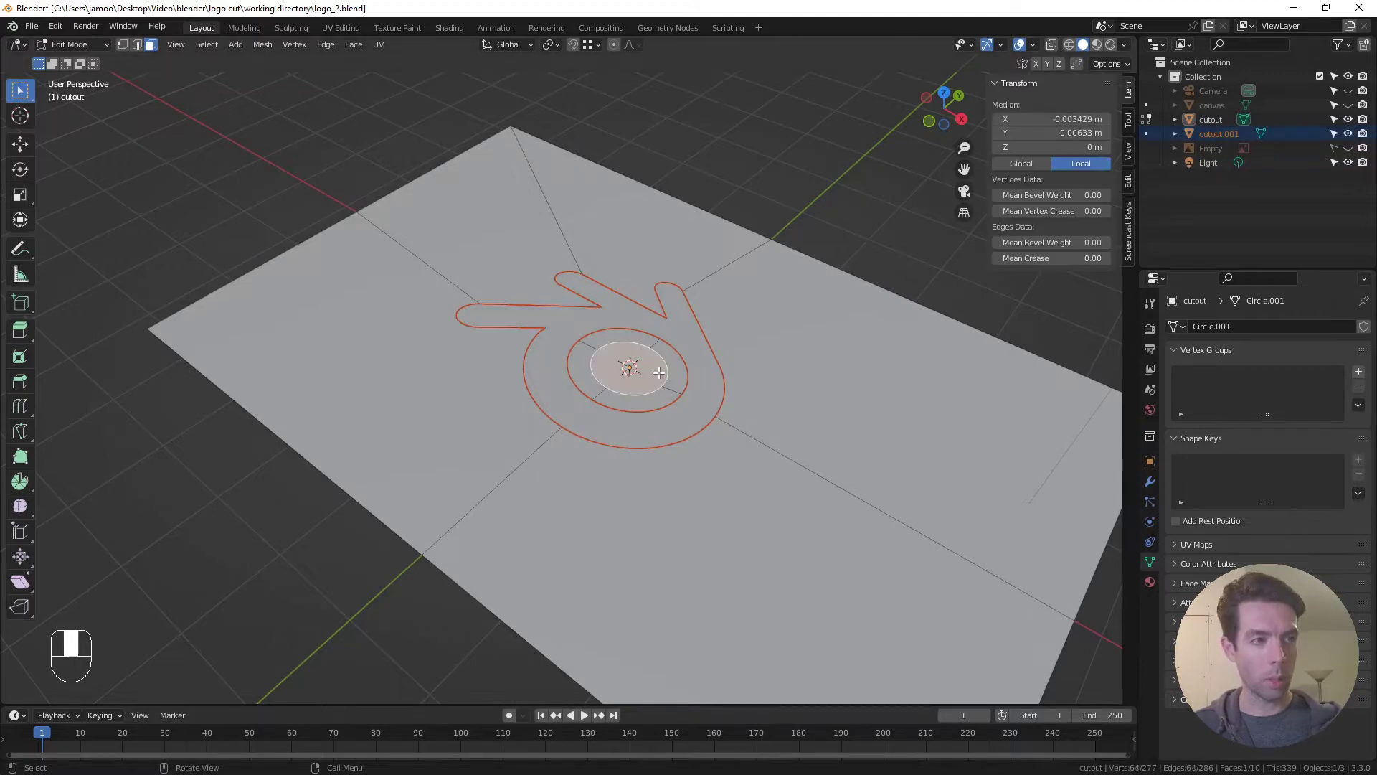
key(p)
click(610, 366)
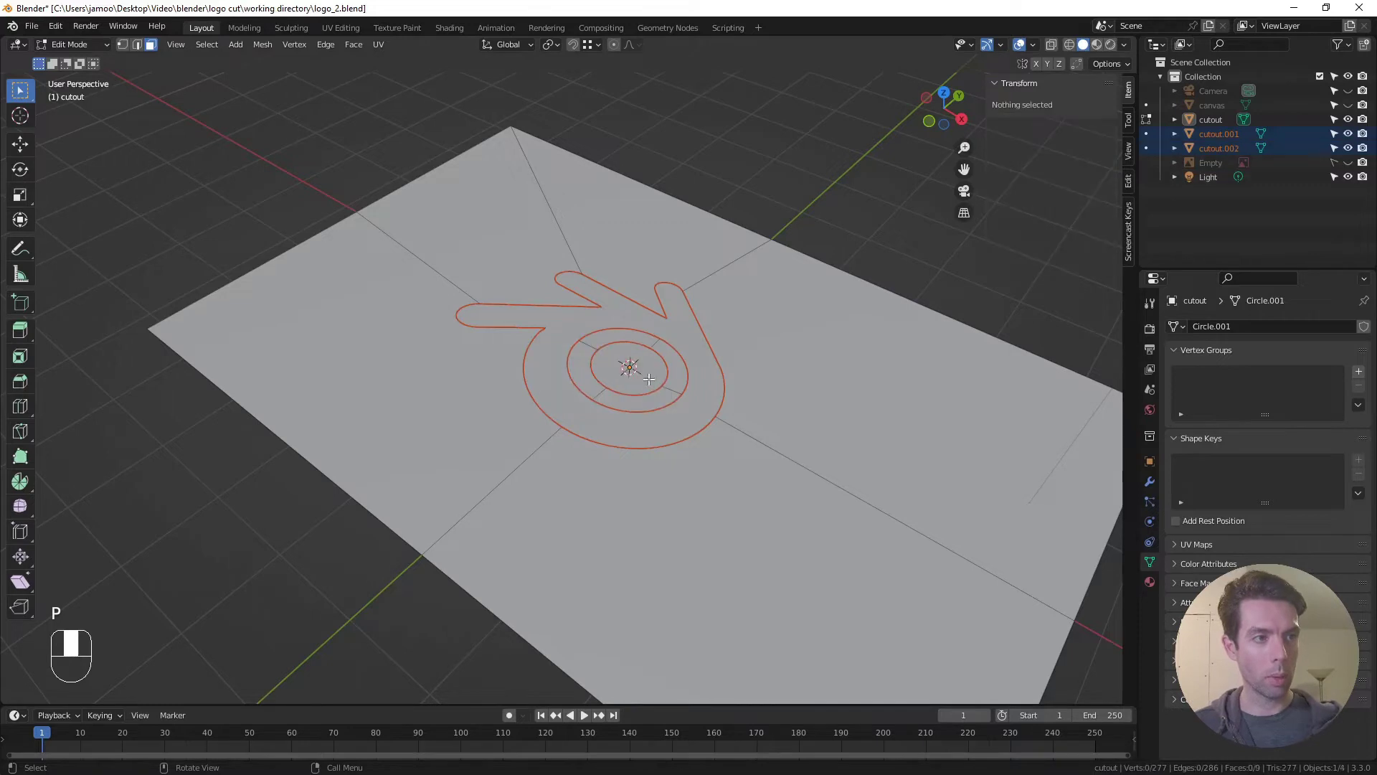
Select the cutout, cutout.001 and cutout.002 objects and open them together for mesh editing
middle_drag(609, 408, 545, 375)
scroll(680, 327, down, 1)
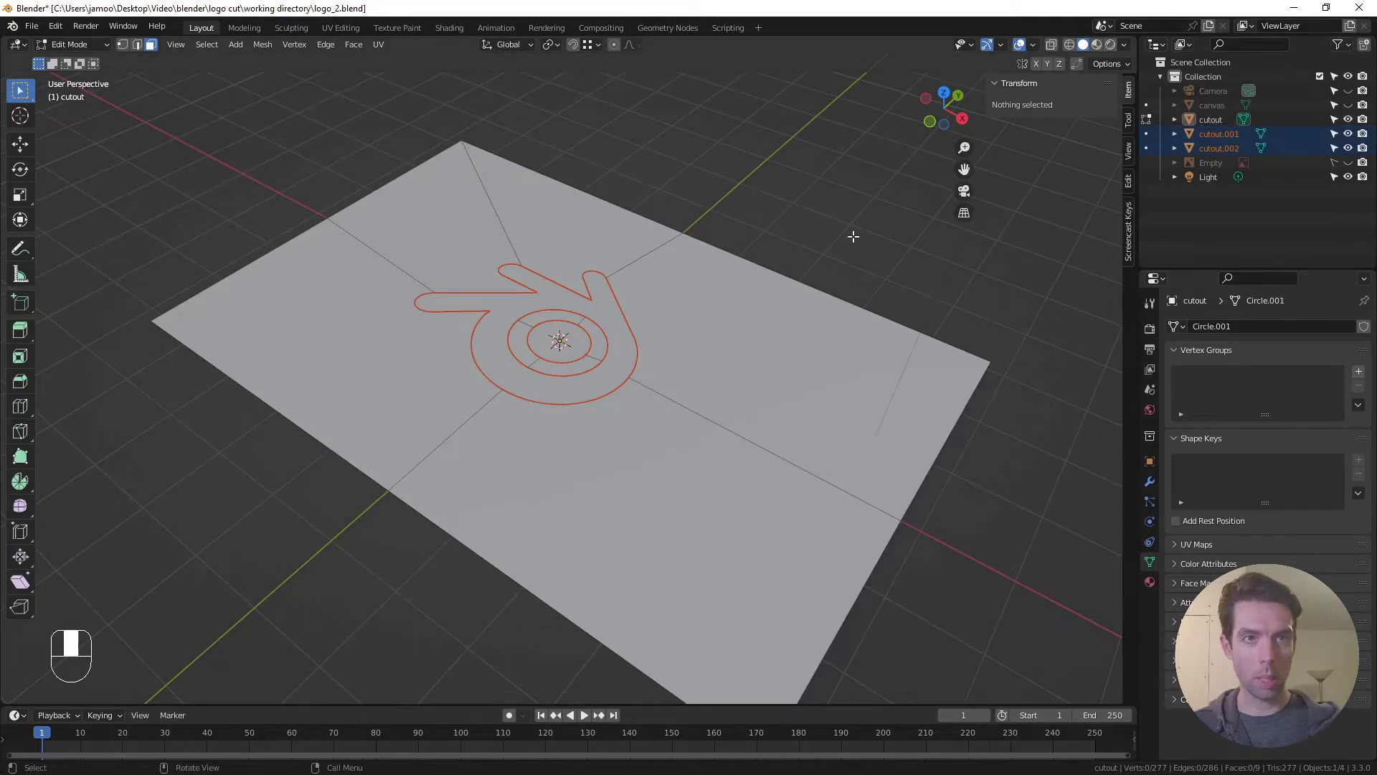
key(Tab)
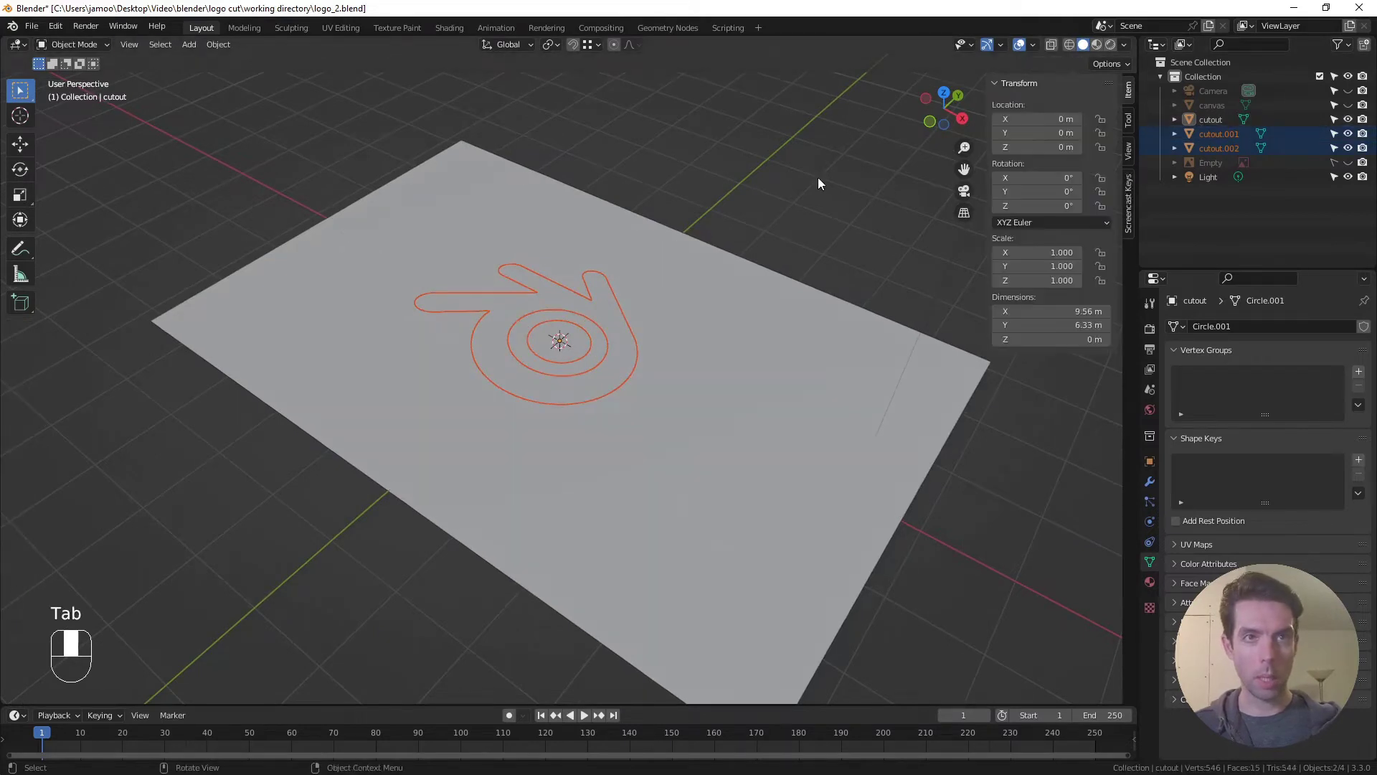
shift+click(1212, 122)
ctrl+click(1212, 133)
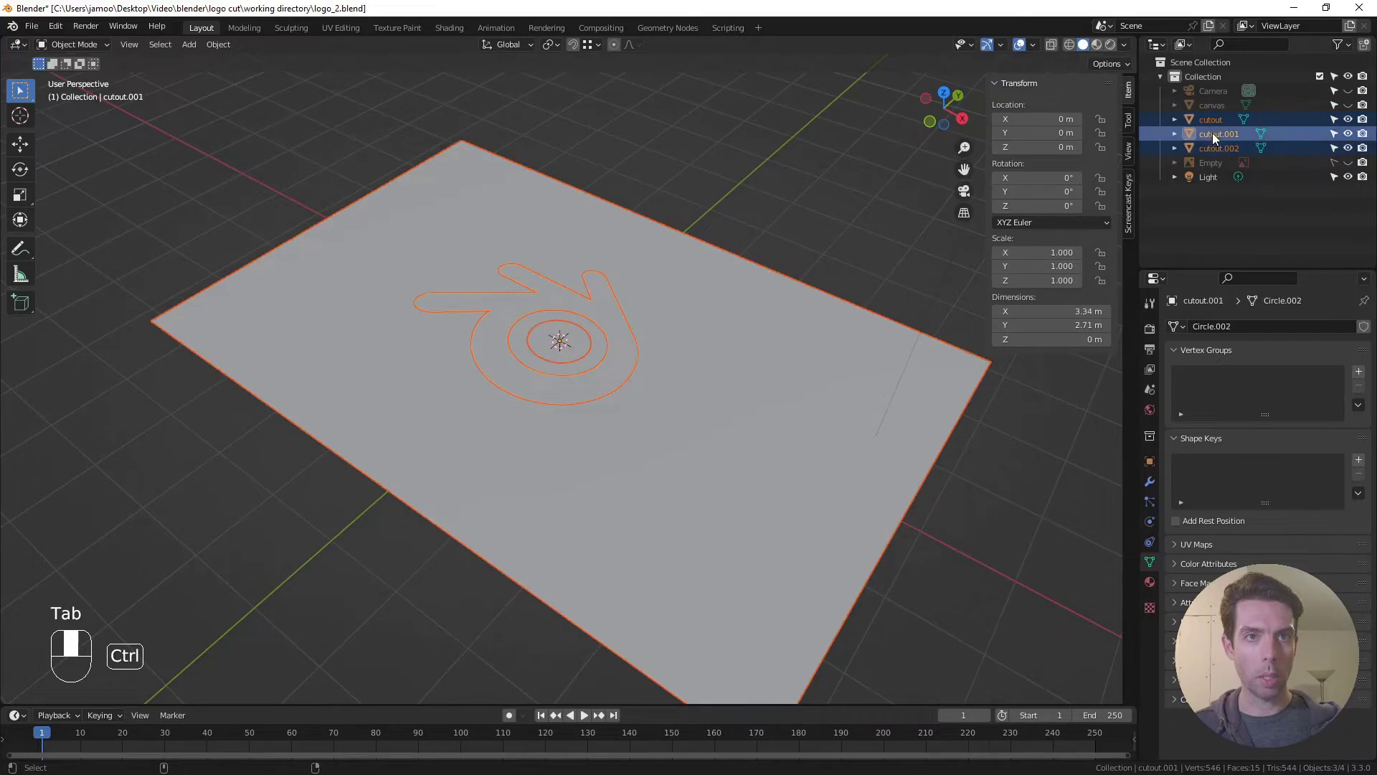
mouse_move(686, 398)
middle_down()
mouse_move(656, 462)
mouse_move(673, 418)
middle_up()
key(Tab)
middle_drag(673, 419, 646, 417)
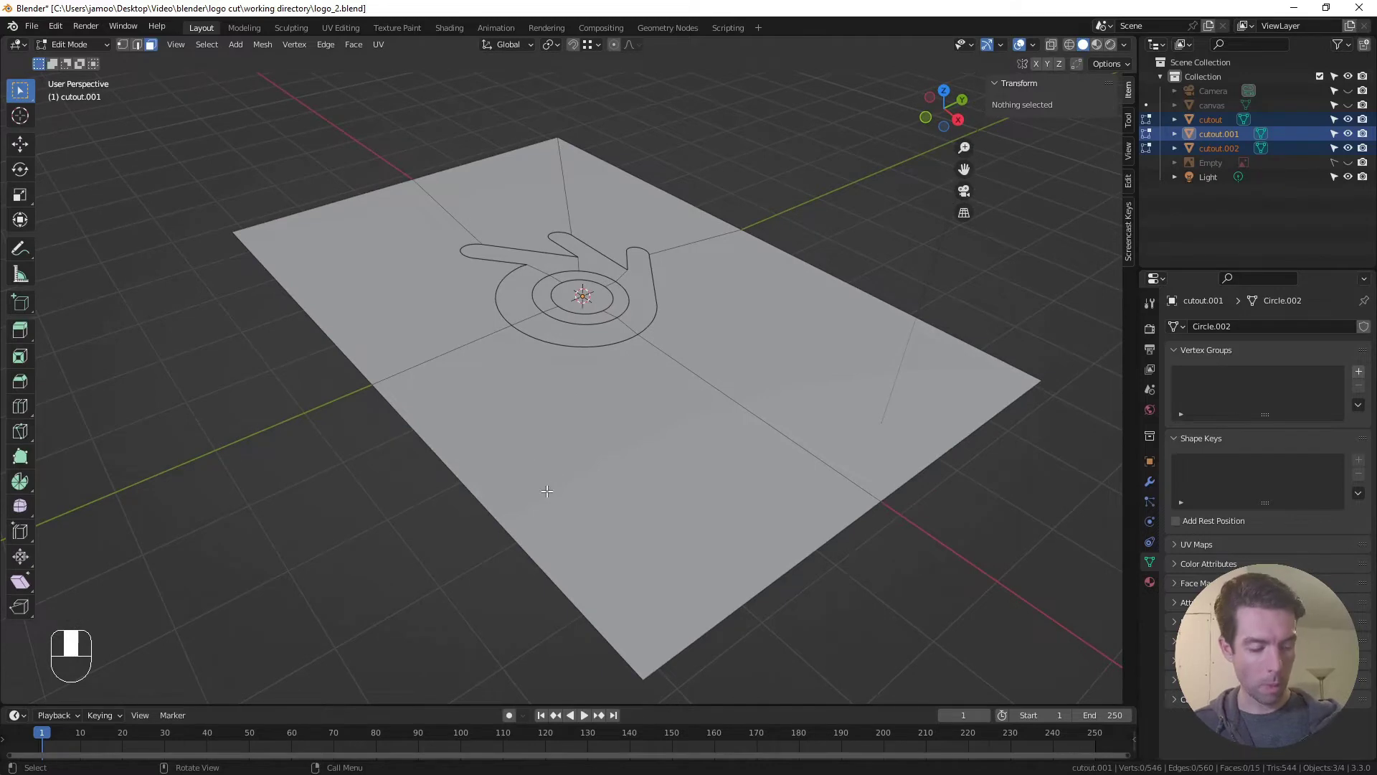
Extrude all faces of the three cutout objects downward by about 0.064 m and return to Object Mode
key(a)
middle_drag(565, 404, 544, 352)
key(e)
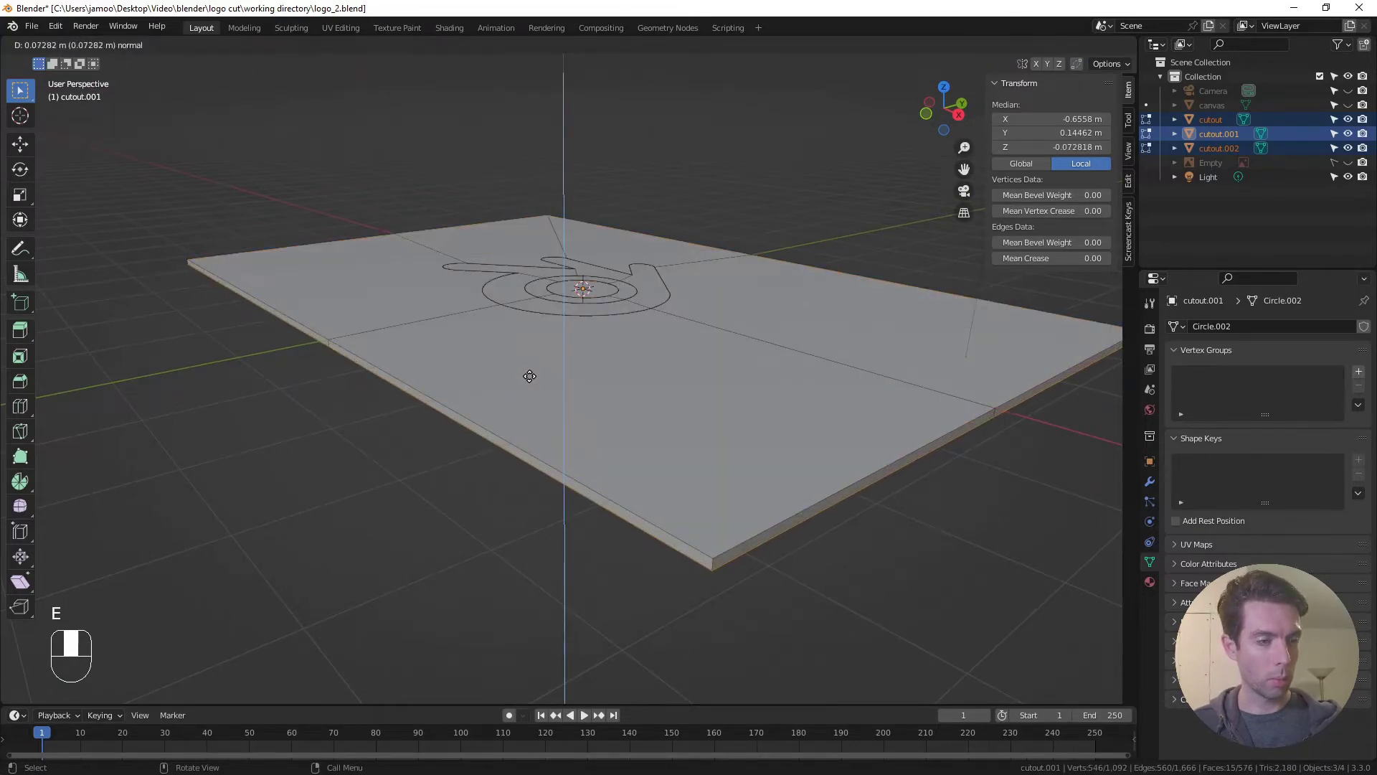
click(530, 375)
middle_drag(530, 375, 829, 256)
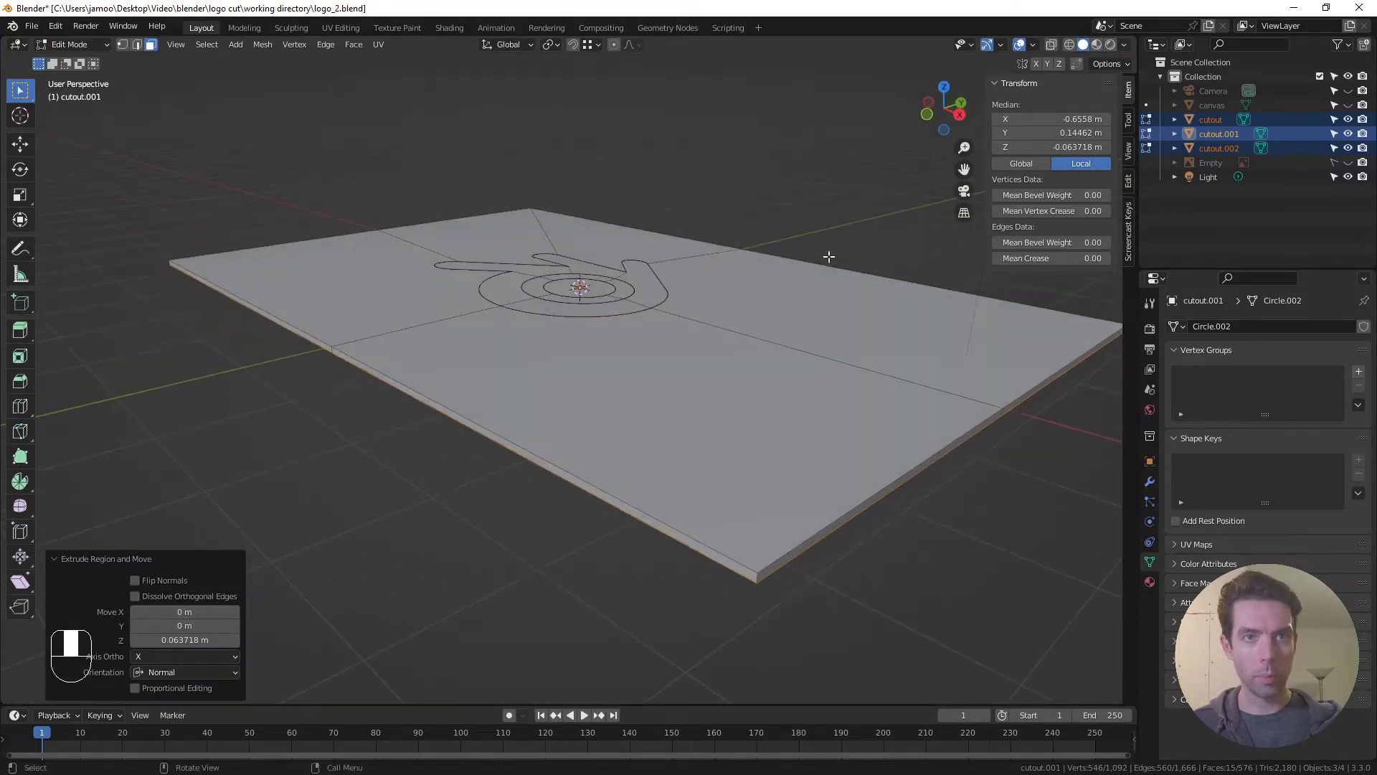
key(Tab)
Check the face normals of the extruded cutout object with the Face Orientation overlay, and turn the overlay off again
click(1212, 119)
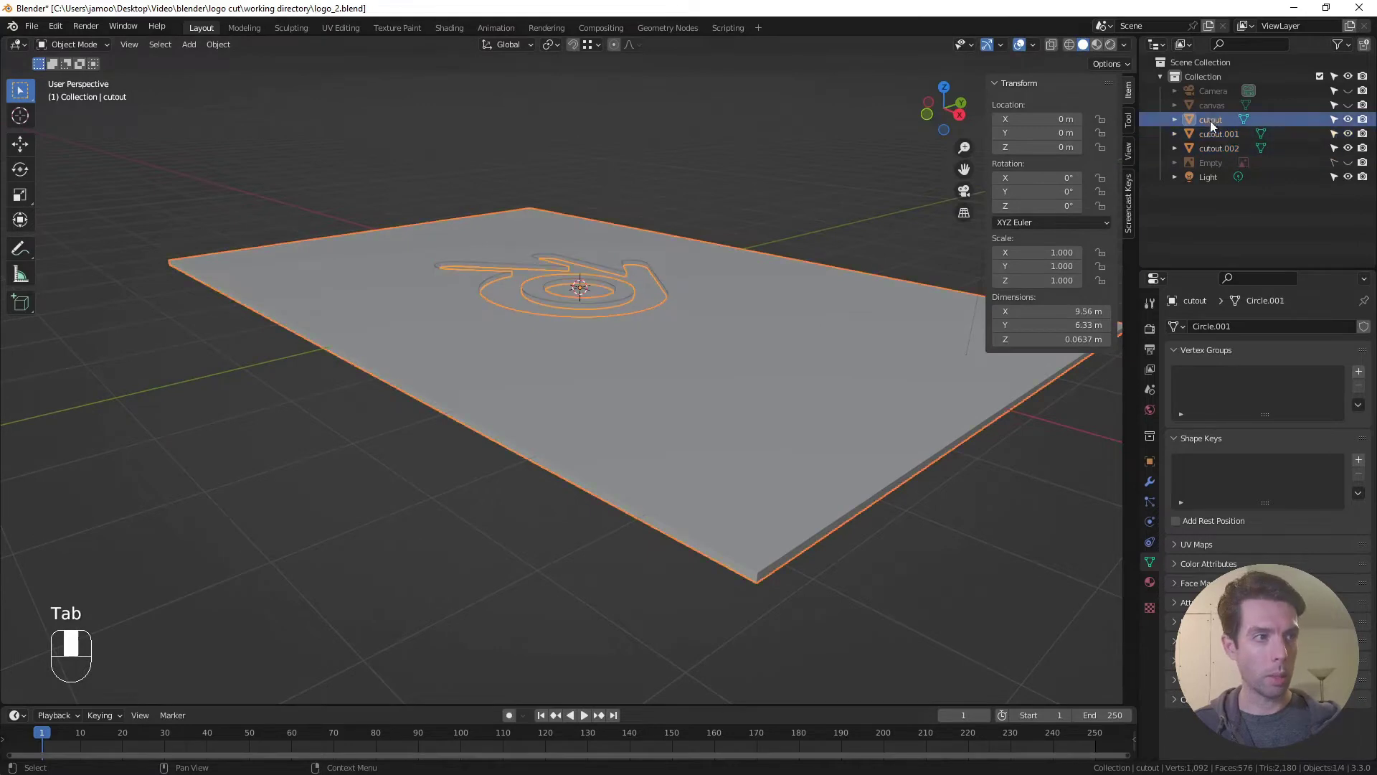
middle_drag(725, 299, 670, 299)
click(837, 184)
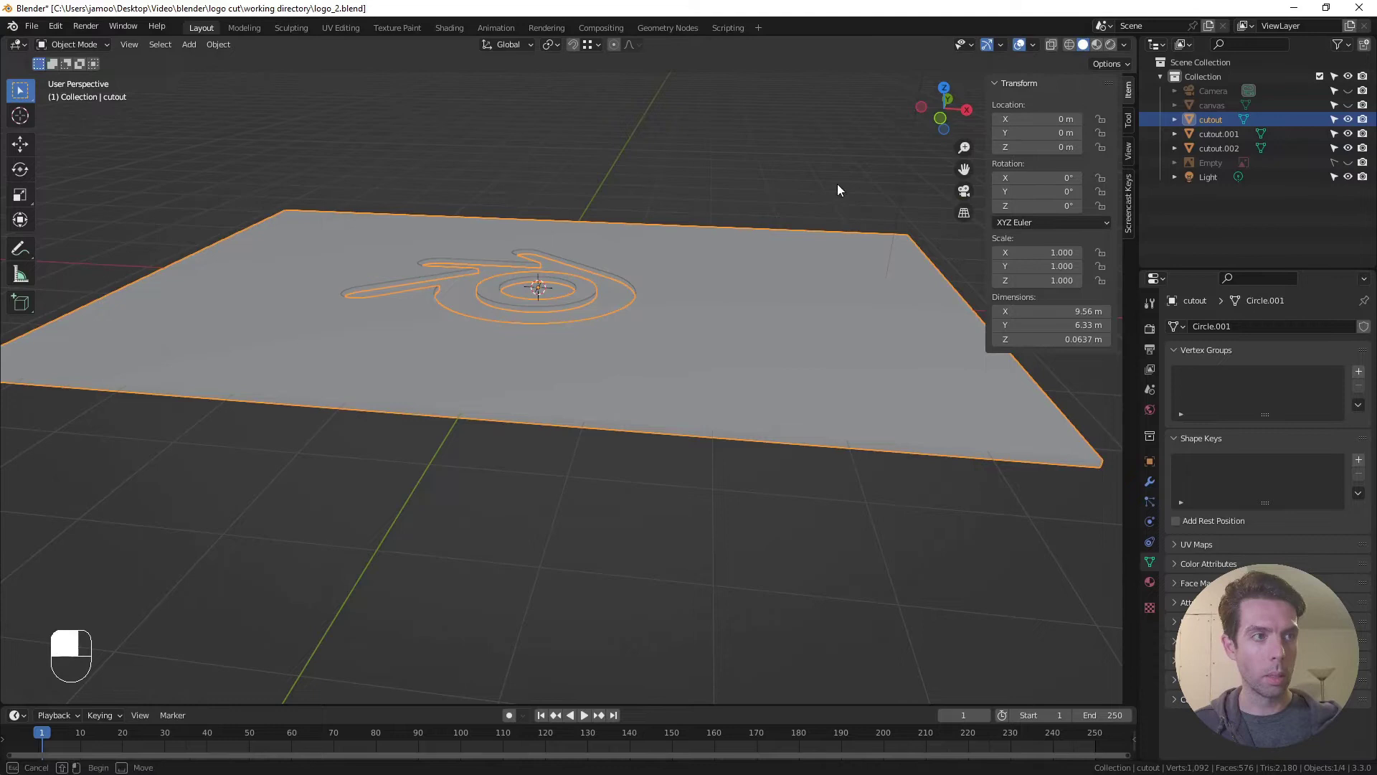
click(1033, 45)
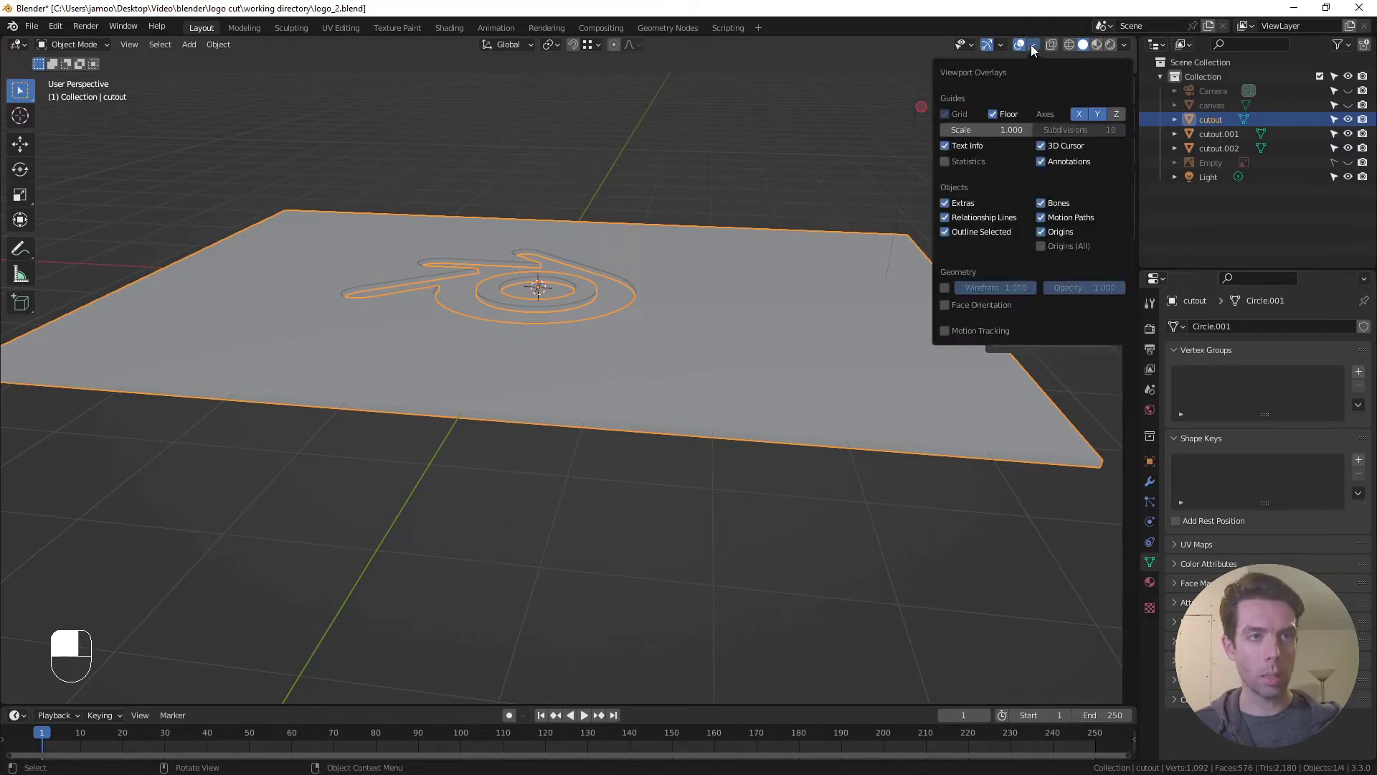
click(948, 307)
mouse_move(763, 267)
middle_down()
mouse_move(726, 196)
mouse_move(723, 252)
mouse_move(755, 265)
middle_up()
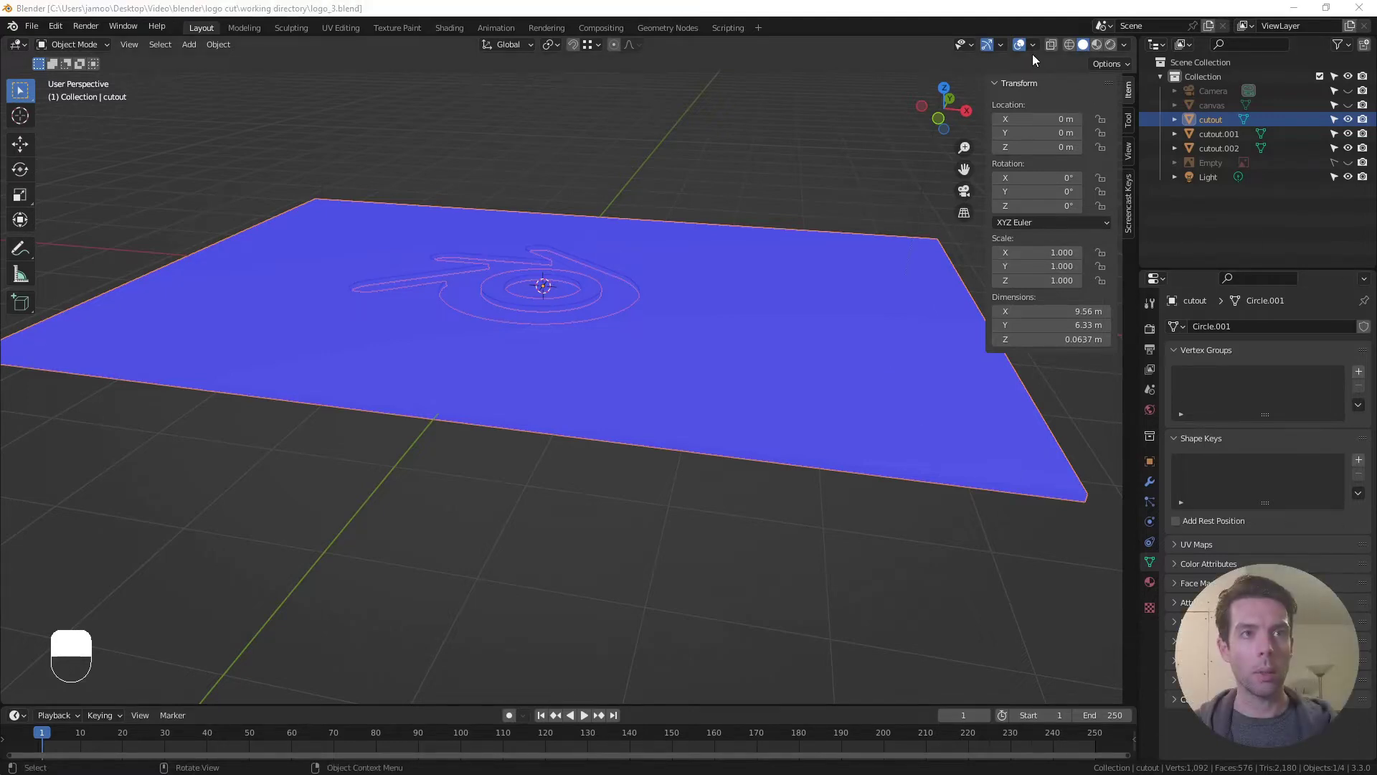
click(1032, 45)
click(945, 305)
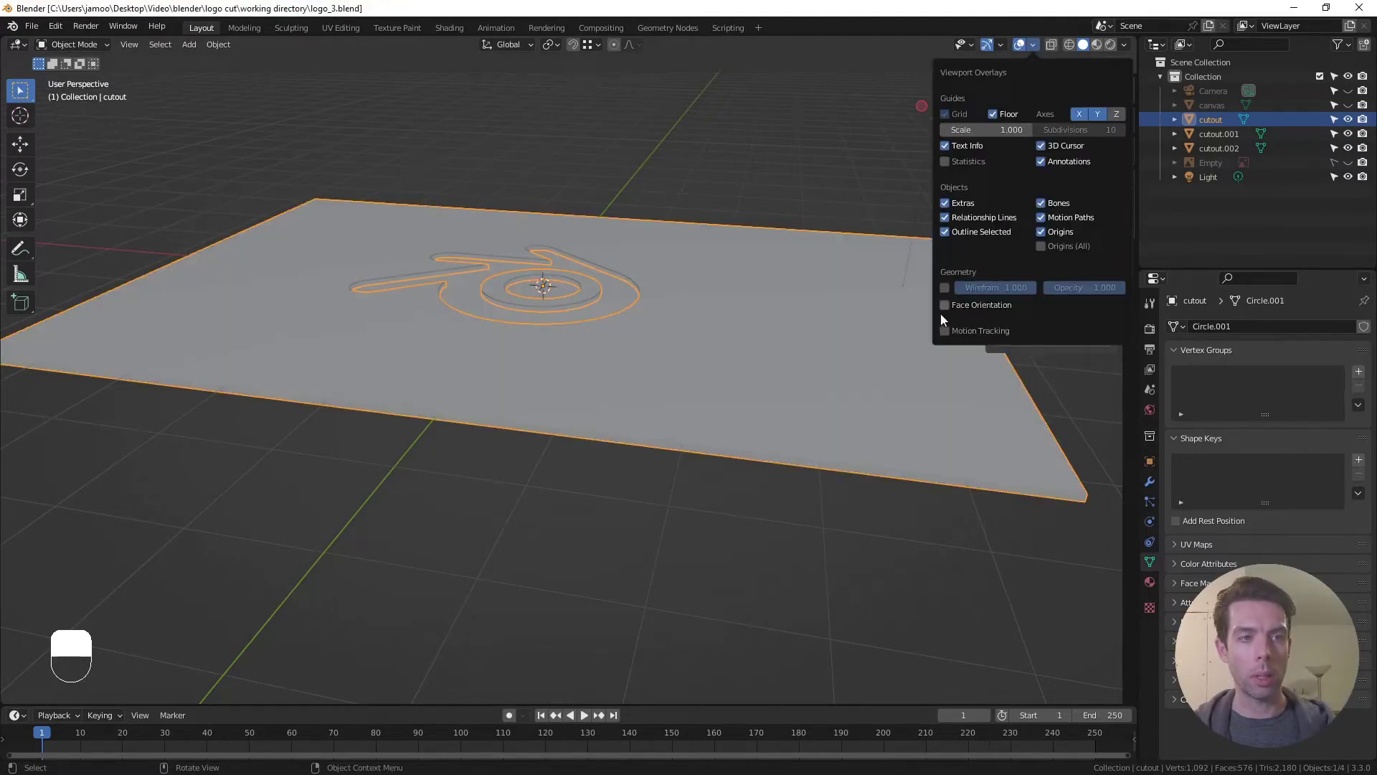
Hide the cutout, cutout.001 and cutout.002 objects and show the canvas object
key(n)
shift+middle_drag(867, 252, 825, 266)
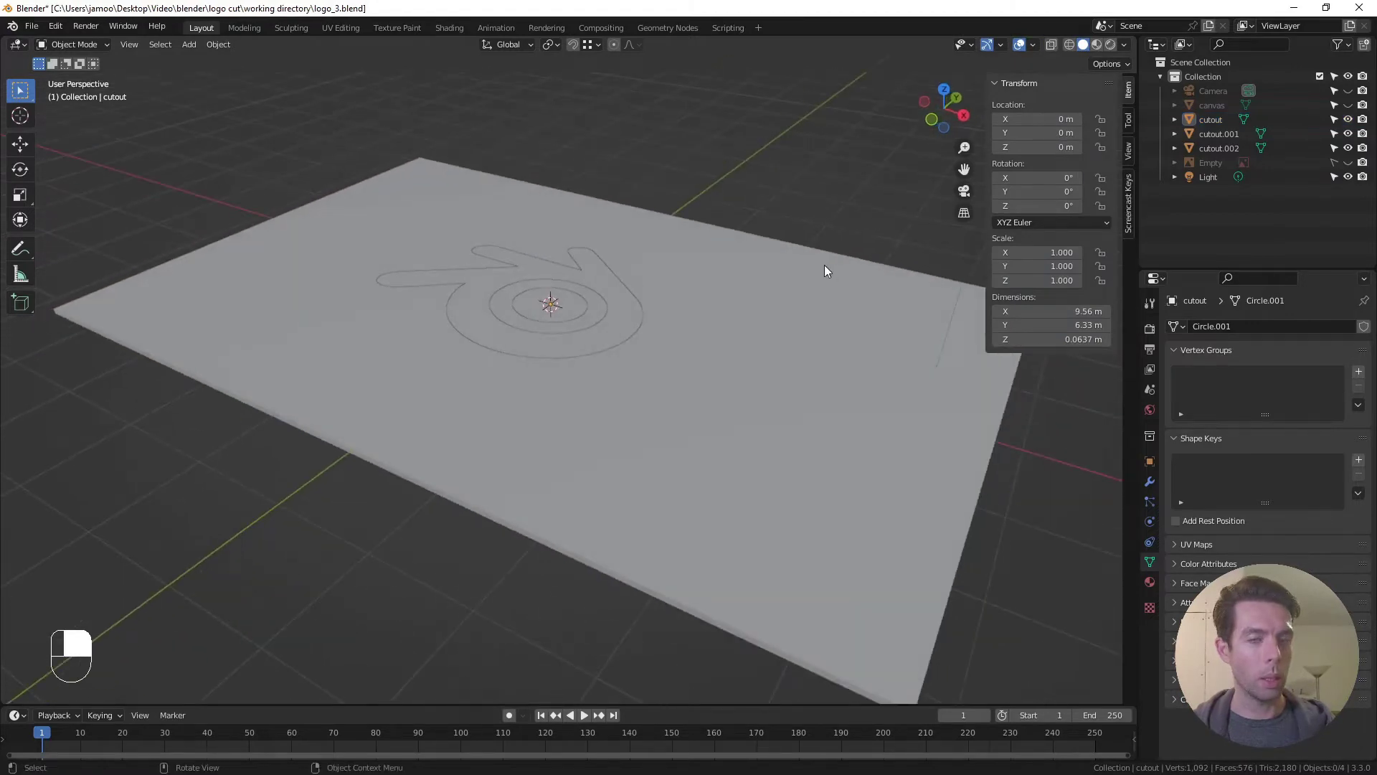
click(1348, 120)
click(1348, 133)
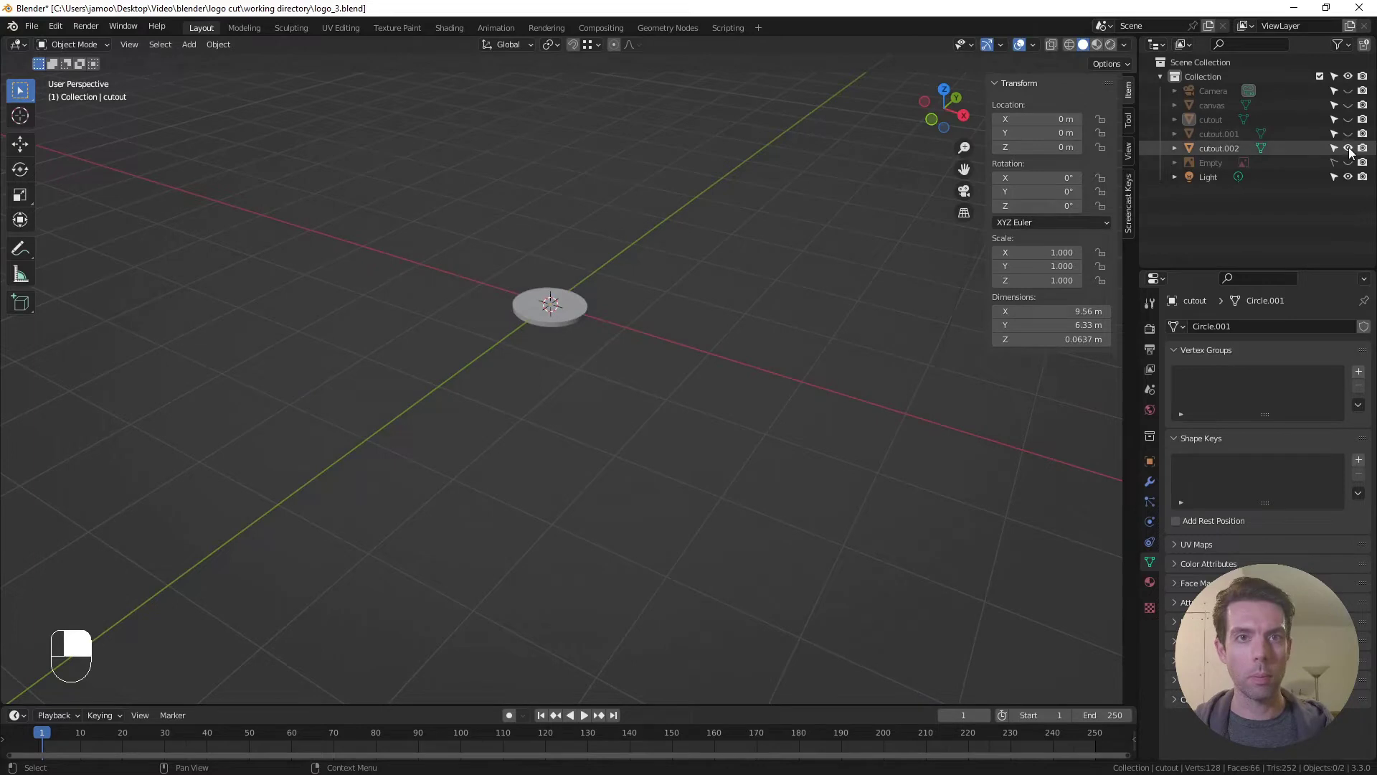
click(1348, 148)
click(1348, 105)
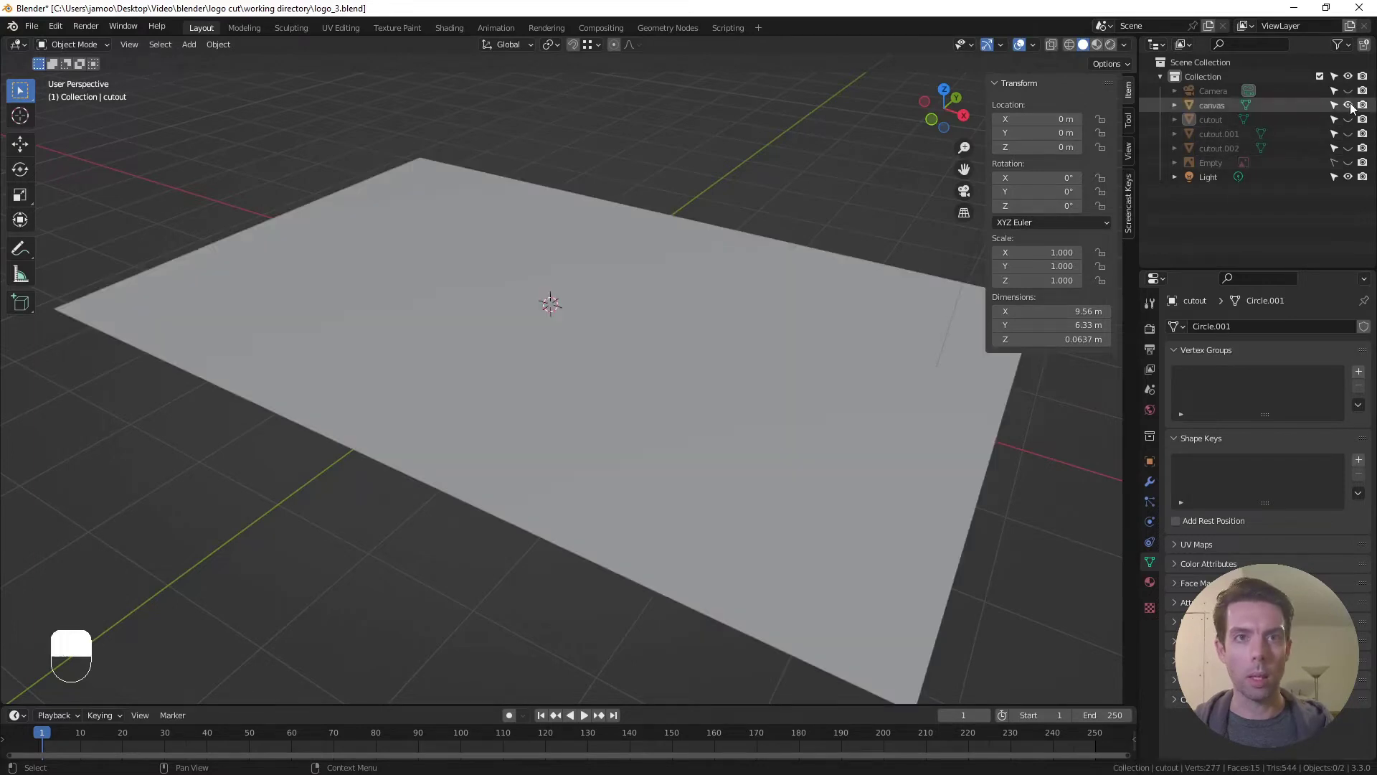
Open the canvas mesh for editing with edge selection
key(Tab)
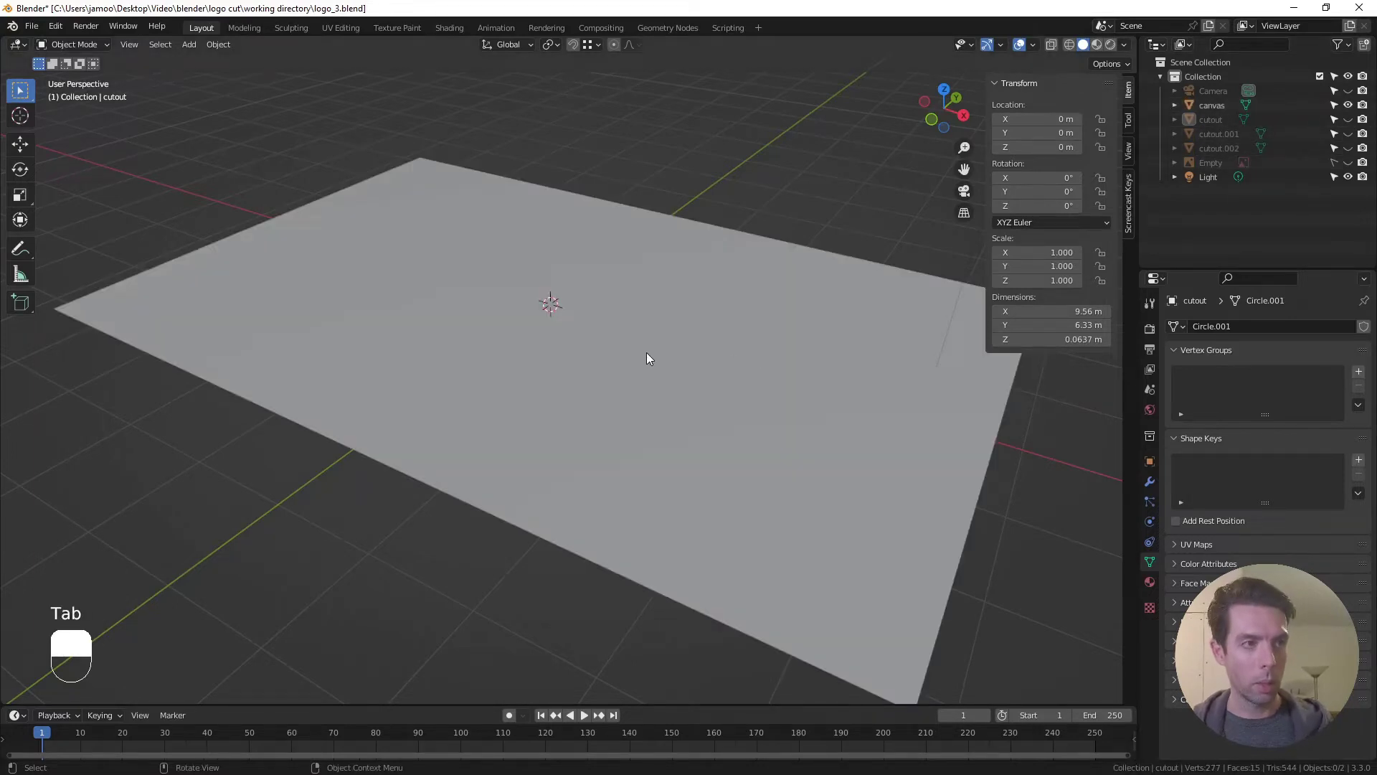
key(Tab)
mouse_move(631, 315)
middle_down()
mouse_move(610, 278)
mouse_move(639, 309)
middle_up()
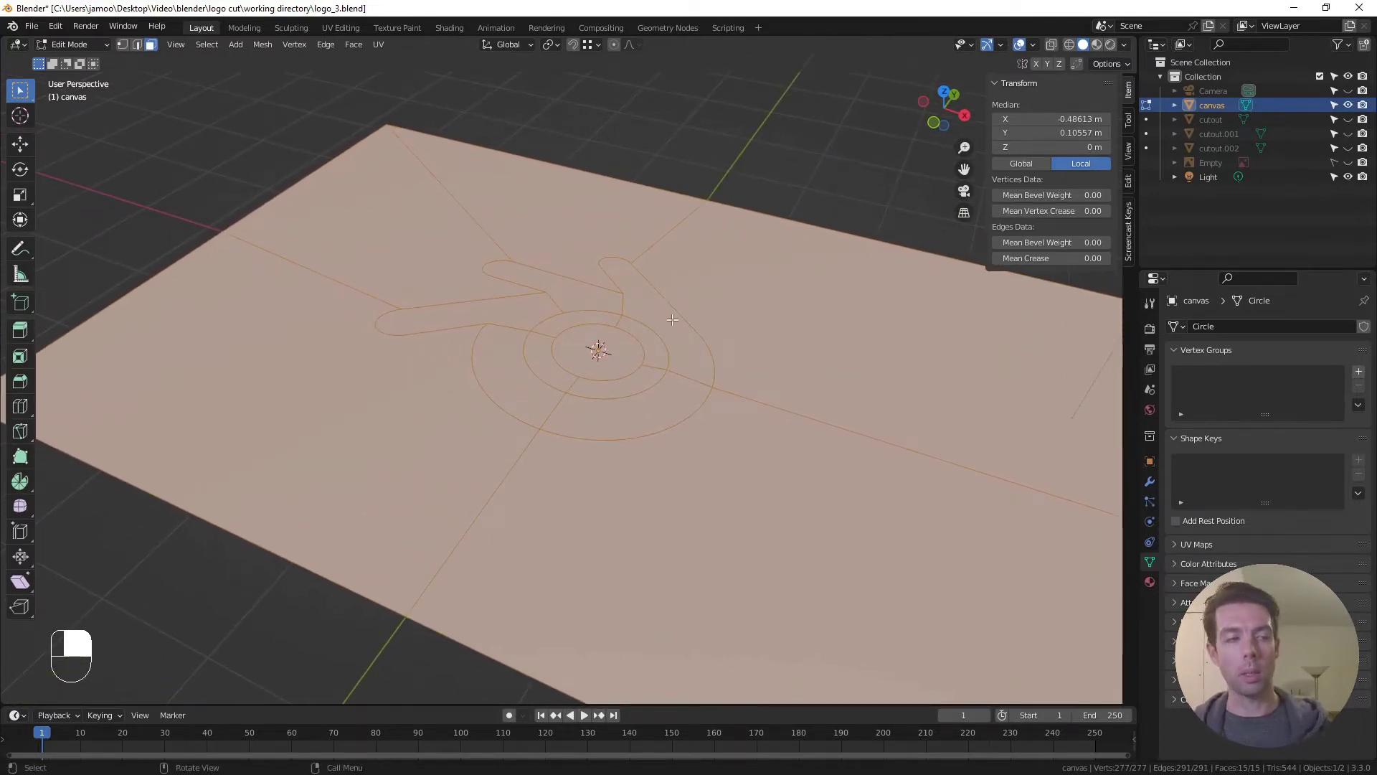
key(2)
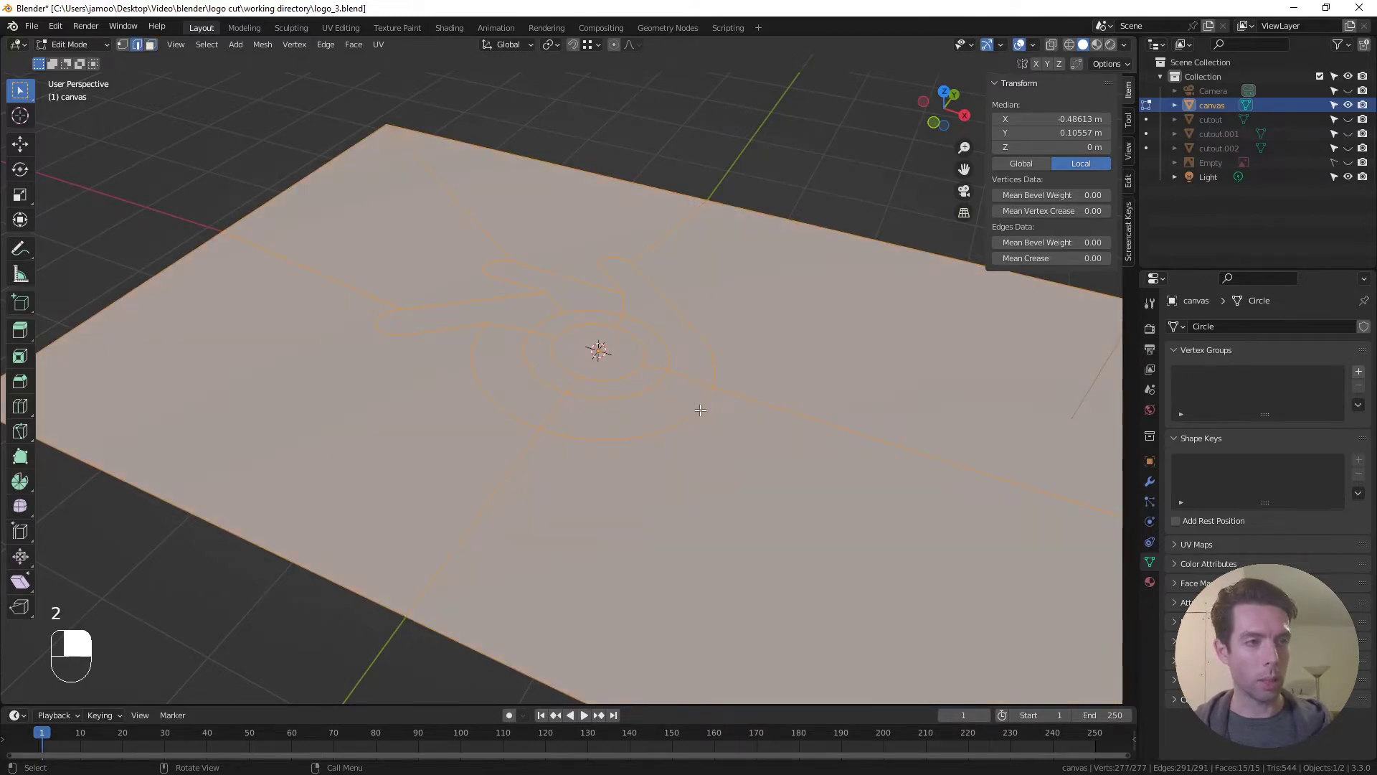
Select the edge loops that form the logo's outer outline, including the contours of all three arms
click(694, 414)
alt+click(689, 424)
alt+shift+click(460, 330)
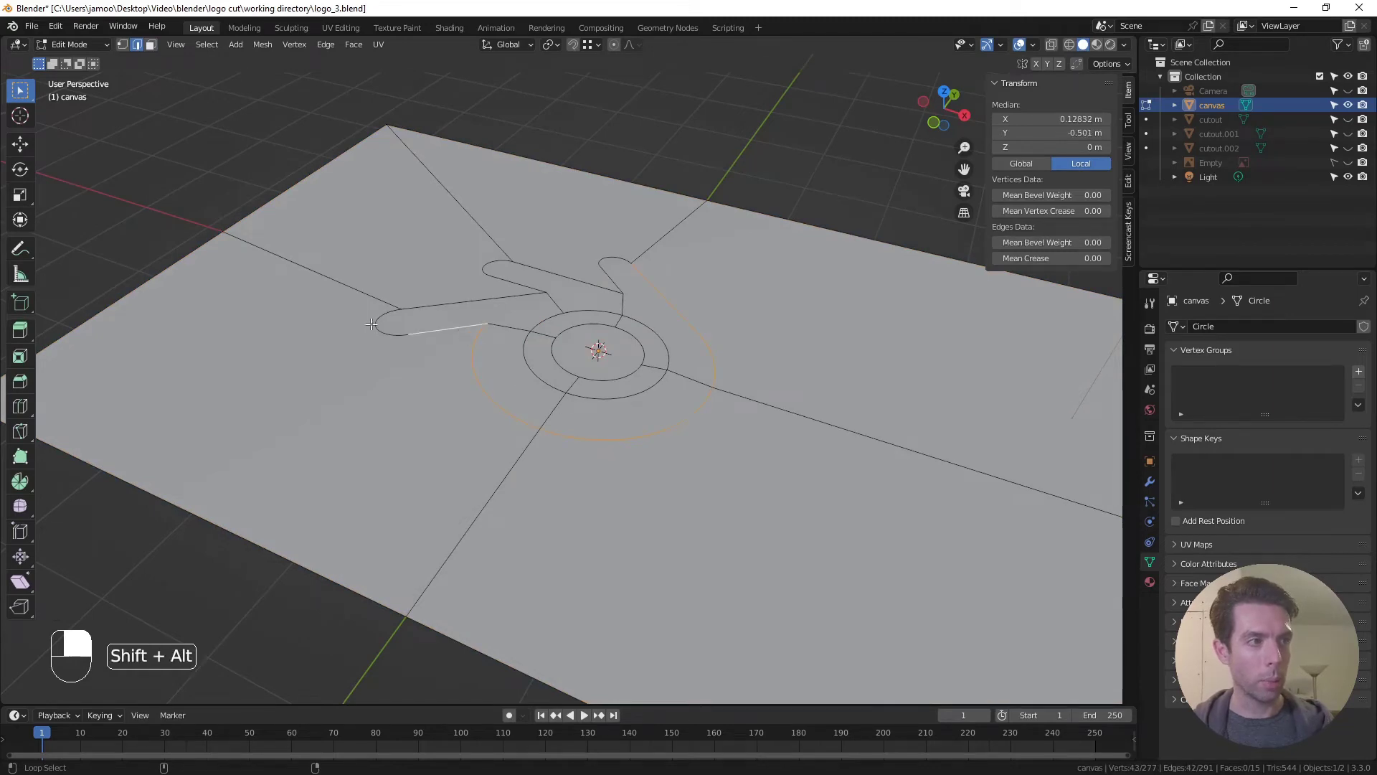
alt+shift+click(393, 327)
alt+shift+click(495, 299)
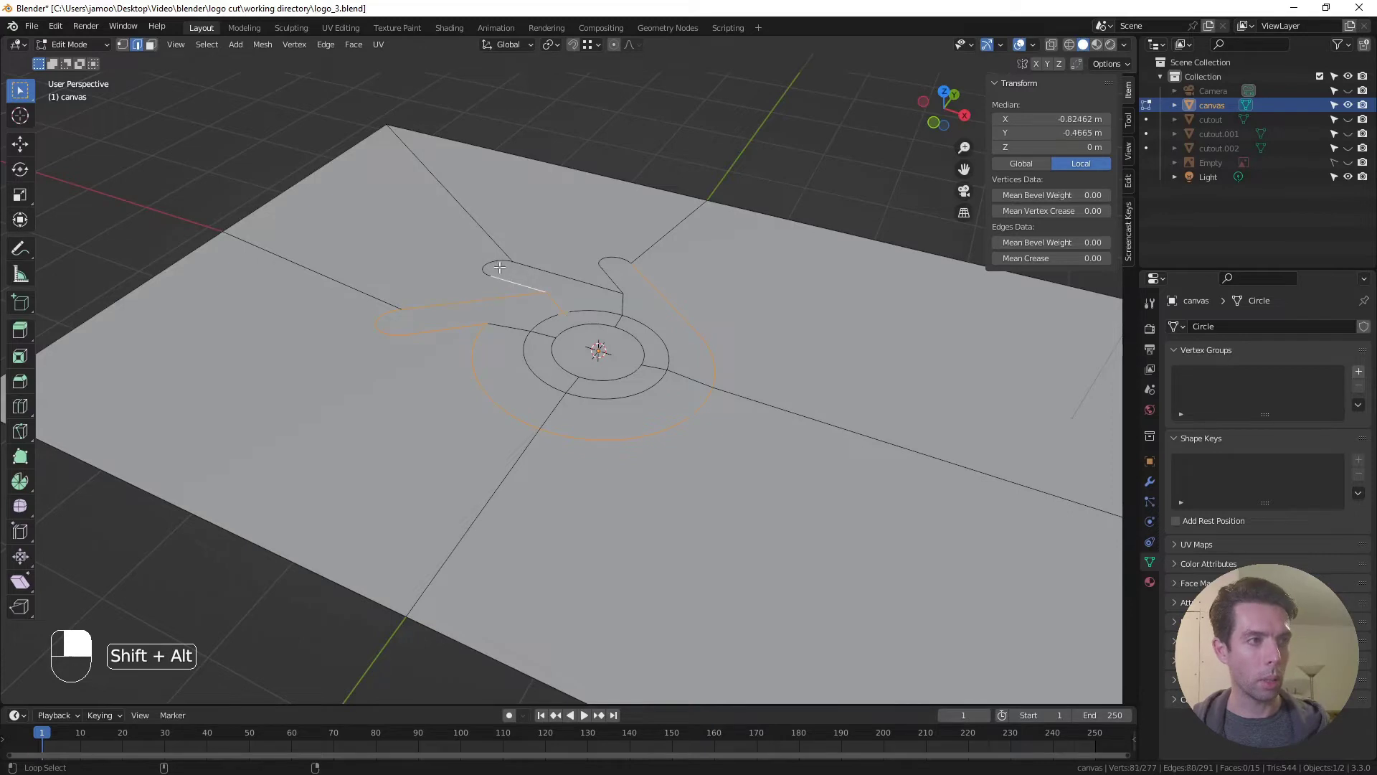
alt+shift+click(502, 266)
alt+shift+click(546, 268)
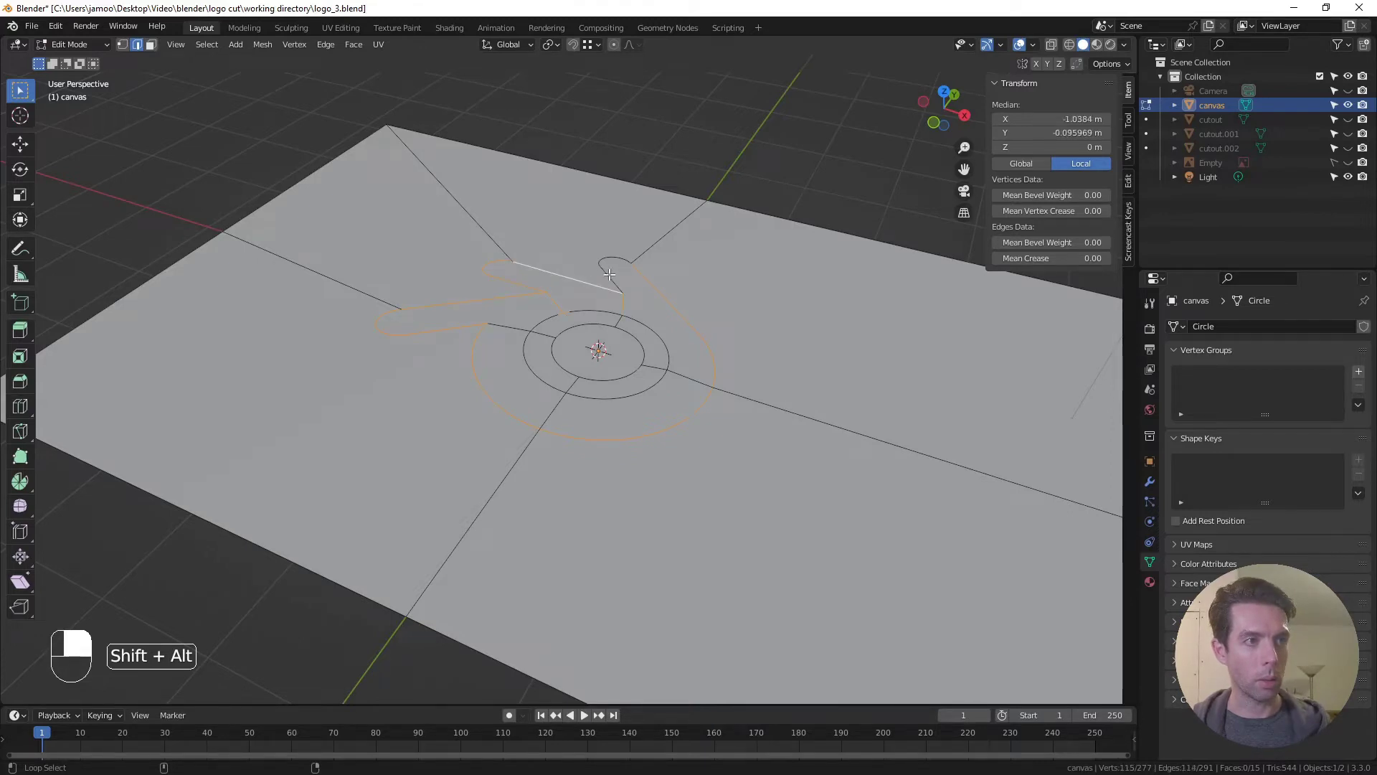
alt+shift+click(618, 255)
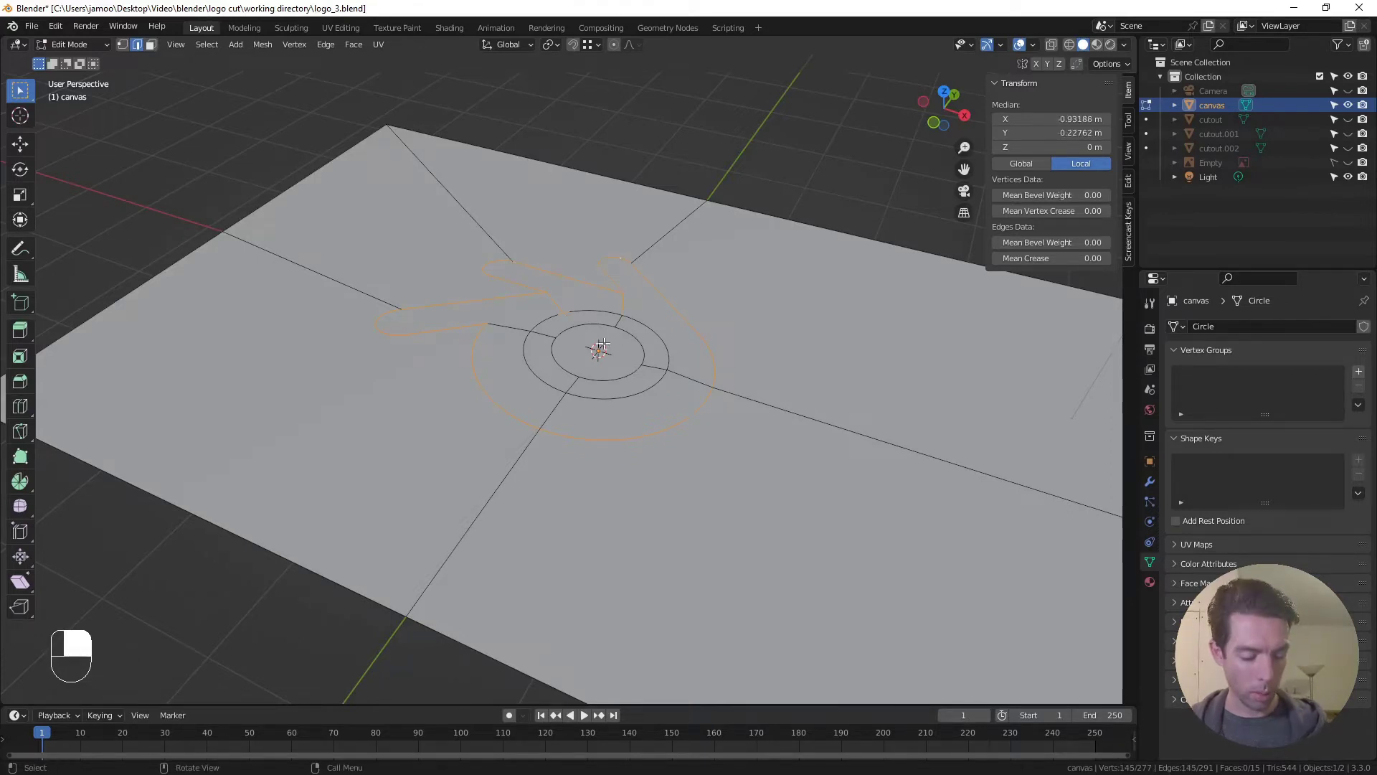
Deselect the edges connecting the outline to the inner ring and separate the outer outline into its own object
key(c)
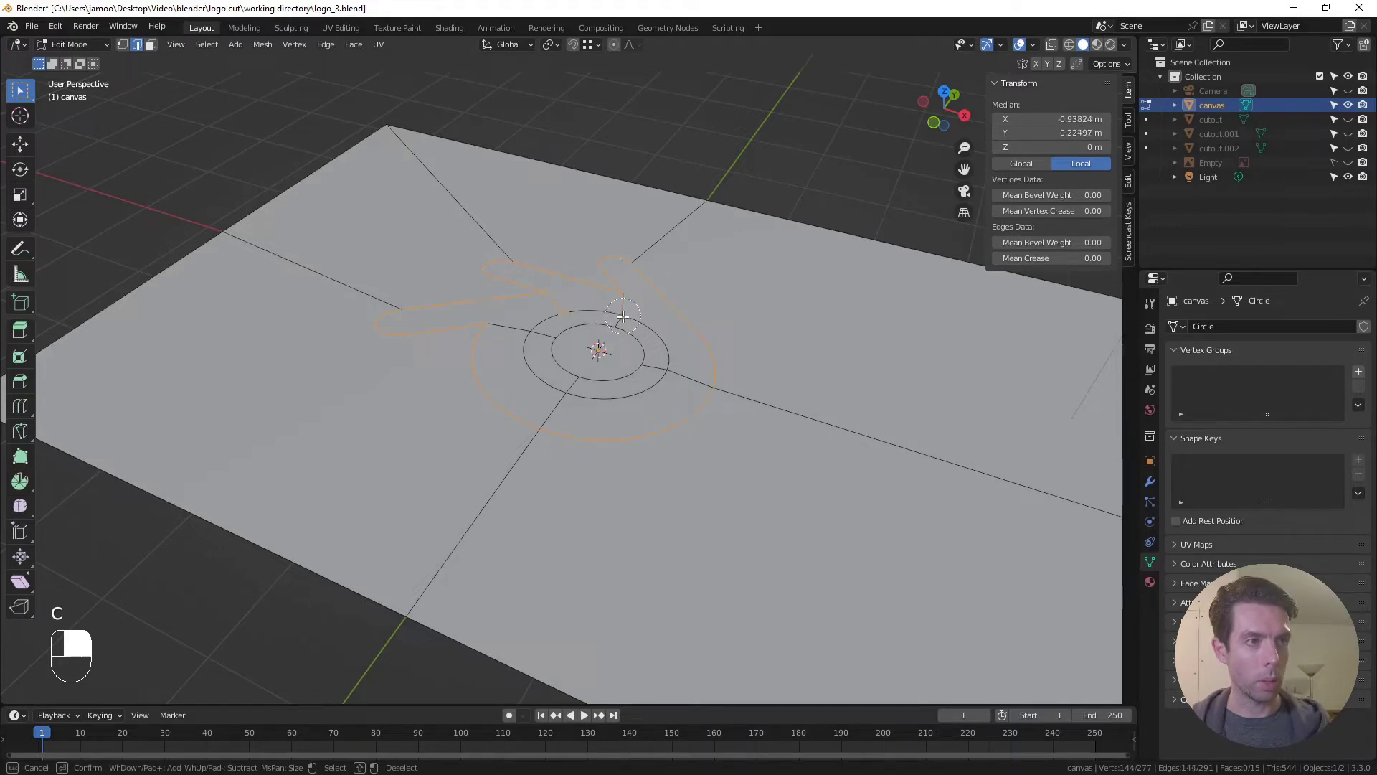
right_click(563, 324)
middle_drag(611, 325, 624, 356)
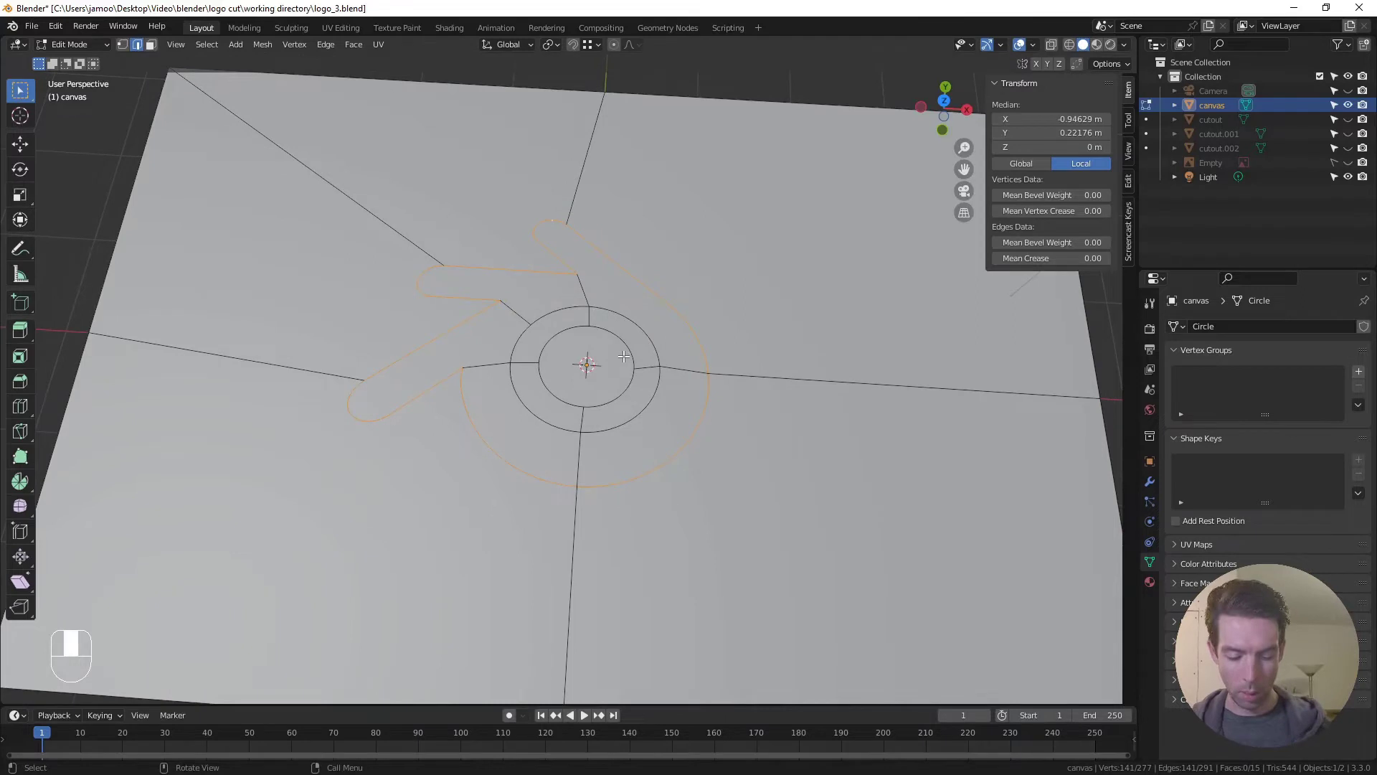
key(p)
click(622, 359)
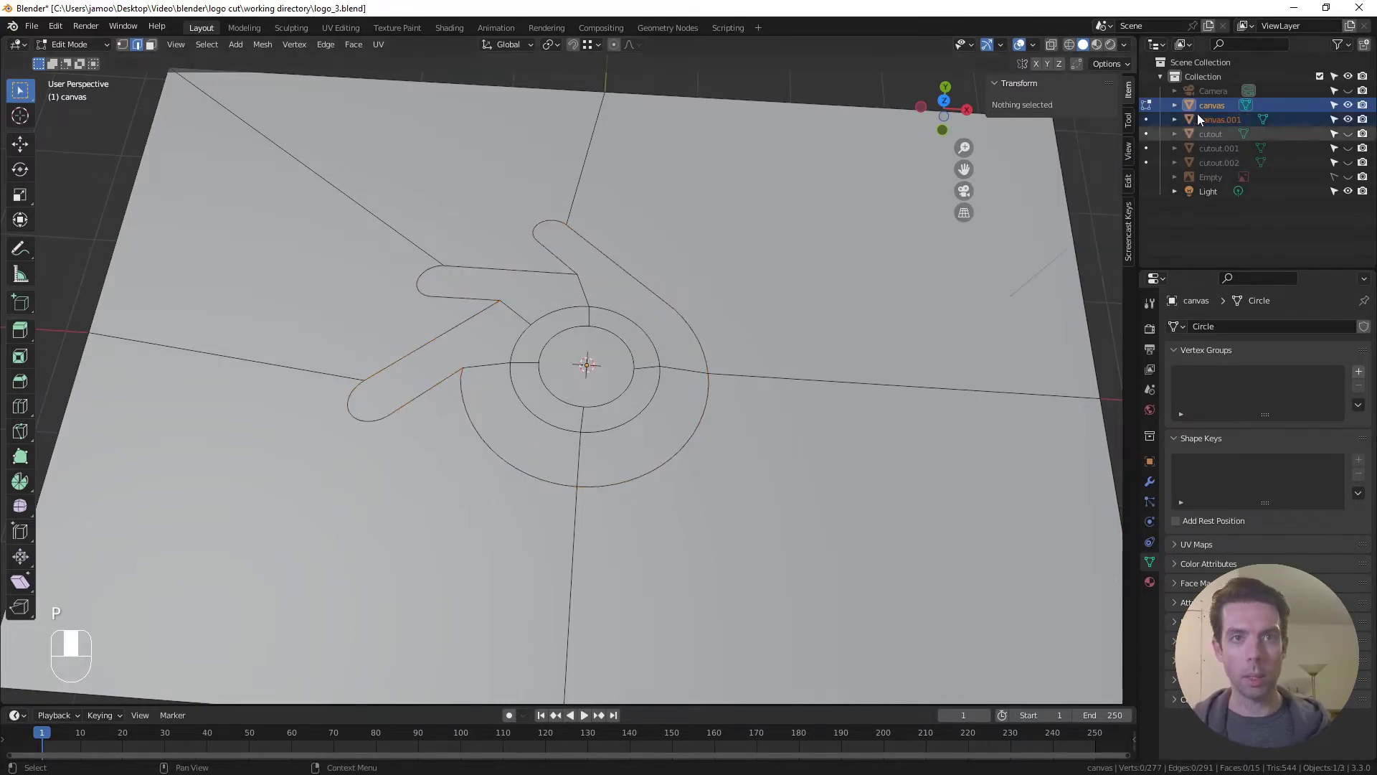
Rename the separated outer outline object as cut_path.001
double_click(1221, 118)
text(cu)
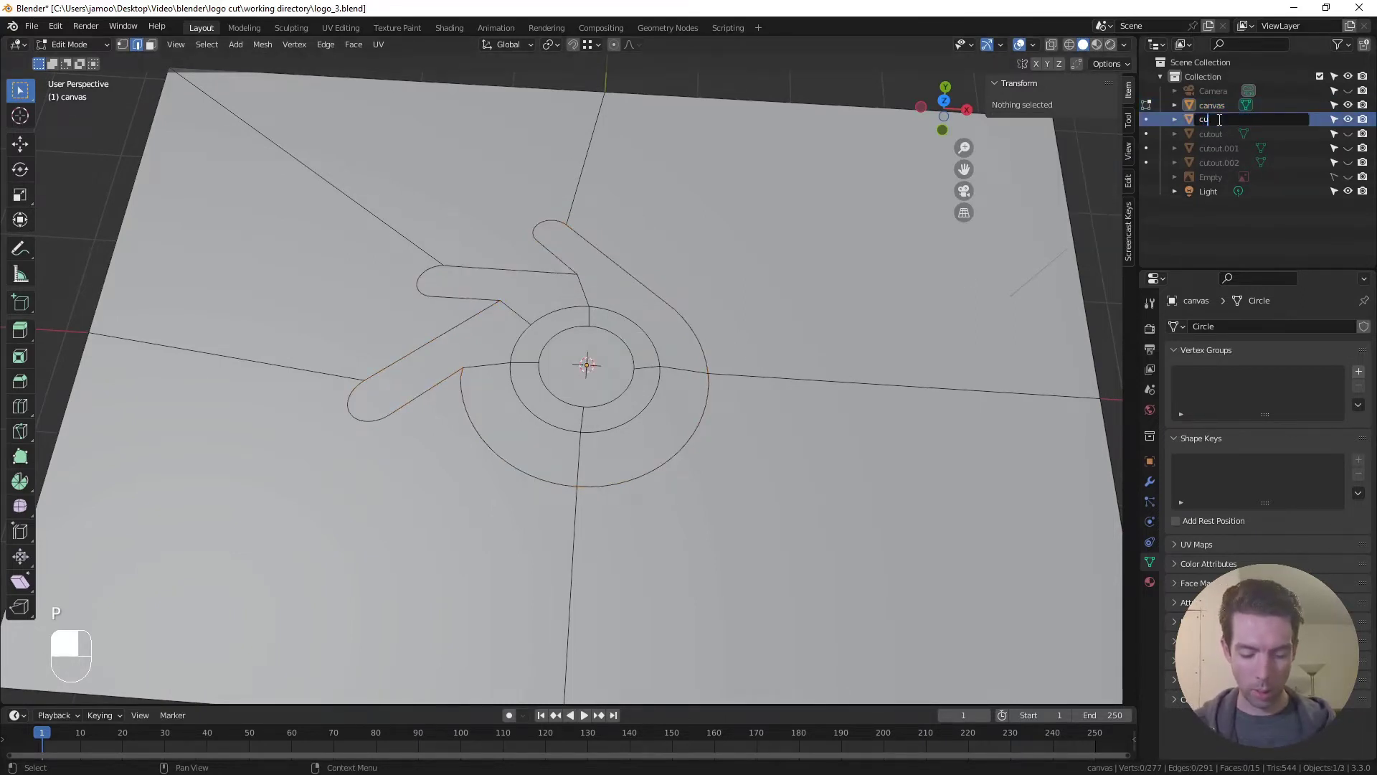
text(t_path.001)
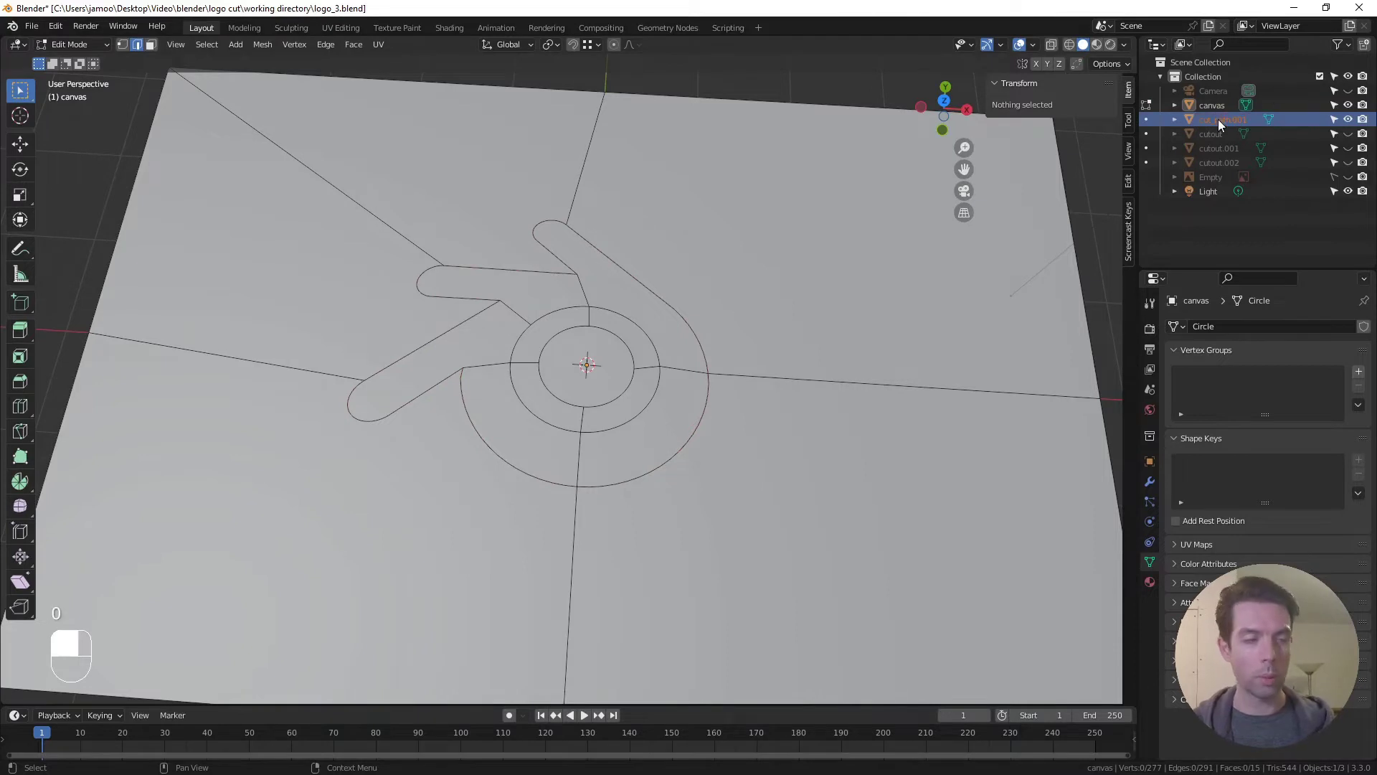
key(Return)
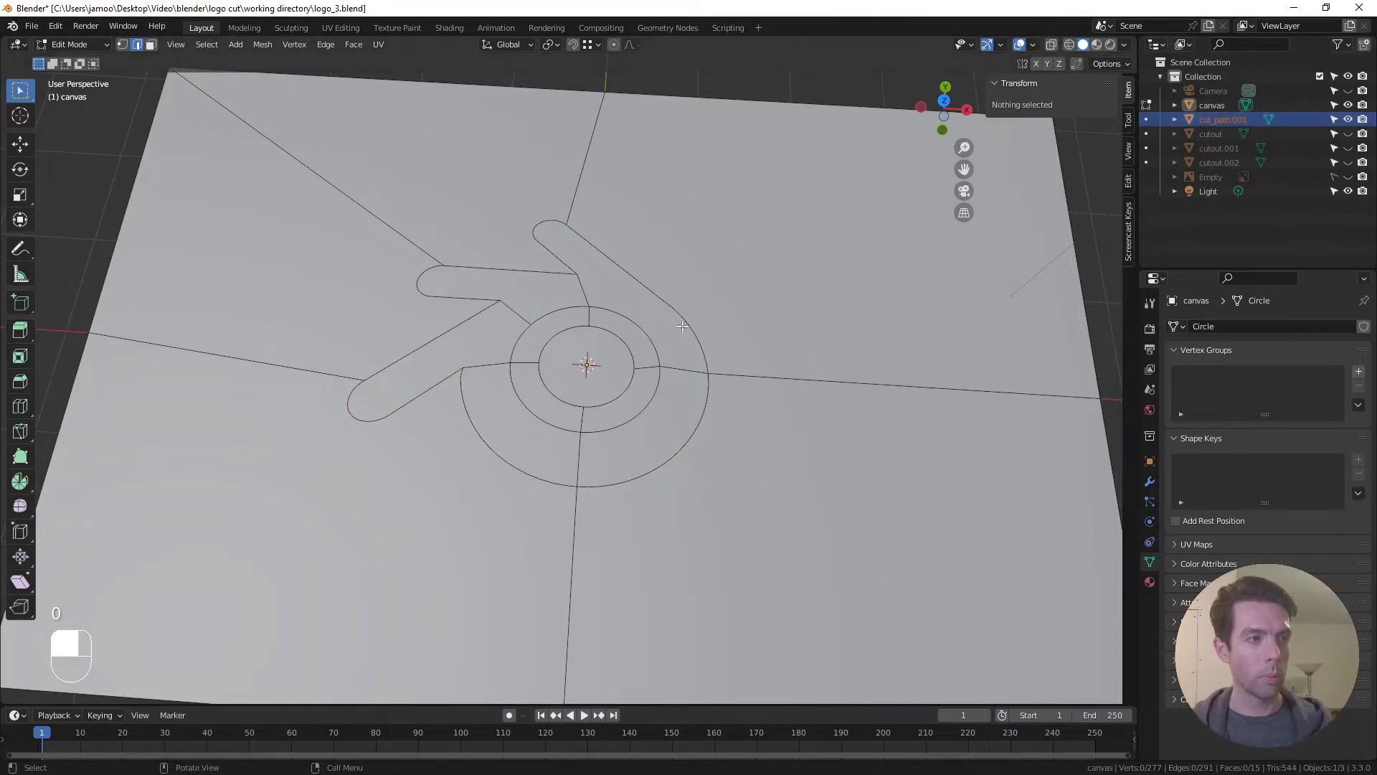
Separate the larger inner circle's edge loop into its own object and rename it cut_path.002
alt+click(624, 323)
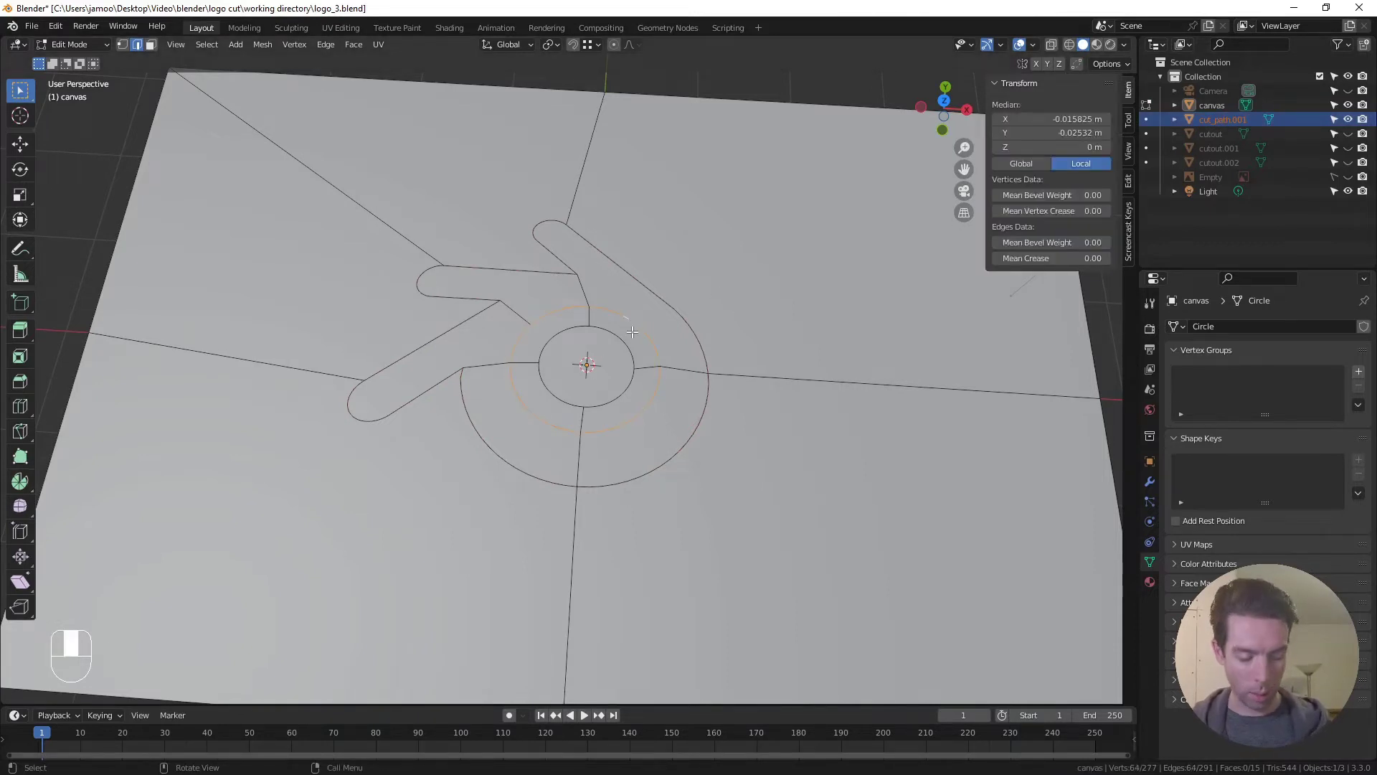
key(p)
click(631, 331)
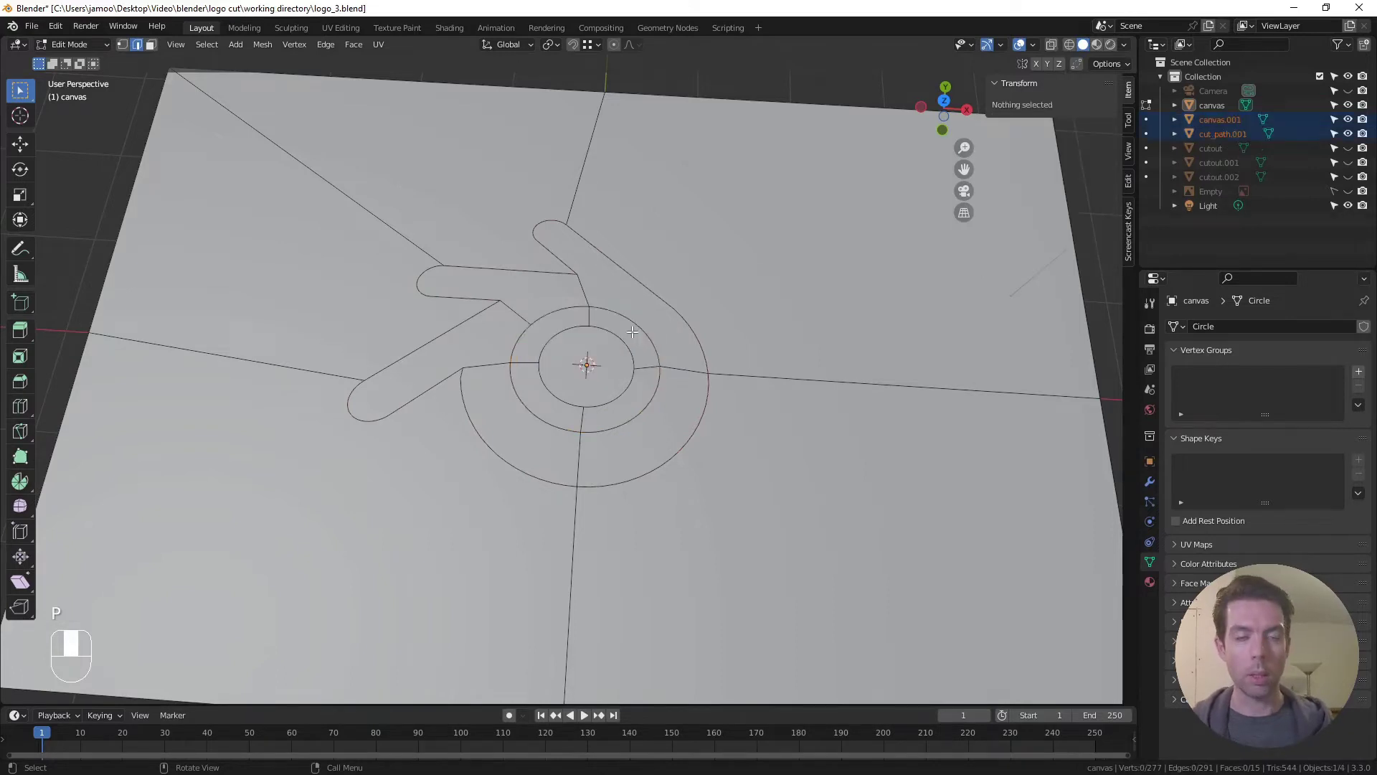
double_click(1211, 119)
text(cu)
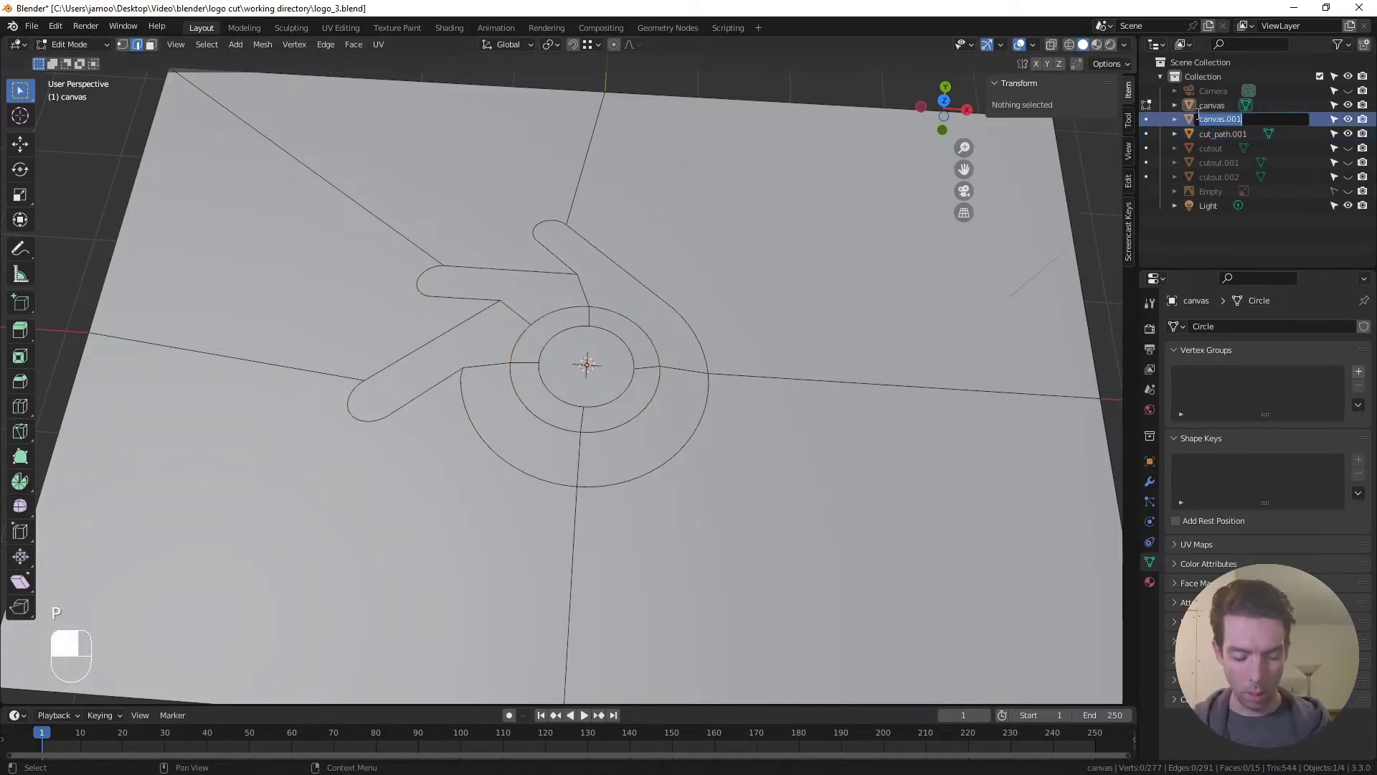
text(t_p)
text(.002)
key(Return)
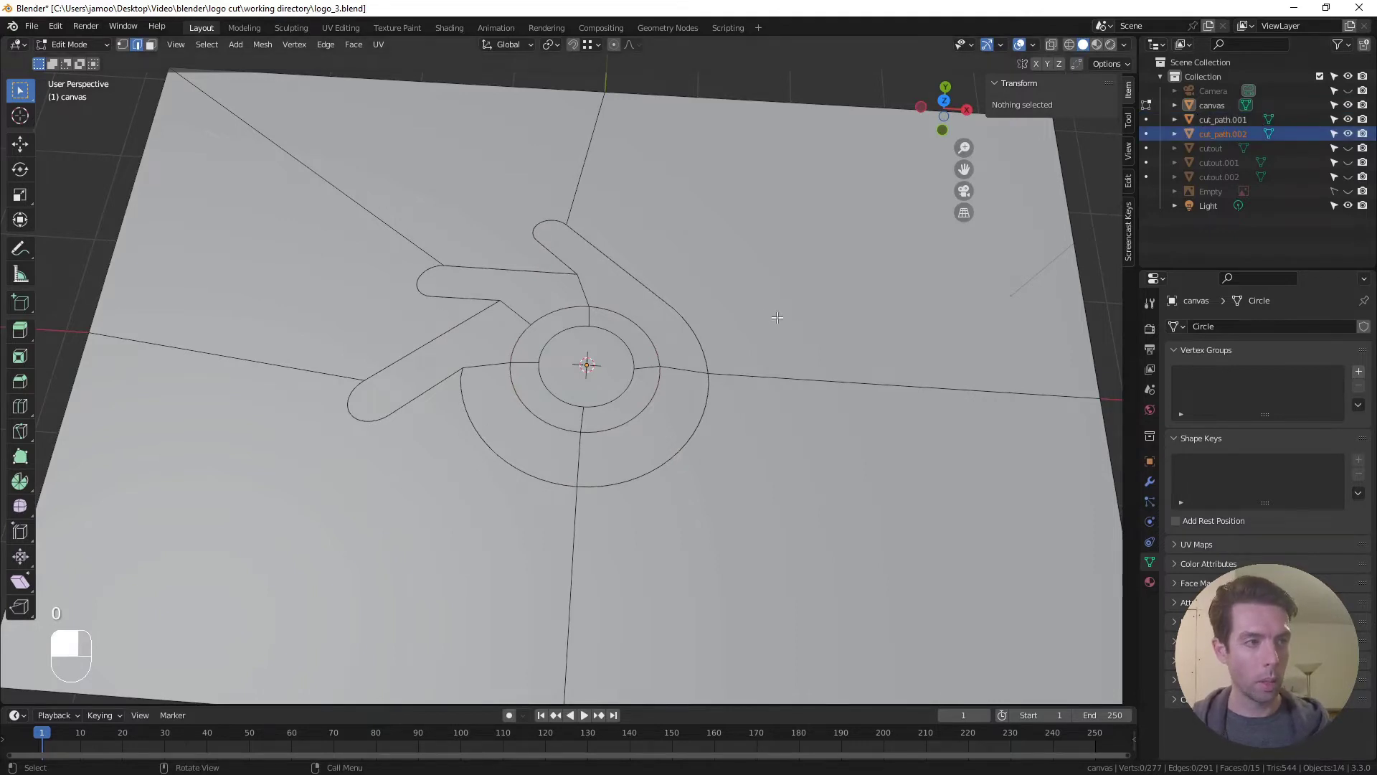
Separate the smaller inner circle's edge loop into its own object and rename it cut_path.003
alt+shift+click(606, 331)
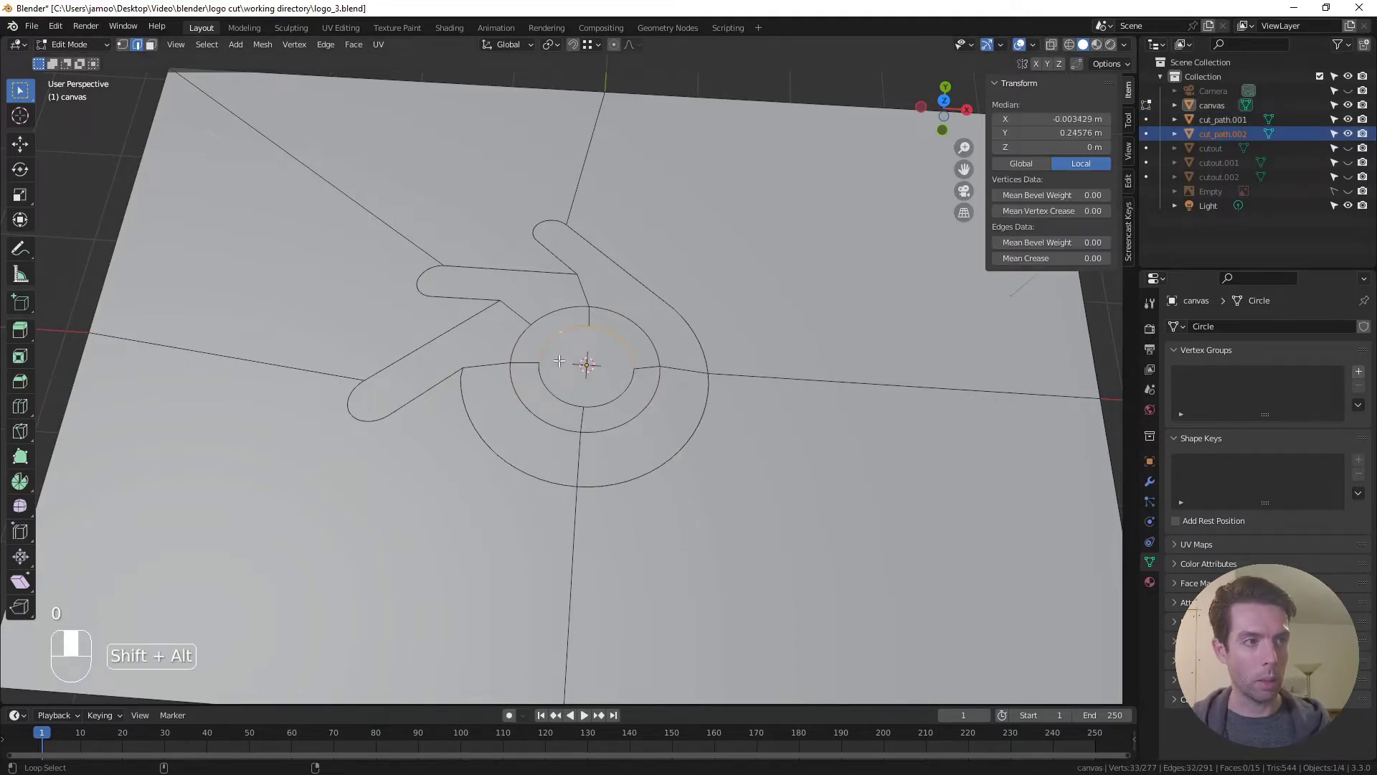
alt+shift+click(609, 400)
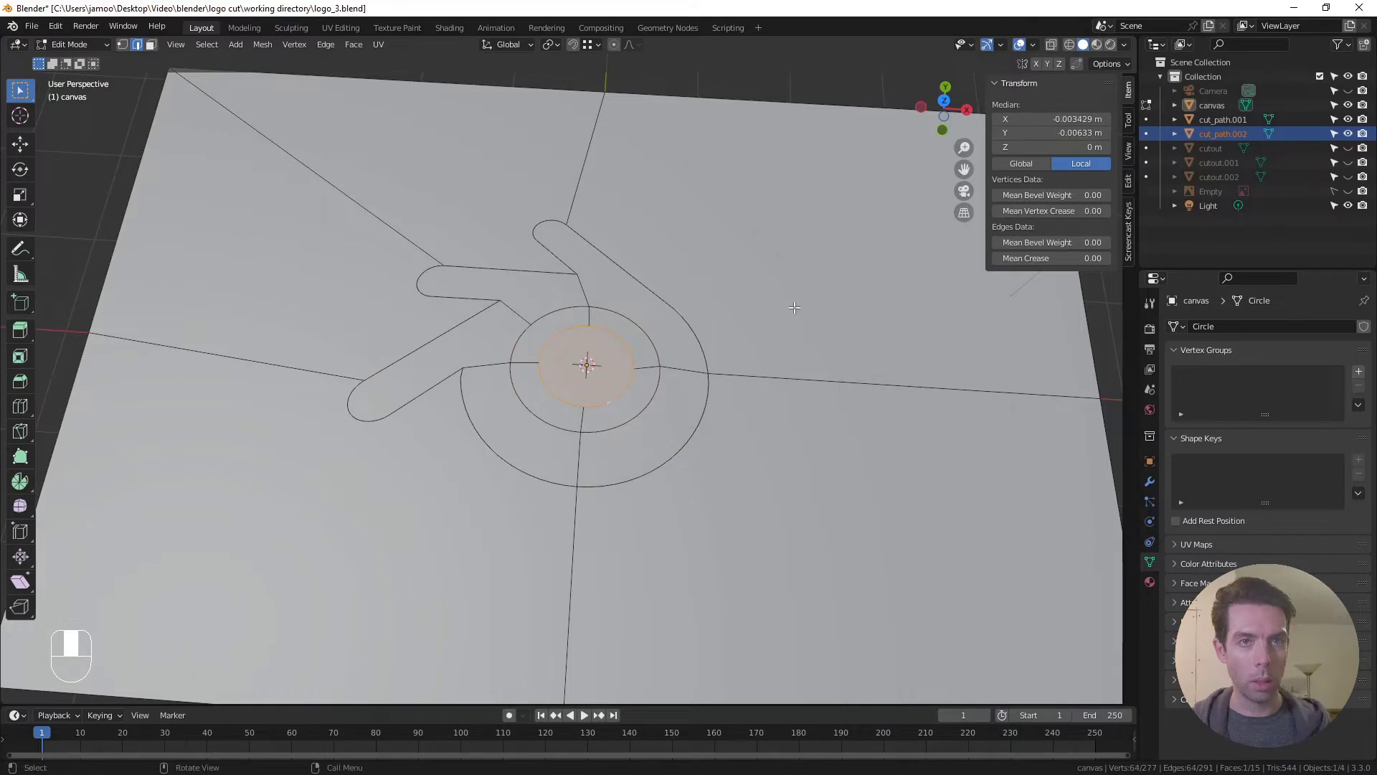
key(p)
click(920, 199)
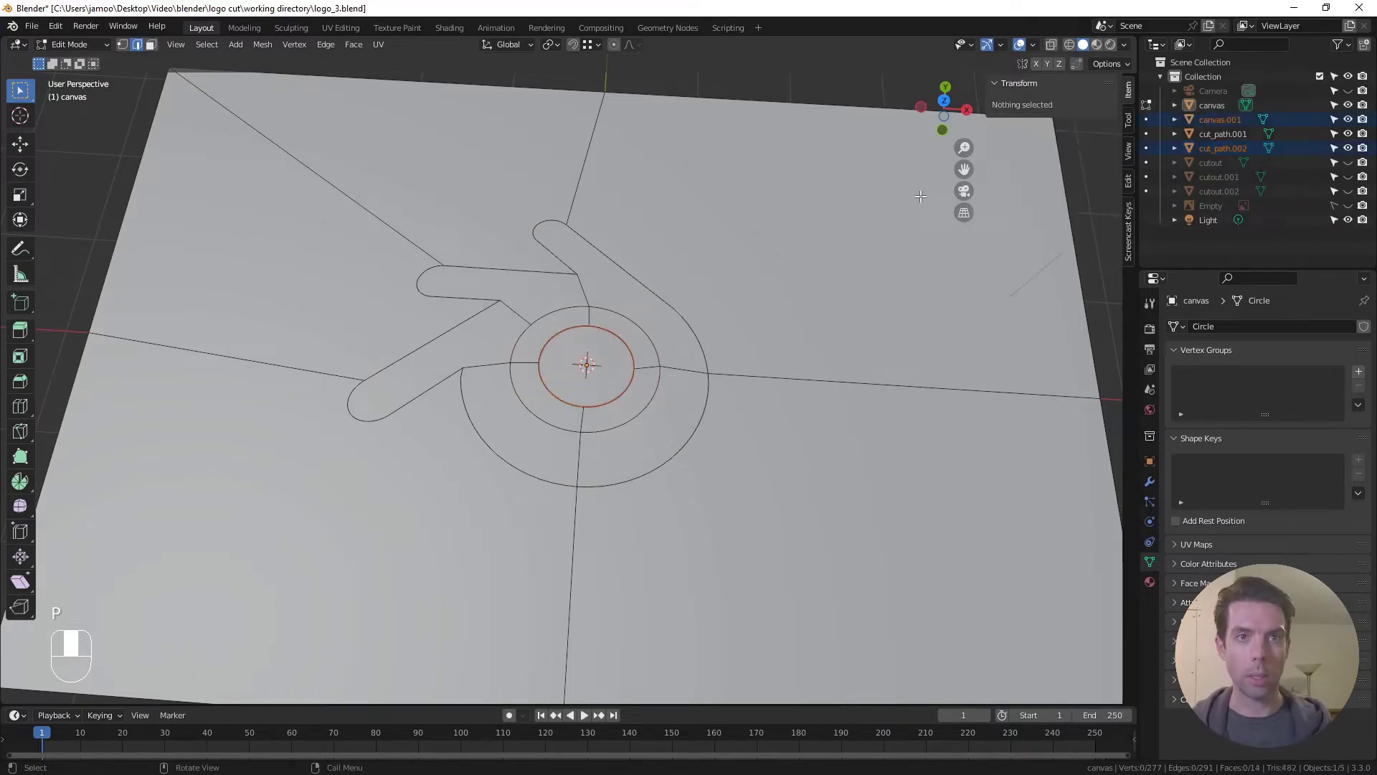
double_click(1221, 120)
text(cut_path)
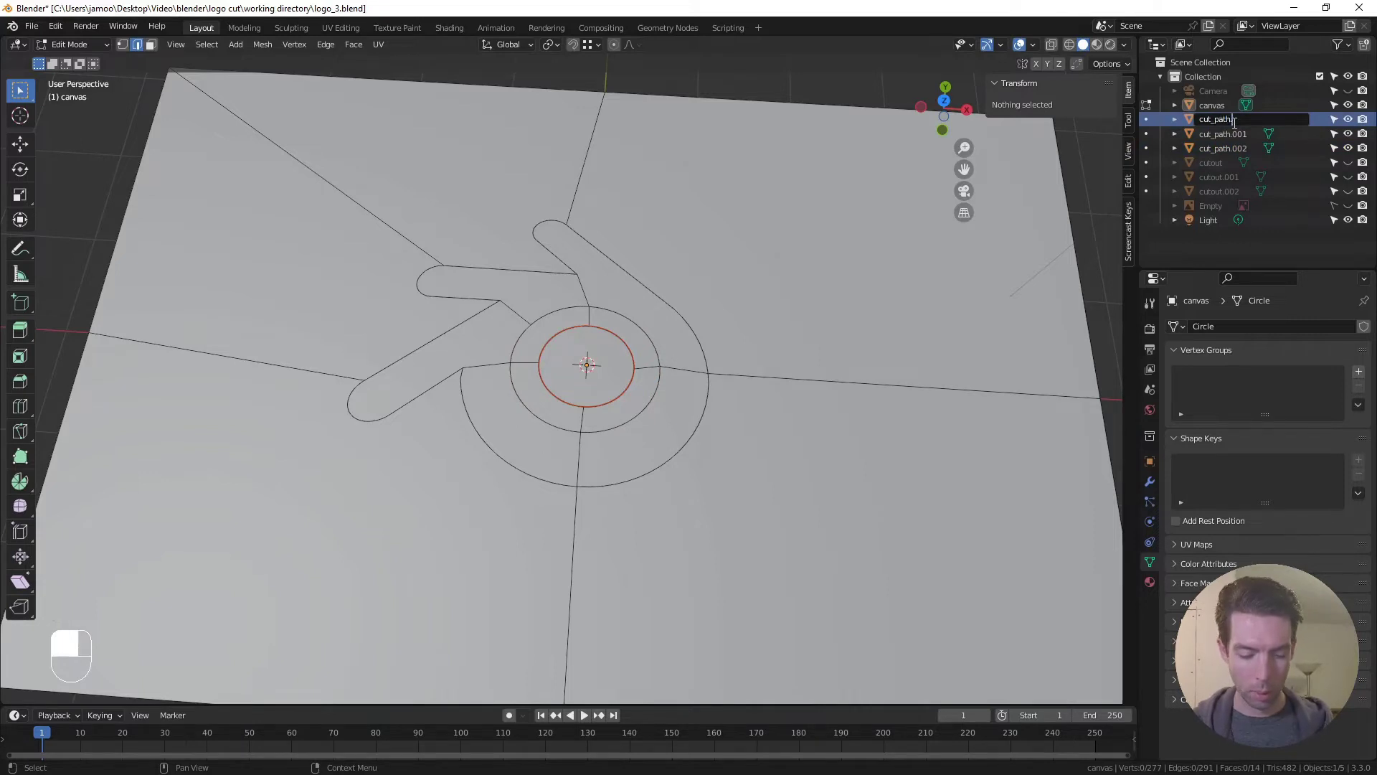
text(.003)
key(Return)
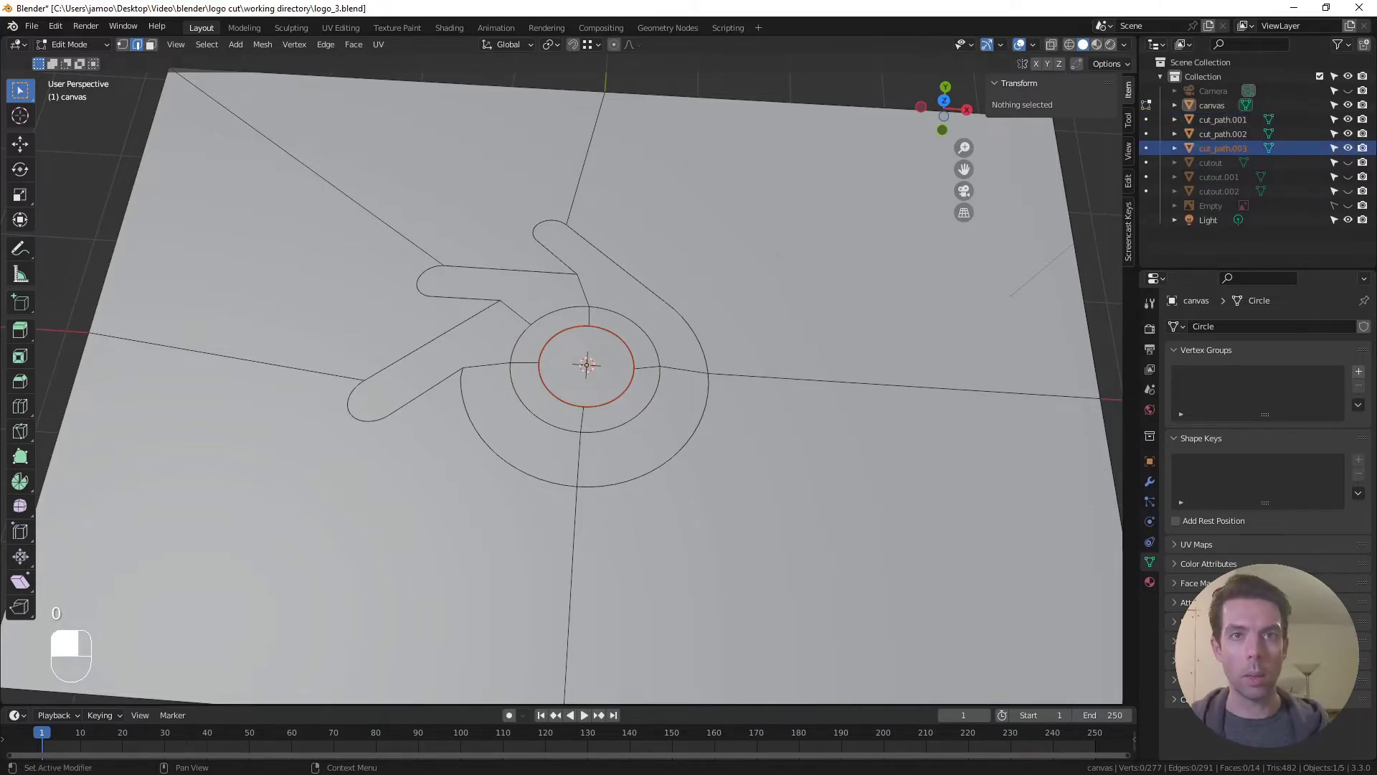
Hide the canvas, leave Edit Mode and convert the outer outline cut_path.001 to a curve
click(1348, 106)
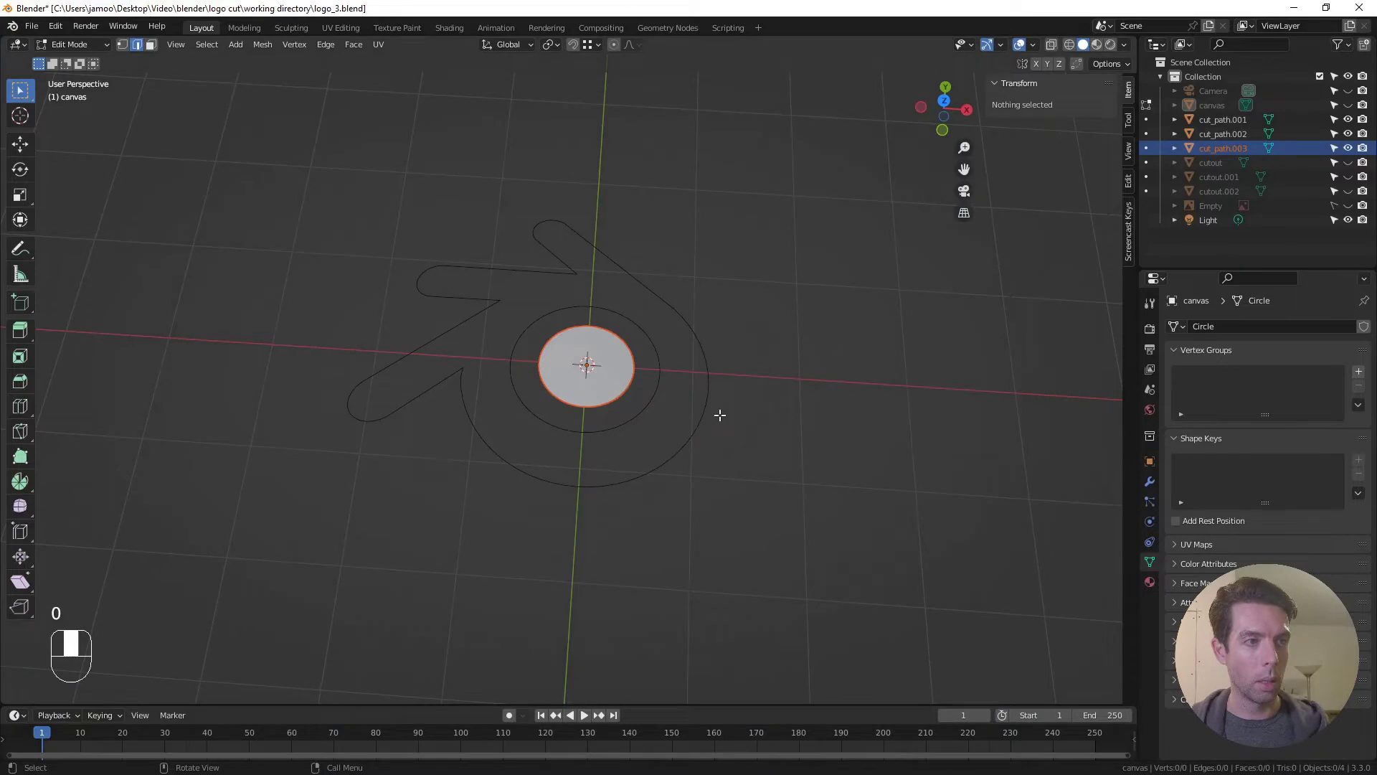
key(Tab)
click(696, 327)
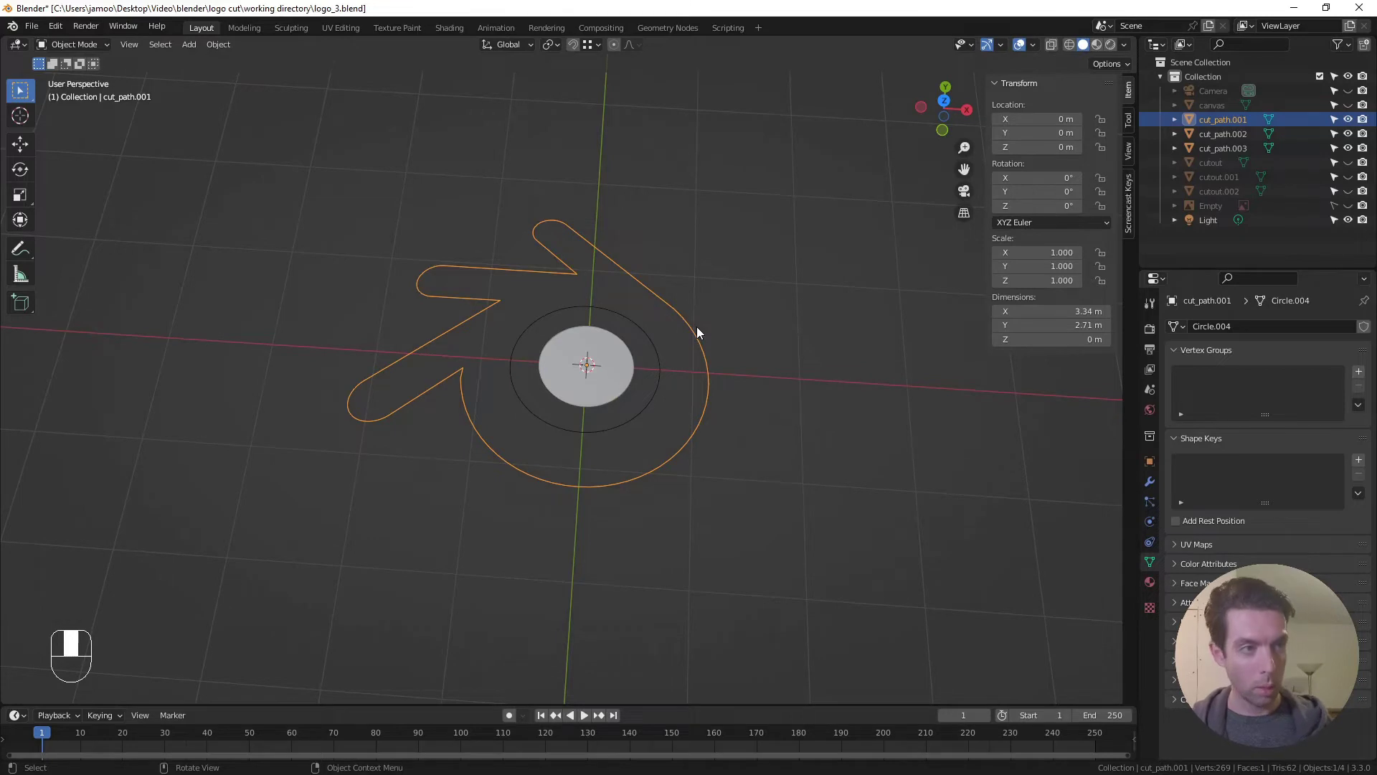
right_click(692, 325)
mouse_move(687, 323)
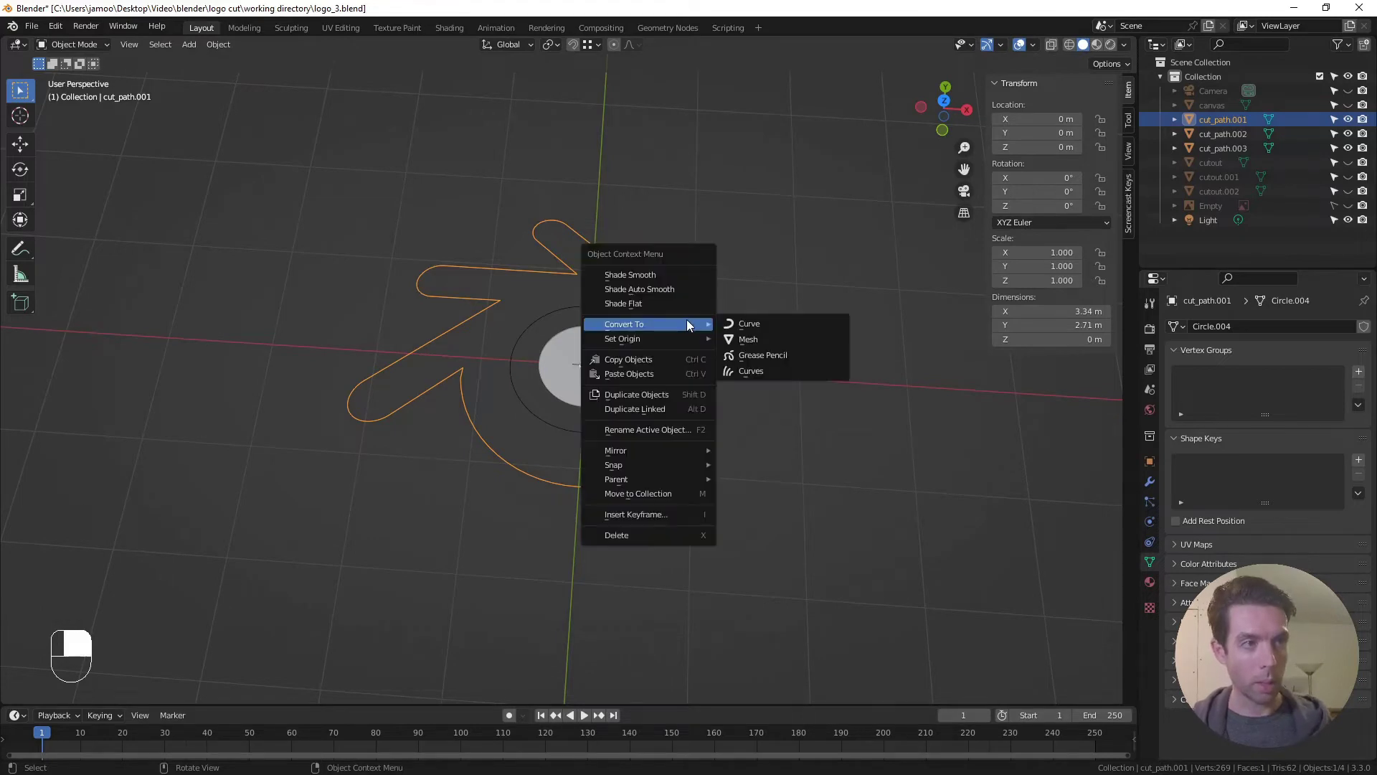
click(747, 324)
Convert both inner circles, cut_path.002 and cut_path.003, to curves
click(642, 329)
right_click(643, 330)
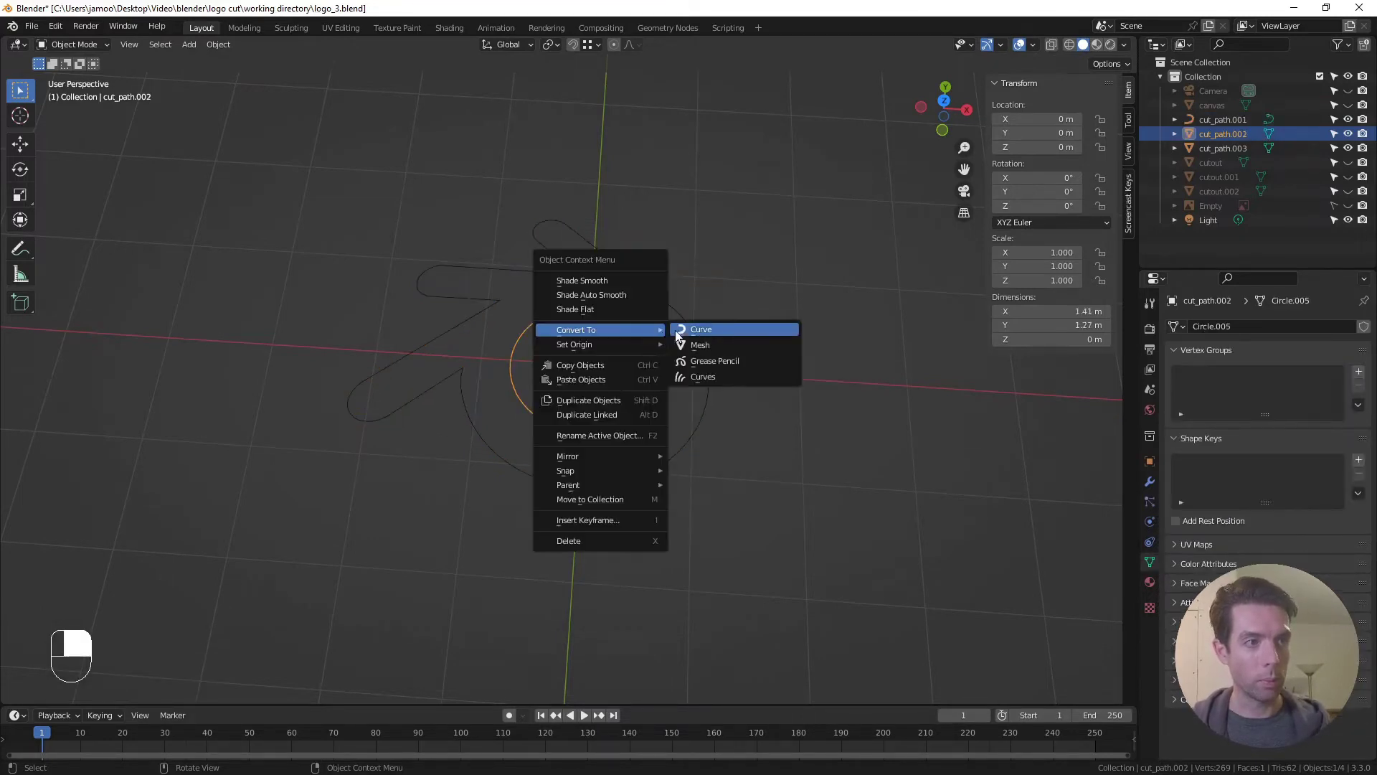
click(674, 330)
click(601, 348)
right_click(601, 348)
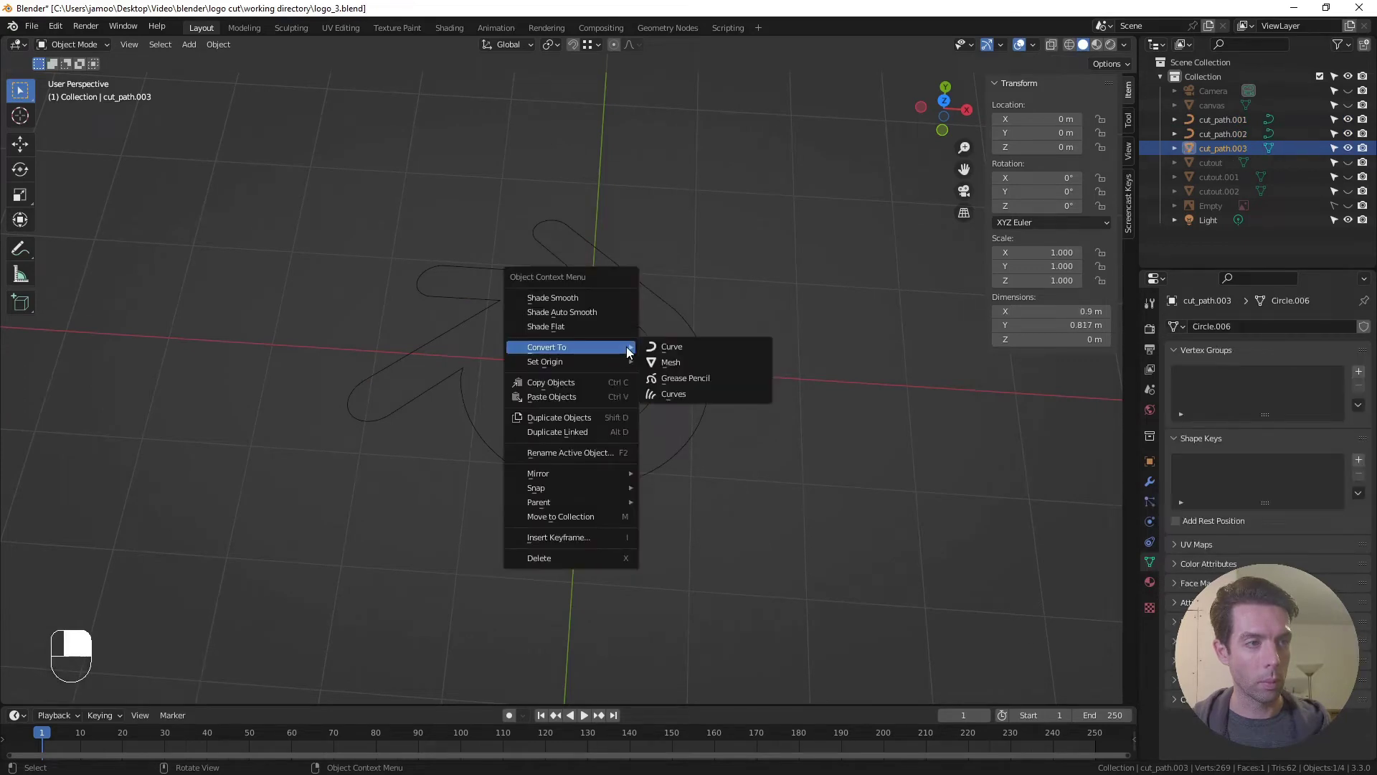
click(662, 346)
click(645, 396)
middle_drag(633, 402, 673, 388)
scroll(672, 386, up, 2)
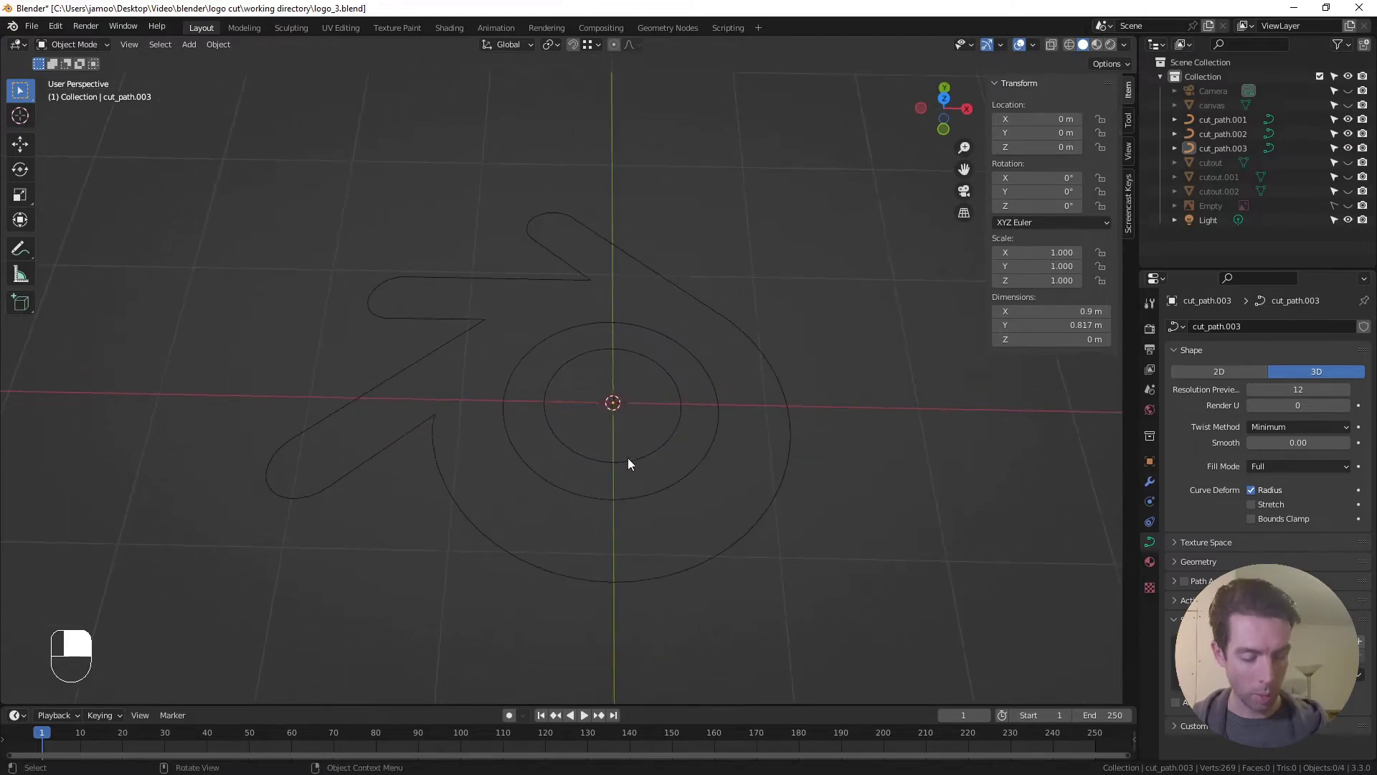
Add an ico sphere at the logo's centre with 3 subdivisions and a radius of 0.01 m
key(shift+a)
mouse_move(603, 452)
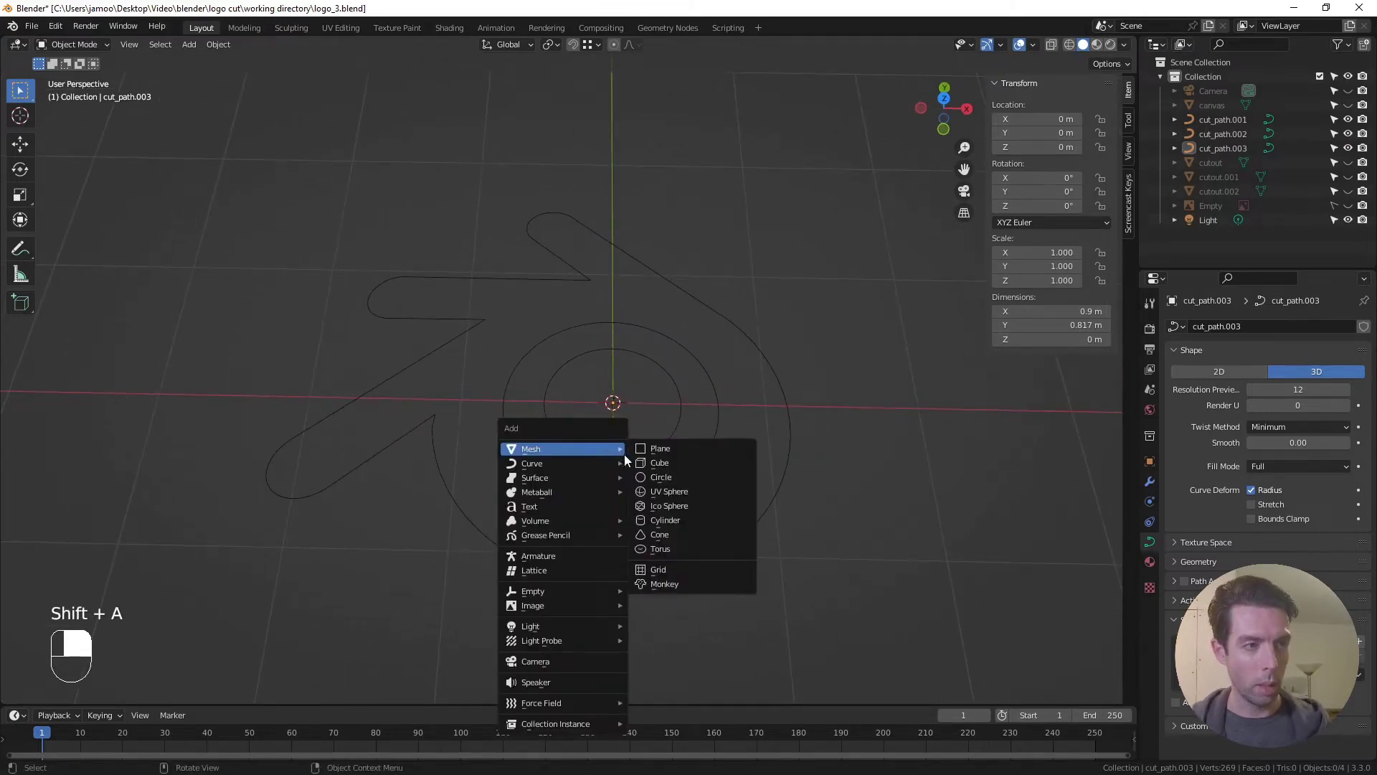
click(654, 505)
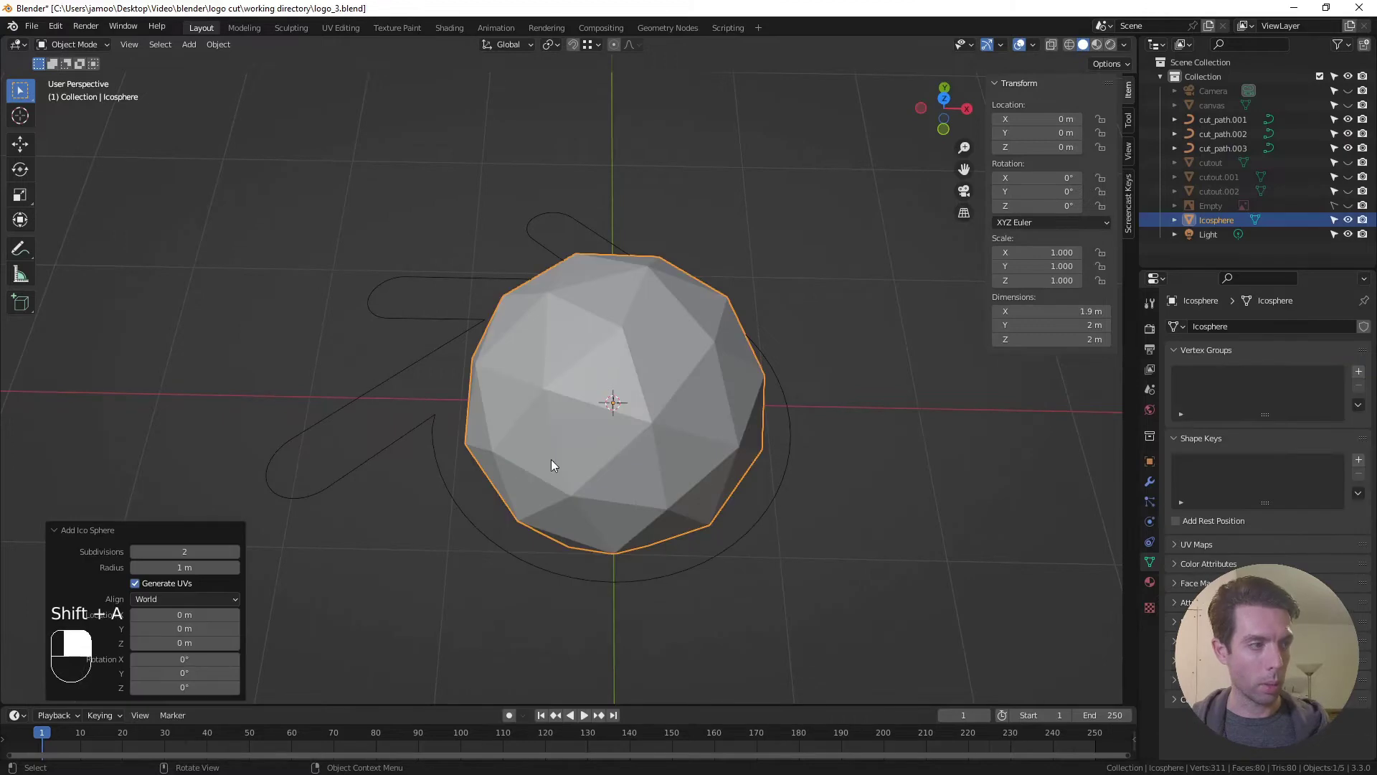
click(233, 550)
click(198, 567)
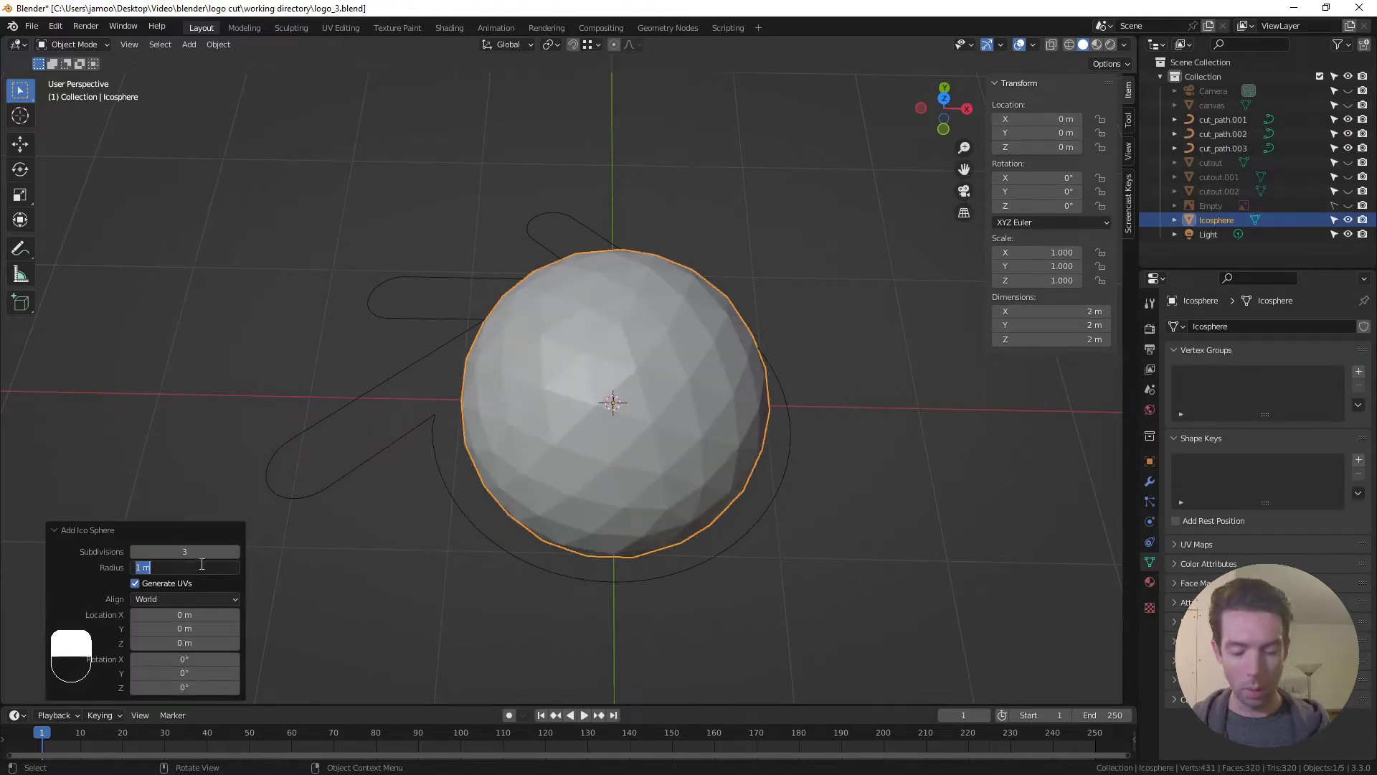
text(.01)
key(Return)
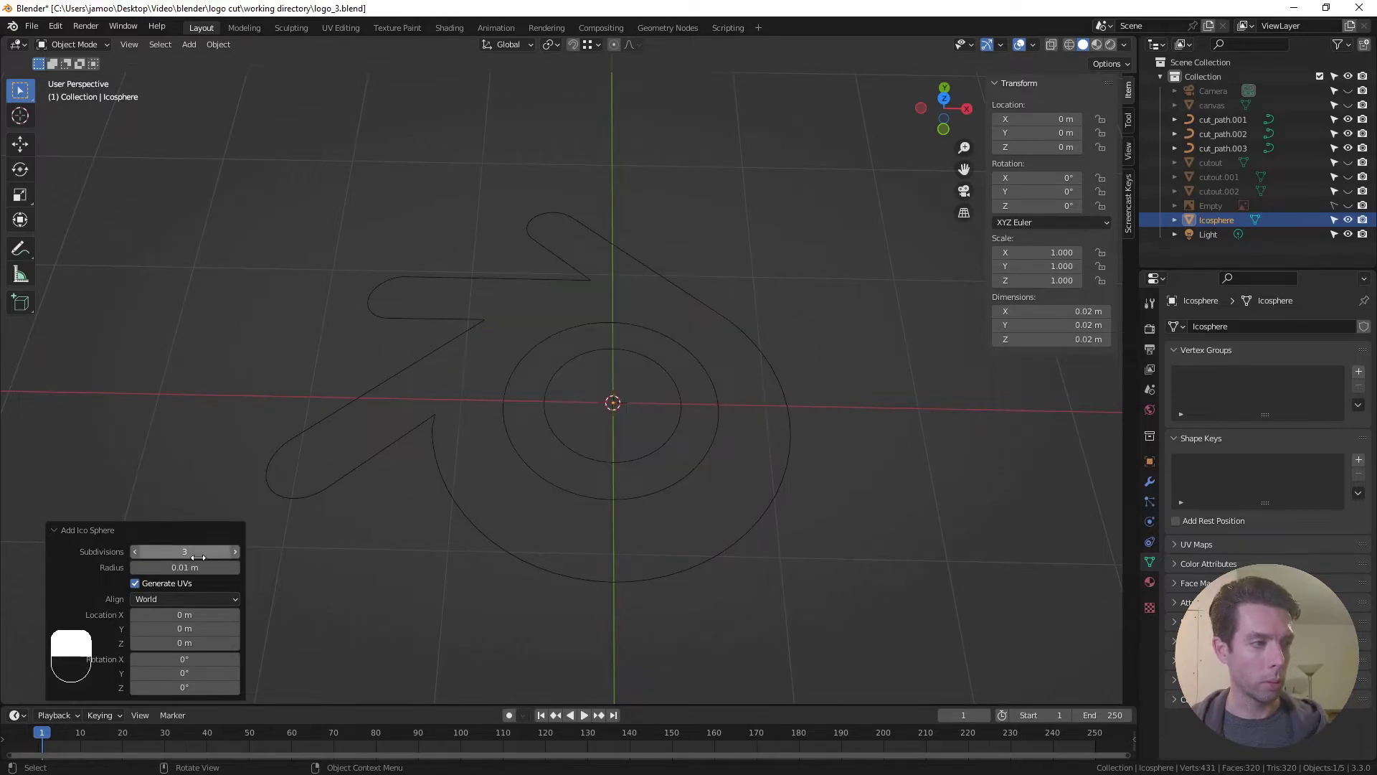
Add a Follow Path constraint to the ico sphere with cut_path.001 as its target
scroll(570, 417, up, 3)
scroll(574, 415, up, 2)
shift+middle_drag(750, 461, 661, 365)
scroll(673, 427, up, 3)
scroll(703, 432, down, 6)
scroll(667, 364, down, 2)
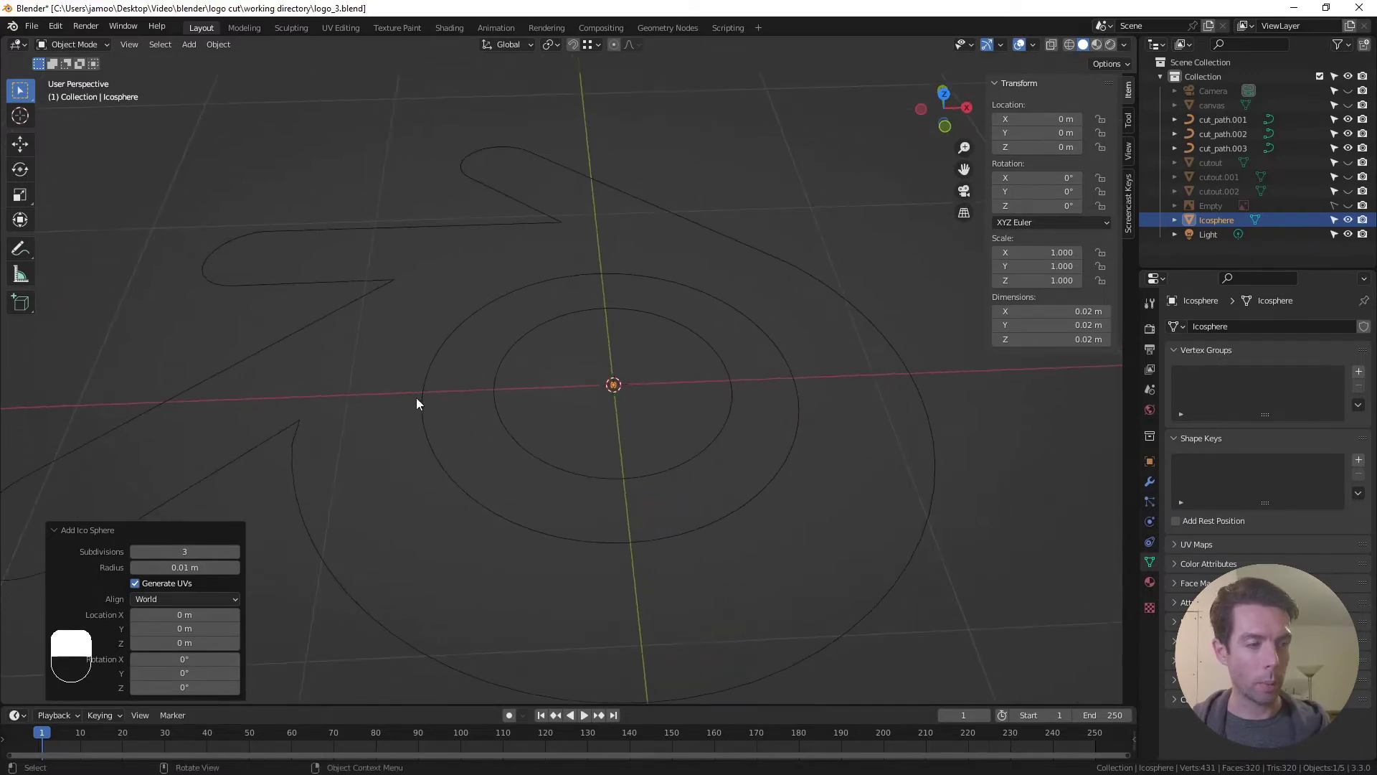
click(1151, 546)
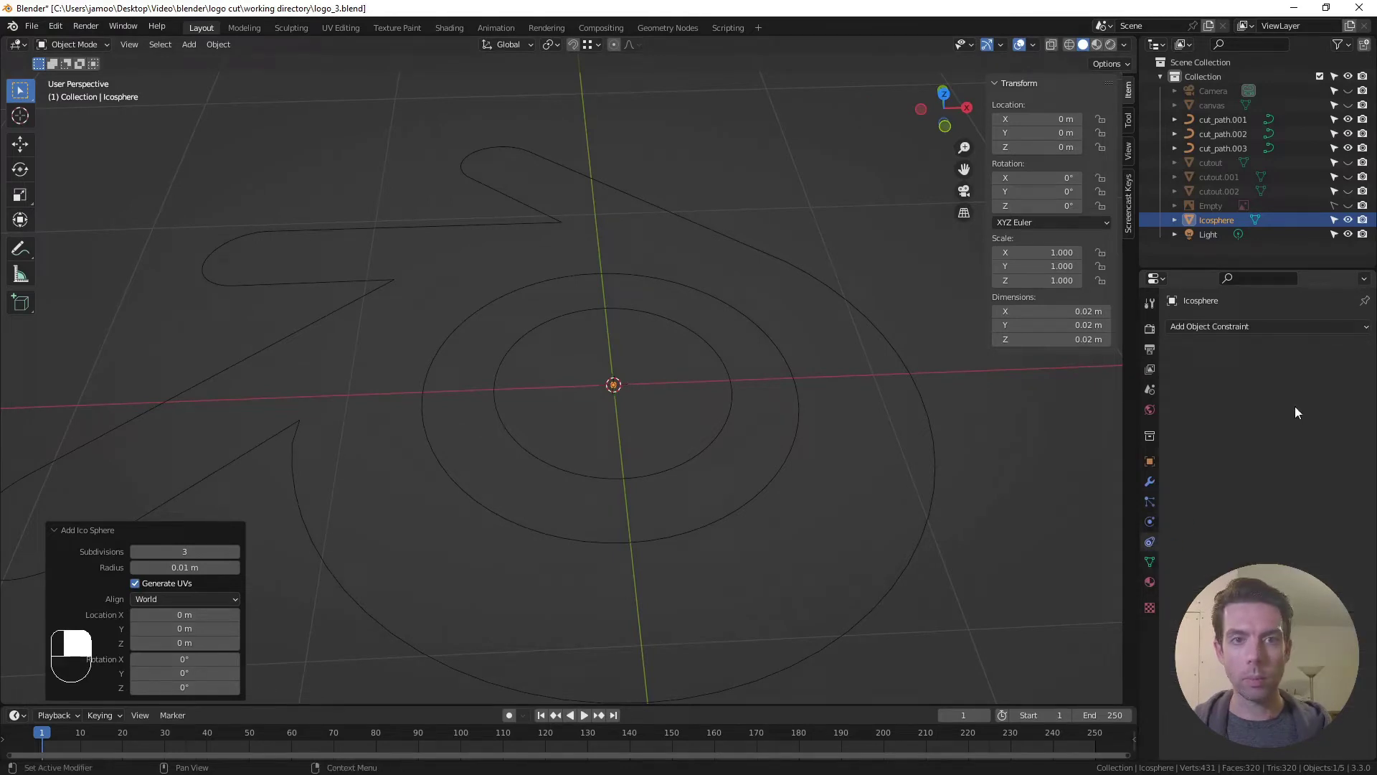
click(1268, 327)
click(1326, 429)
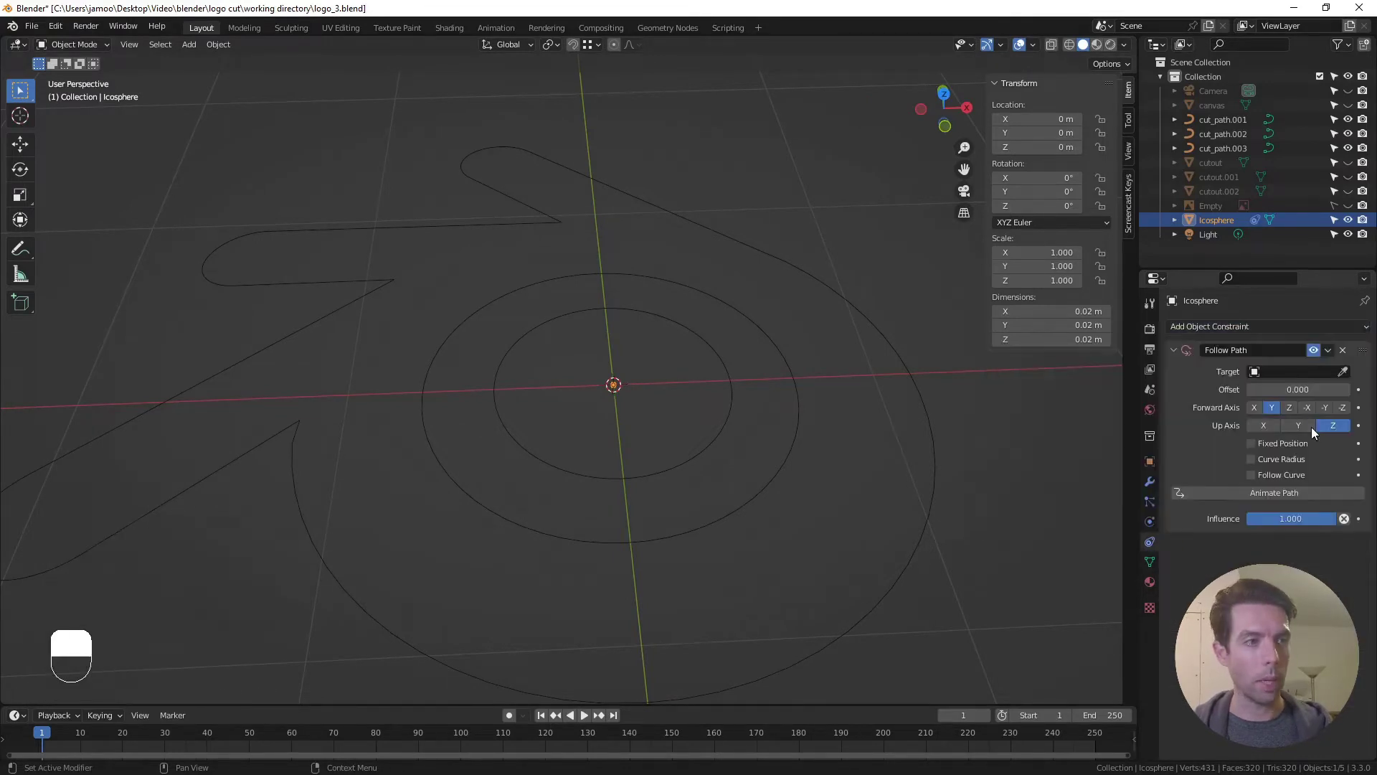
click(1281, 373)
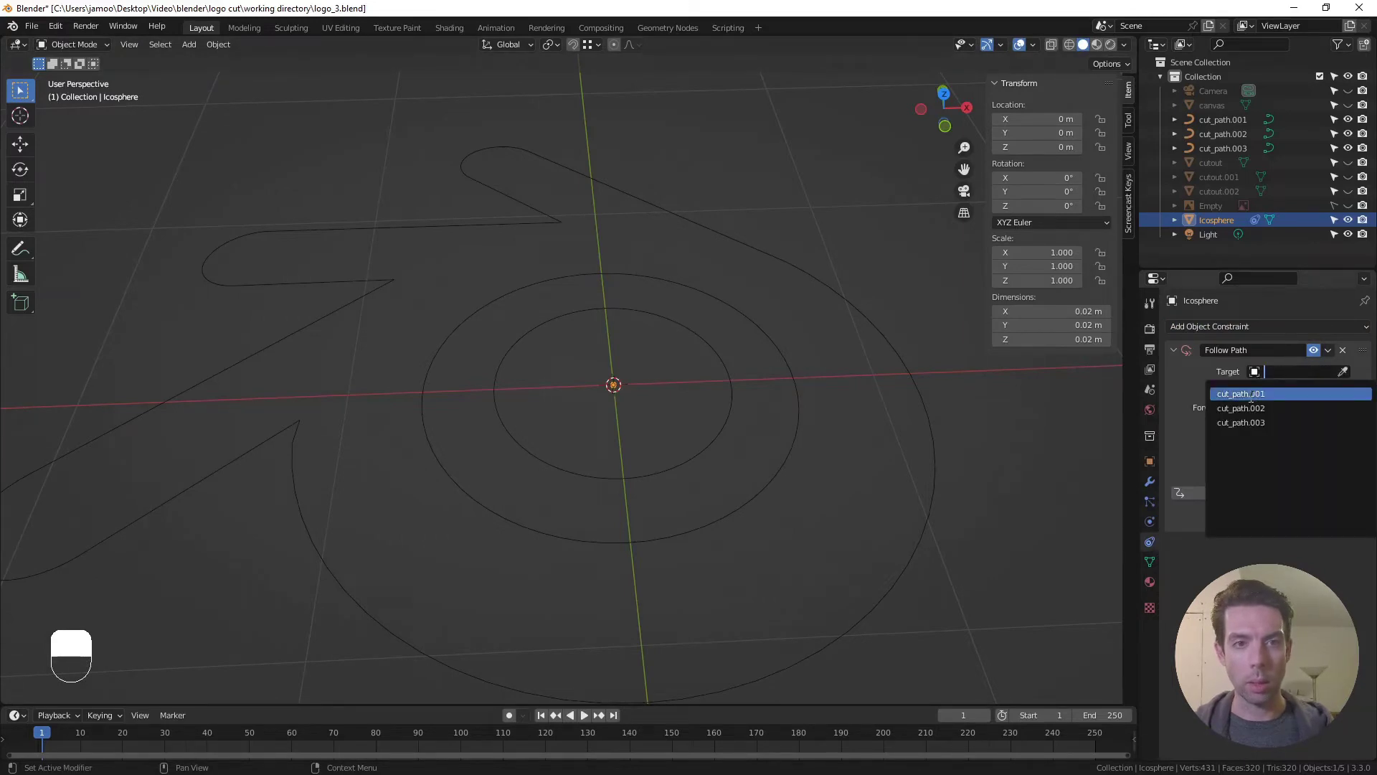
click(1251, 395)
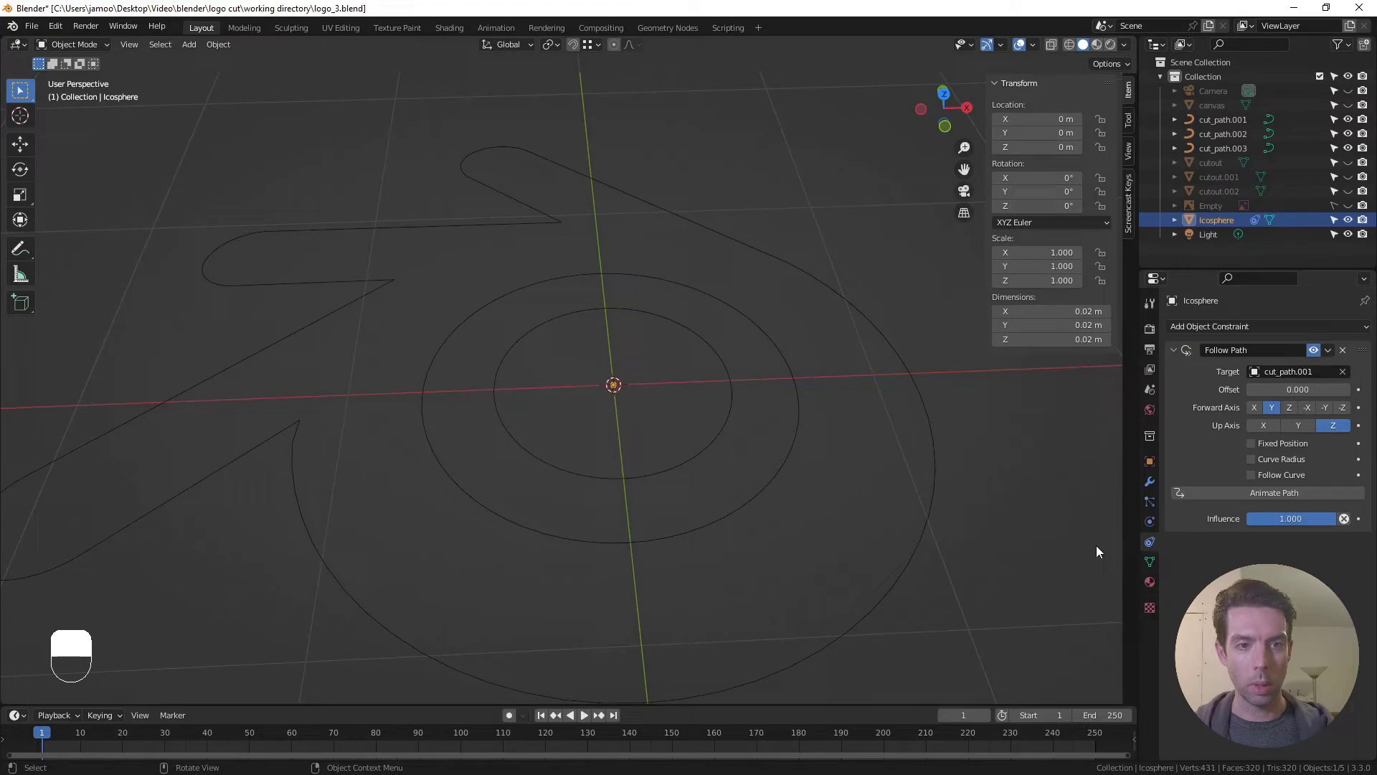
Enable Path Animation on the outer outline curve cut_path.001
click(295, 515)
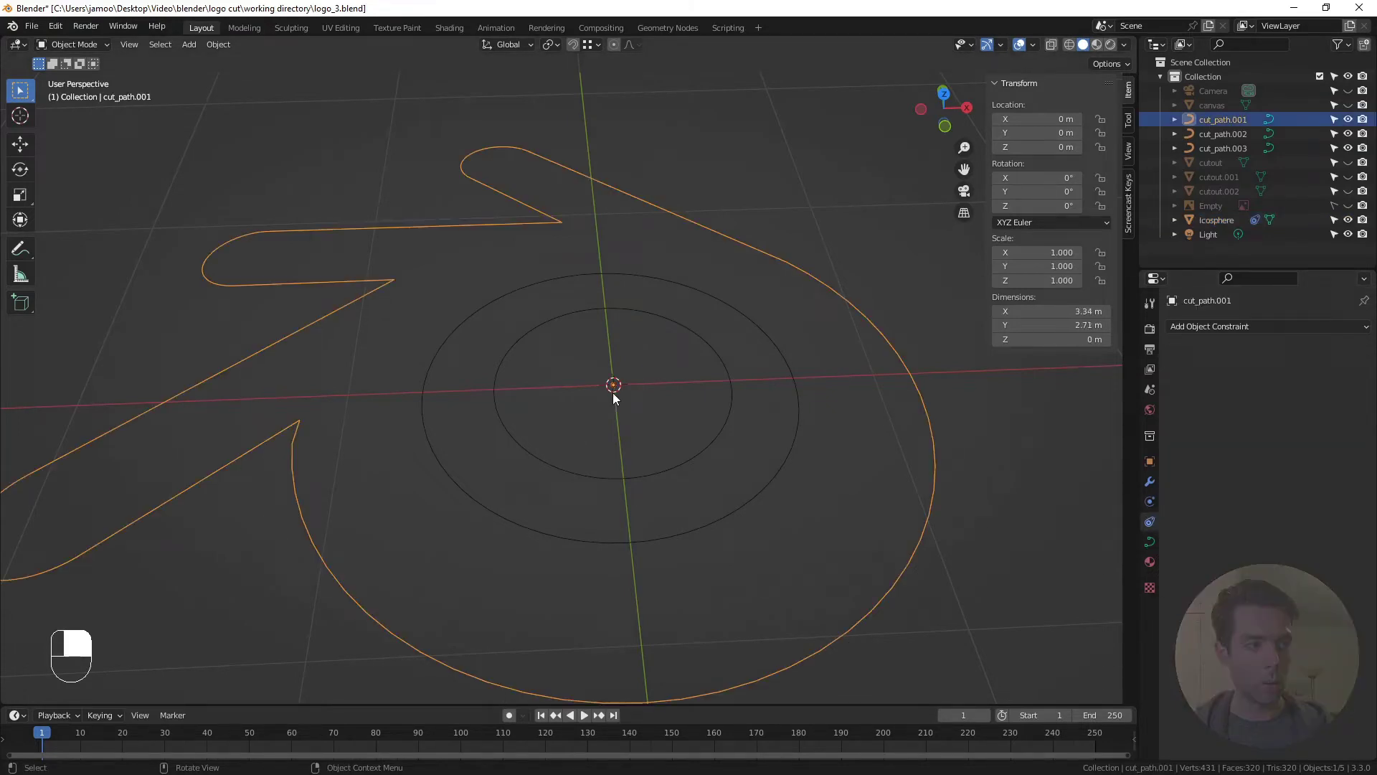
click(1149, 542)
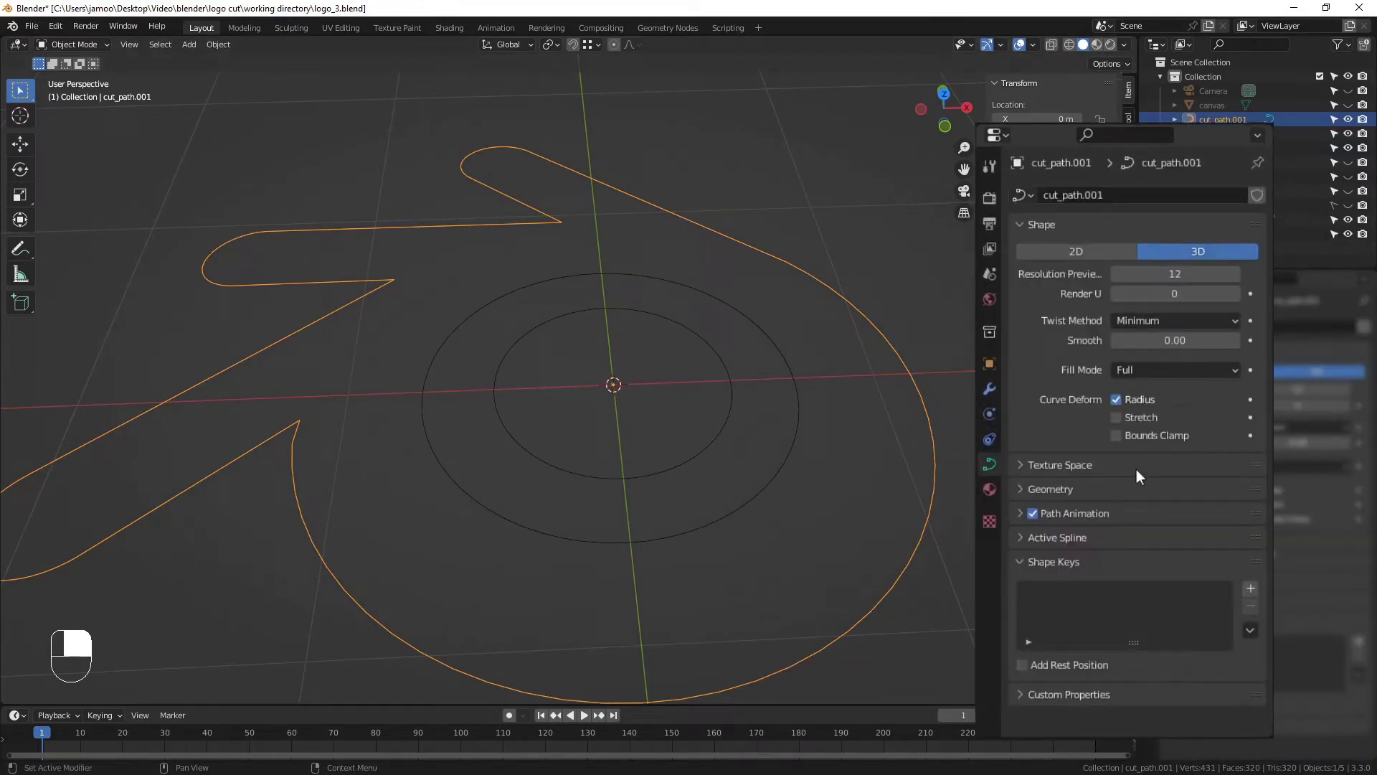
click(1033, 514)
click(1035, 515)
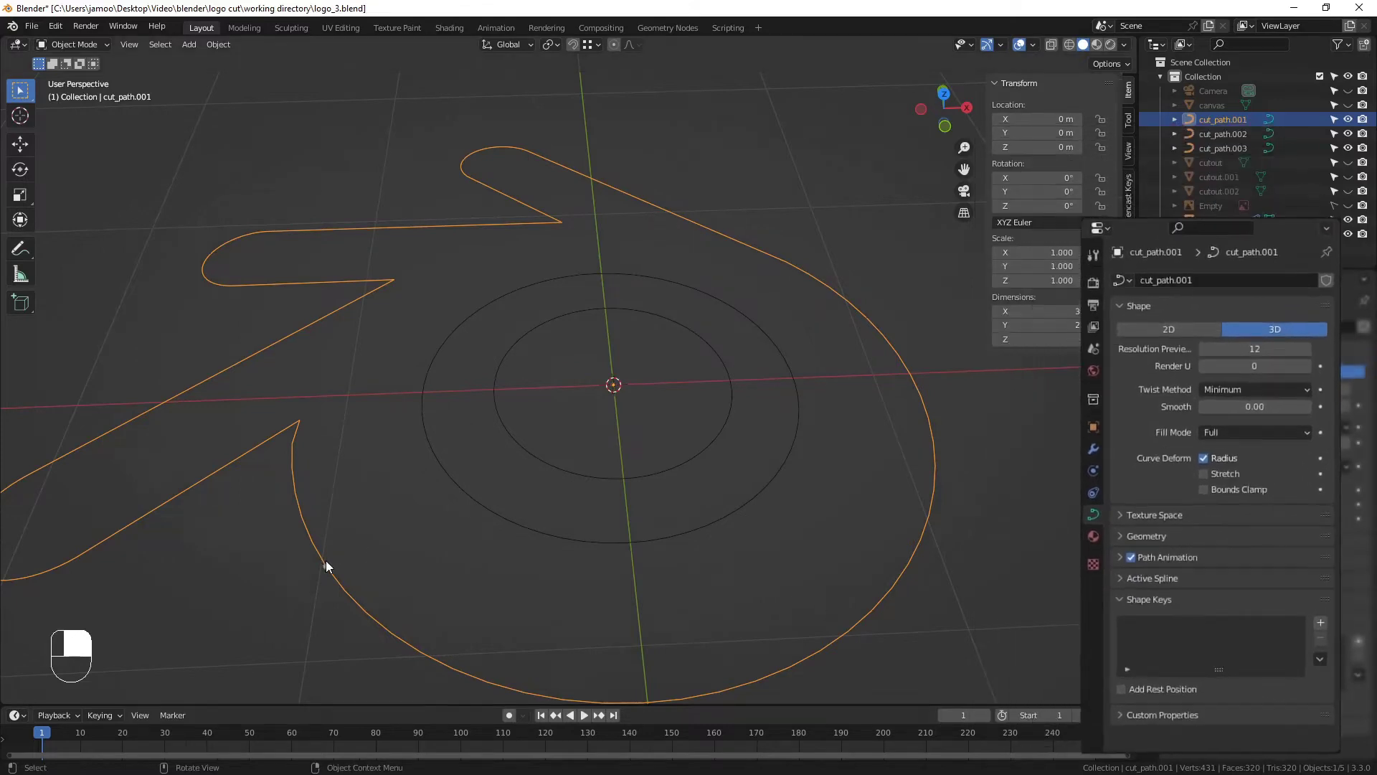
Move the ico sphere along the outline by varying its Follow Path offset through 100.8 and 150.9, and set the offset to 50
click(325, 563)
middle_drag(381, 561, 403, 547)
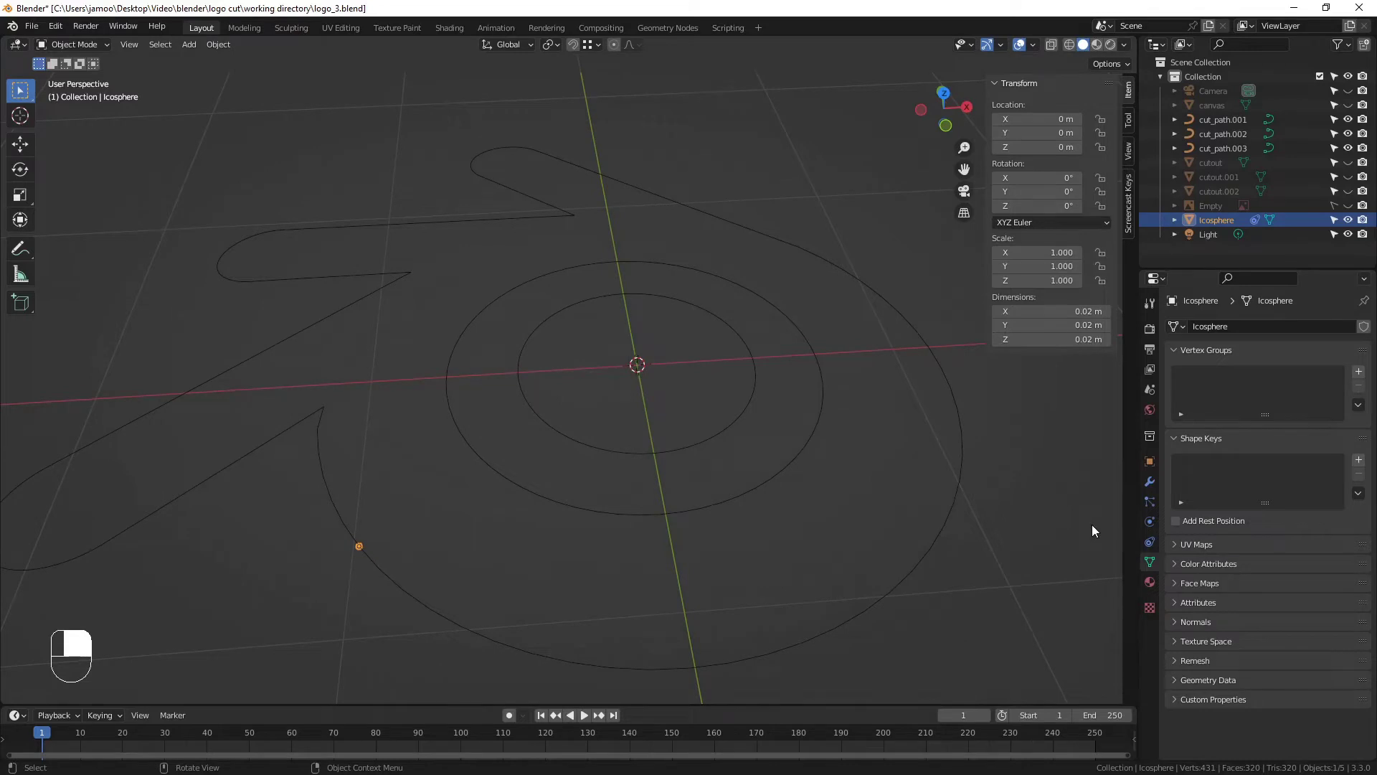
click(1151, 543)
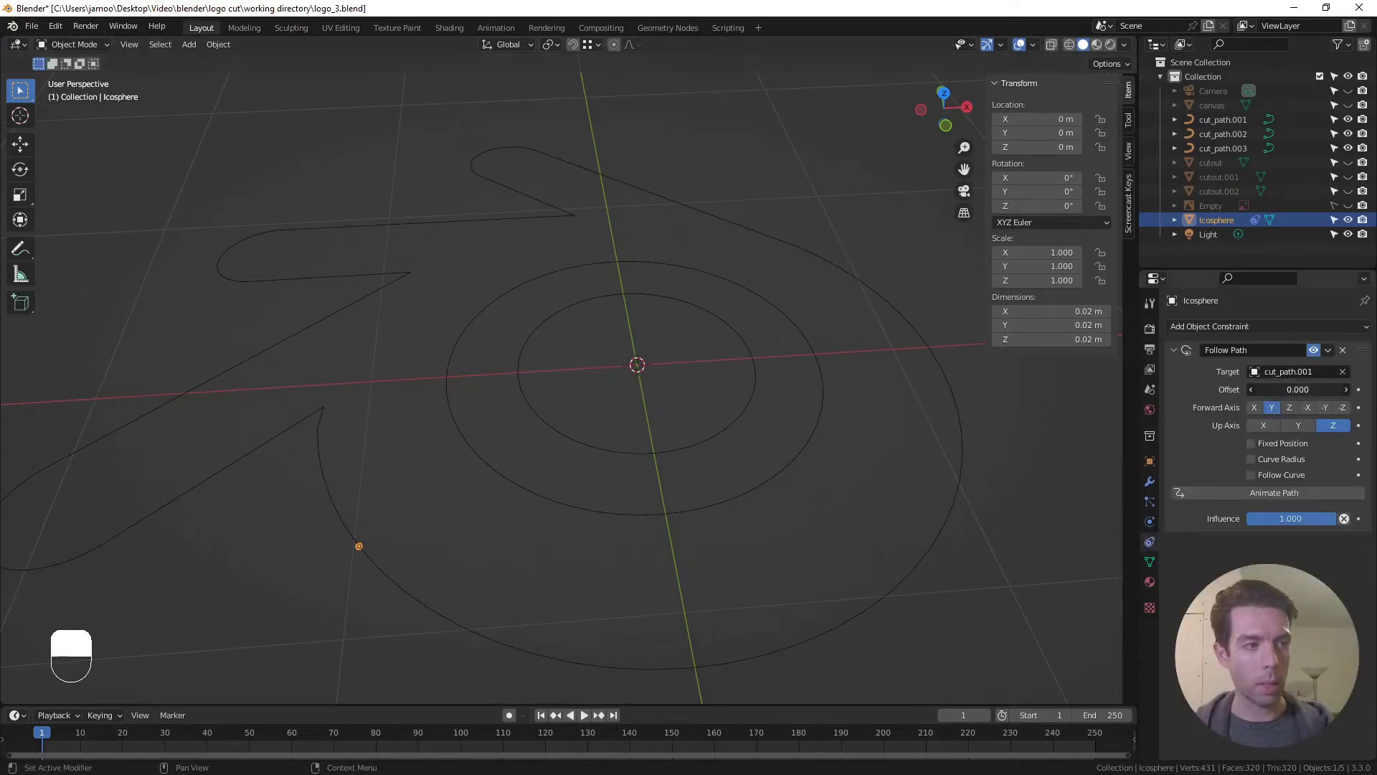
drag(1299, 390, 1348, 389)
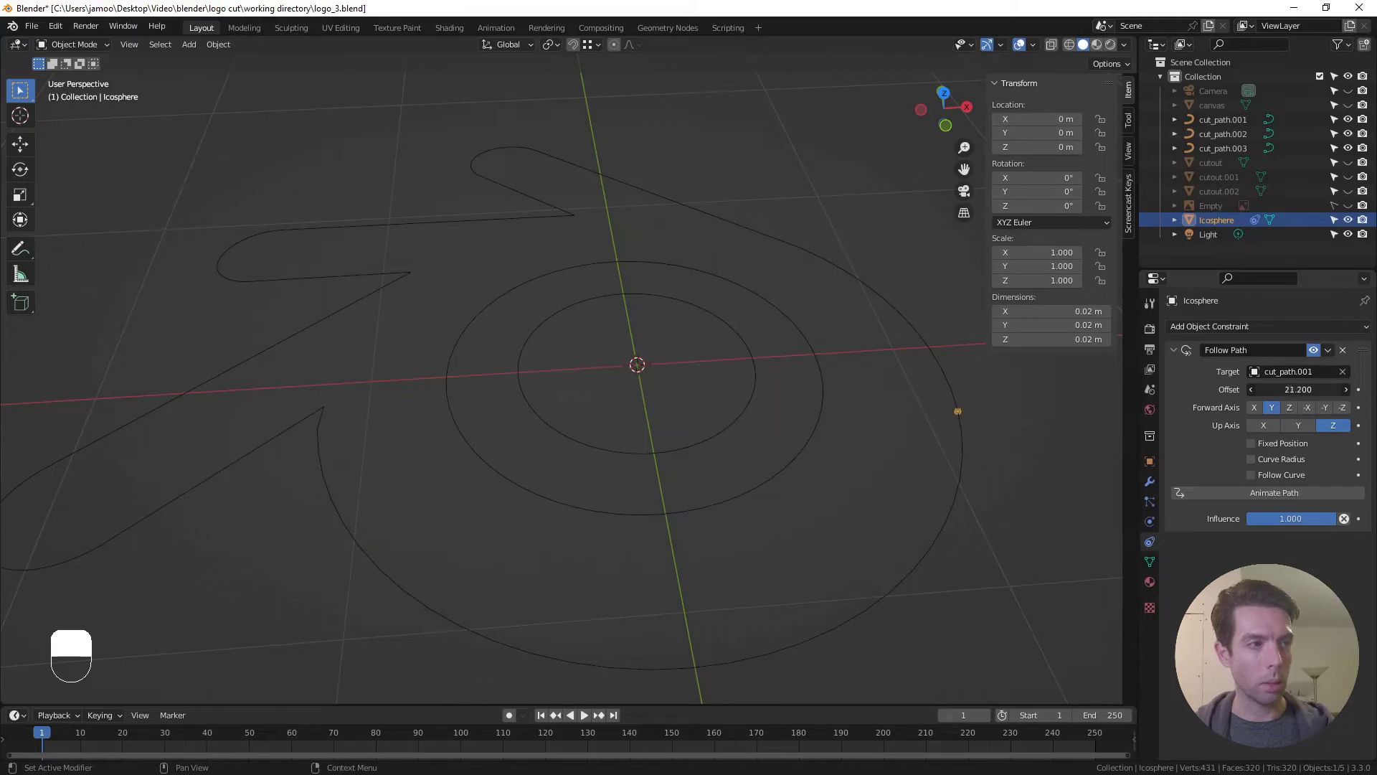
mouse_move(1349, 389)
mouse_down()
mouse_move(1370, 389)
mouse_move(1358, 389)
mouse_up()
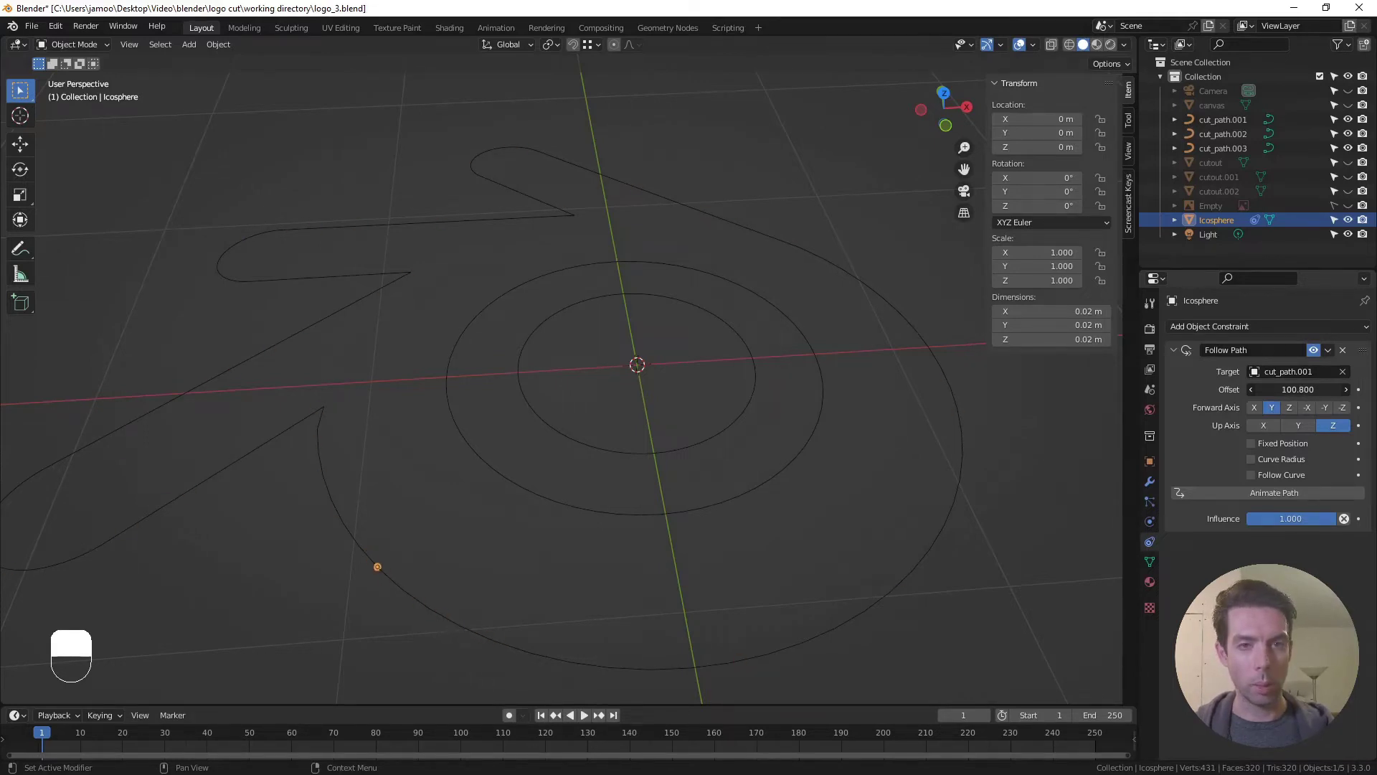
click(1292, 389)
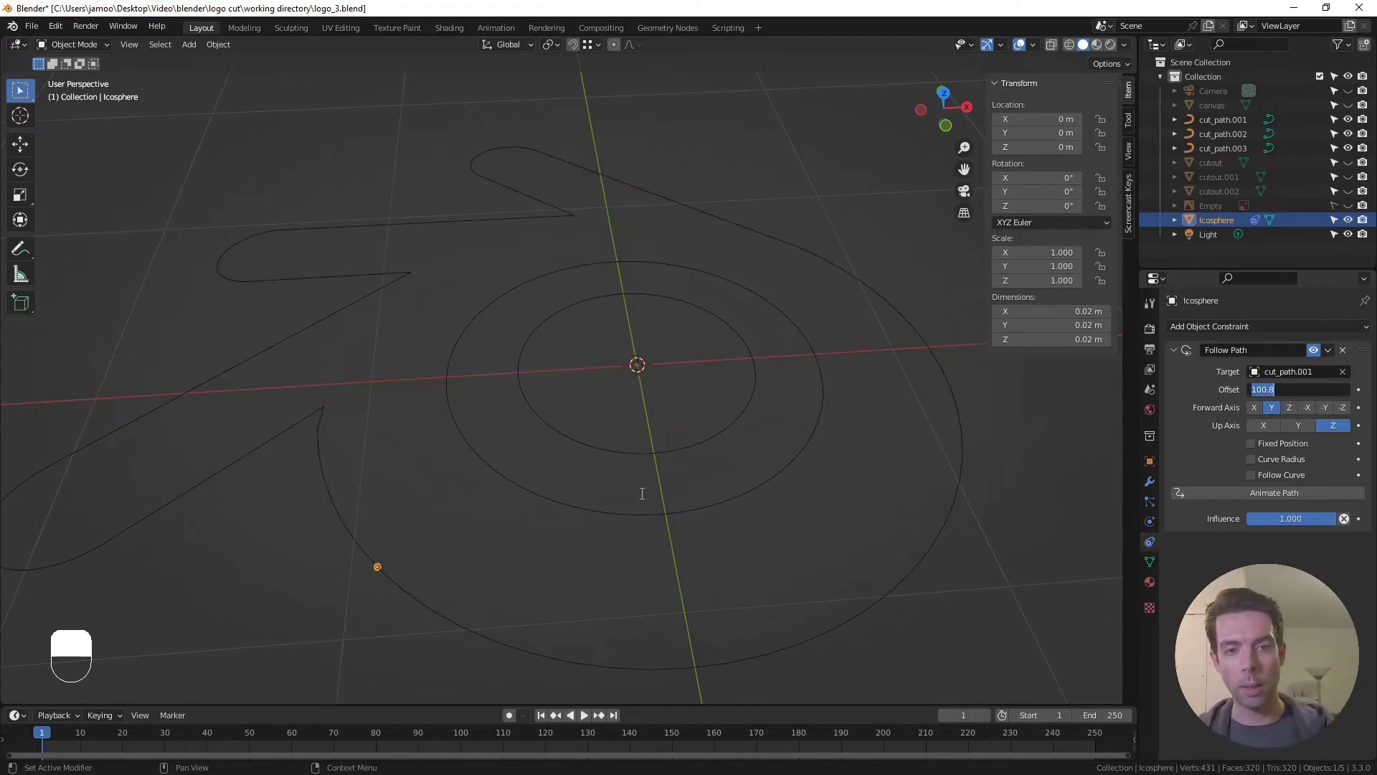
click(1270, 389)
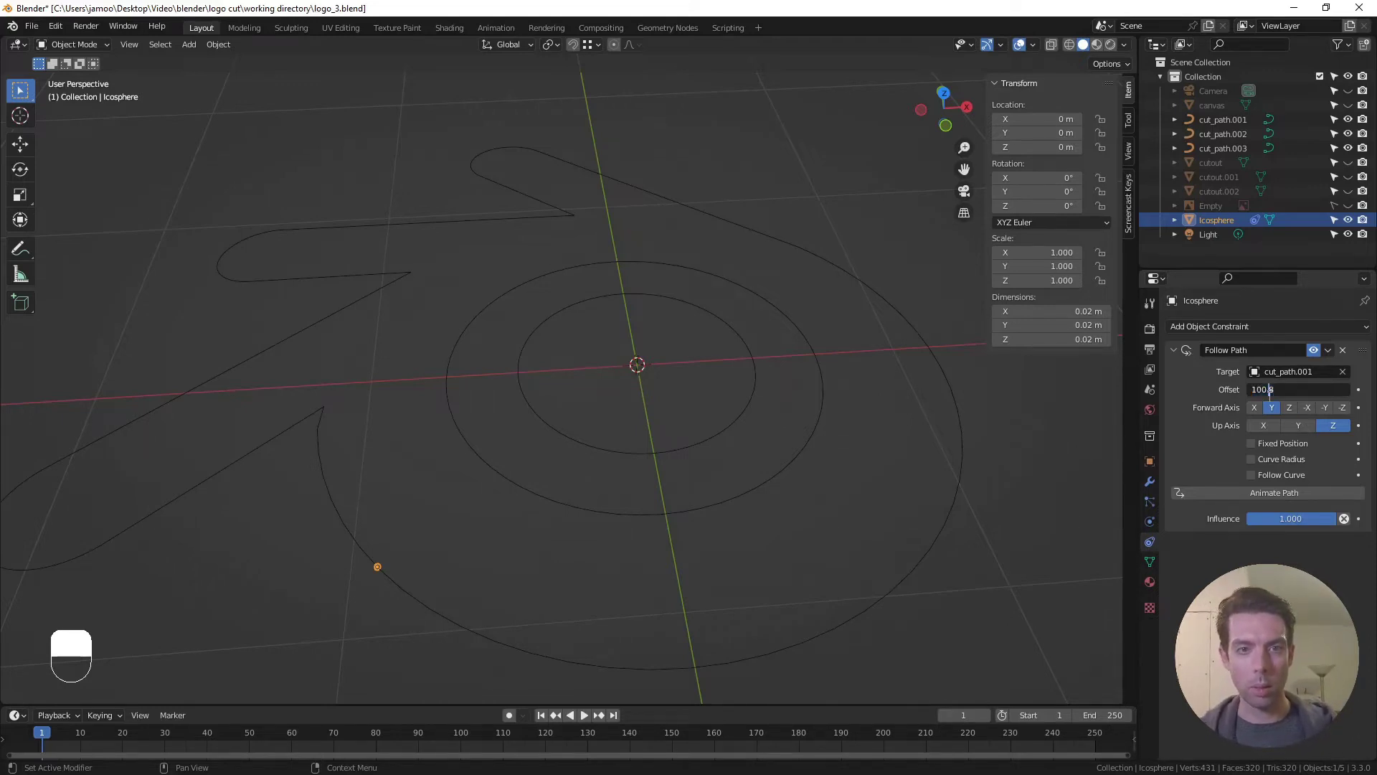
click(1216, 394)
drag(1259, 391, 1342, 391)
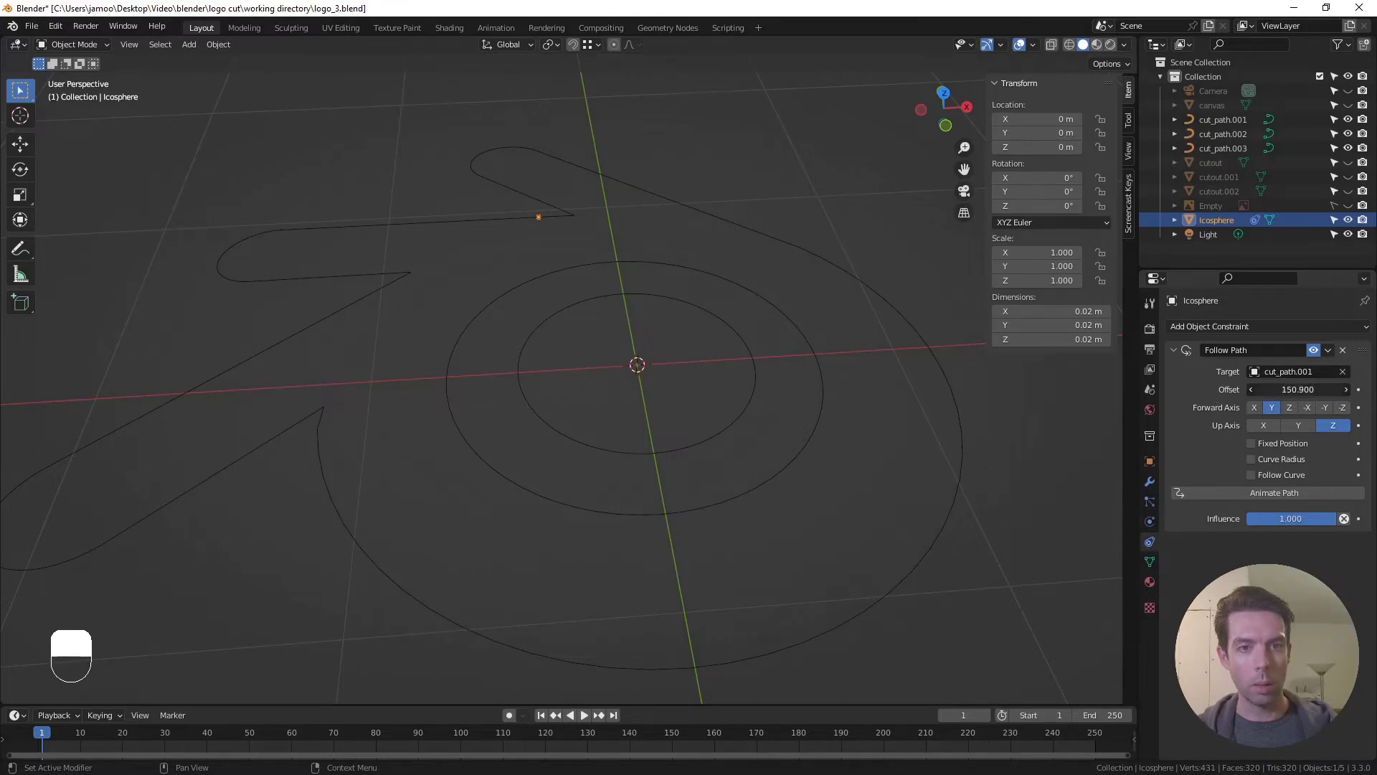
drag(1264, 389, 1252, 389)
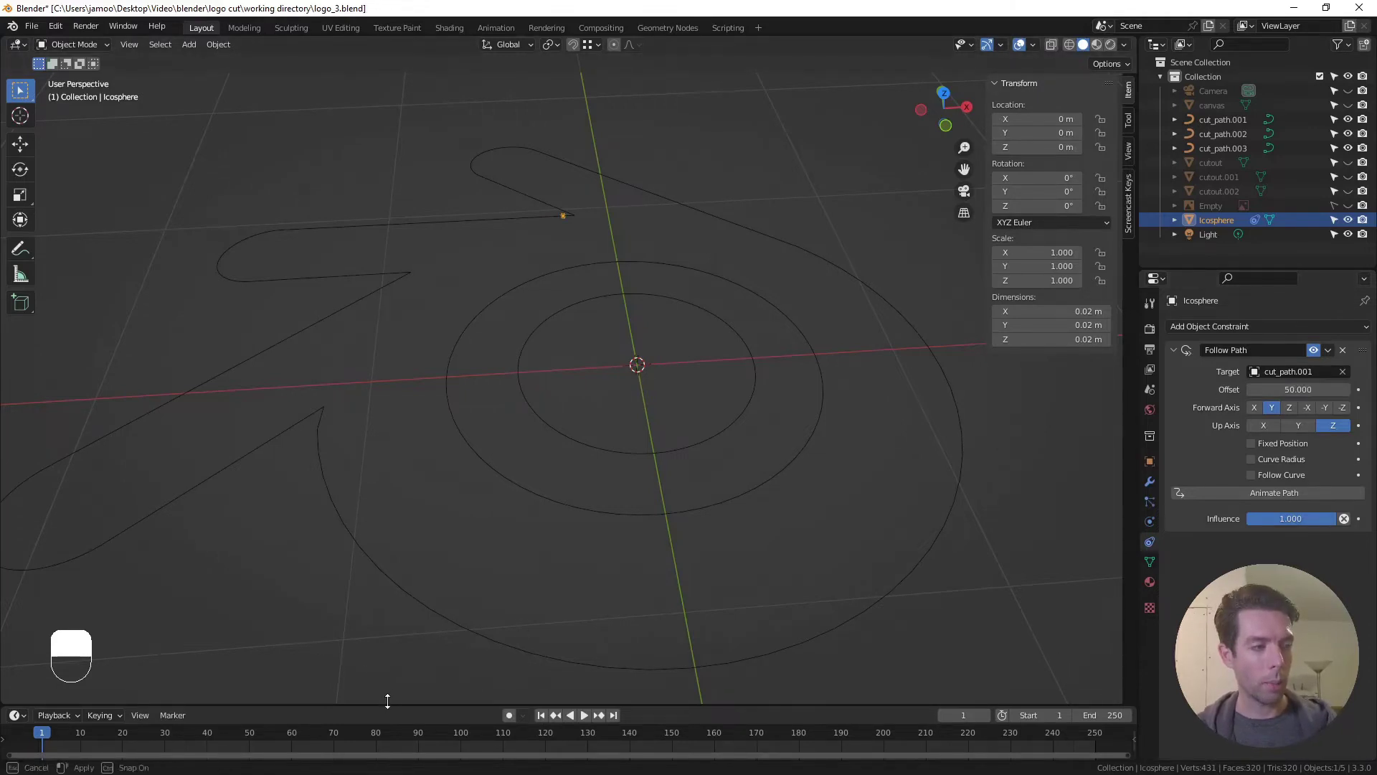
Enlarge the timeline, move to frame 30 and set the animation's end frame to 400
drag(386, 704, 390, 672)
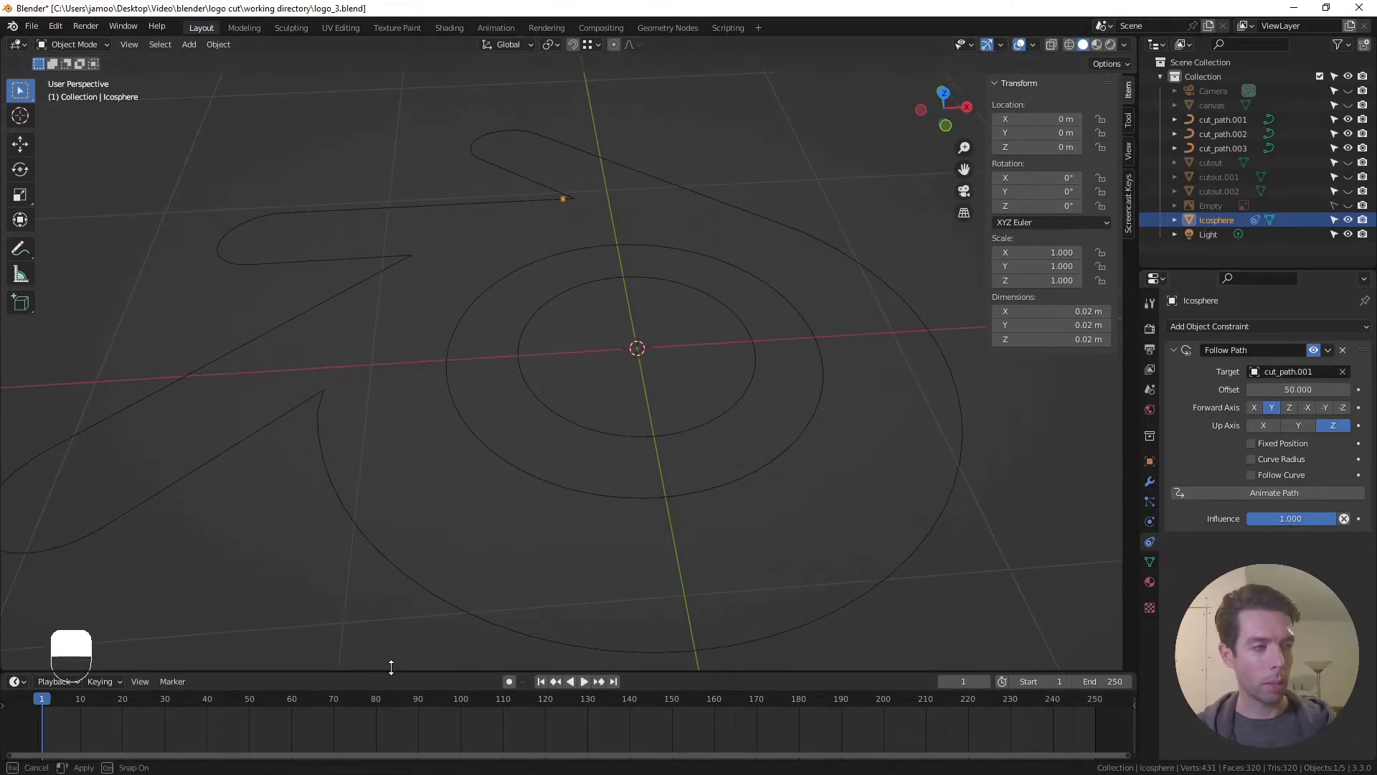
click(163, 700)
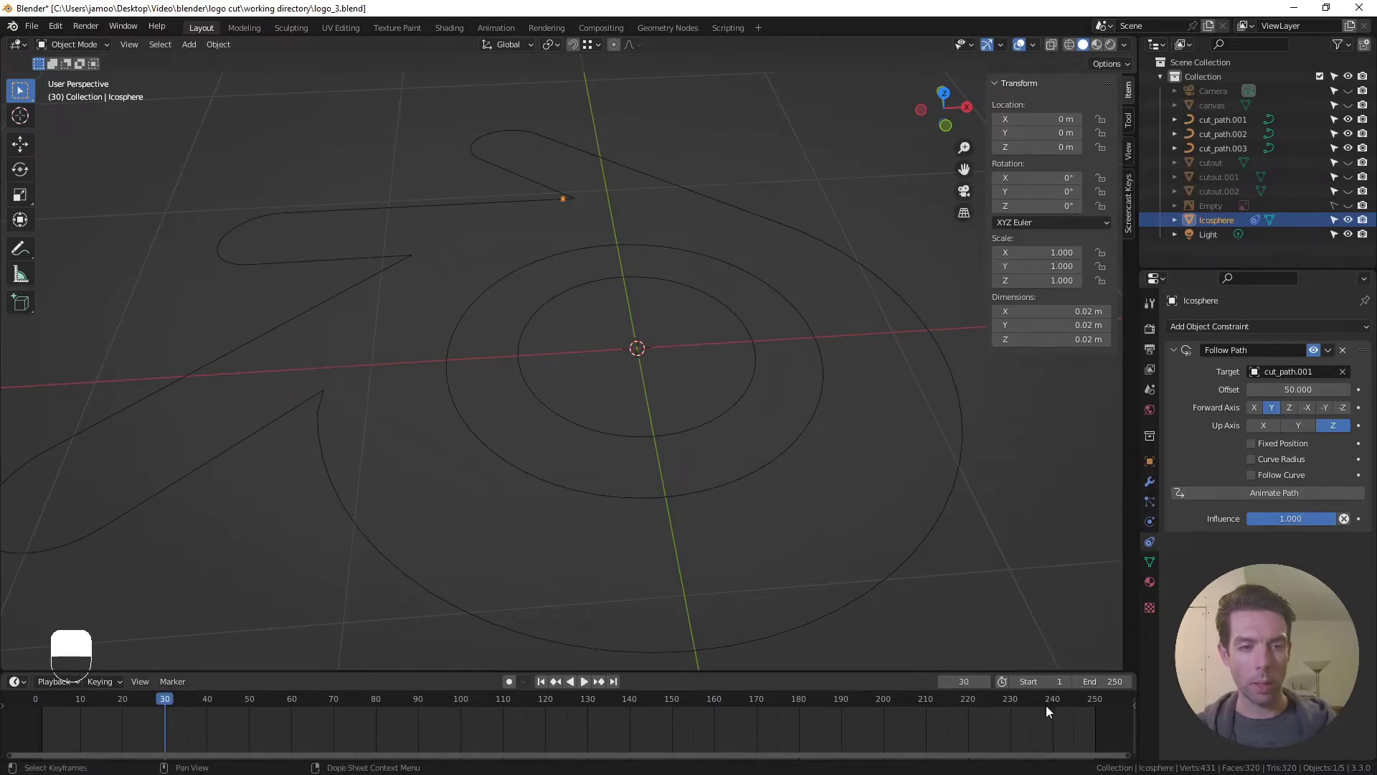
scroll(1046, 711, down, 3)
click(1106, 682)
text(400)
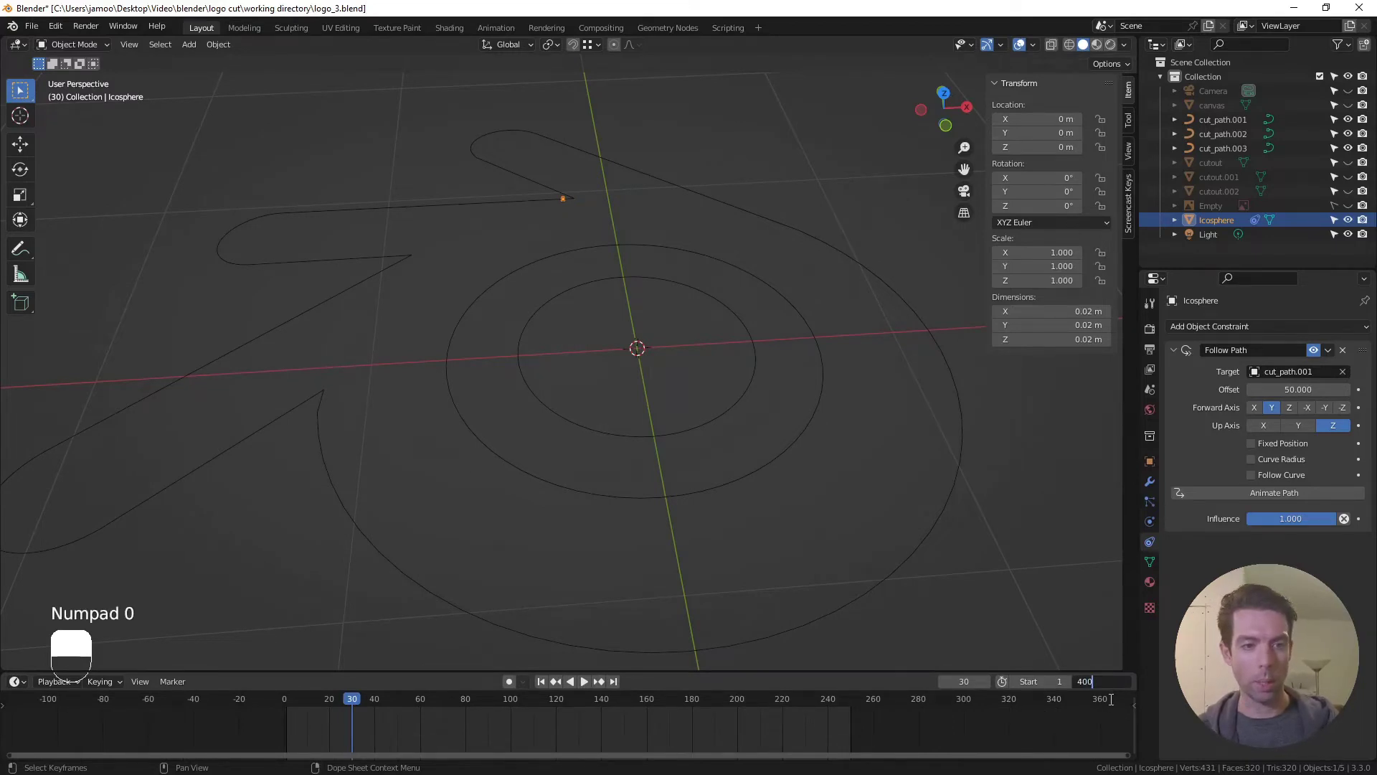
key(Return)
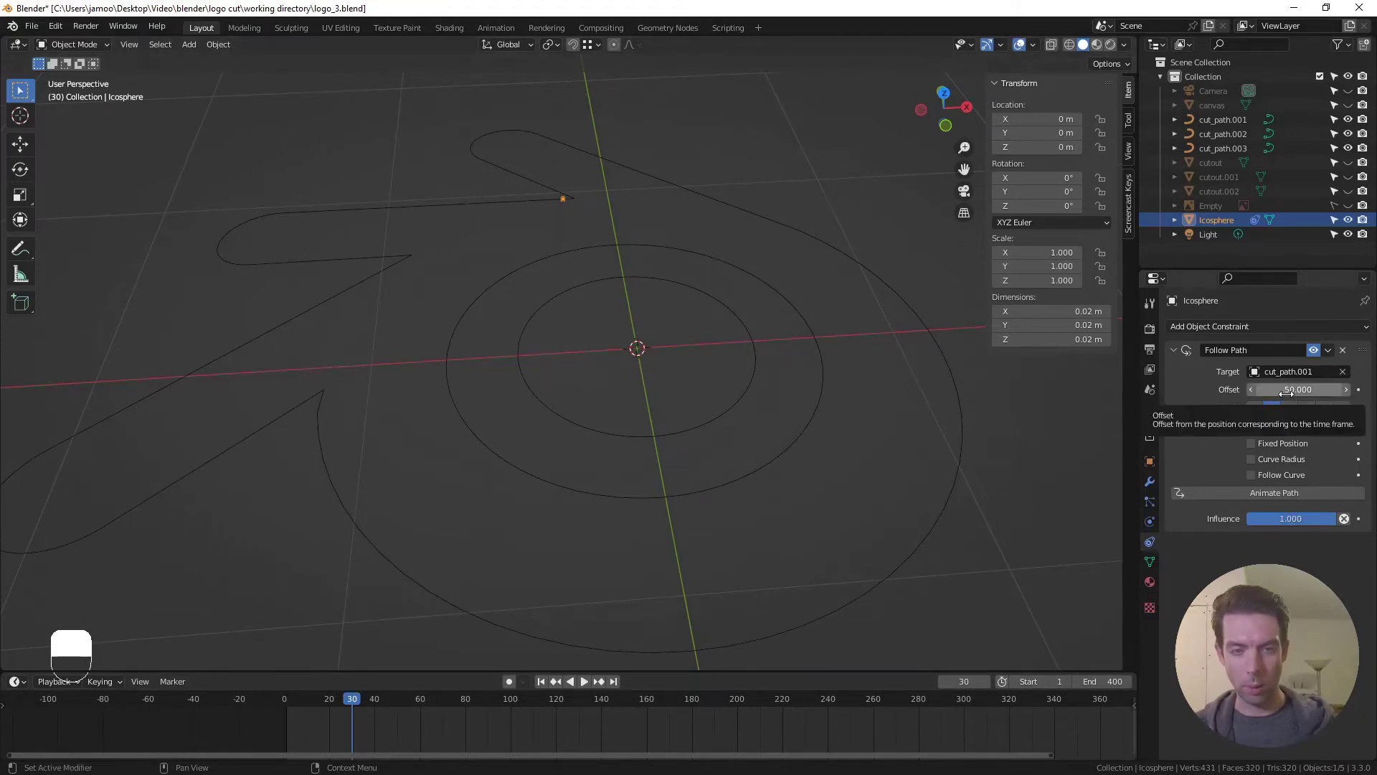
Keyframe the ico sphere's Follow Path offset at 50 on frame 30 and at 100 on frame 330
key(i)
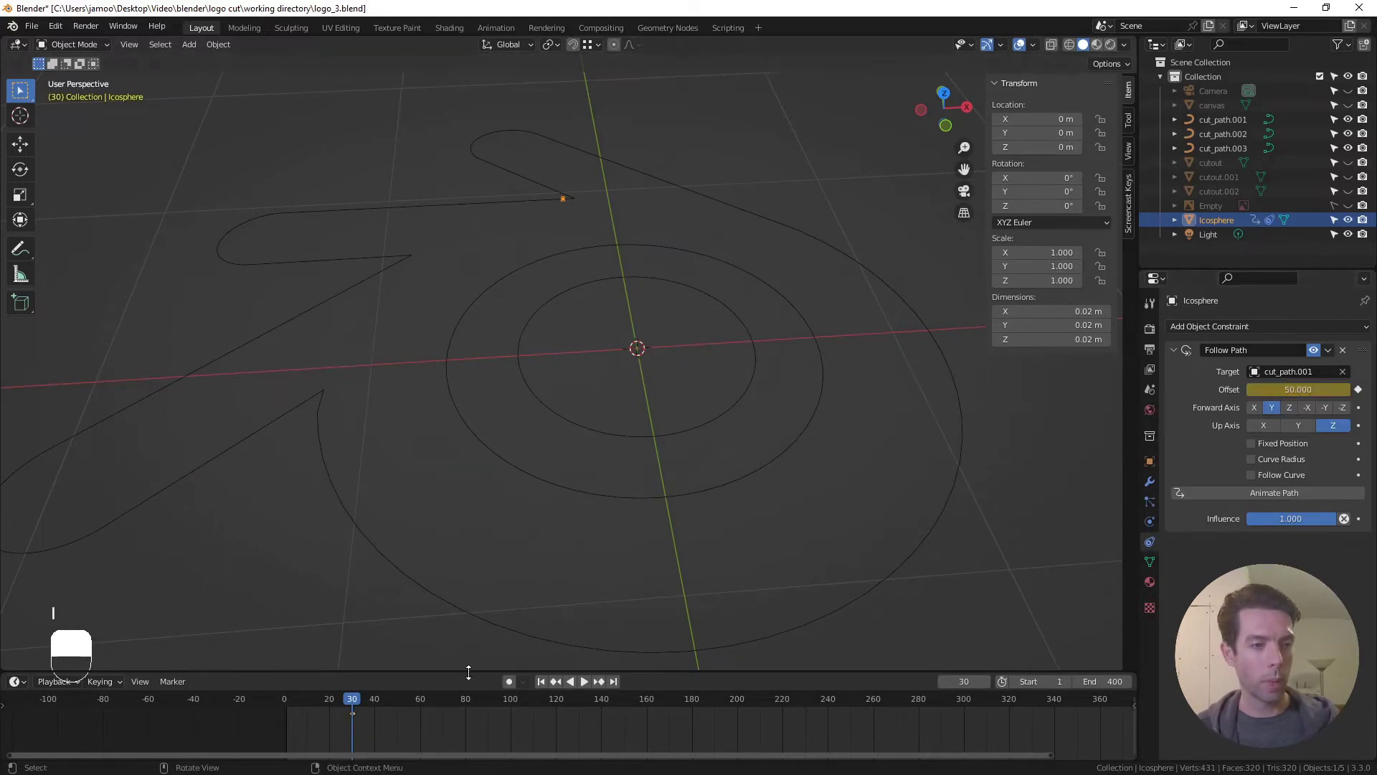
click(964, 681)
text(330)
key(Return)
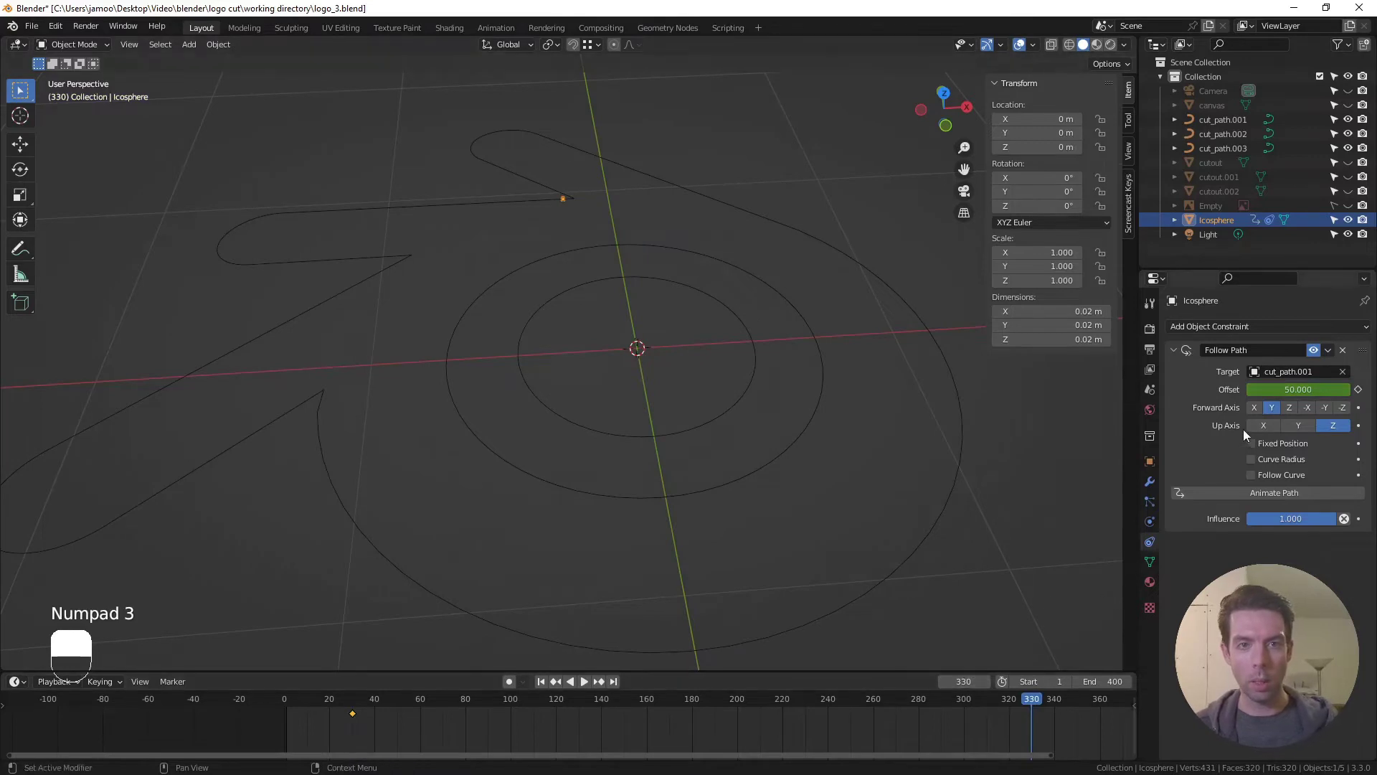
click(1272, 389)
text(100)
key(Return)
key(i)
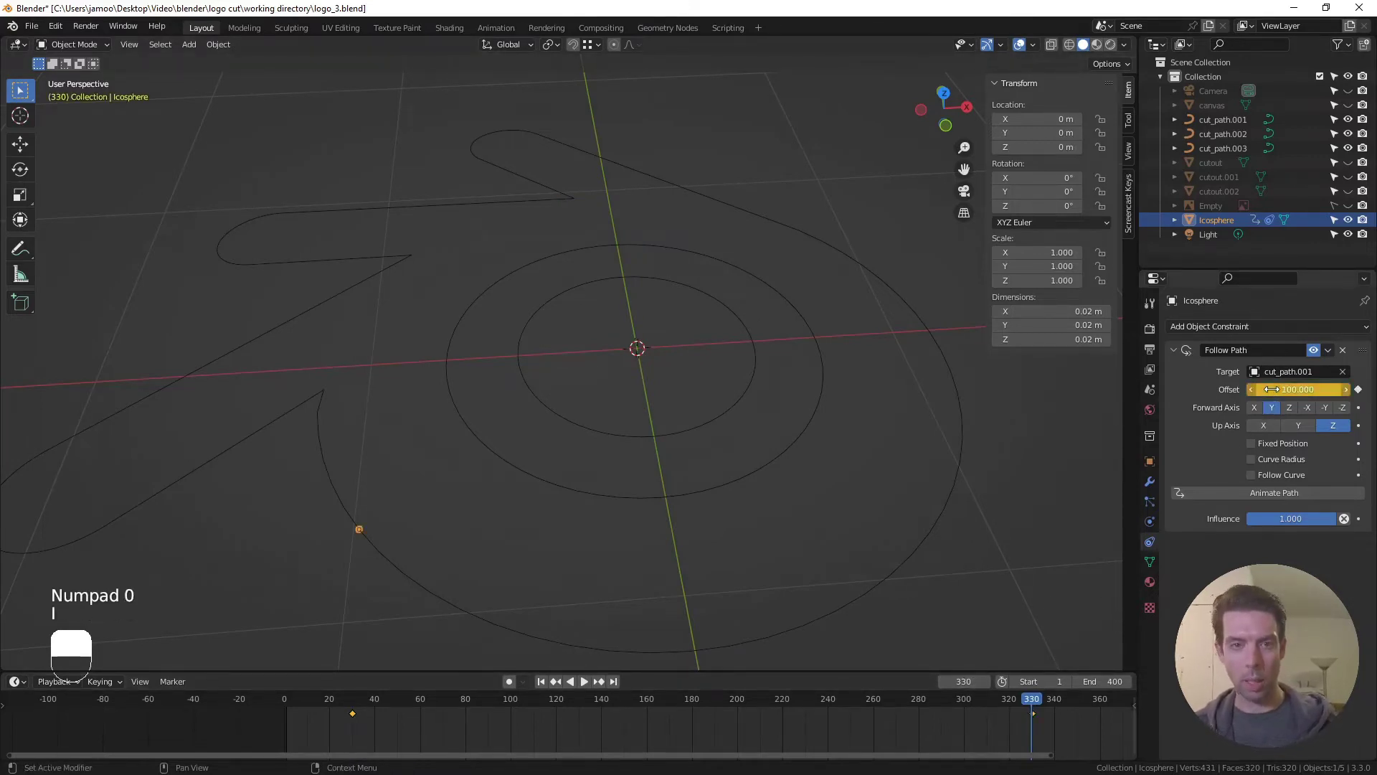
Play the animation to check the ico sphere's movement along the outer outline
middle_drag(430, 498, 531, 476)
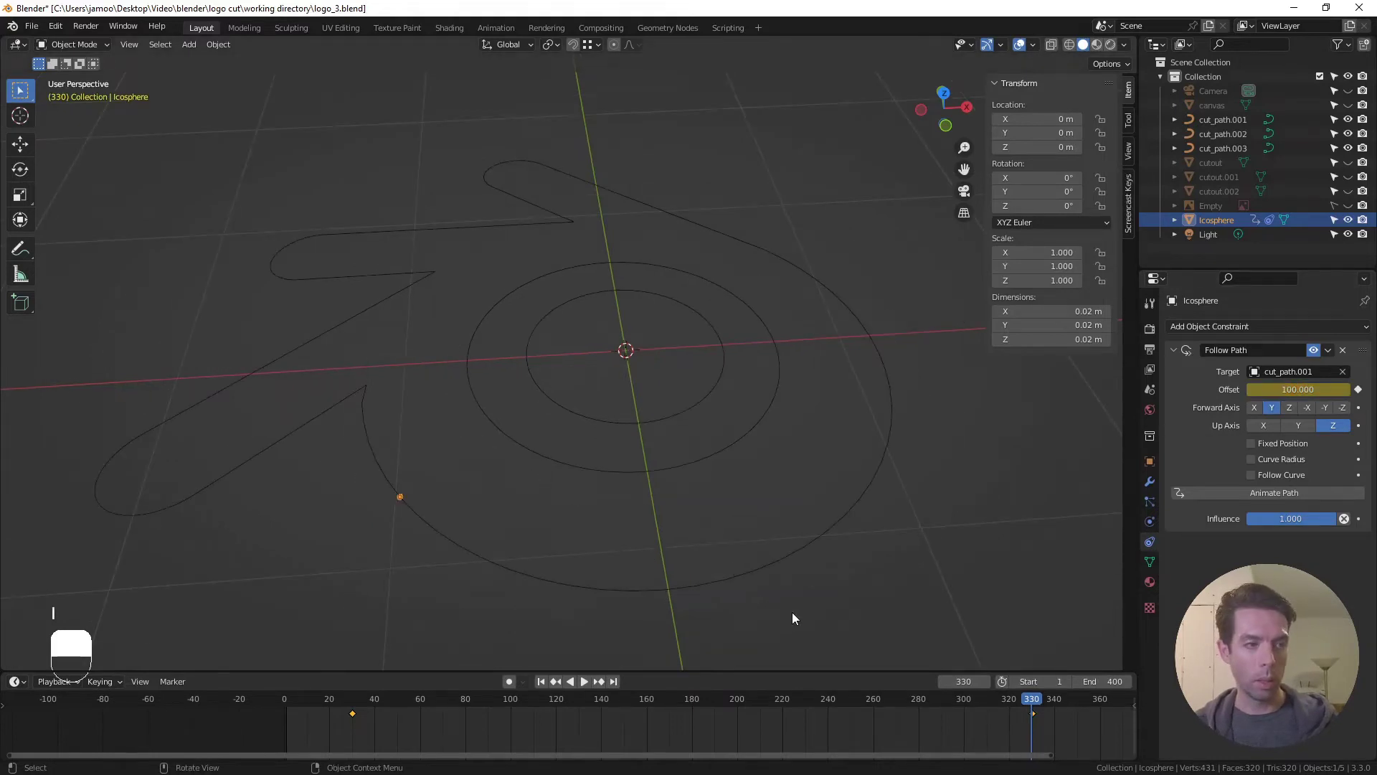
click(351, 708)
key(space)
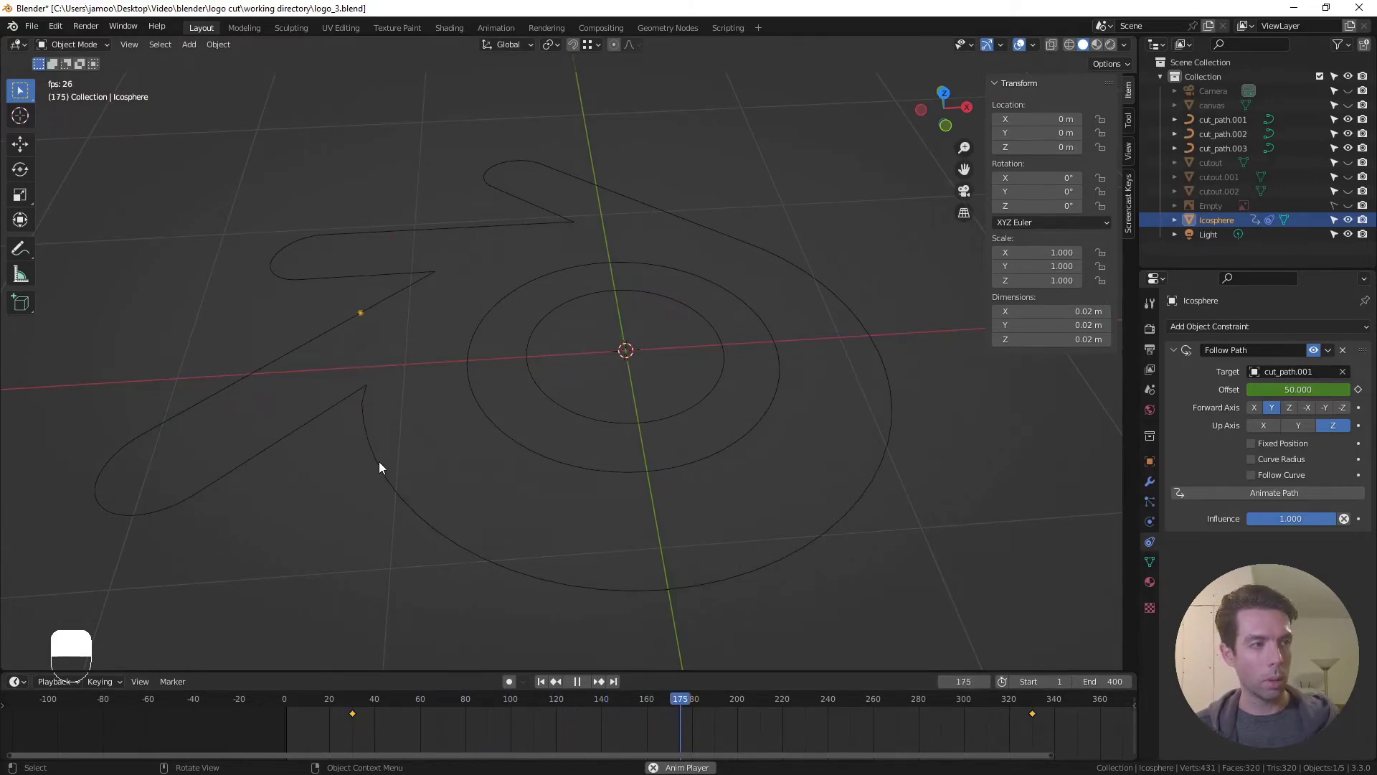
middle_drag(478, 387, 553, 373)
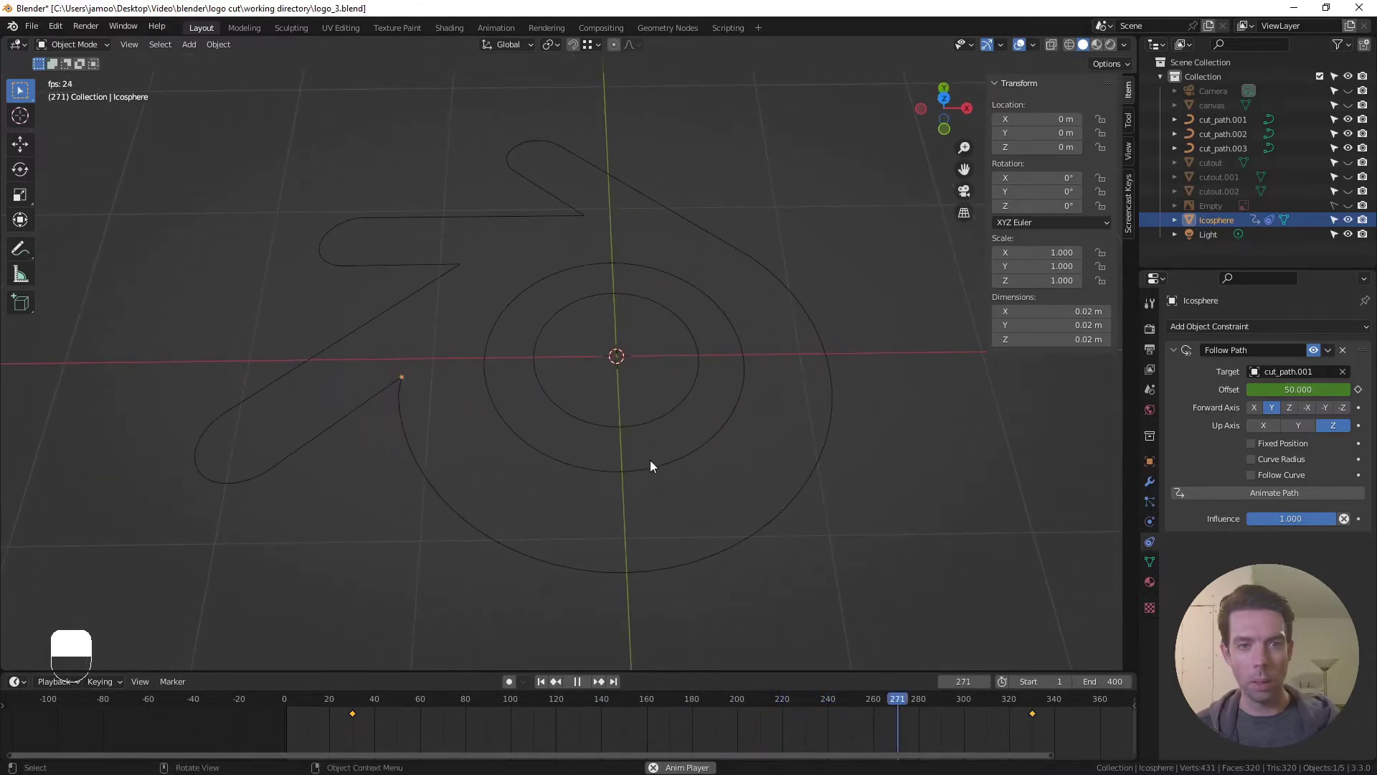
Stop playback, add an emitter particle system to the ico sphere and name its particle settings spark_settings
click(1149, 501)
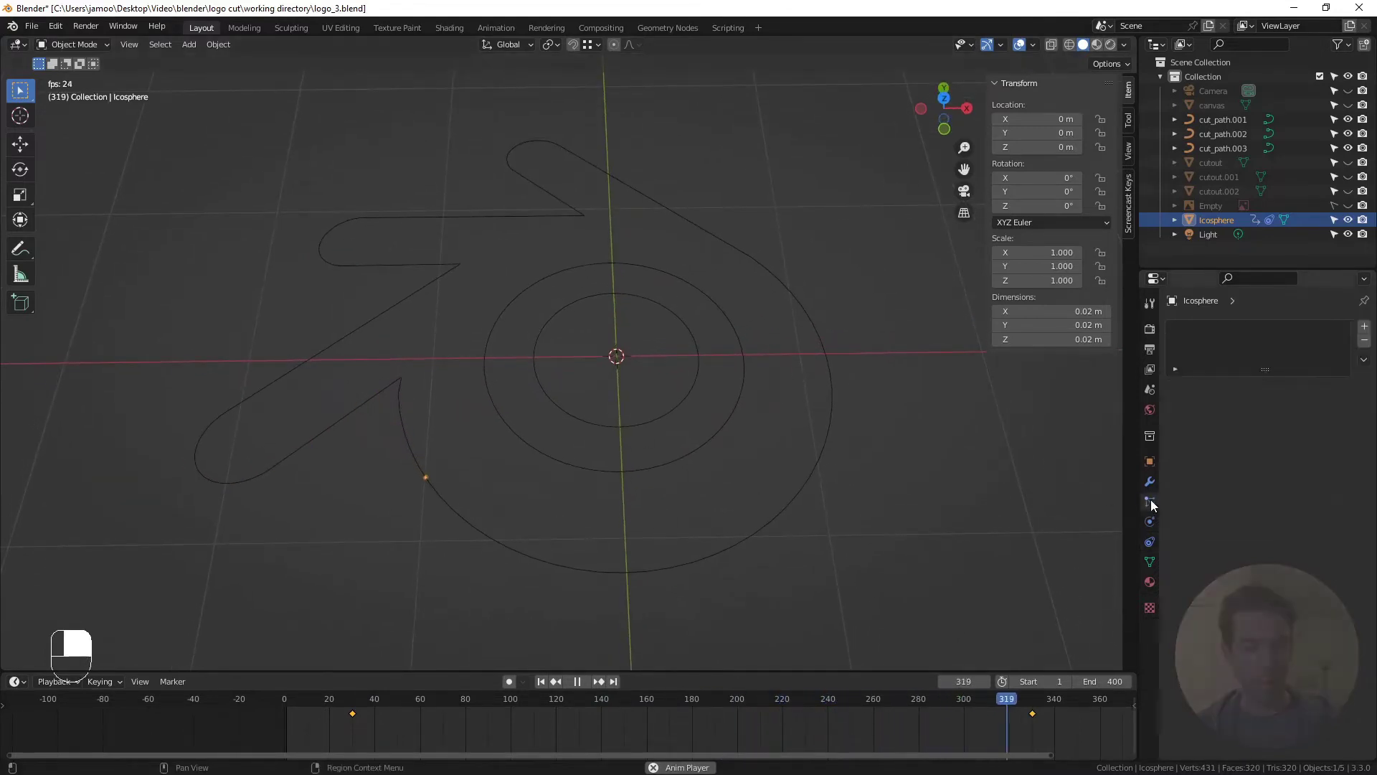
key(space)
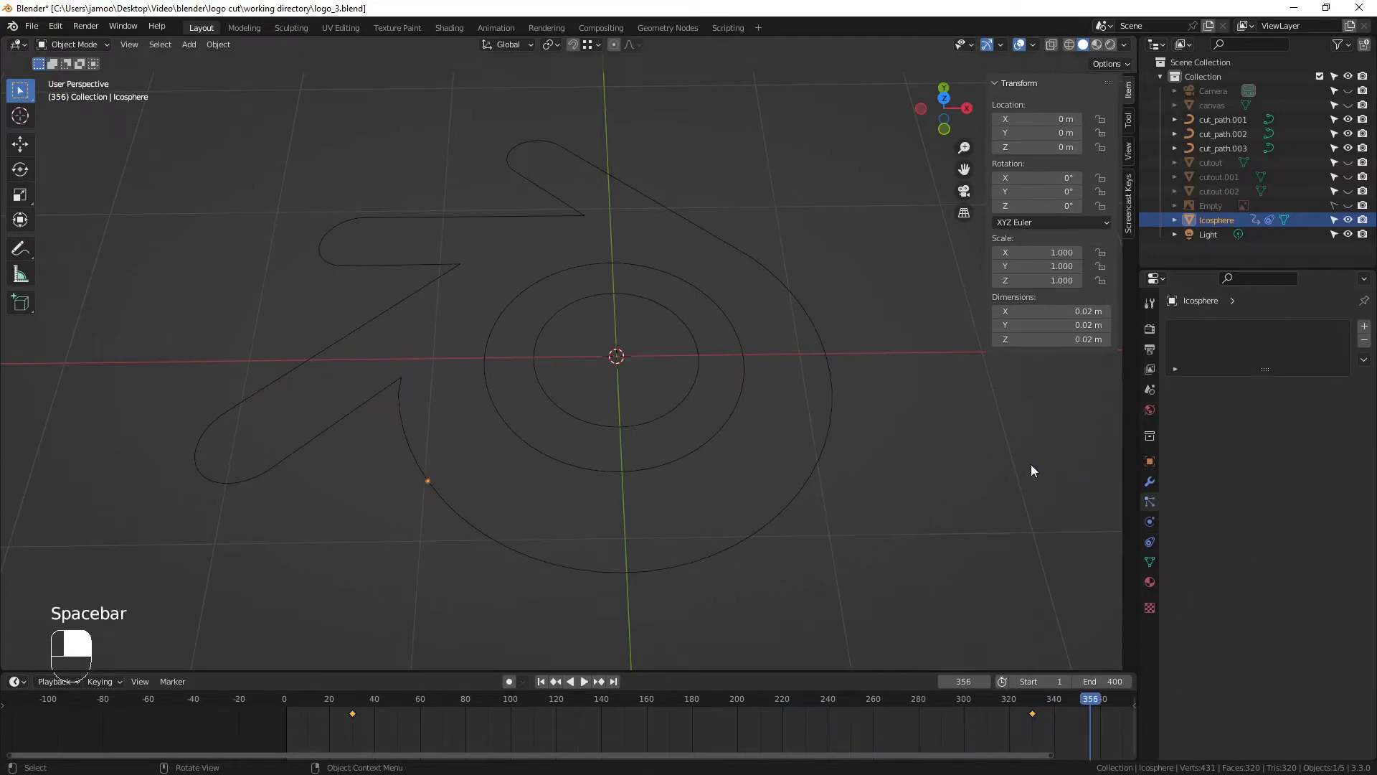
click(1364, 327)
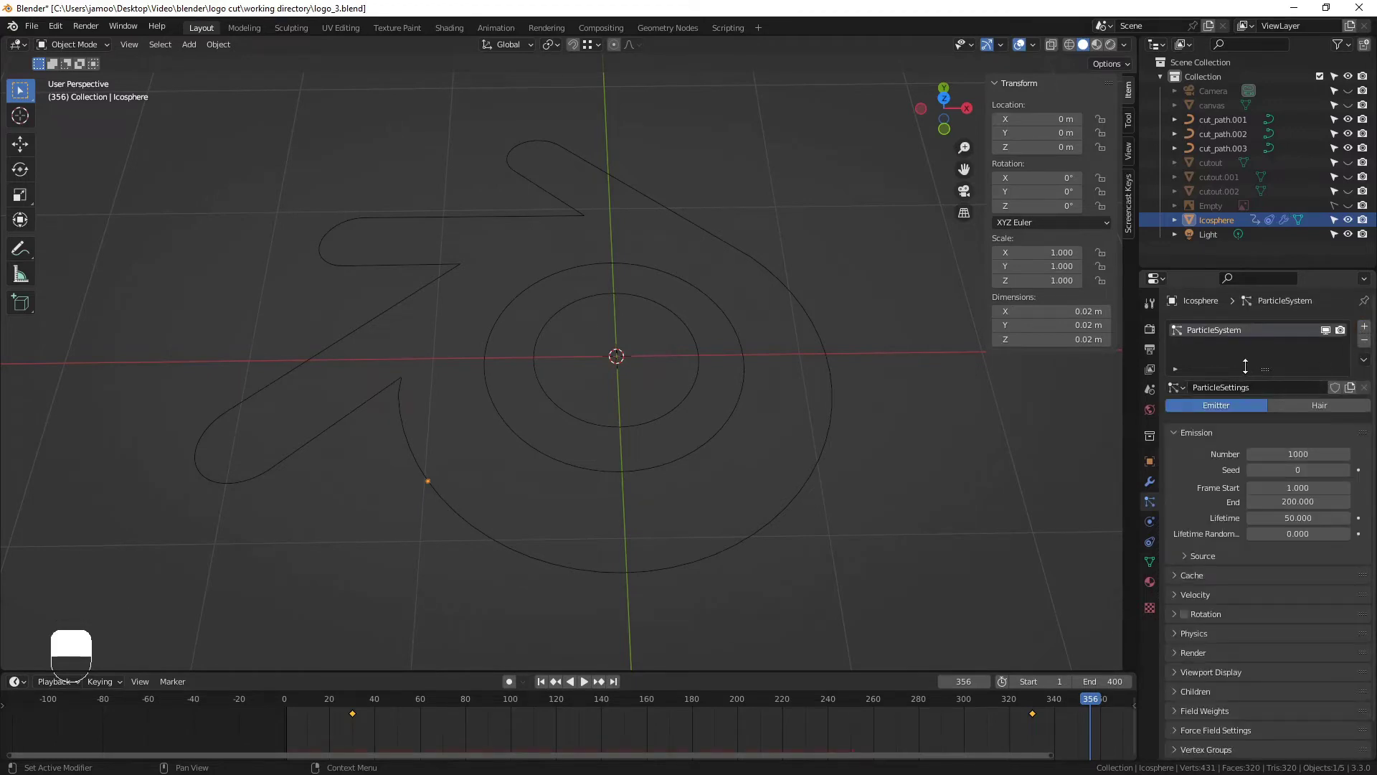
scroll(347, 526, up, 2)
shift+middle_drag(364, 532, 449, 448)
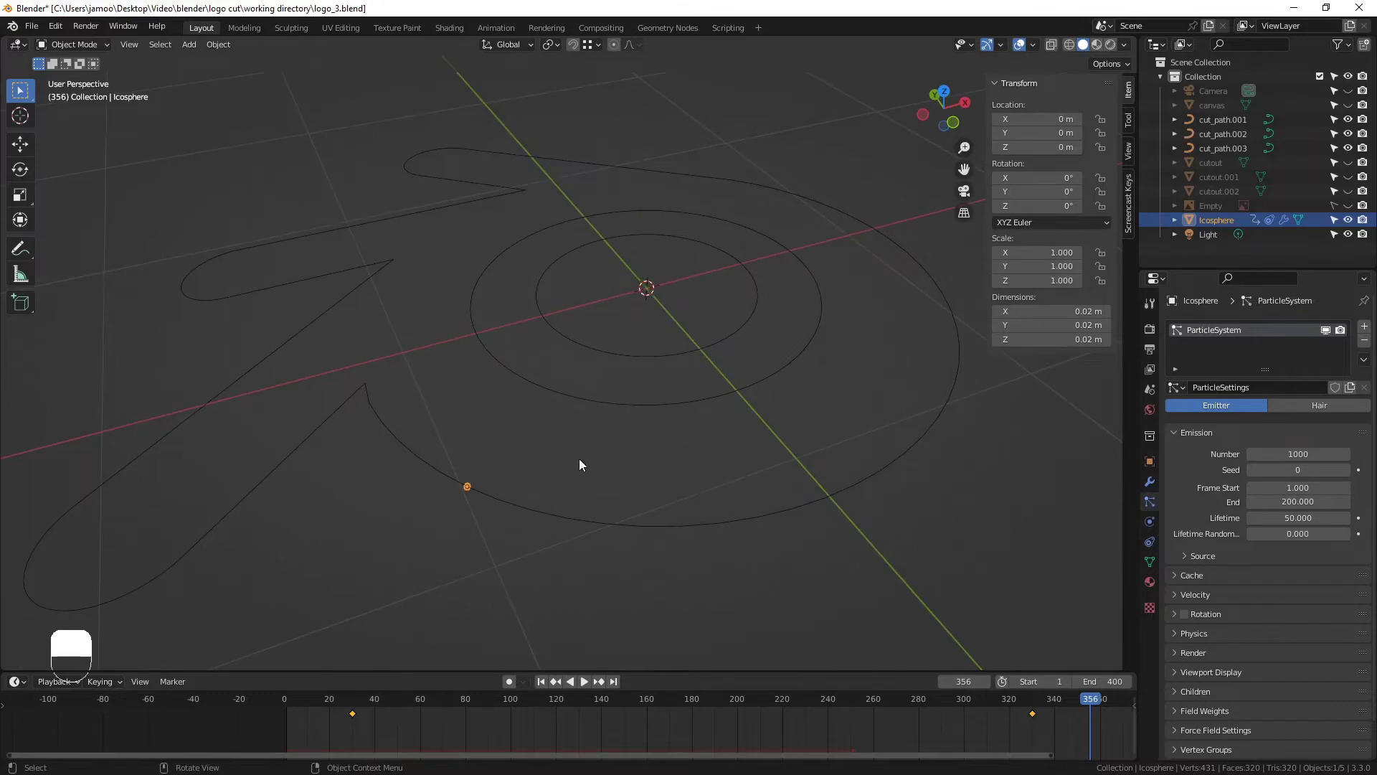
scroll(495, 500, up, 2)
middle_drag(495, 500, 502, 487)
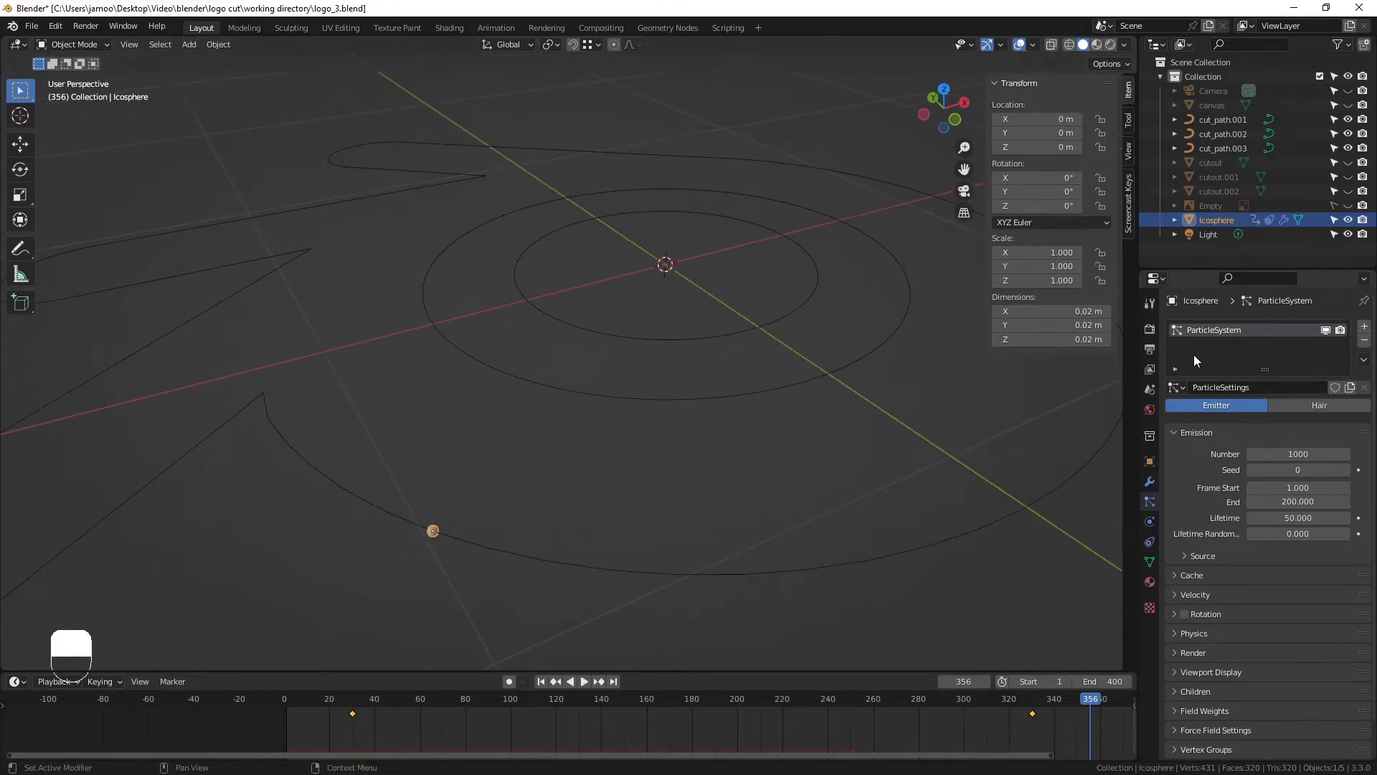
click(1234, 387)
text(spark_settin)
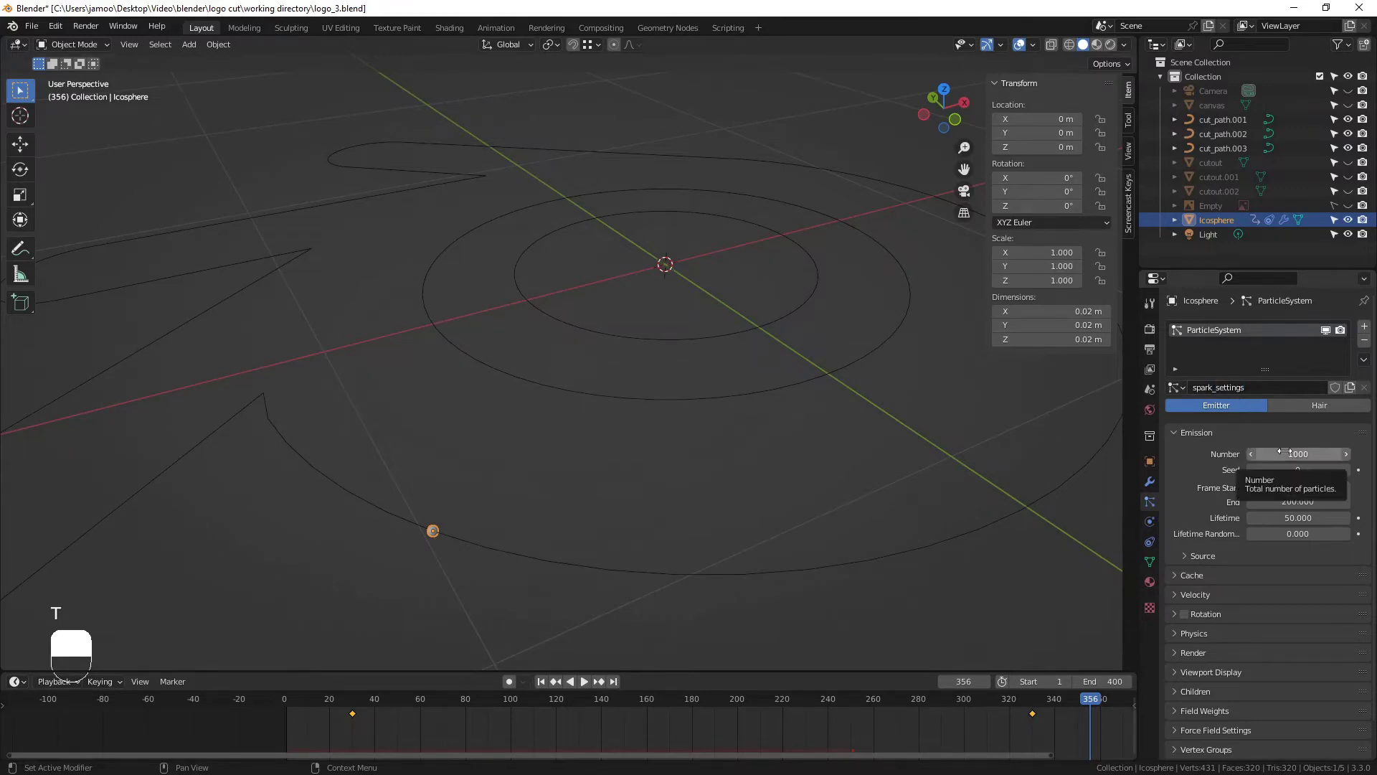
Rename the ico sphere object as cut_tip
double_click(1219, 217)
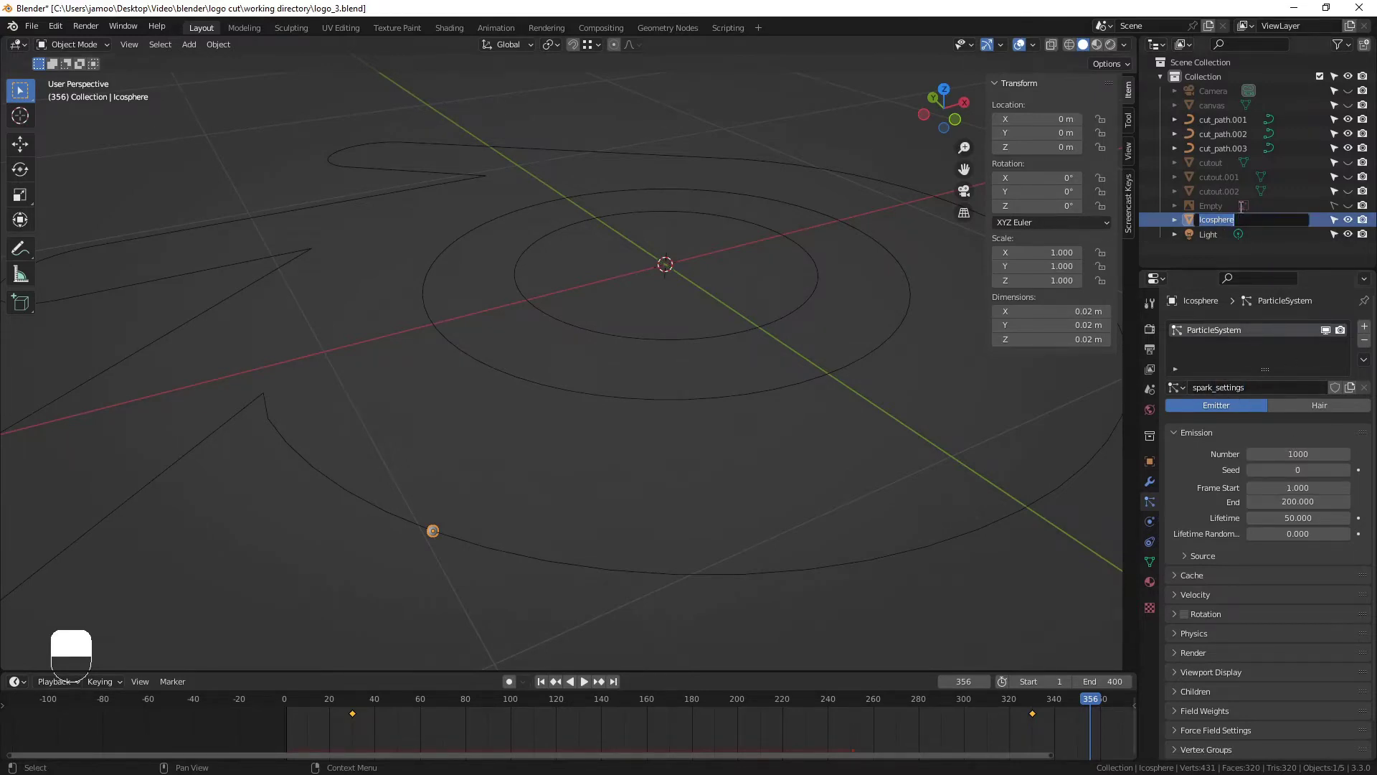
text(cut_tip)
key(Return)
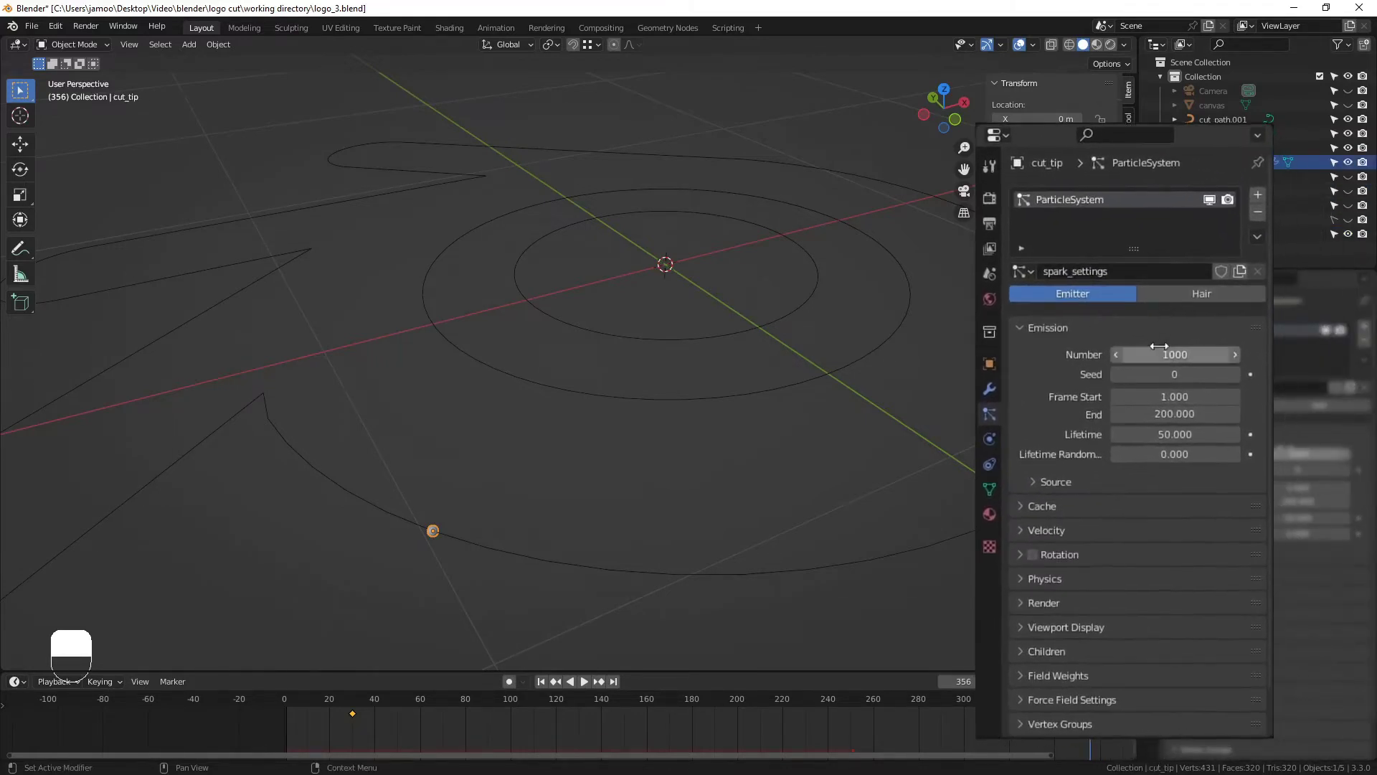
Set the particle emission number to 10000, with start frame 30 and end frame 330
click(1160, 348)
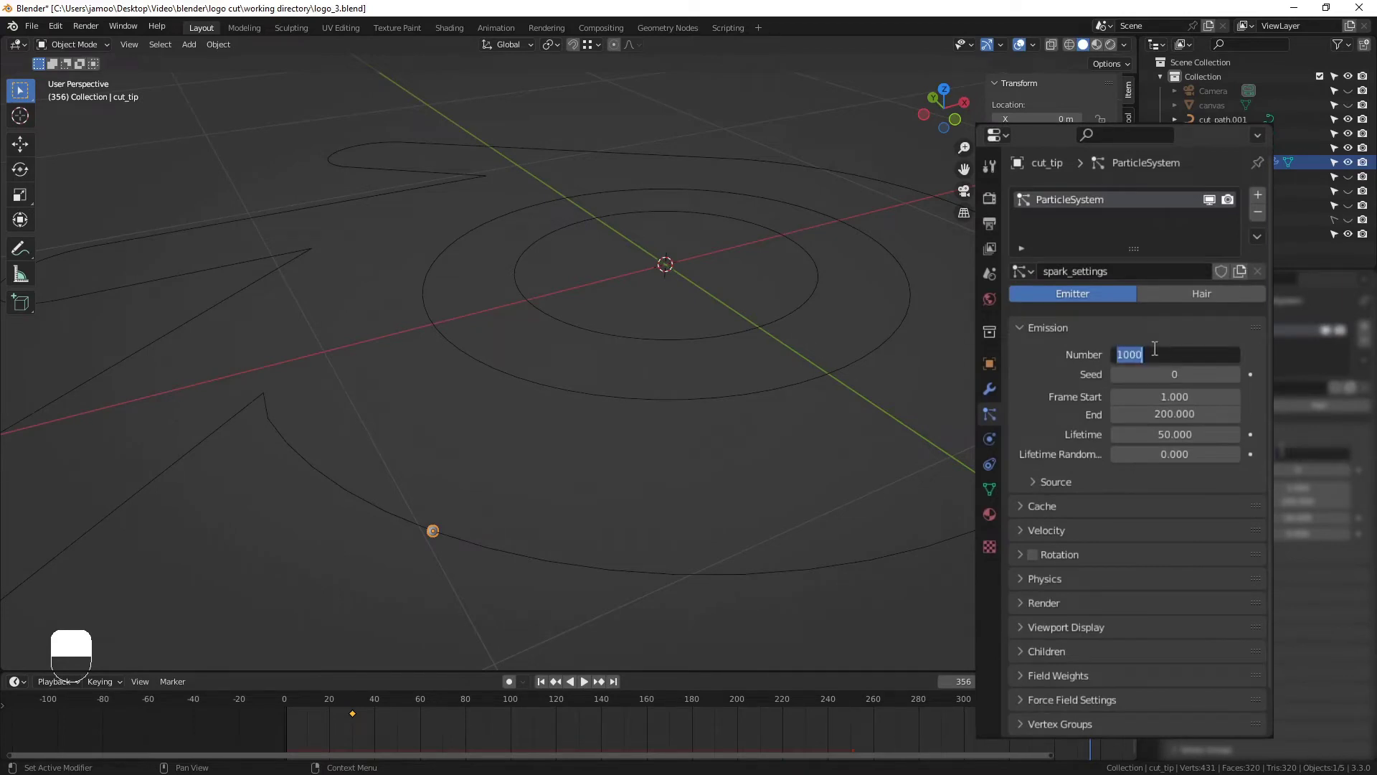
text(10000)
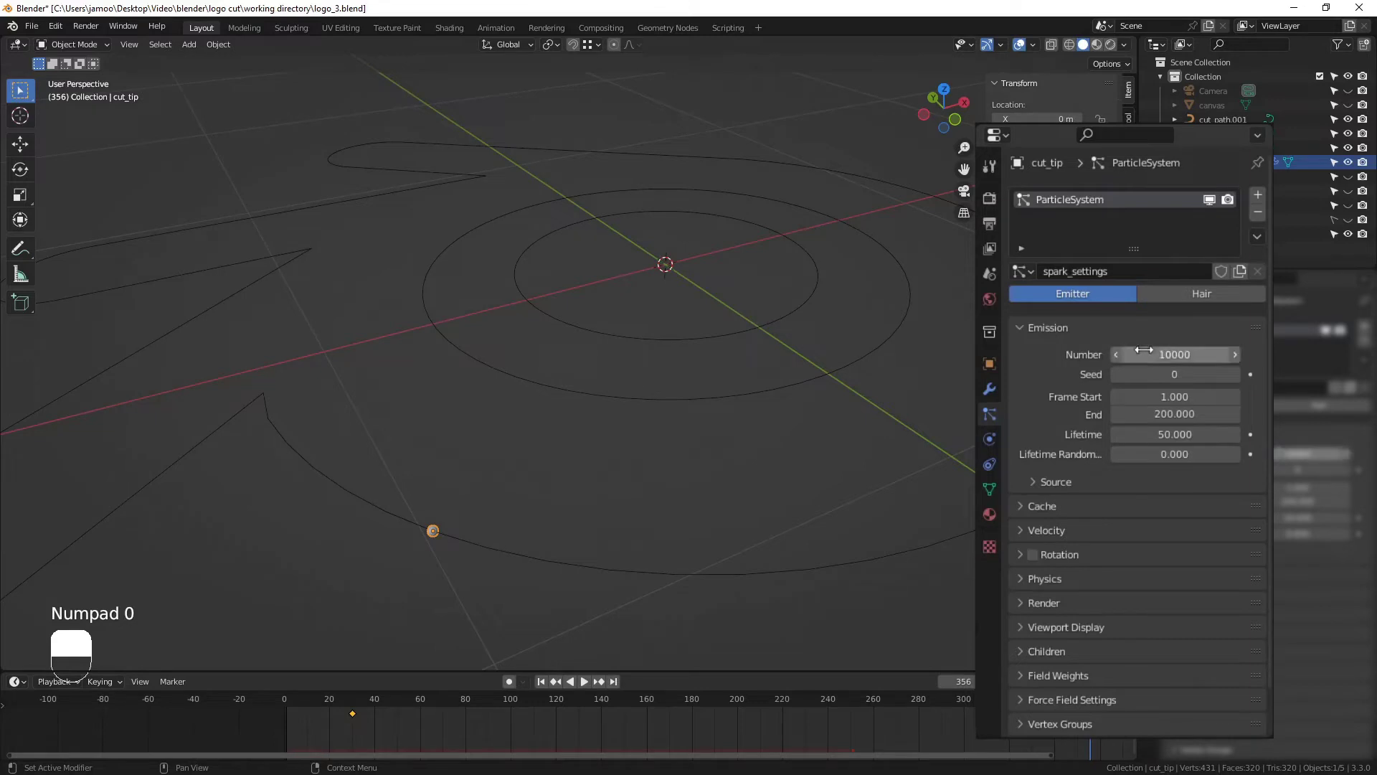
key(Return)
click(1175, 397)
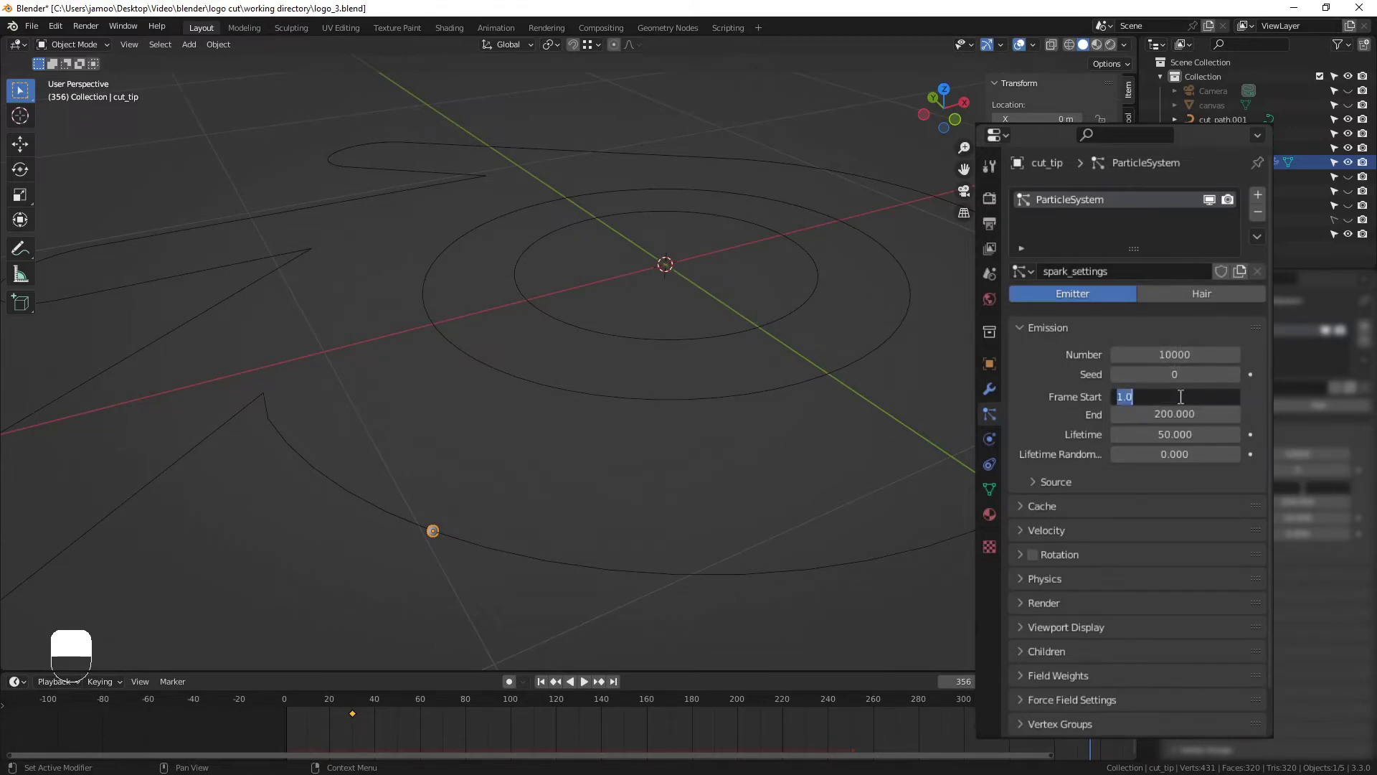
key(Return)
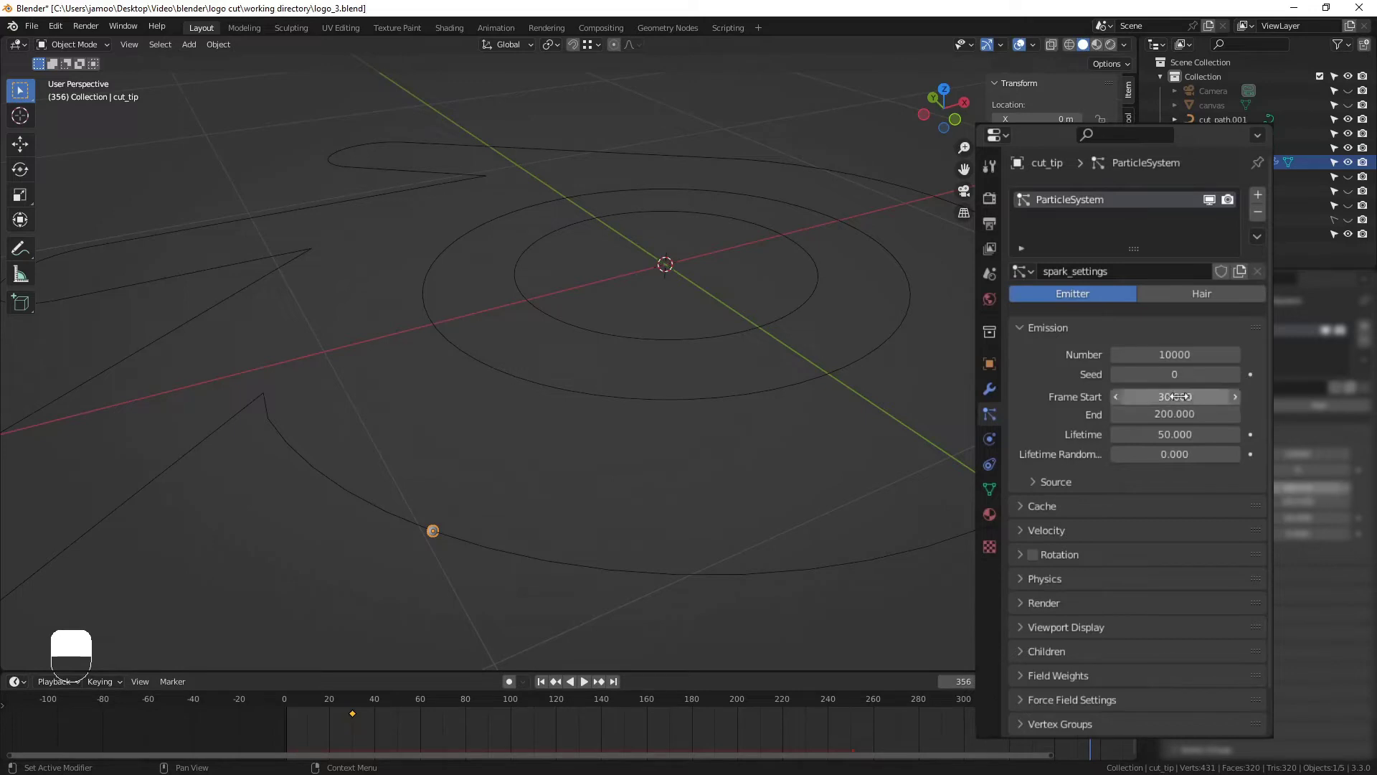
click(1150, 415)
text(330)
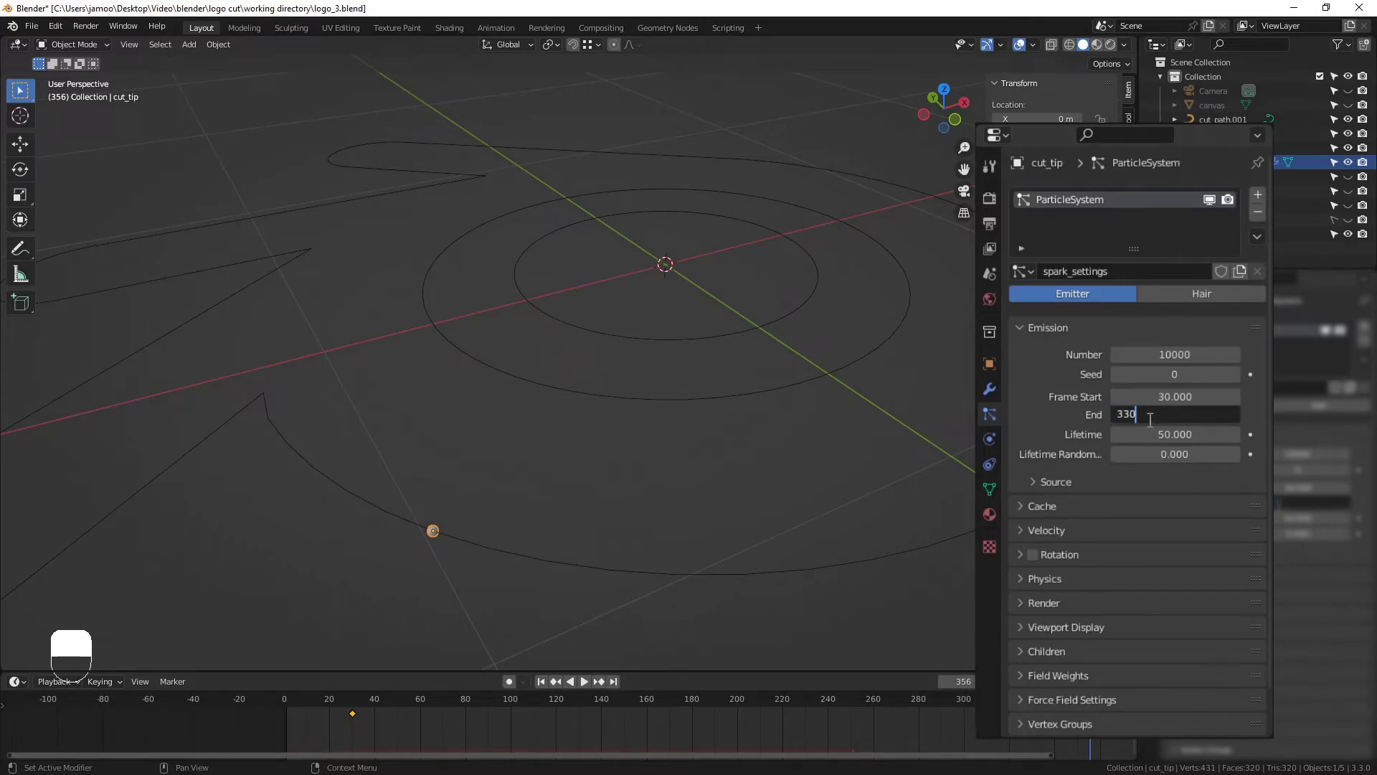
key(Return)
Set the particle lifetime to 20 and the lifetime randomness to 0.5
click(1148, 434)
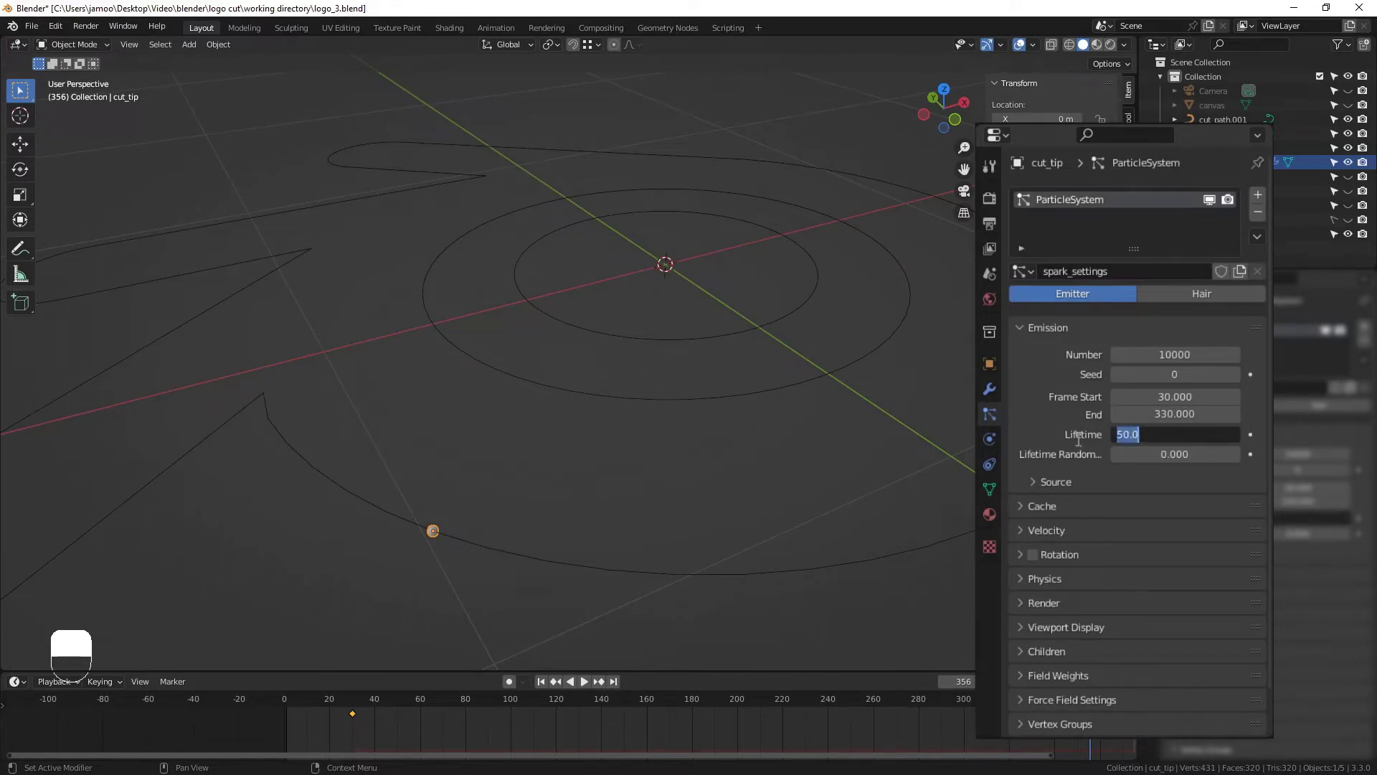
text(20)
key(Return)
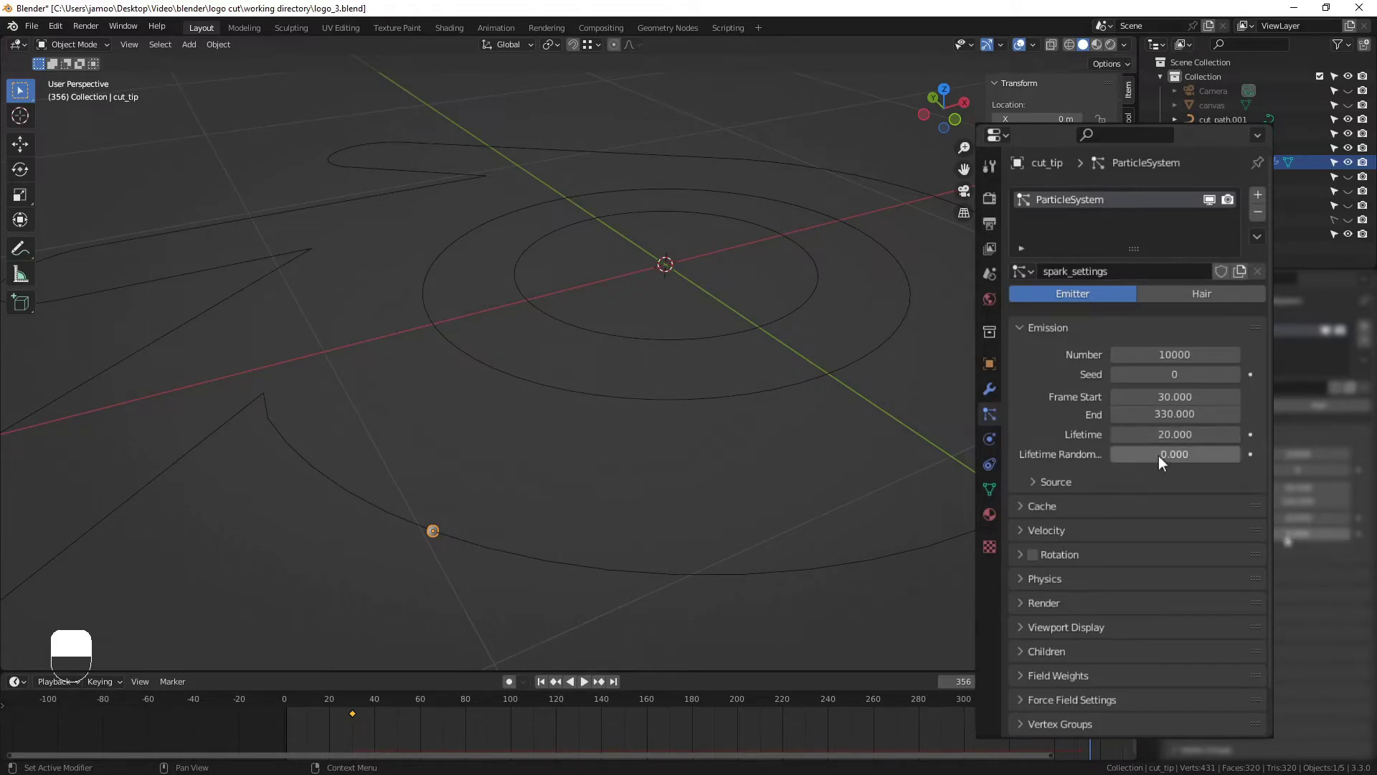
click(1159, 455)
text(0.5)
key(Return)
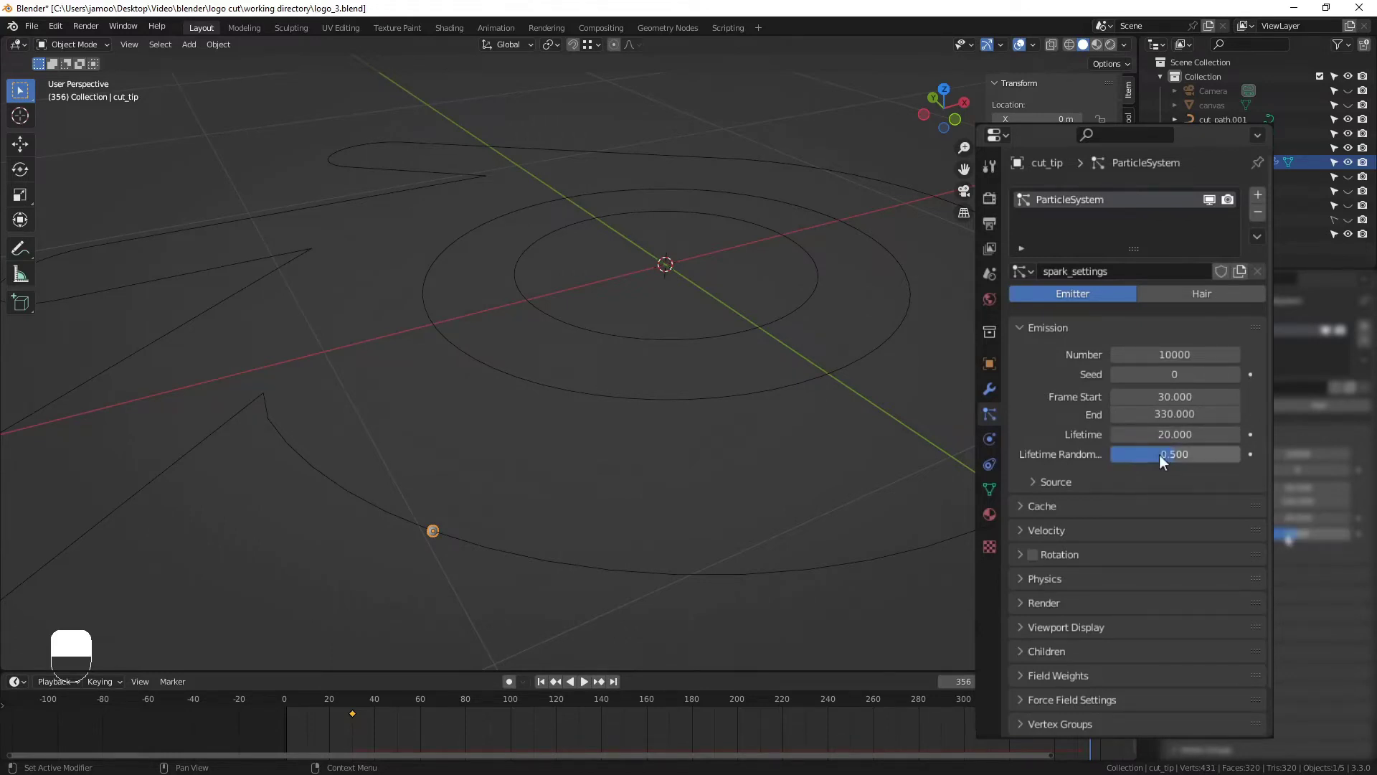
scroll(1121, 455, down, 1)
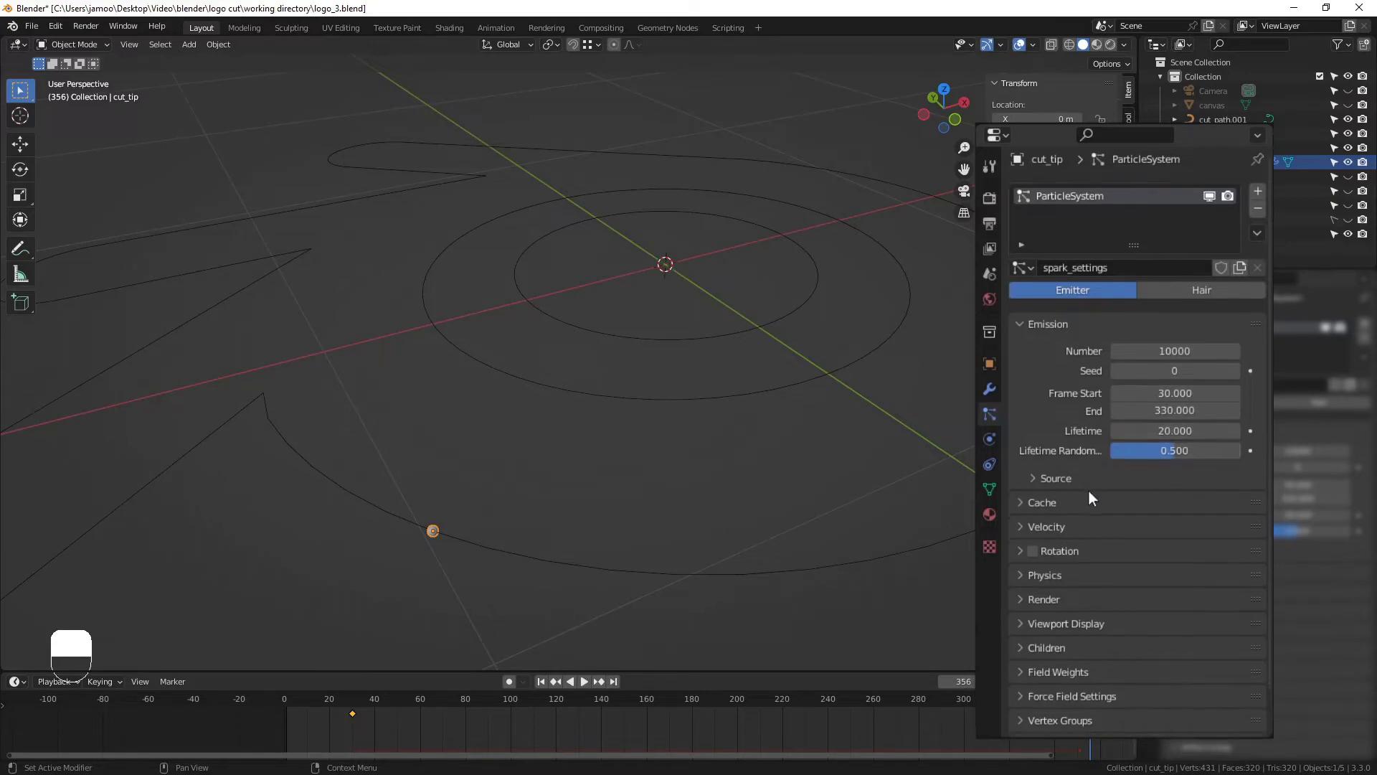
Play the animation from the first frame to frame 60 to examine the particle emission
middle_drag(904, 486, 864, 486)
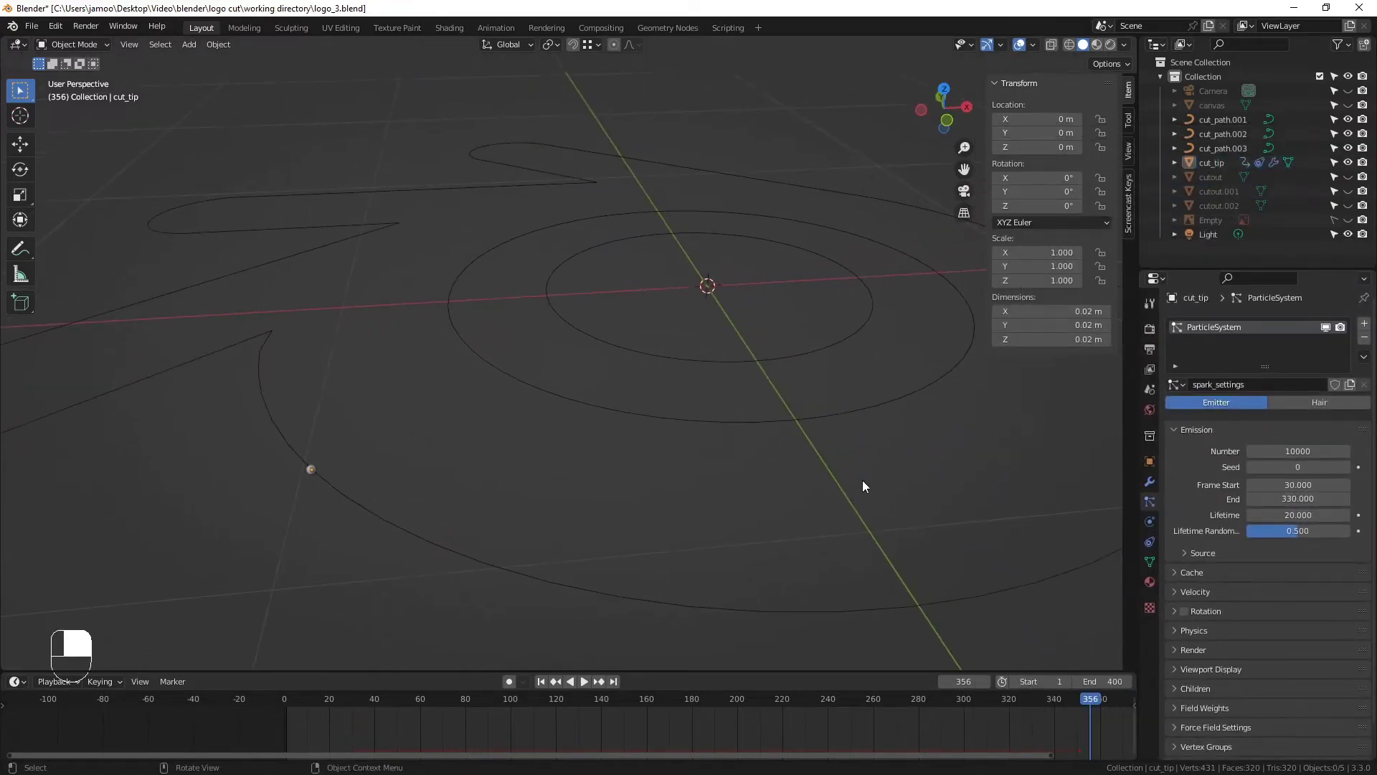
key(shift+Left)
key(space)
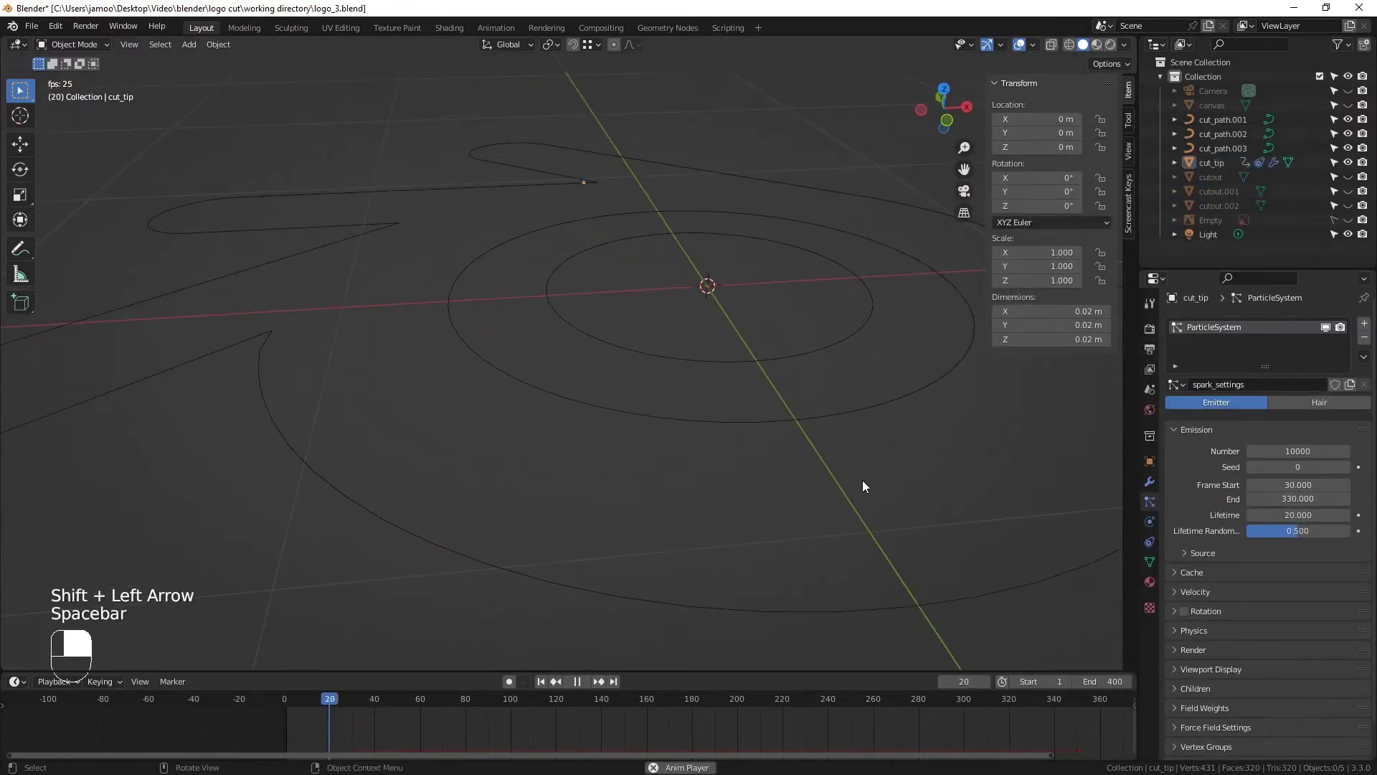
key(space)
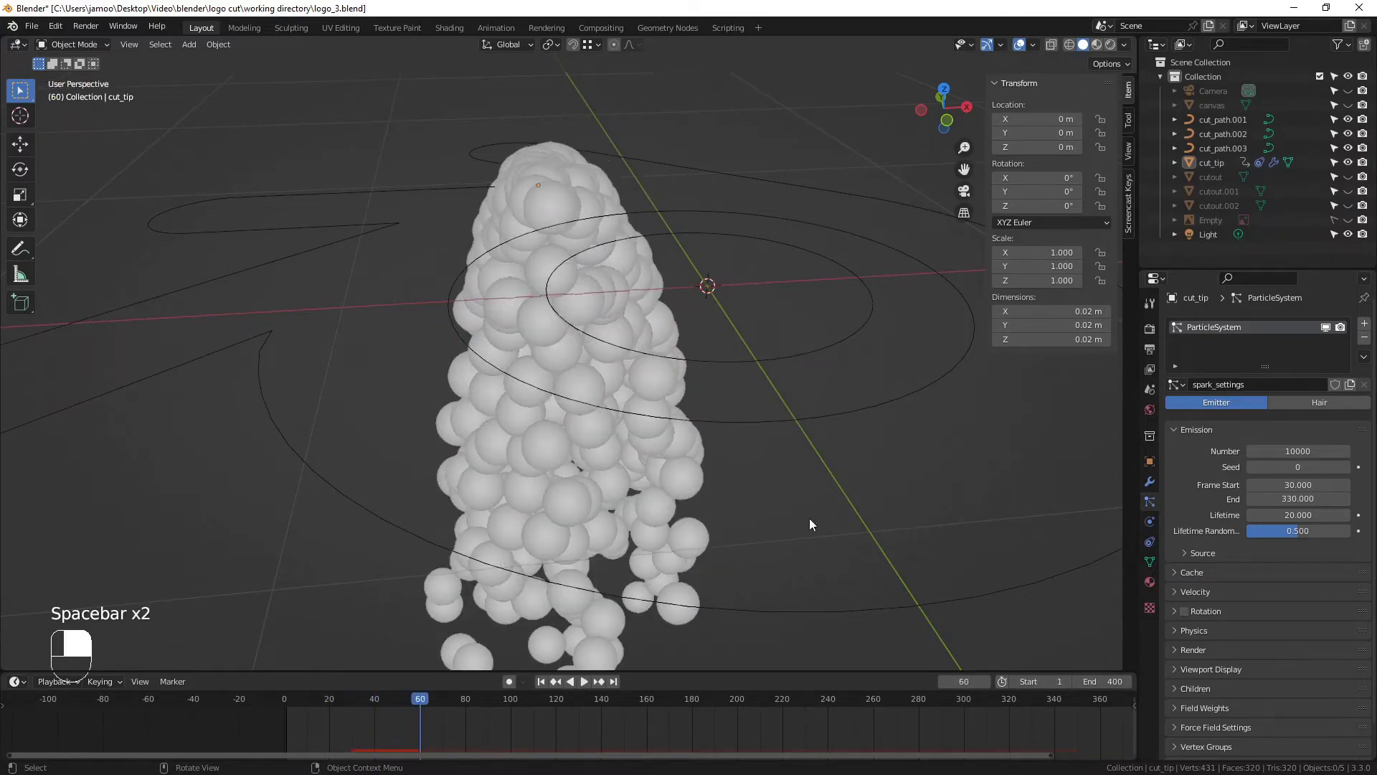
Expand the particle render settings and add a second ico sphere at the origin with 1 subdivision
click(1182, 650)
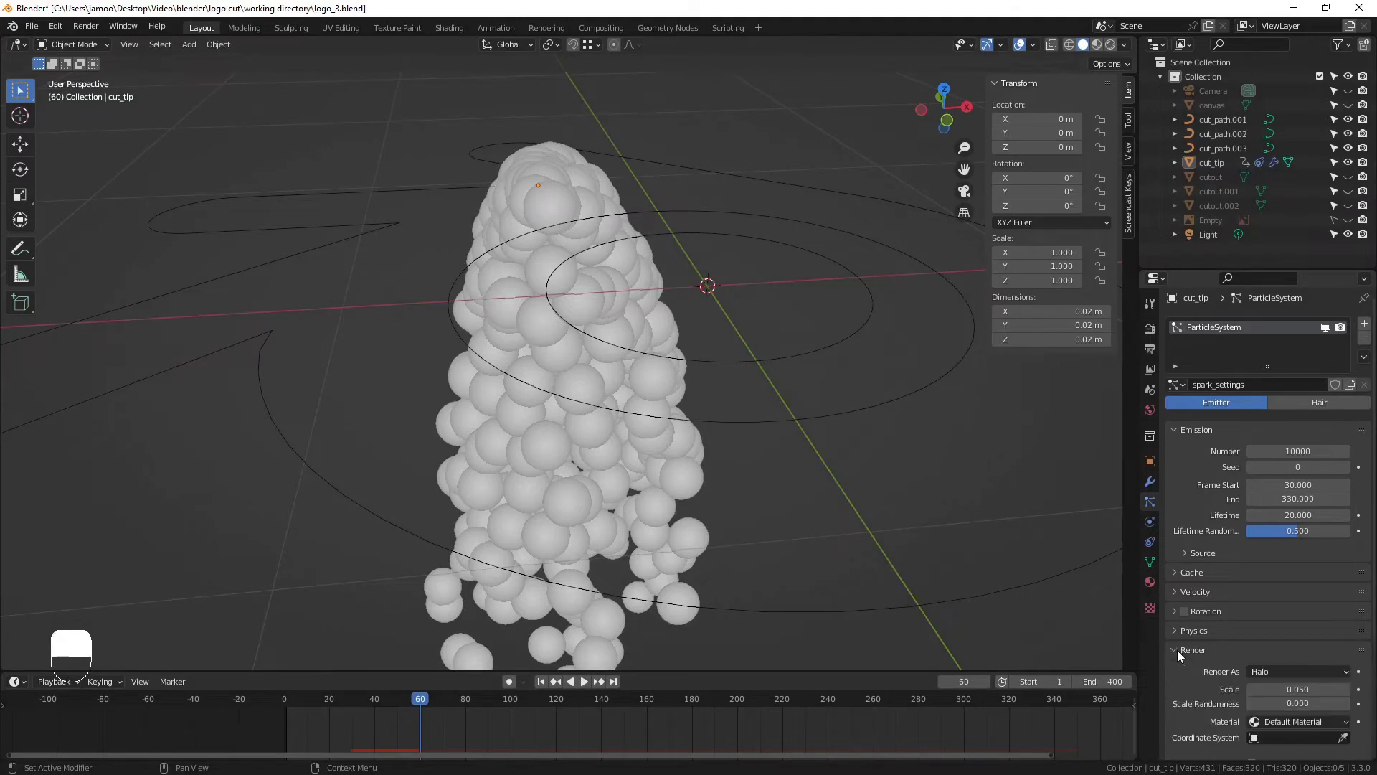
middle_drag(836, 421, 838, 423)
click(743, 298)
key(shift+a)
mouse_move(774, 283)
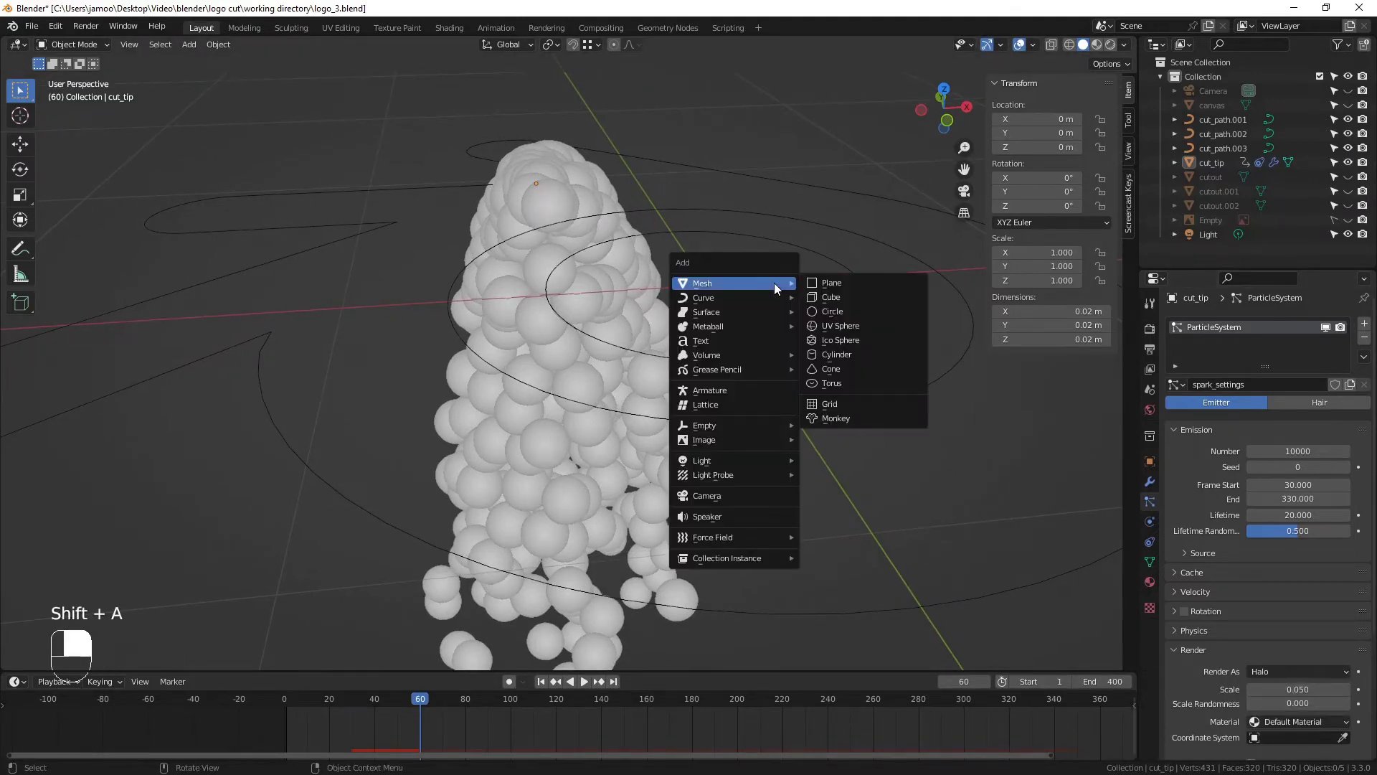
click(847, 339)
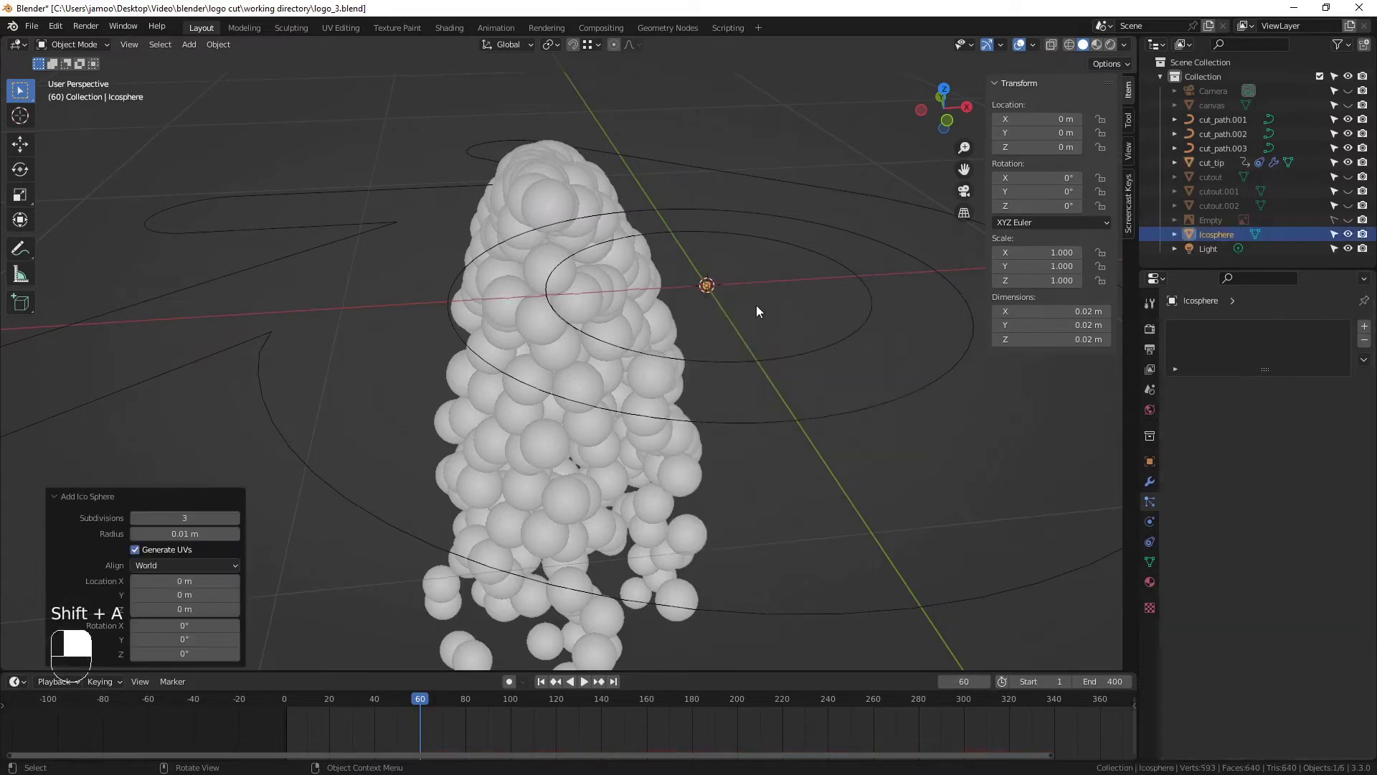
scroll(750, 282, up, 1)
key(KP_Decimal)
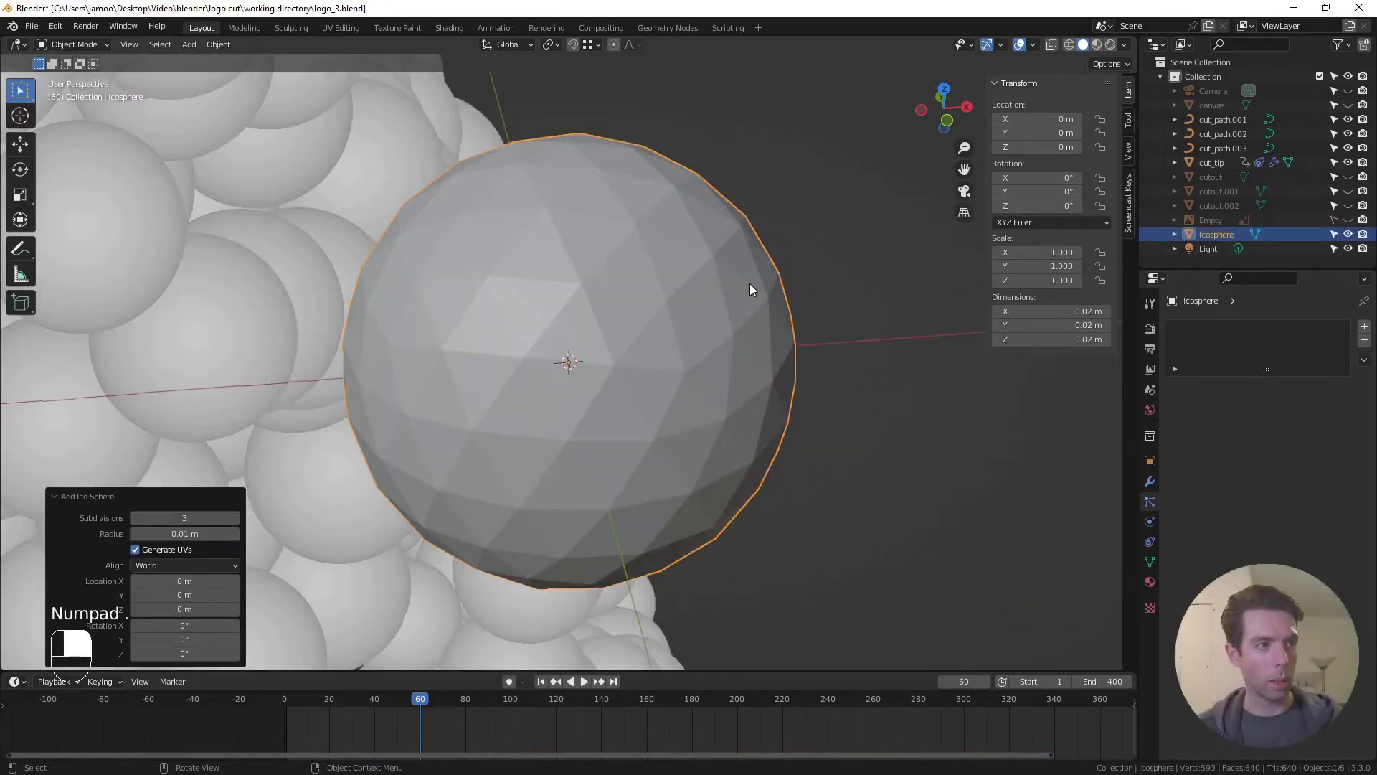
click(135, 518)
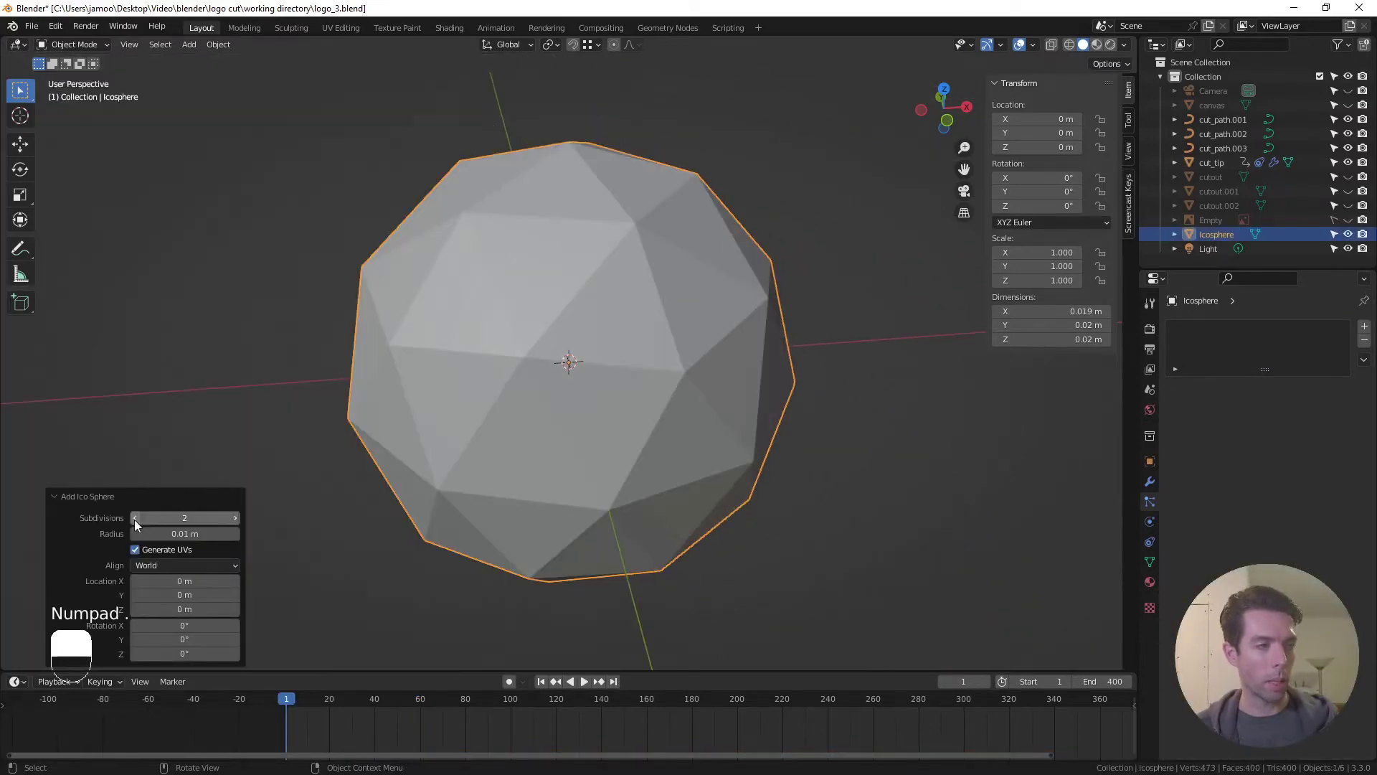
click(135, 518)
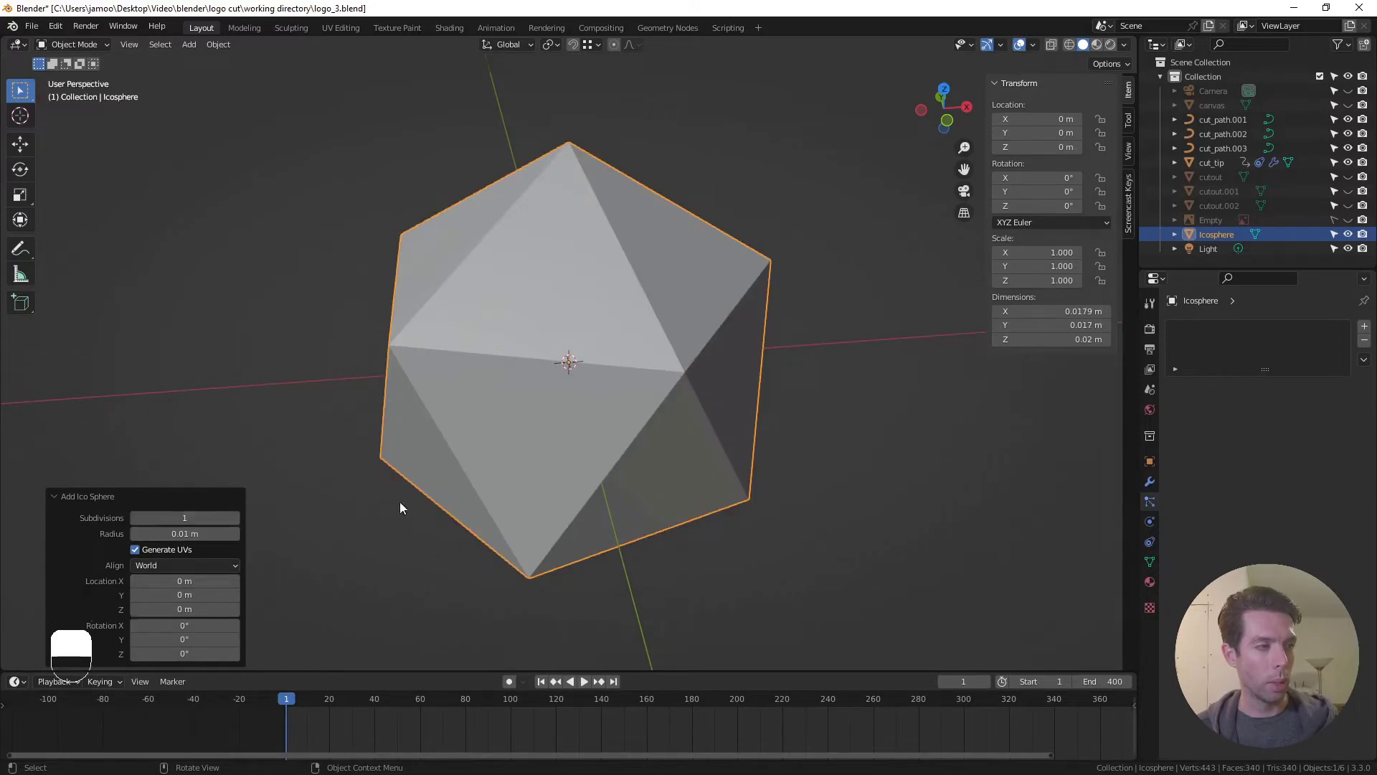
Flatten the new ico sphere to 0.5 along the Z axis and apply its scale
scroll(736, 453, down, 4)
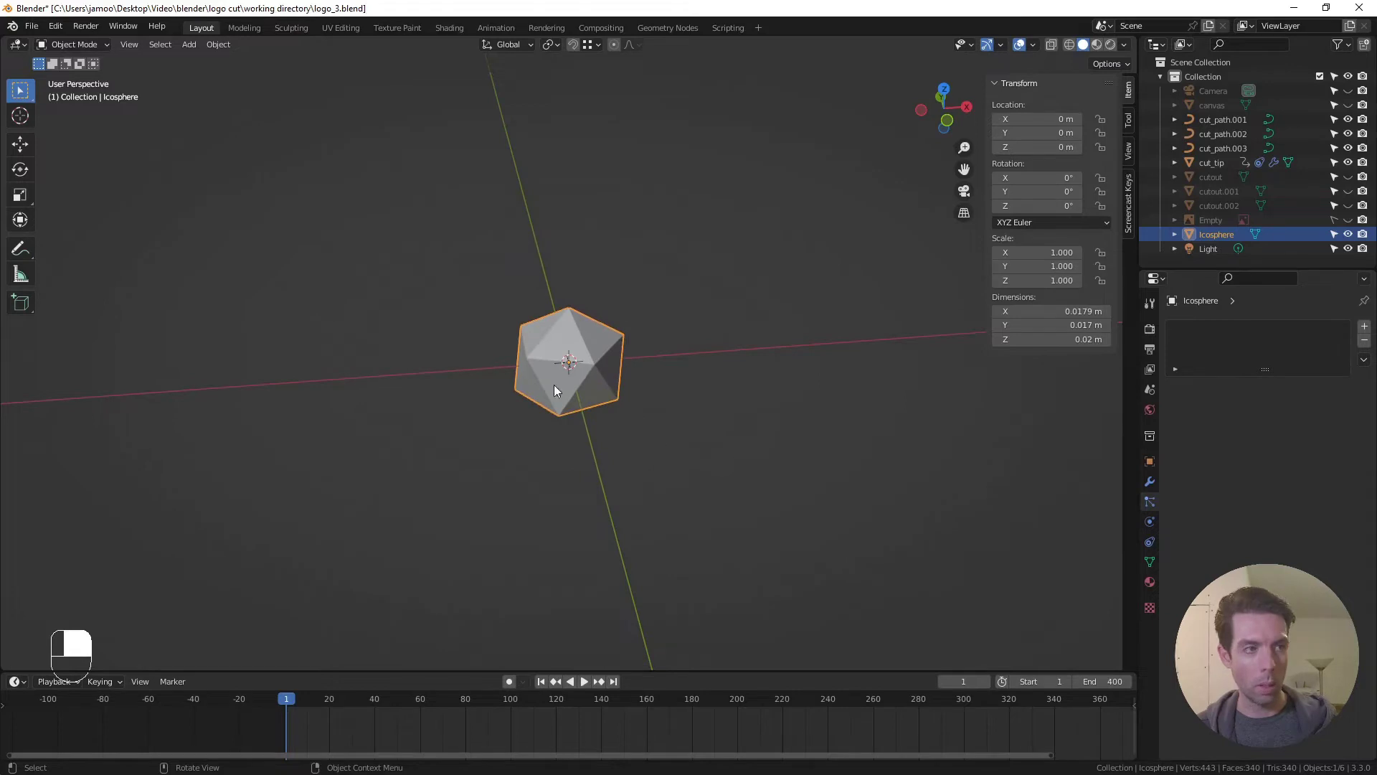
key(s)
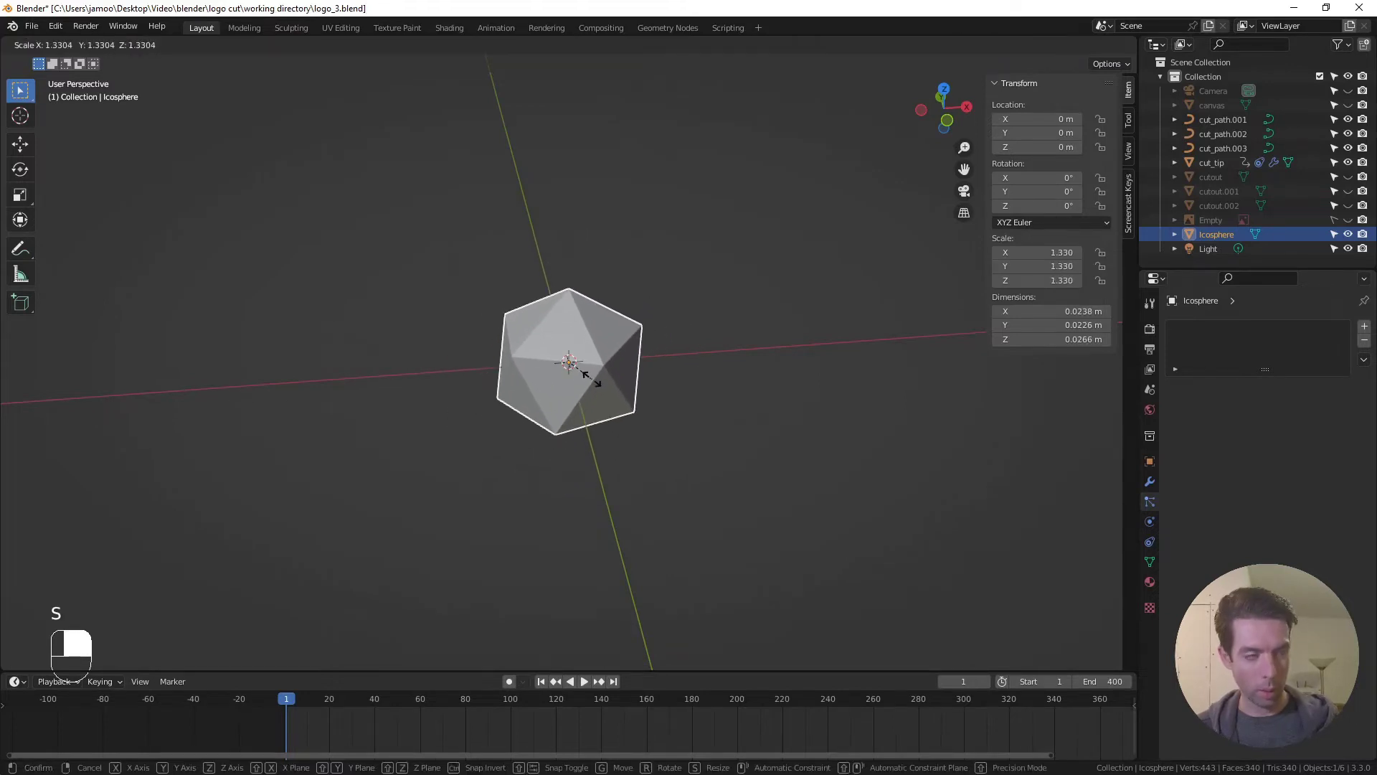
key(z)
text(.5)
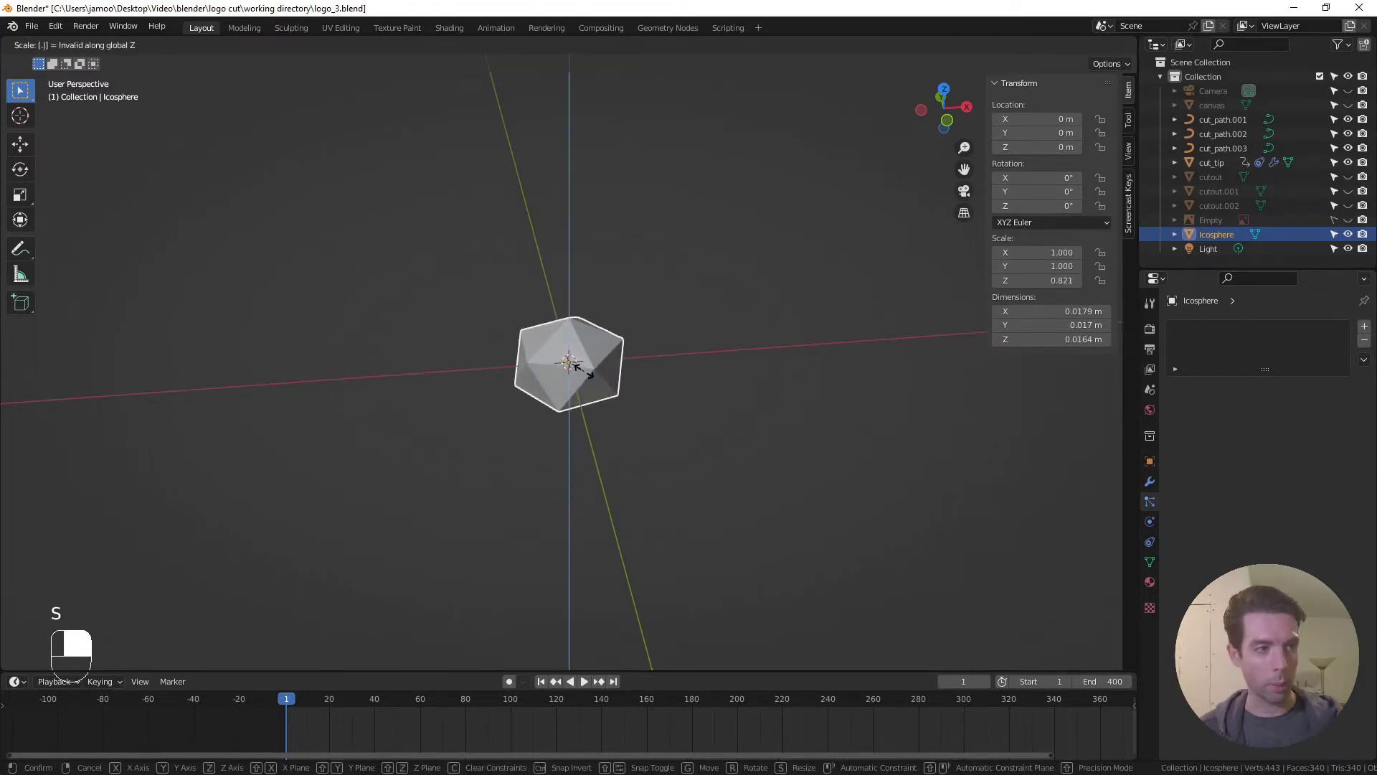
key(Return)
key(ctrl+a)
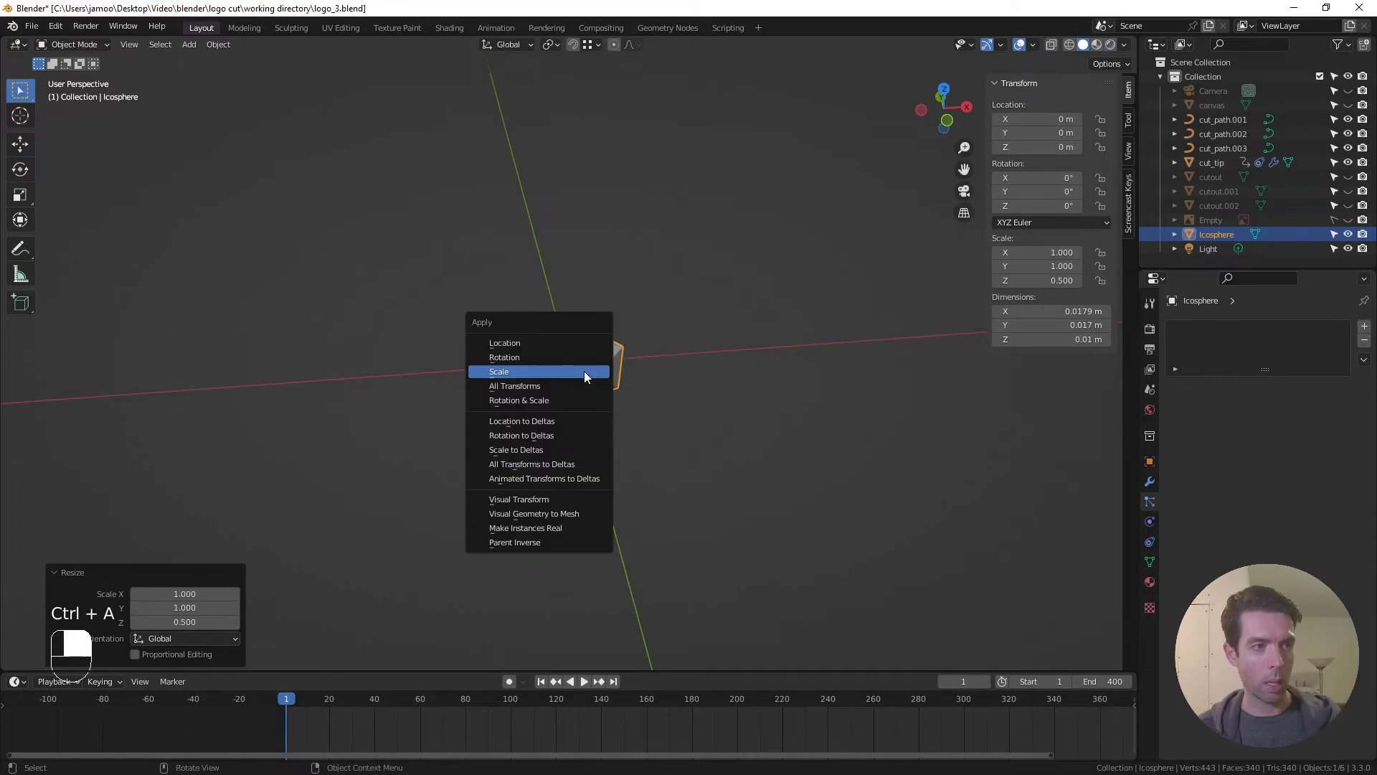
click(584, 372)
Render cut_tip's particles as Object, with the Icosphere as the instance object
scroll(593, 312, down, 8)
scroll(581, 359, down, 4)
middle_drag(578, 369, 409, 251)
click(406, 243)
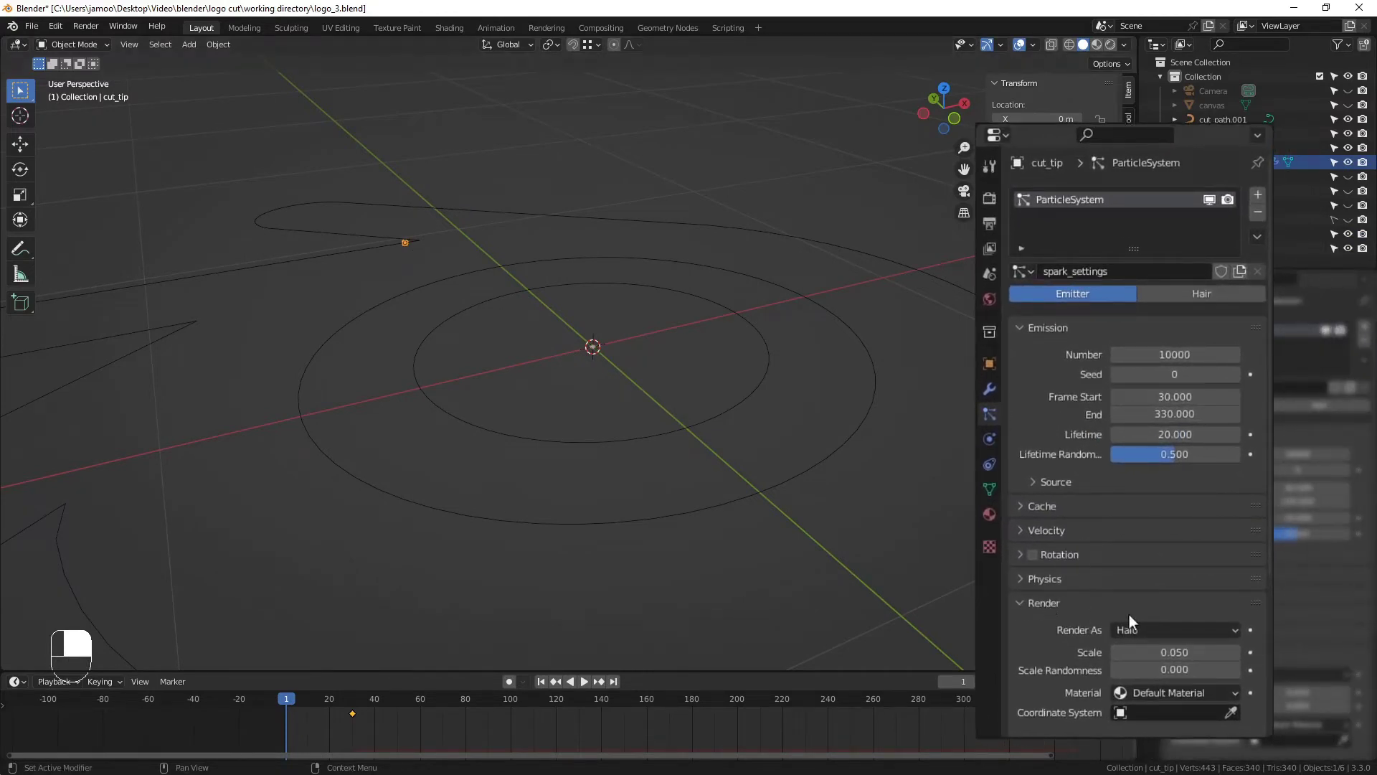
click(1181, 630)
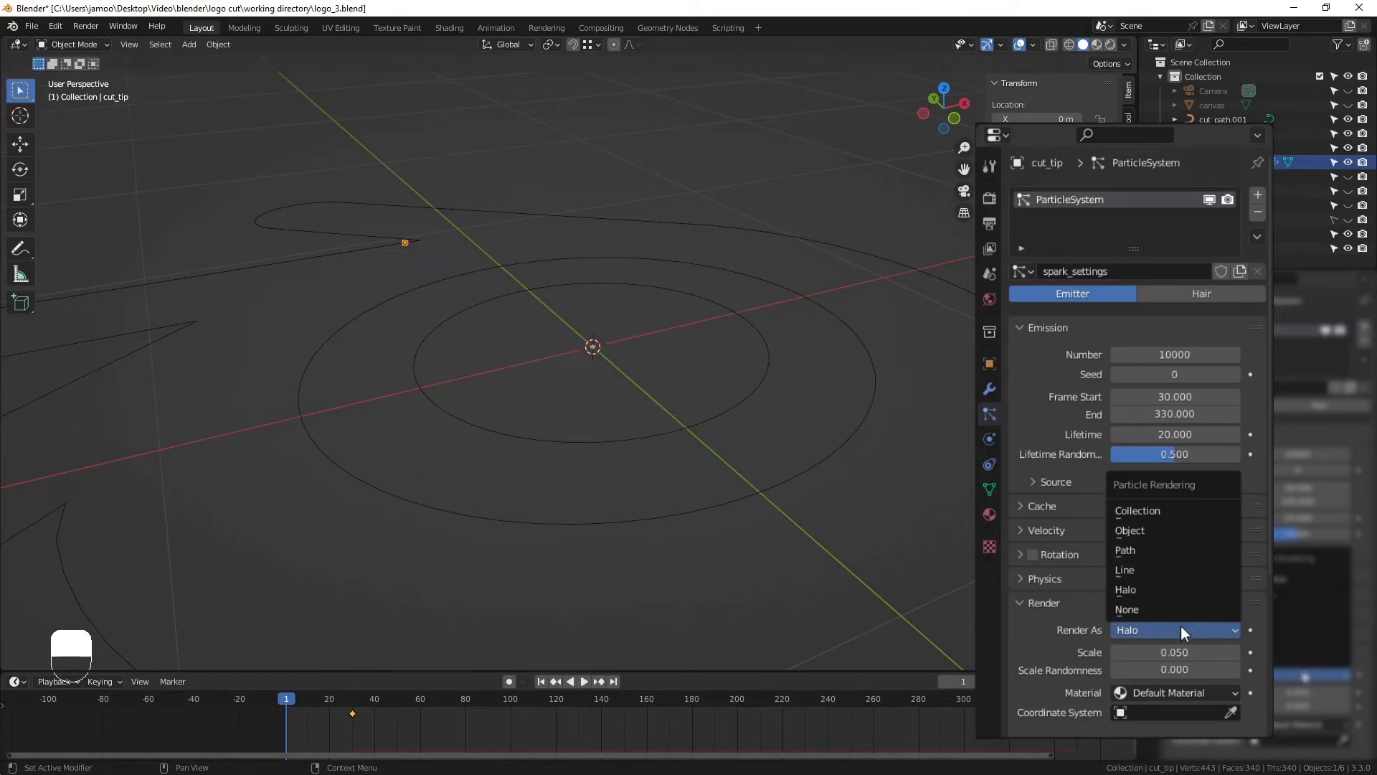
click(1156, 531)
scroll(1090, 570, down, 3)
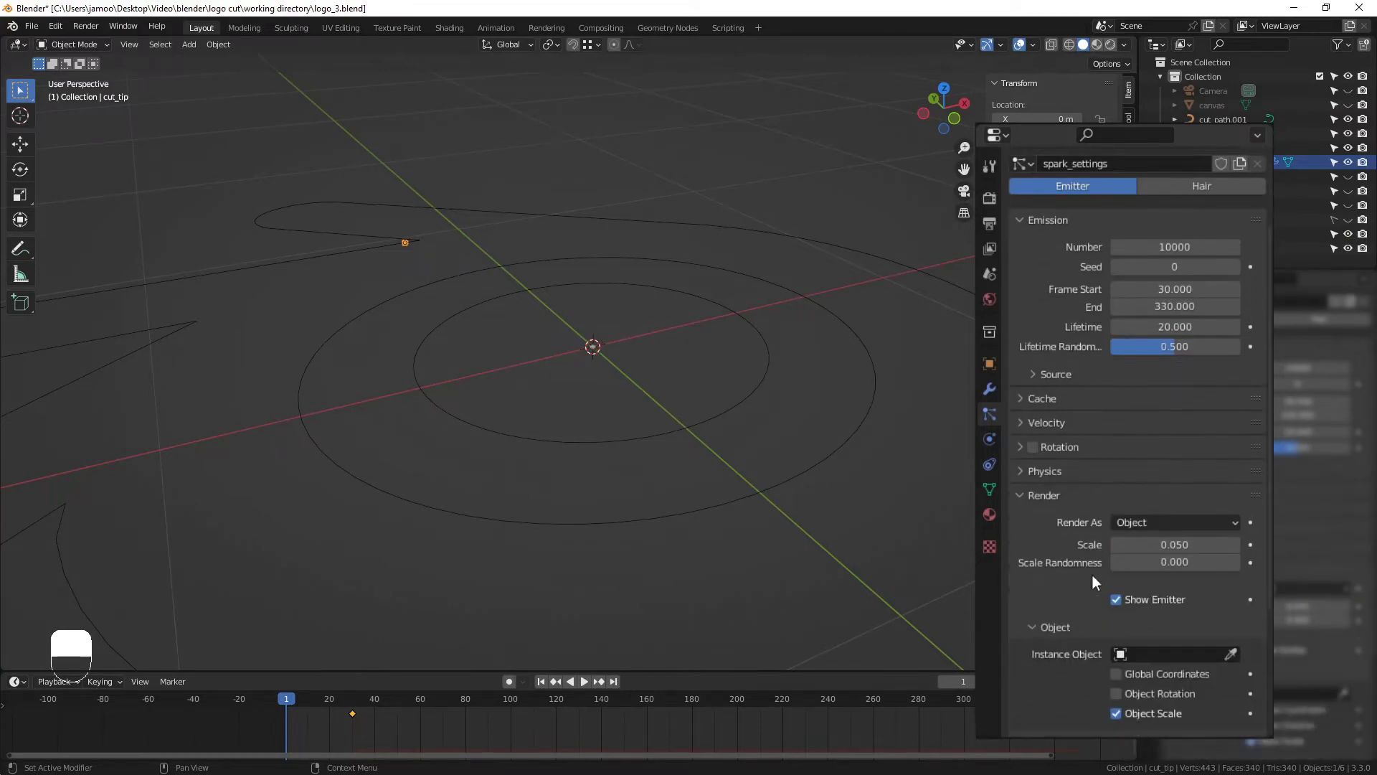
scroll(1092, 574, down, 2)
click(1148, 583)
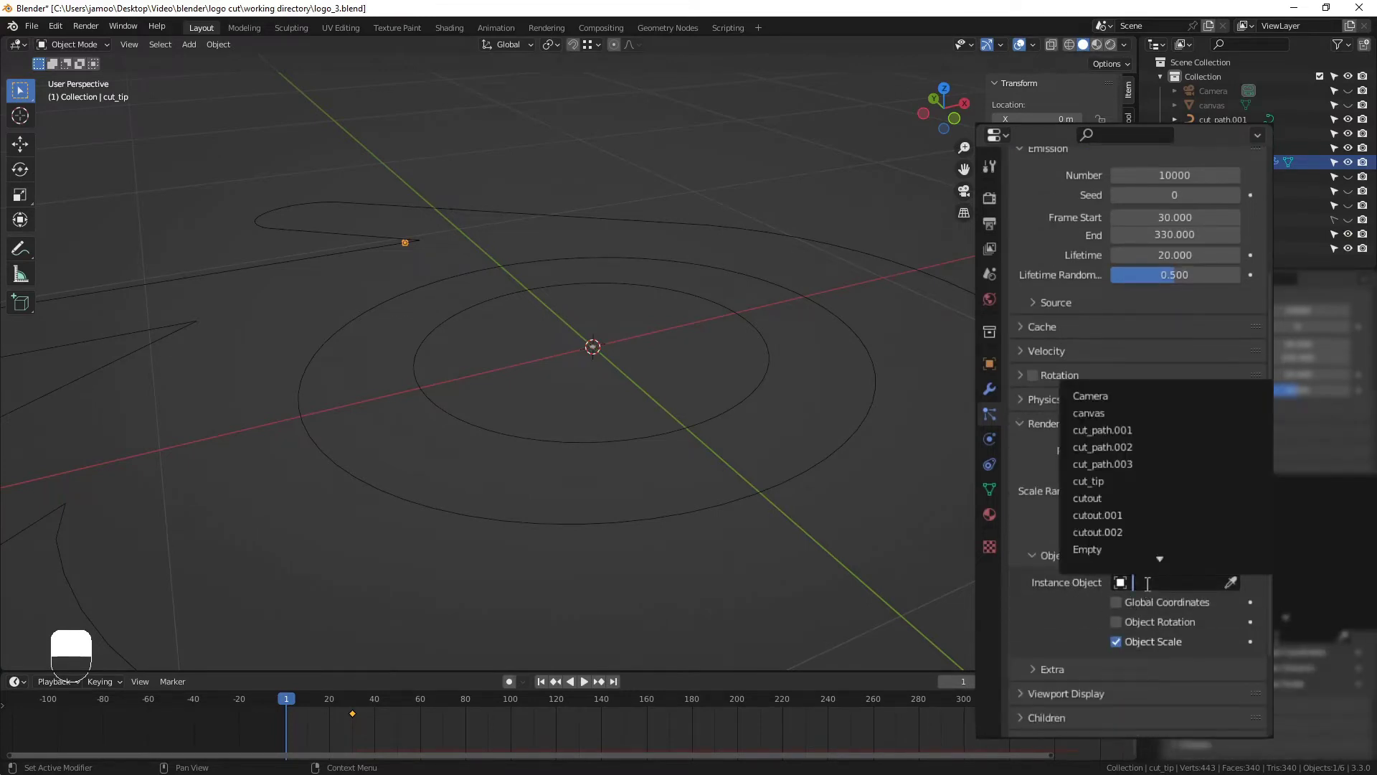
scroll(1133, 529, down, 10)
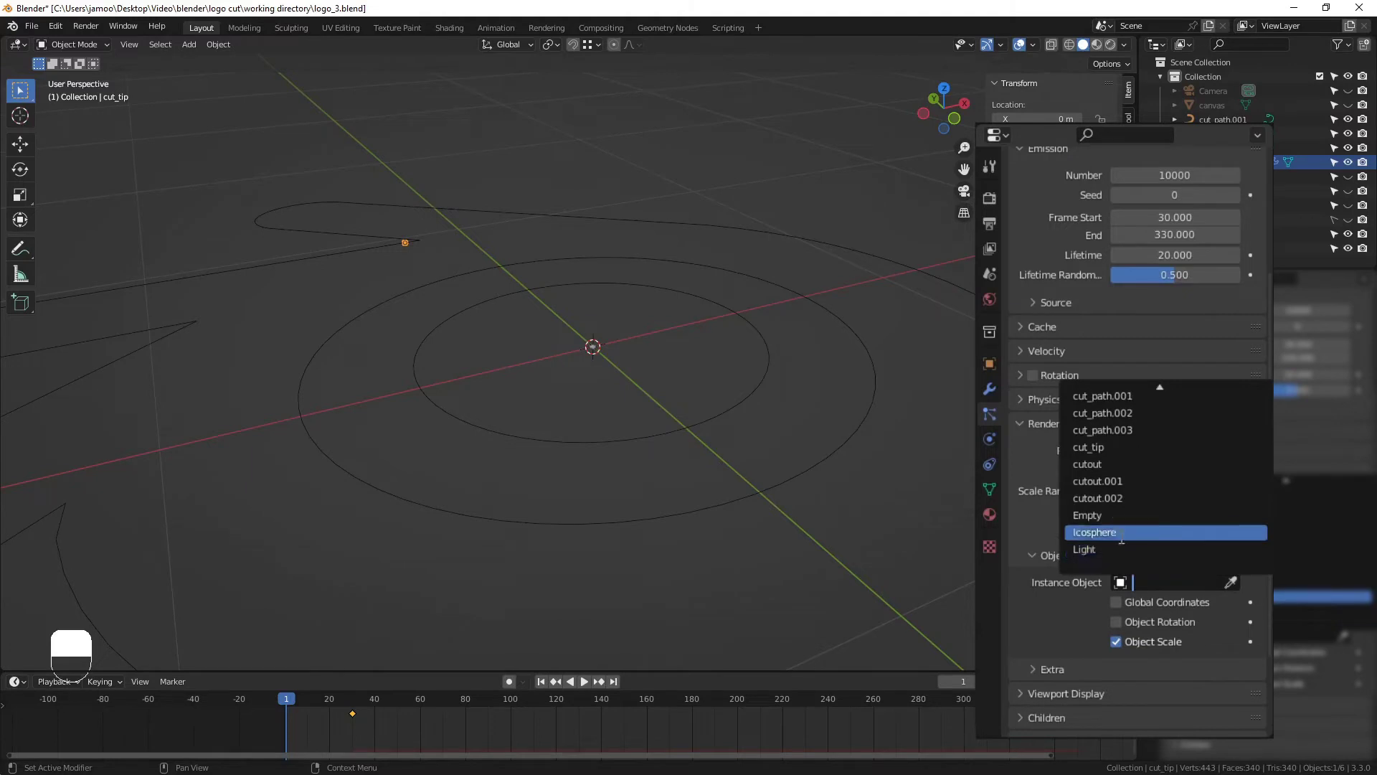
click(1104, 532)
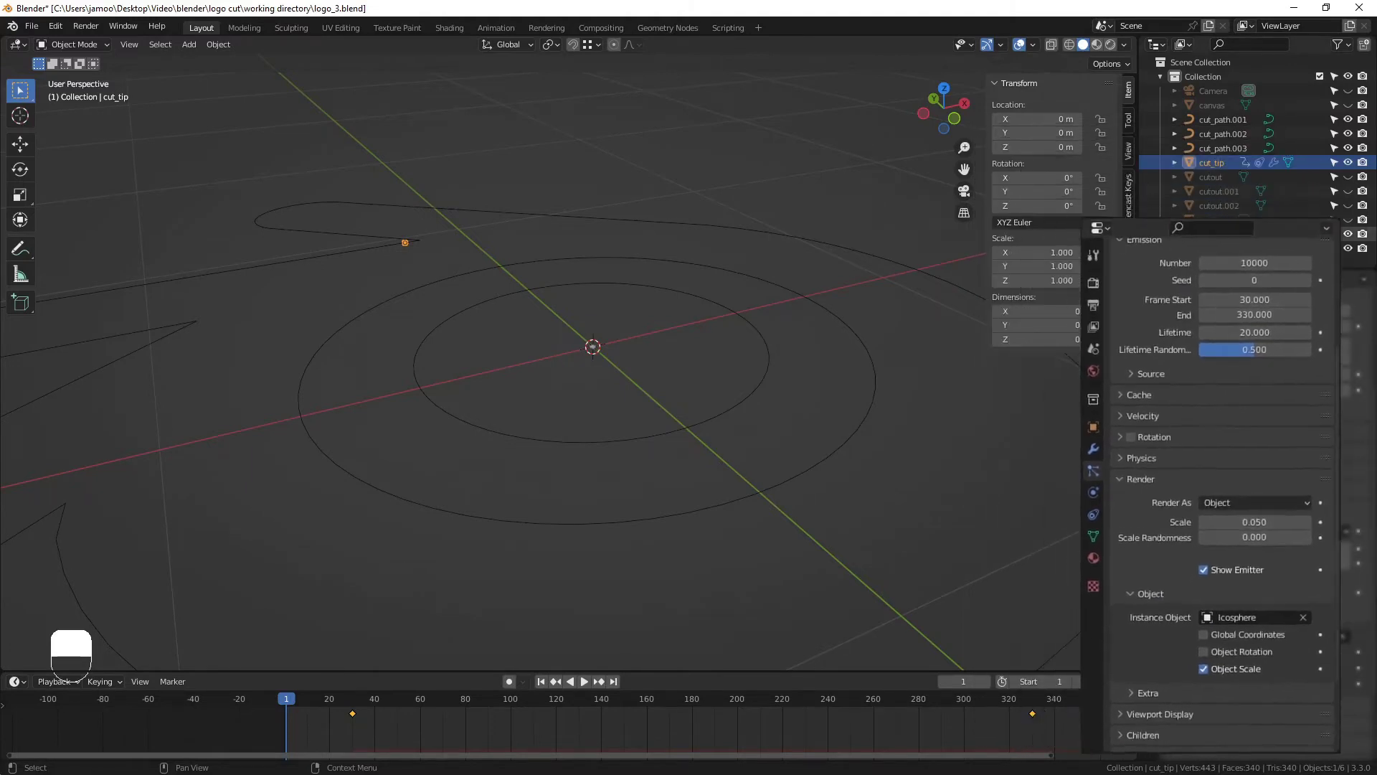
Rename the Icosphere object in the scene collection to "spark"
double_click(1217, 234)
text(spark)
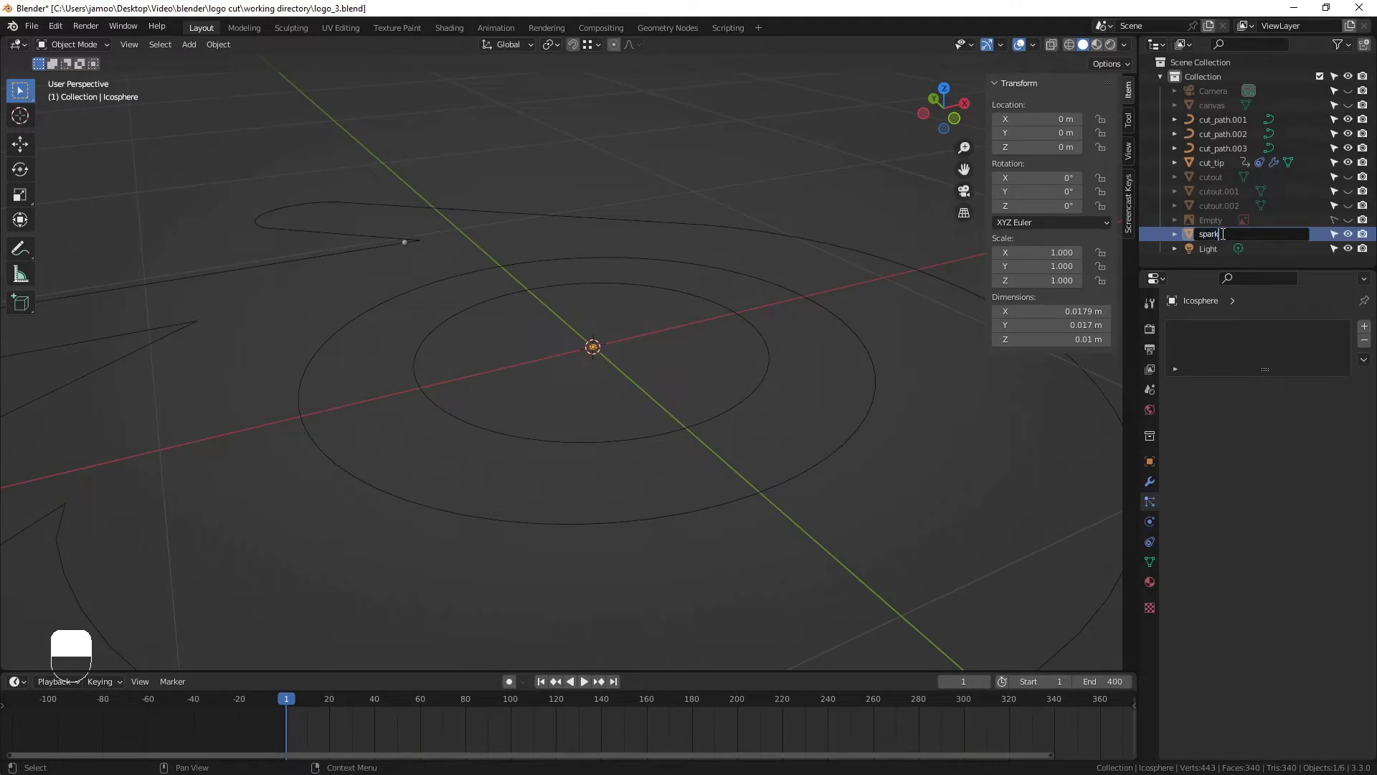
key(Return)
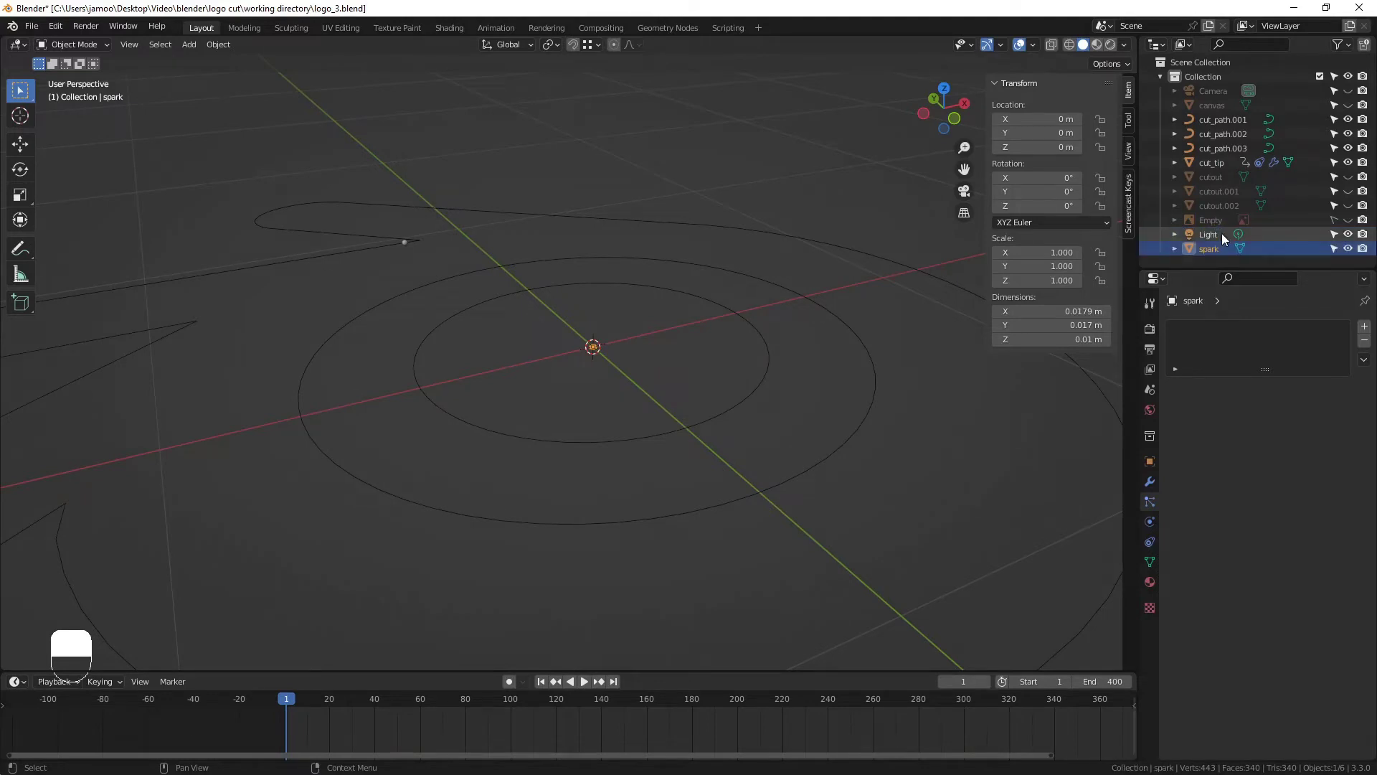
Select the cut_tip emitter, play the animation until sparks are emitted, and examine the size of the particles around the tip
click(405, 243)
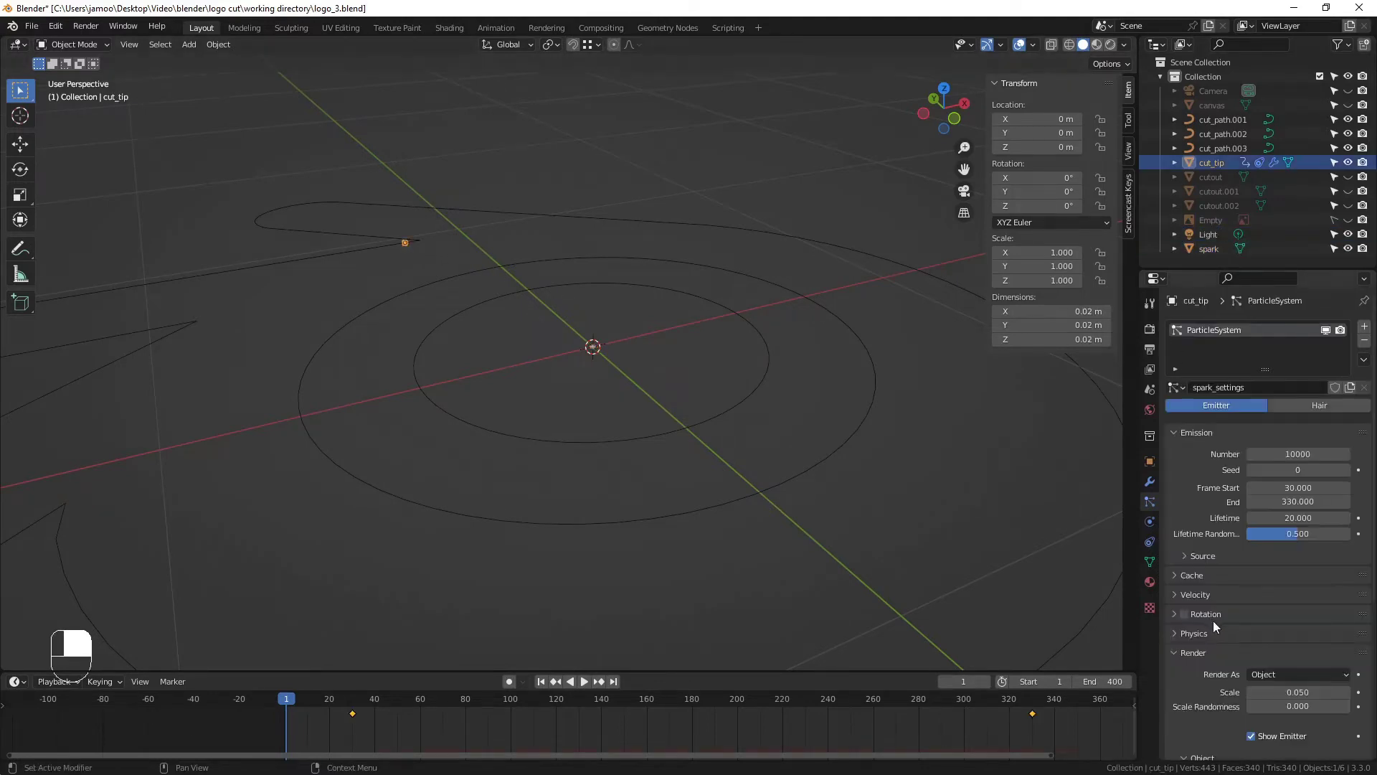
scroll(1220, 617, down, 1)
scroll(1284, 649, down, 2)
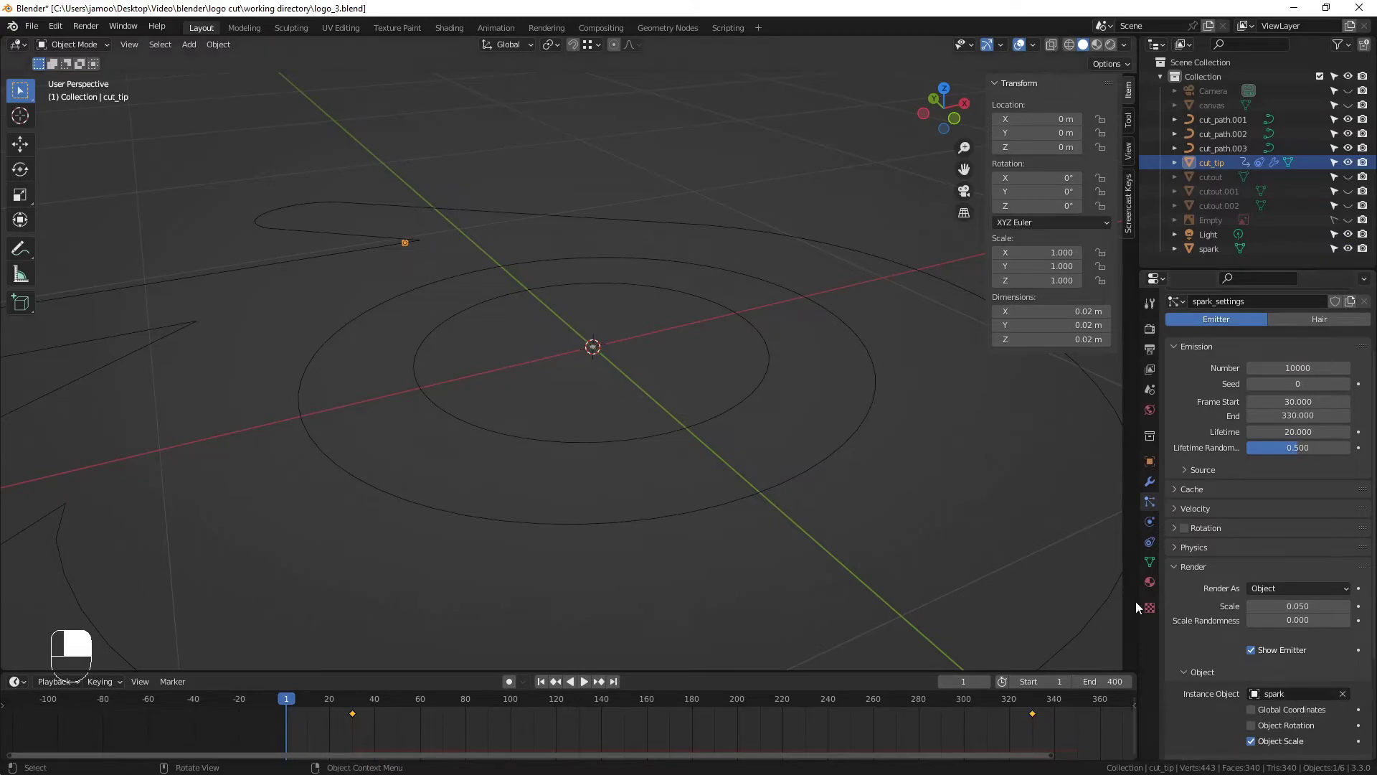
scroll(433, 274, up, 3)
key(space)
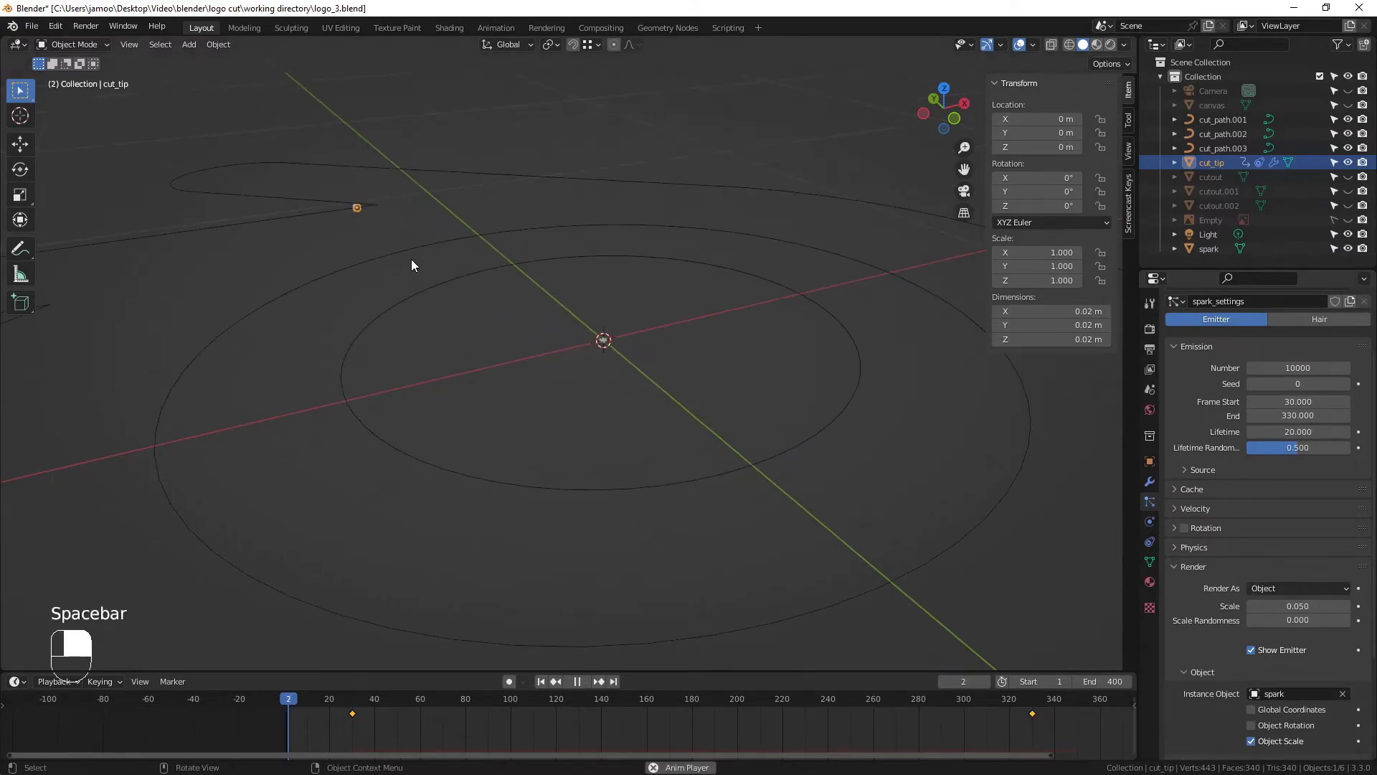
key(space)
middle_drag(354, 249, 381, 304)
shift+middle_drag(290, 369, 566, 218)
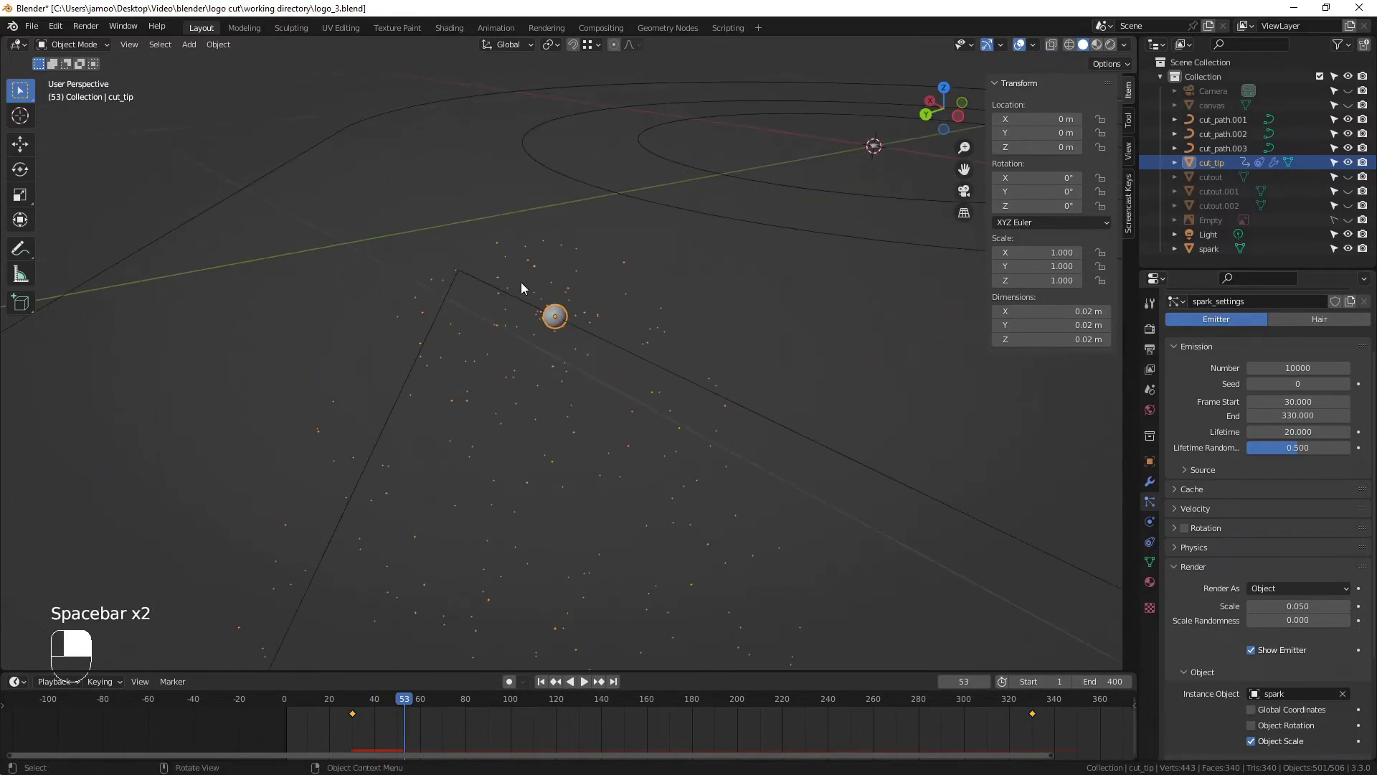
middle_drag(520, 291, 523, 276)
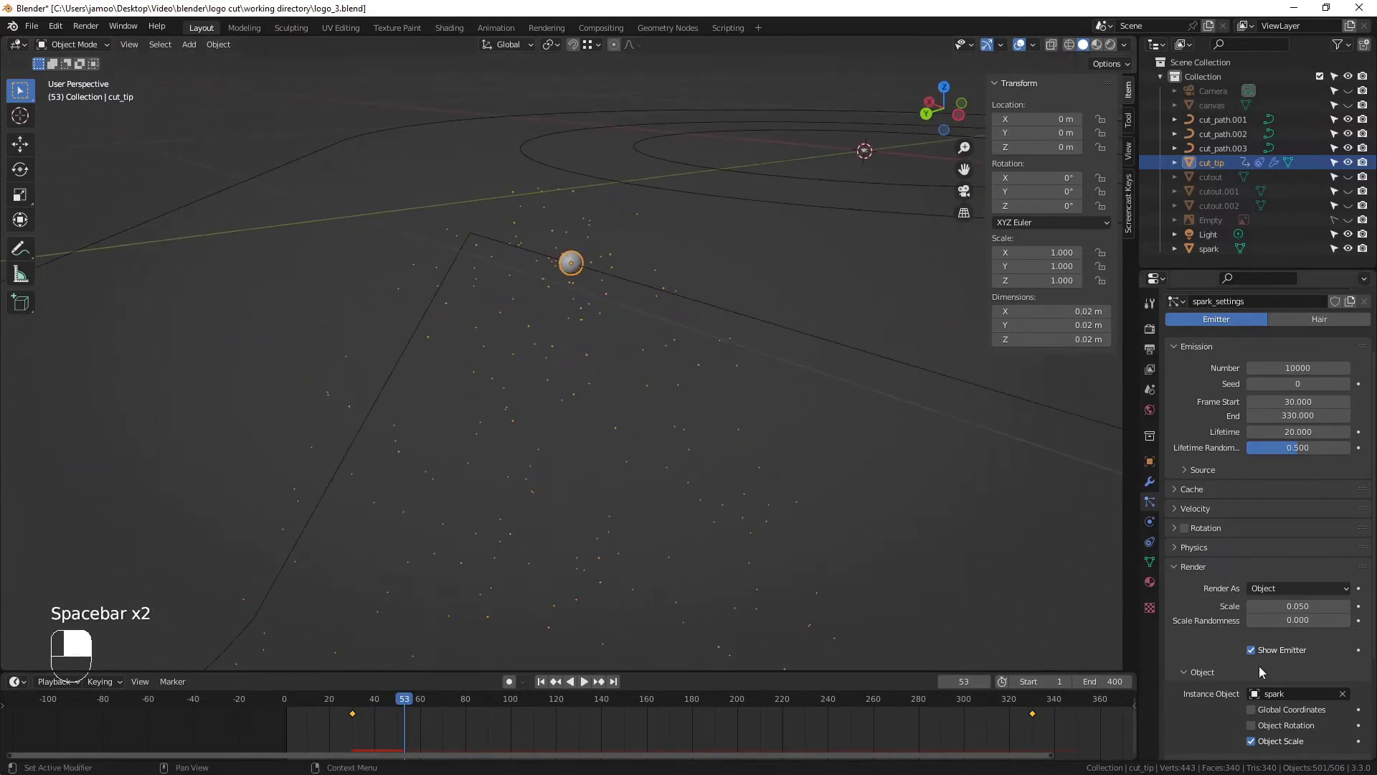
Set the cut_tip particles' render scale to 0.15 and their scale randomness to 0.5
click(1285, 606)
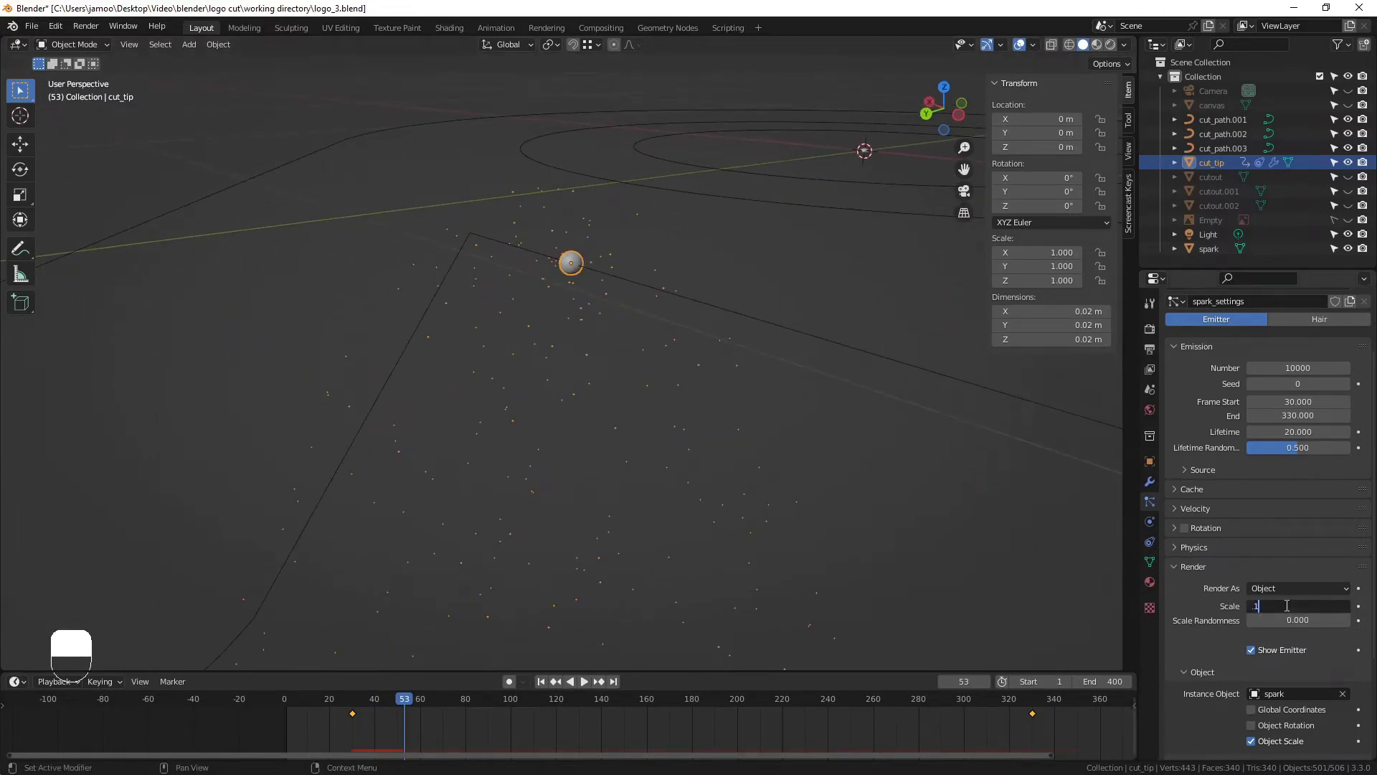
text(.15)
key(Return)
shift+middle_drag(743, 329, 663, 297)
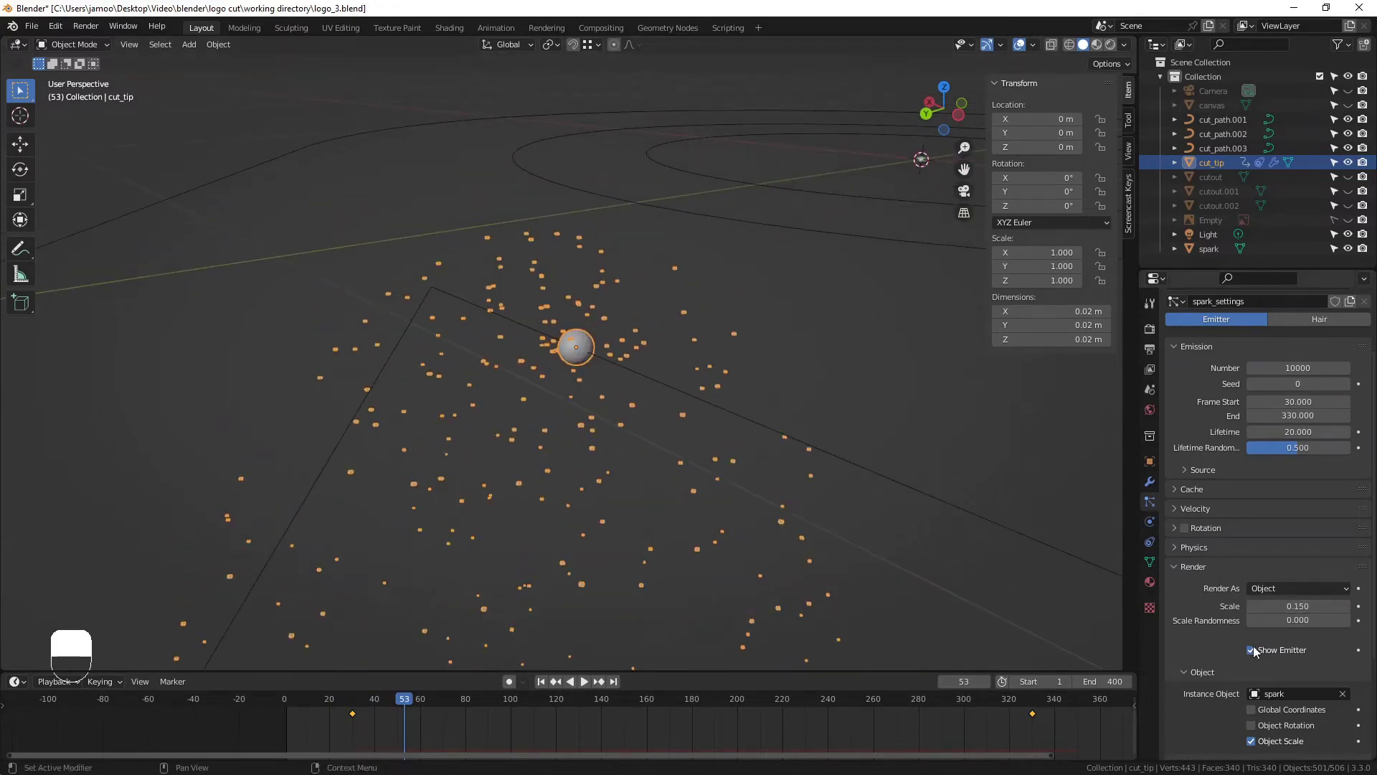
click(1291, 621)
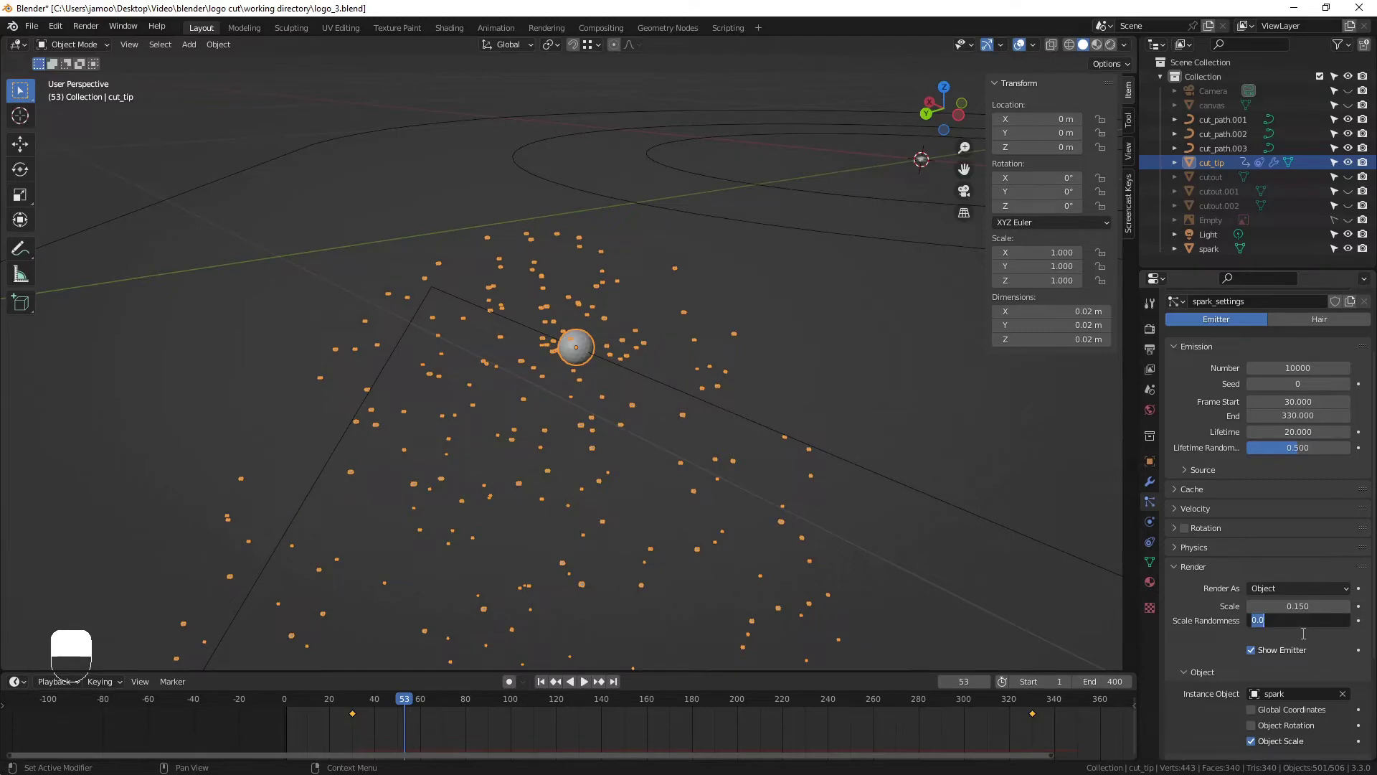
text(.5)
key(Return)
shift+middle_drag(866, 483, 656, 446)
scroll(655, 452, up, 2)
scroll(656, 447, down, 5)
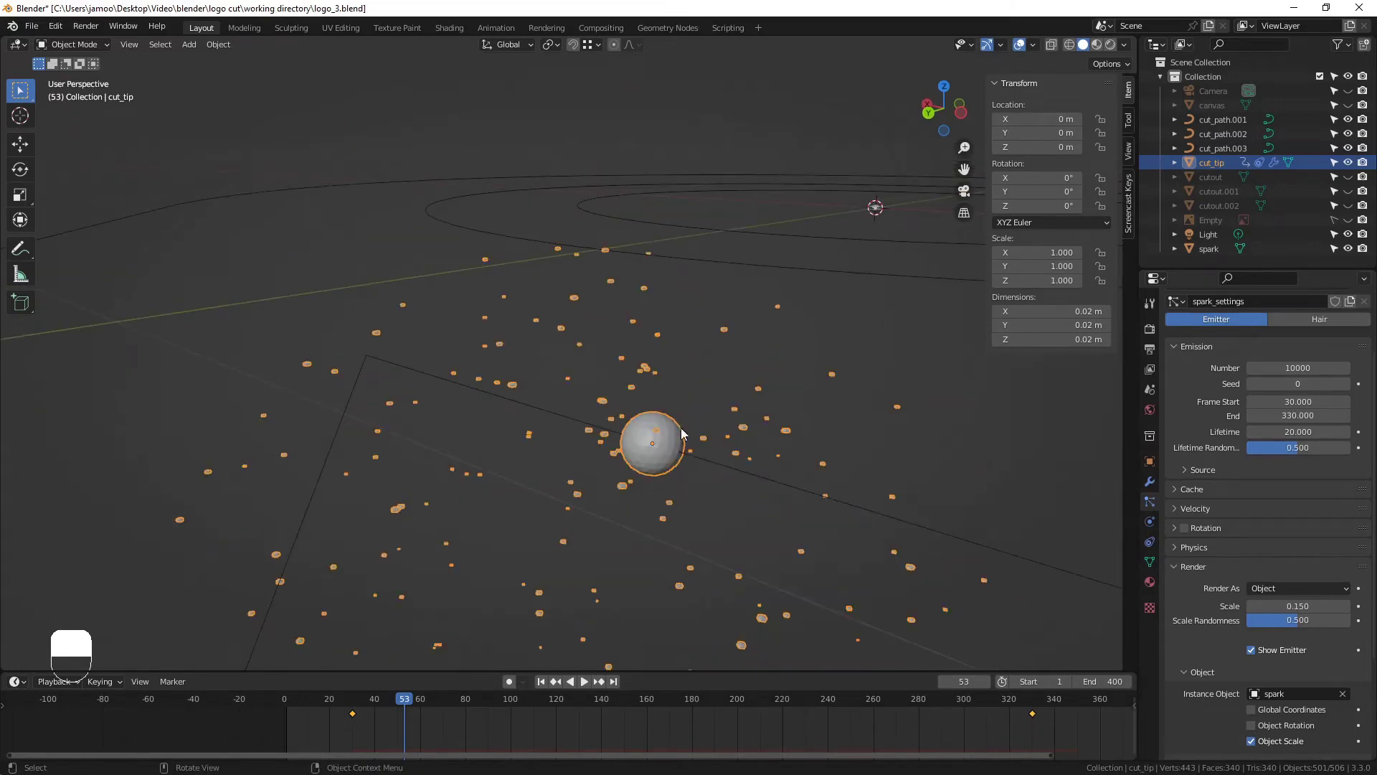
Enable rotation for the spark particles, with Randomize at 1 and Randomize Phase at 2
click(1205, 530)
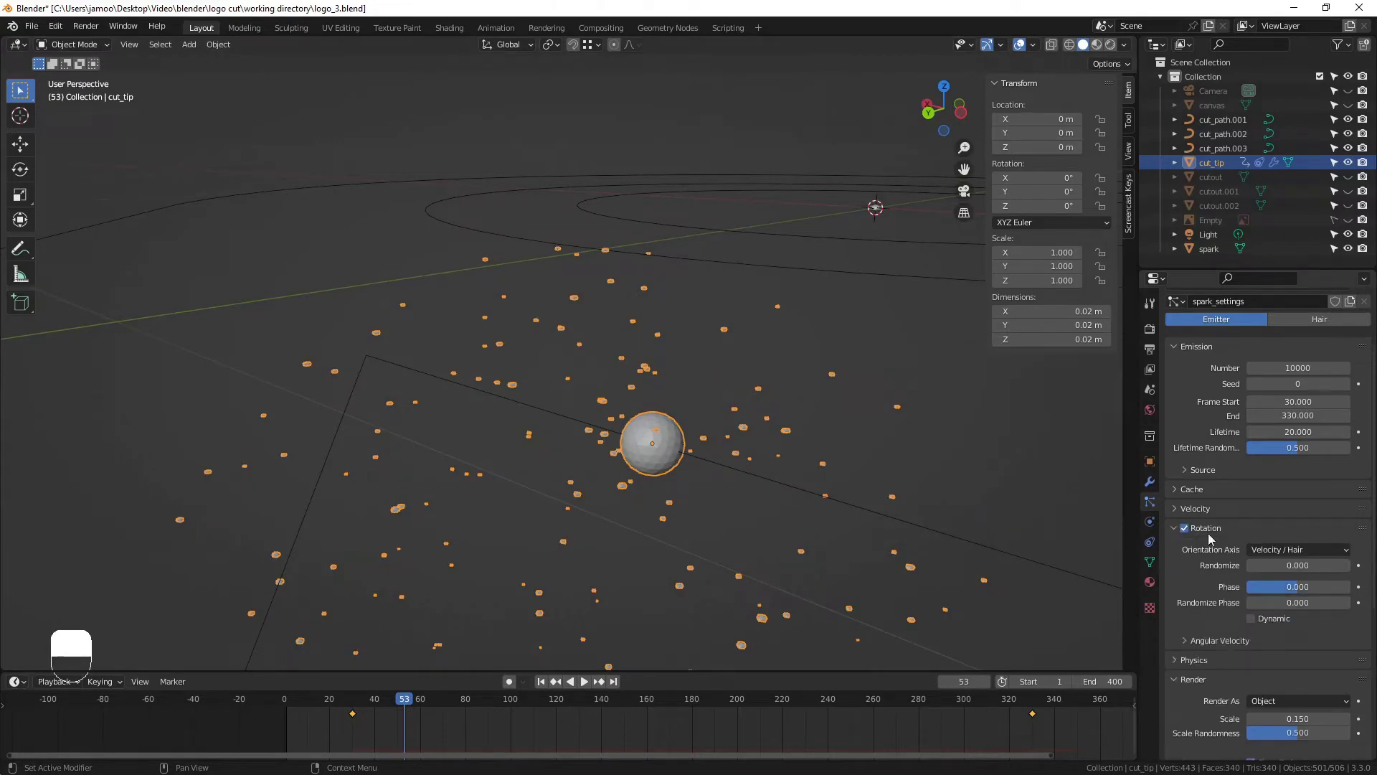
scroll(1198, 543, down, 1)
drag(1263, 537, 1352, 536)
drag(1255, 574, 1351, 574)
Play the animation and examine the rotated sparks close up and from farther away around the cutting tip
key(space)
middle_drag(692, 452, 744, 422)
key(space)
scroll(747, 424, up, 4)
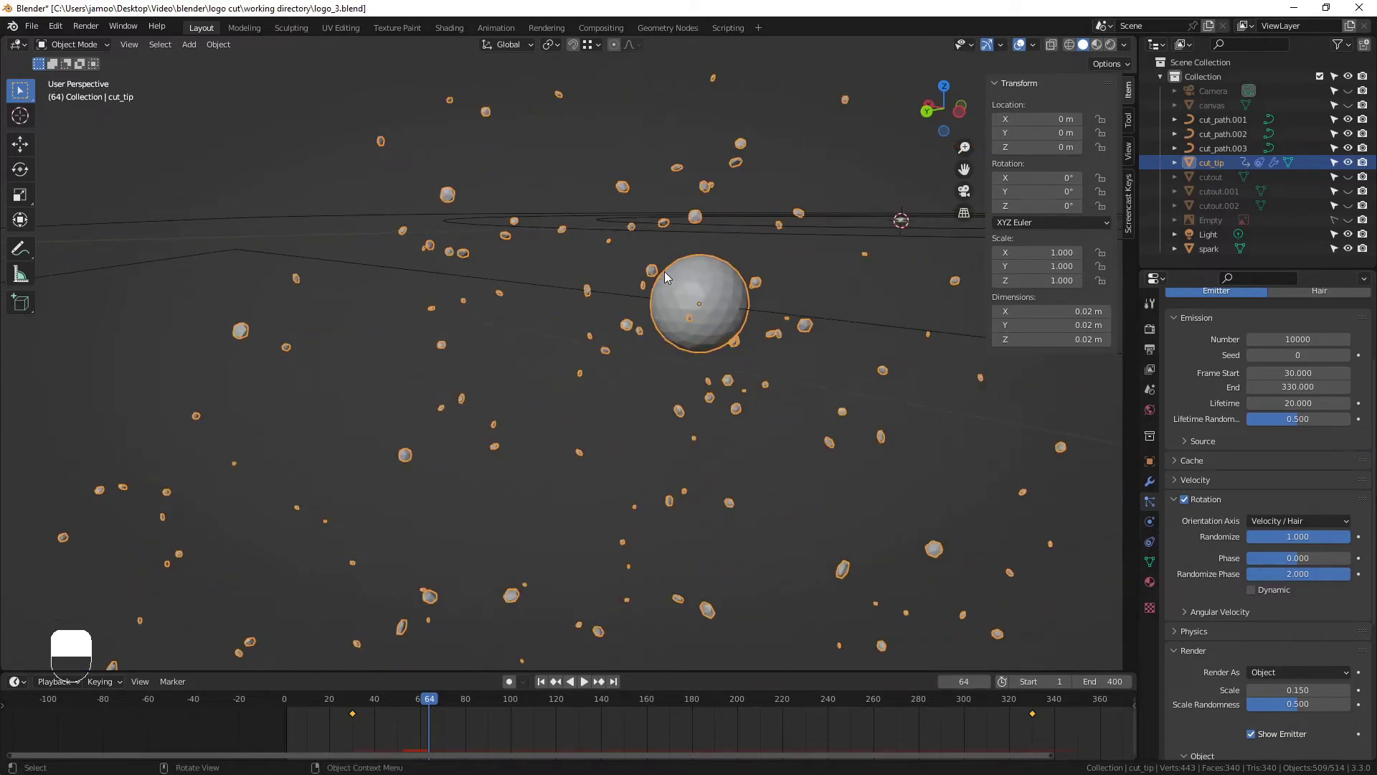
scroll(664, 271, down, 3)
scroll(698, 280, down, 4)
scroll(704, 292, down, 1)
click(1177, 500)
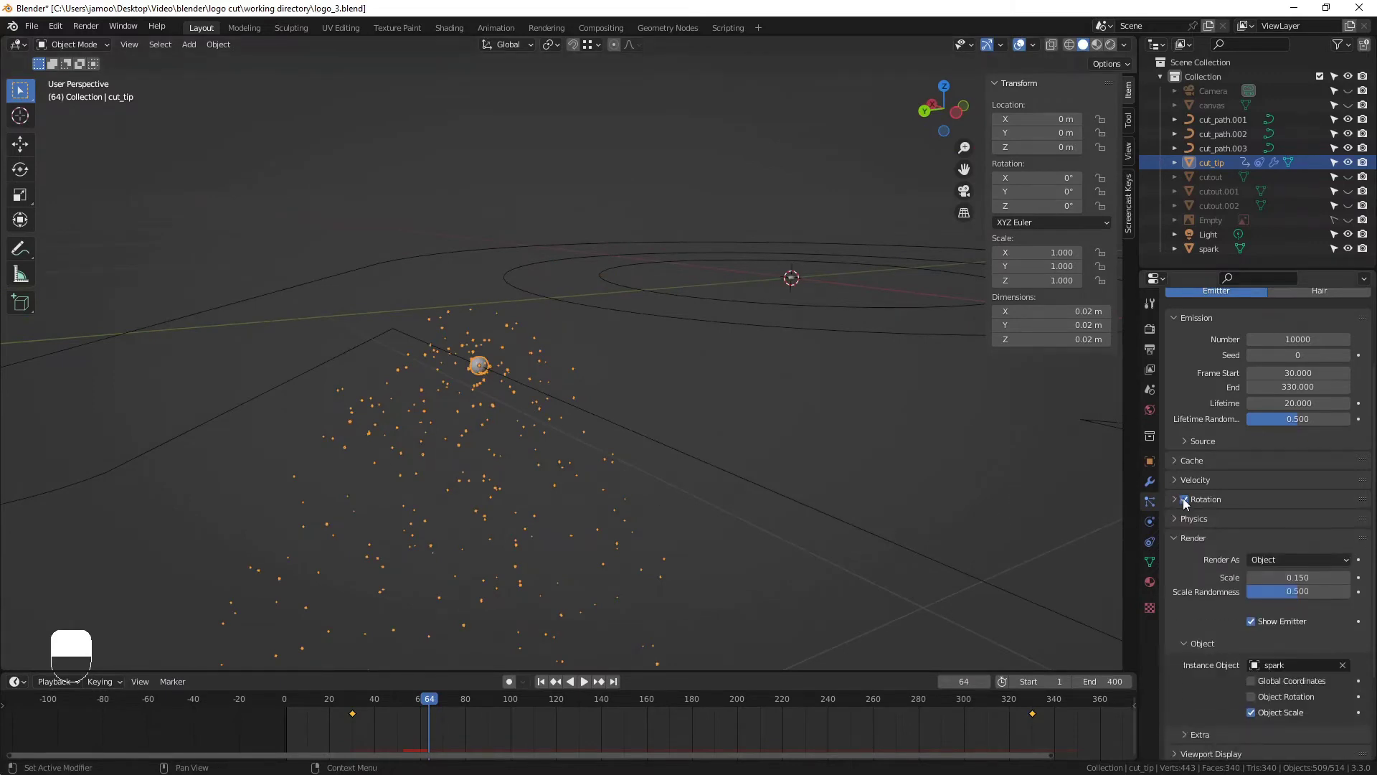
middle_drag(704, 411, 708, 405)
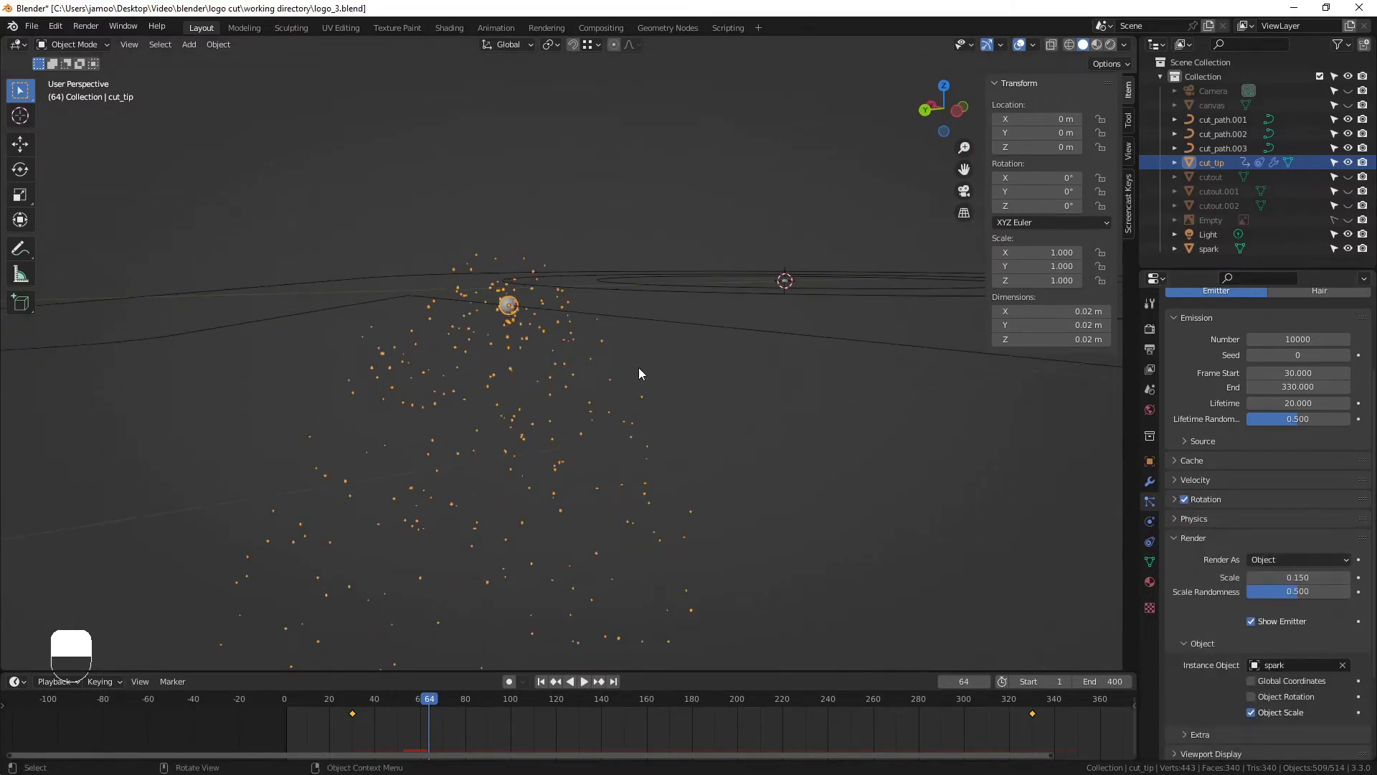
middle_drag(638, 368, 643, 373)
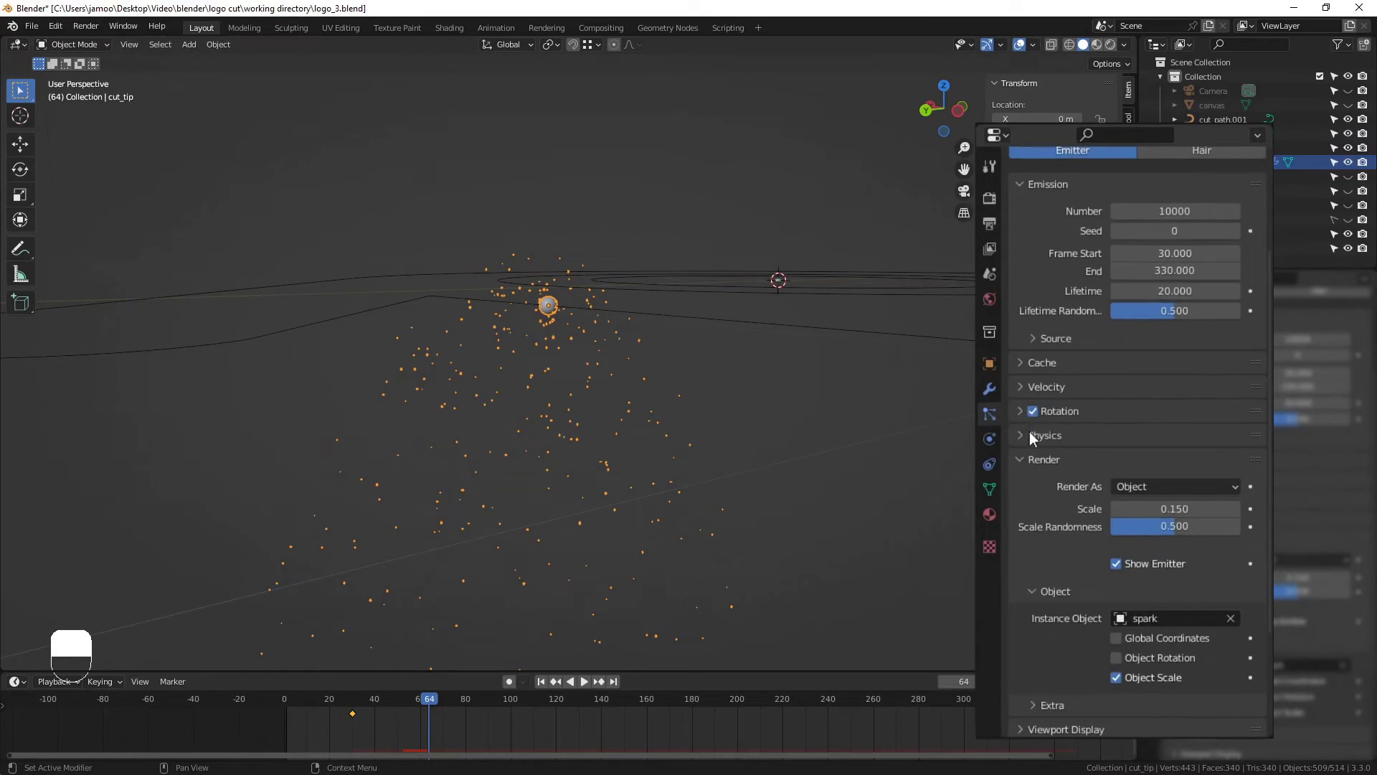
Set the particles' normal velocity to 0.5 m/s and their object-aligned Z velocity to 0.5 m/s
click(1019, 388)
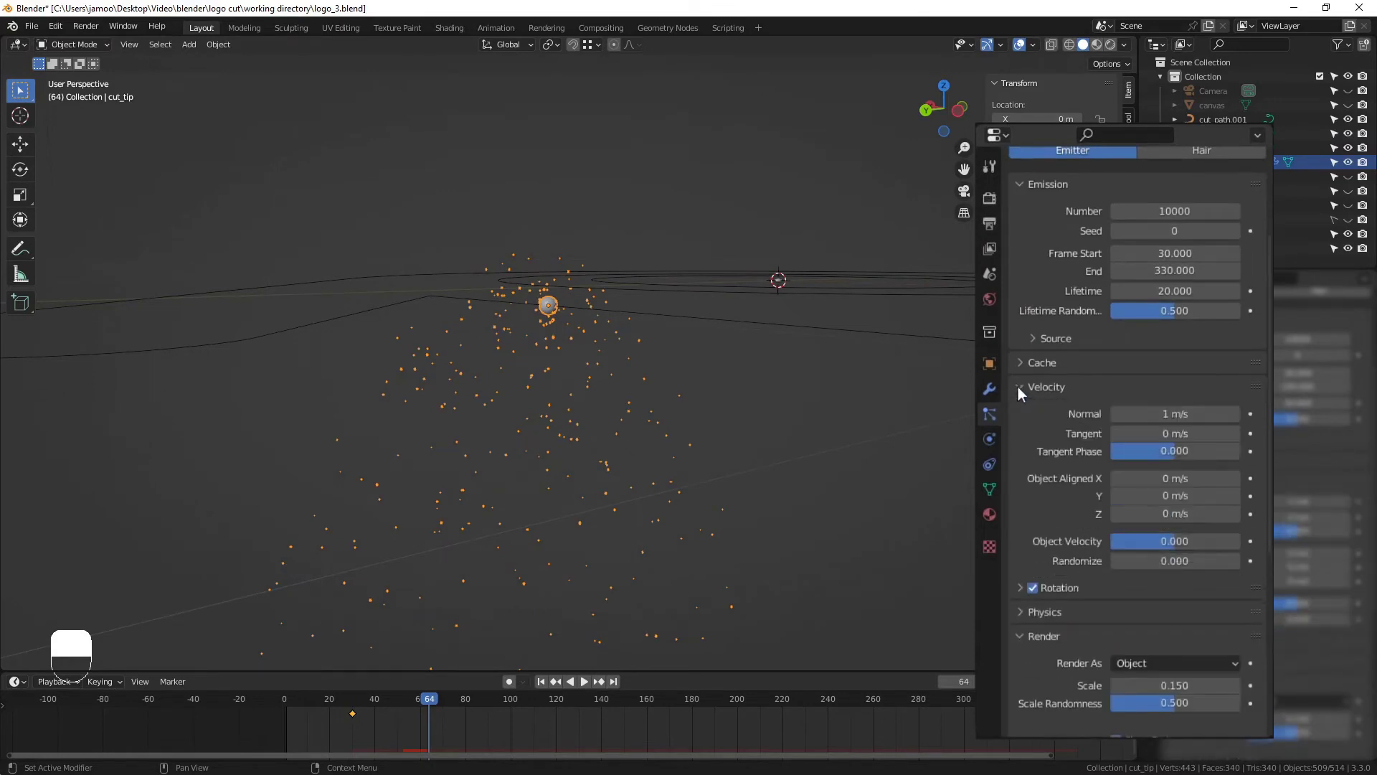
click(1141, 414)
text(0.5)
key(Return)
click(1159, 514)
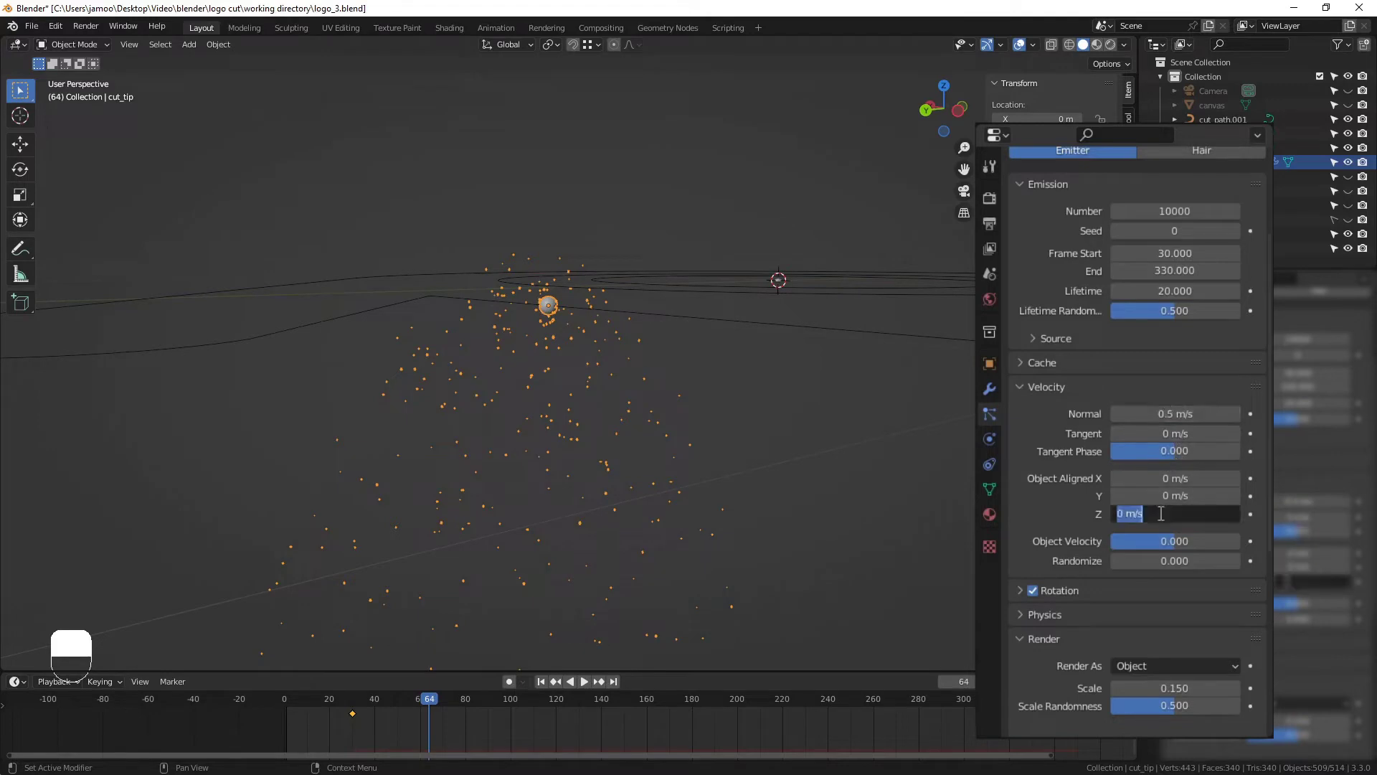
text(0.5)
key(Return)
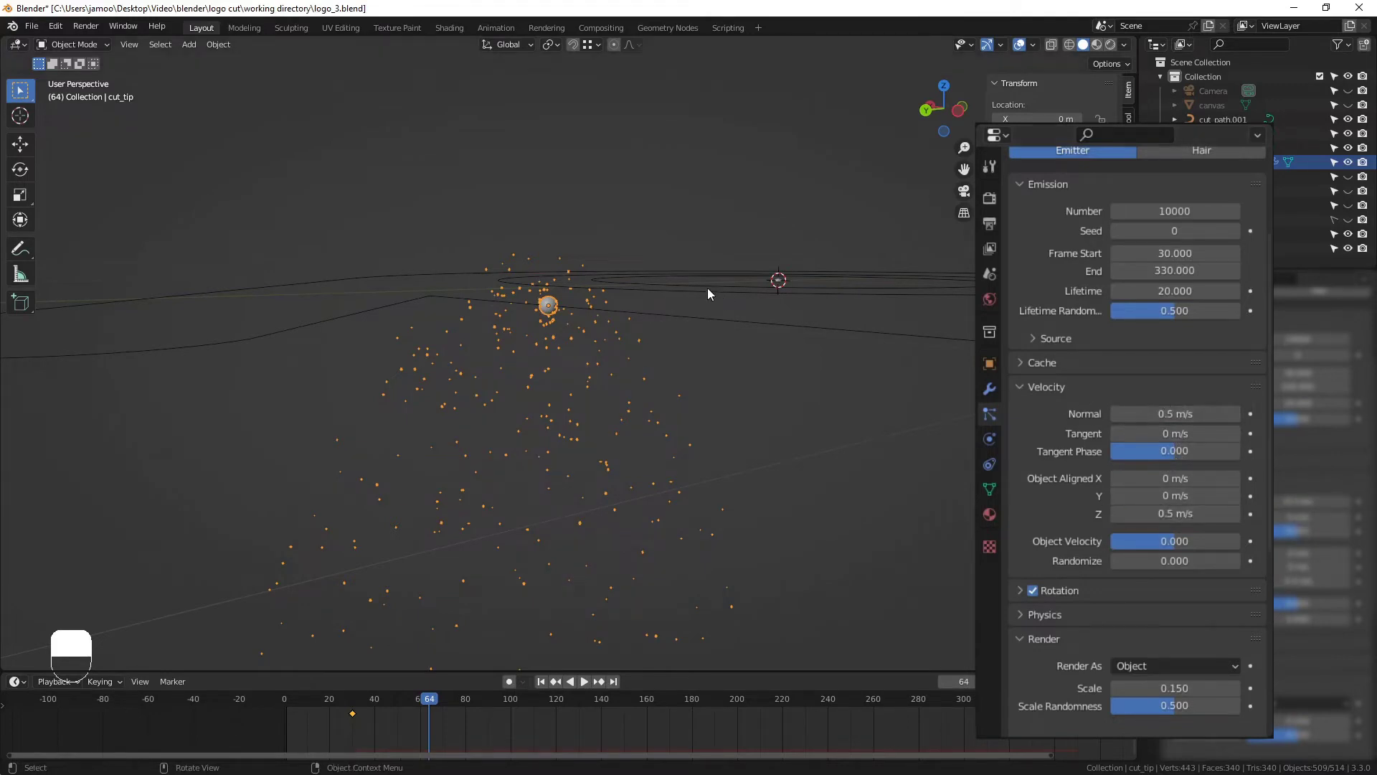
Set the particle velocity's Randomize value to 0.5 and play the animation to check how the sparks spread
shift+middle_drag(701, 287, 712, 300)
click(1131, 561)
text(.5)
key(Return)
key(space)
mouse_move(746, 373)
middle_down()
mouse_move(787, 386)
mouse_move(743, 377)
middle_up()
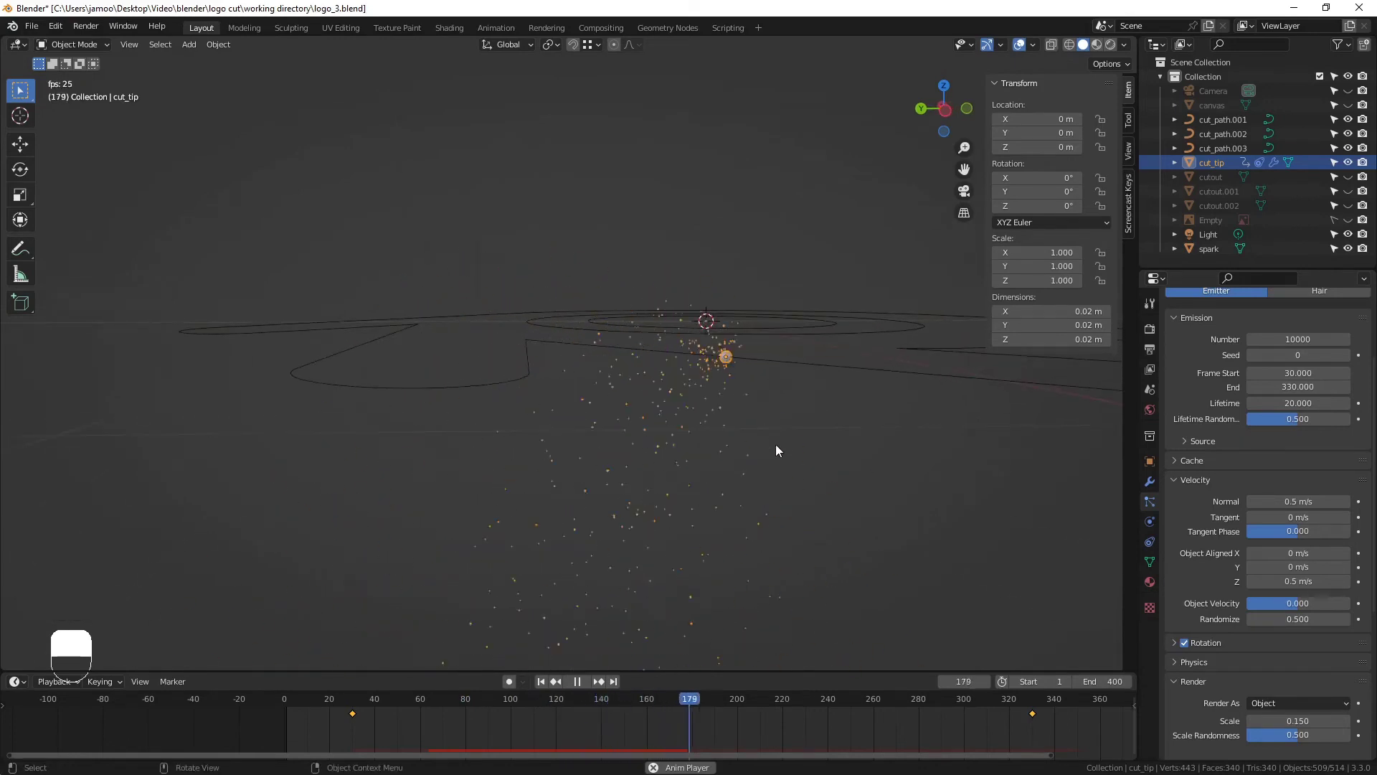
key(space)
shift+middle_drag(833, 443, 793, 443)
scroll(672, 371, up, 2)
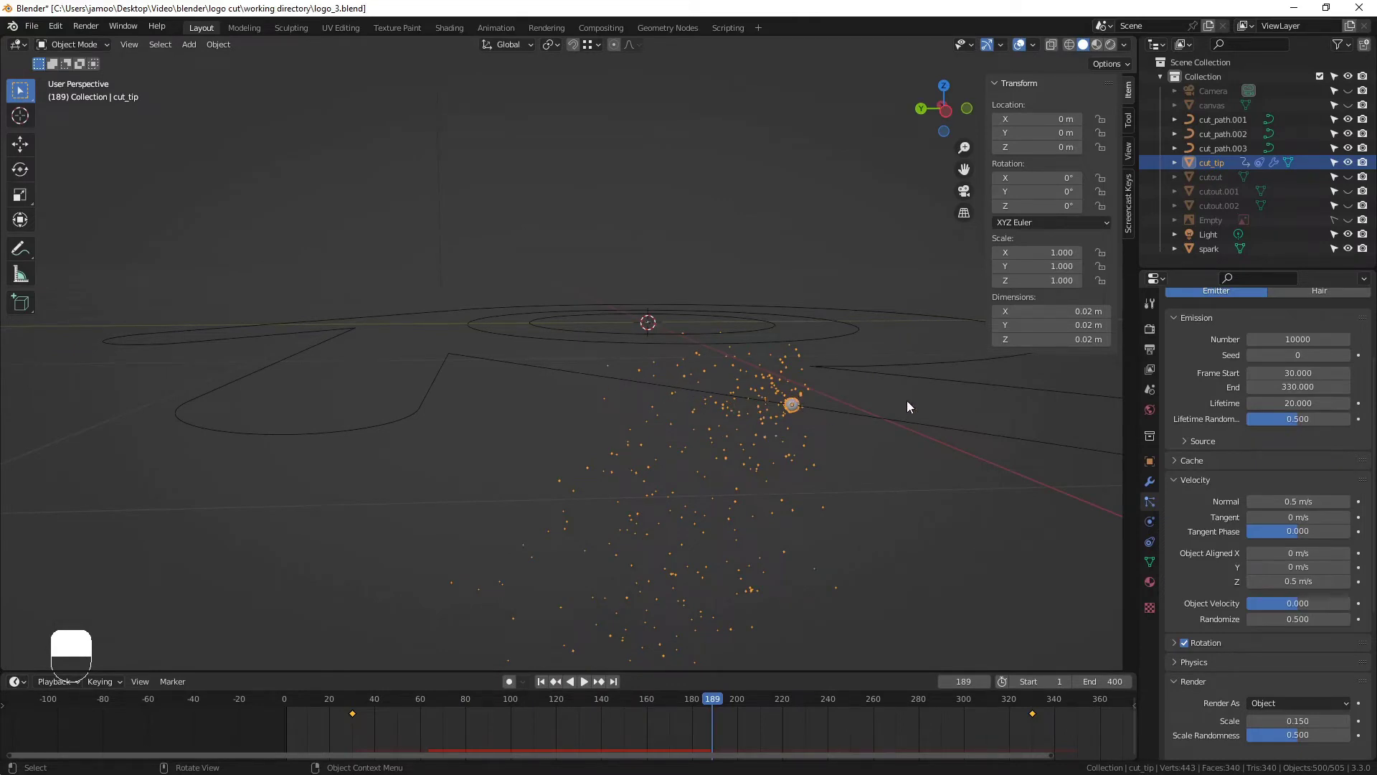
Add collision physics to the canvas object and set its particle damping to 0.1
click(1216, 106)
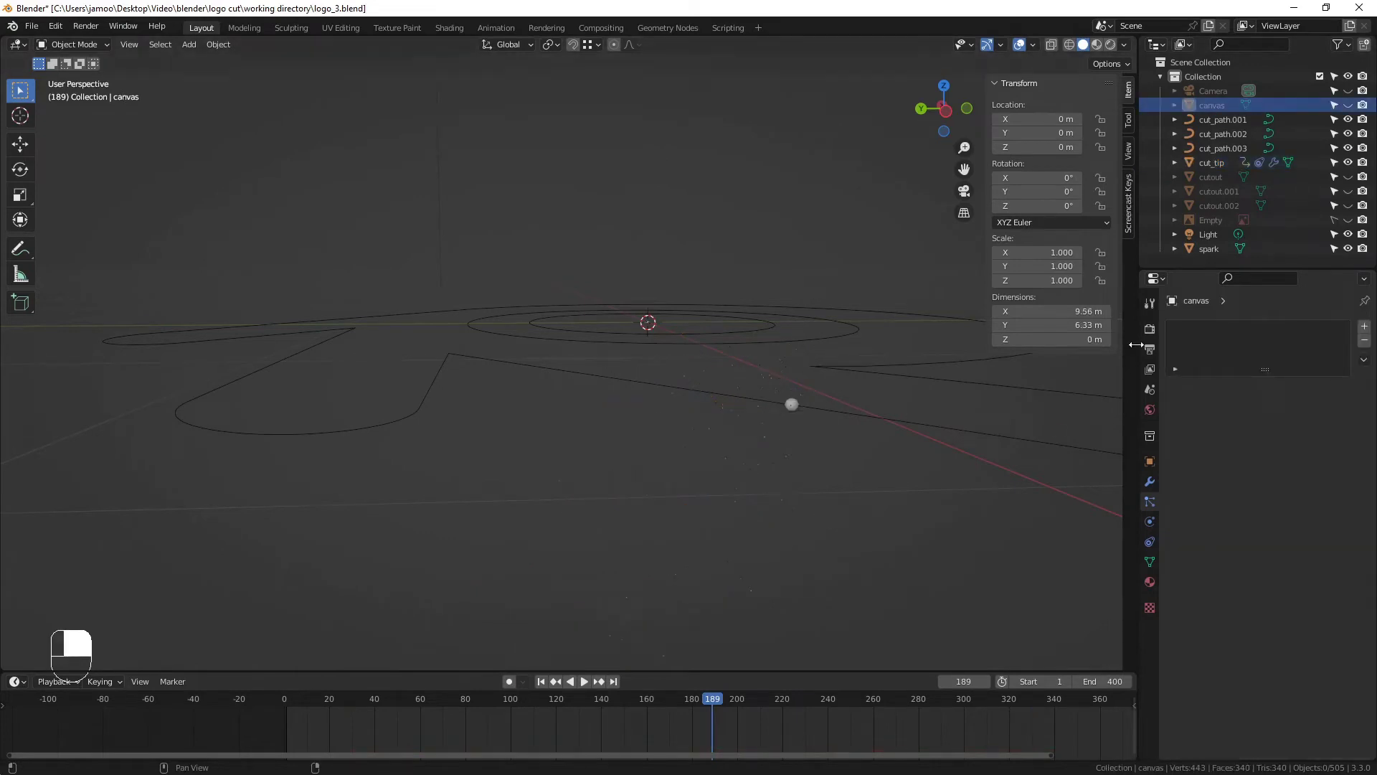
click(1151, 523)
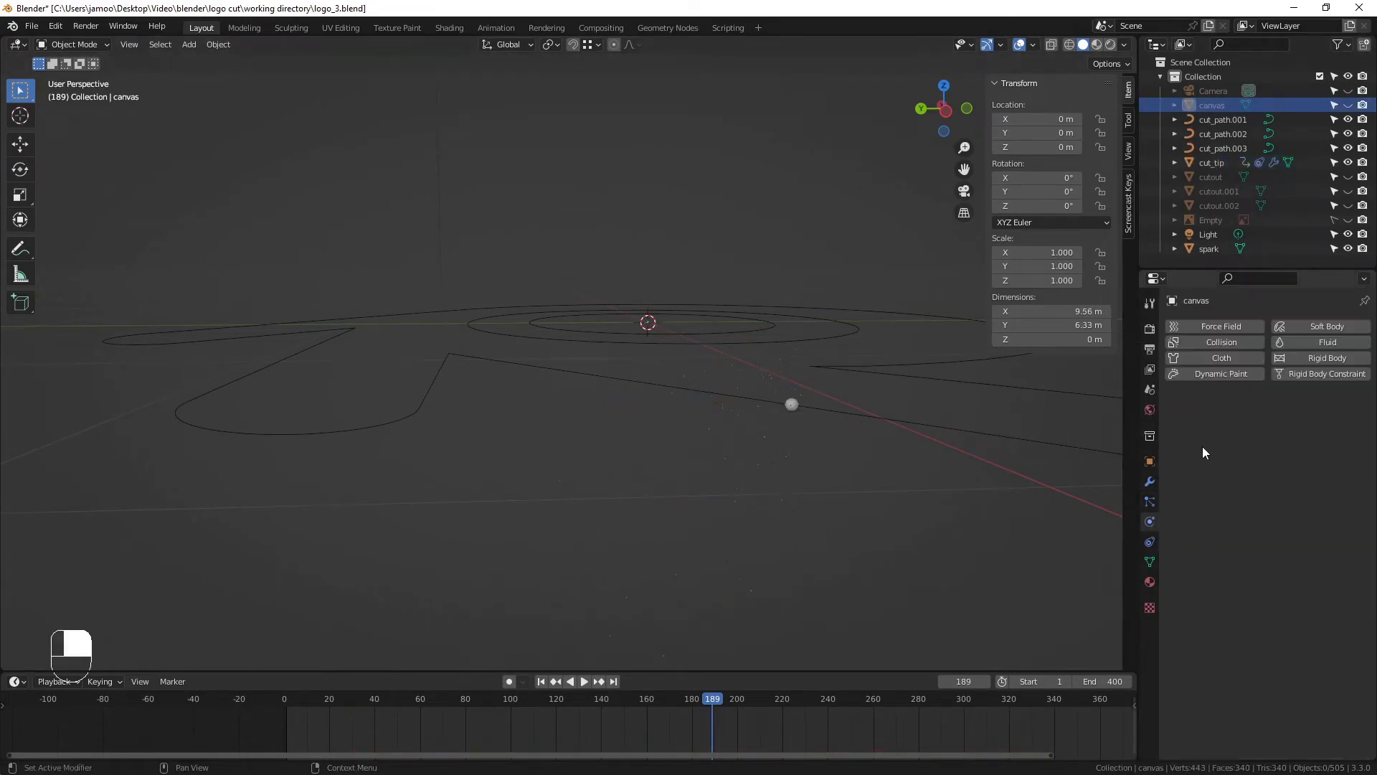
click(1214, 346)
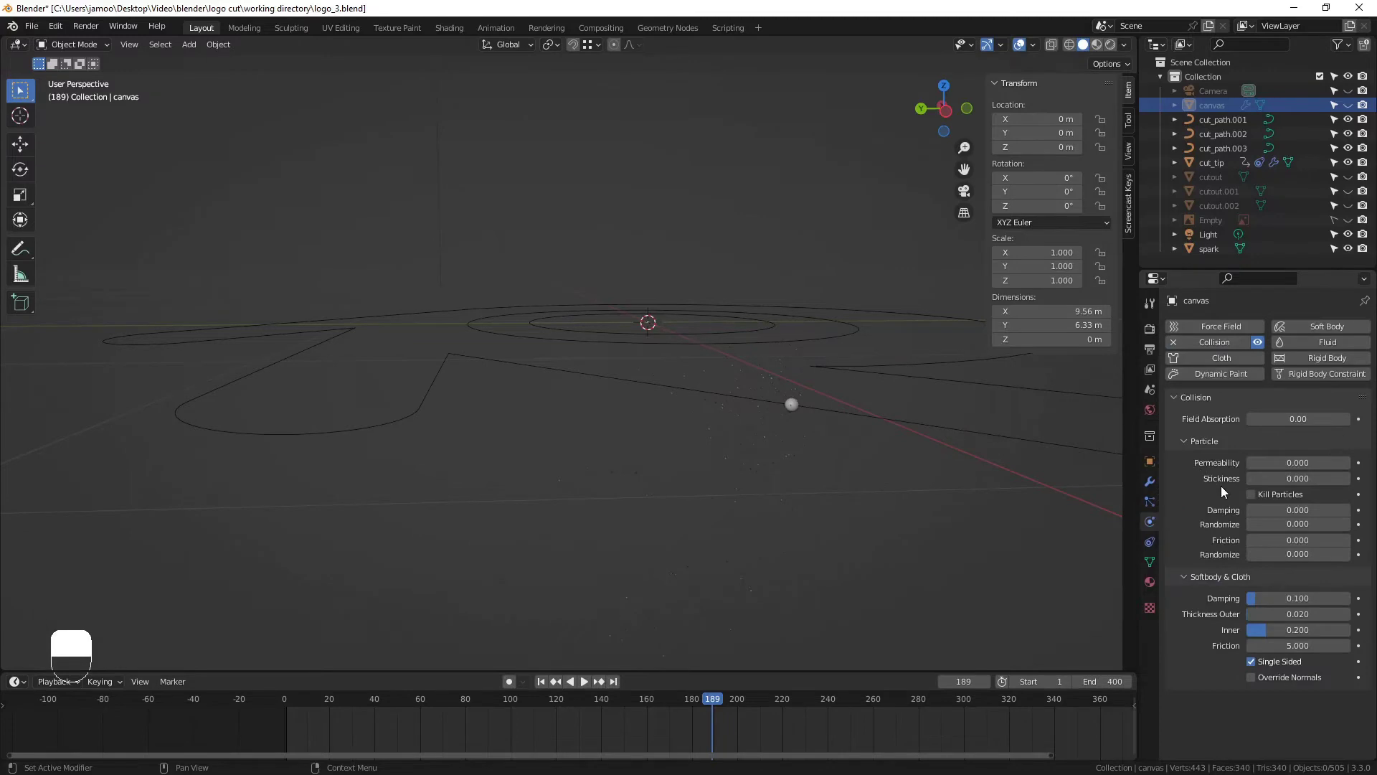
click(1263, 513)
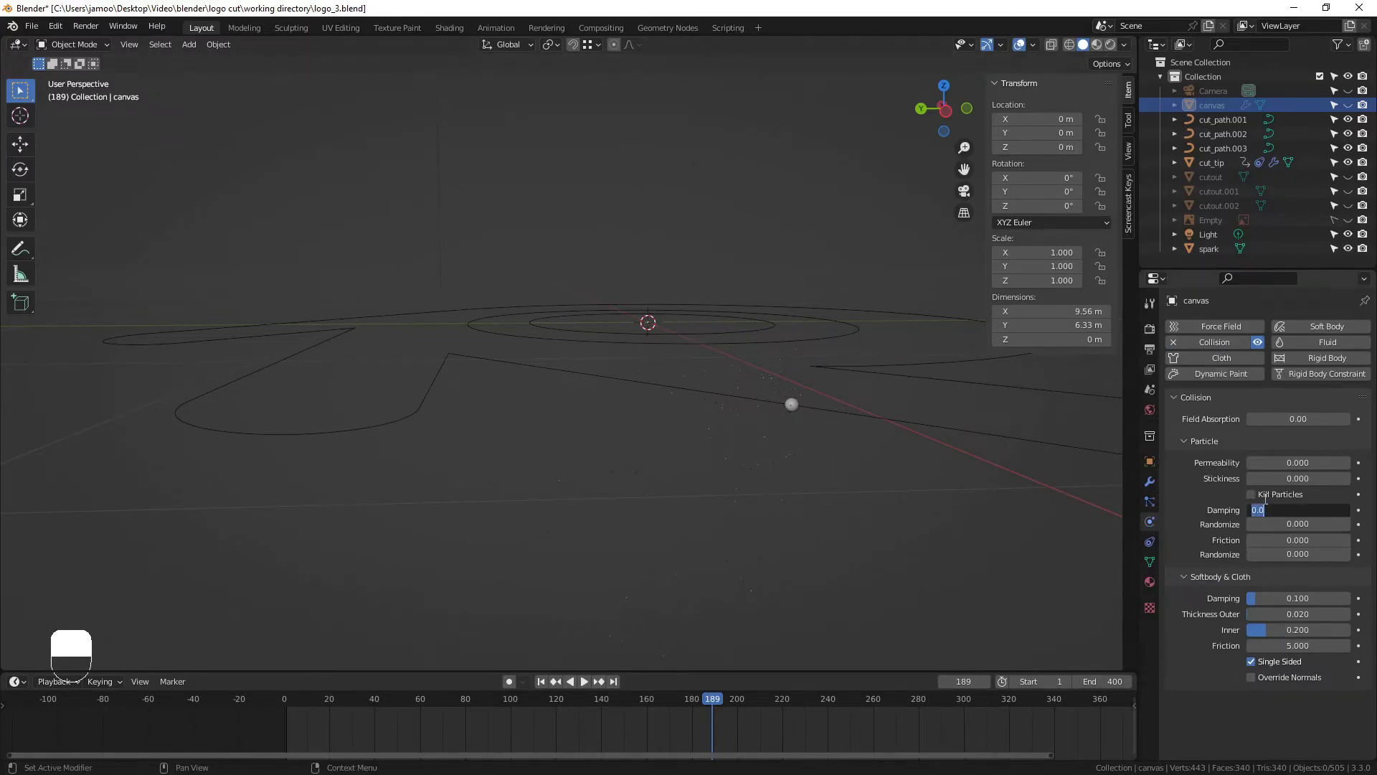
key(Return)
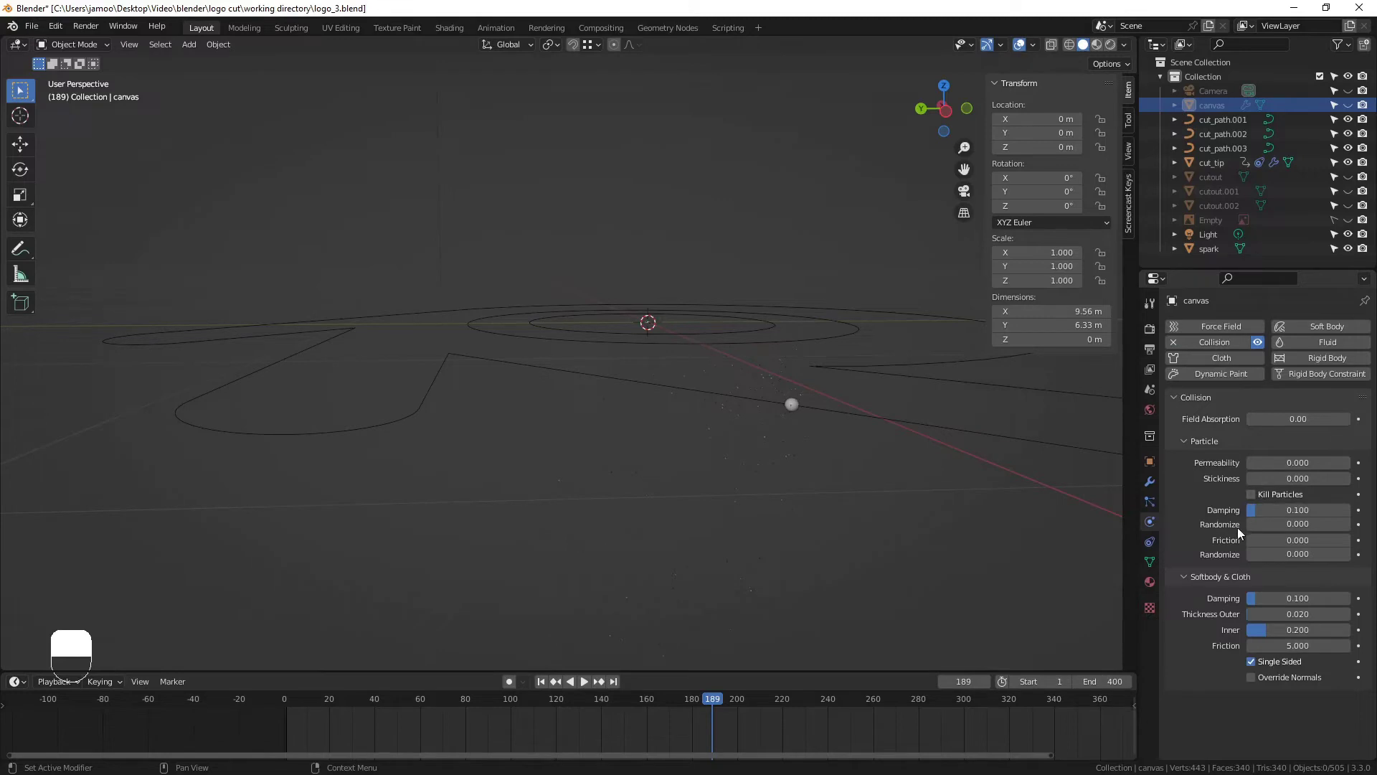
Select cut_tip and play the animation to examine how the sparks behave around the canvas surface
shift+middle_drag(823, 460, 732, 381)
click(727, 403)
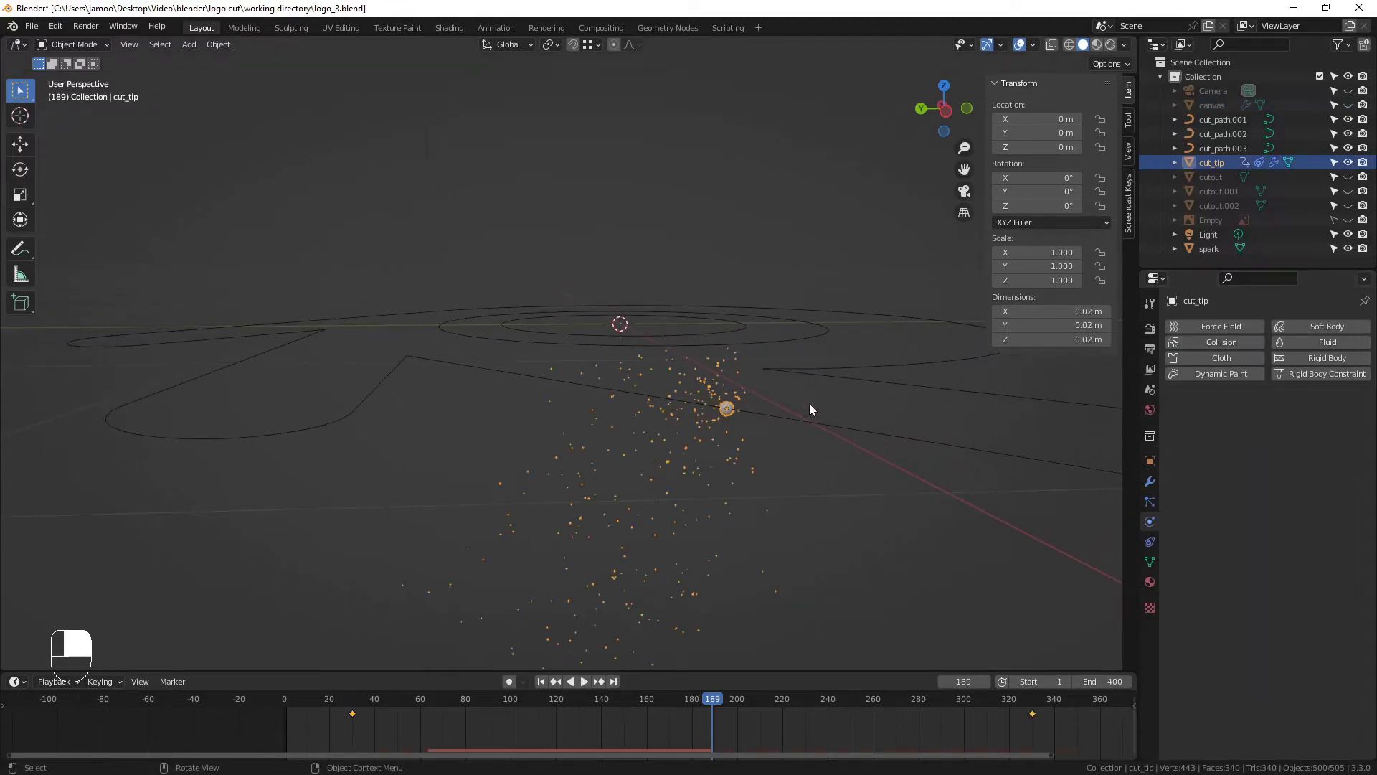
key(space)
shift+middle_drag(804, 412, 751, 399)
scroll(754, 396, down, 2)
middle_drag(741, 373, 677, 368)
key(space)
scroll(775, 375, down, 3)
scroll(677, 366, up, 1)
Duplicate the cut_tip object in place, working in the top view
key(KP_7)
shift+middle_drag(463, 475, 526, 429)
scroll(525, 429, up, 2)
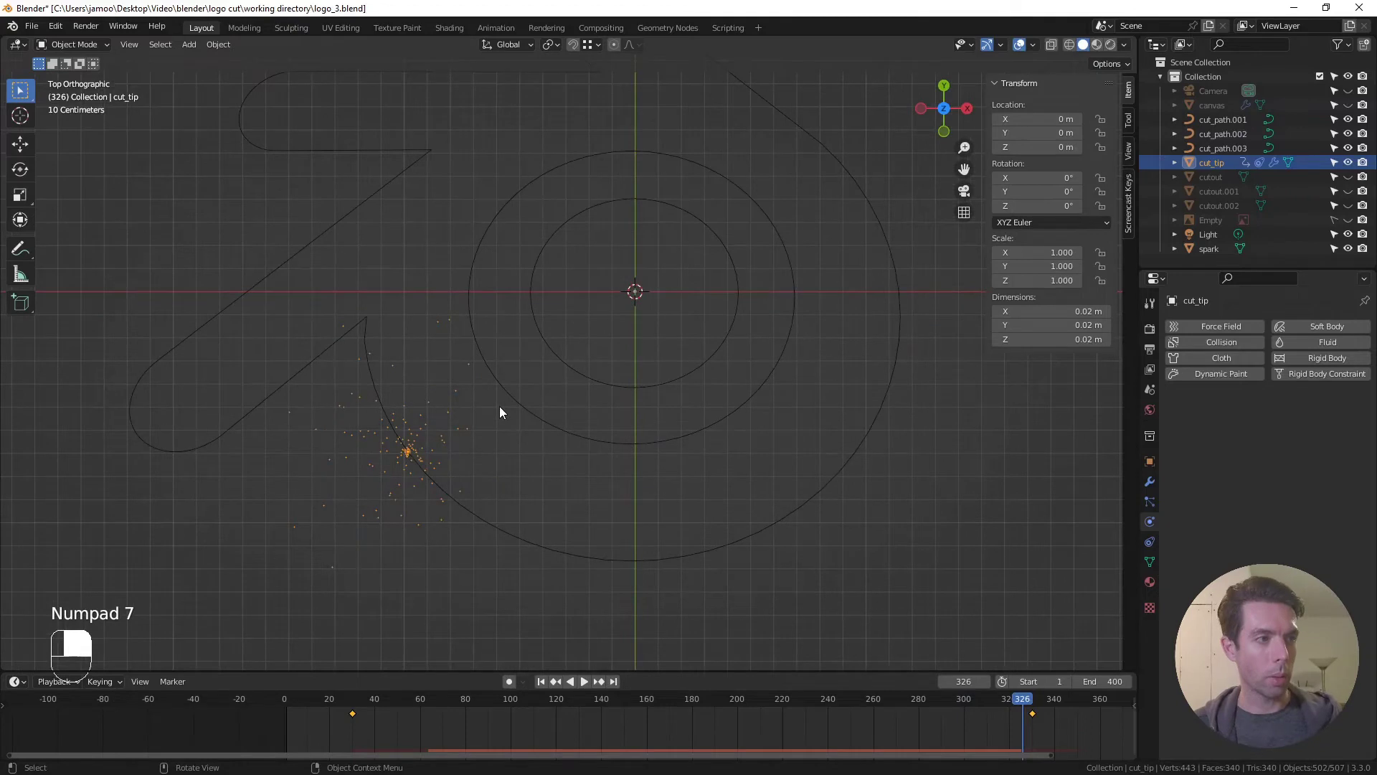
key(shift+d)
right_click(403, 452)
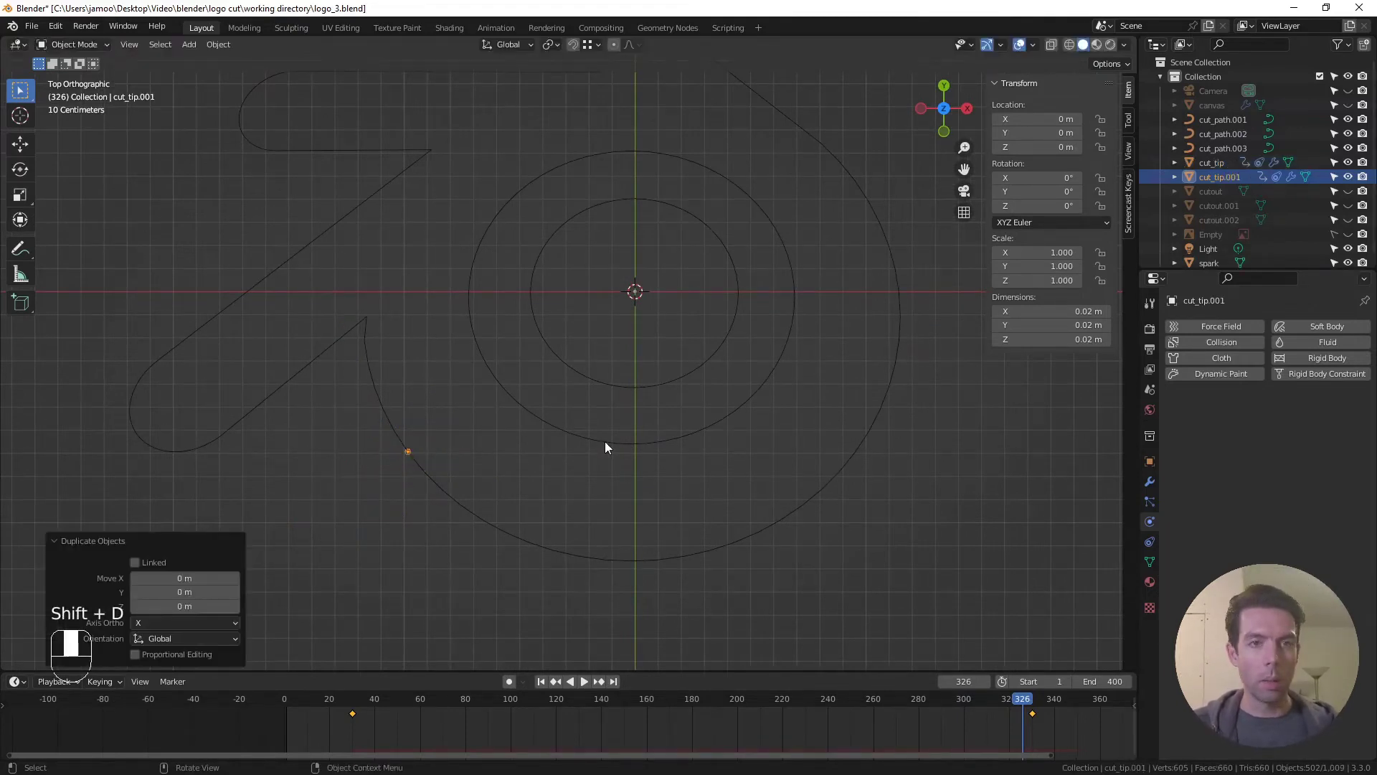
At frame 30, set the duplicated tip's Follow Path offset to 0 and keyframe it
click(1151, 542)
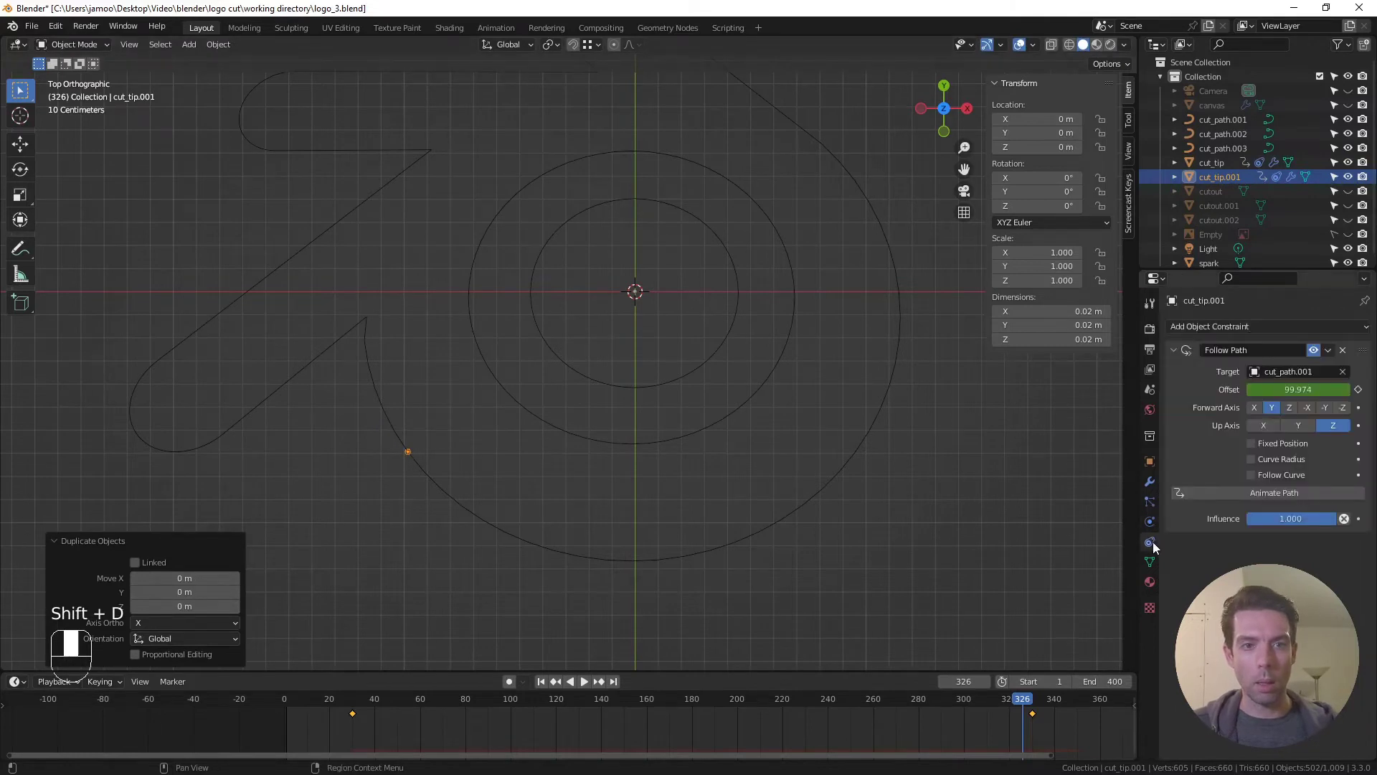
click(357, 701)
key(space)
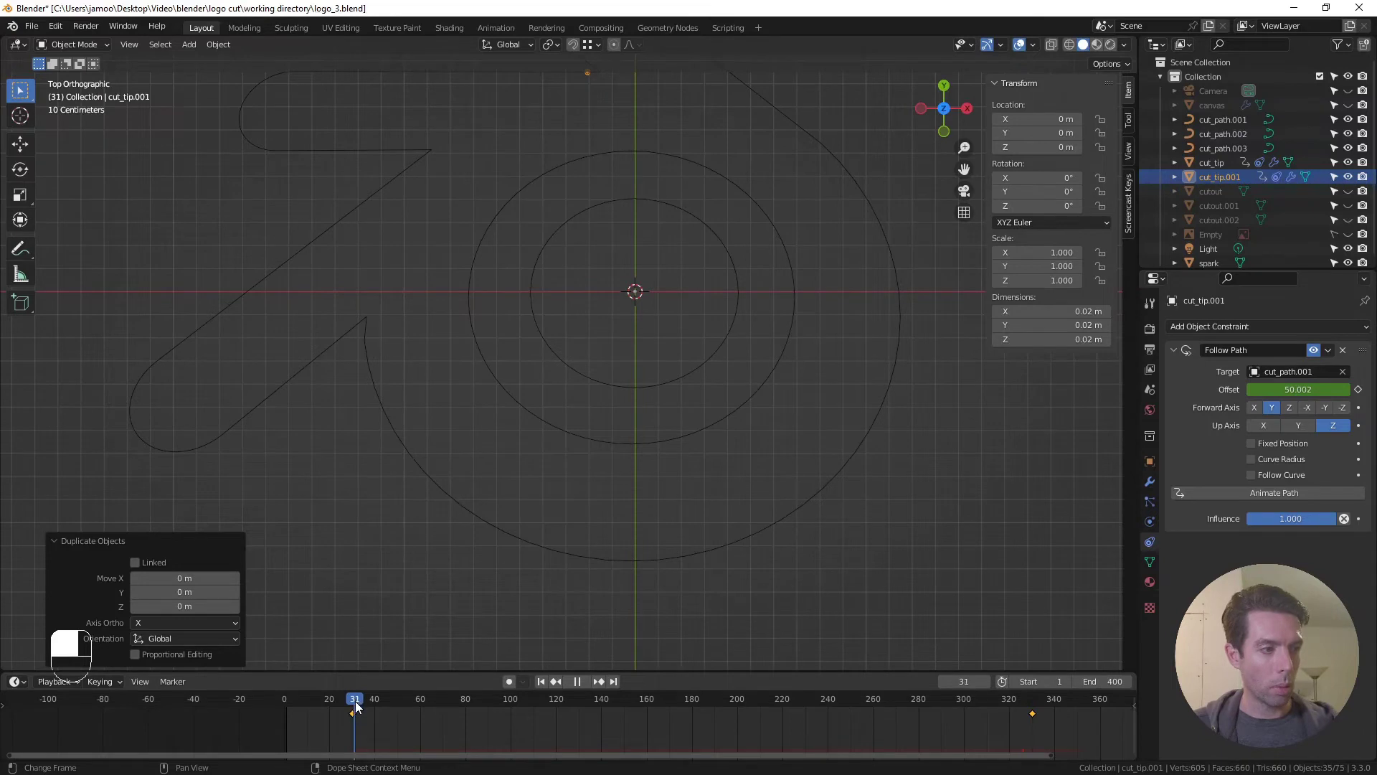
key(Escape)
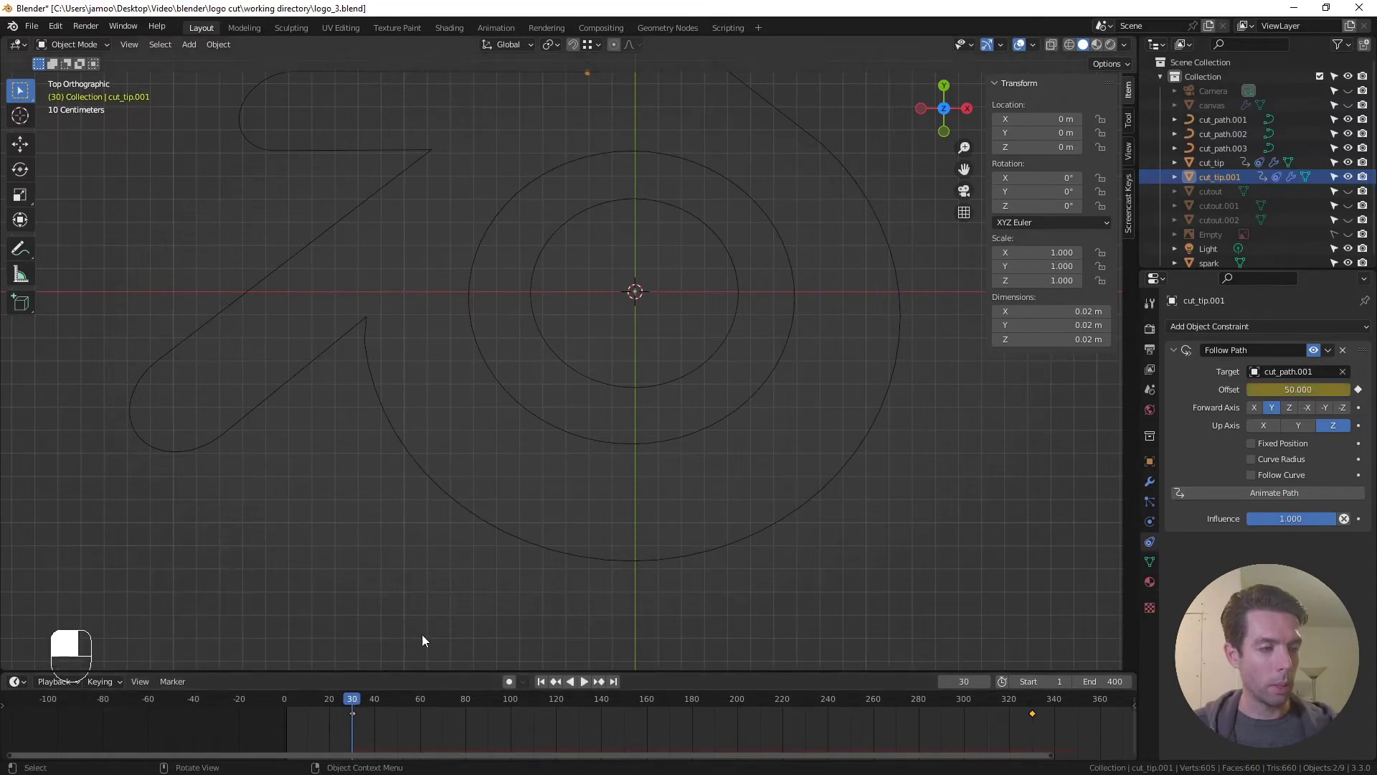
click(1311, 391)
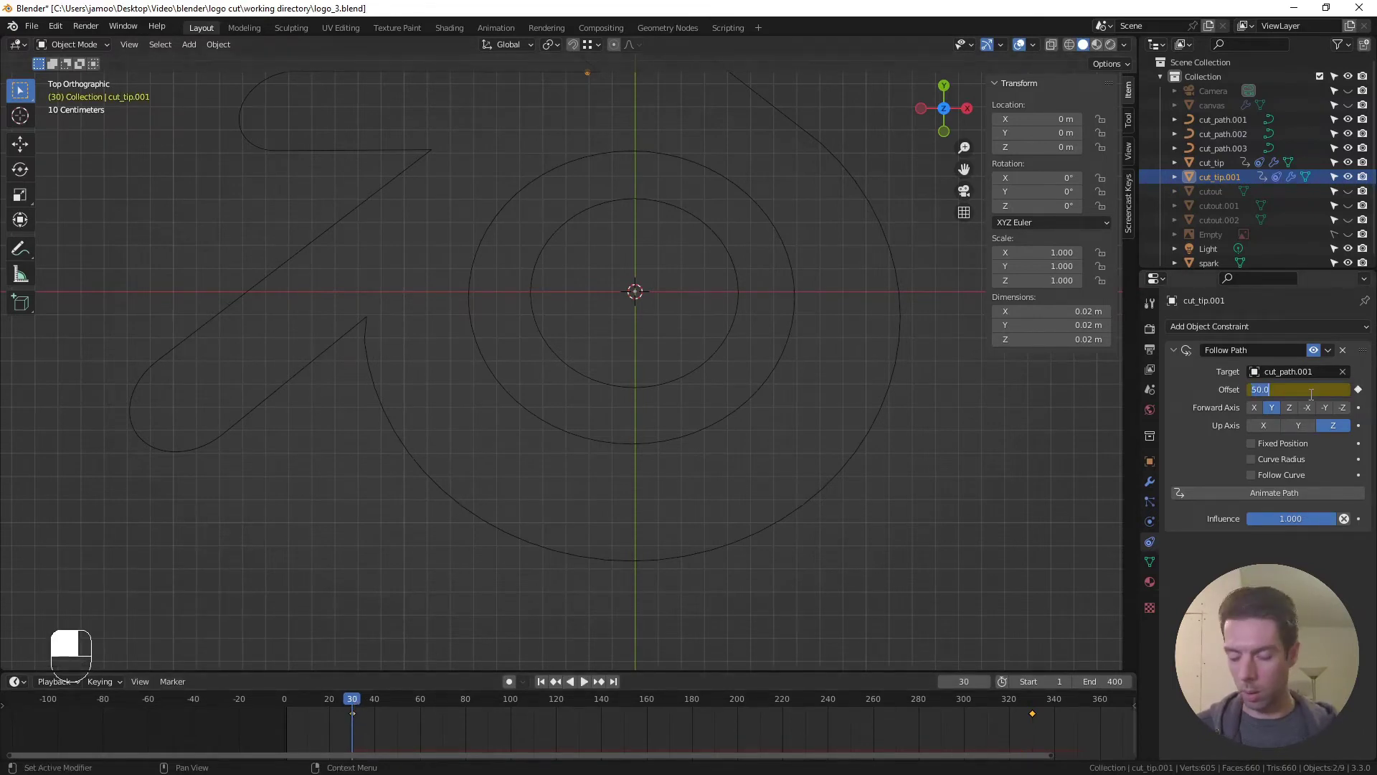
text(0)
key(Return)
key(i)
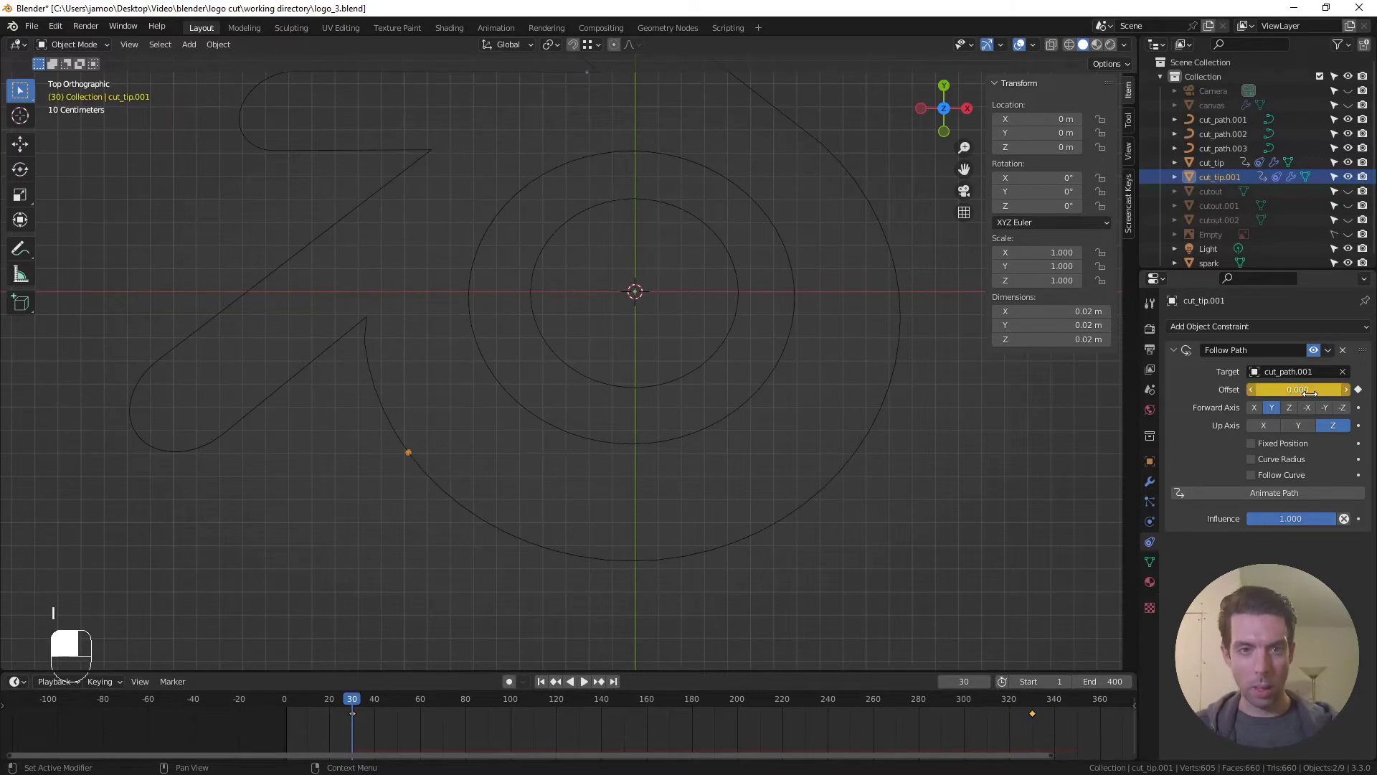
At frame 330, set the duplicated tip's Follow Path offset to 50 and keyframe it
click(1032, 700)
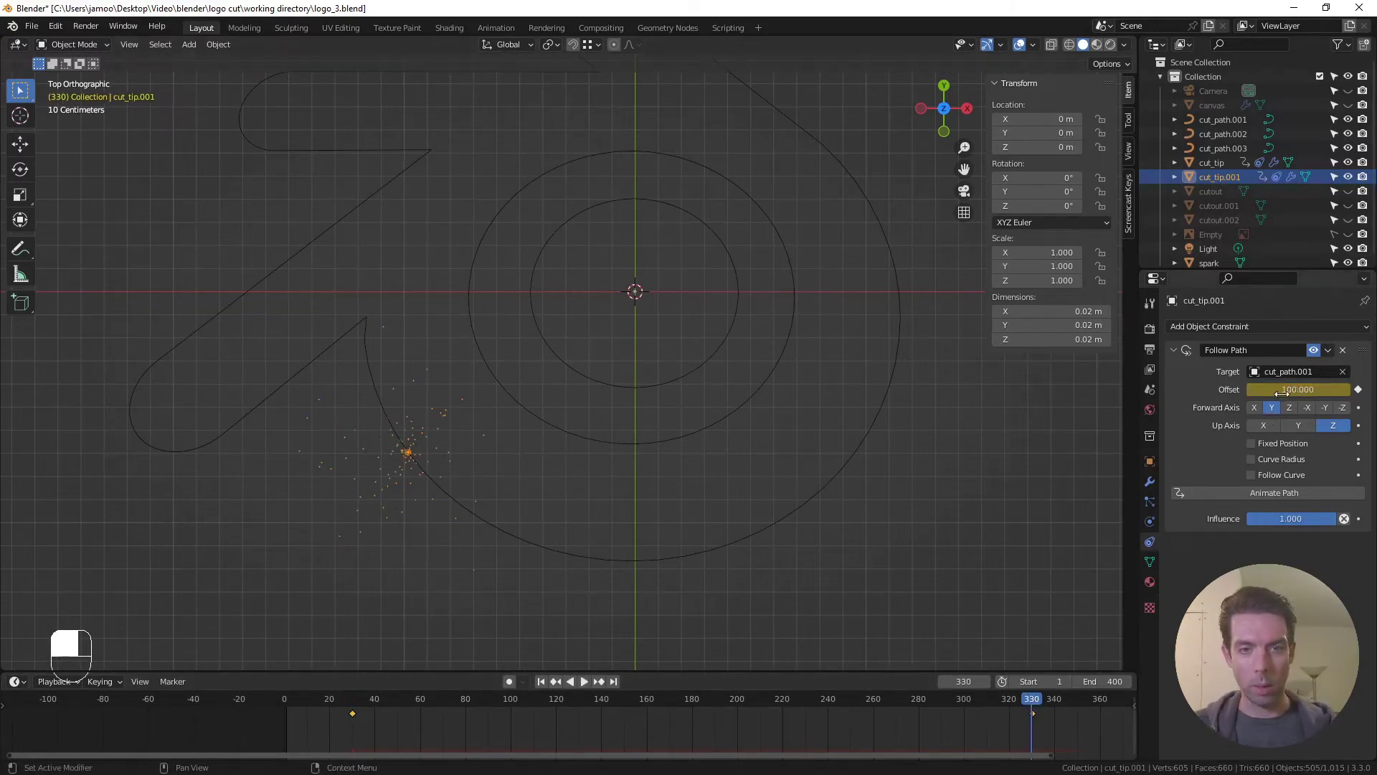
key(KP_Enter)
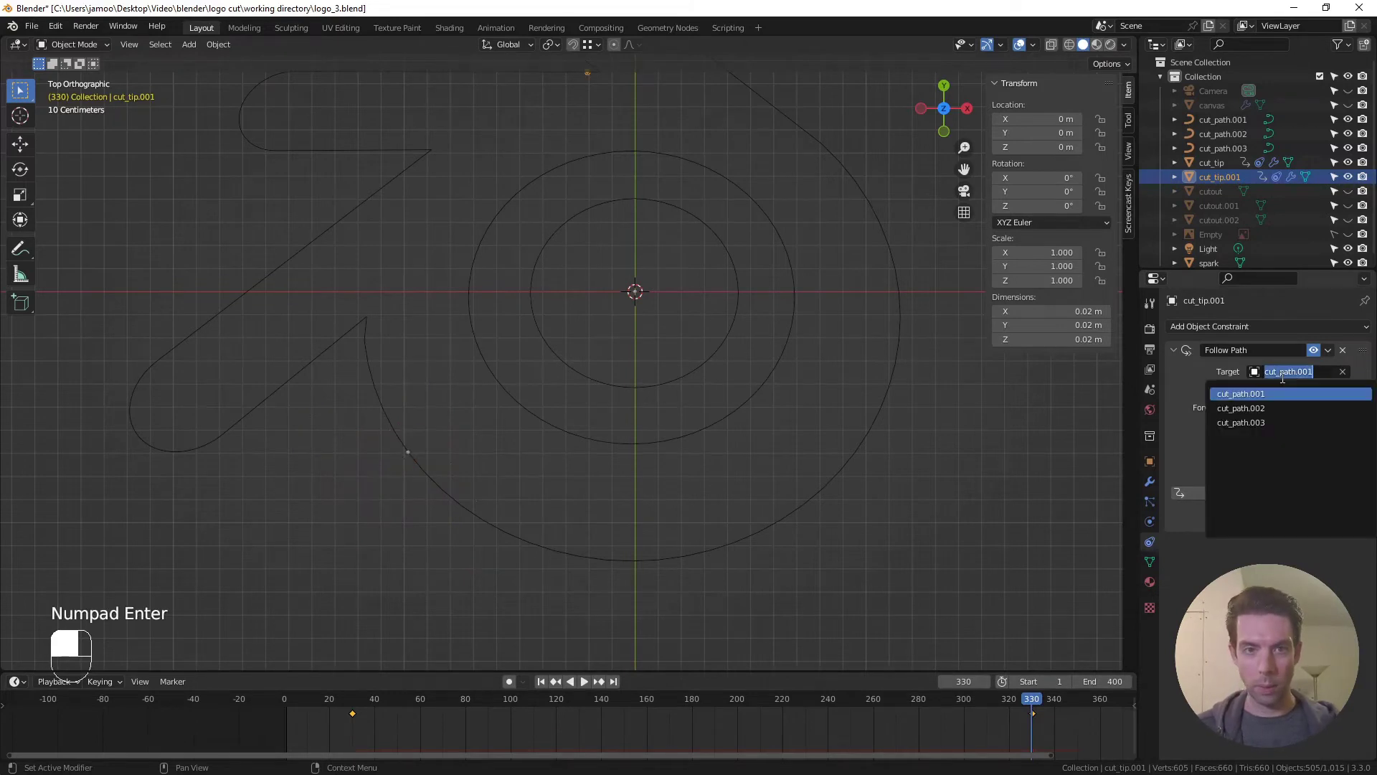
click(1295, 393)
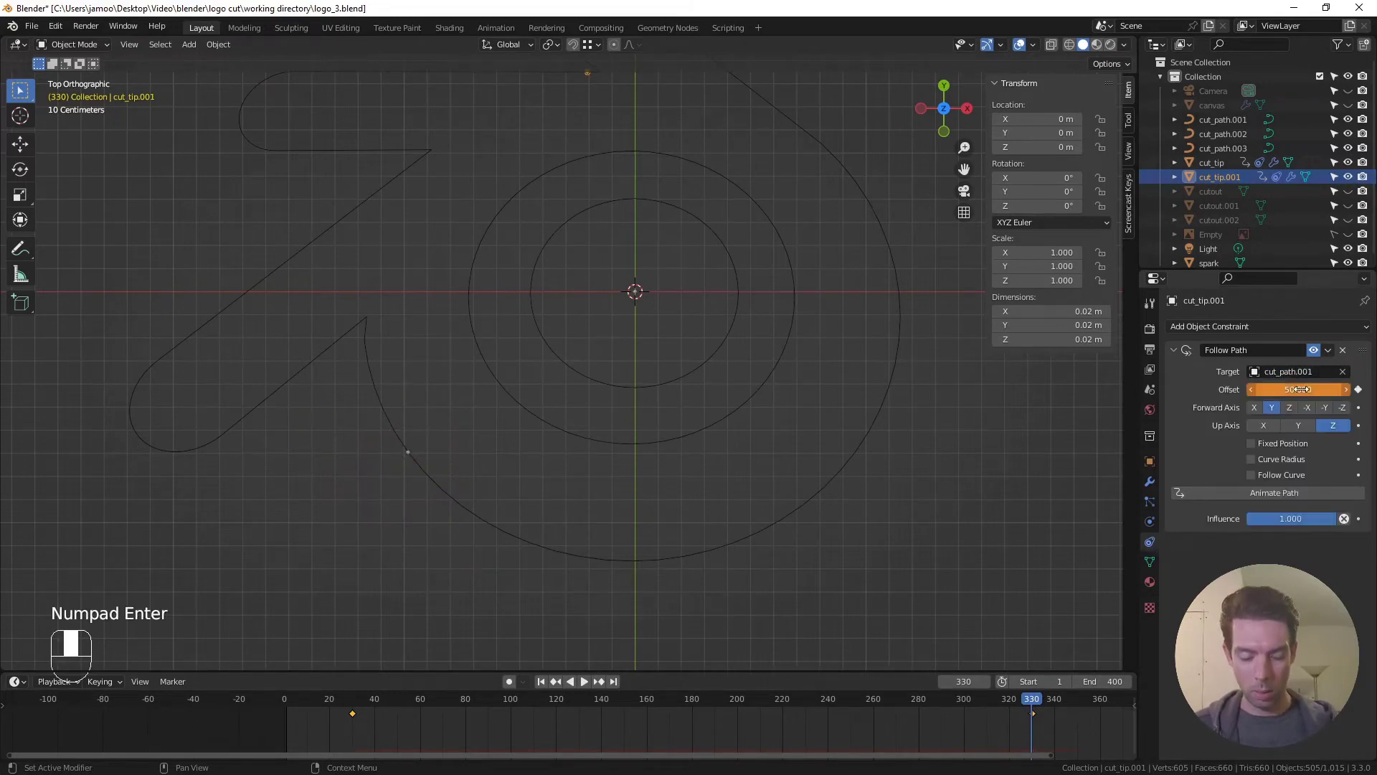
key(i)
Duplicate the original cut_tip in place and set the copy's Follow Path target to cut_path.002
scroll(641, 441, down, 1)
shift+middle_drag(640, 445, 637, 478)
click(433, 471)
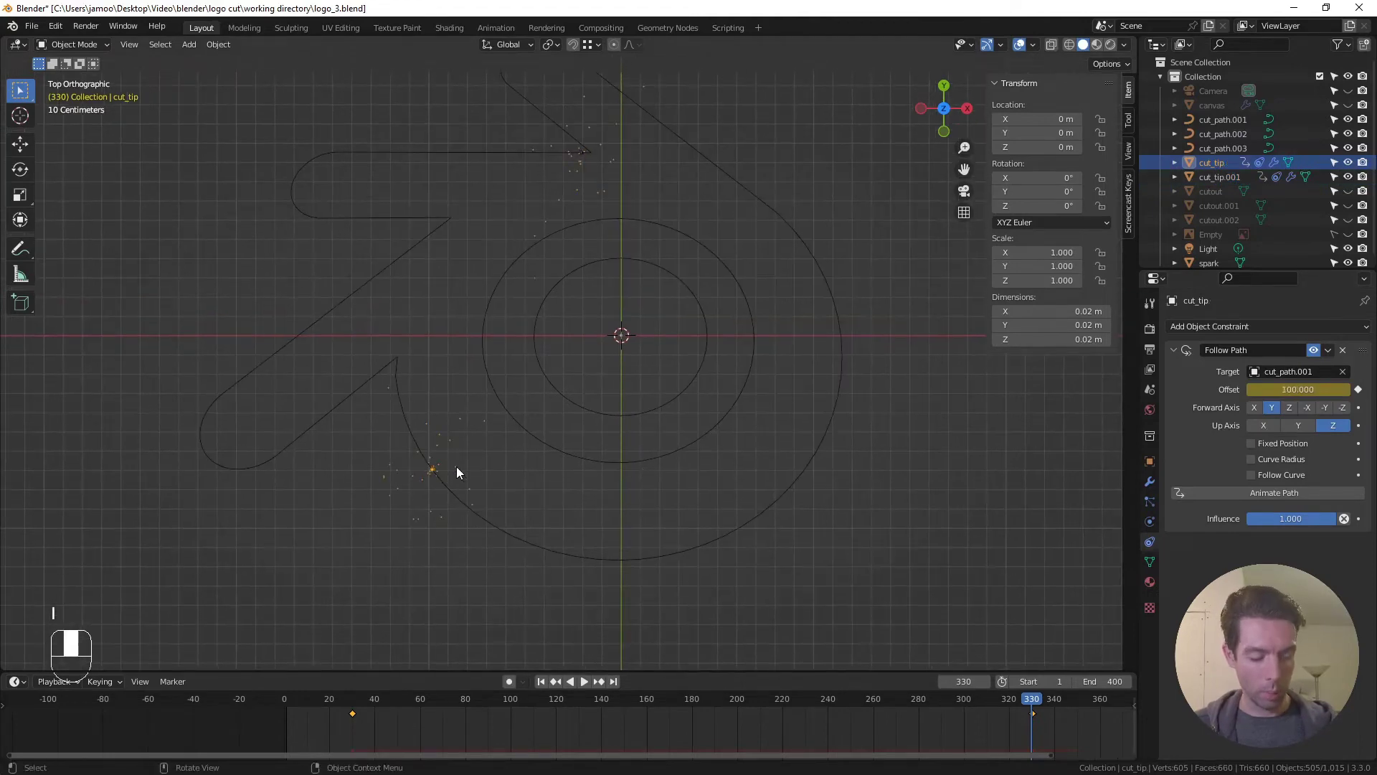
key(shift+d)
right_click(502, 468)
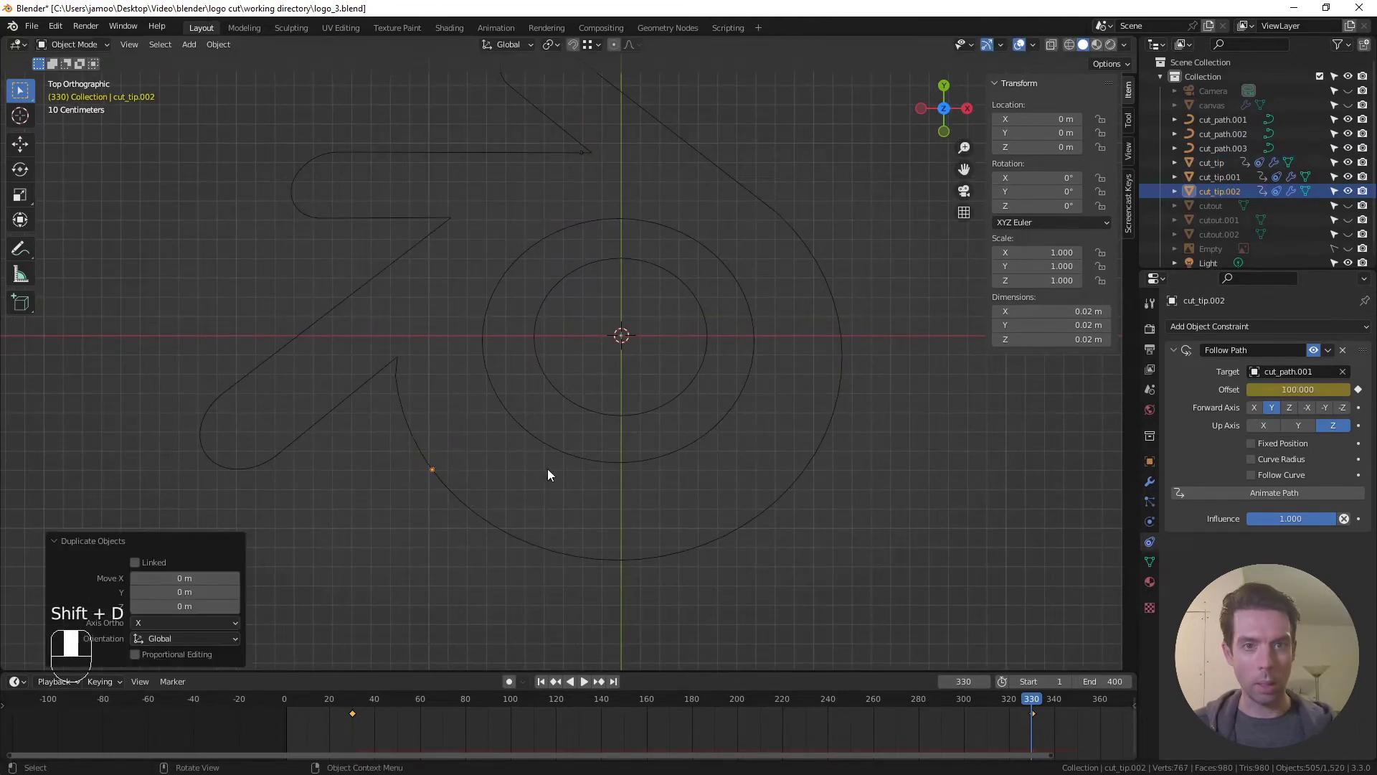
click(1292, 371)
click(1263, 402)
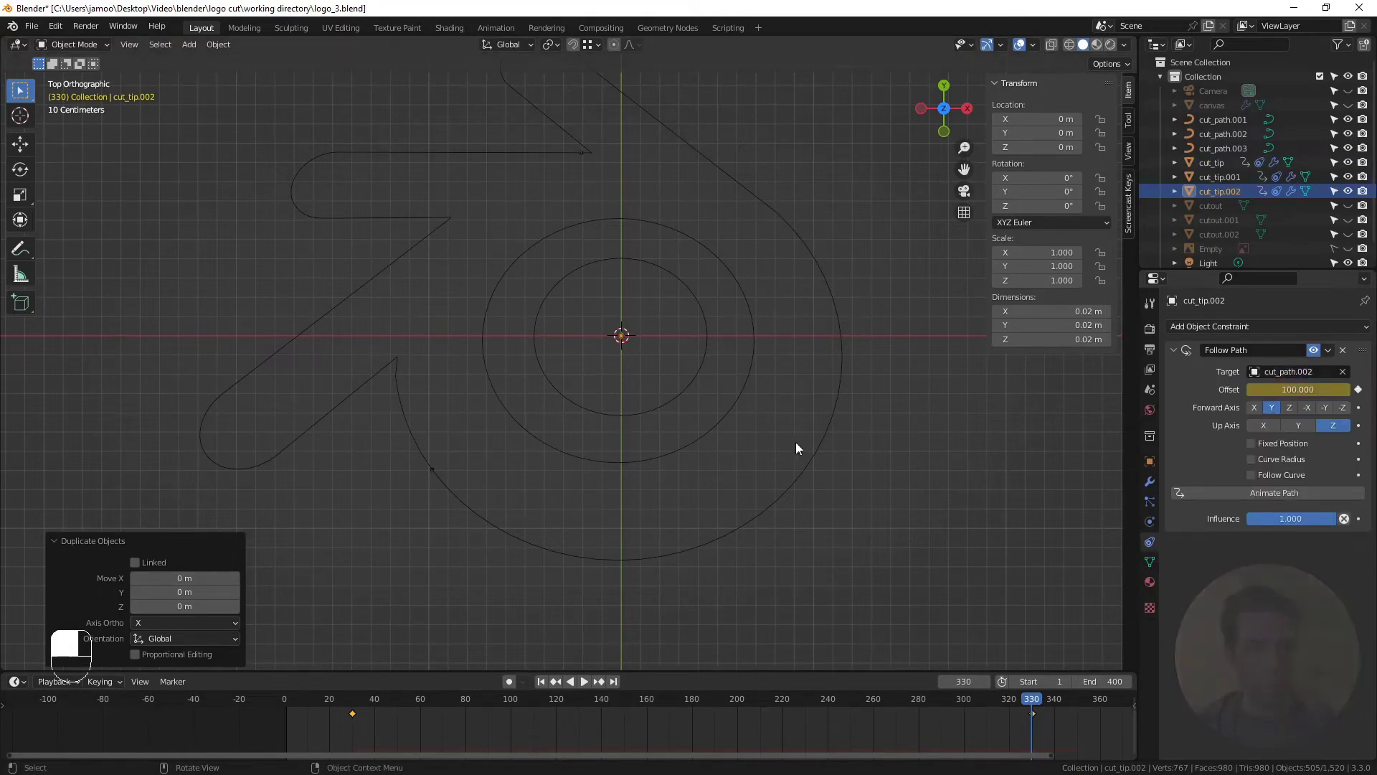
Enable Path Animation on the cut_path.002 curve, then reselect its tip and show the tip's constraint settings
click(678, 450)
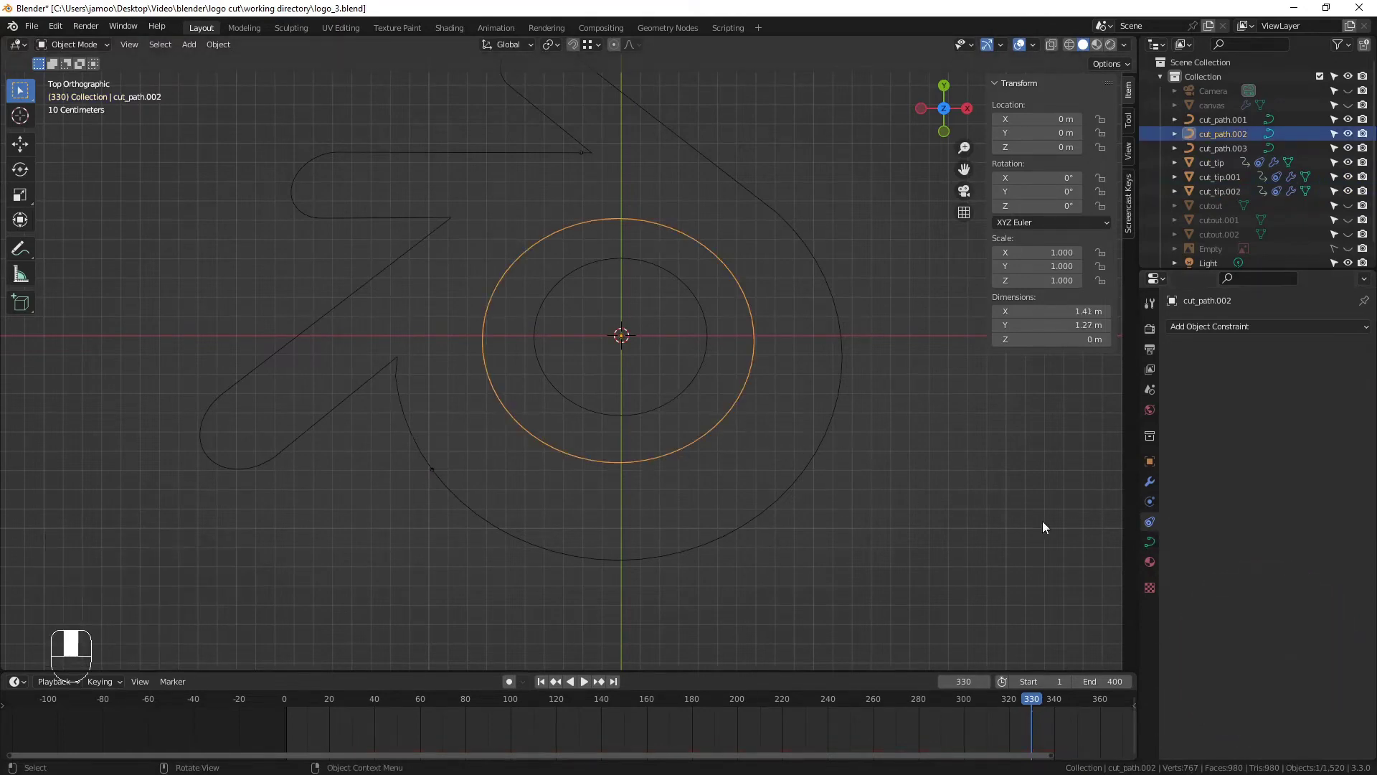
click(1153, 543)
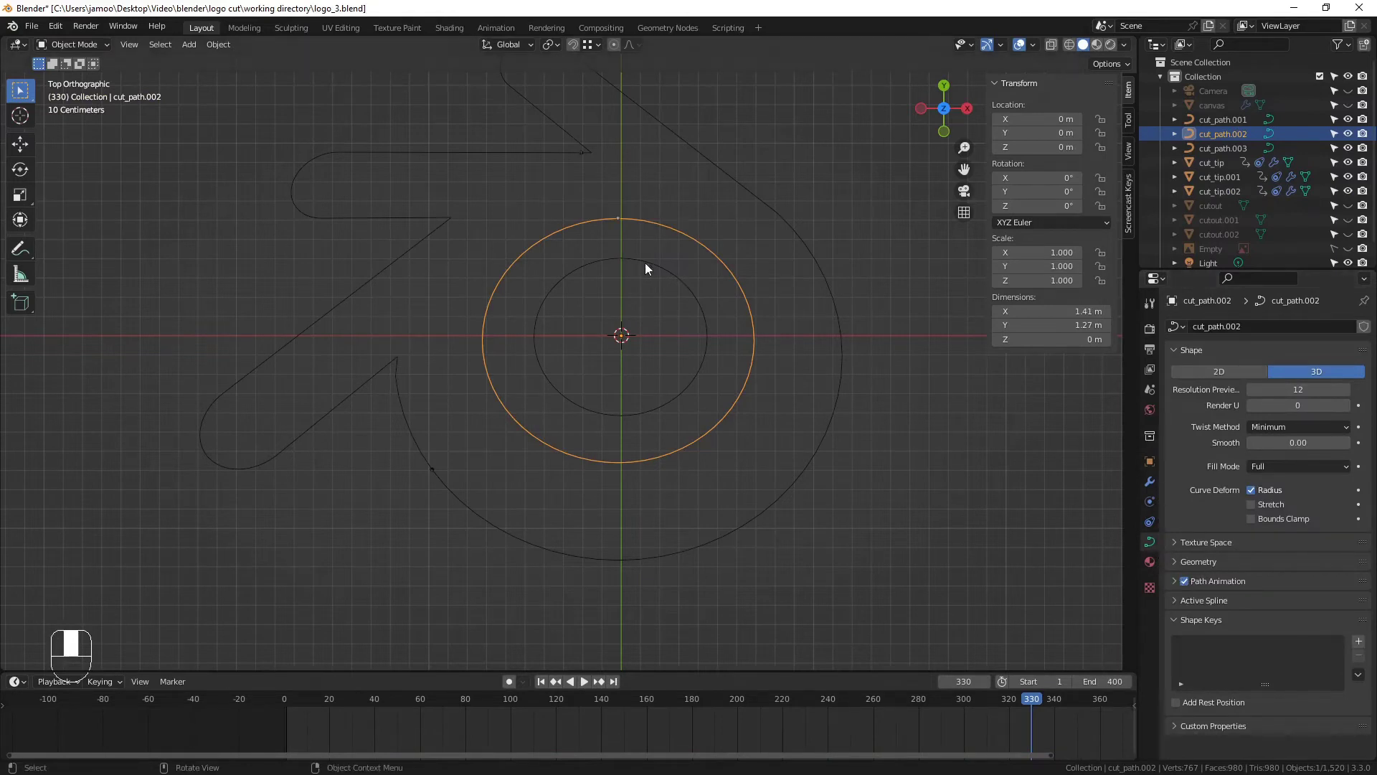
click(618, 220)
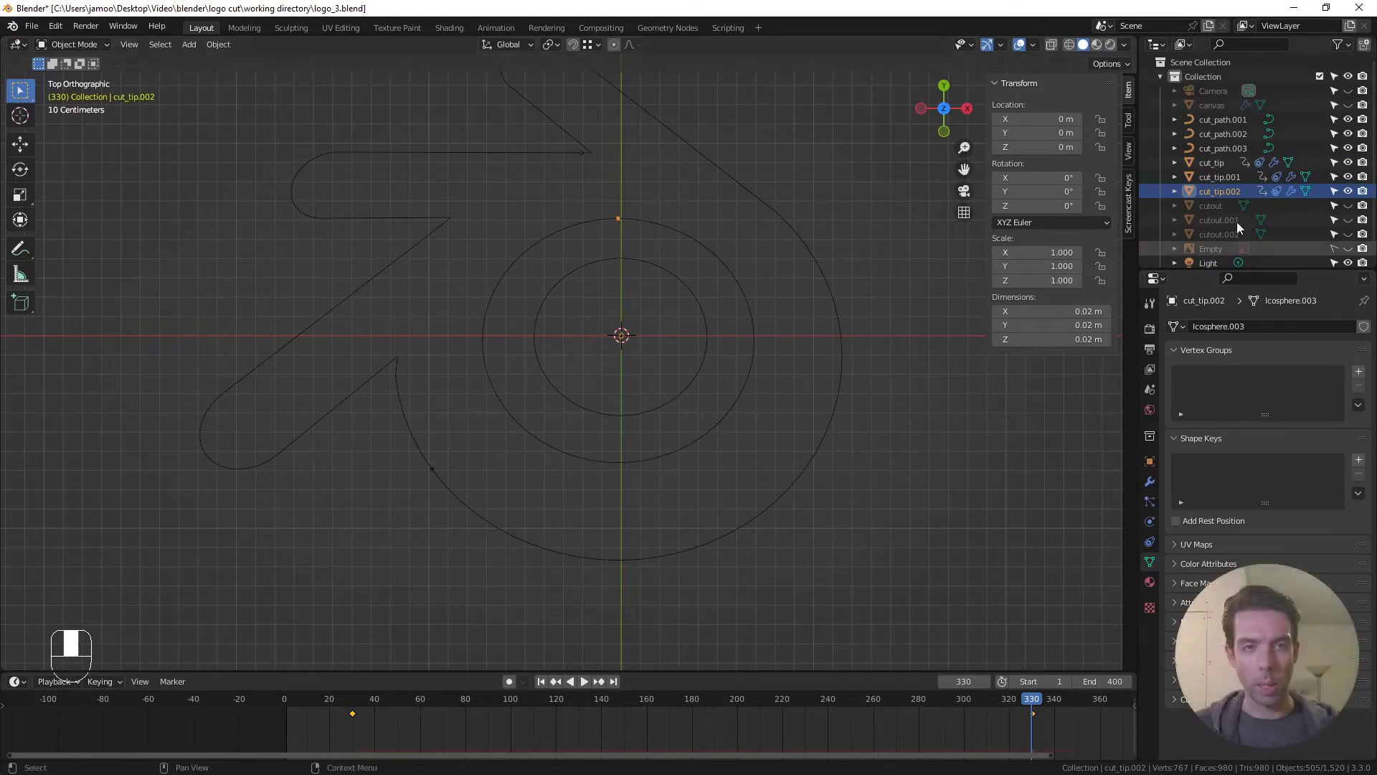
click(1150, 542)
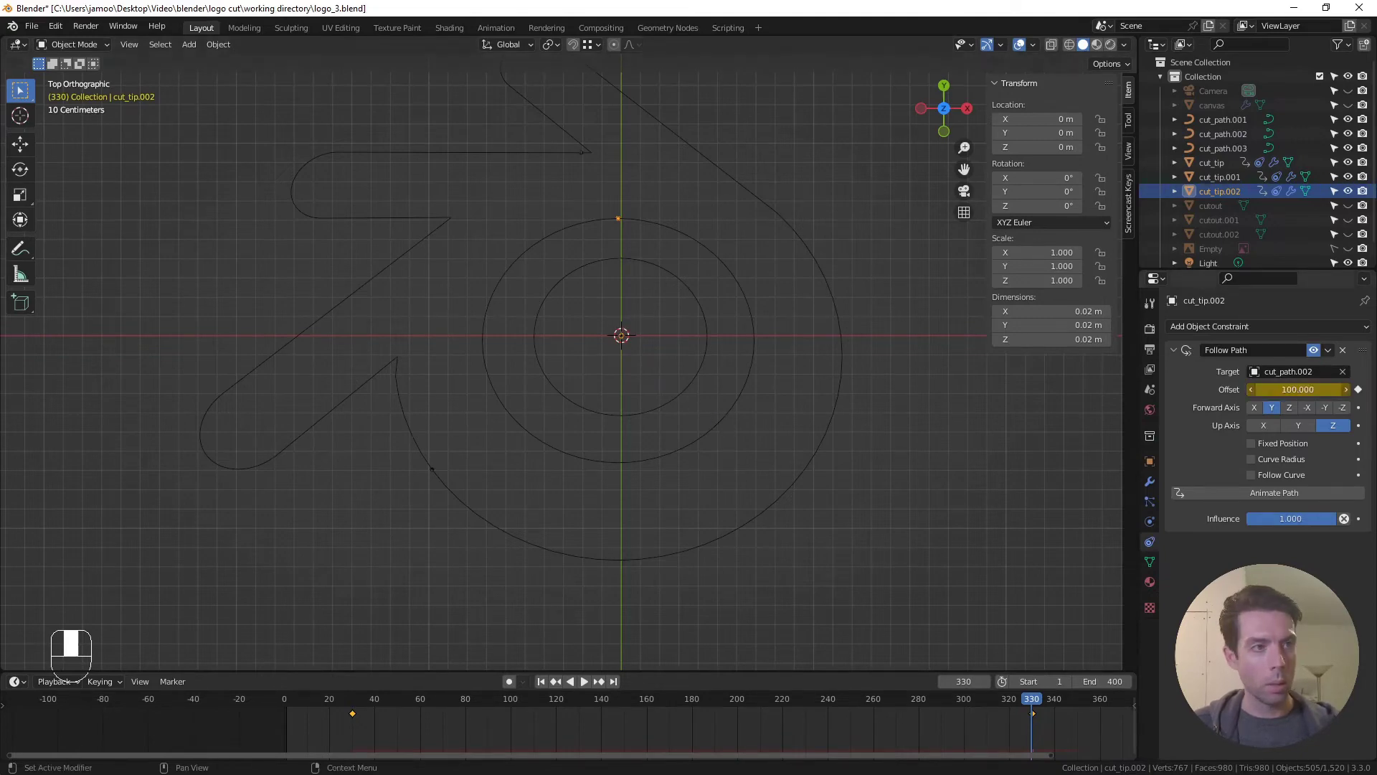
At frame 30, set the Follow Path offset of the tip on cut_path.002 to 65 and keyframe it
click(1297, 389)
click(358, 697)
click(355, 697)
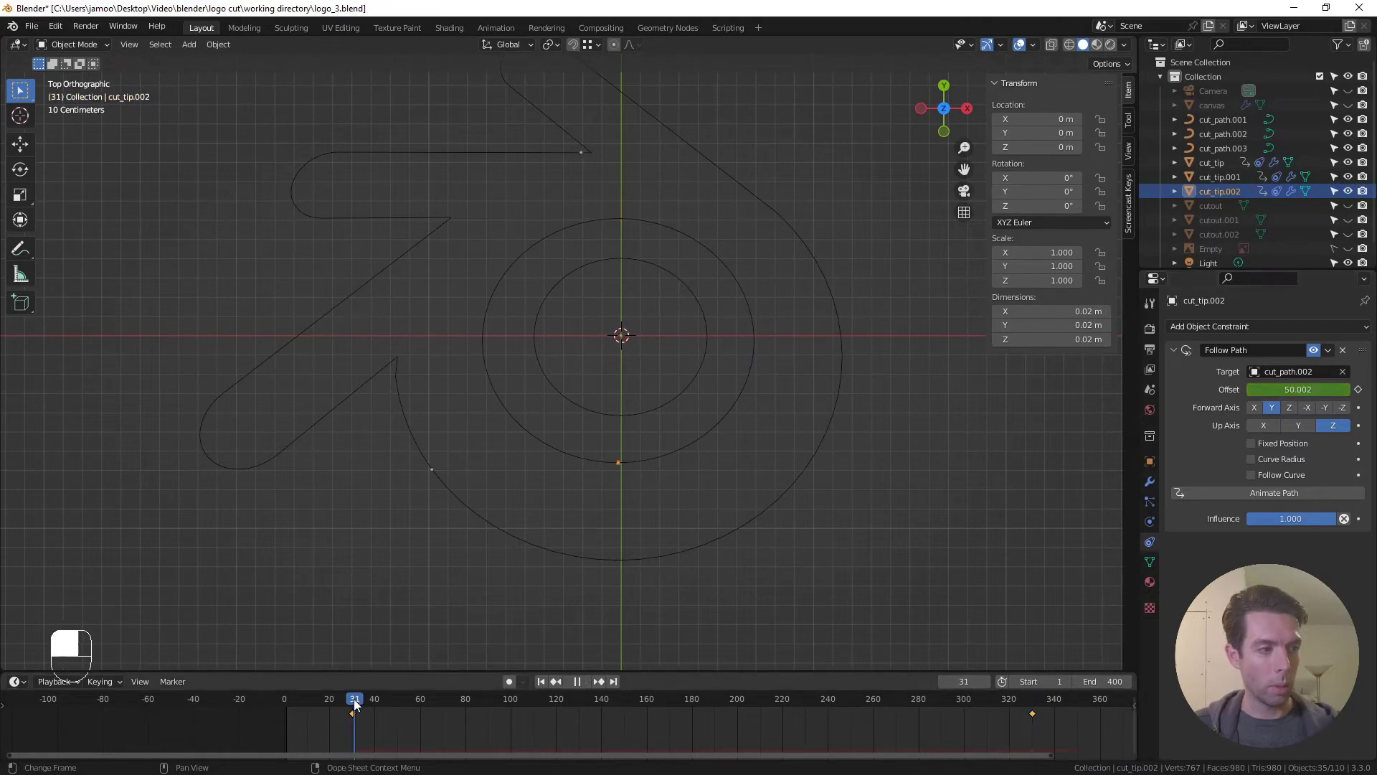
drag(355, 704, 351, 699)
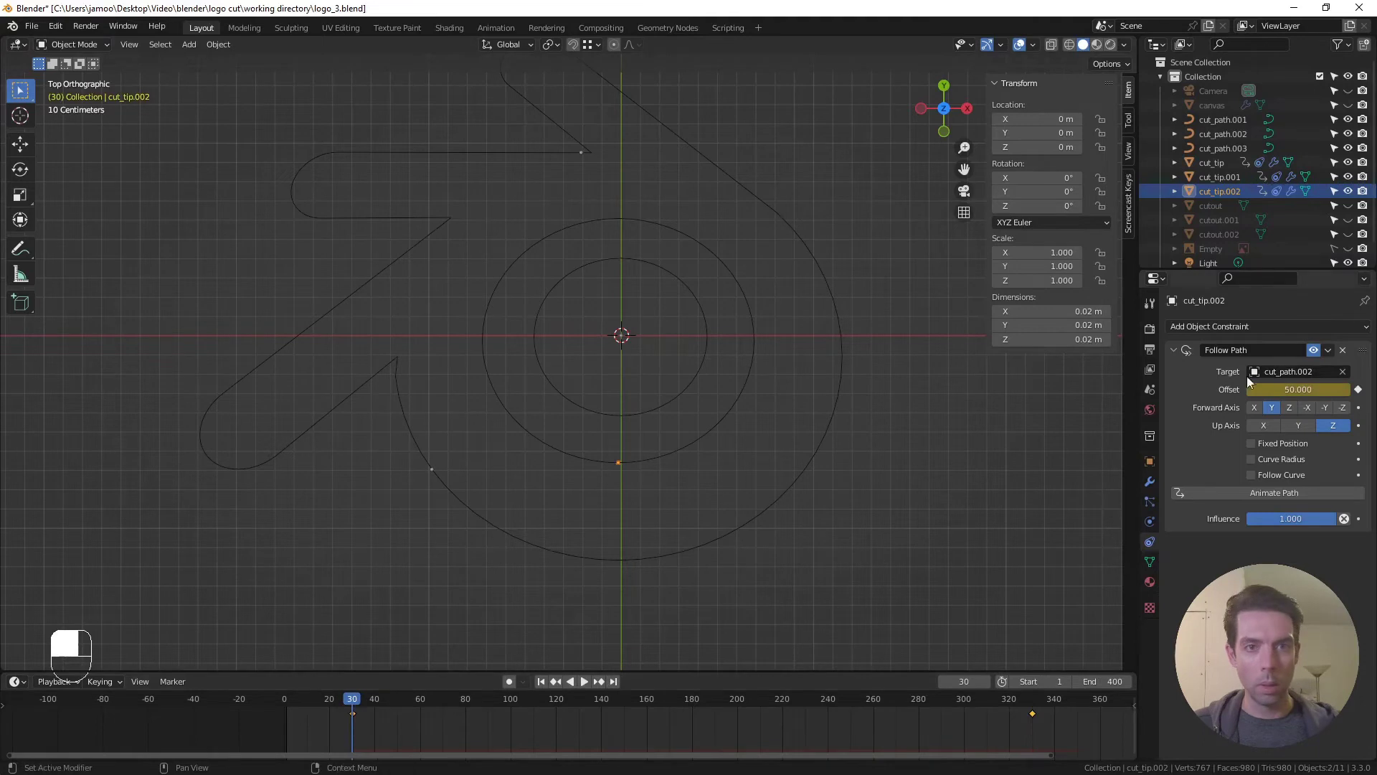
drag(1298, 389, 1313, 389)
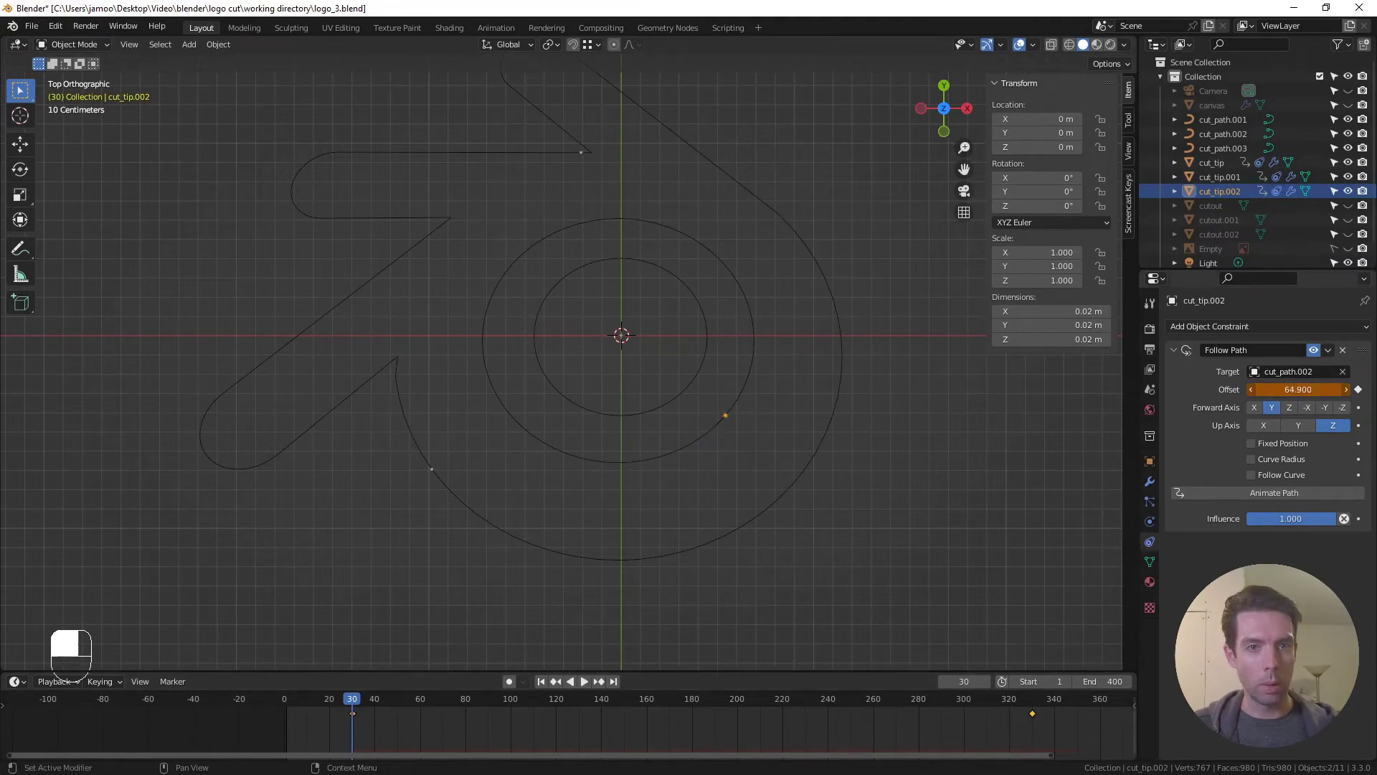
click(1298, 389)
key(Return)
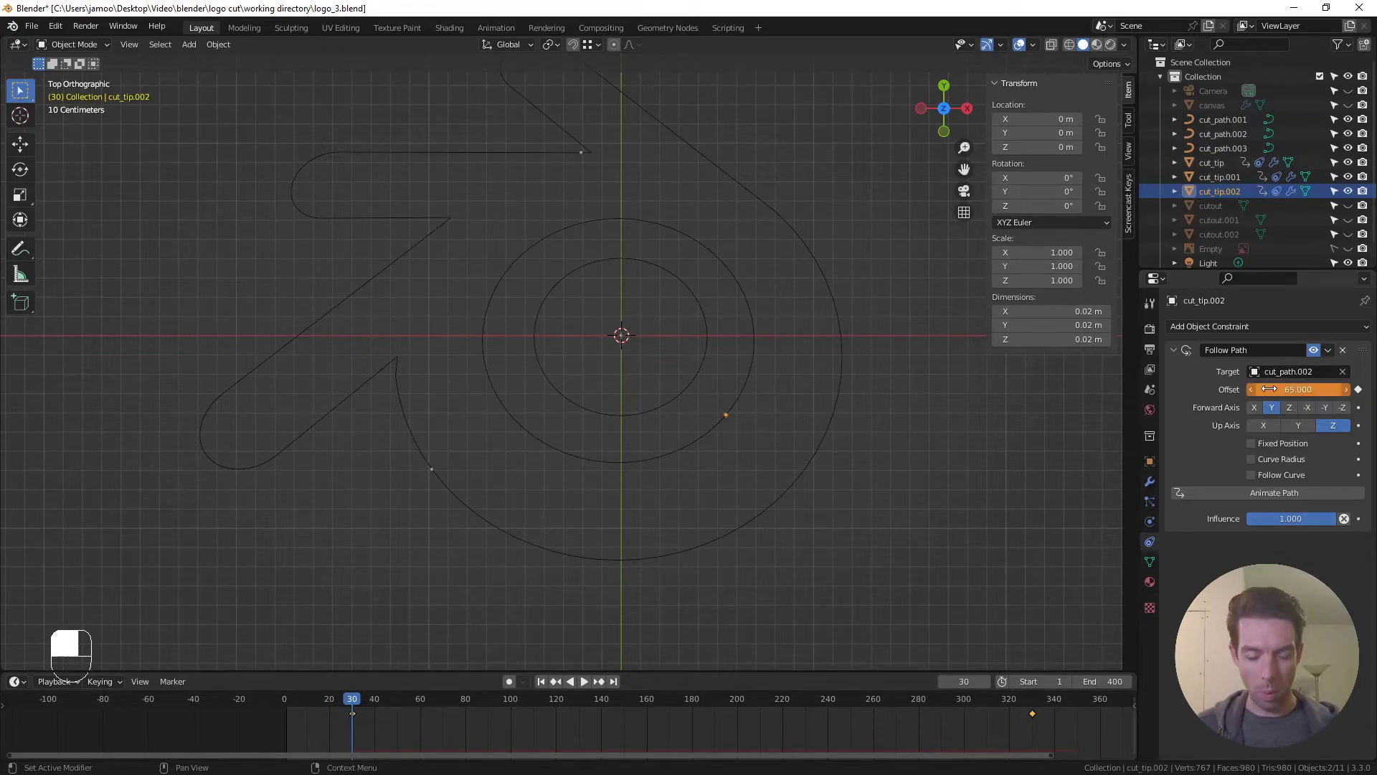
key(i)
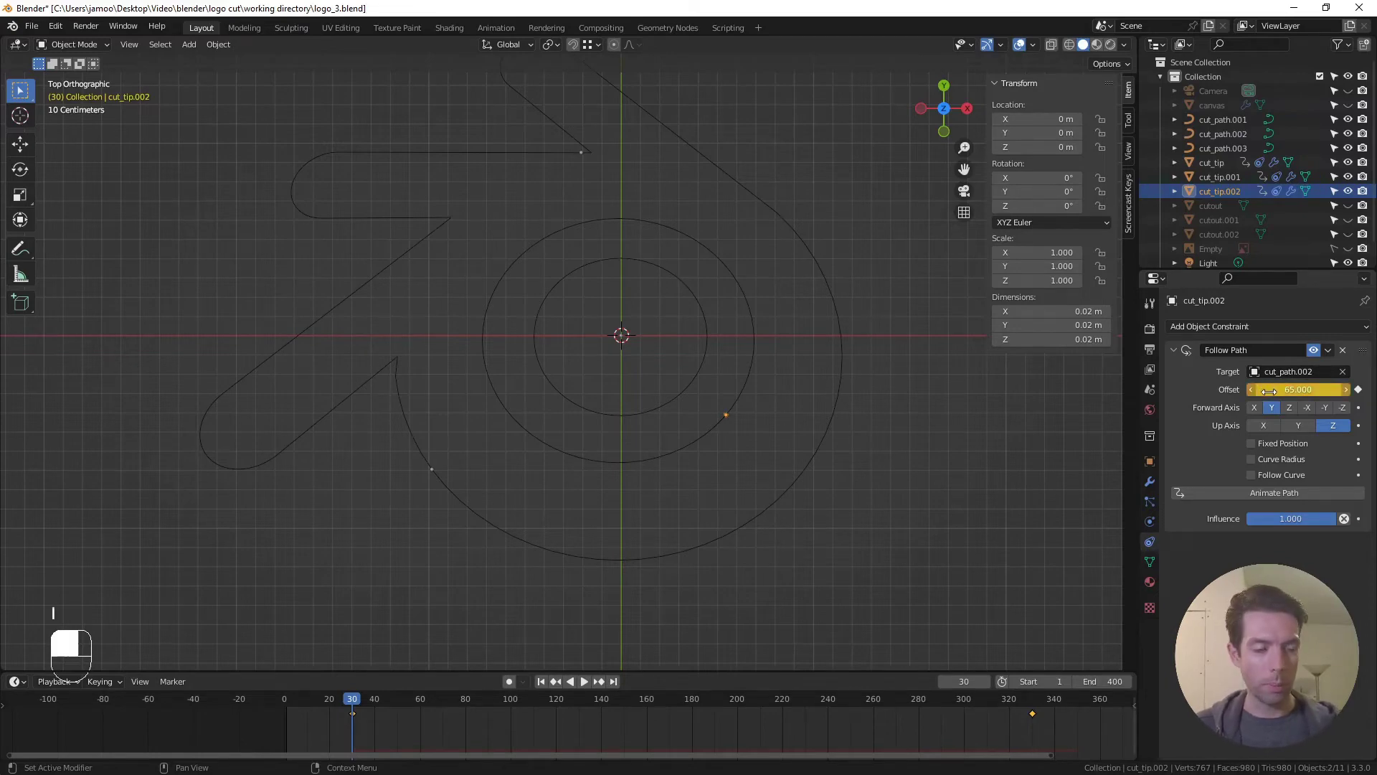
At frame 330, set the Follow Path offset of the tip on cut_path.002 to 165 and keyframe it
click(1033, 709)
key(space)
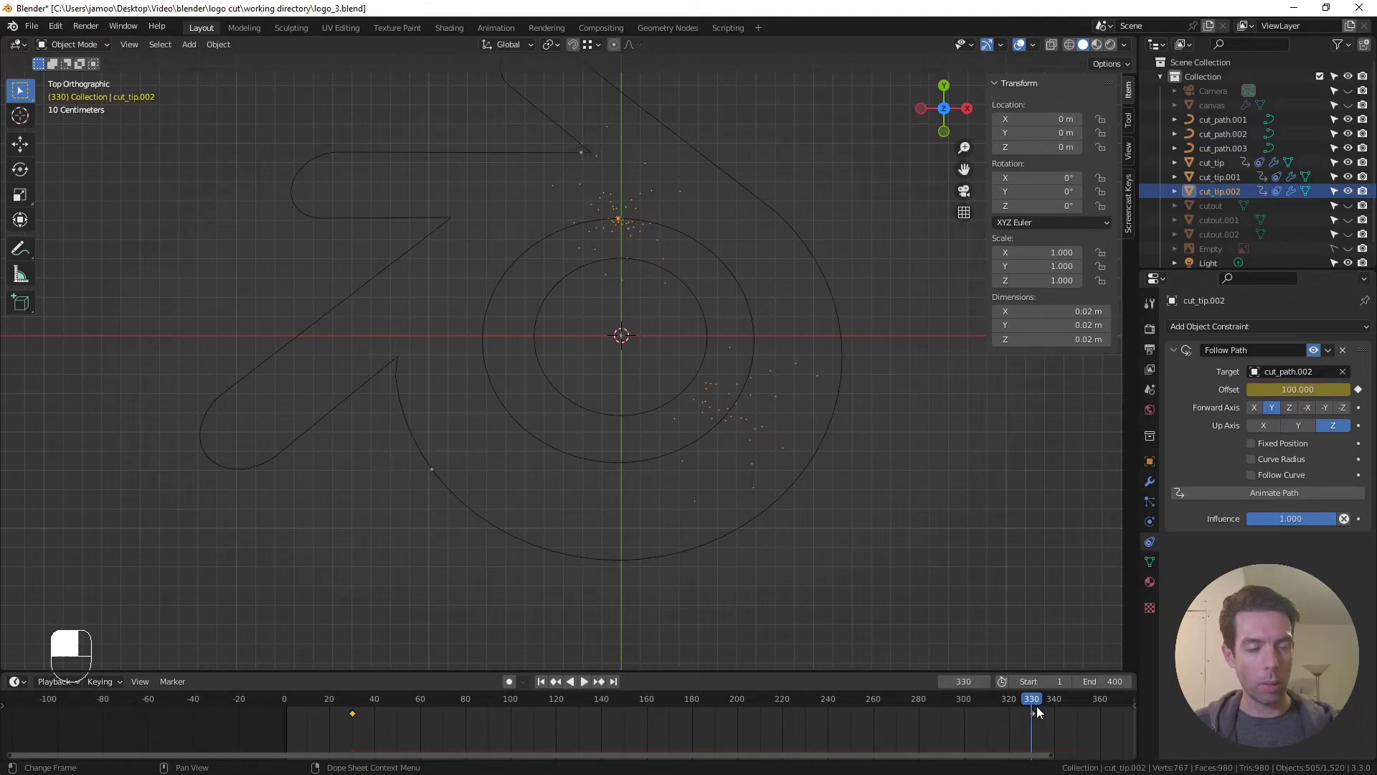
key(space)
key(space)
key(Left)
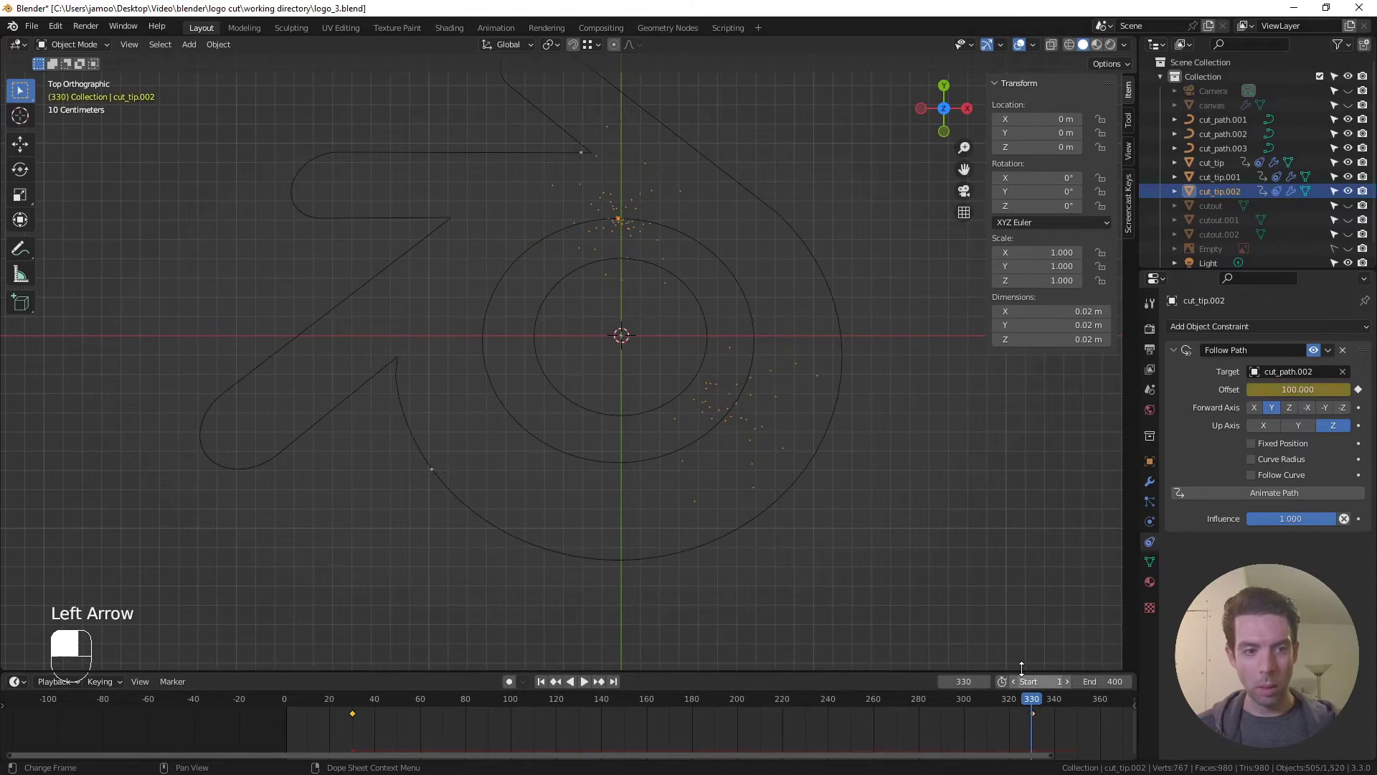
click(1299, 389)
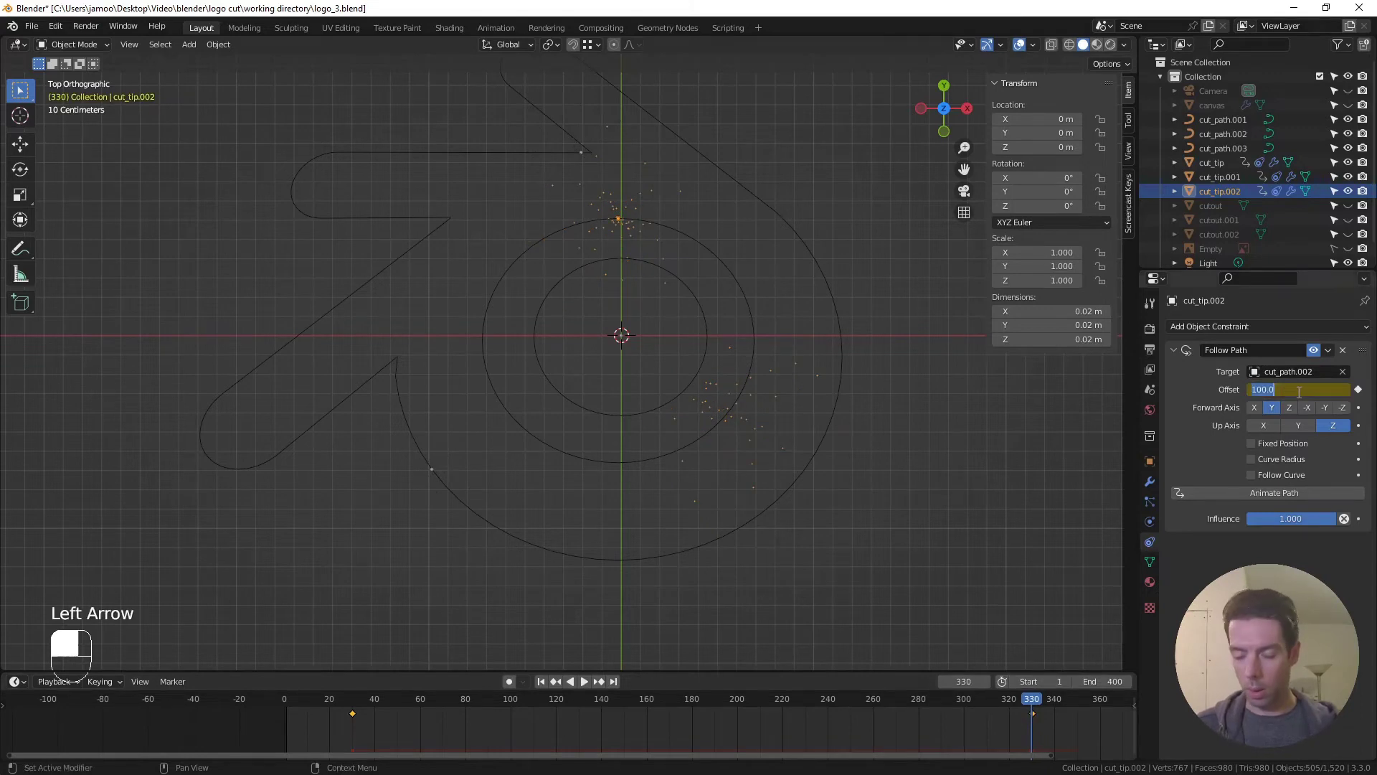
text(165)
key(Return)
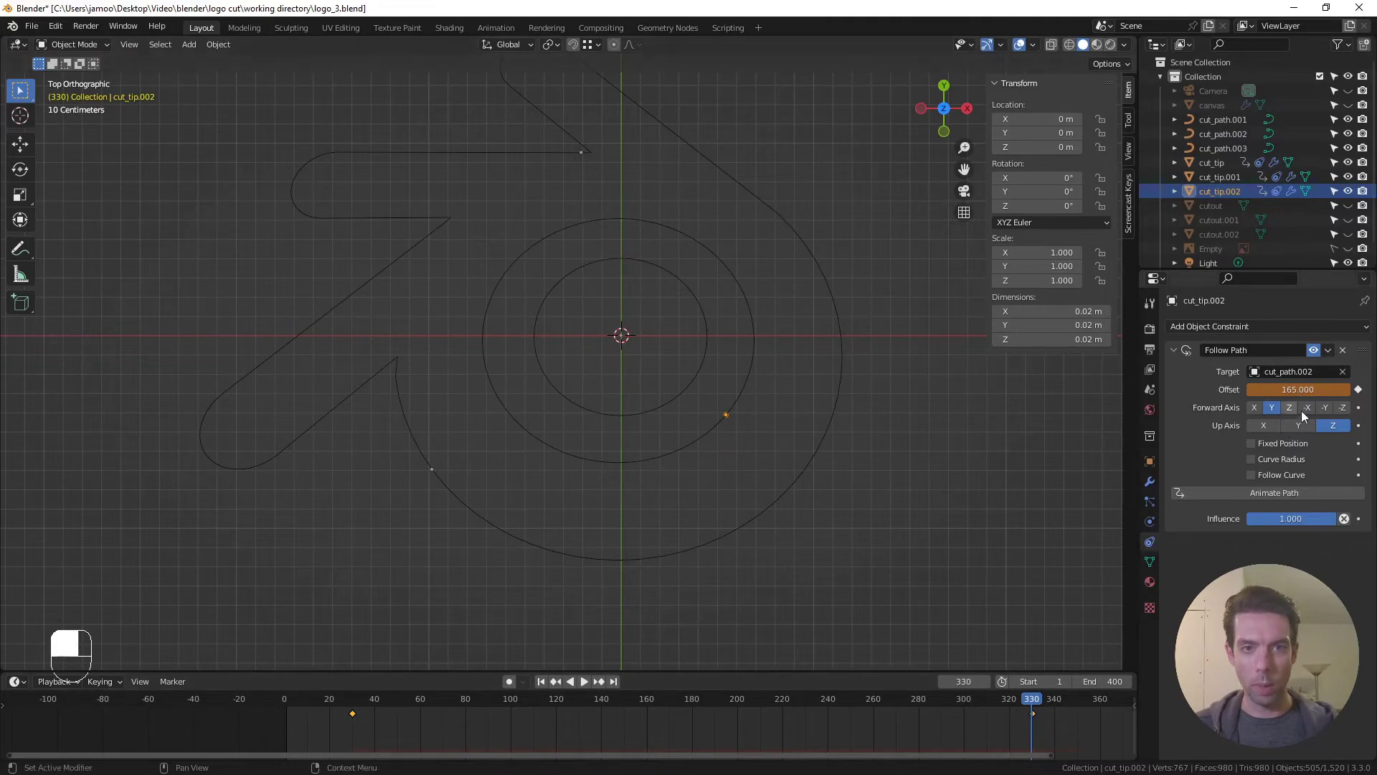
key(i)
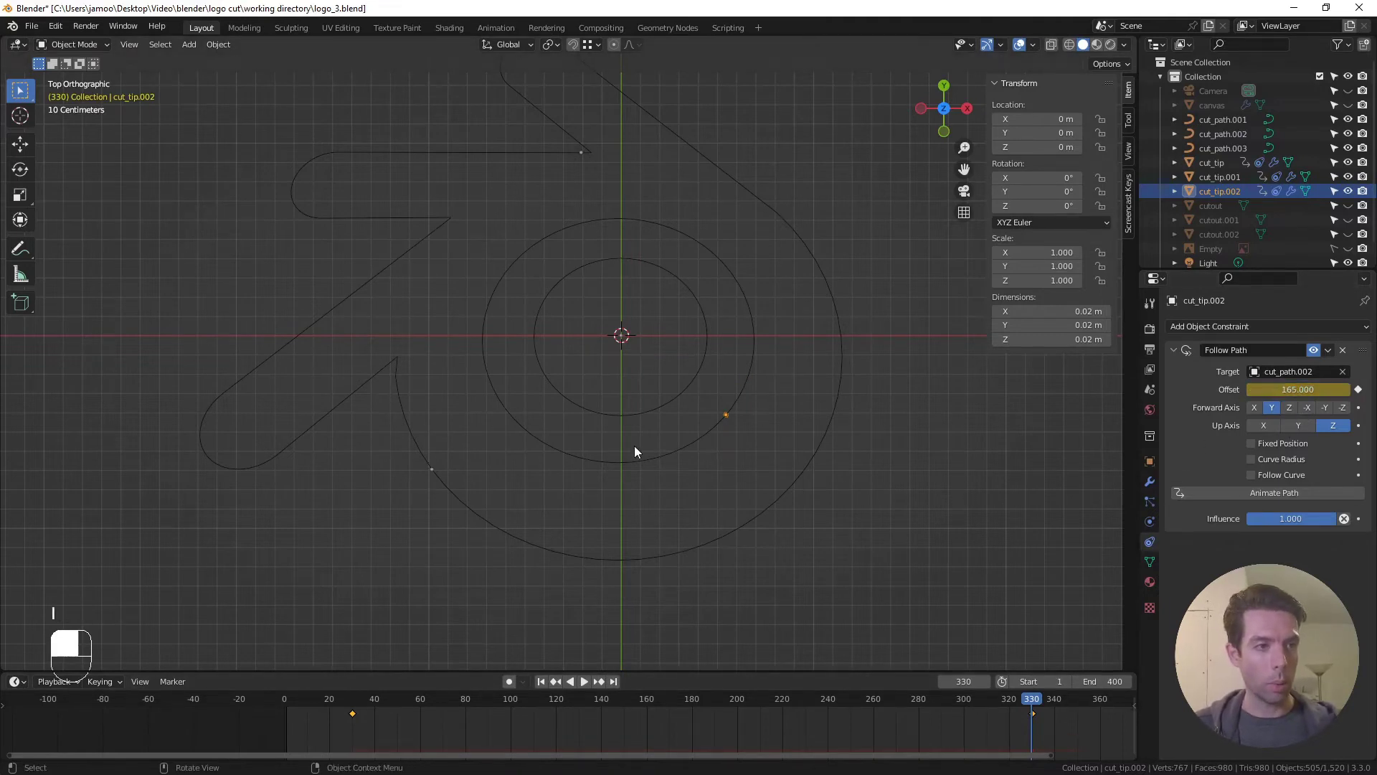
Duplicate the tip on cut_path.002 in place and set the copy's Follow Path target to cut_path.003
key(shift+d)
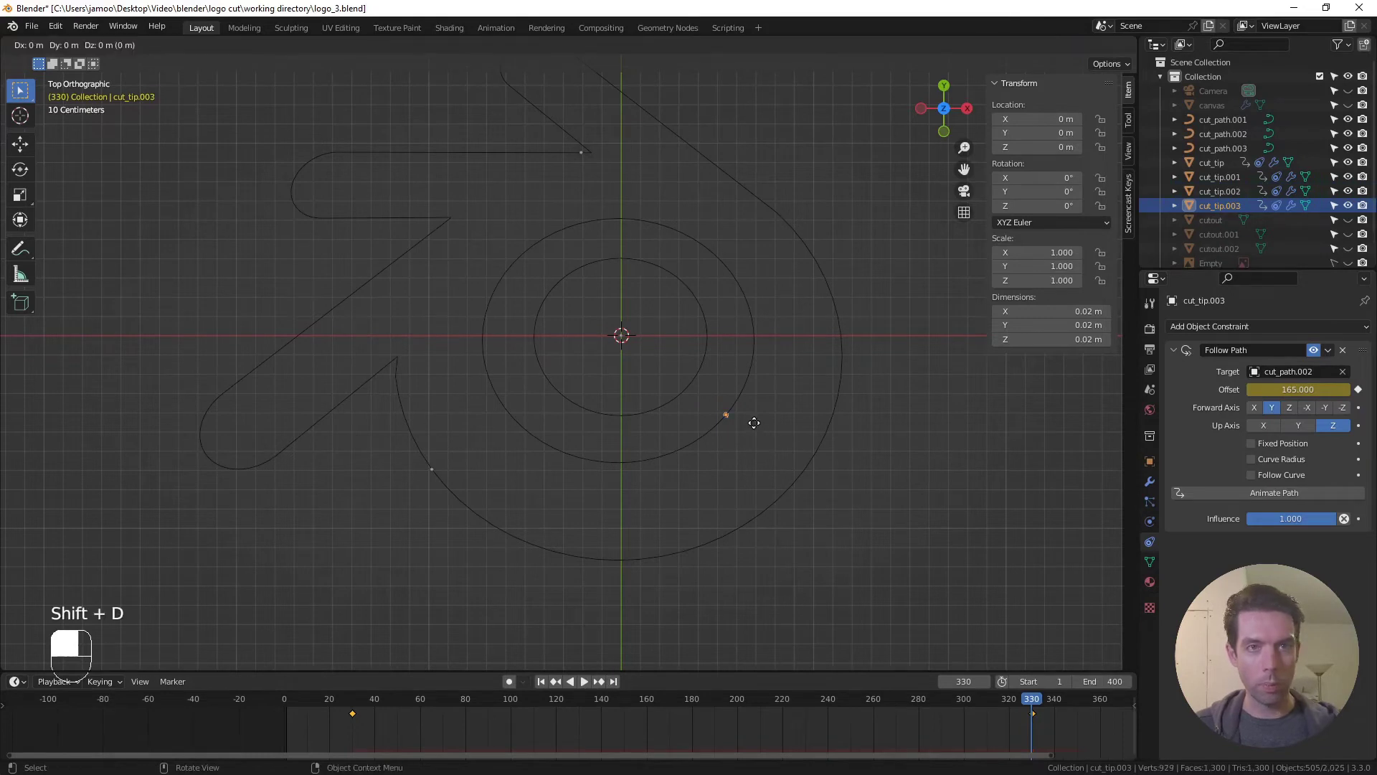
right_click(754, 423)
click(1282, 370)
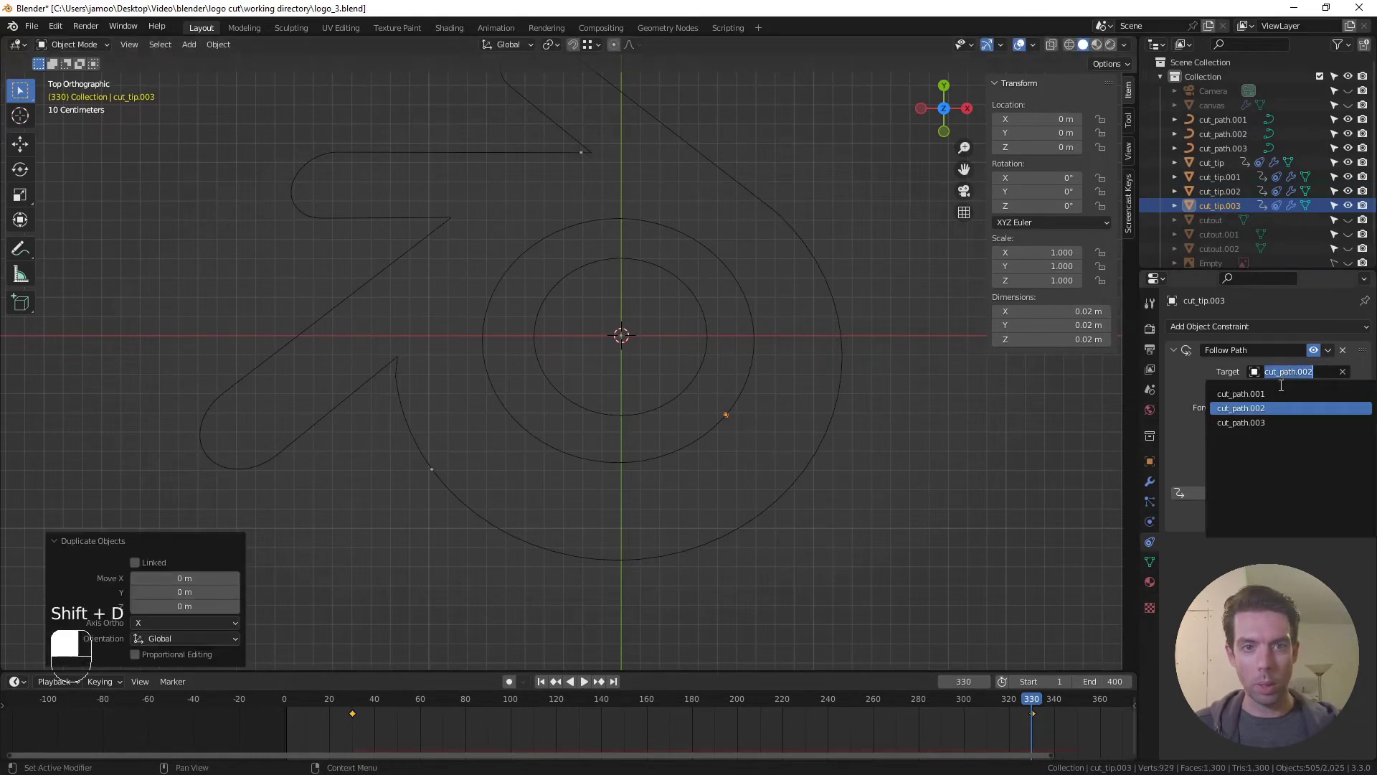
click(1268, 422)
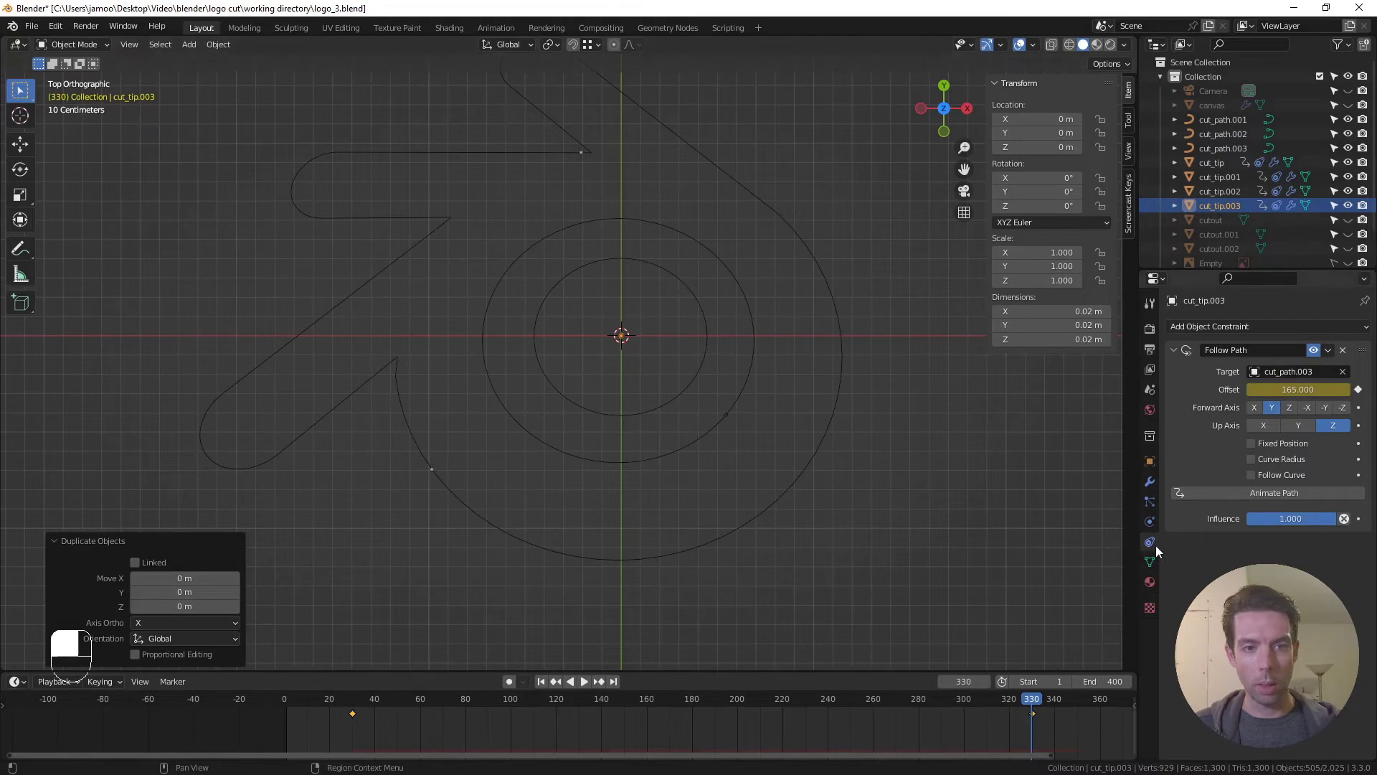
Enable Path Animation on the cut_path.003 curve, then reselect its tip and show the tip's constraint settings
click(686, 381)
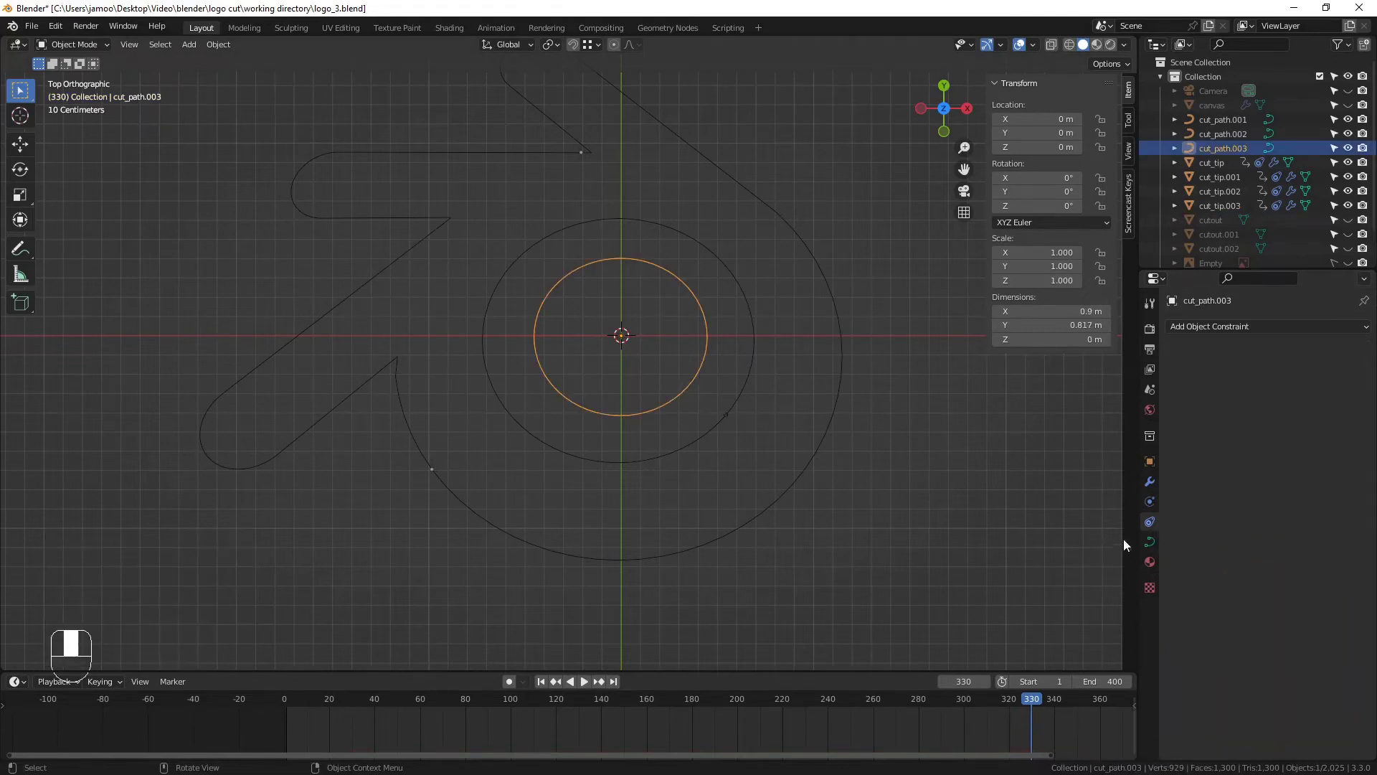
click(1150, 542)
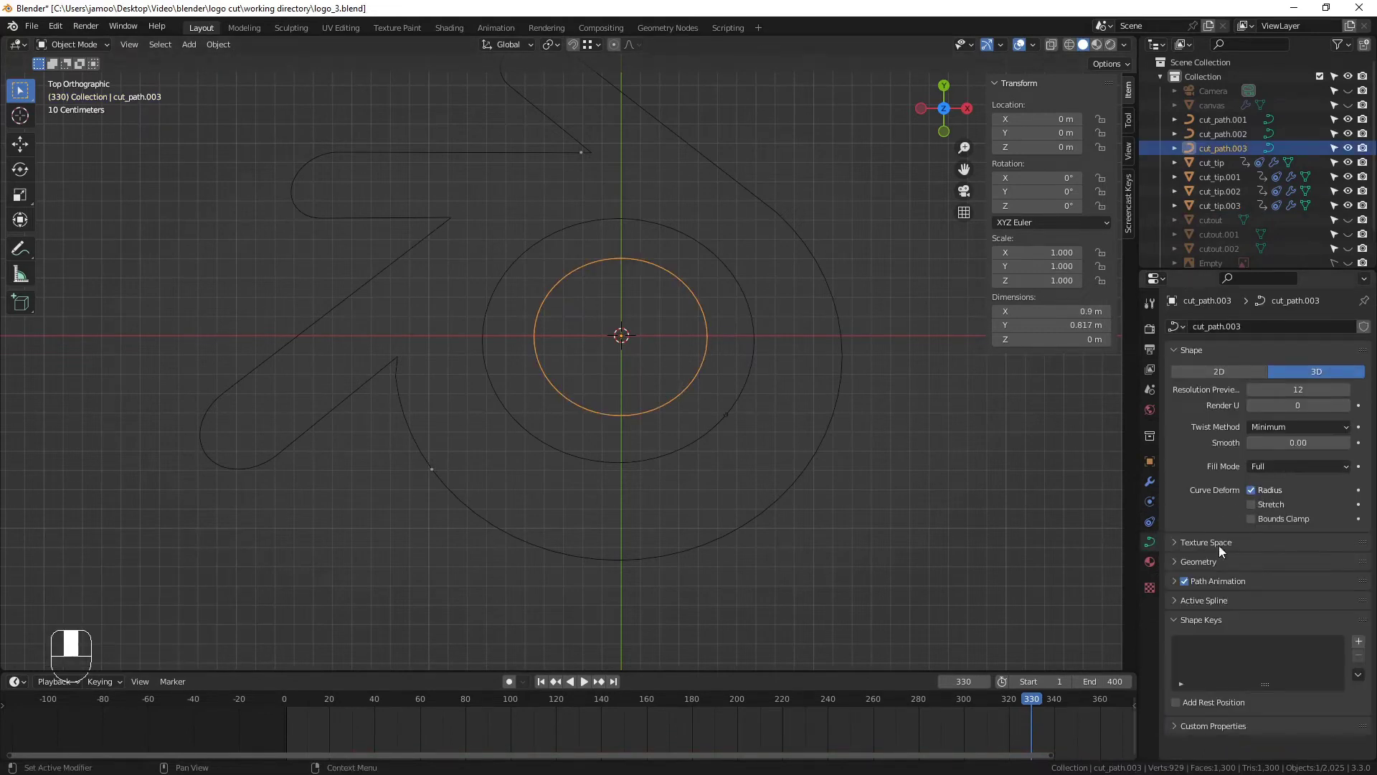
click(1185, 582)
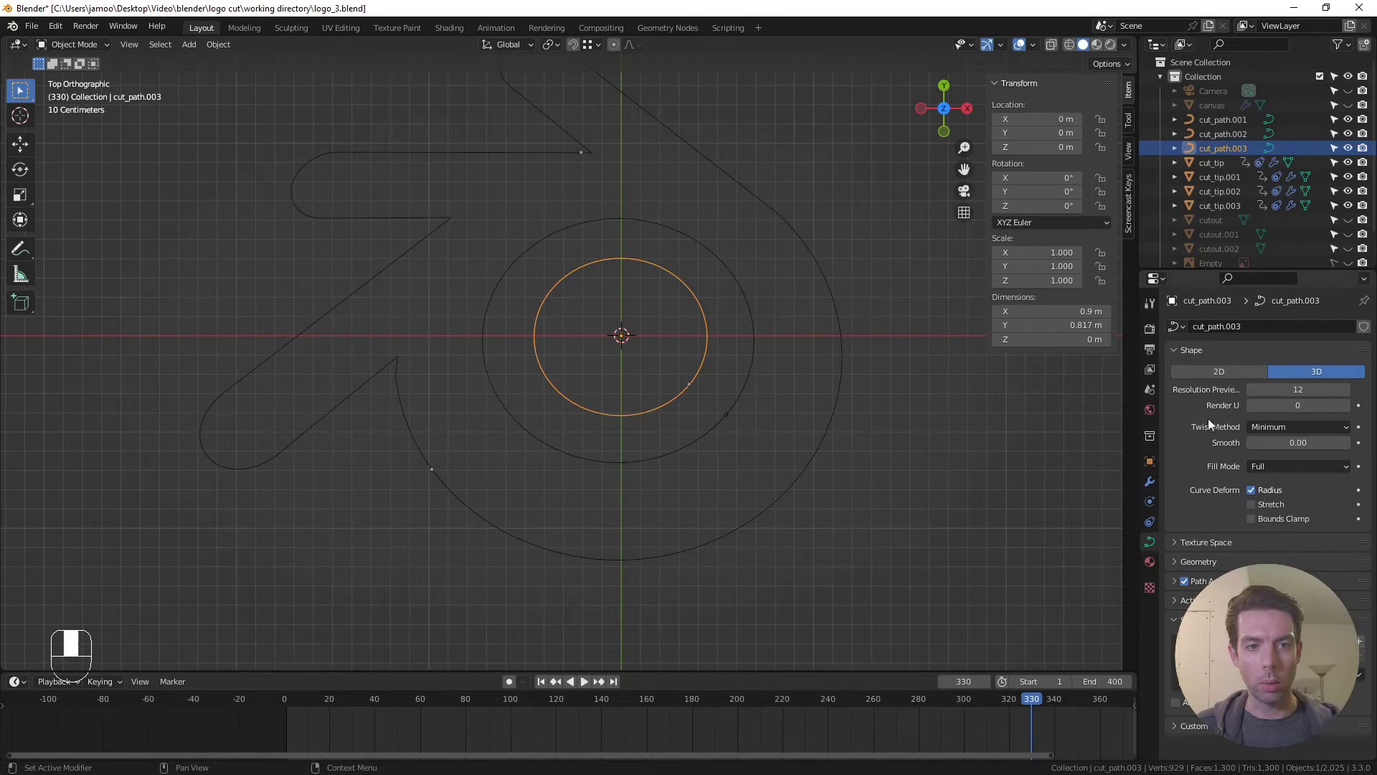
click(691, 385)
click(1150, 541)
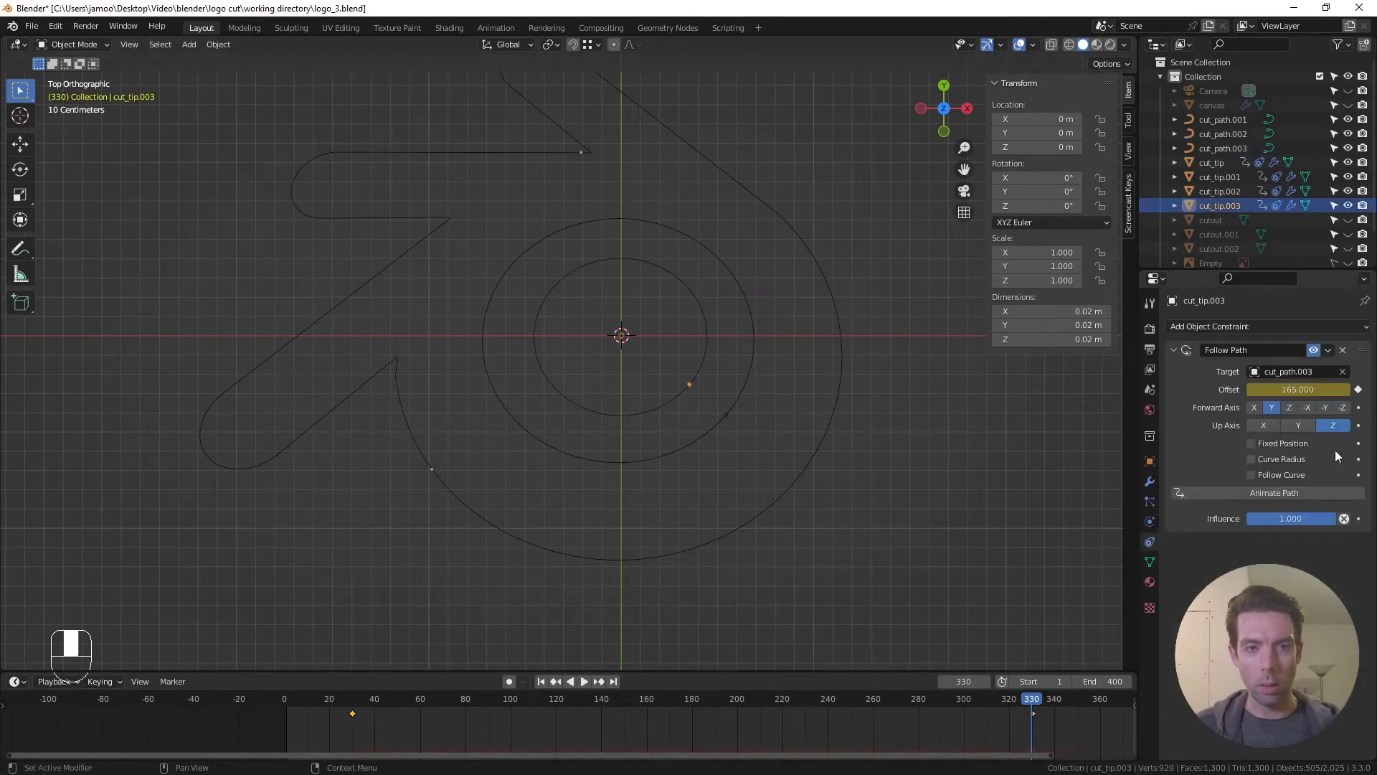
Clear the offset keyframes of the tip on cut_path.003 and set its Follow Path offset to 185 at frame 30
right_click(1299, 390)
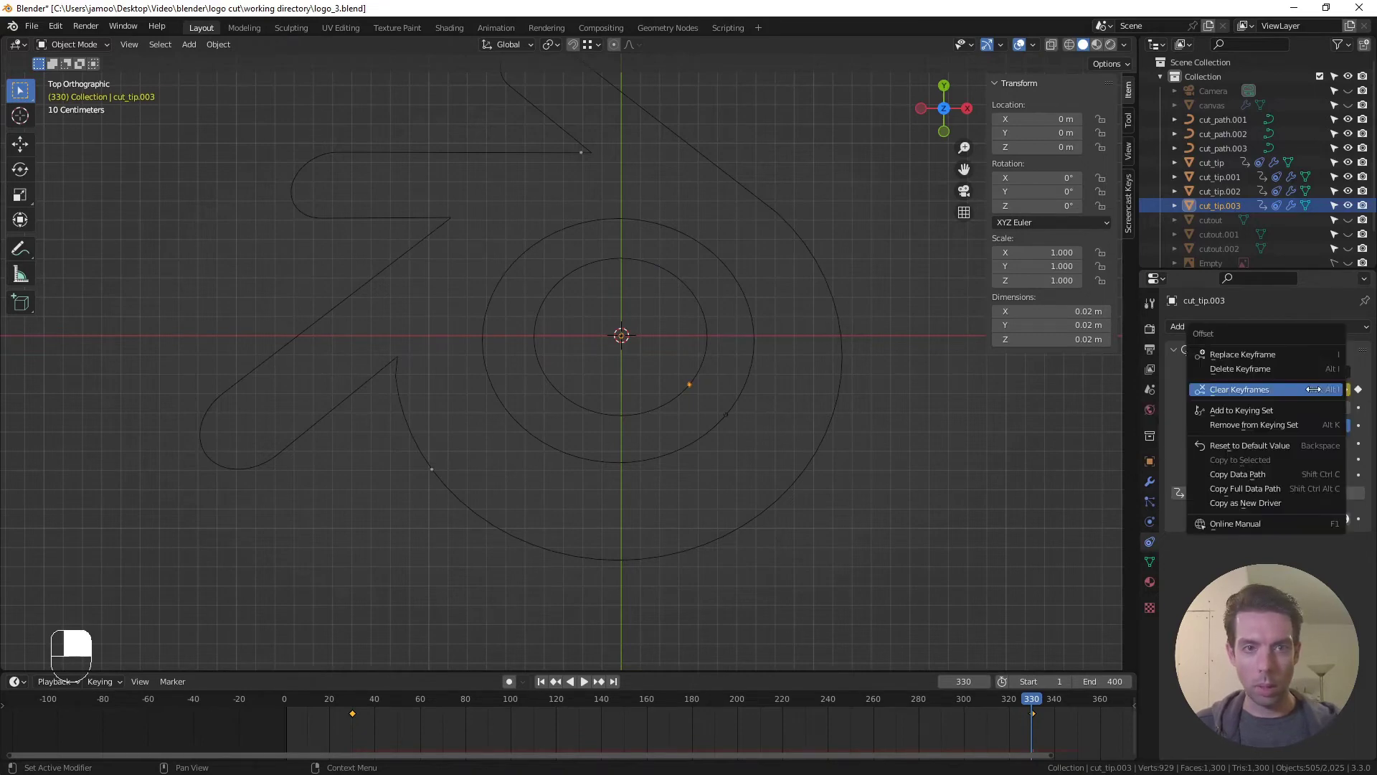
click(1298, 391)
click(359, 697)
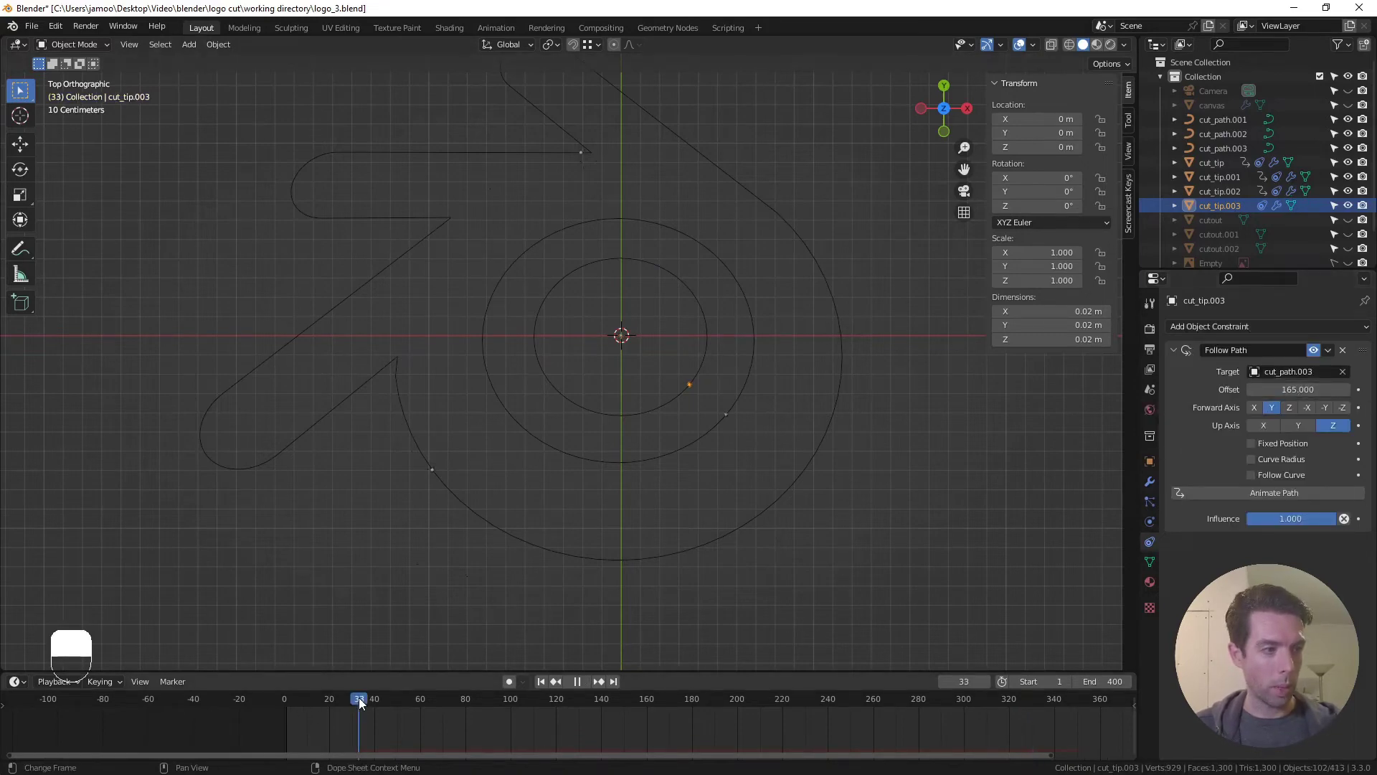
key(Left)
key(Left)
key(Left)
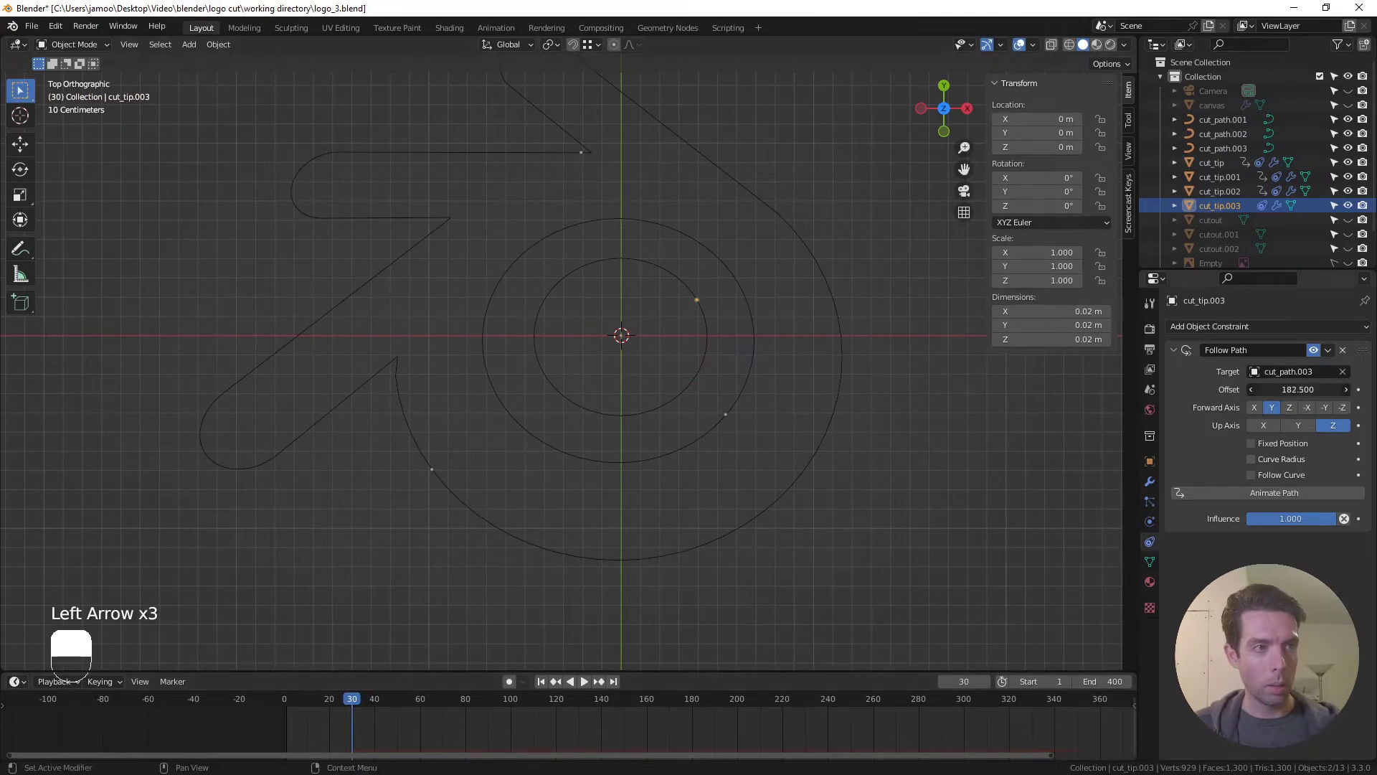
drag(1298, 389, 1311, 390)
click(1277, 391)
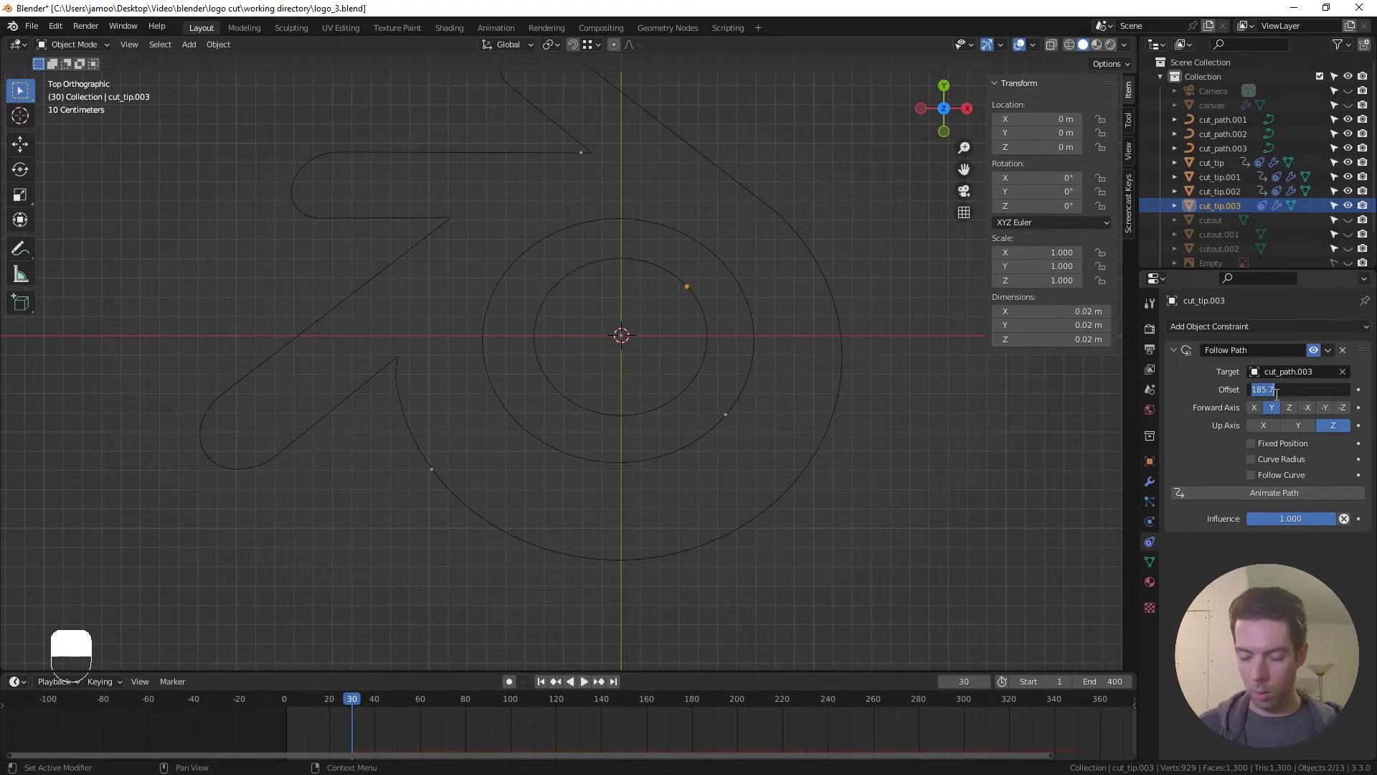
text(185)
key(Return)
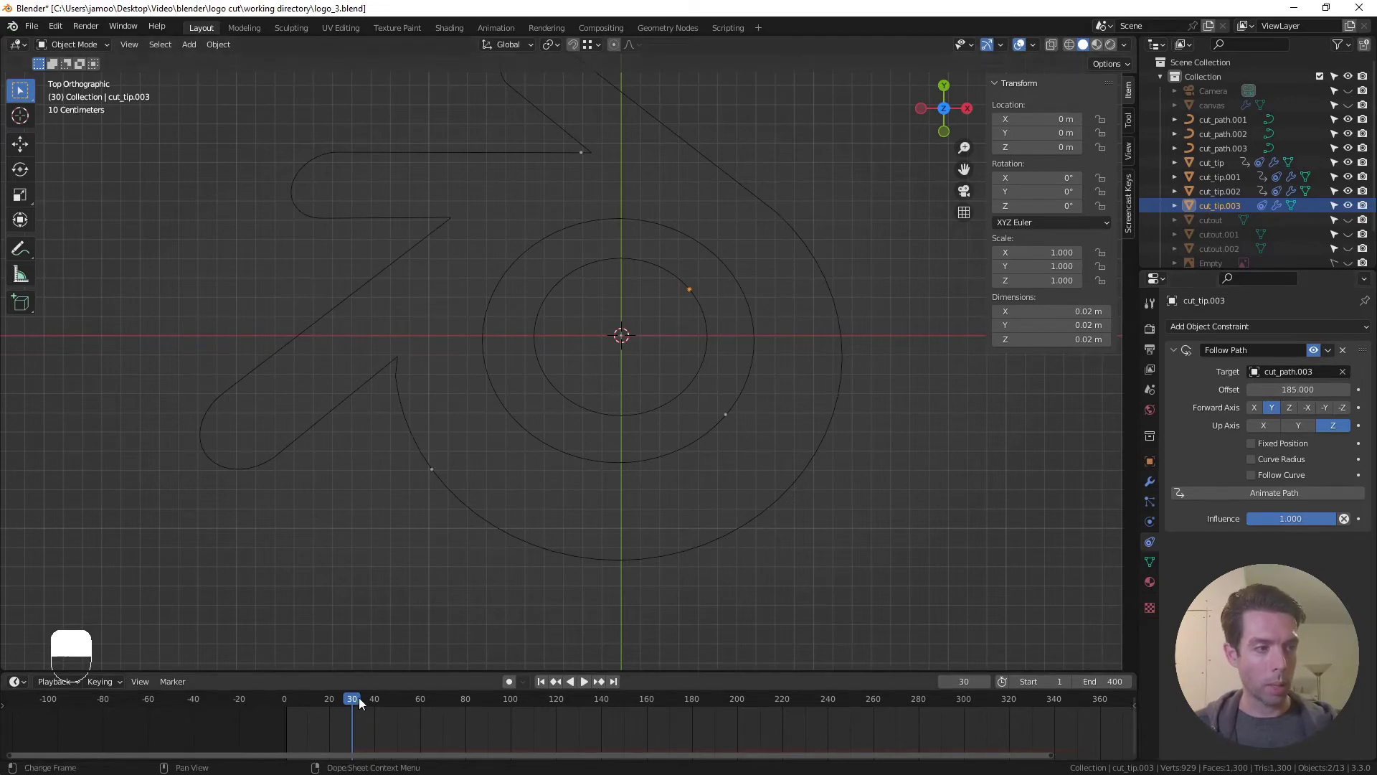
At frame 330, set the Follow Path offset of the tip on cut_path.003 to 85 and keyframe it
key(space)
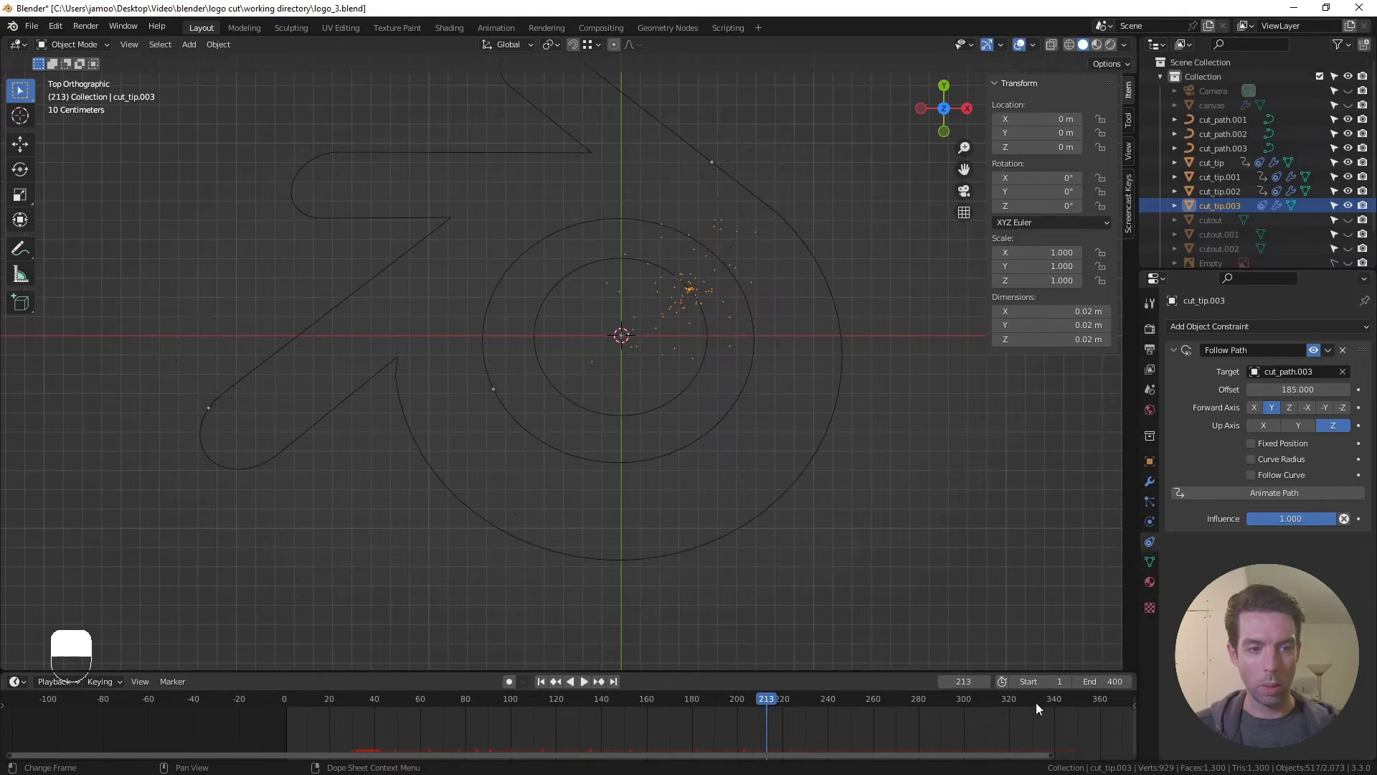
click(1030, 702)
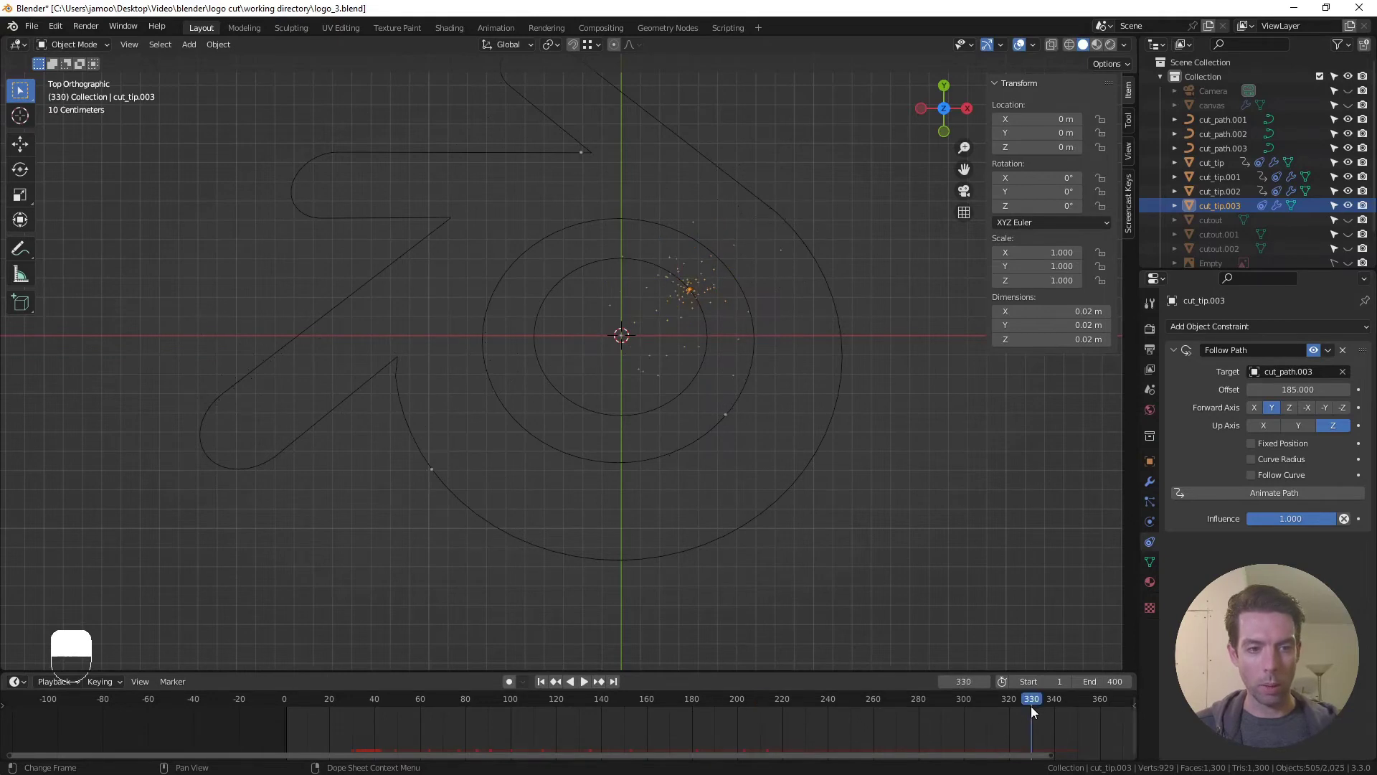
click(1284, 390)
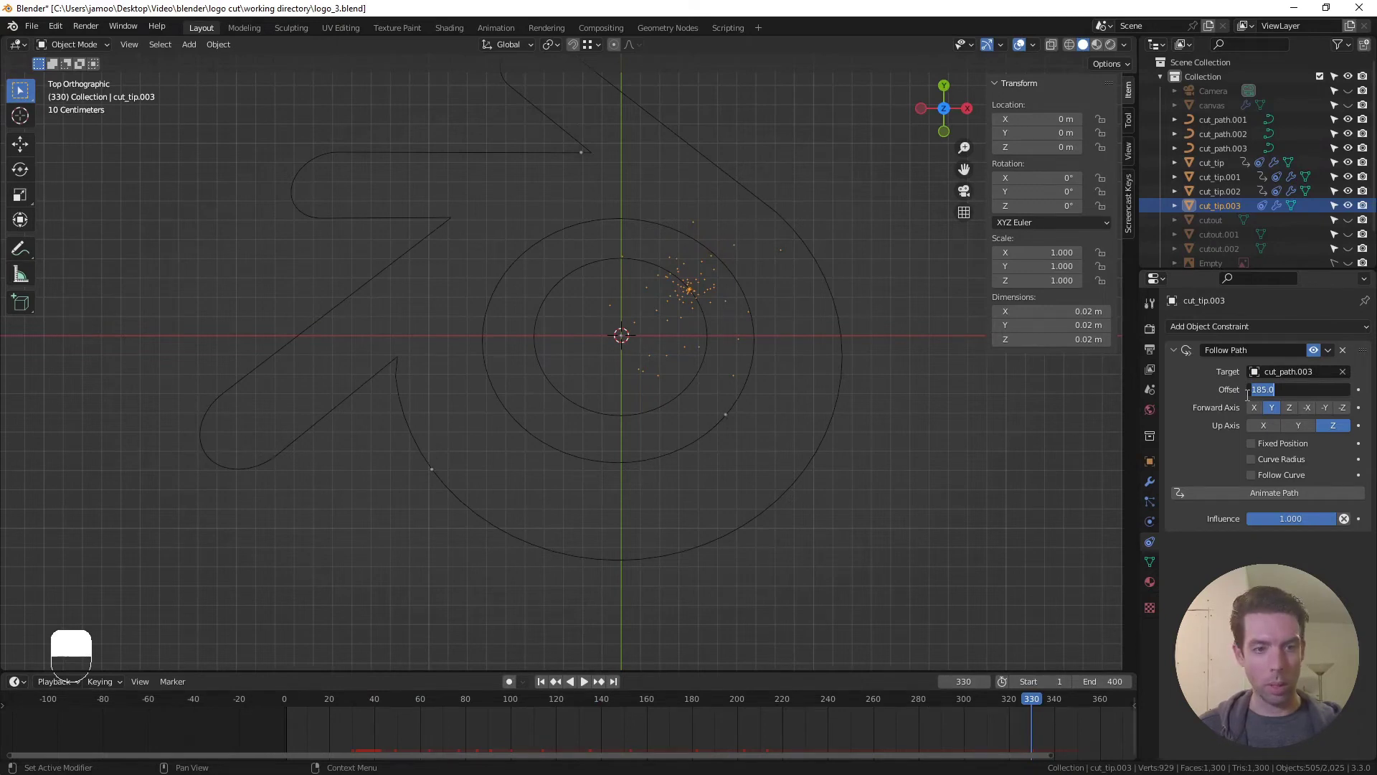
text(85)
key(Return)
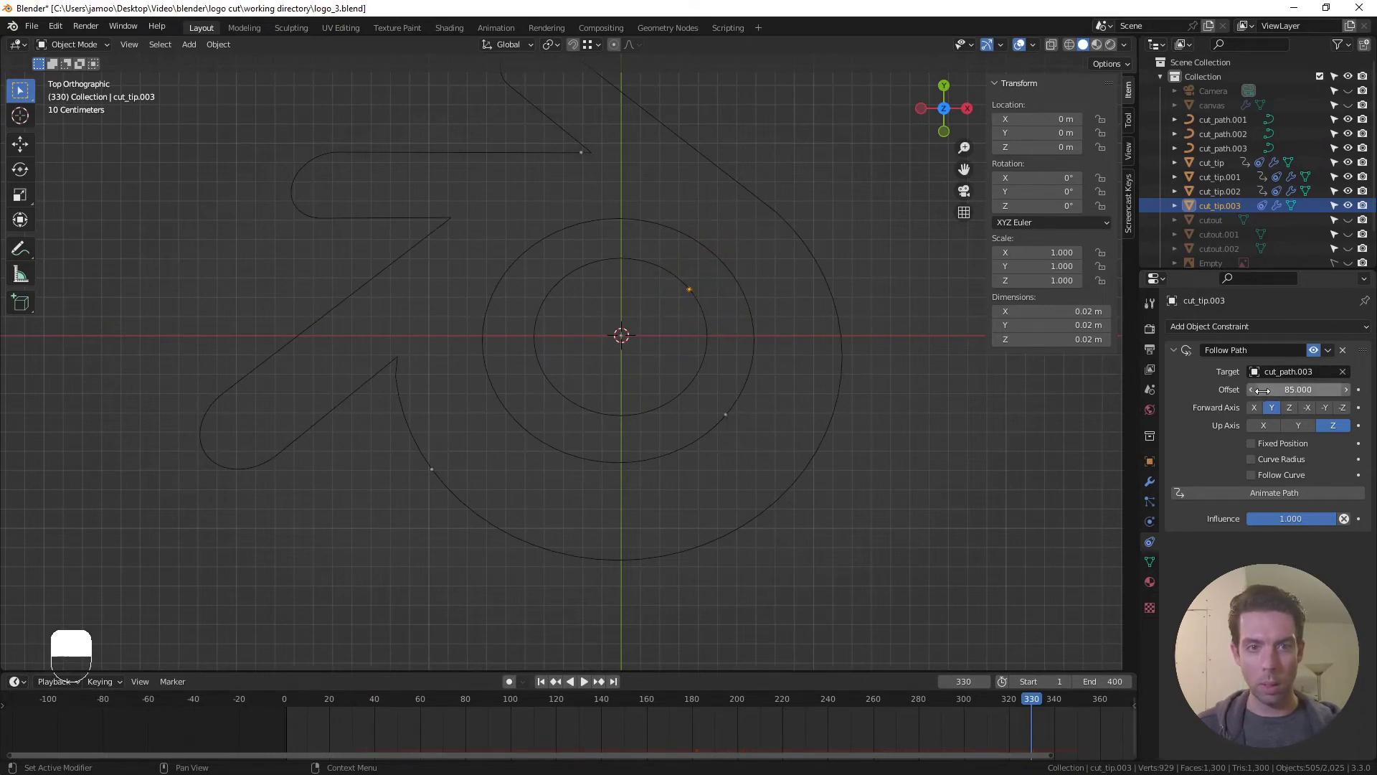
key(i)
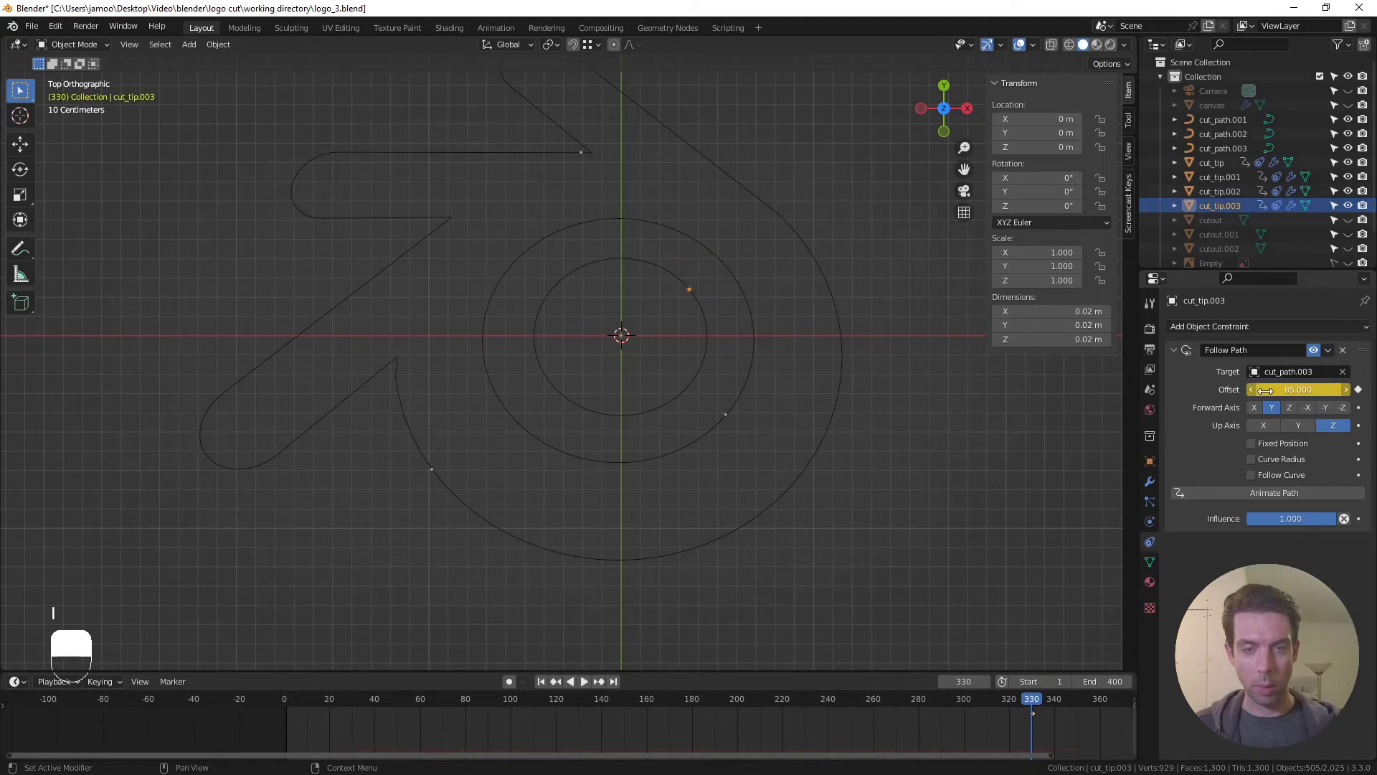
At frame 30, set the Follow Path offset of the tip on cut_path.003 to 185 and keyframe it
click(352, 698)
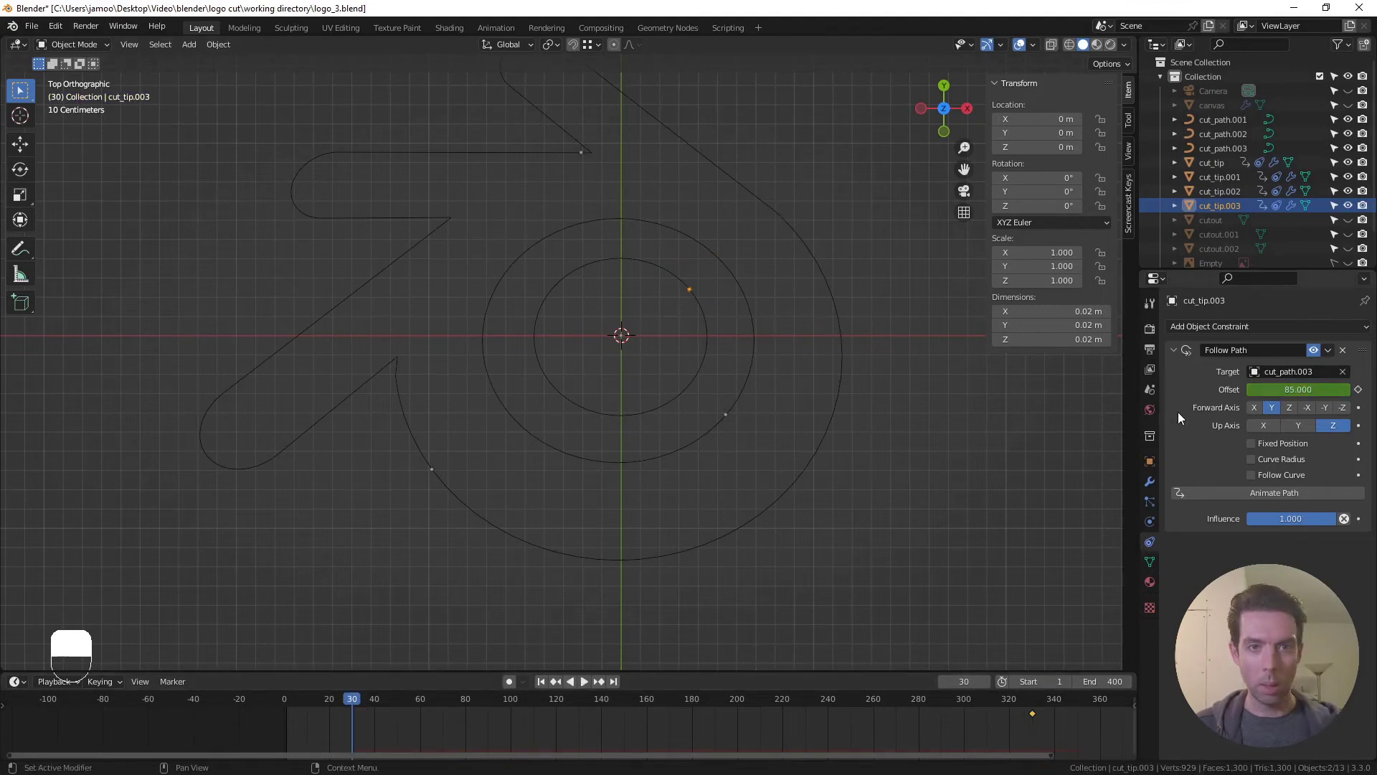
click(1283, 391)
text(185)
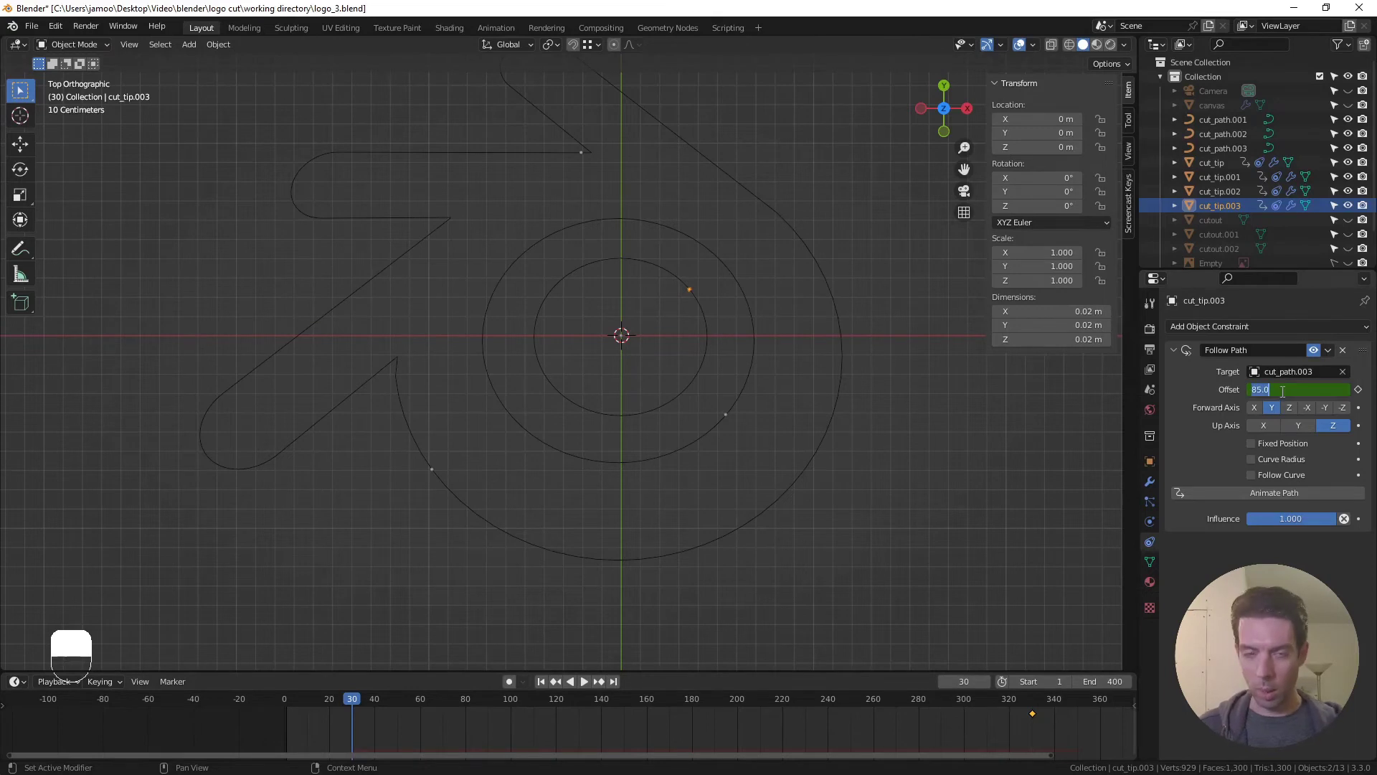
key(Return)
key(i)
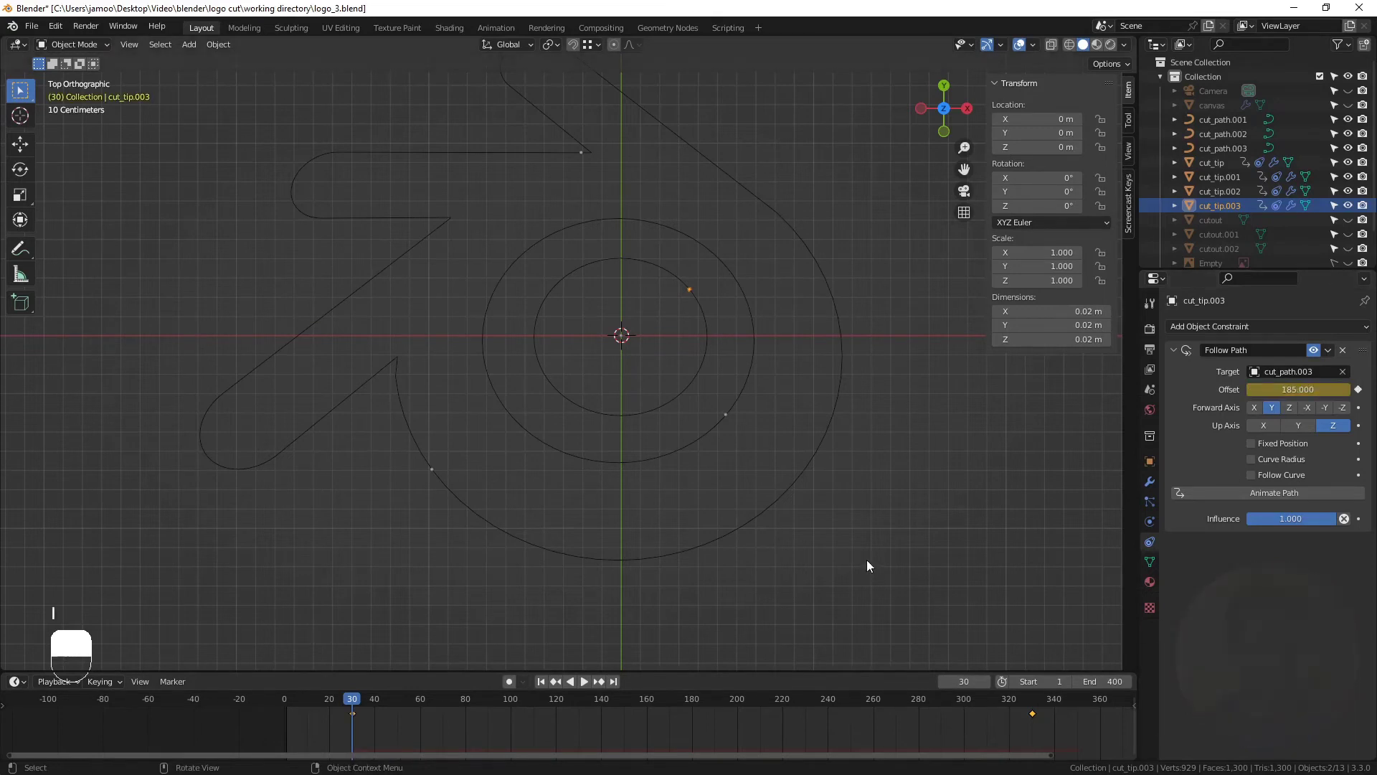
Play the animation from frame 30 to check how all the tips travel along their cut paths
key(space)
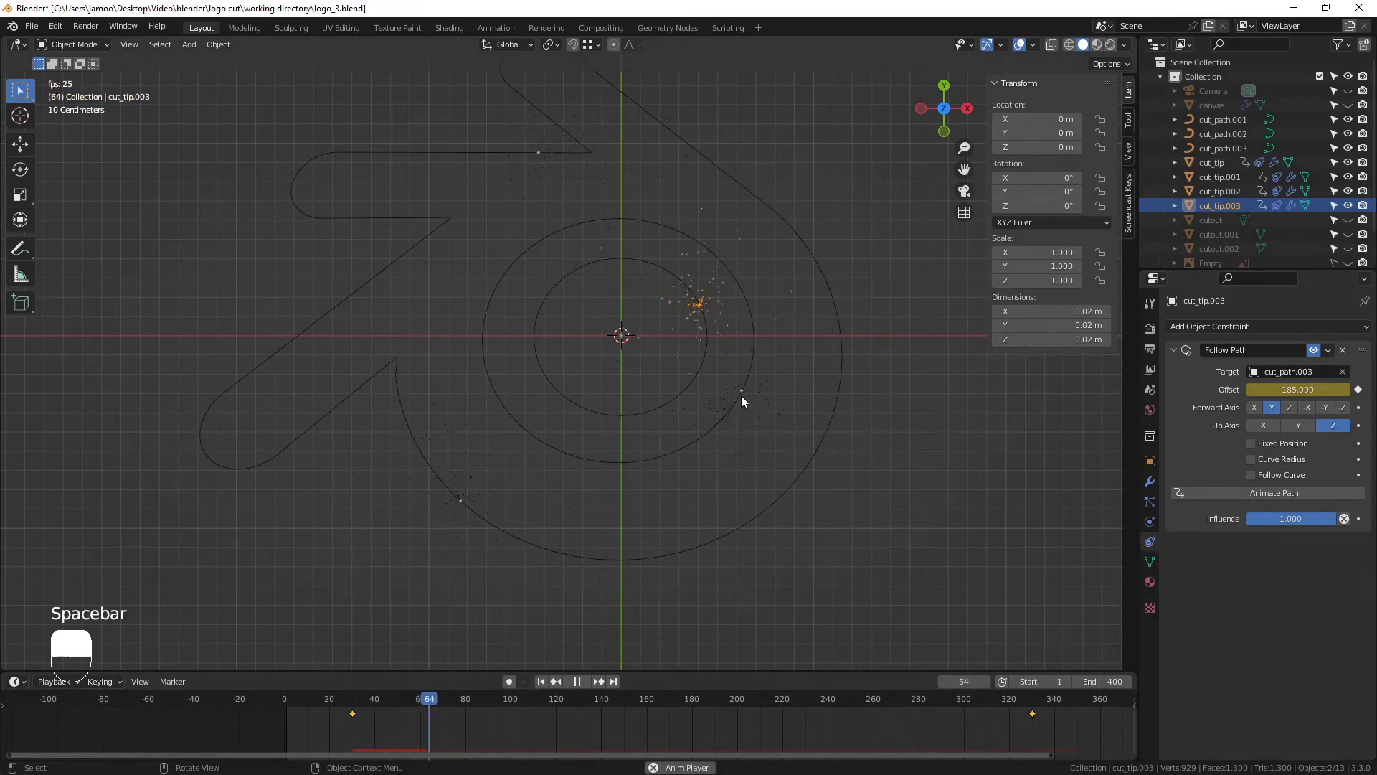
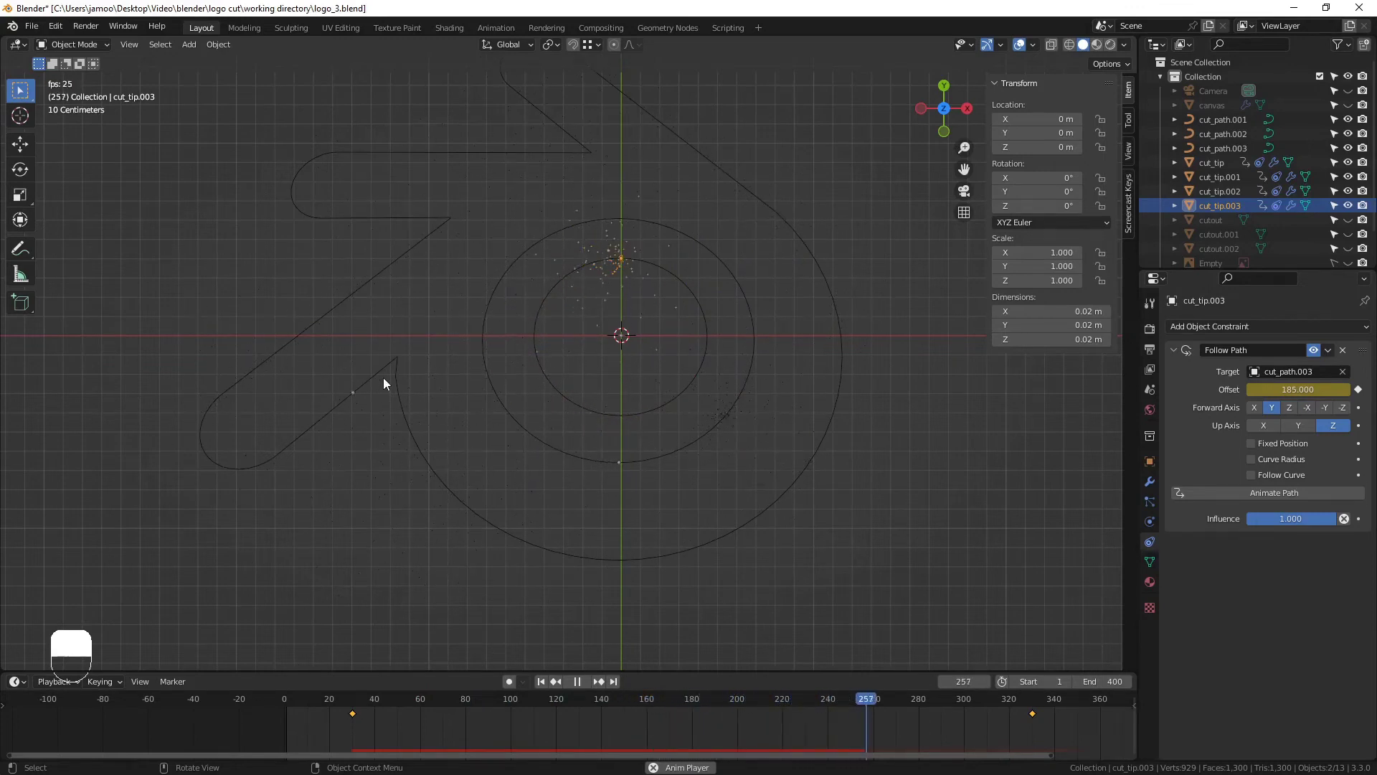
click(428, 492)
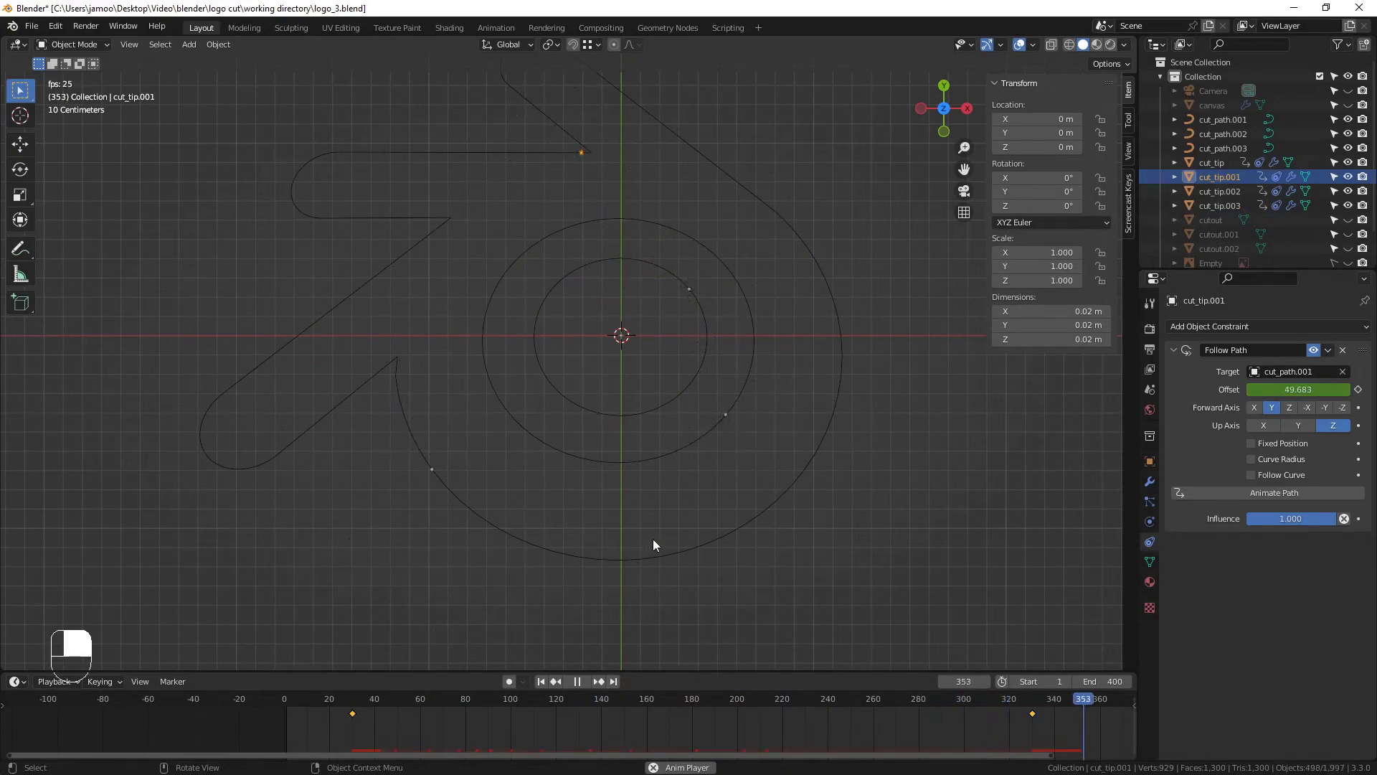
key(space)
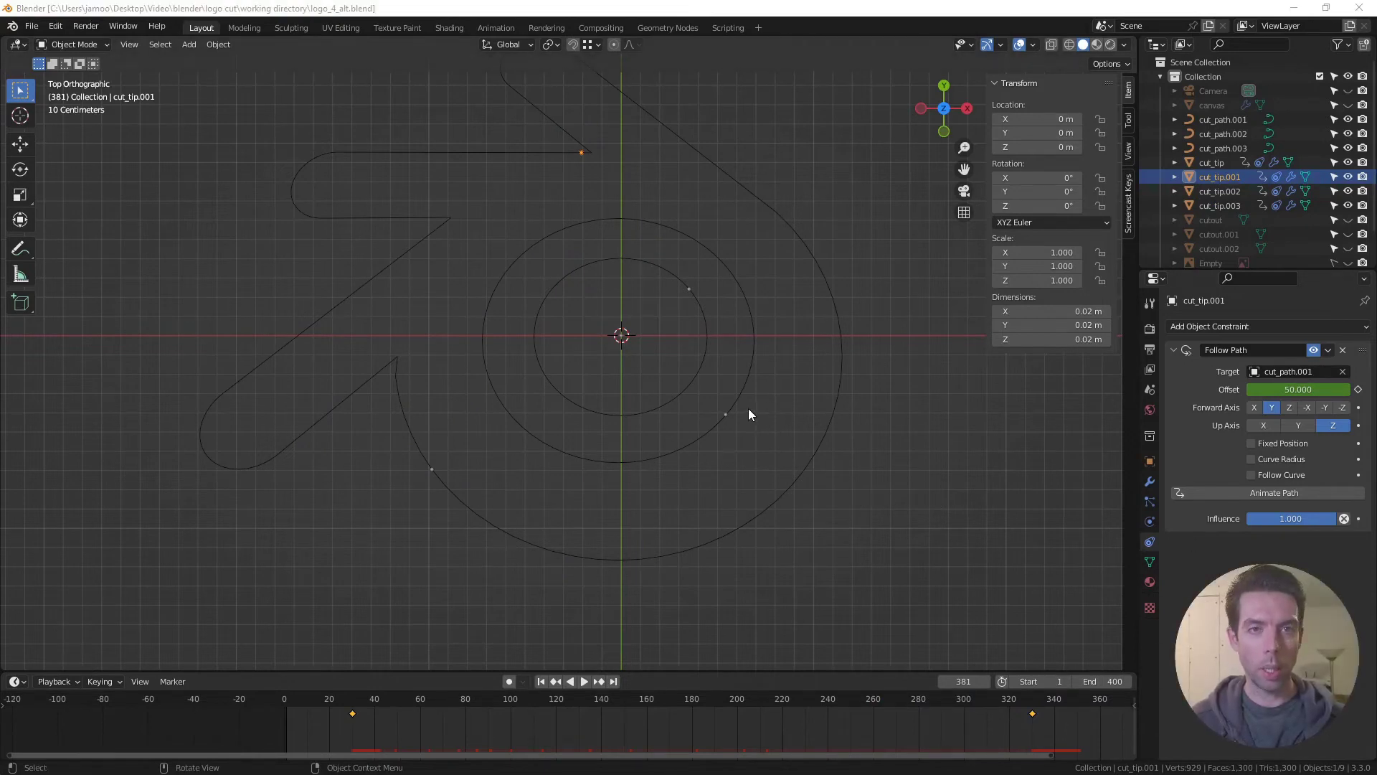
Add a cylinder at the world origin with a radius of 0.005 m and 8 vertices
click(778, 418)
middle_drag(663, 437, 787, 468)
key(shift+a)
mouse_move(638, 336)
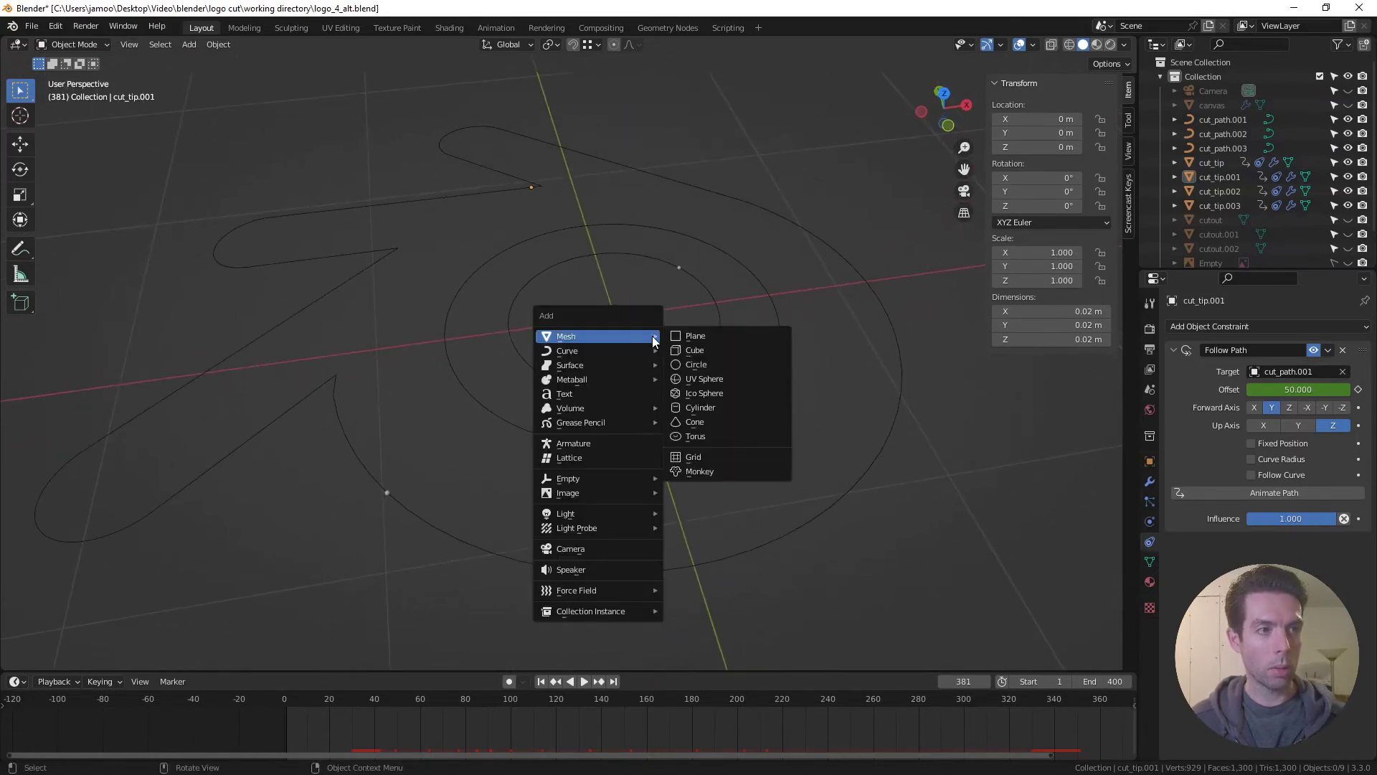
click(703, 407)
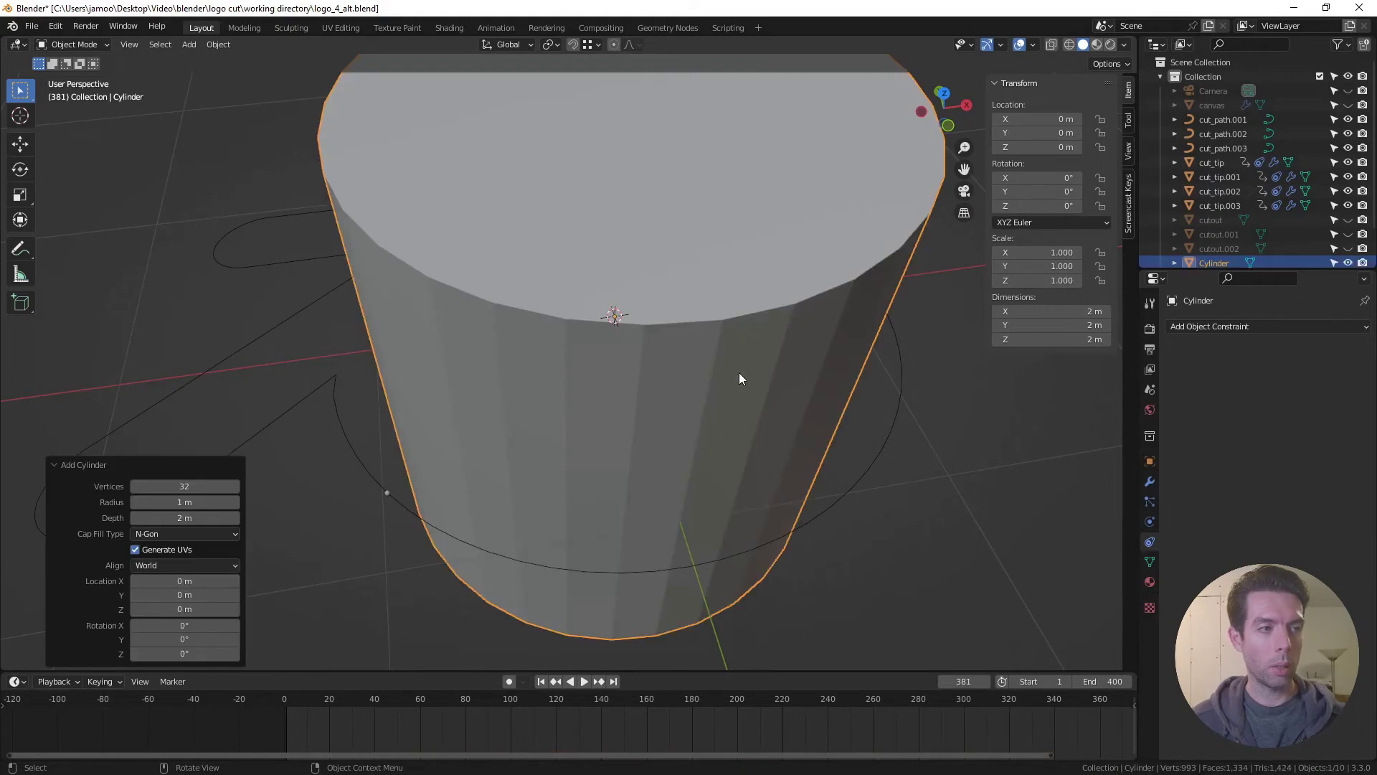
scroll(710, 351, up, 2)
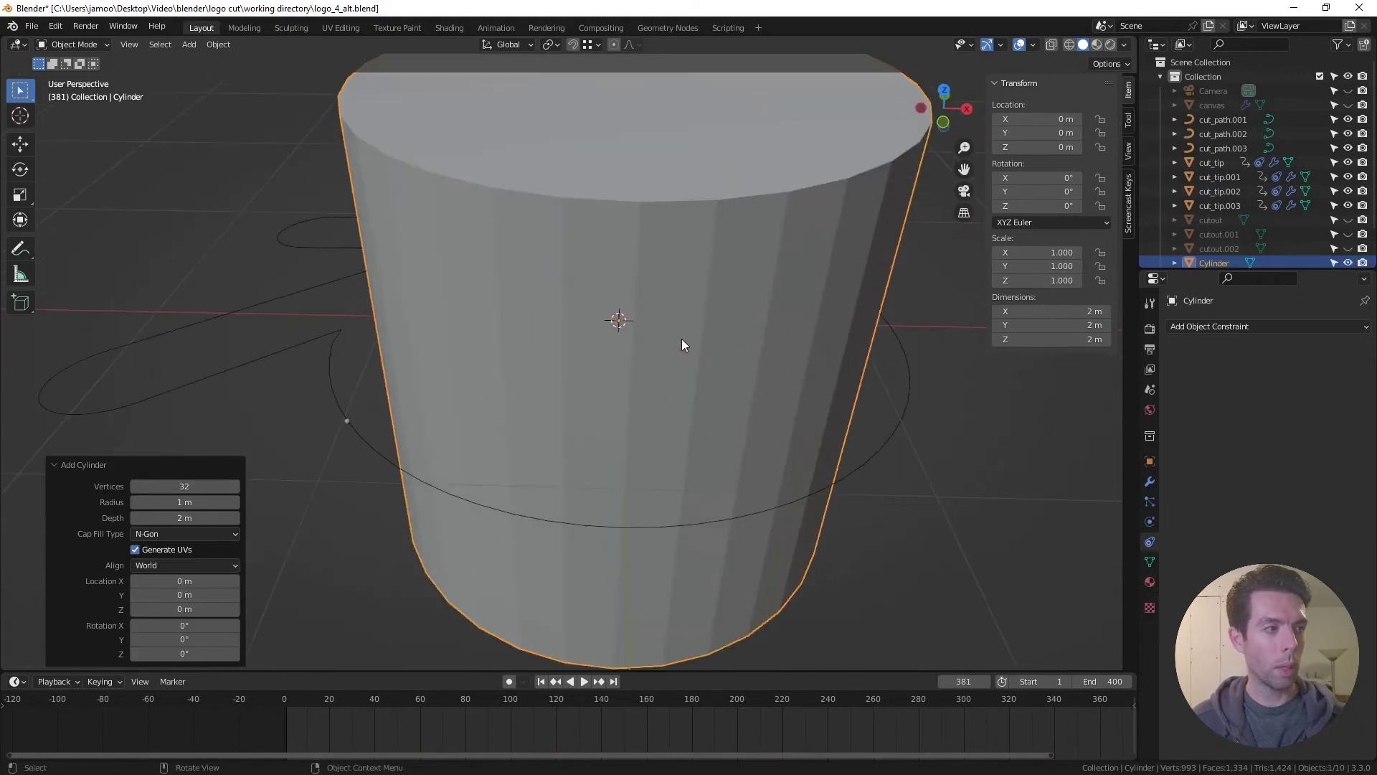
click(183, 502)
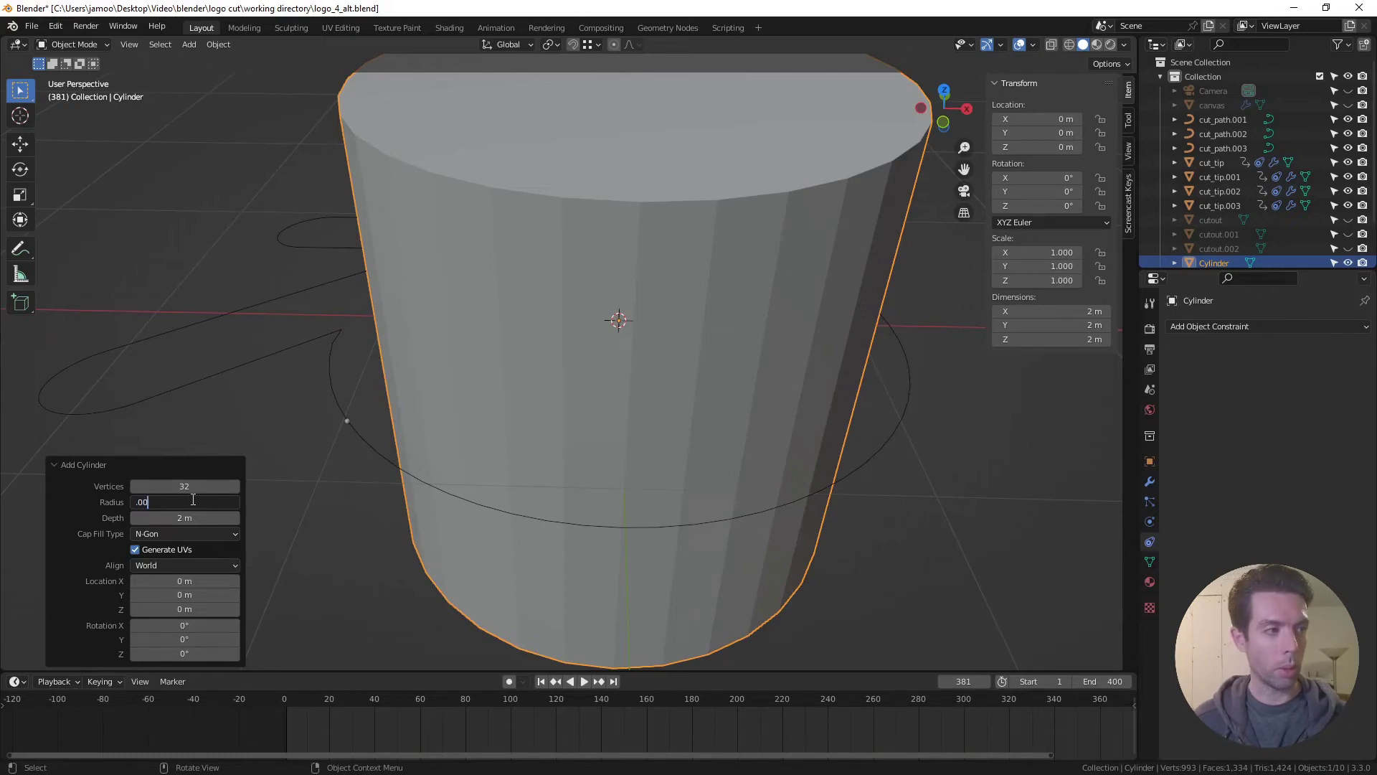
key(Return)
click(198, 486)
text(8)
key(Return)
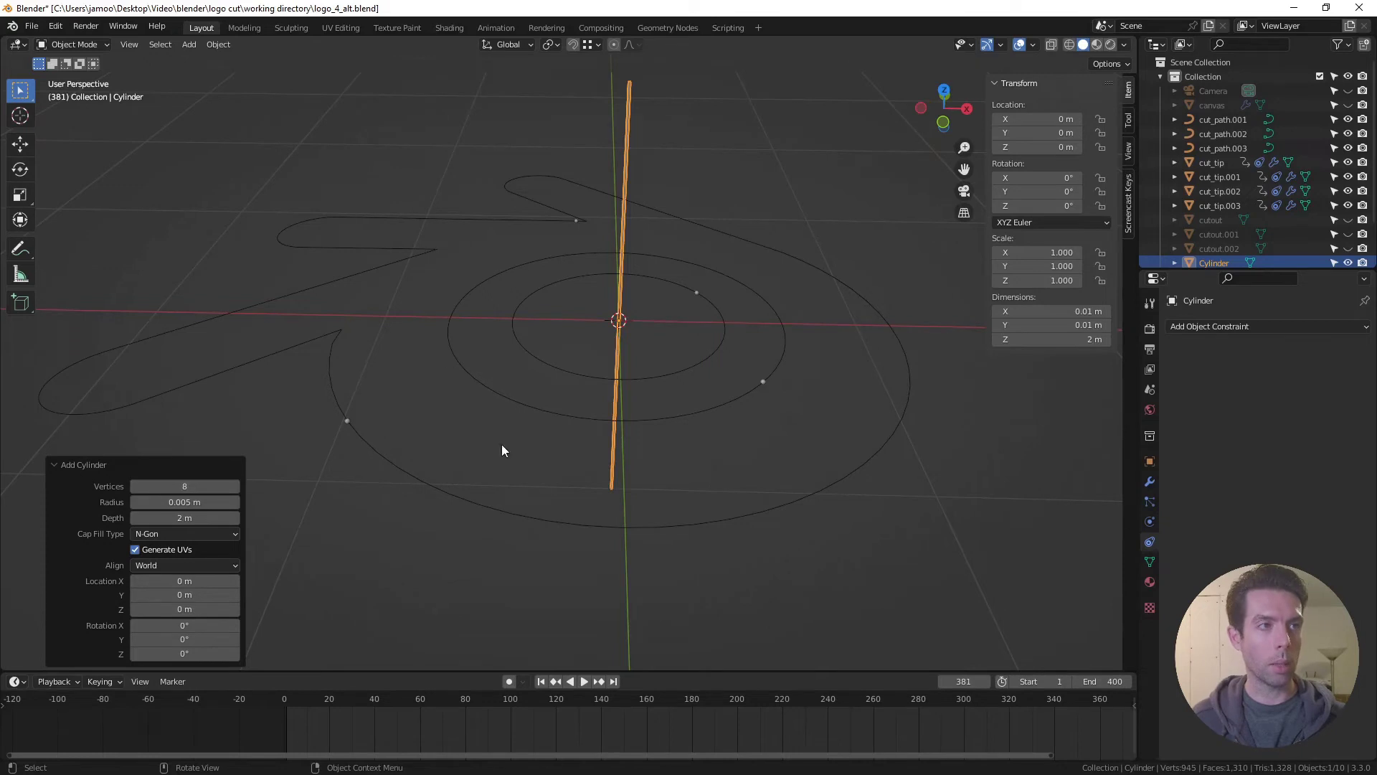
Apply Shade Smooth to the thin cylinder
middle_drag(598, 158, 614, 311)
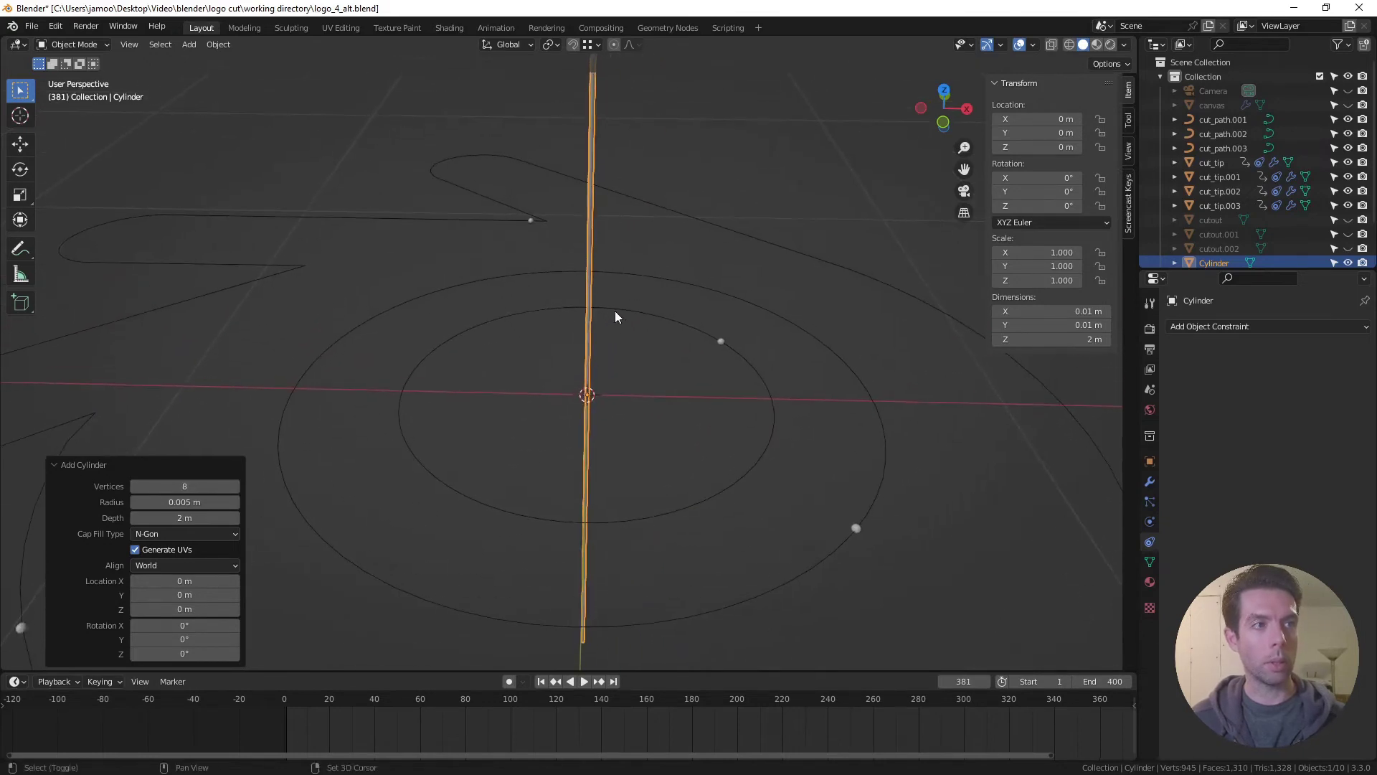
right_click(591, 226)
click(583, 225)
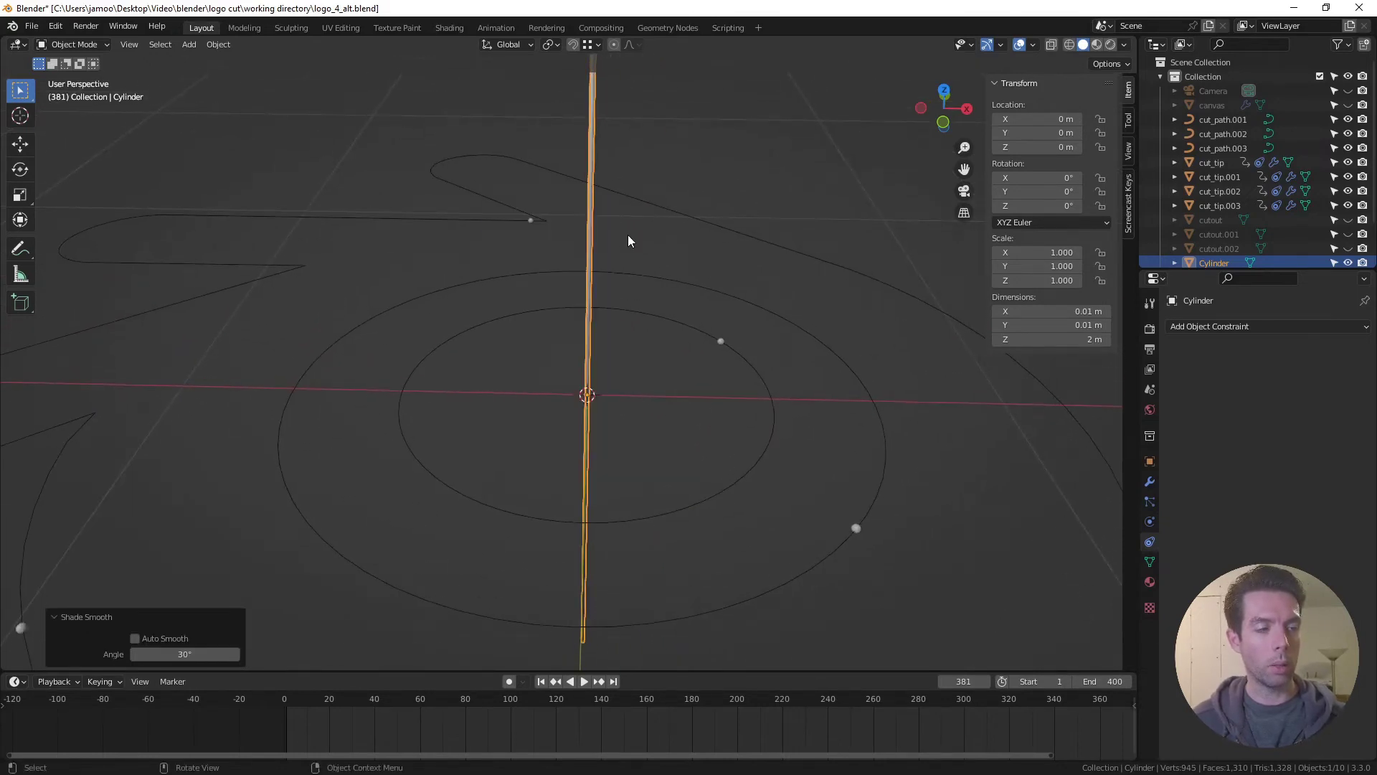
Unhide the Camera object in the viewport
scroll(642, 330, down, 2)
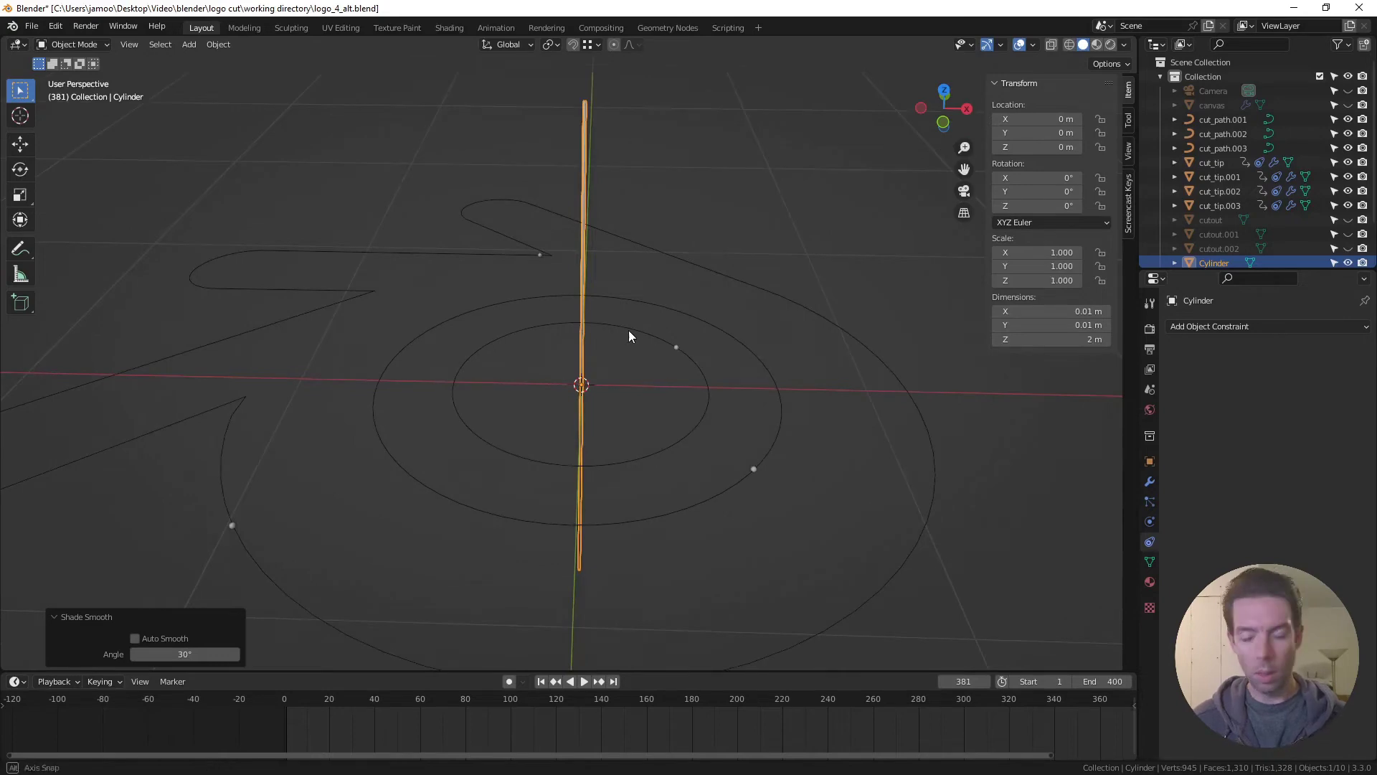
key(KP_1)
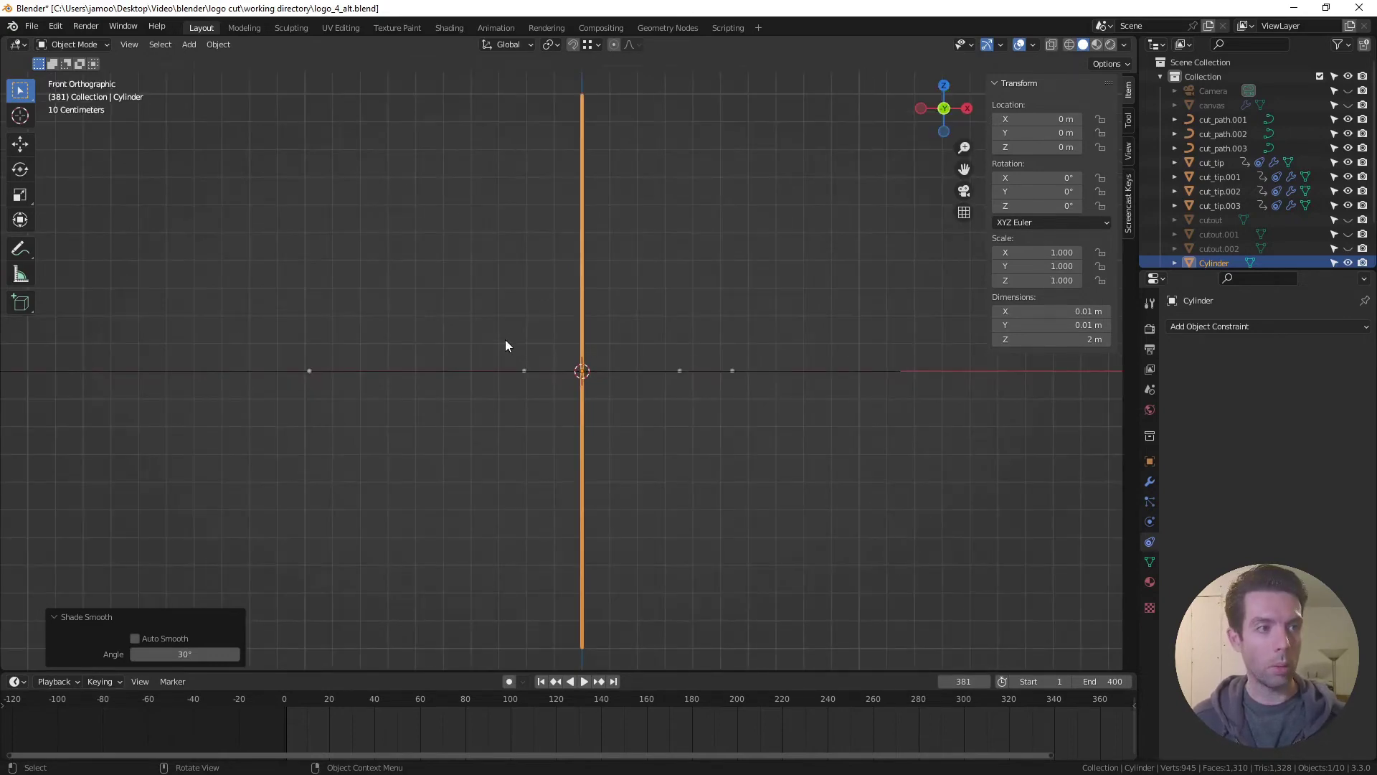
scroll(642, 230, down, 4)
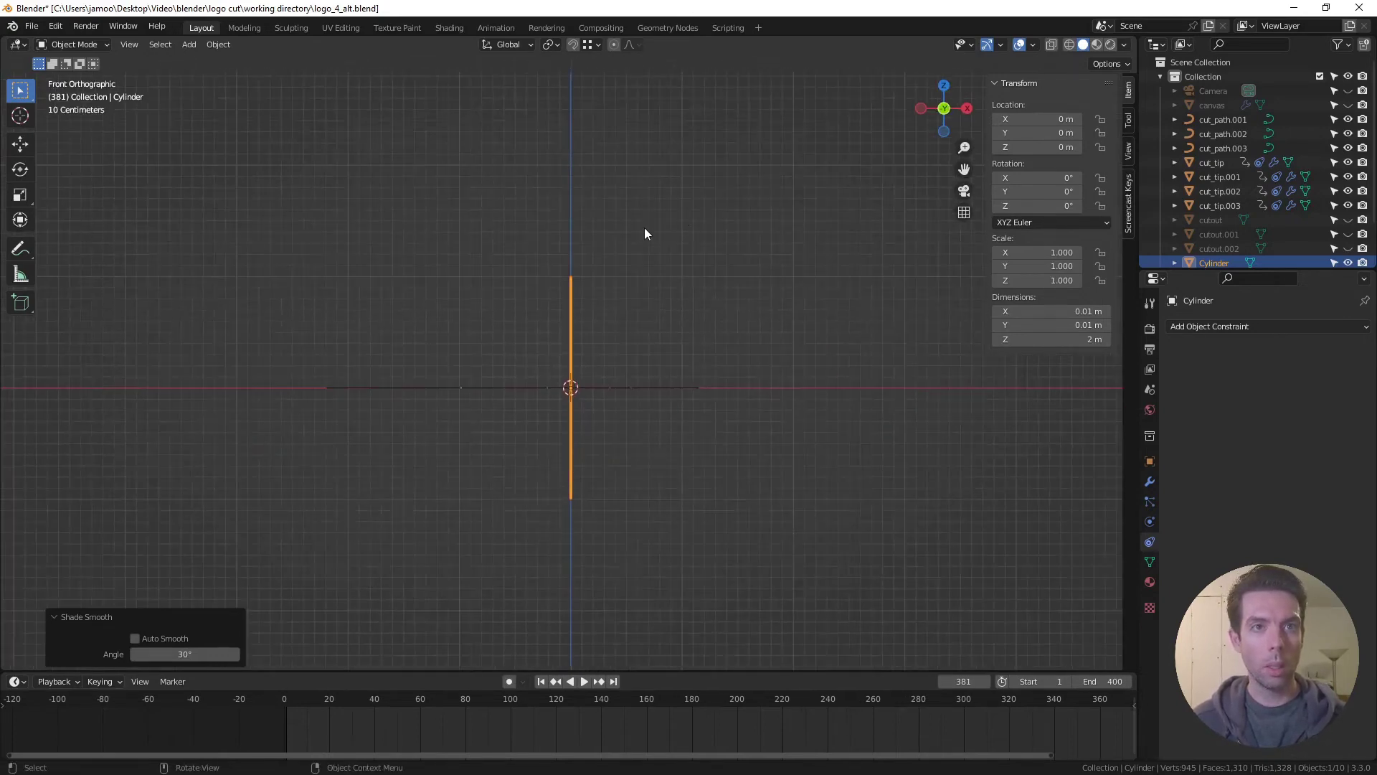
click(1348, 90)
middle_drag(764, 277, 697, 304)
key(KP_1)
shift+middle_drag(712, 245, 704, 406)
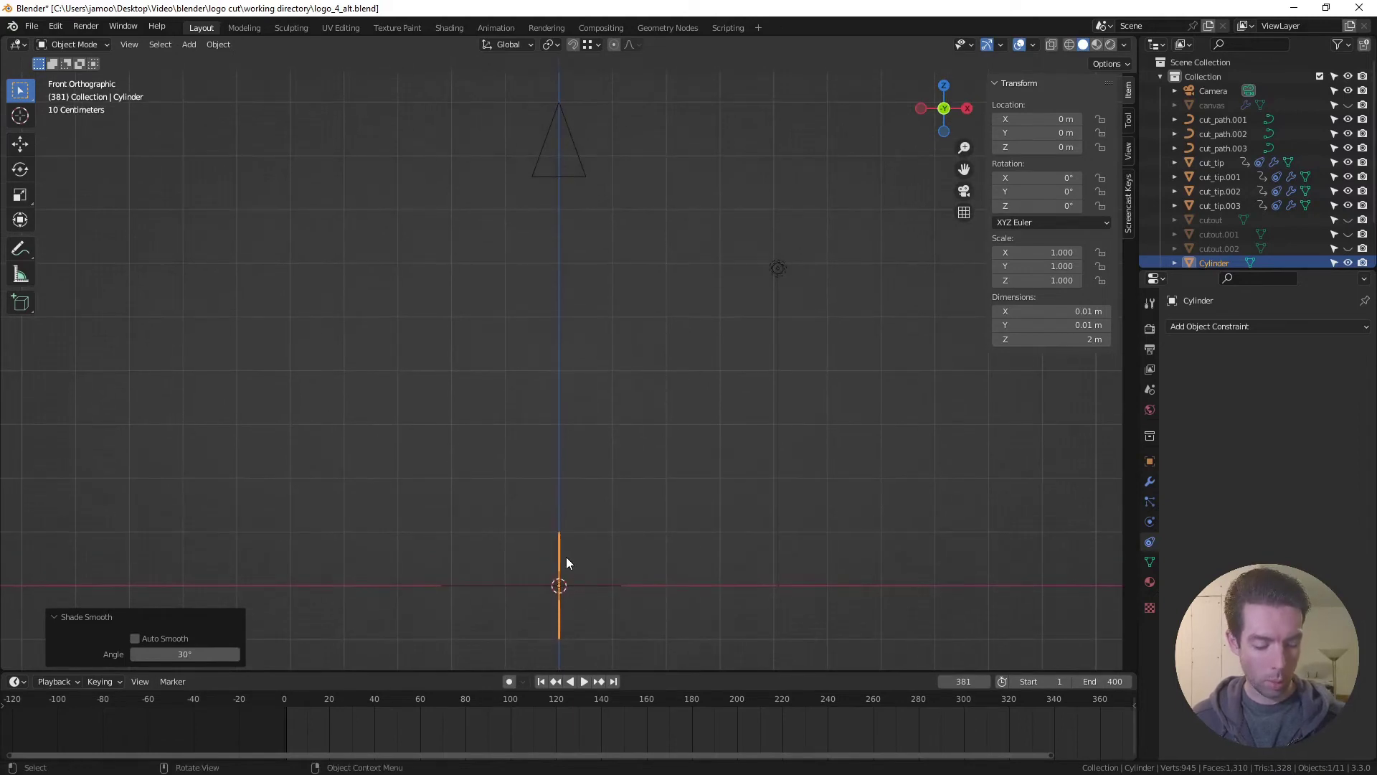
Move the thin cylinder straight up along Z until its lower end meets the top of the camera
key(g)
key(z)
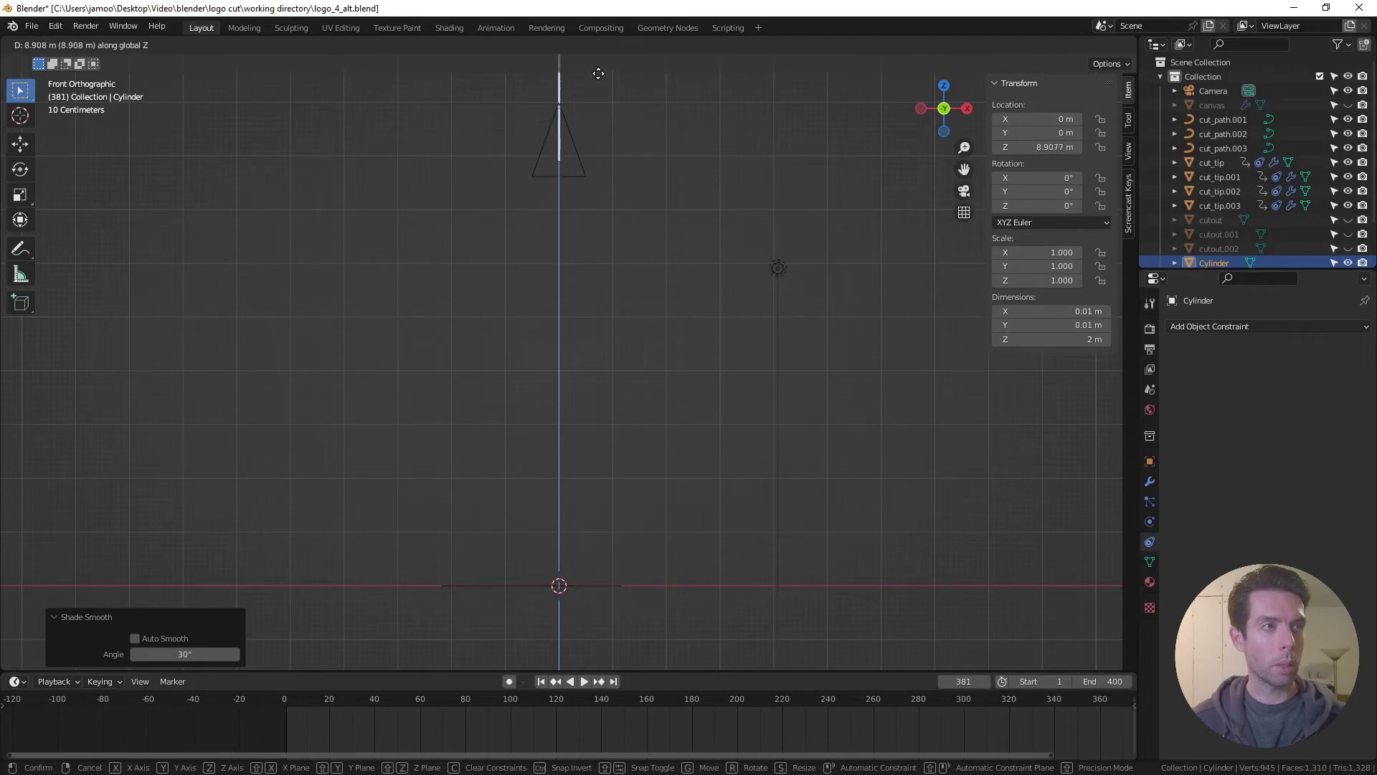
click(603, 650)
shift+middle_drag(614, 410, 606, 479)
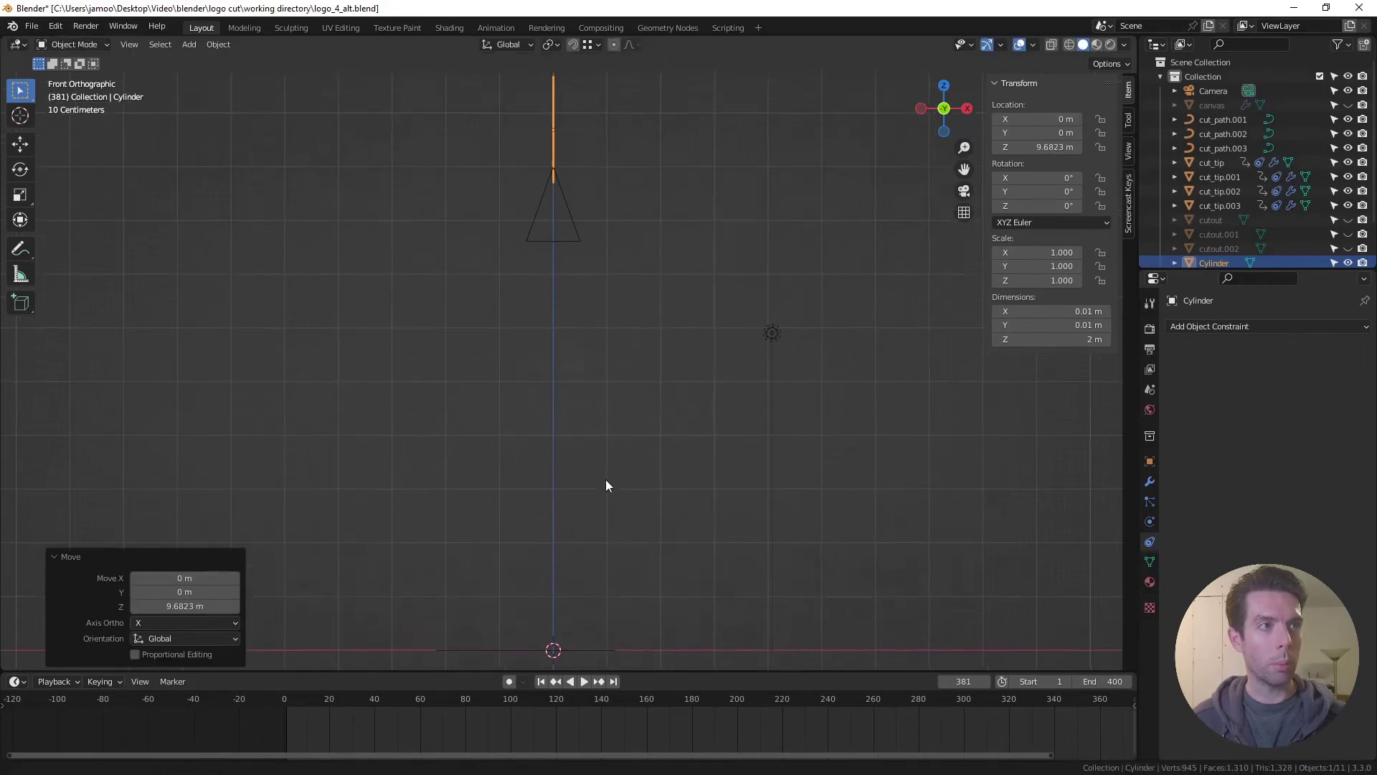
key(g)
key(z)
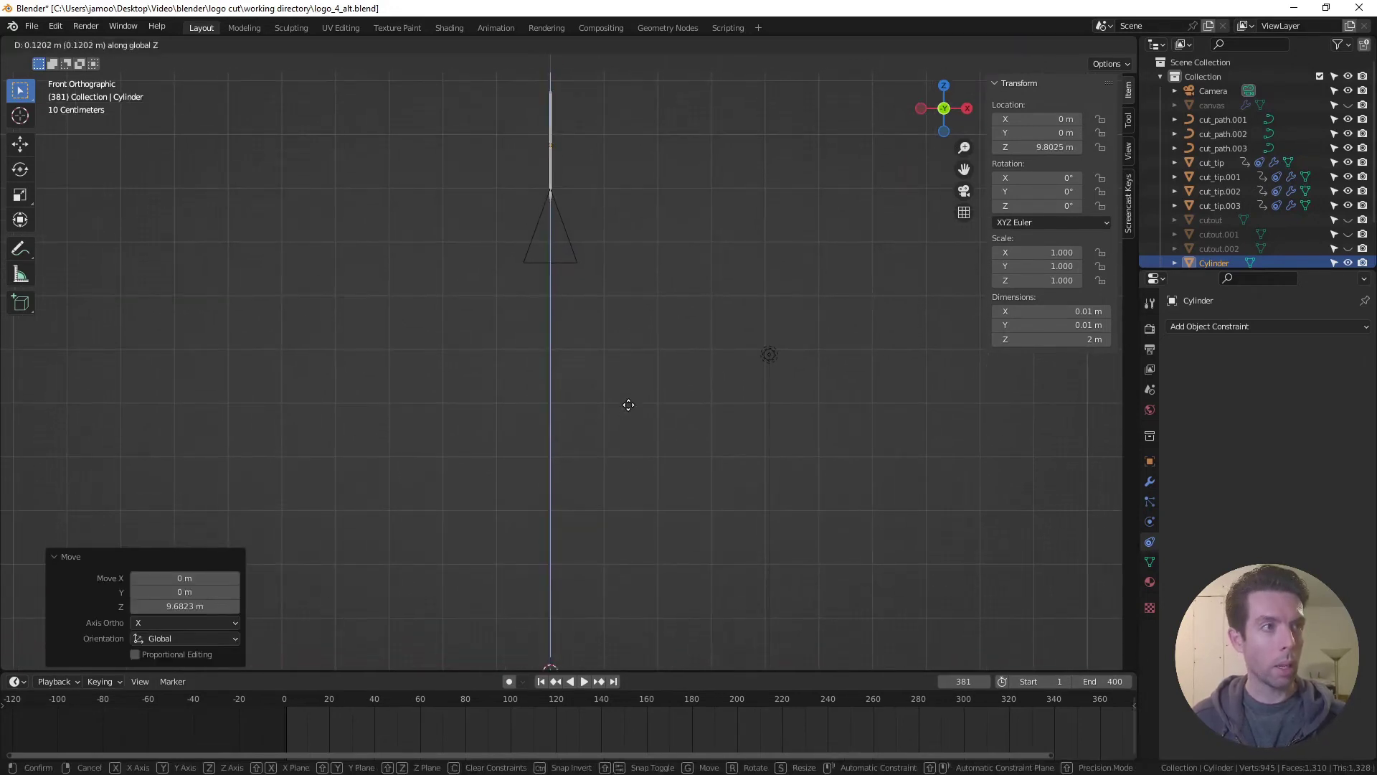
click(593, 321)
In Edit Mode, move the cylinder's whole mesh down about 0.95 m along Z, leaving its origin in place
shift+middle_drag(596, 264, 597, 305)
key(Tab)
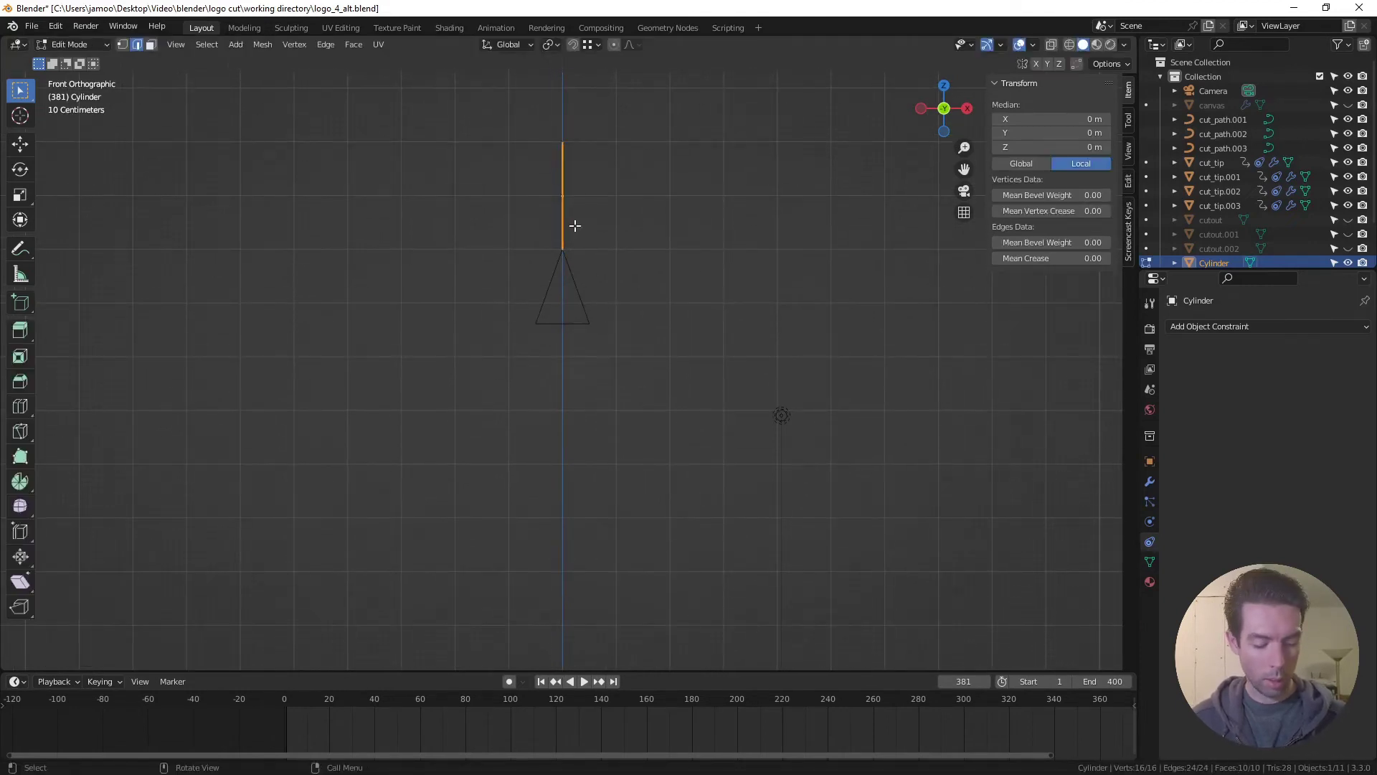
key(g)
key(z)
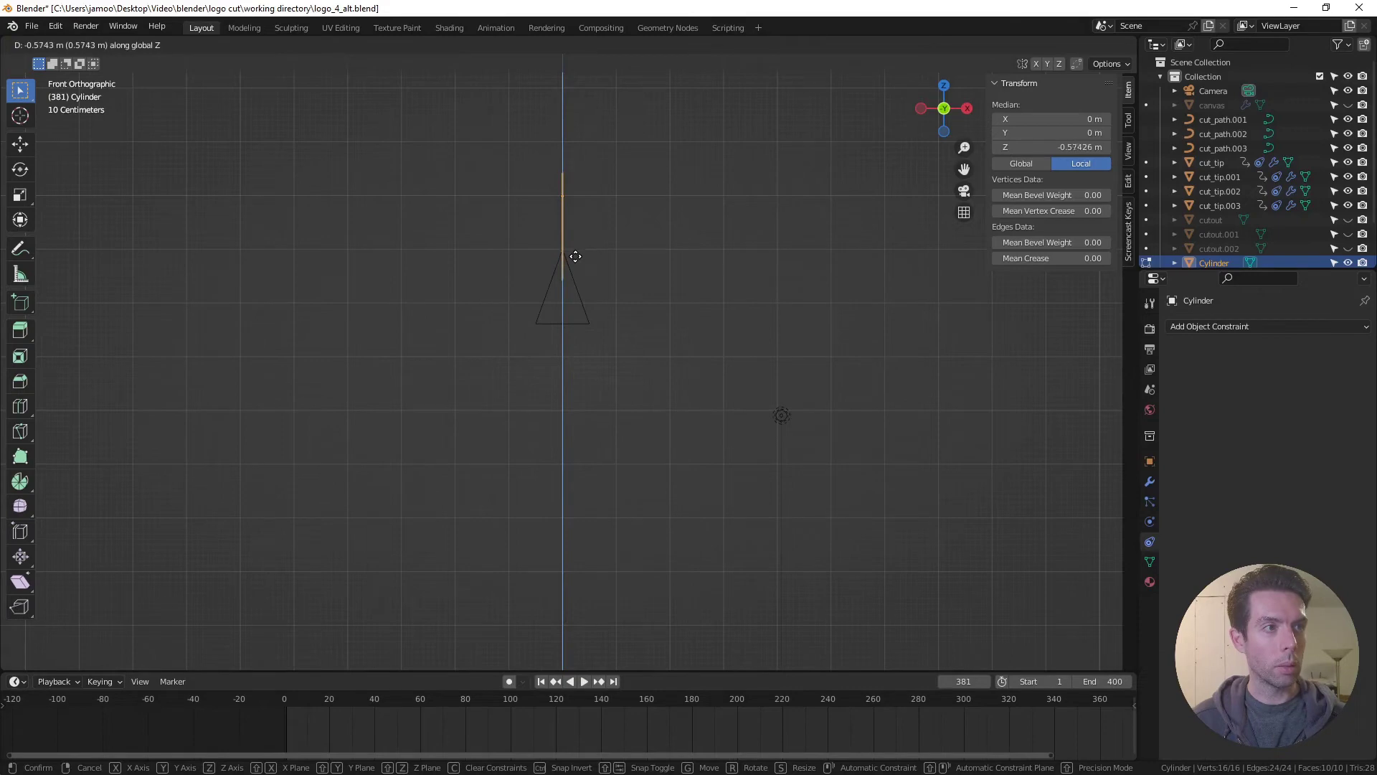
click(575, 276)
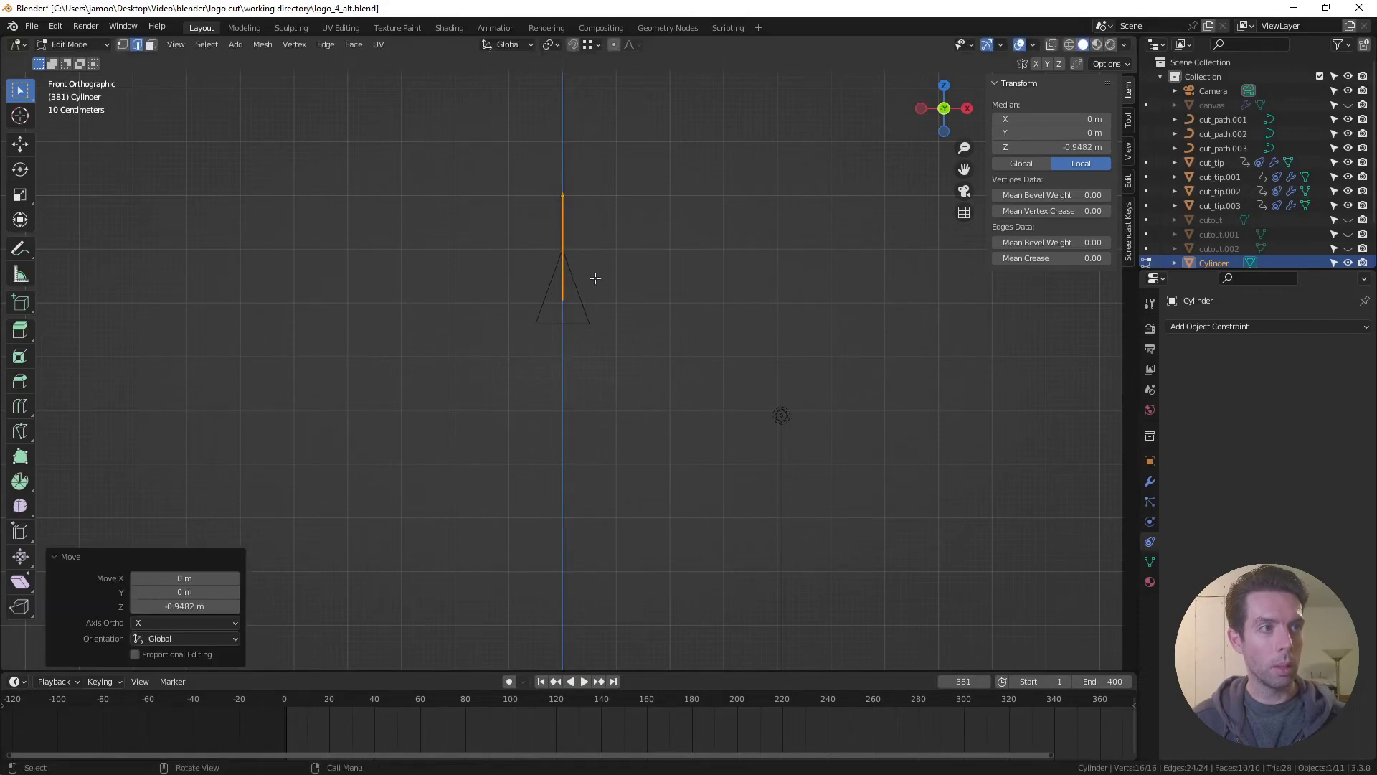
Select the vertices at the cylinder's lower end with X-ray on and move them down about 9.36 m along Z, past the cut paths
scroll(574, 273, up, 3)
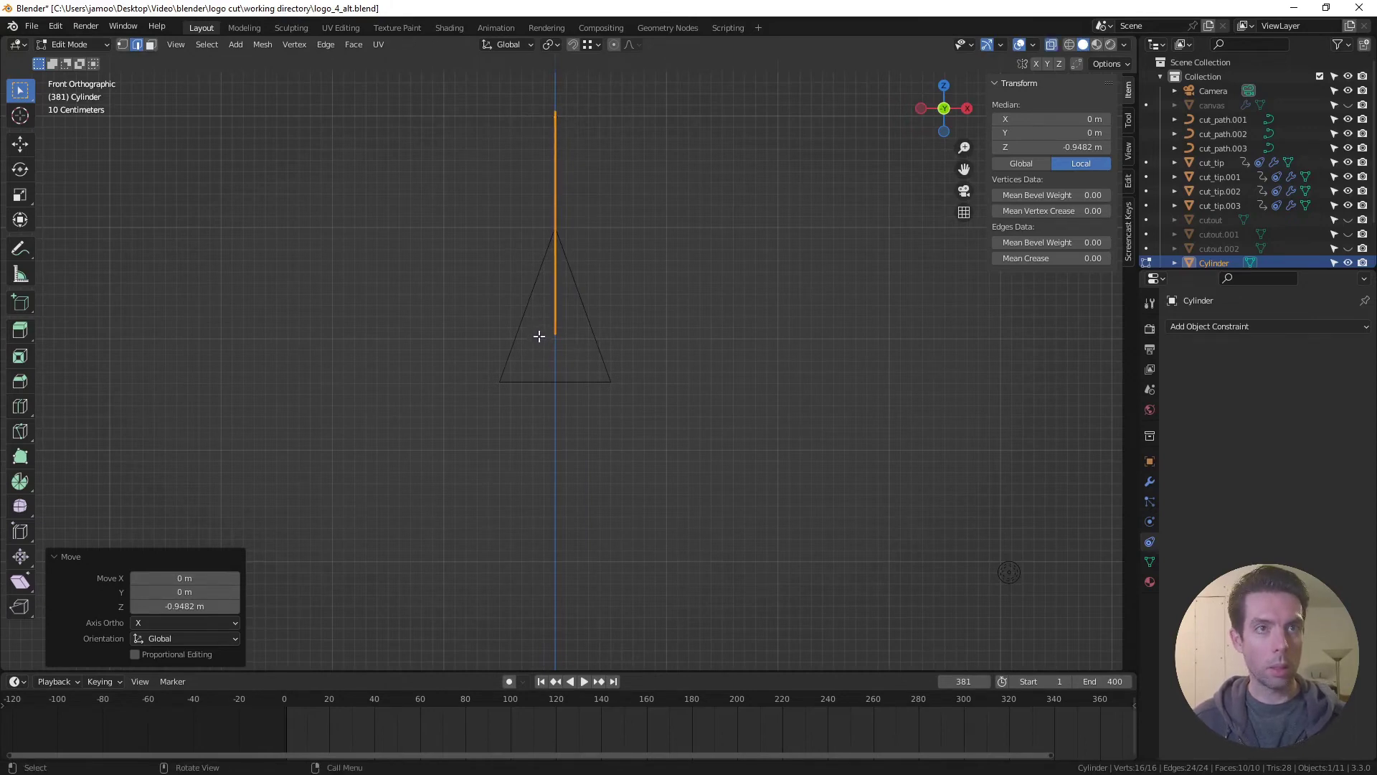
scroll(539, 336, up, 2)
click(534, 310)
drag(532, 309, 562, 336)
scroll(563, 335, up, 3)
scroll(523, 301, down, 6)
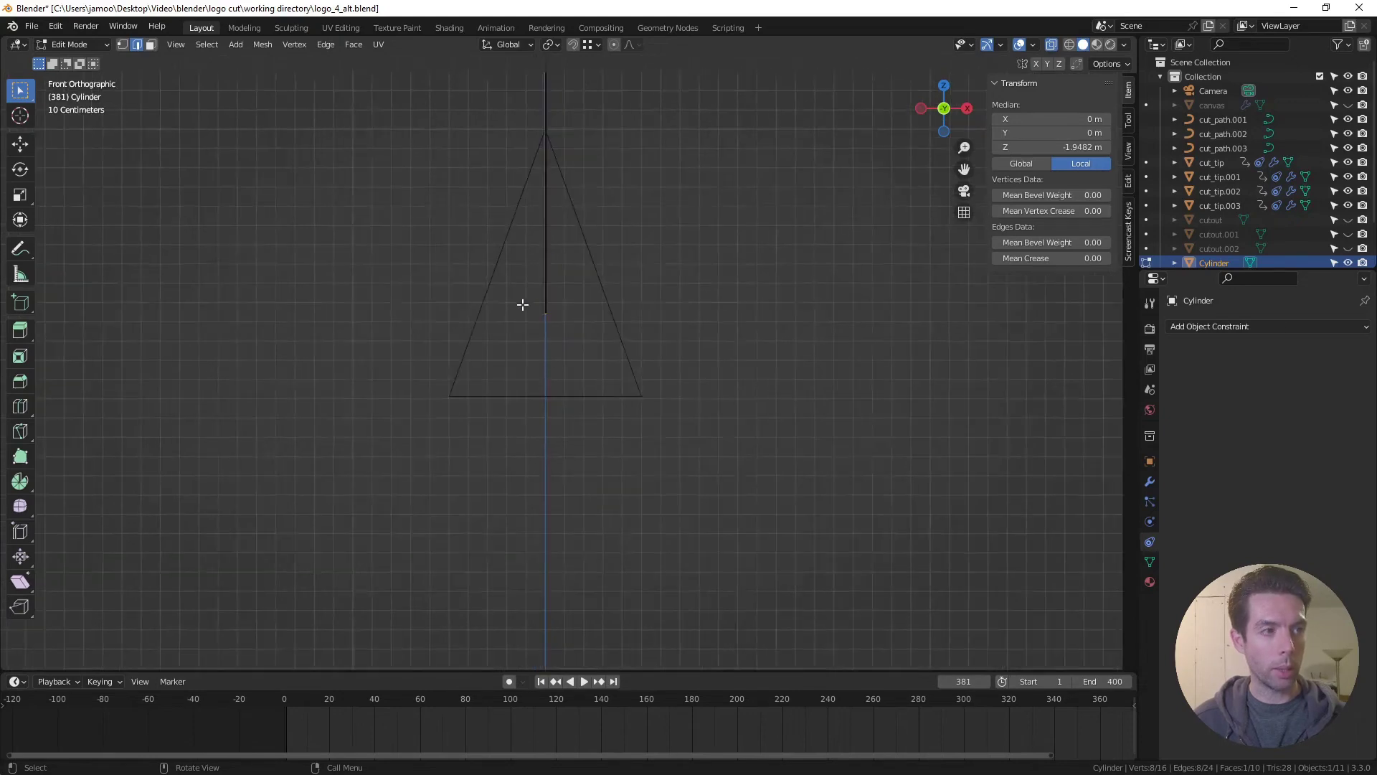
scroll(584, 363, up, 5)
shift+middle_drag(575, 396, 604, 231)
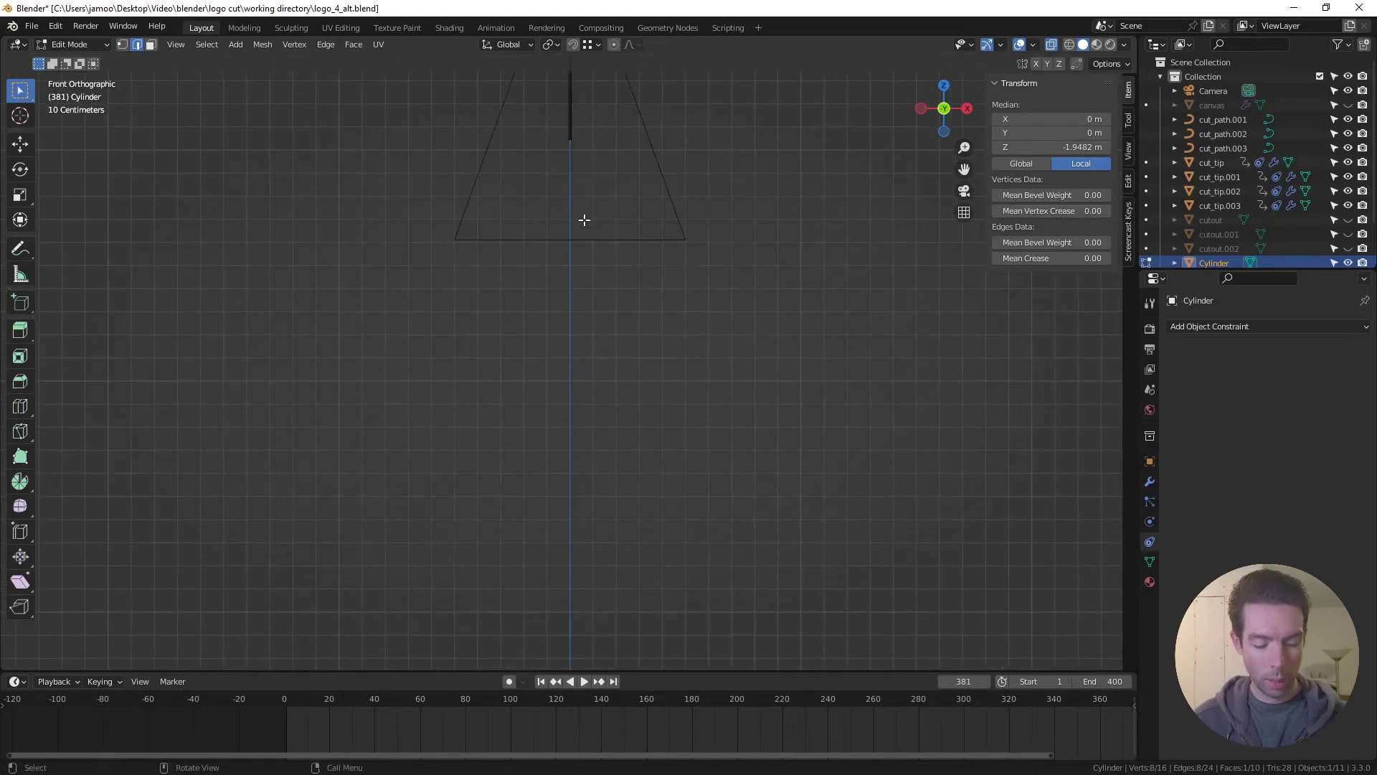
scroll(587, 251, down, 9)
shift+middle_drag(573, 425, 602, 252)
scroll(607, 301, up, 1)
shift+middle_drag(606, 303, 614, 264)
scroll(609, 278, up, 2)
key(g)
key(z)
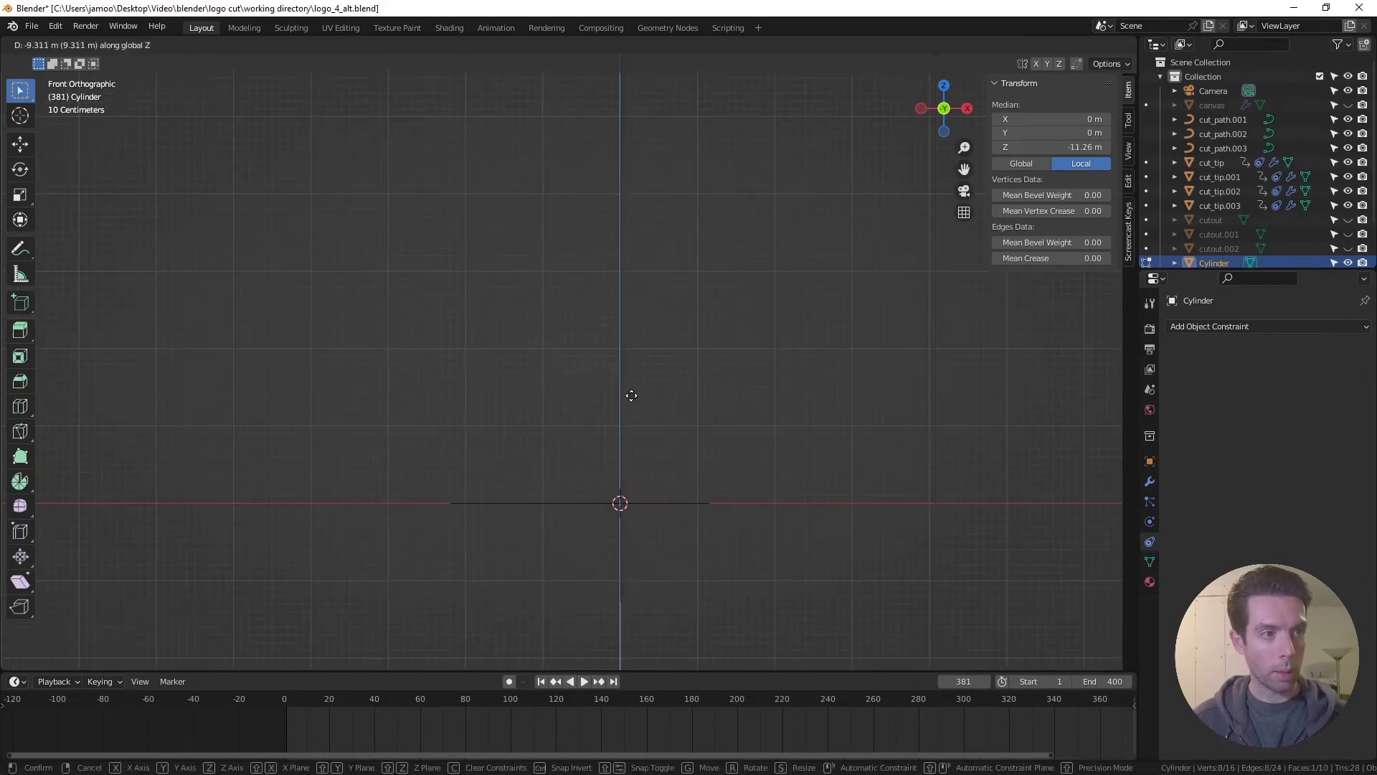
click(633, 396)
Raise the cylinder's lower end along Z to about -10.42 m local, slightly below the cut paths
scroll(637, 378, up, 3)
shift+middle_drag(642, 387, 594, 245)
scroll(664, 358, up, 1)
shift+middle_drag(690, 416, 670, 253)
scroll(667, 287, up, 1)
drag(548, 550, 653, 628)
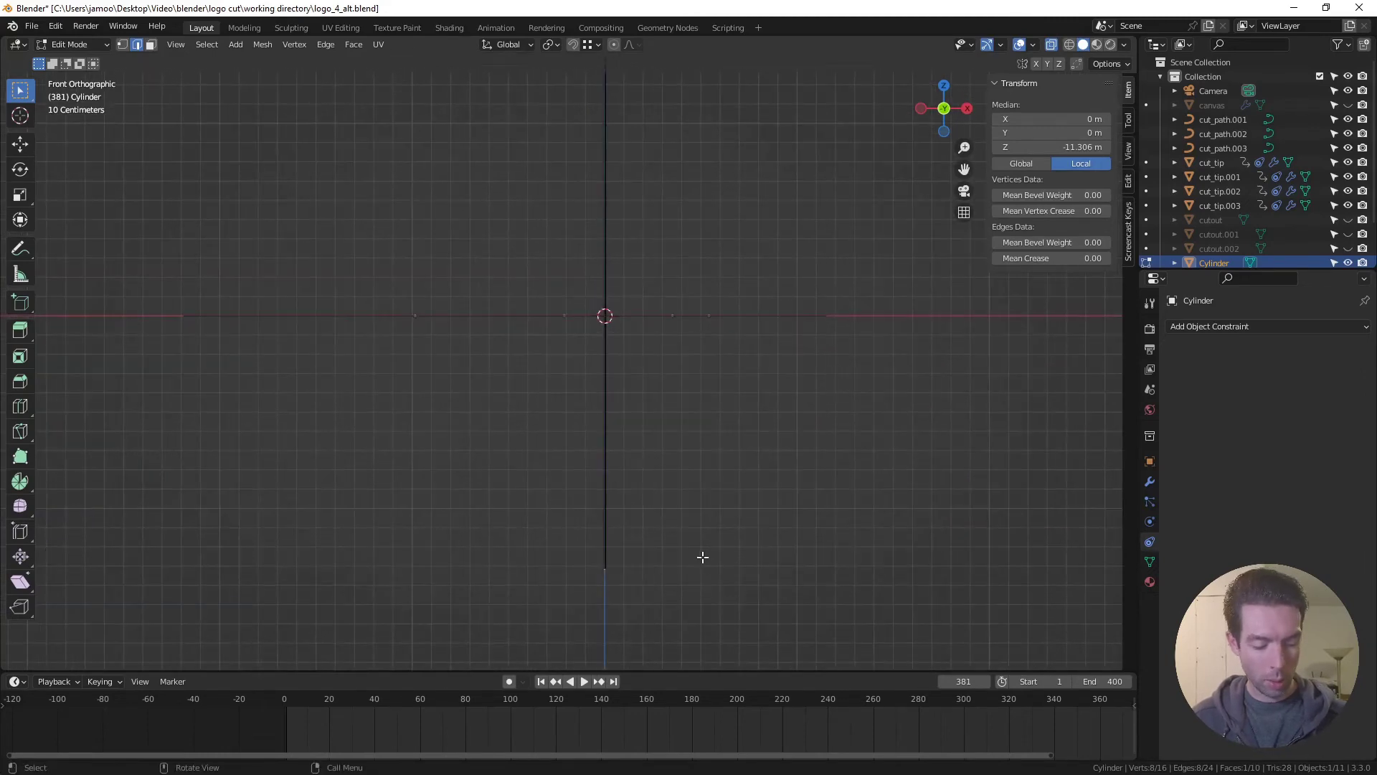
key(g)
key(z)
click(702, 387)
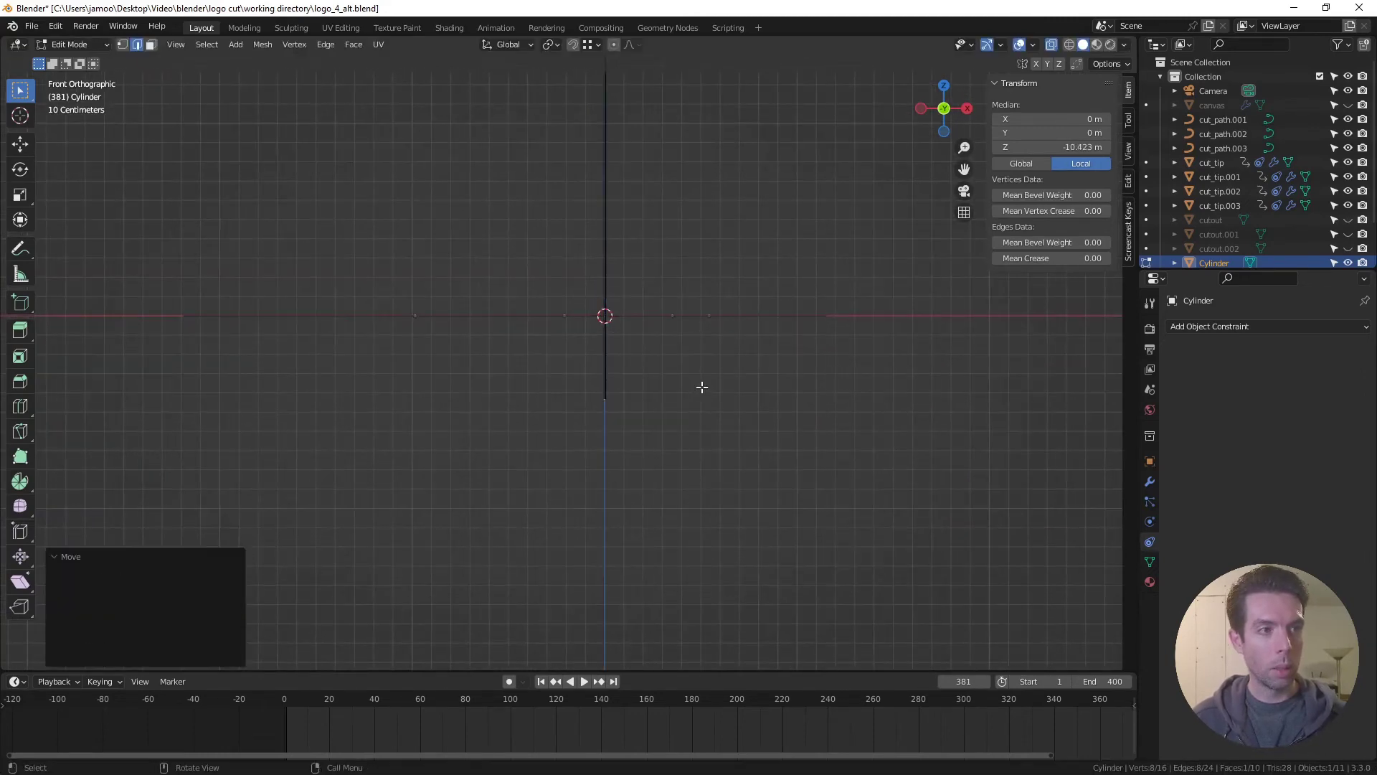
Leave Edit Mode and rename the Cylinder object to laser
scroll(706, 376, down, 2)
middle_drag(679, 299, 677, 369)
key(Tab)
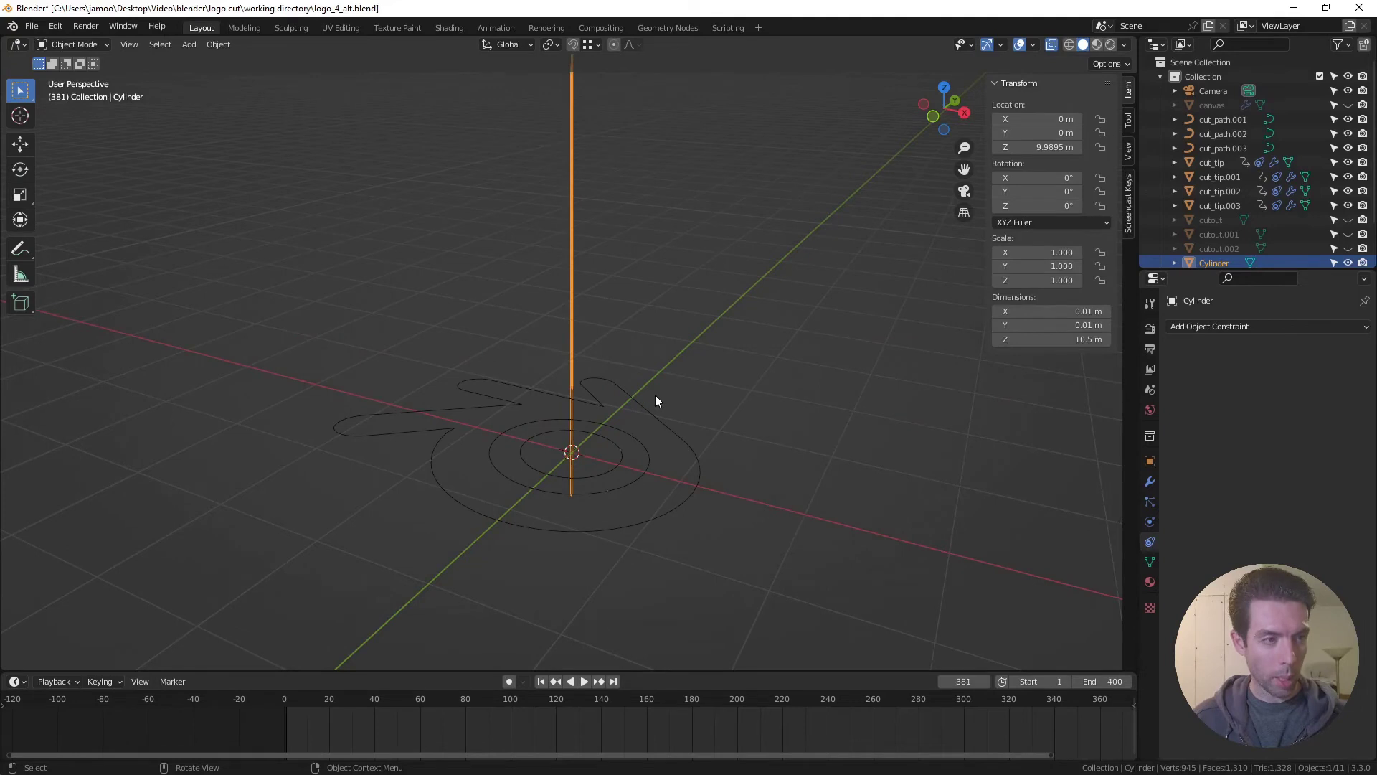
middle_drag(649, 424, 667, 391)
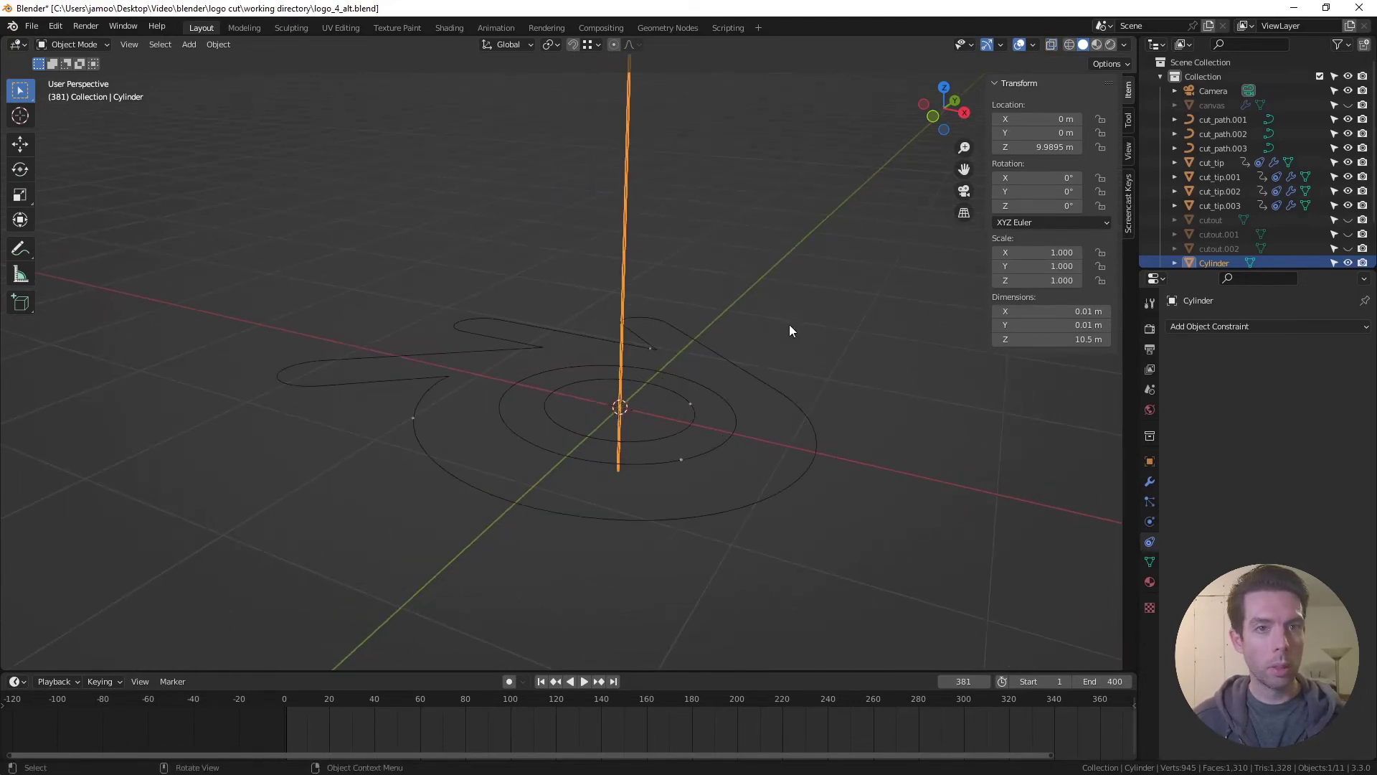
scroll(1225, 242, down, 1)
double_click(1218, 234)
scroll(1218, 234, down, 1)
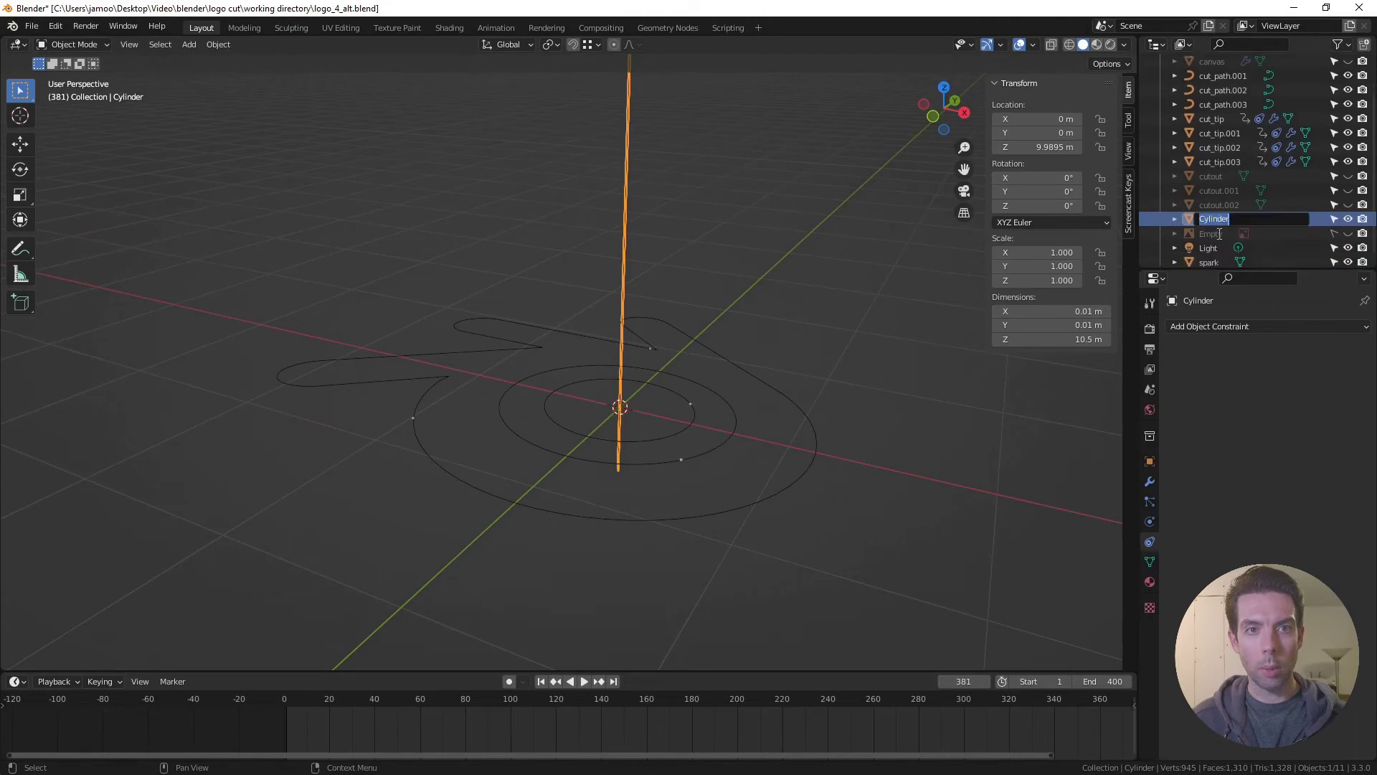
text(las)
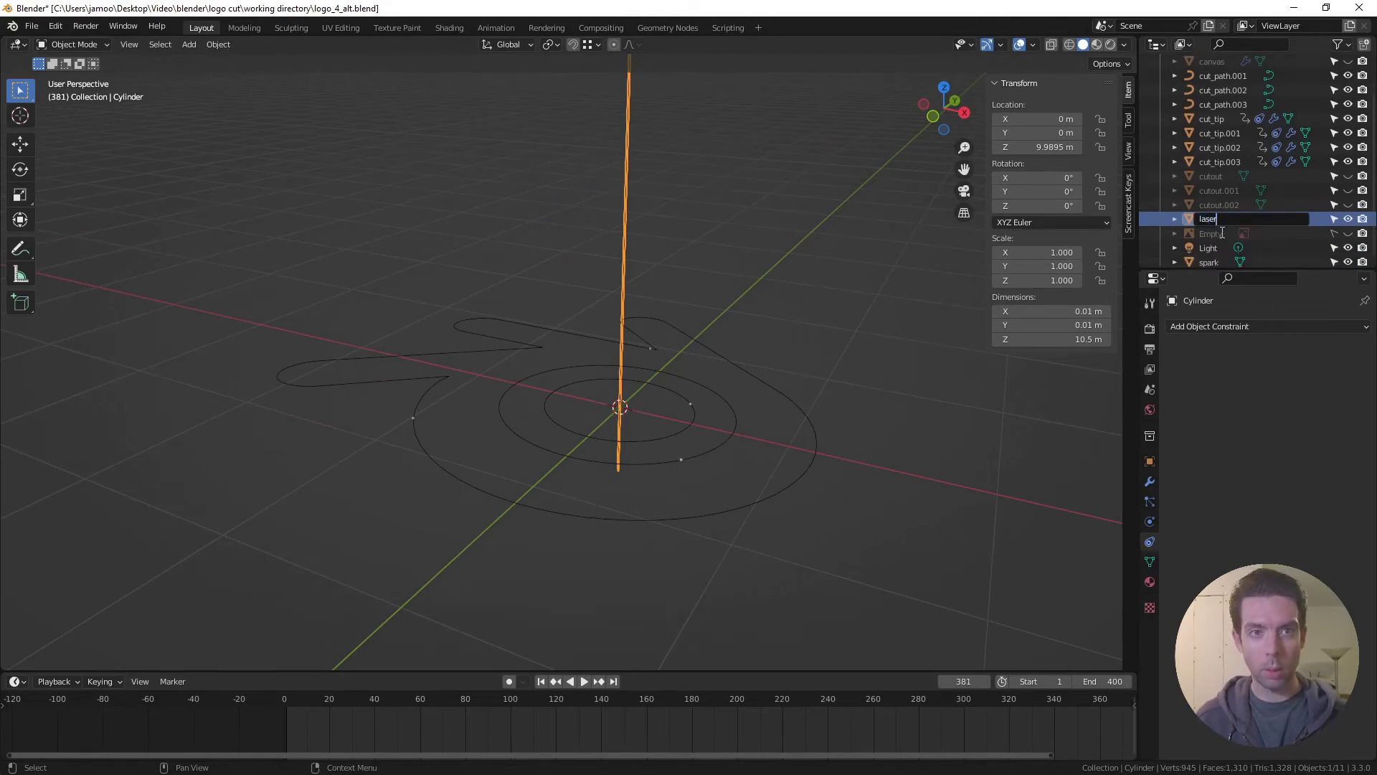
text(er)
key(Return)
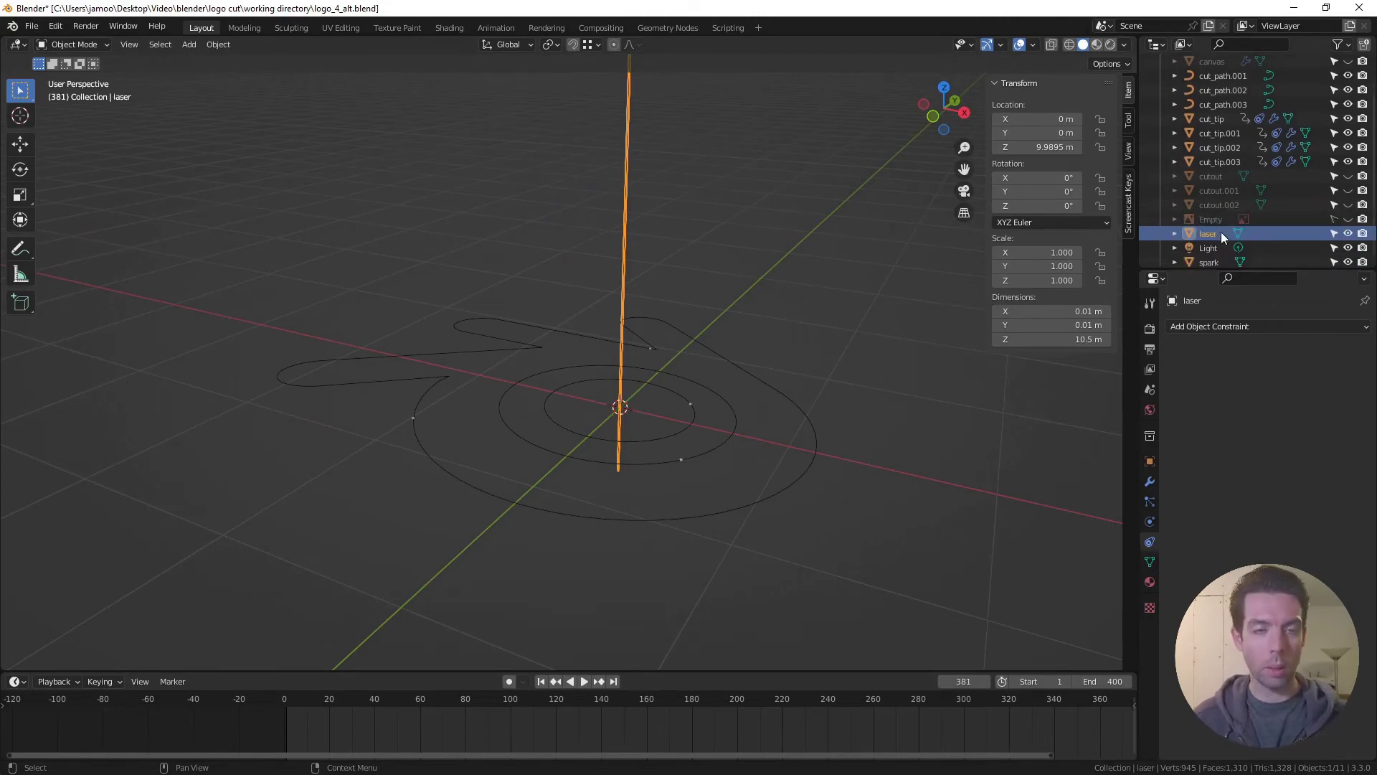
Add a Track To constraint to the laser with cut_tip as its target
click(1216, 329)
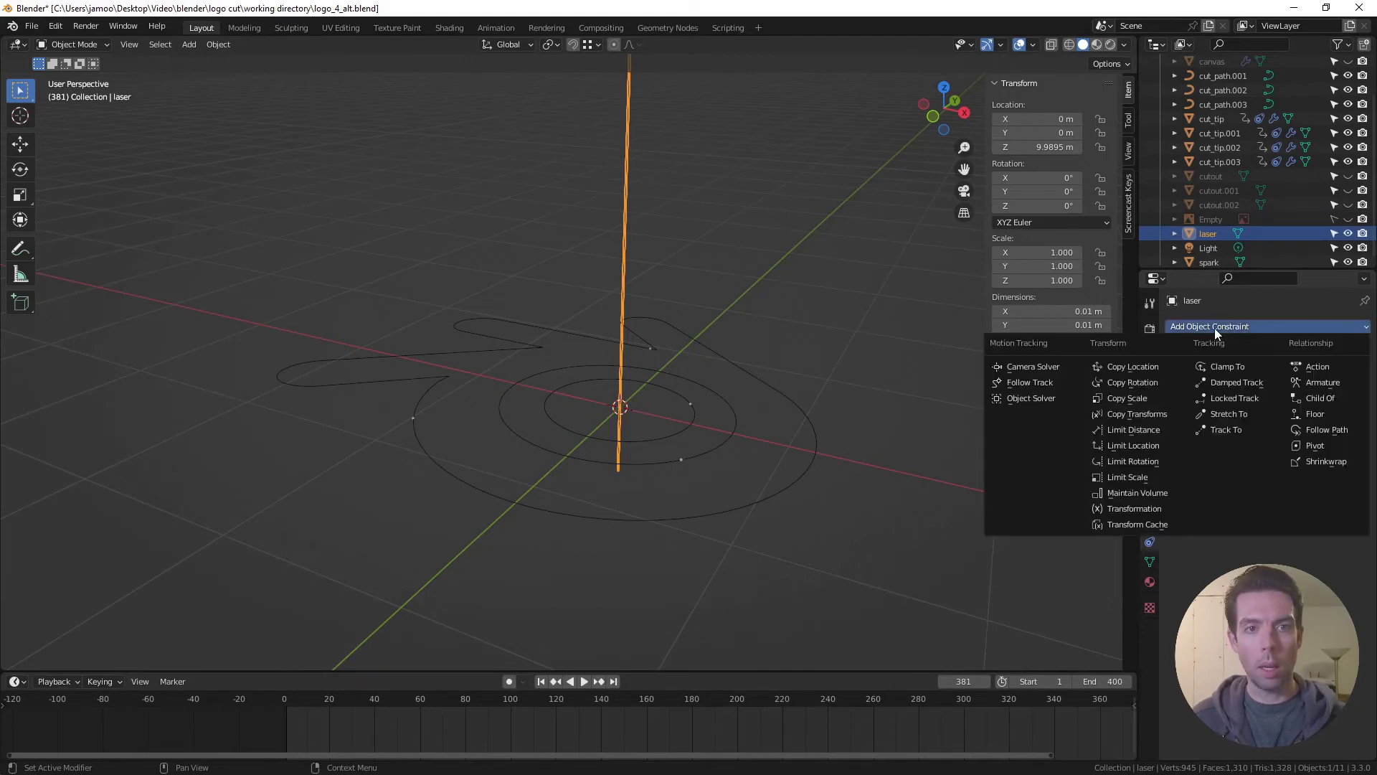
click(1219, 429)
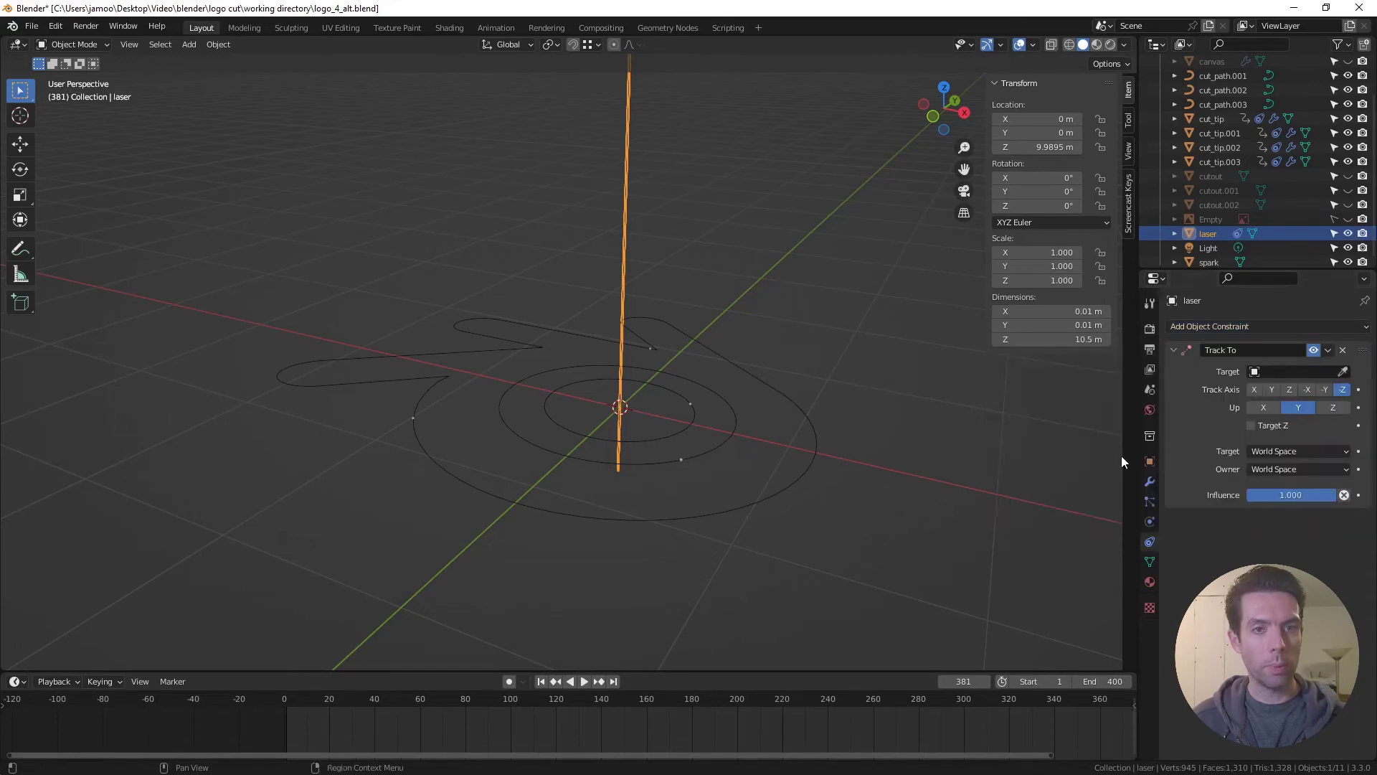
click(1289, 371)
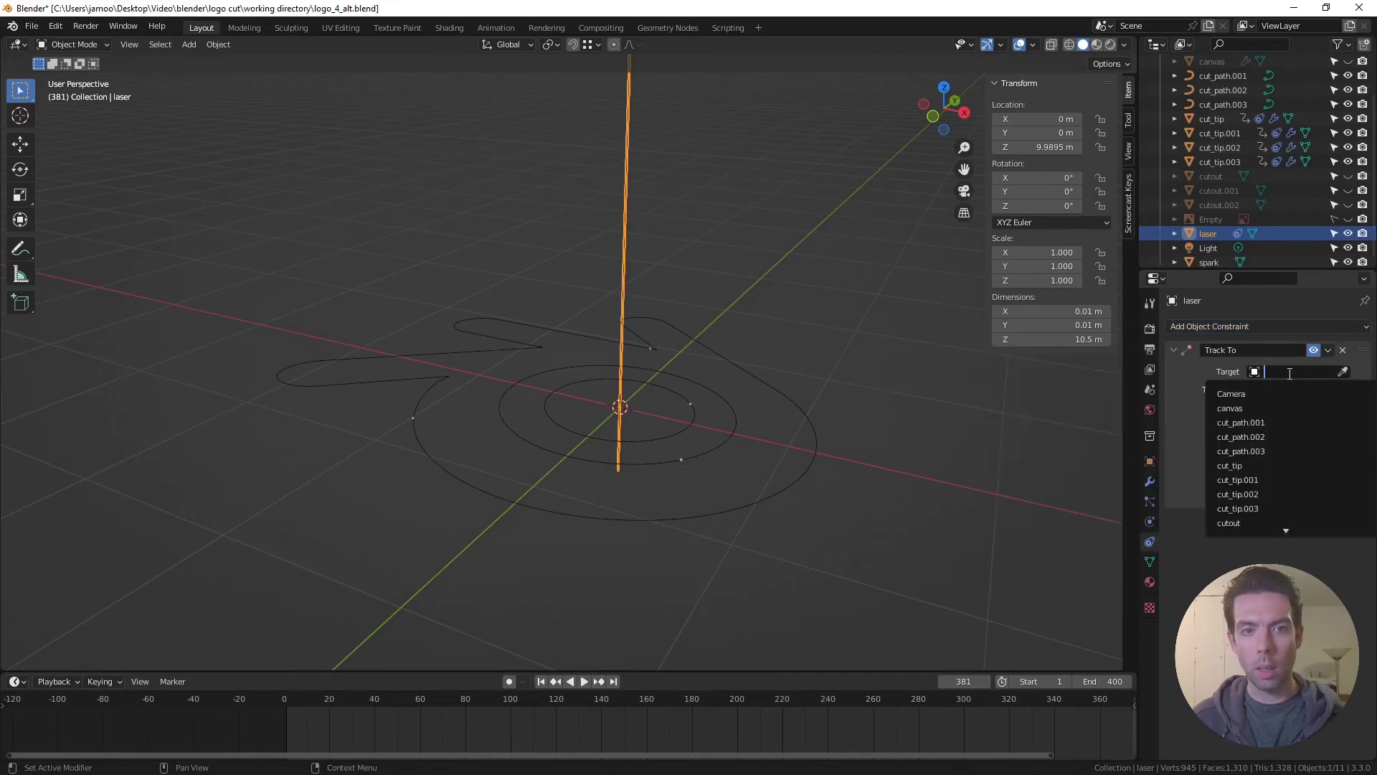
click(1271, 463)
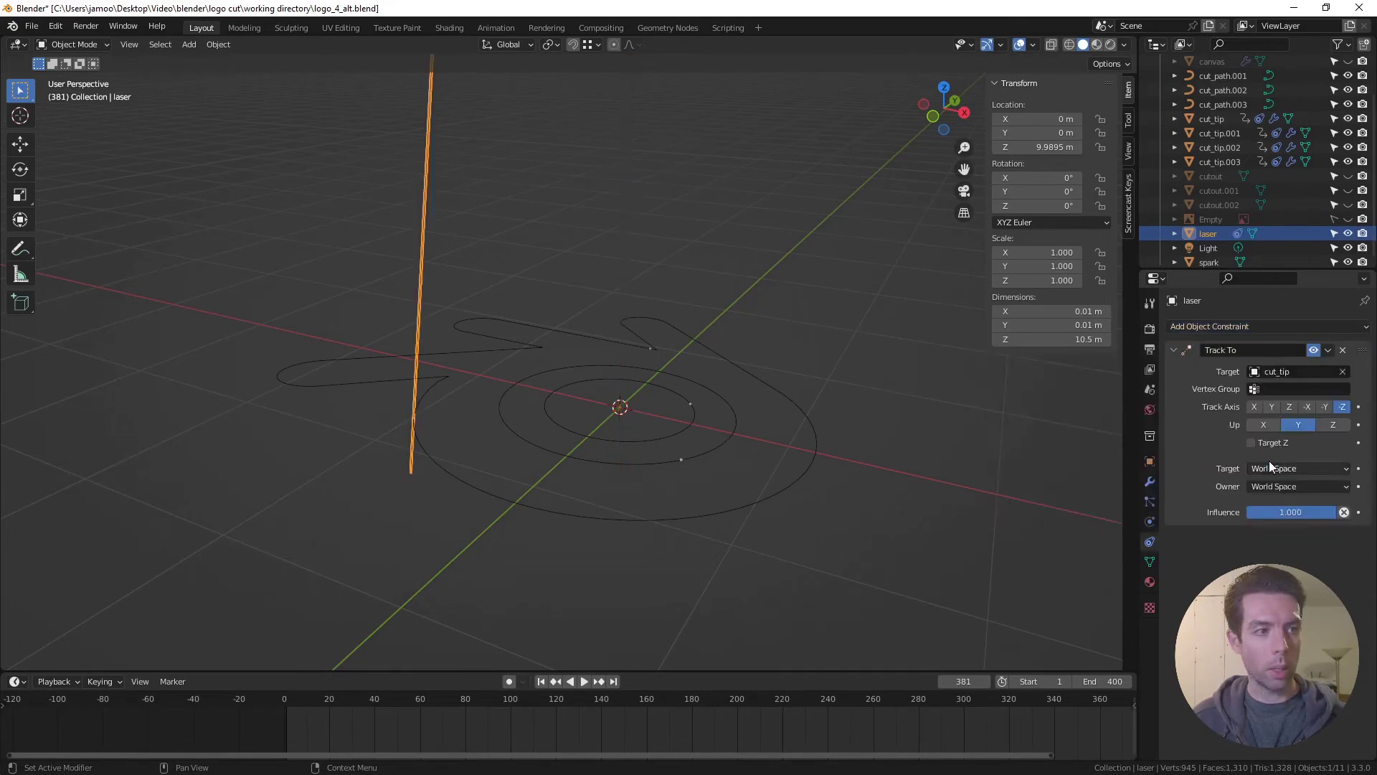
Duplicate the laser in place and set the copy's Track To target to cut_tip.001
key(shift+d)
right_click(675, 421)
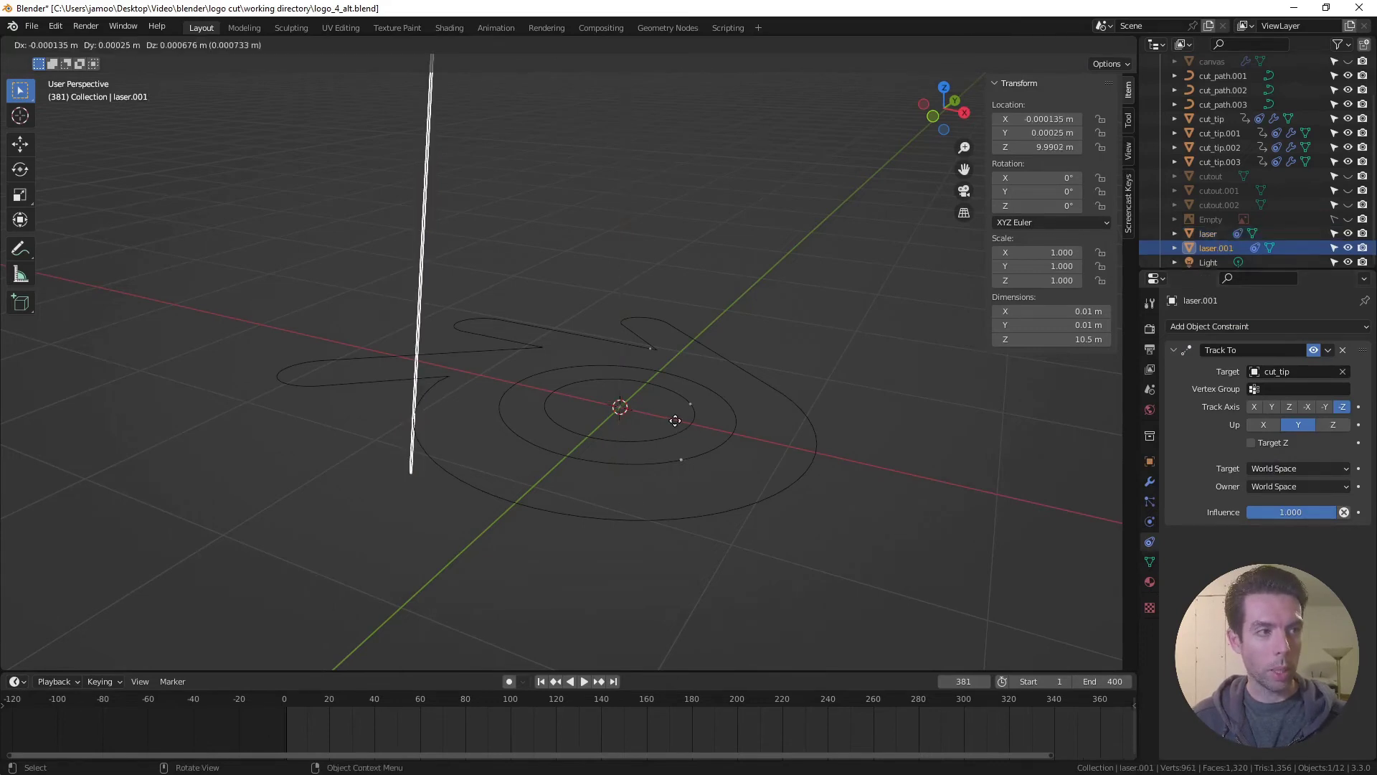
click(1298, 375)
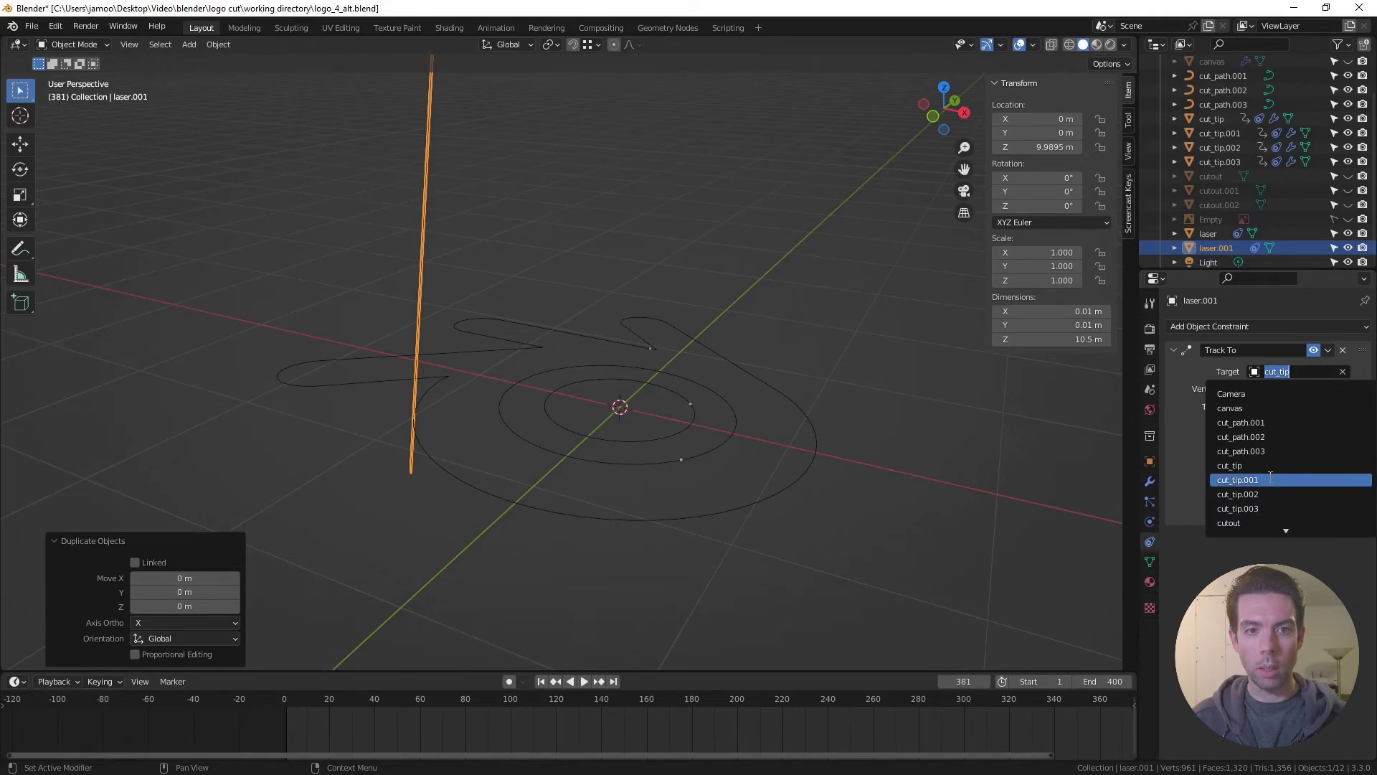
click(1271, 479)
Duplicate the second laser in place and set the new copy's Track To target to cut_tip.002
key(shift+d)
right_click(754, 431)
click(1284, 371)
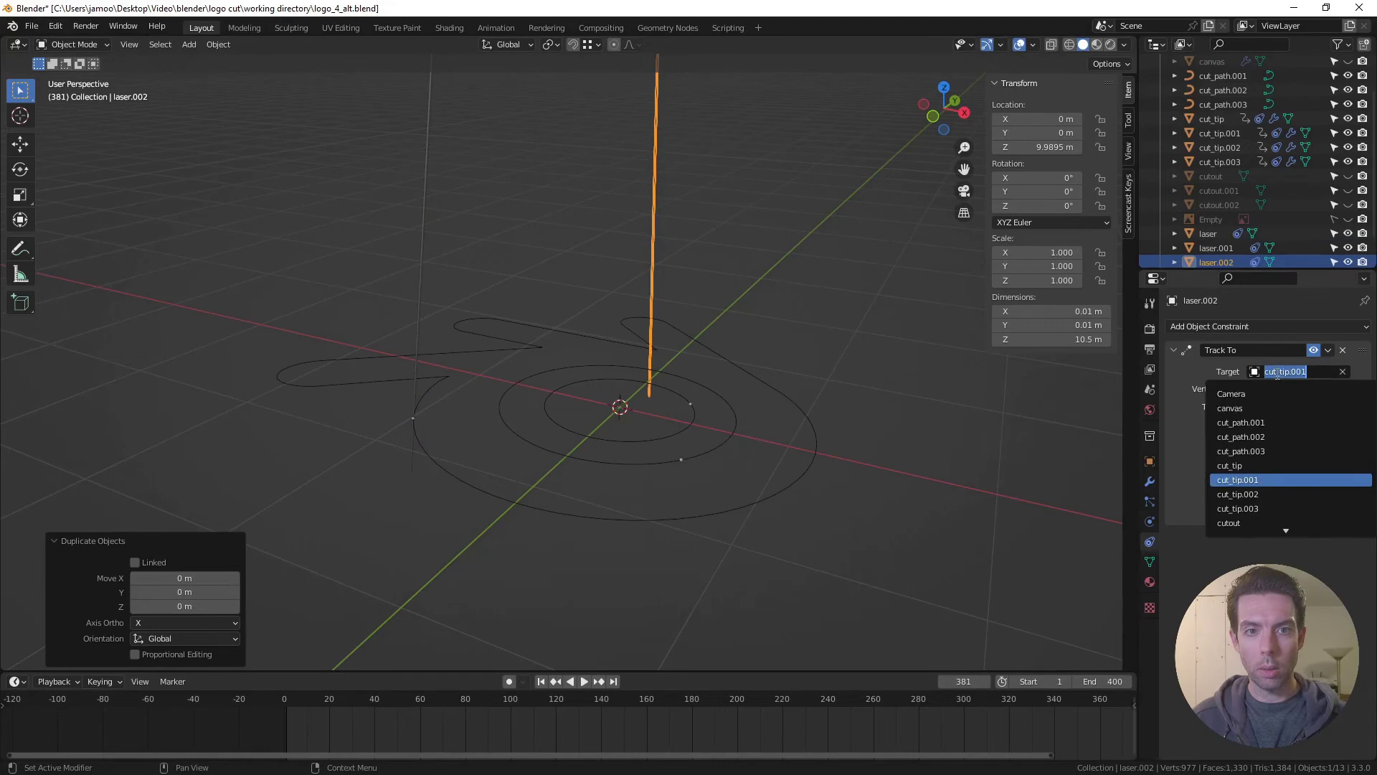
click(1270, 494)
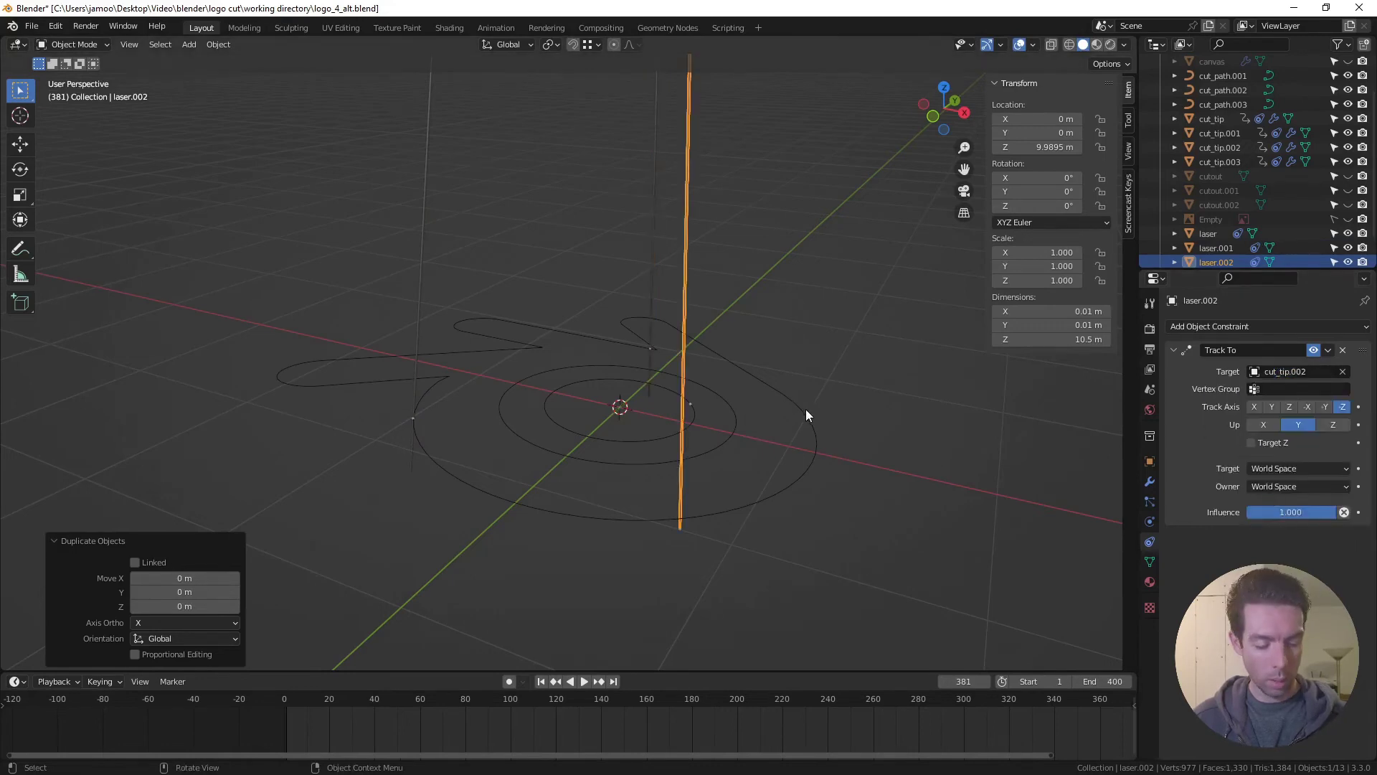
Duplicate the third laser in place and set the fourth laser's Track To target to cut_tip.003
key(shift+d)
right_click(808, 411)
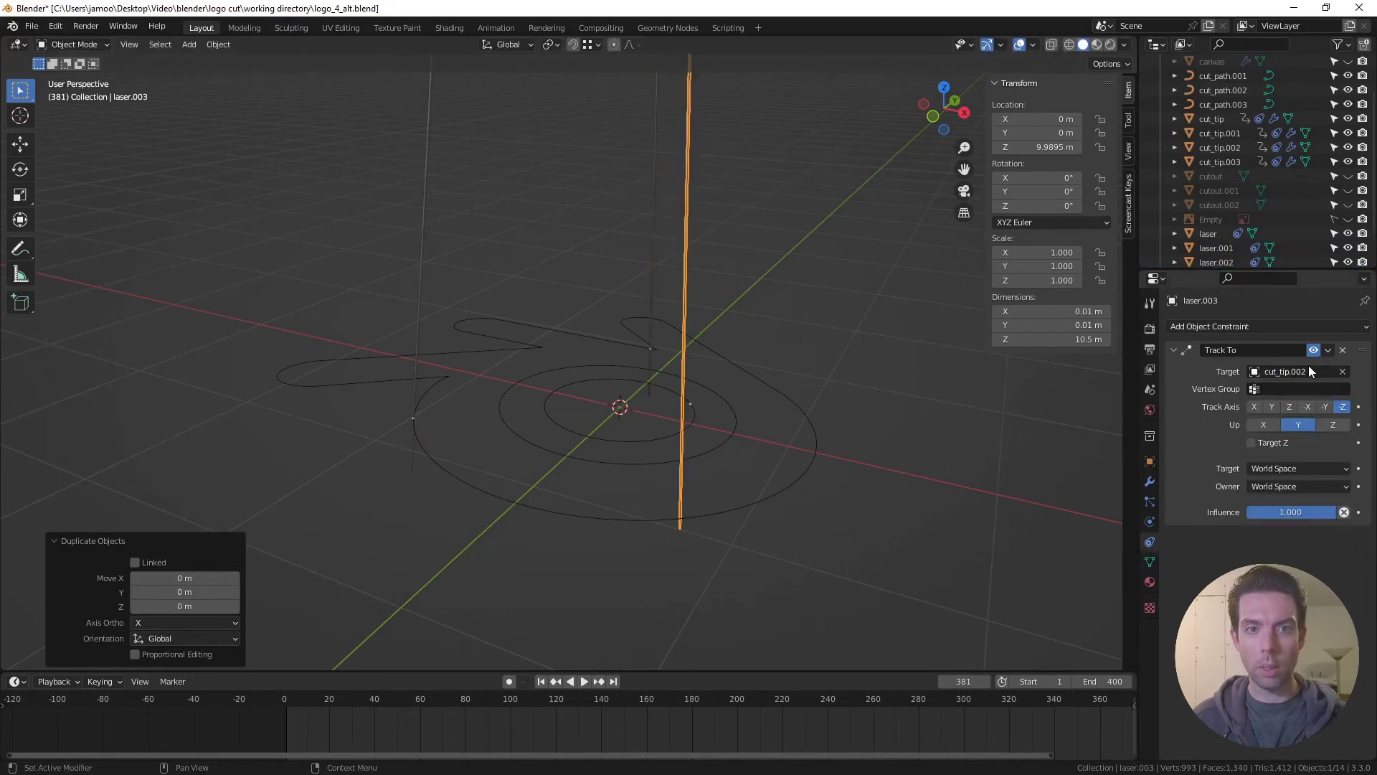
click(1308, 371)
click(1264, 505)
Play the animation and examine how the four lasers follow the cut tips, in perspective and through the camera
middle_drag(724, 466, 658, 367)
scroll(658, 376, up, 4)
mouse_move(671, 419)
middle_down()
mouse_move(647, 371)
mouse_move(659, 418)
middle_up()
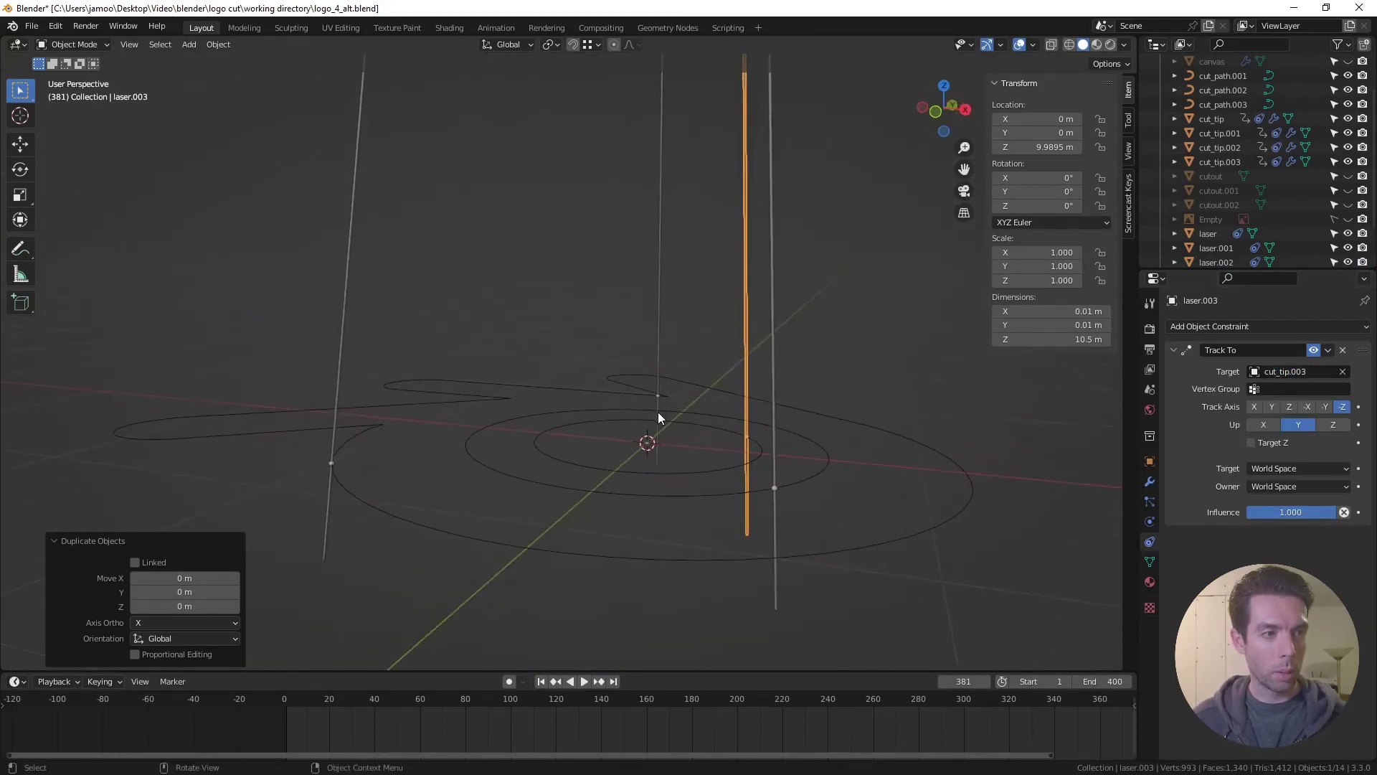
key(space)
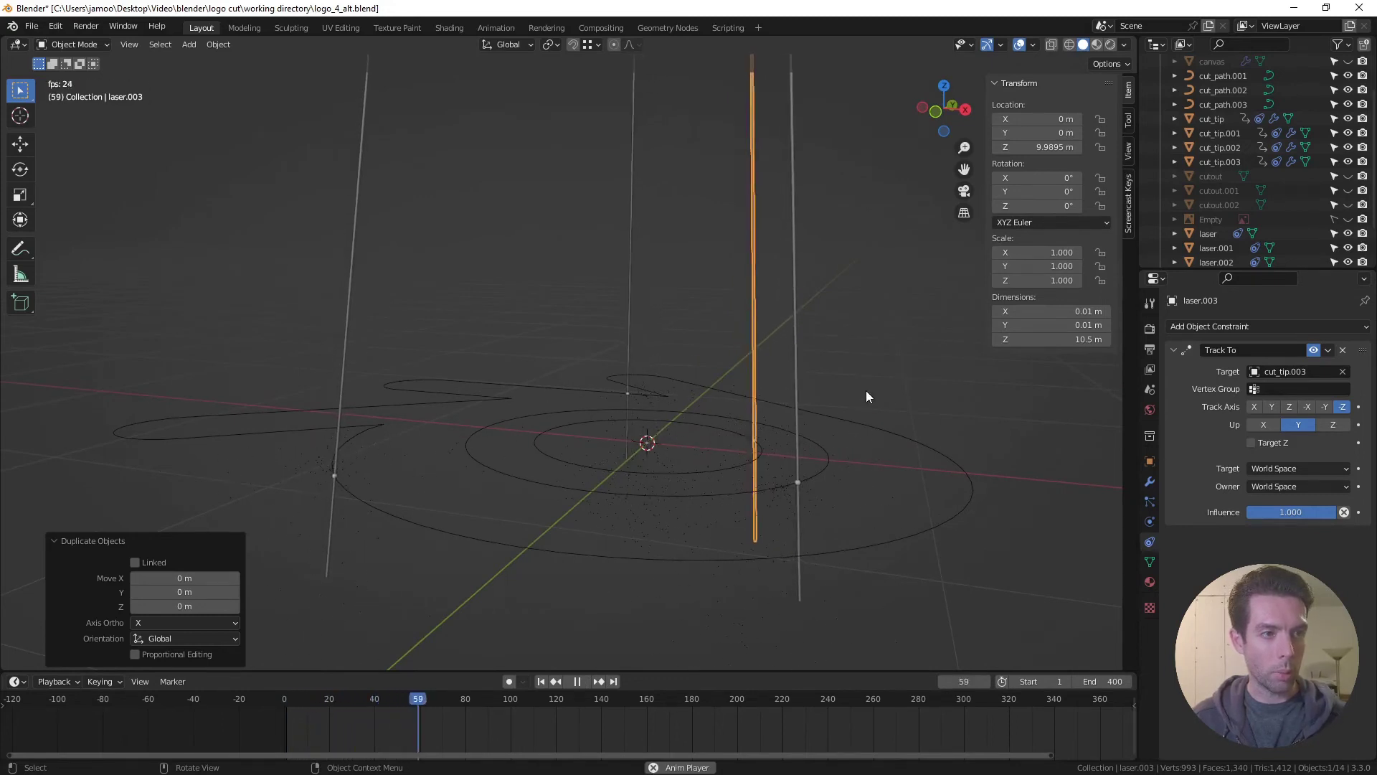
click(911, 463)
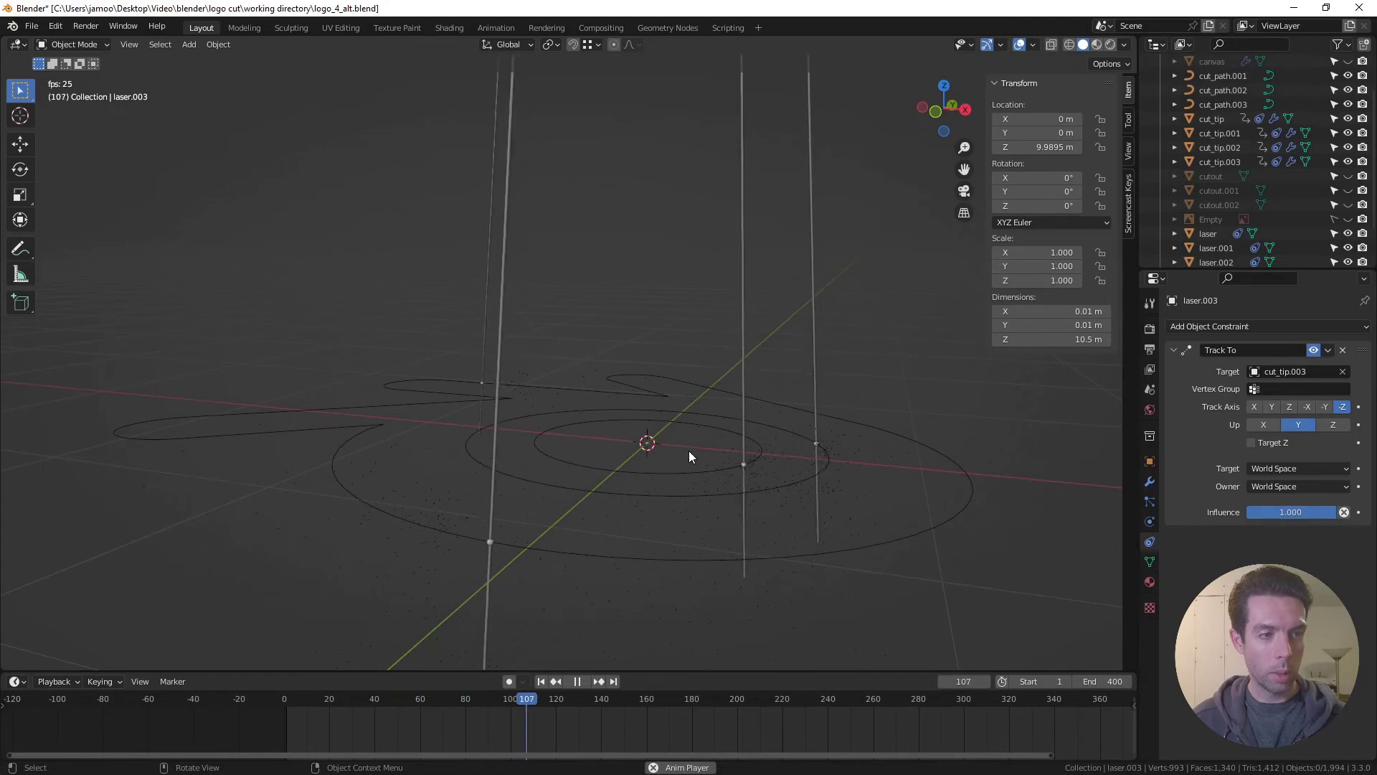
key(KP_0)
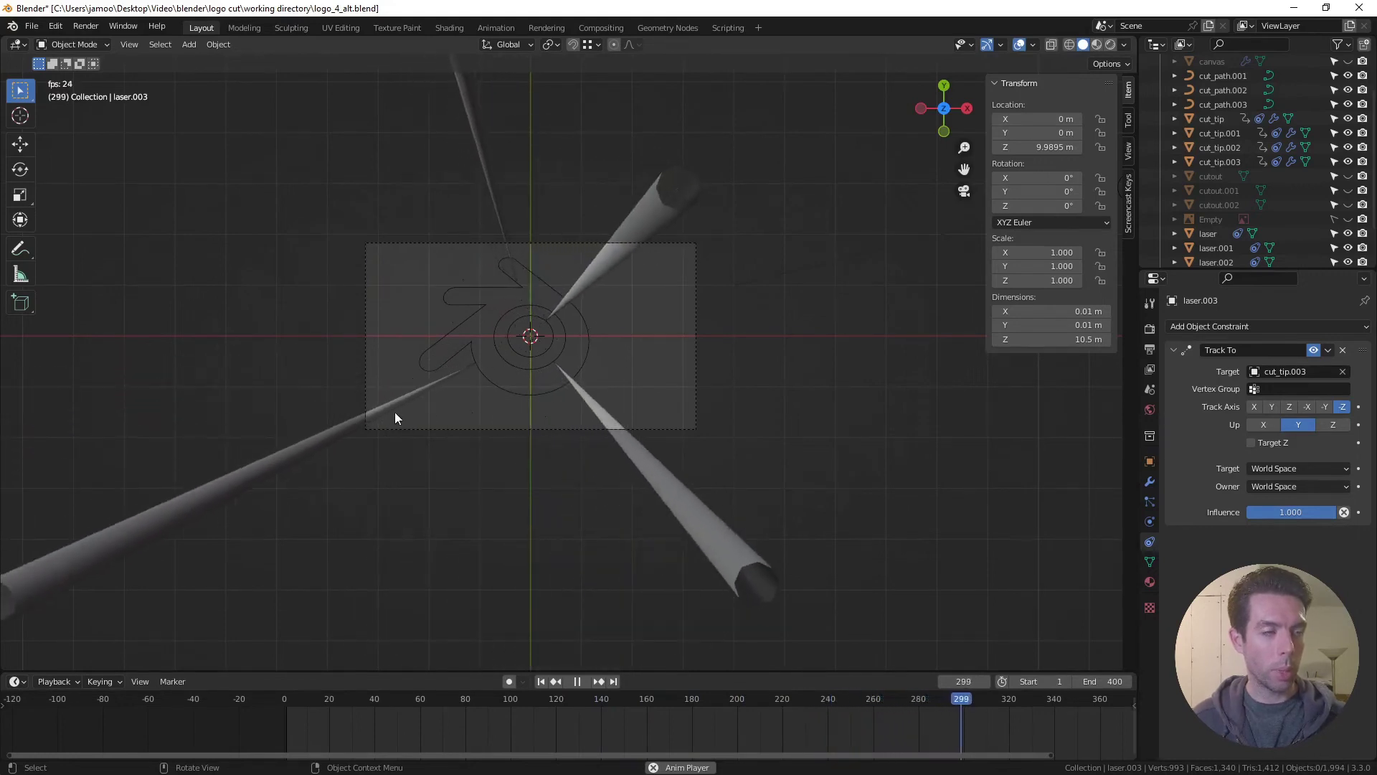
scroll(483, 378, up, 5)
shift+middle_drag(520, 220, 551, 263)
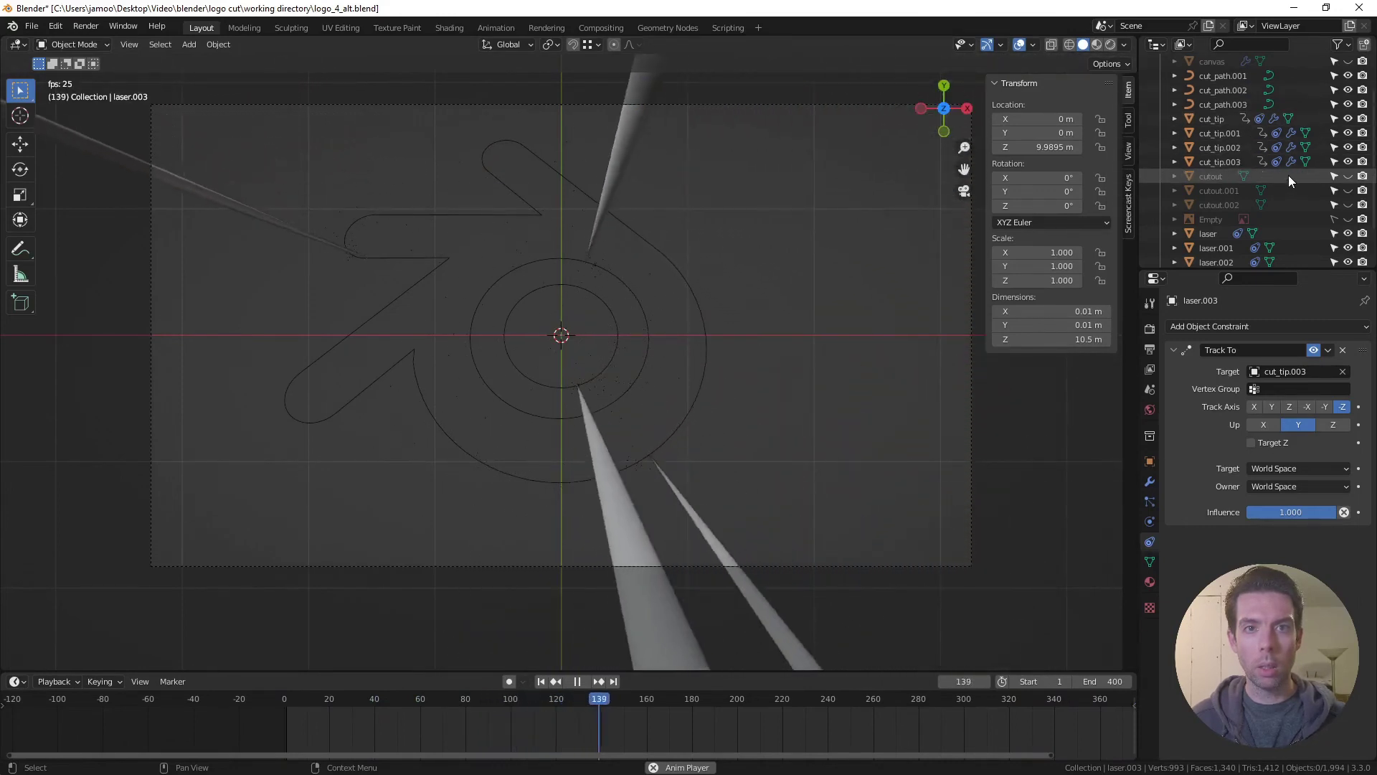
Unhide cutout, cutout.001 and cutout.002 in the viewport and stop the playback
click(1348, 175)
click(1348, 190)
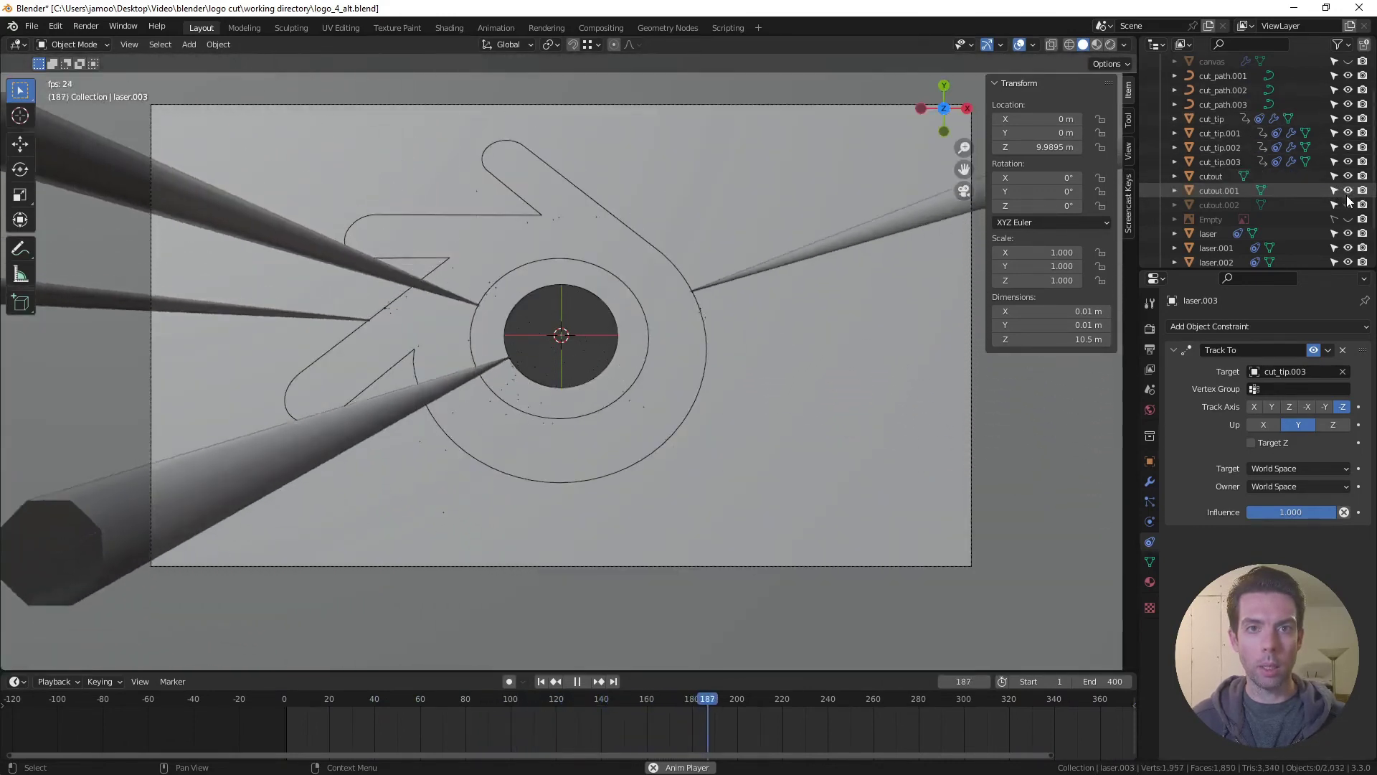
click(1348, 205)
key(space)
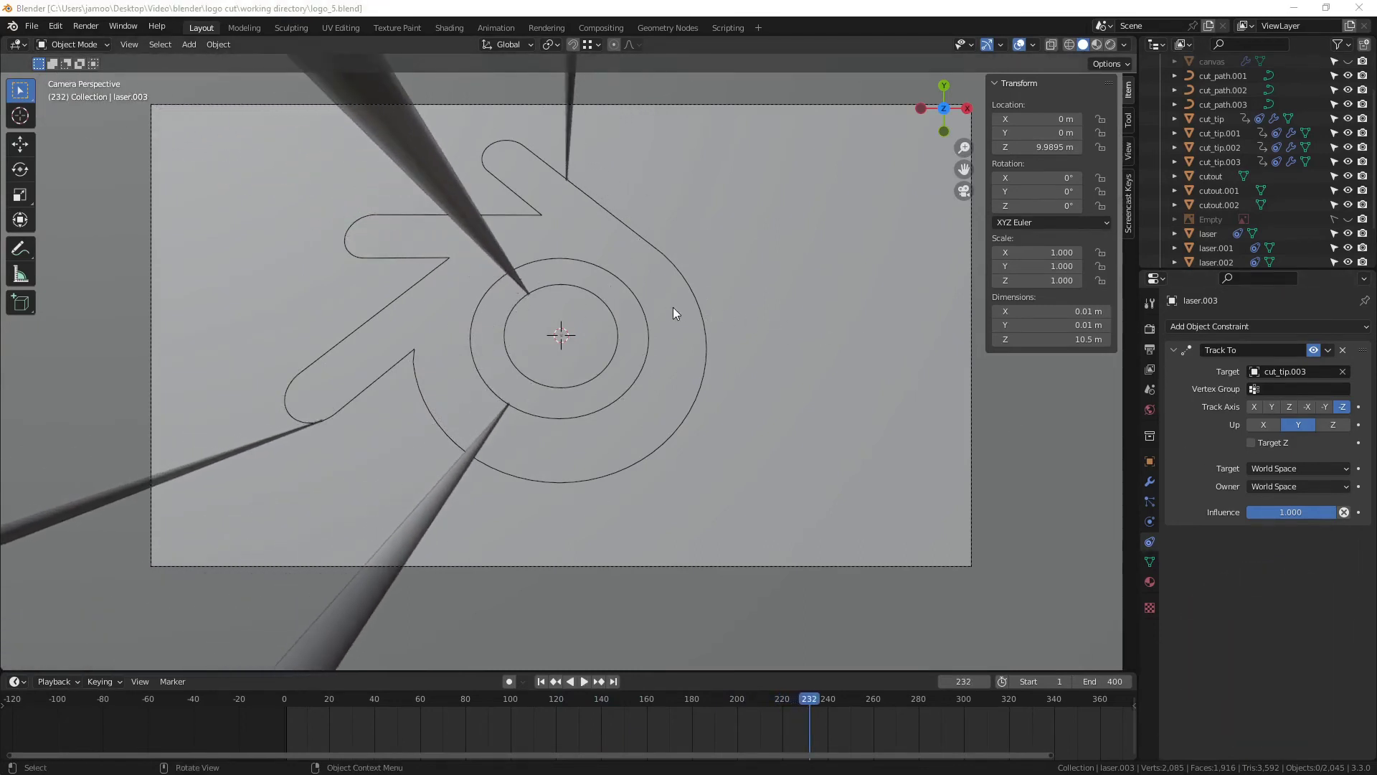
Add active rigid body physics to cutout.001 and cutout.002
click(664, 308)
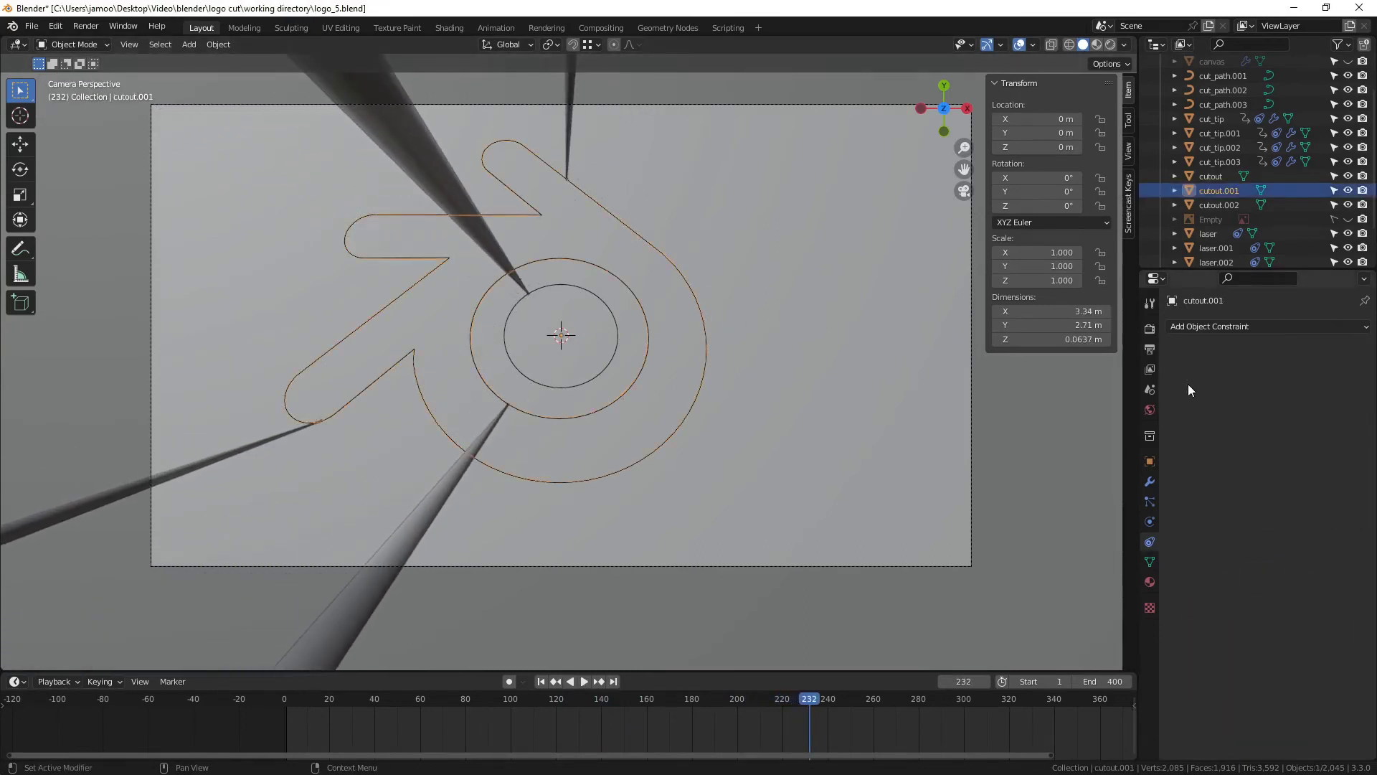
click(1148, 522)
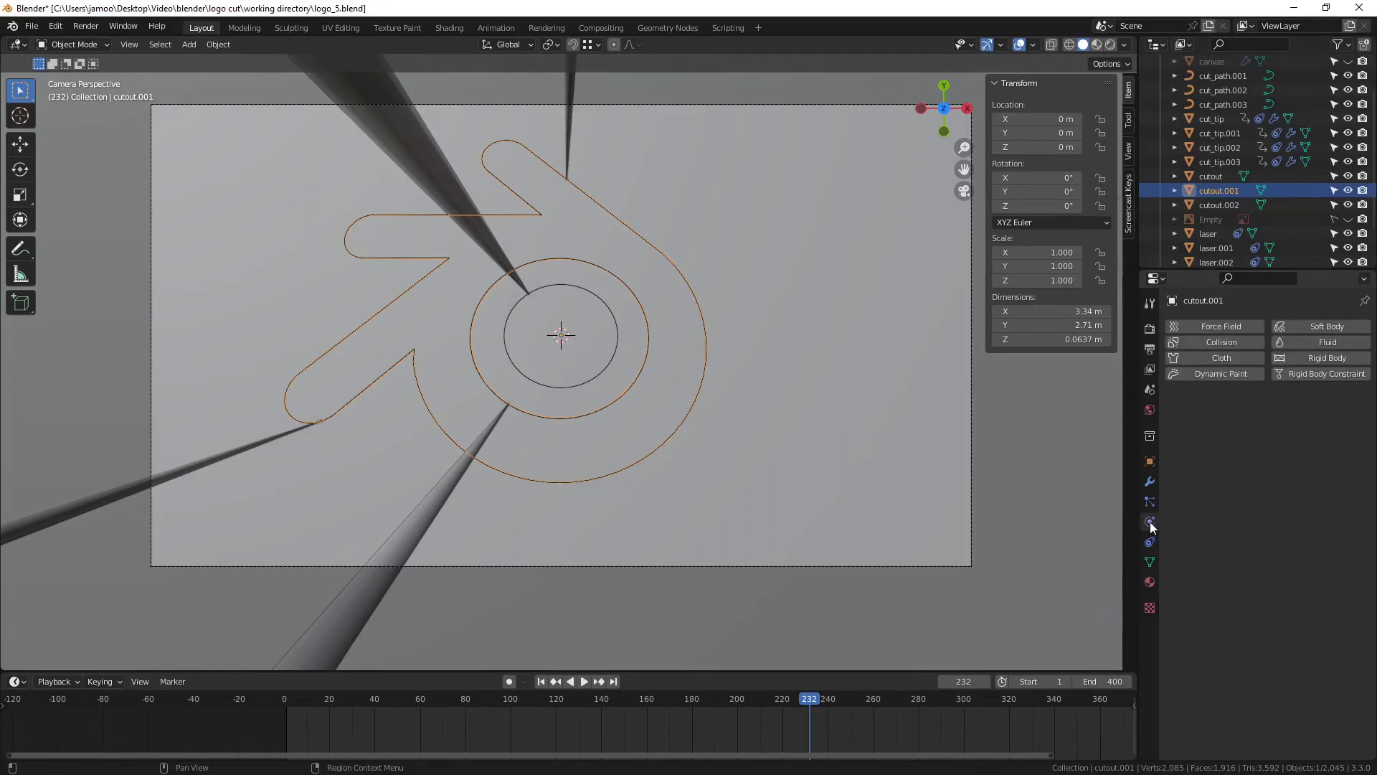
click(1299, 358)
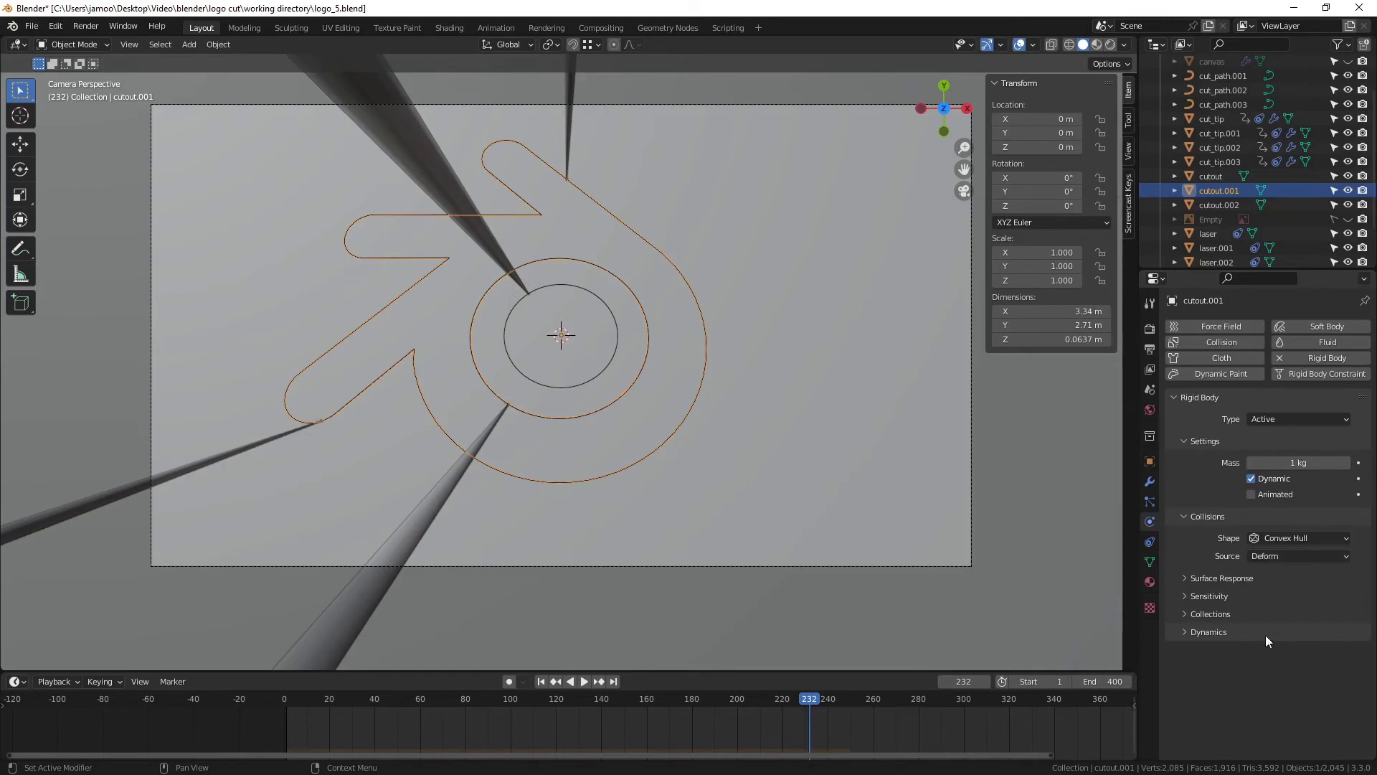
click(588, 343)
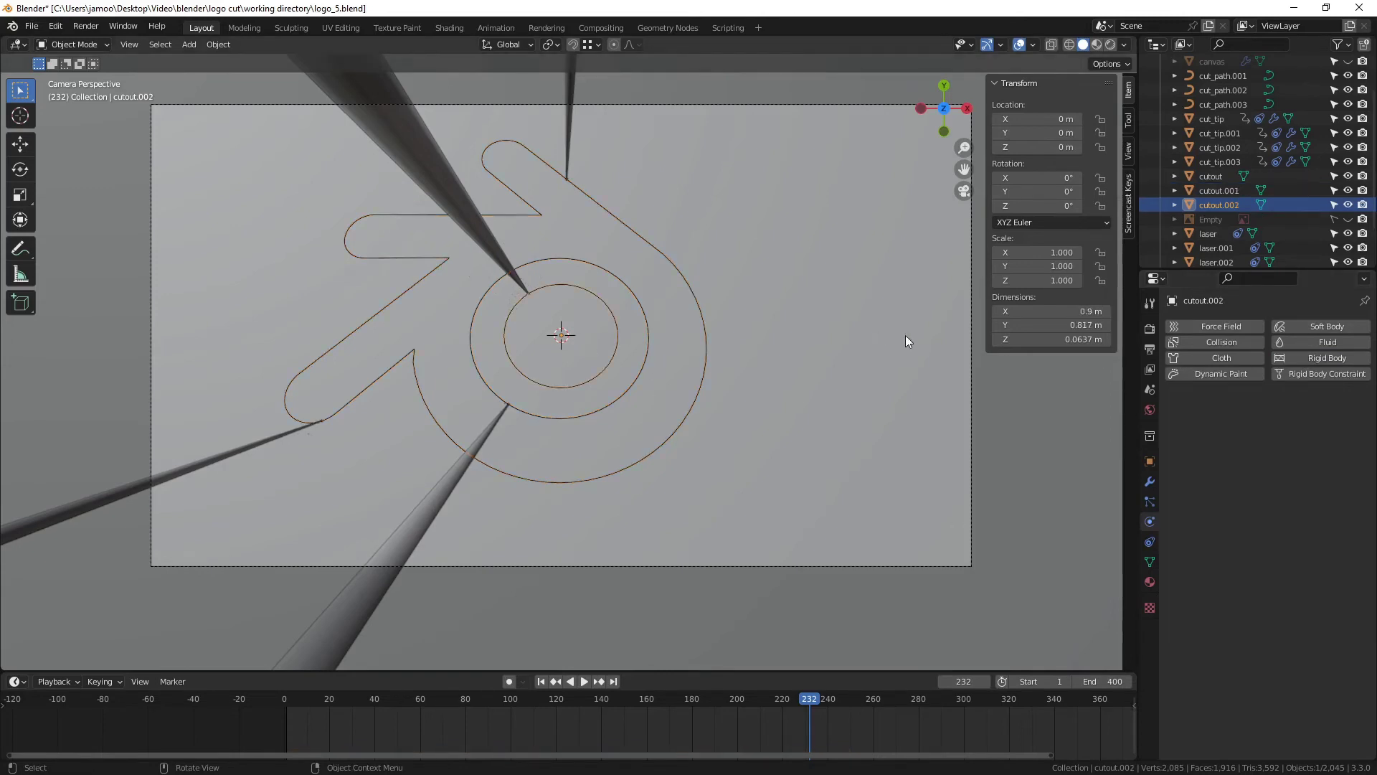
click(1313, 359)
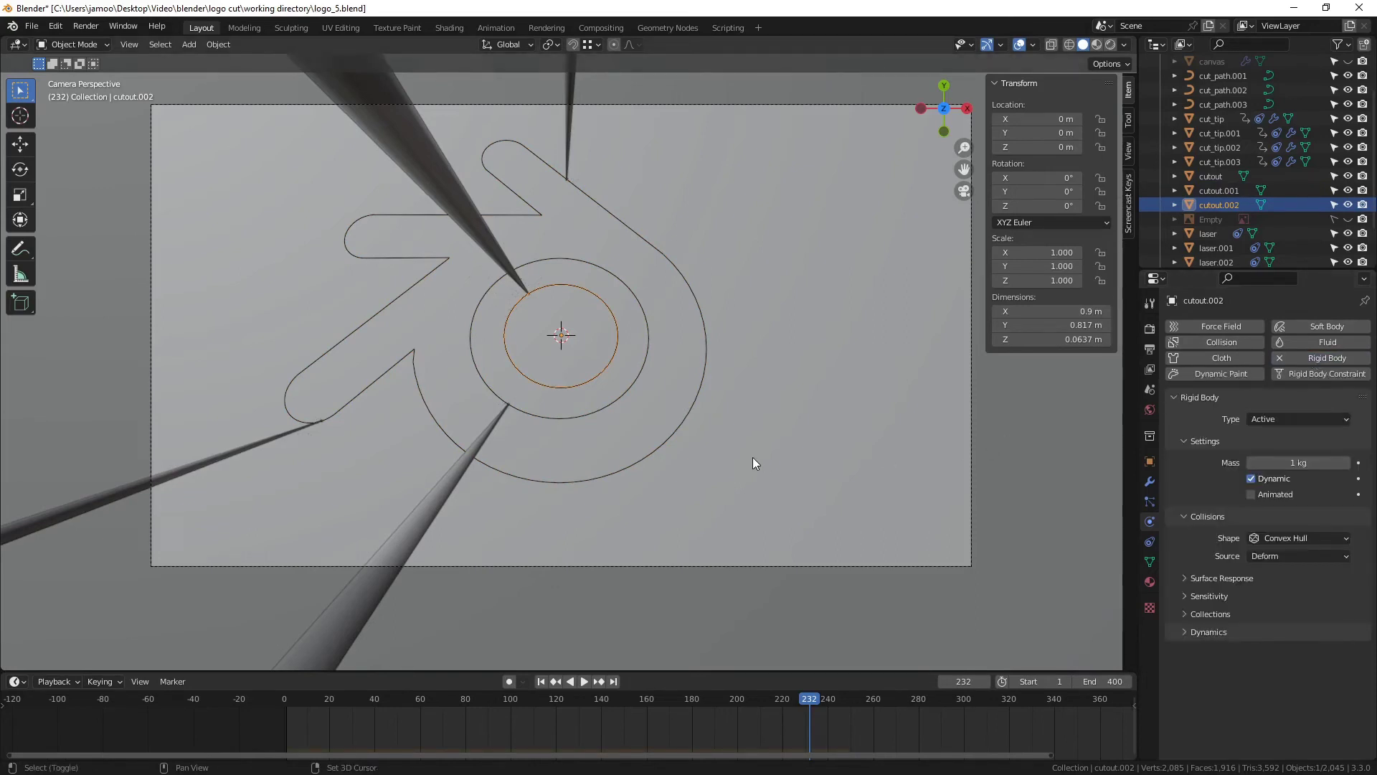
Play the animation from the first frame to check when the rigid body cutouts fall
key(shift+Left)
key(space)
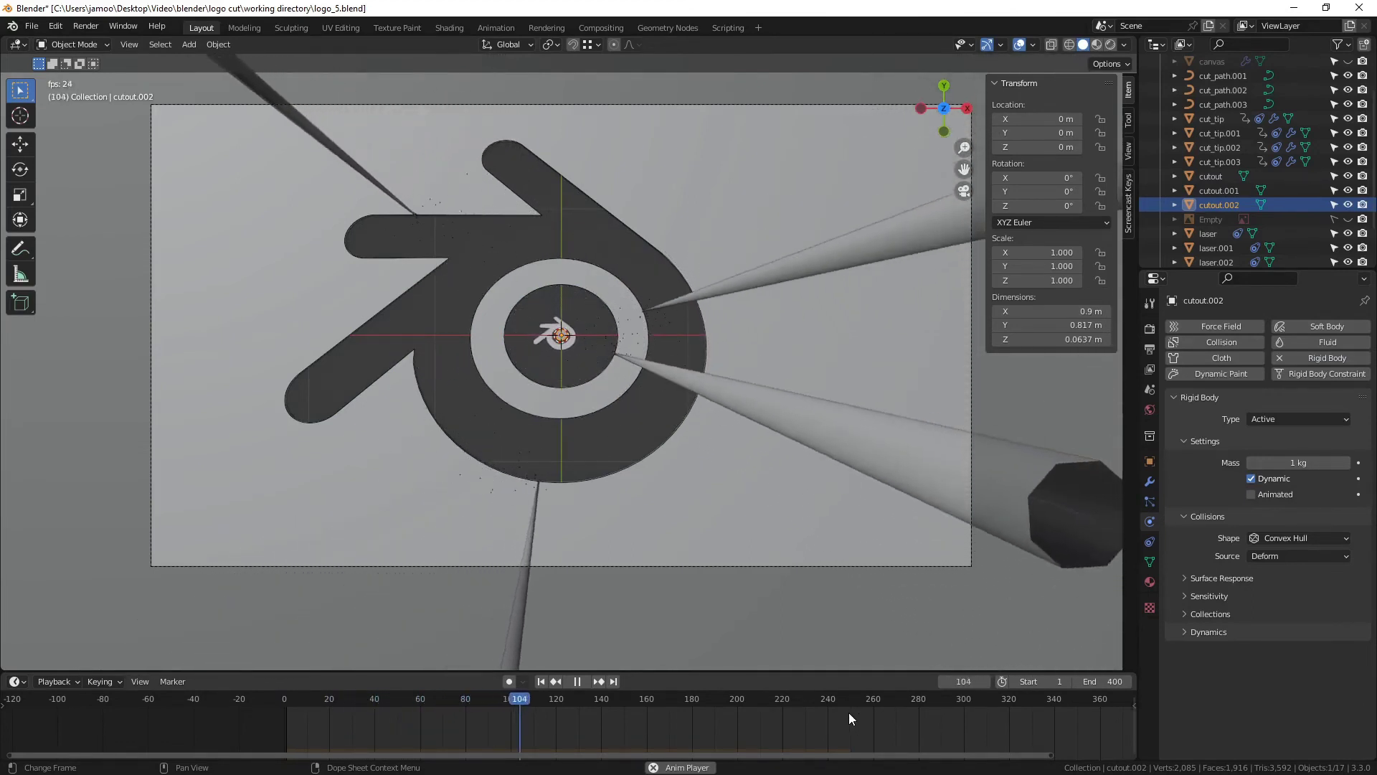
key(space)
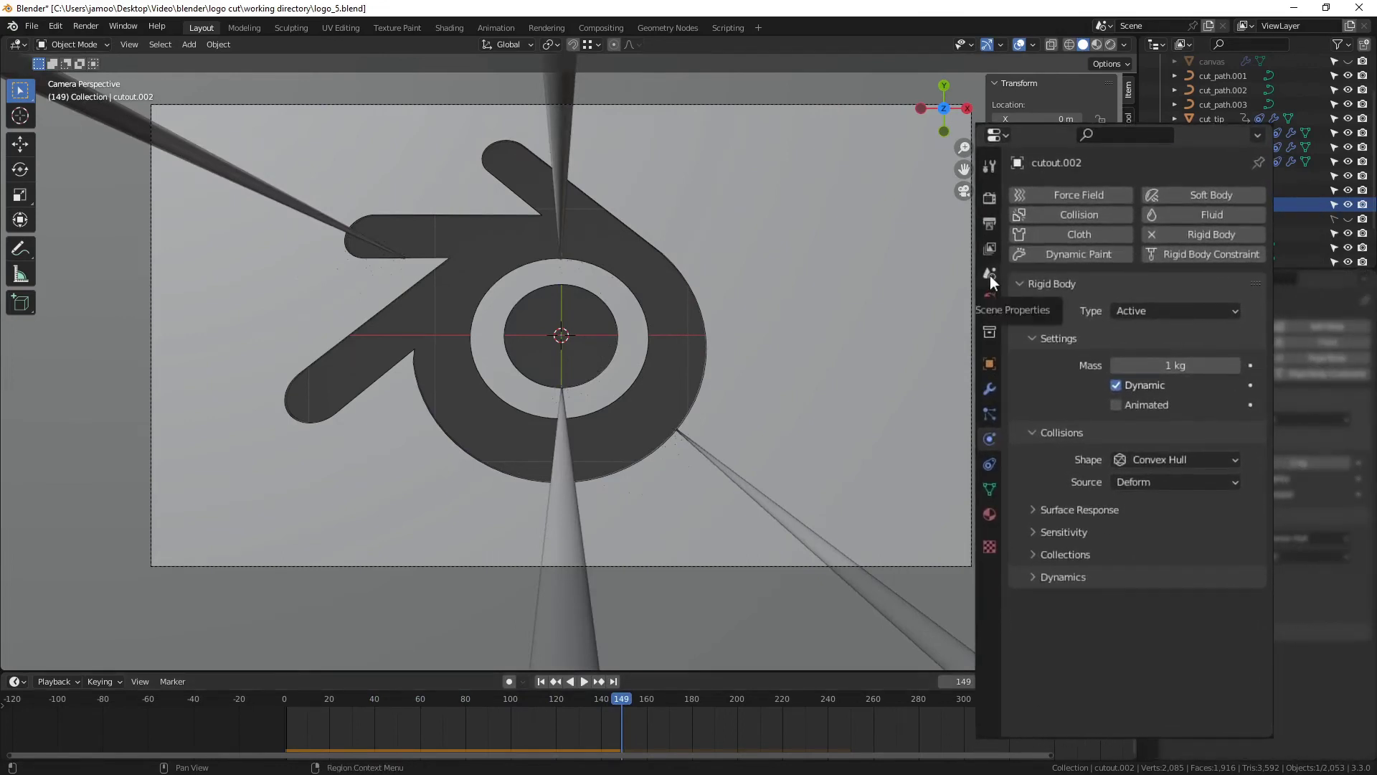
Set the Rigid Body World cache's simulation start to 330 and end to 400, and return to the first frame
click(990, 275)
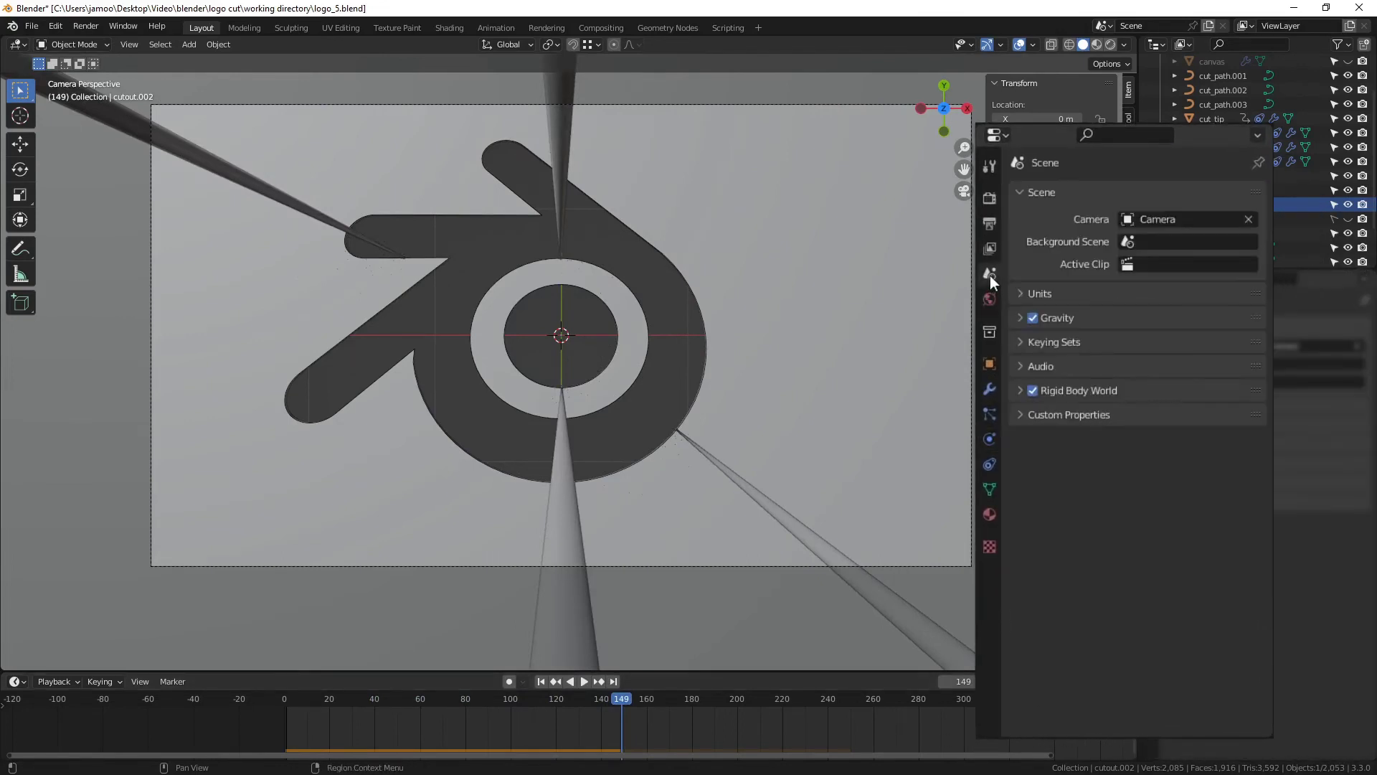
click(1019, 391)
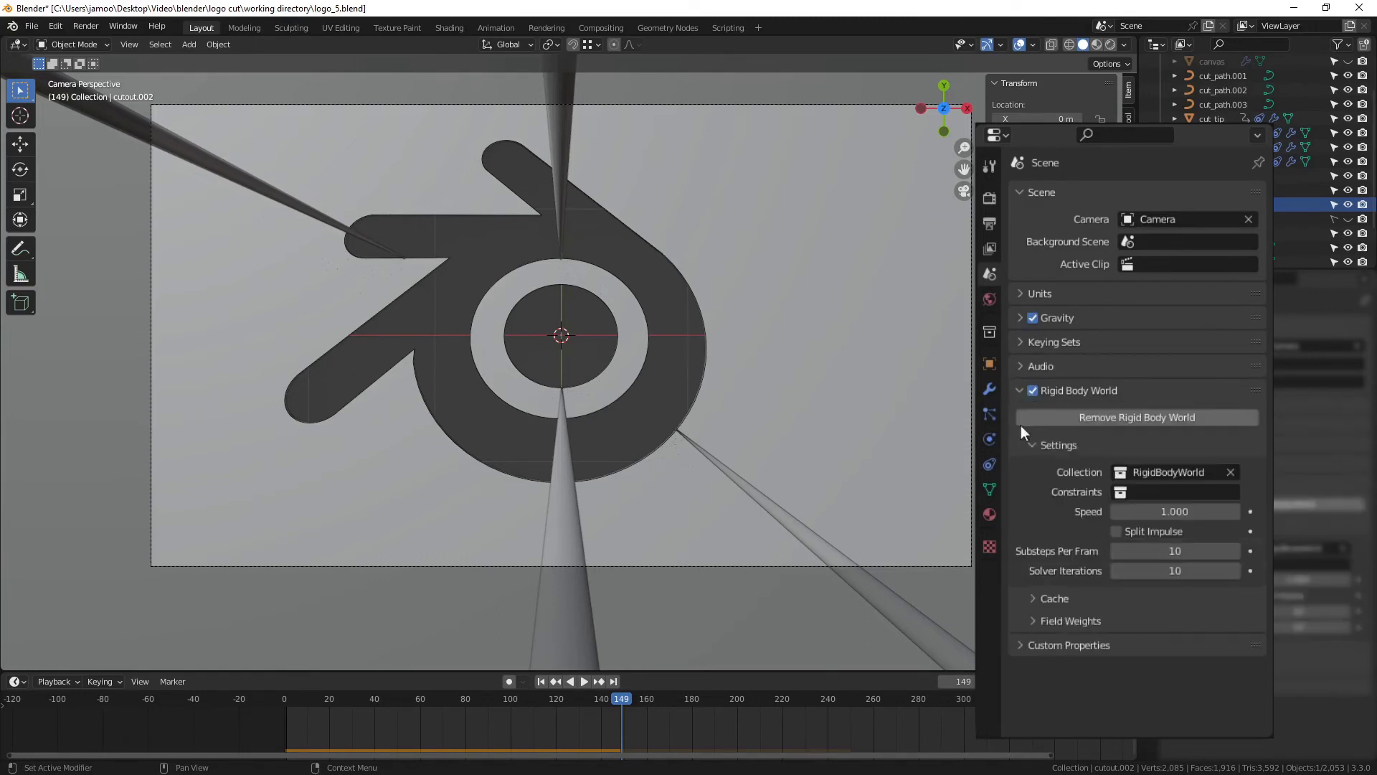
click(1034, 597)
scroll(1044, 531, down, 4)
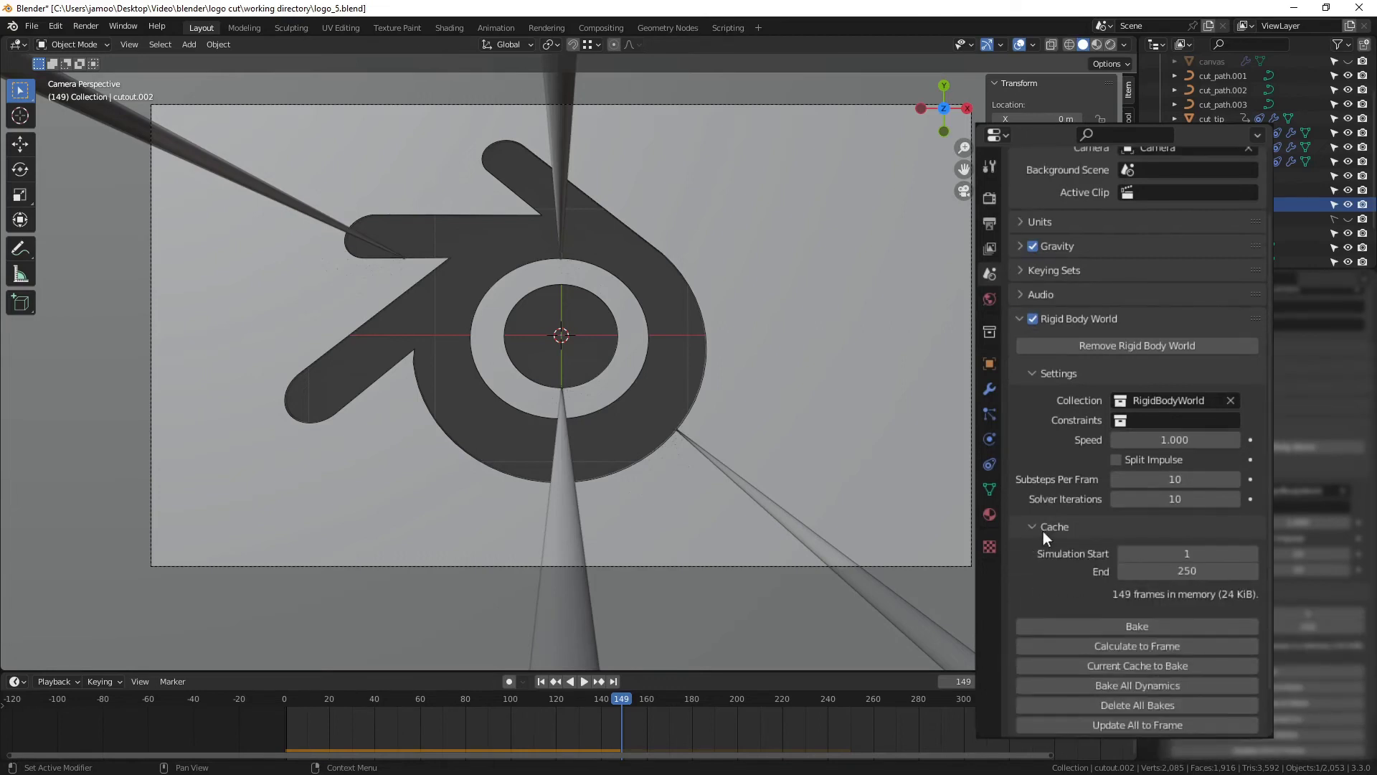
click(1147, 500)
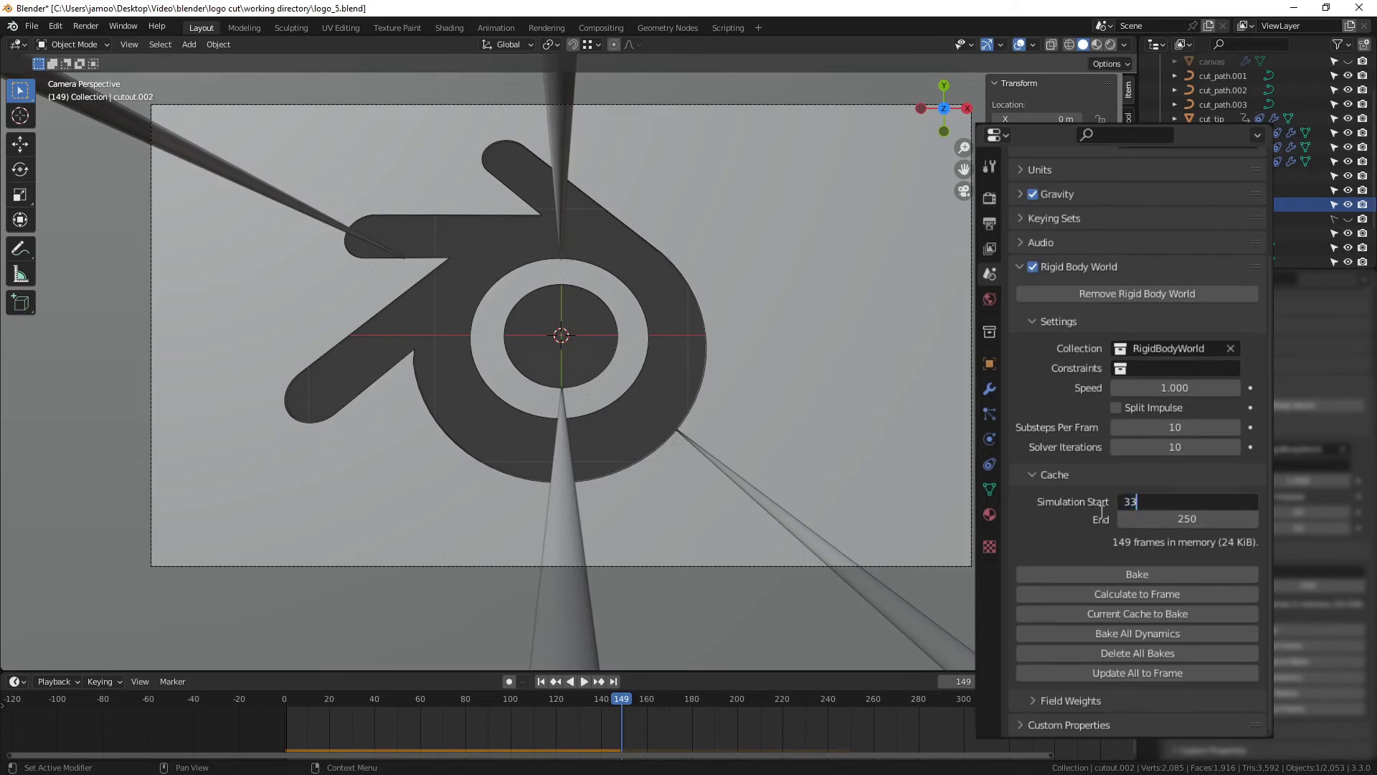
text(330)
key(Return)
click(1171, 522)
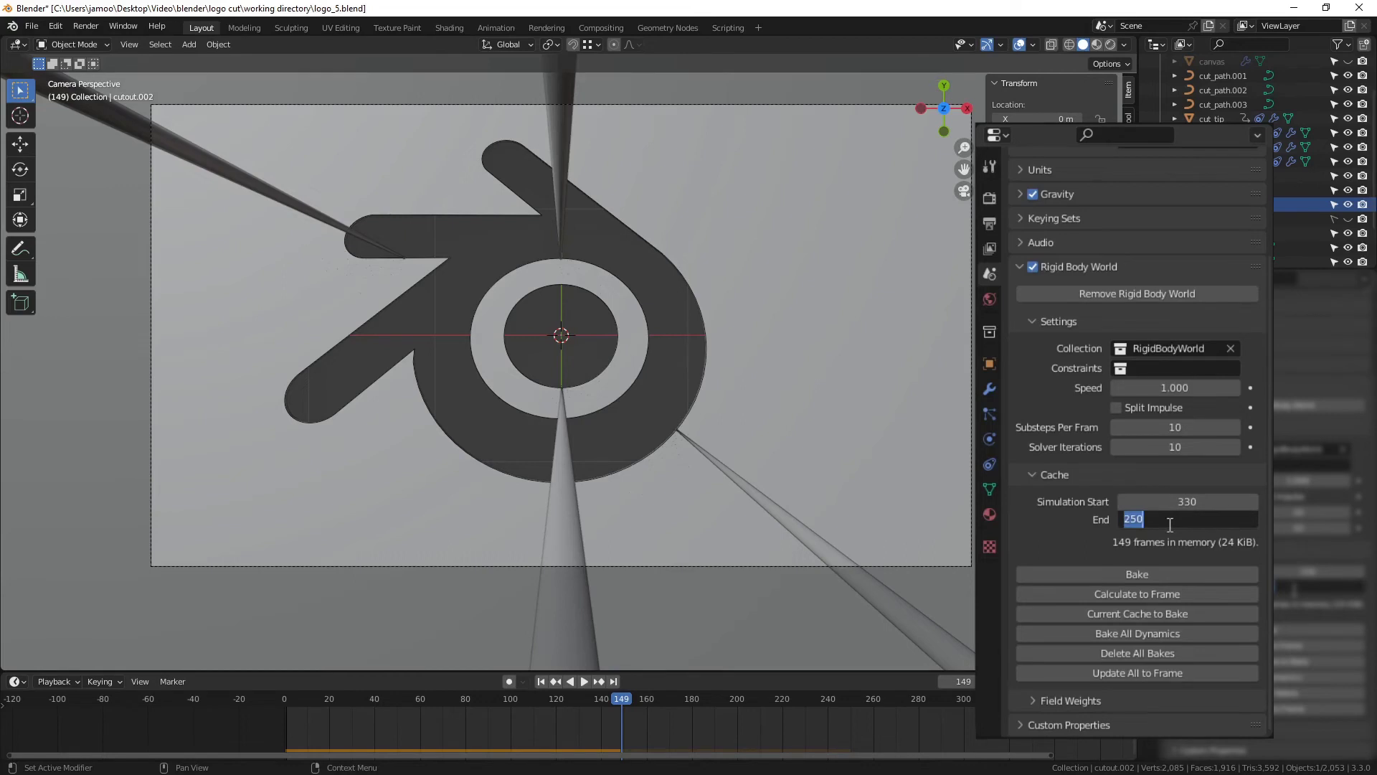
text(400)
key(Return)
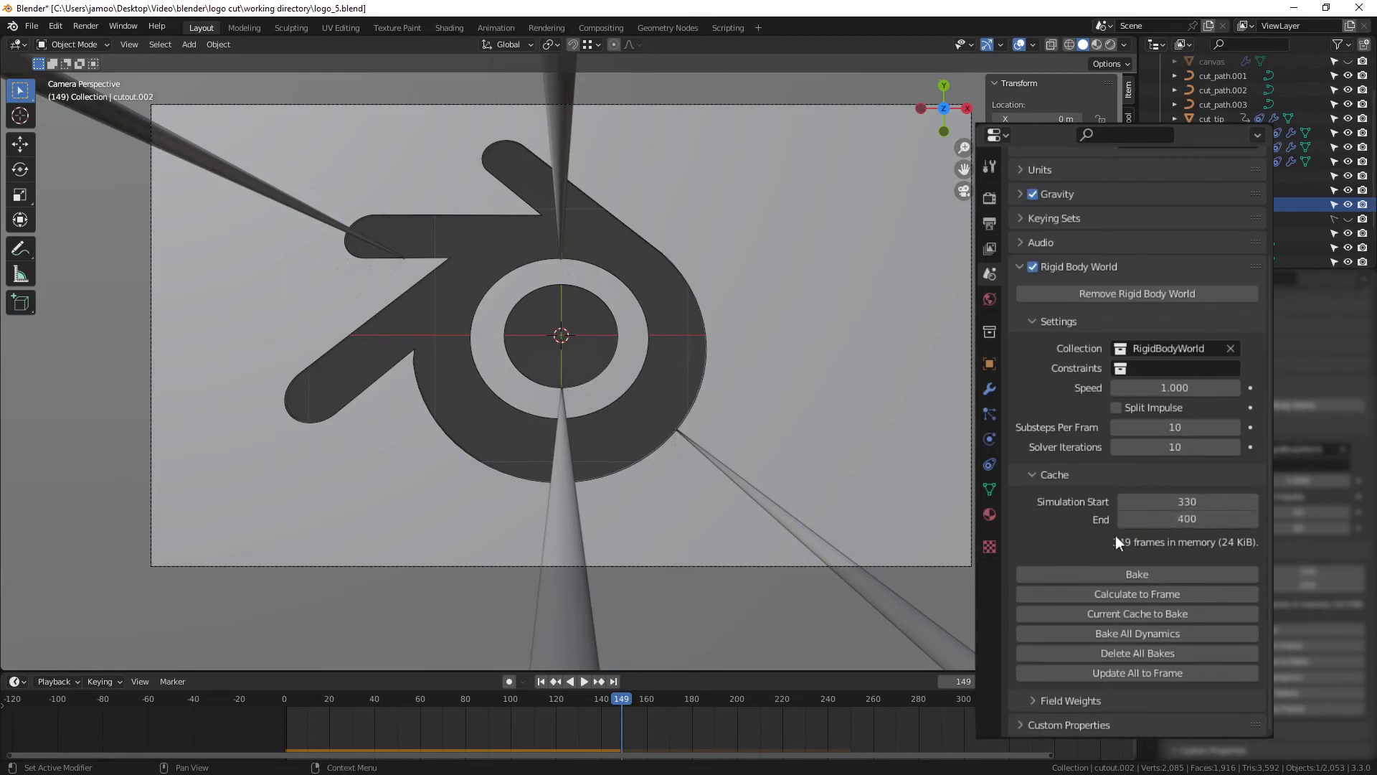
key(shift+Left)
scroll(940, 581, down, 2)
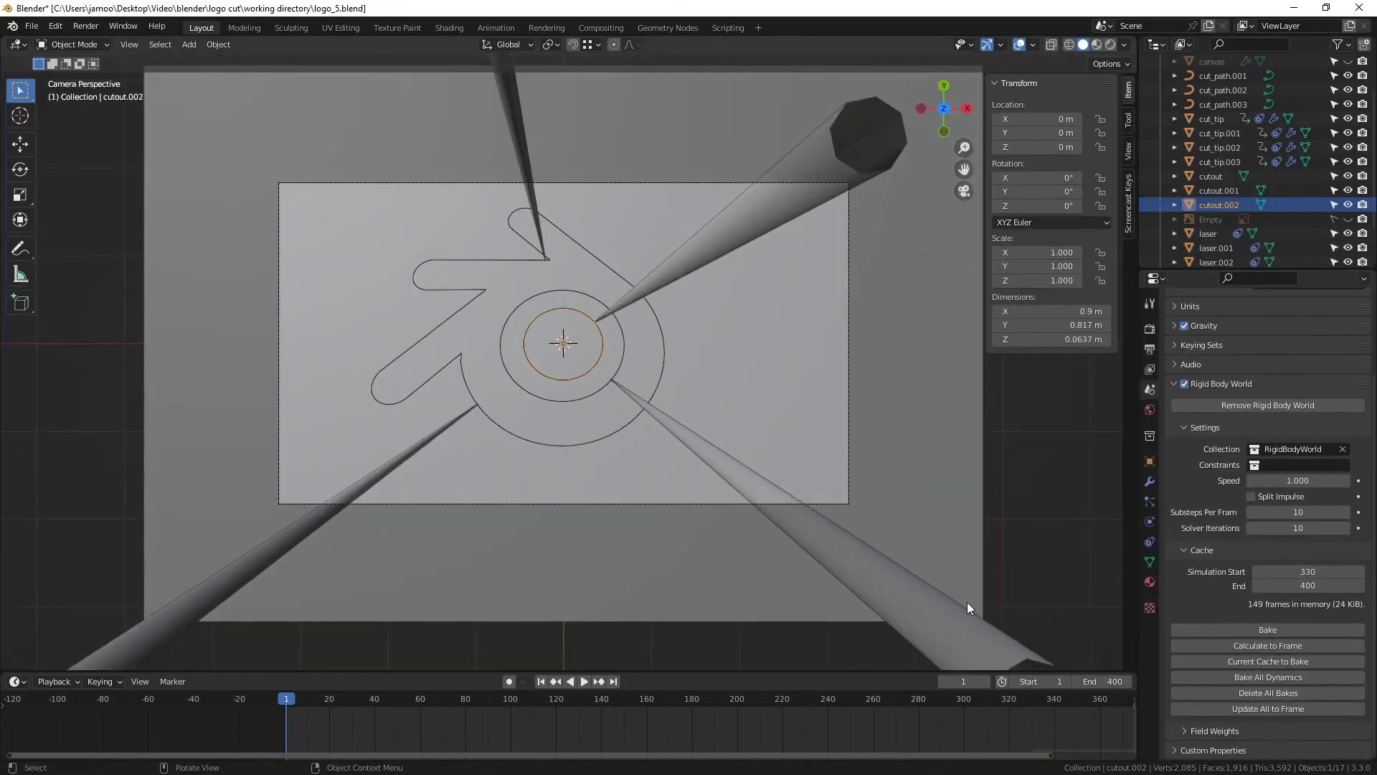
Play the animation past frame 330 from an angled view to check whether the cutout pieces fall
key(space)
middle_drag(978, 588, 1001, 657)
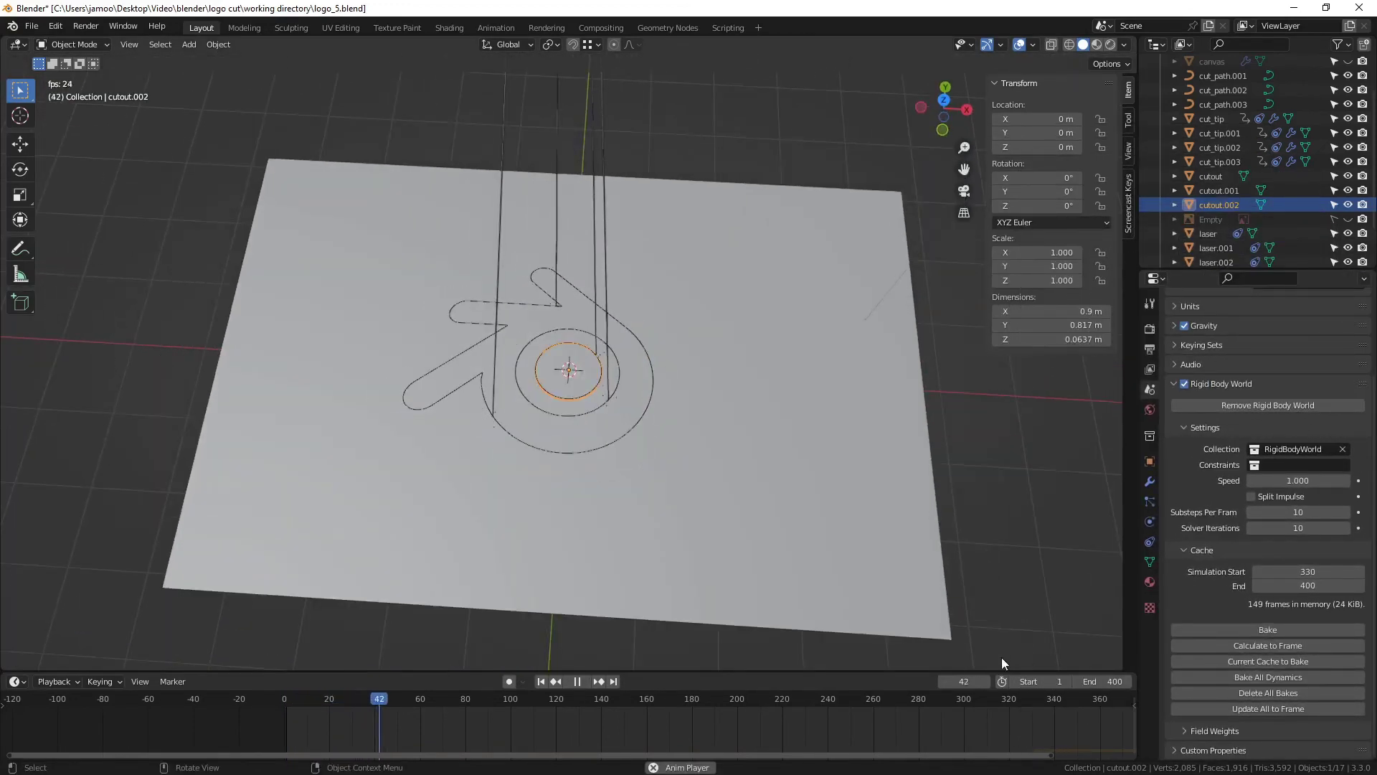
click(1000, 697)
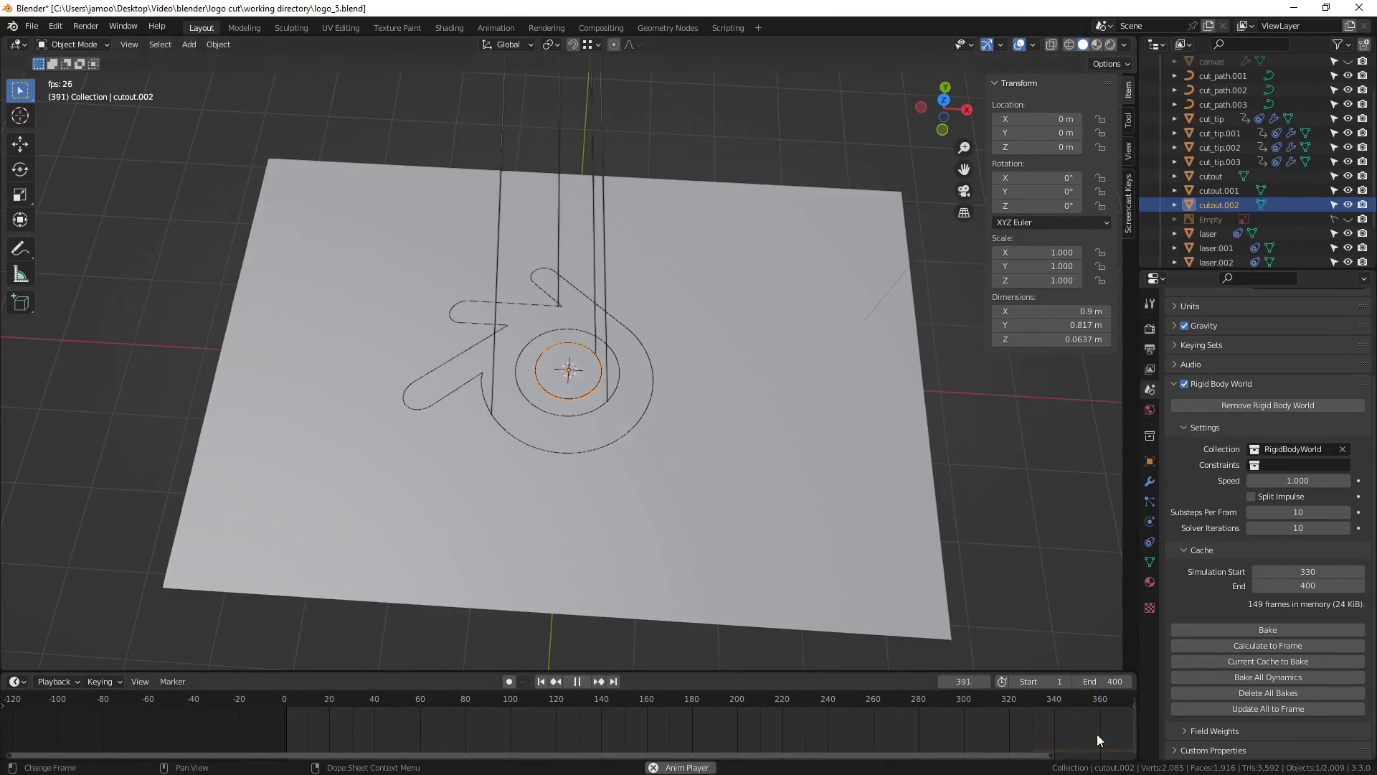
key(space)
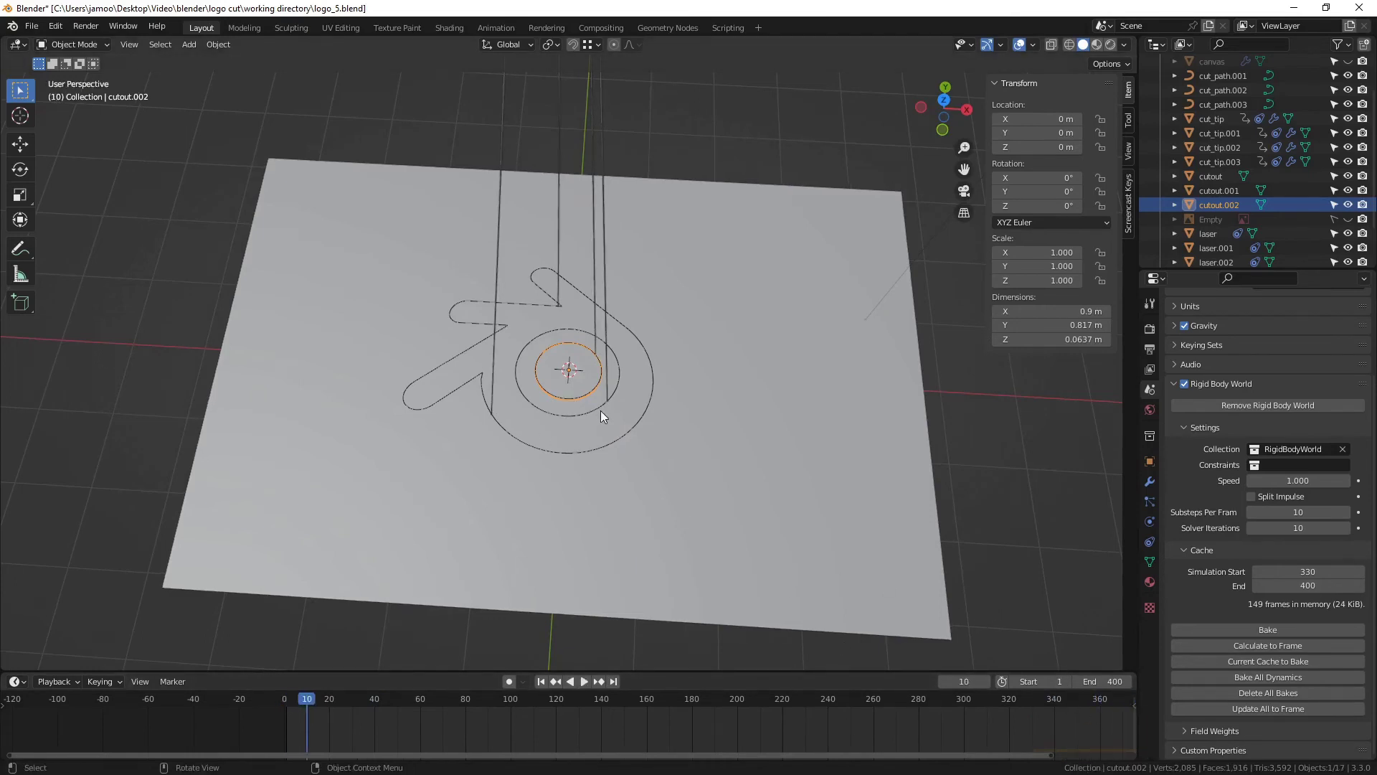
Remove the rigid body physics from cutout.001 and add it again as an active rigid body
click(642, 419)
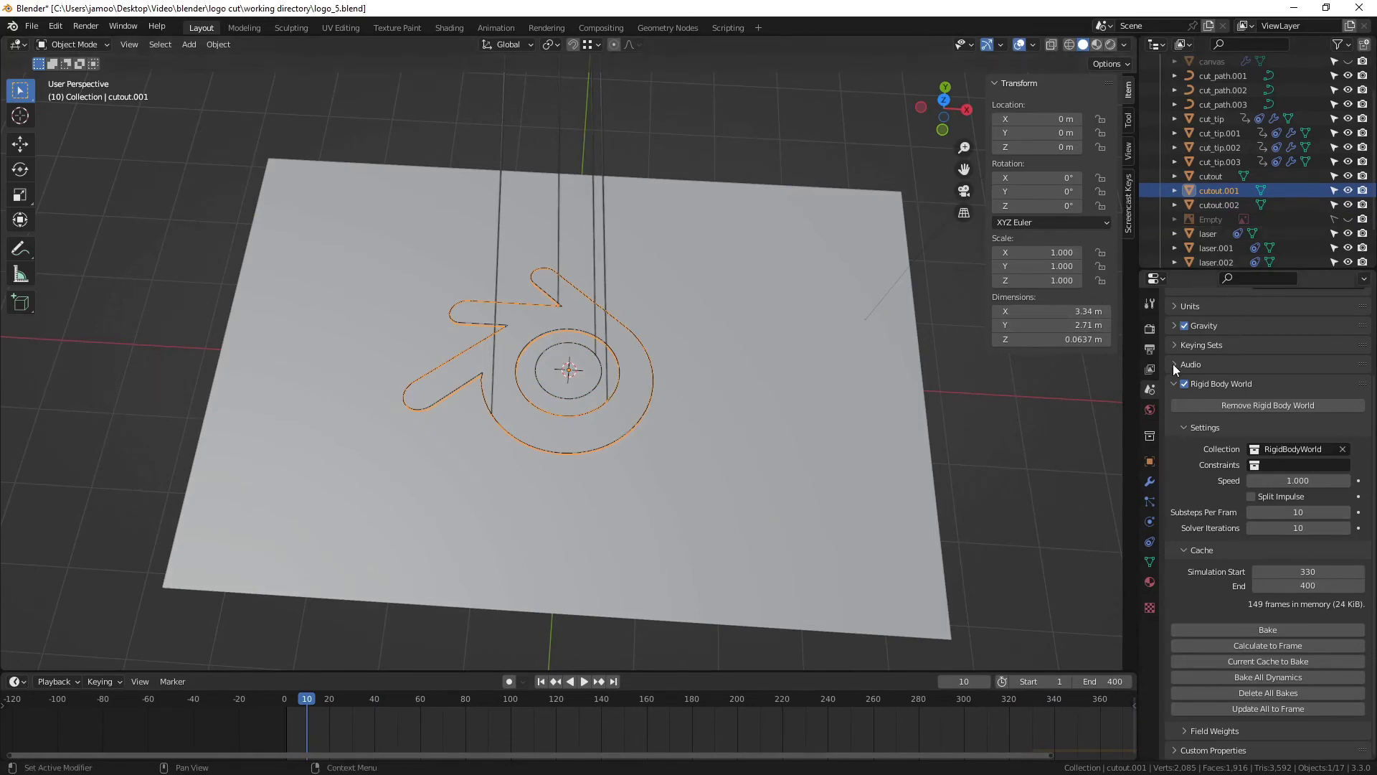
click(1155, 518)
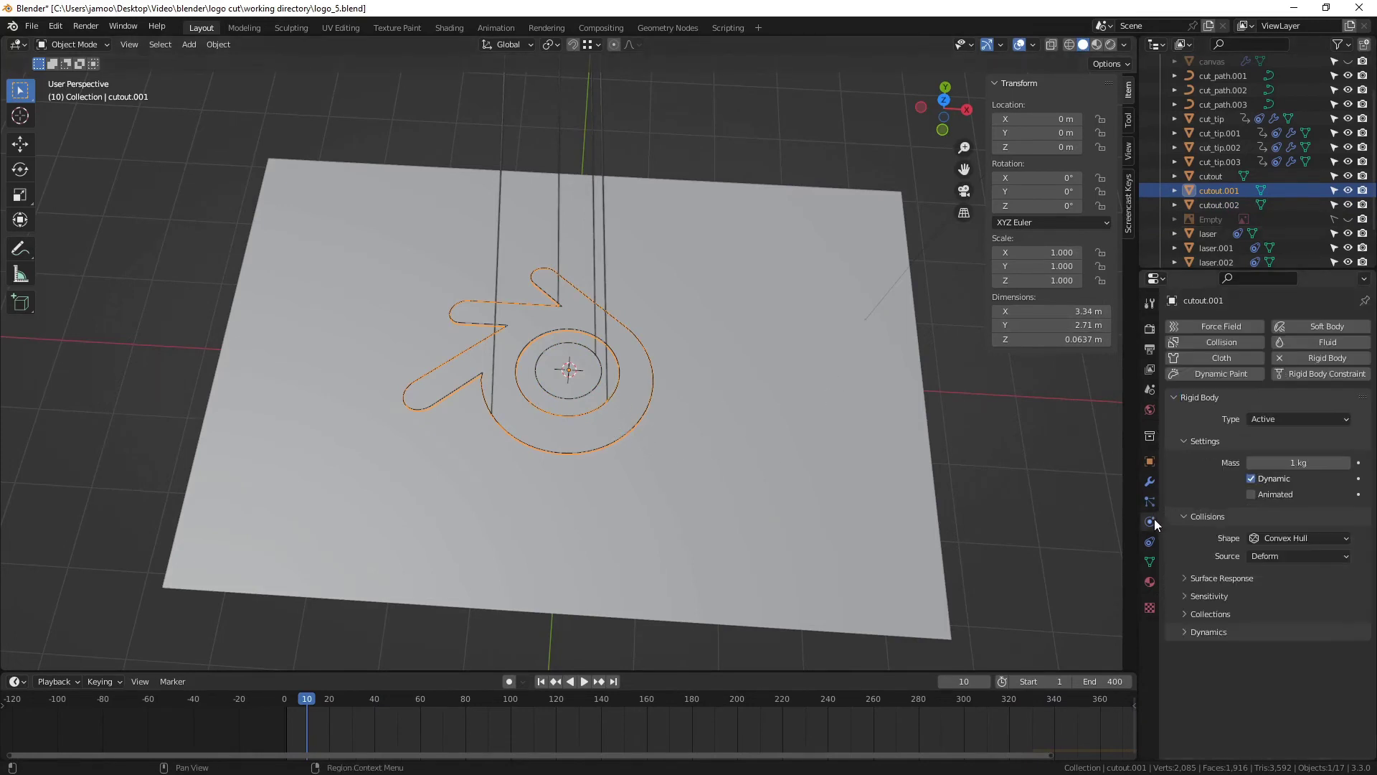
click(1280, 359)
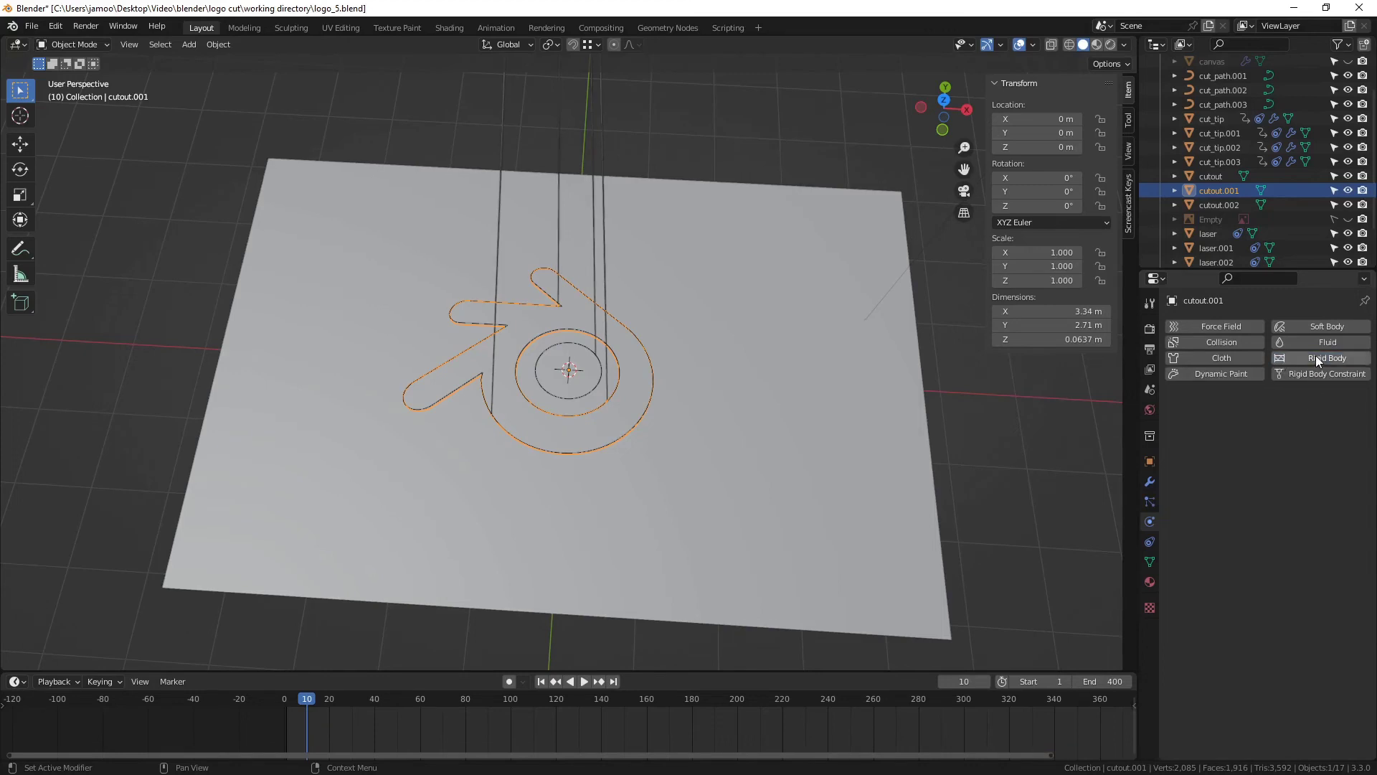
click(1318, 359)
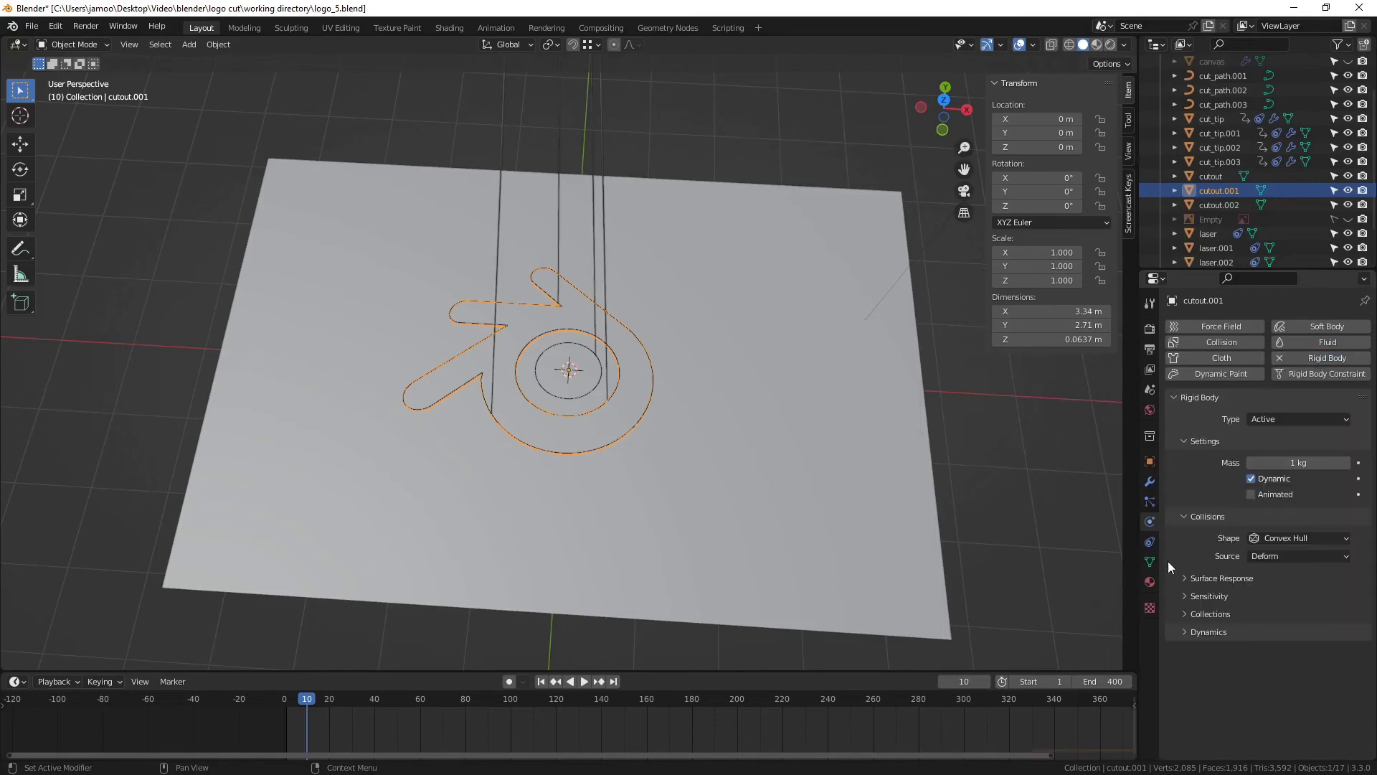
Play the drop past frame 330 in the perspective and camera views to check how the cutout pieces fall
key(space)
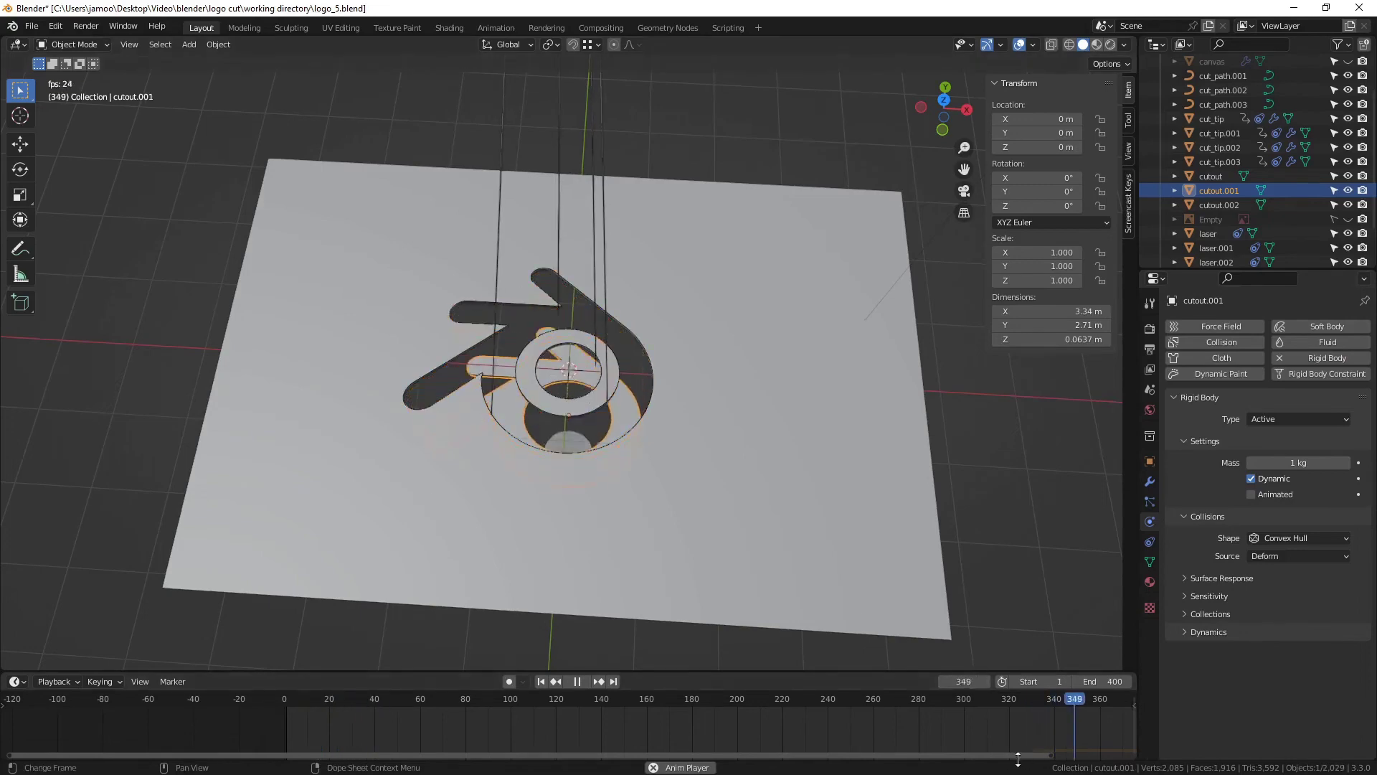
key(space)
key(KP_0)
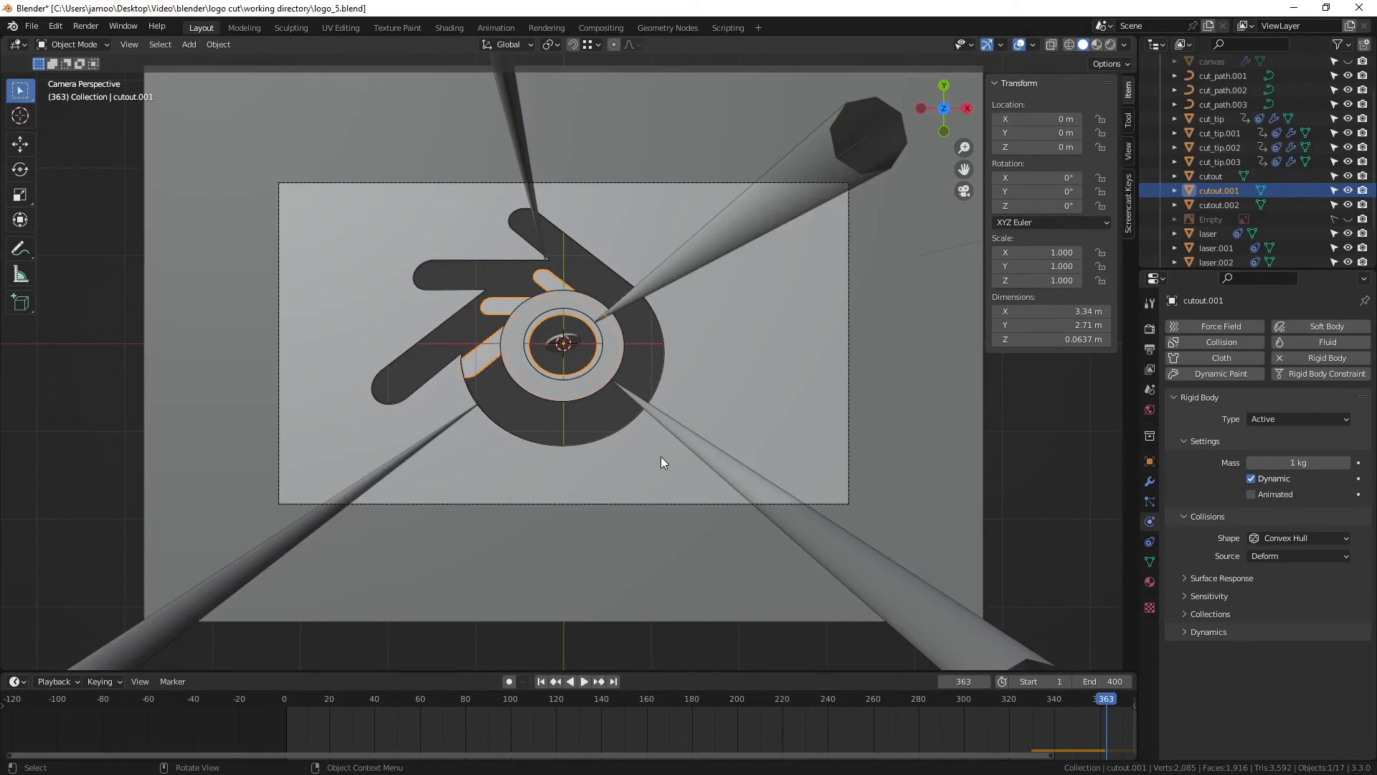
key(shift+Left)
key(space)
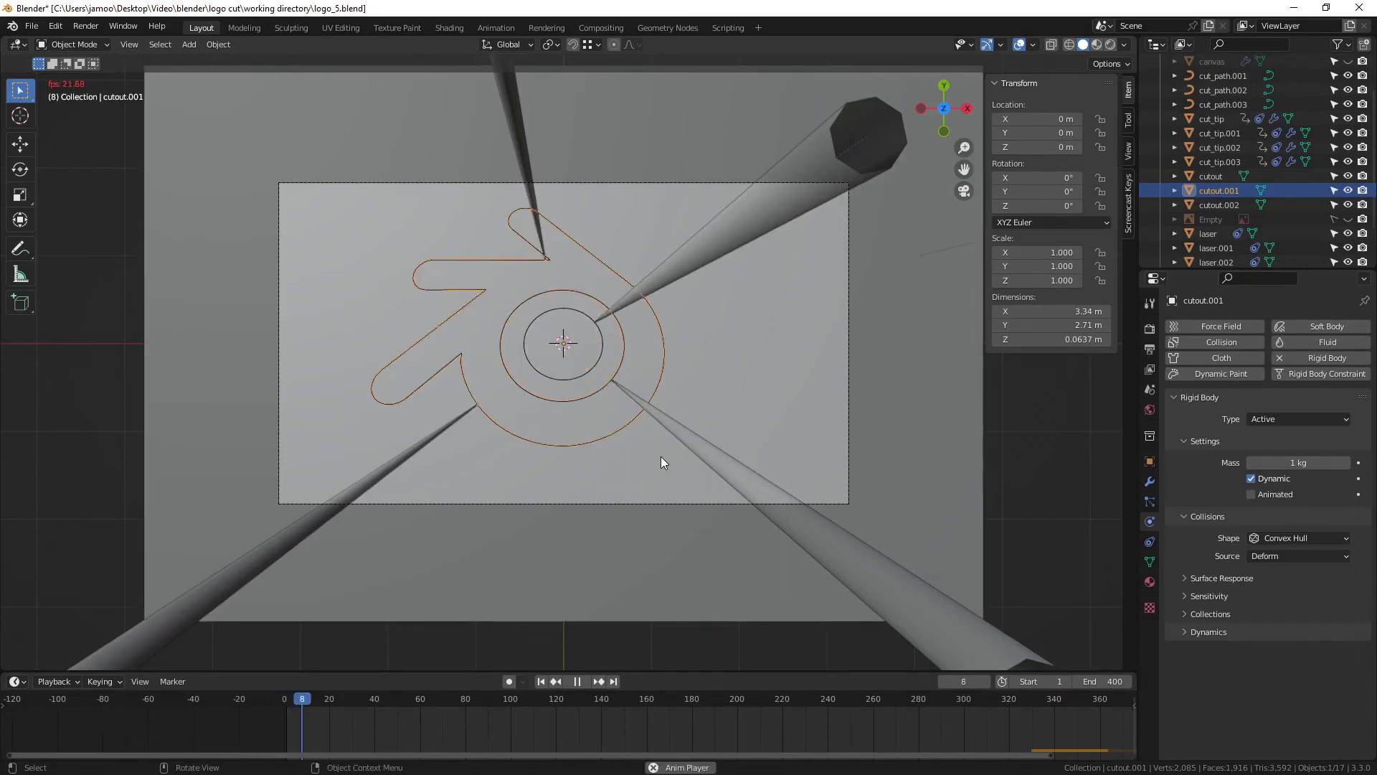
click(1011, 699)
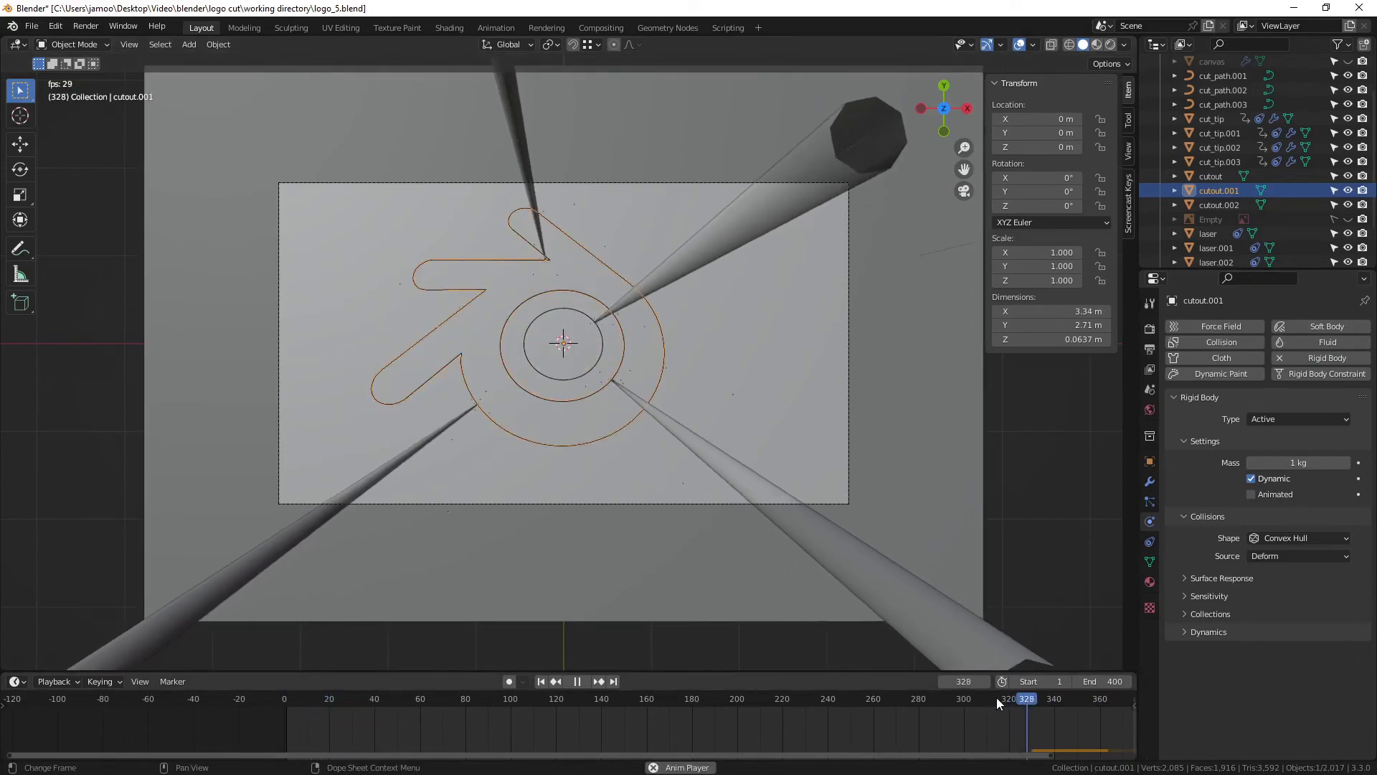
key(space)
Step frame by frame back to 329 and forward to 332 in a low side view to examine how cutout.001 starts moving
middle_drag(593, 453, 605, 370)
key(Left)
key(Left)
key(Left)
key(Left)
key(Left)
key(Left)
key(Left)
key(Left)
key(Left)
key(Left)
key(Left)
key(Left)
key(Left)
key(Left)
key(Left)
key(Left)
key(Left)
key(Left)
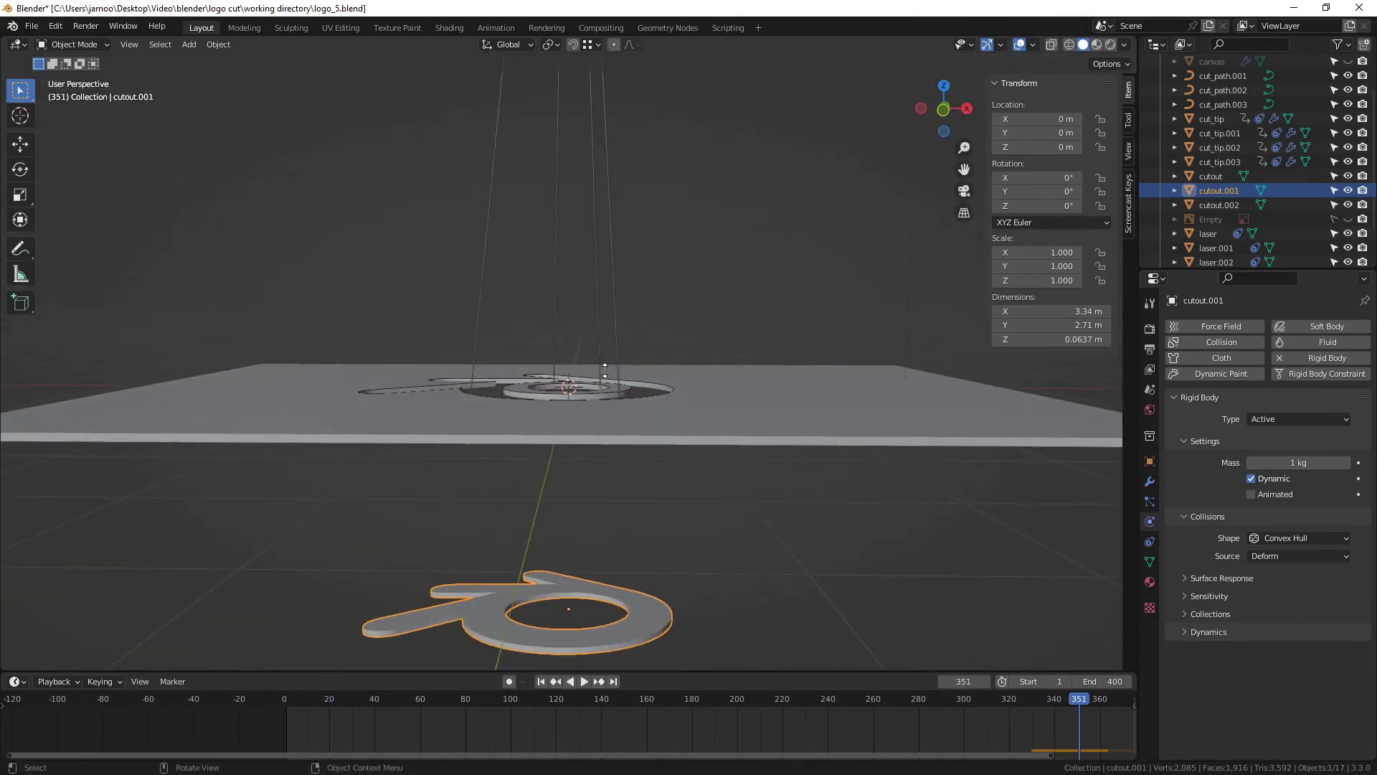
key(Left)
key(Left)
key(Left)
key(Left)
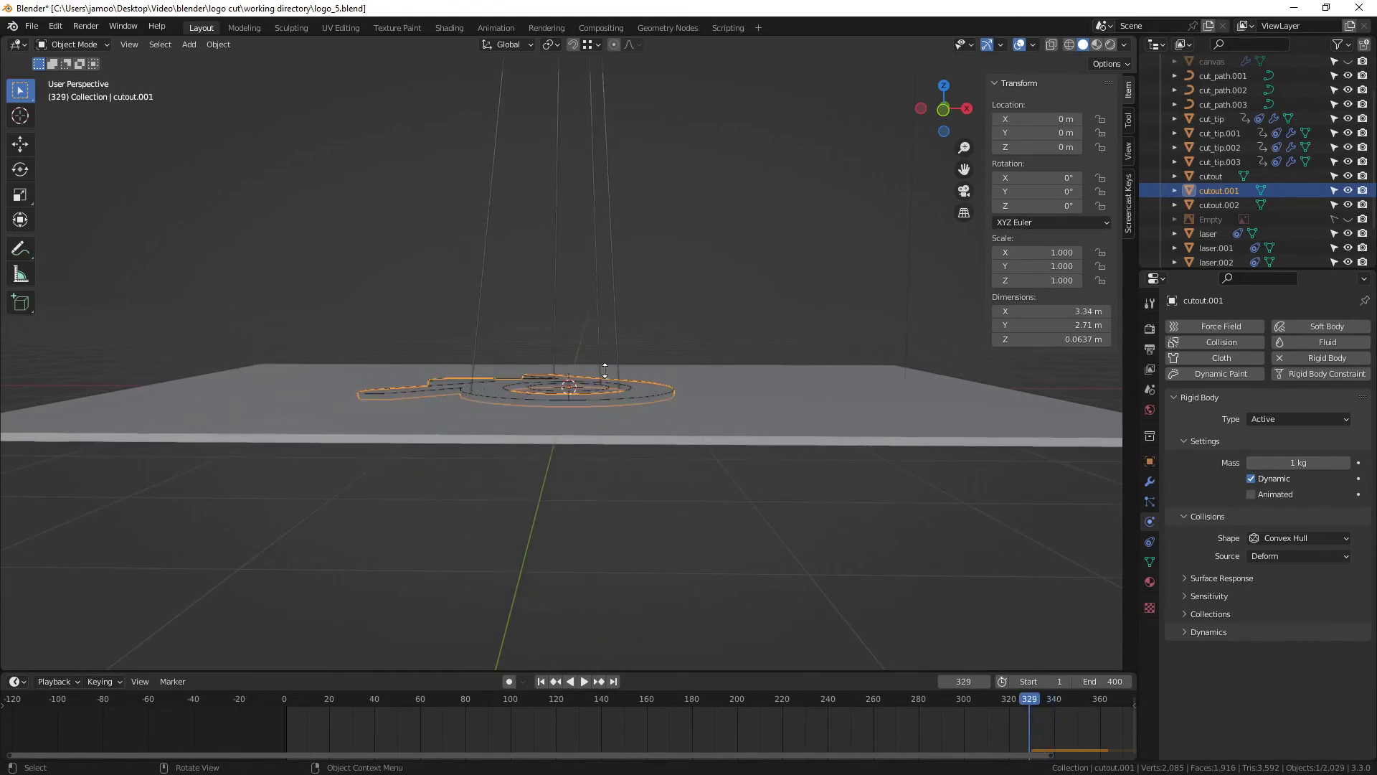
key(Right)
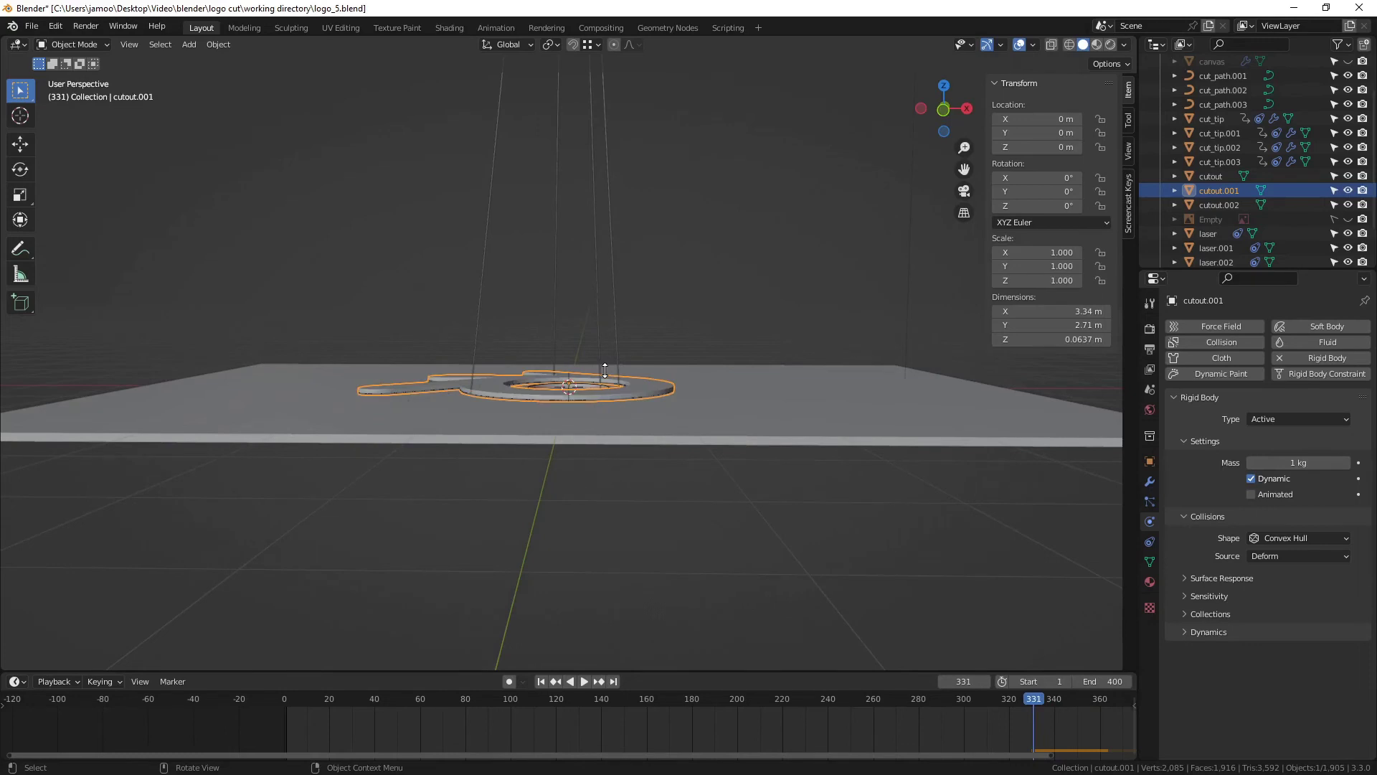
key(Right)
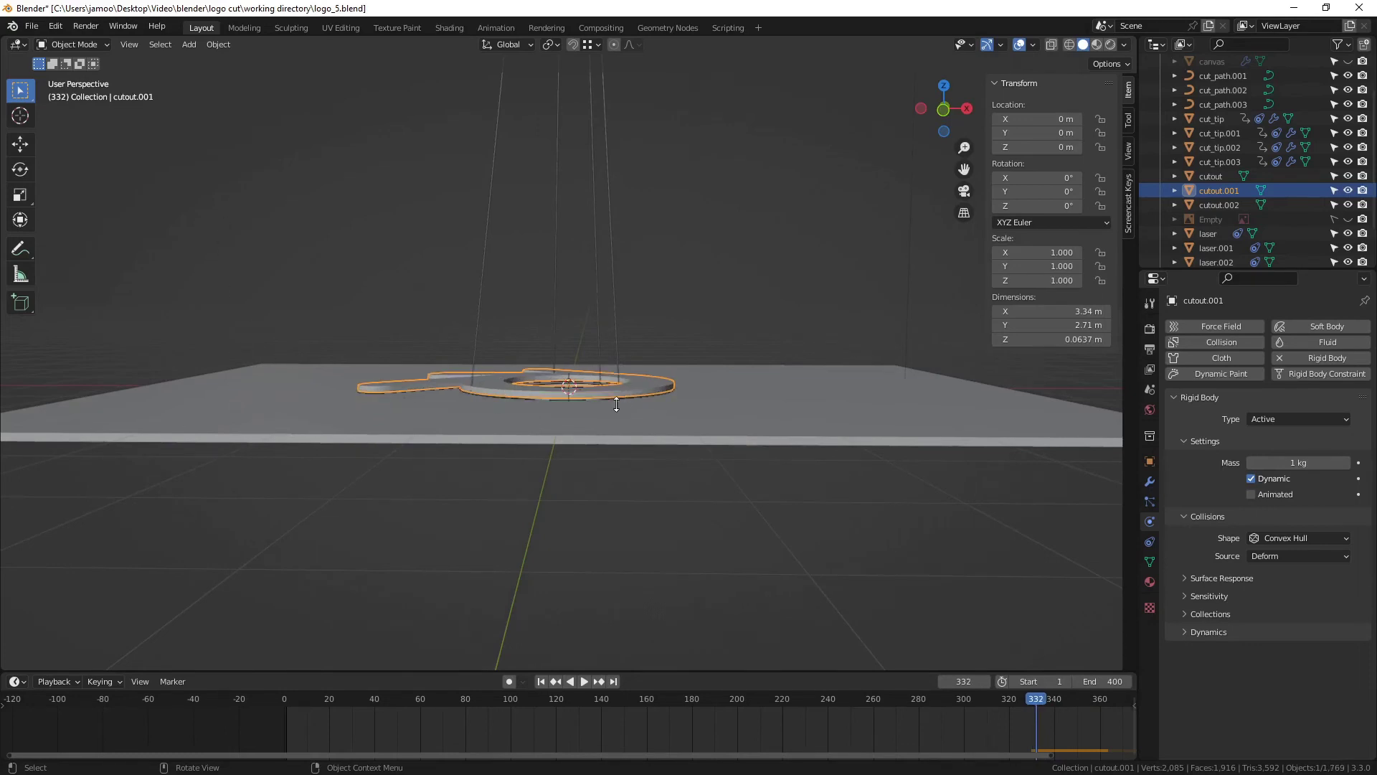
Set the rigid body collision shape of cutout.001 to Mesh
middle_drag(616, 404, 644, 407)
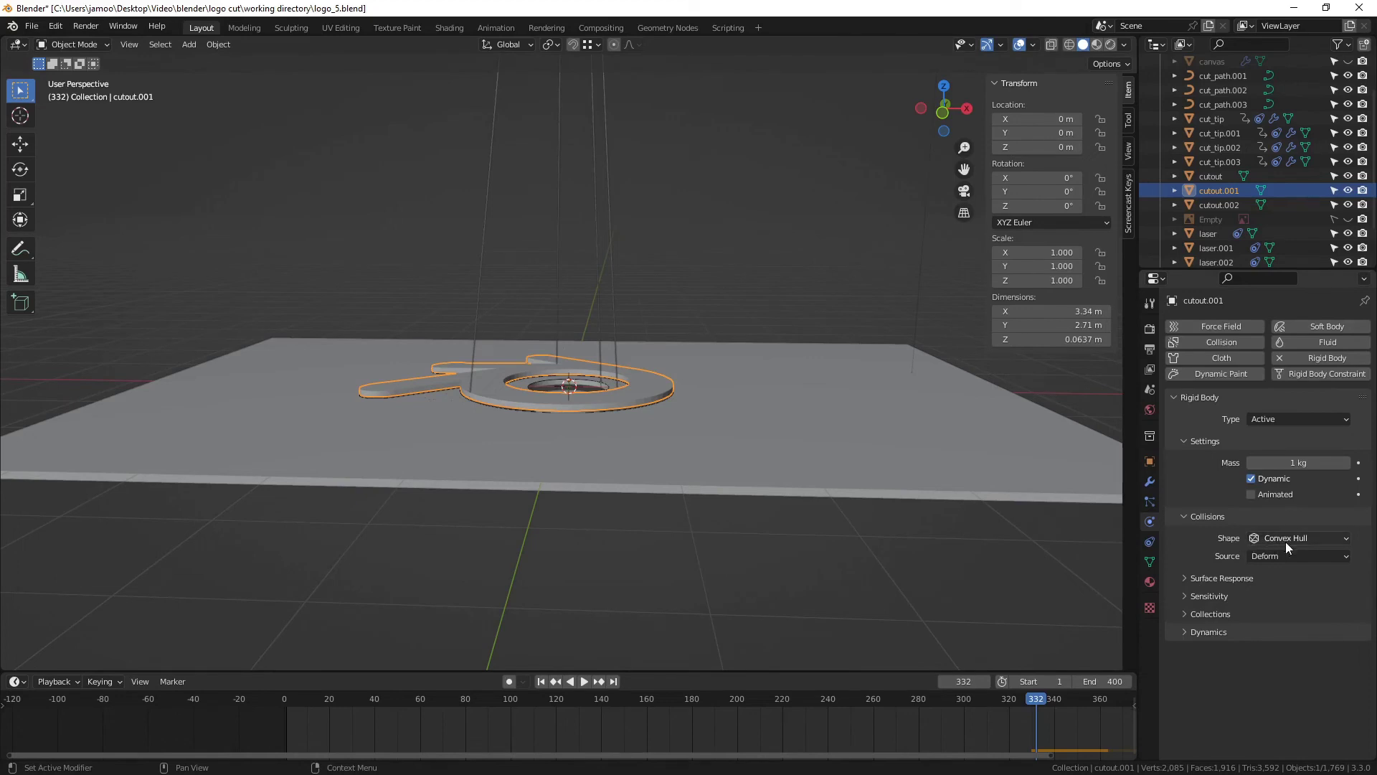
scroll(618, 359, up, 4)
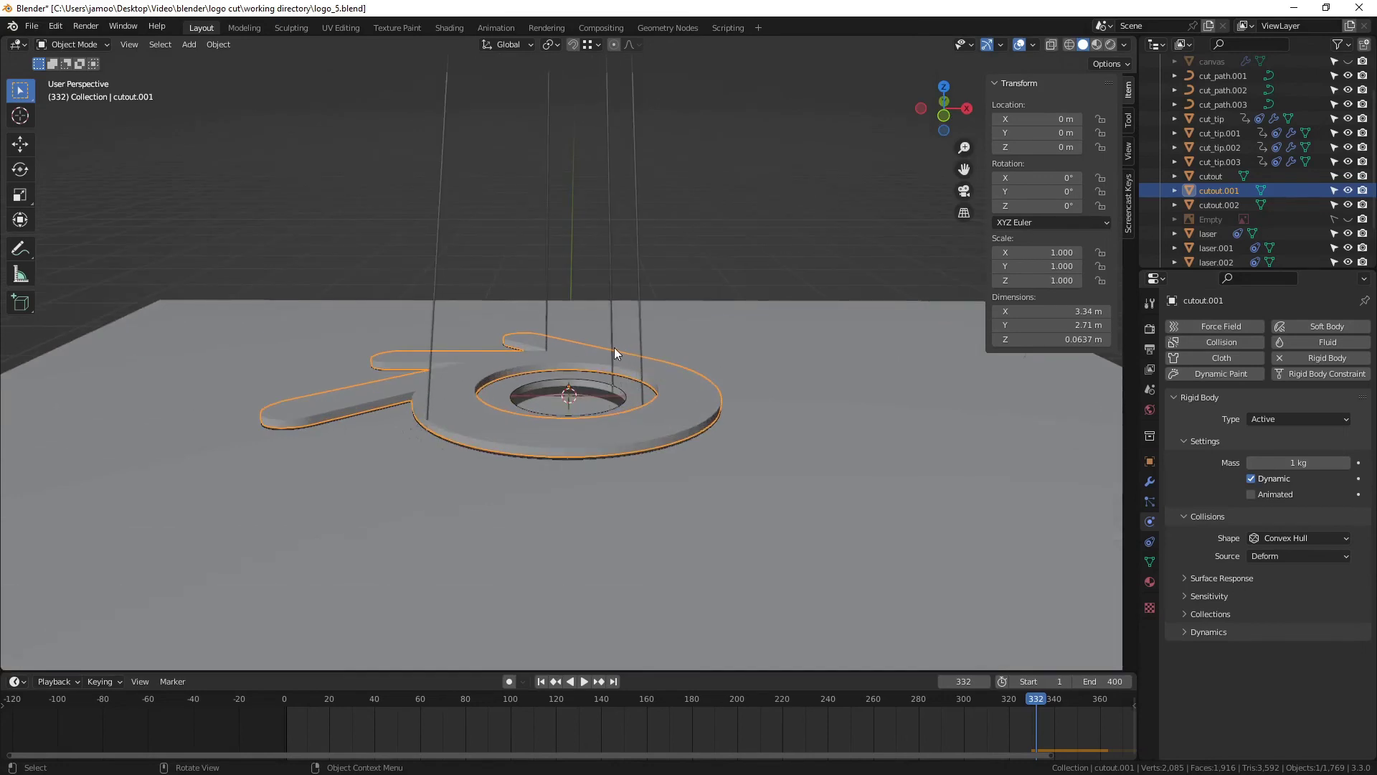
middle_drag(472, 393, 449, 389)
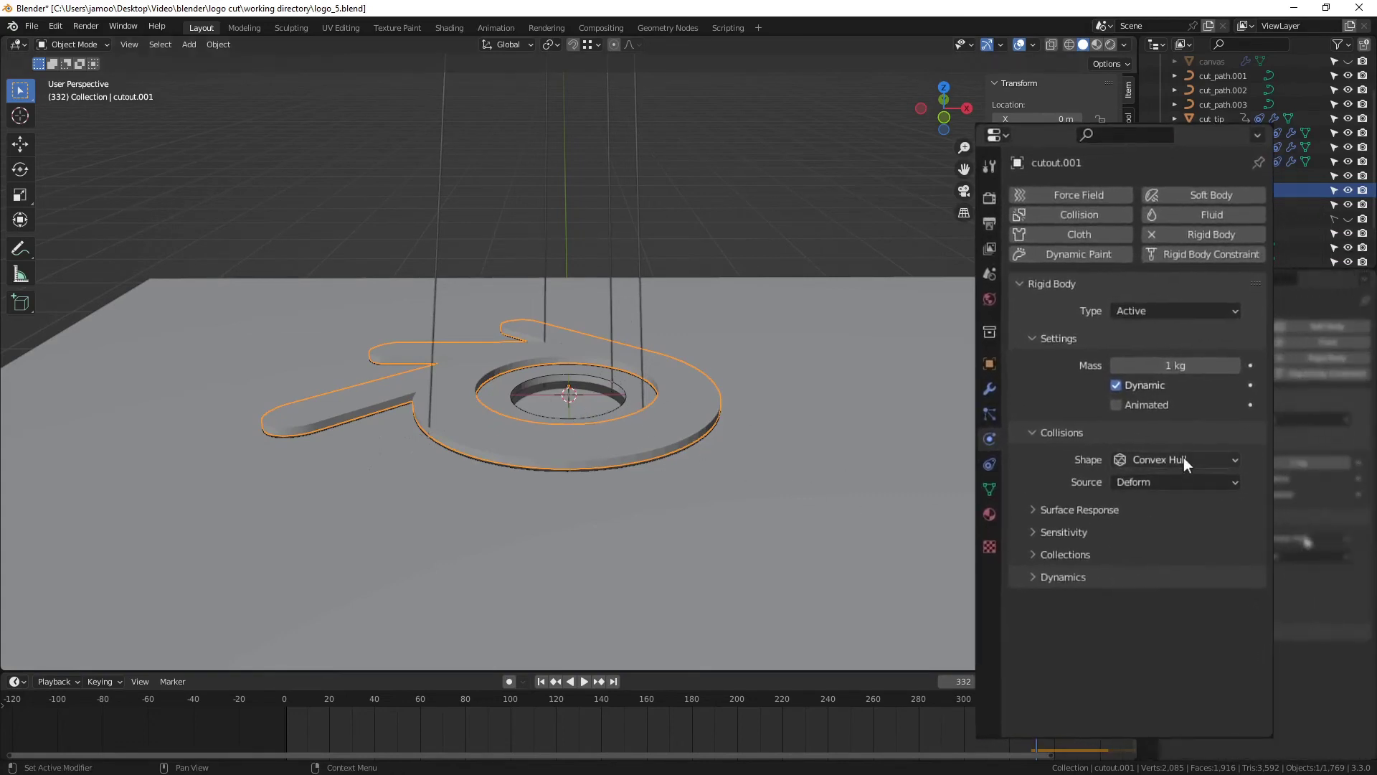
click(1309, 539)
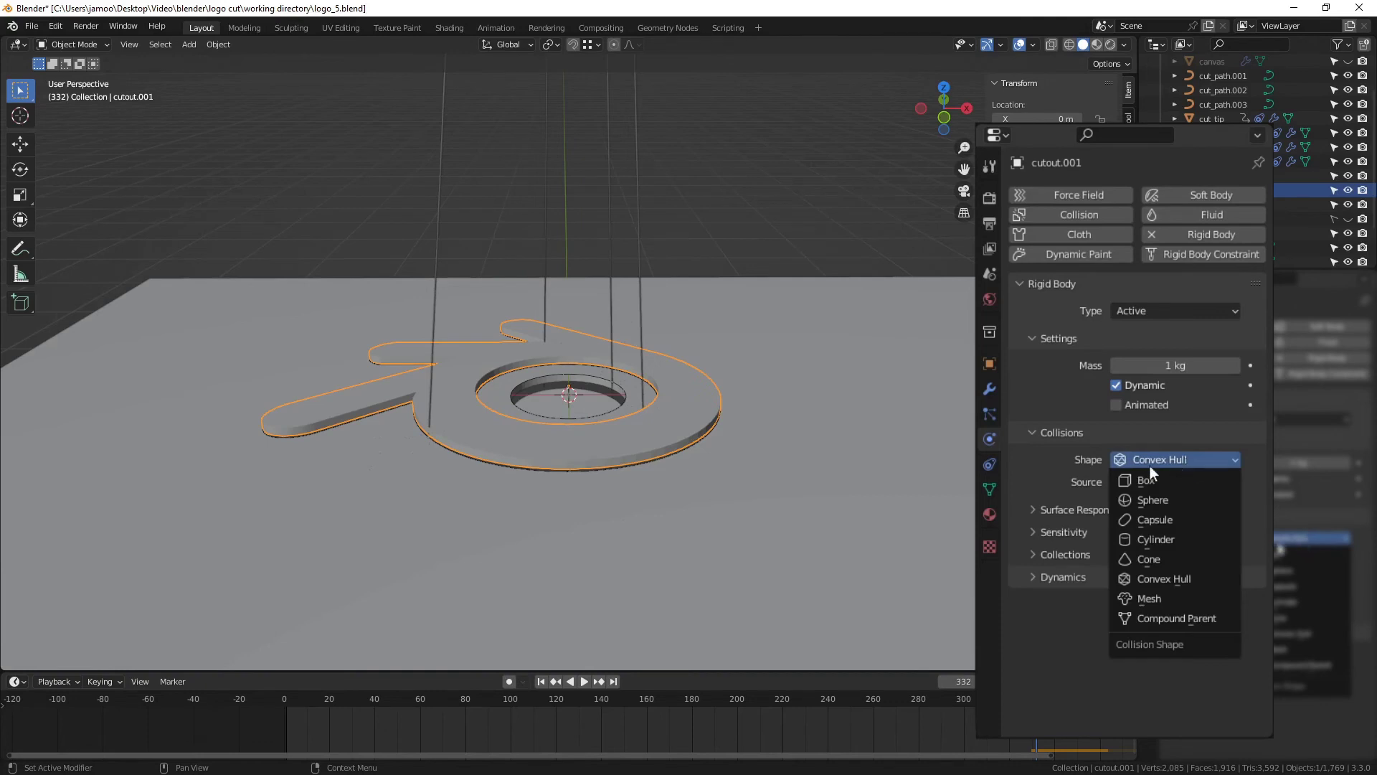
click(1177, 593)
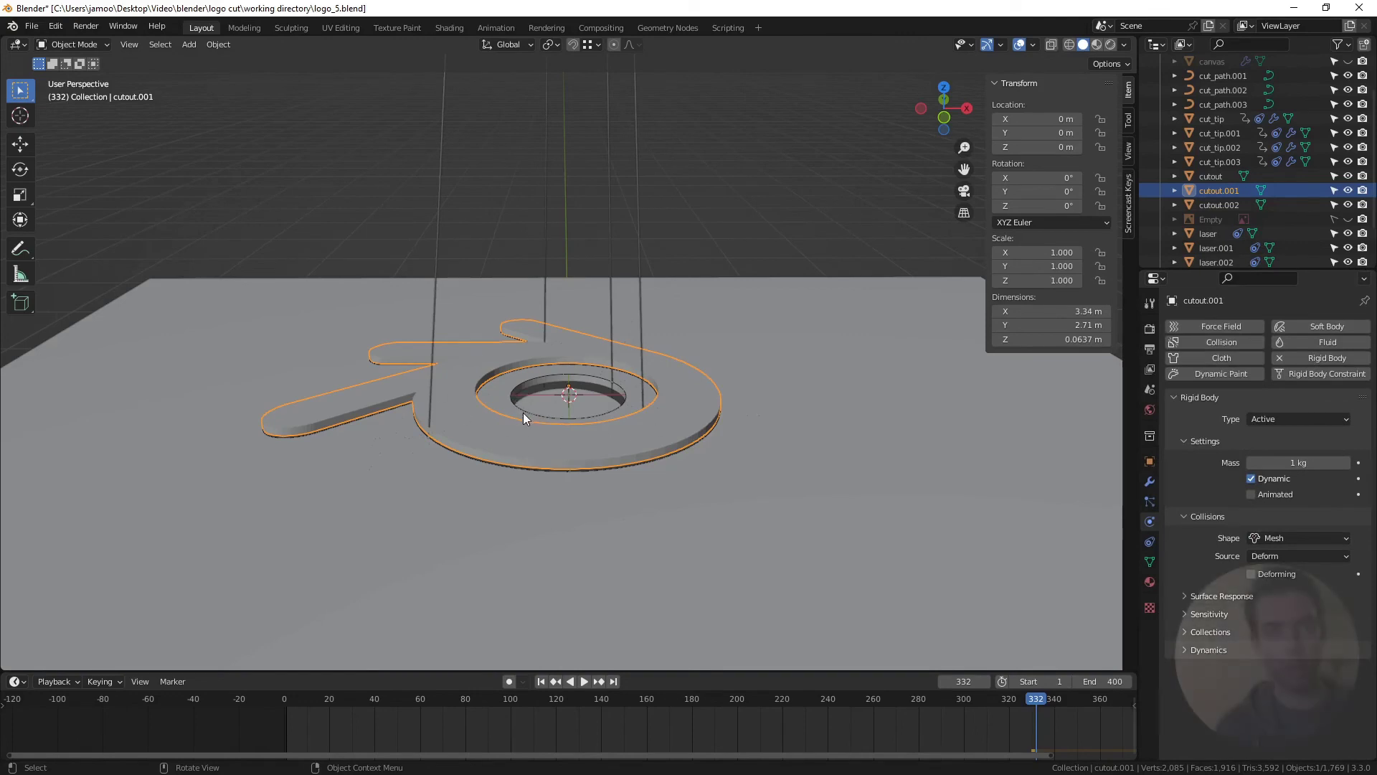
Replay the simulation from the first frame through the drop, in perspective and camera views, to check the Mesh collision shape's effect
key(shift+Left)
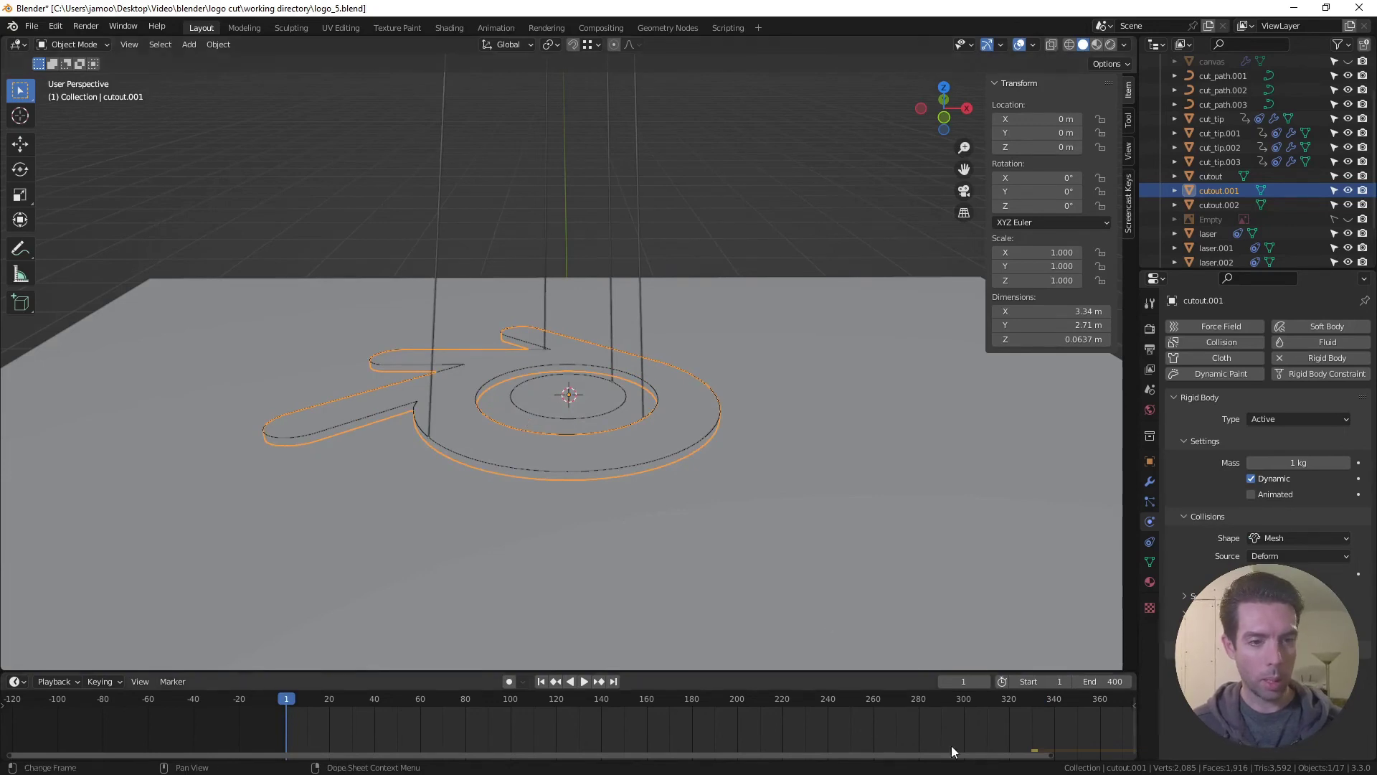
key(space)
click(988, 699)
key(space)
middle_drag(678, 449, 674, 463)
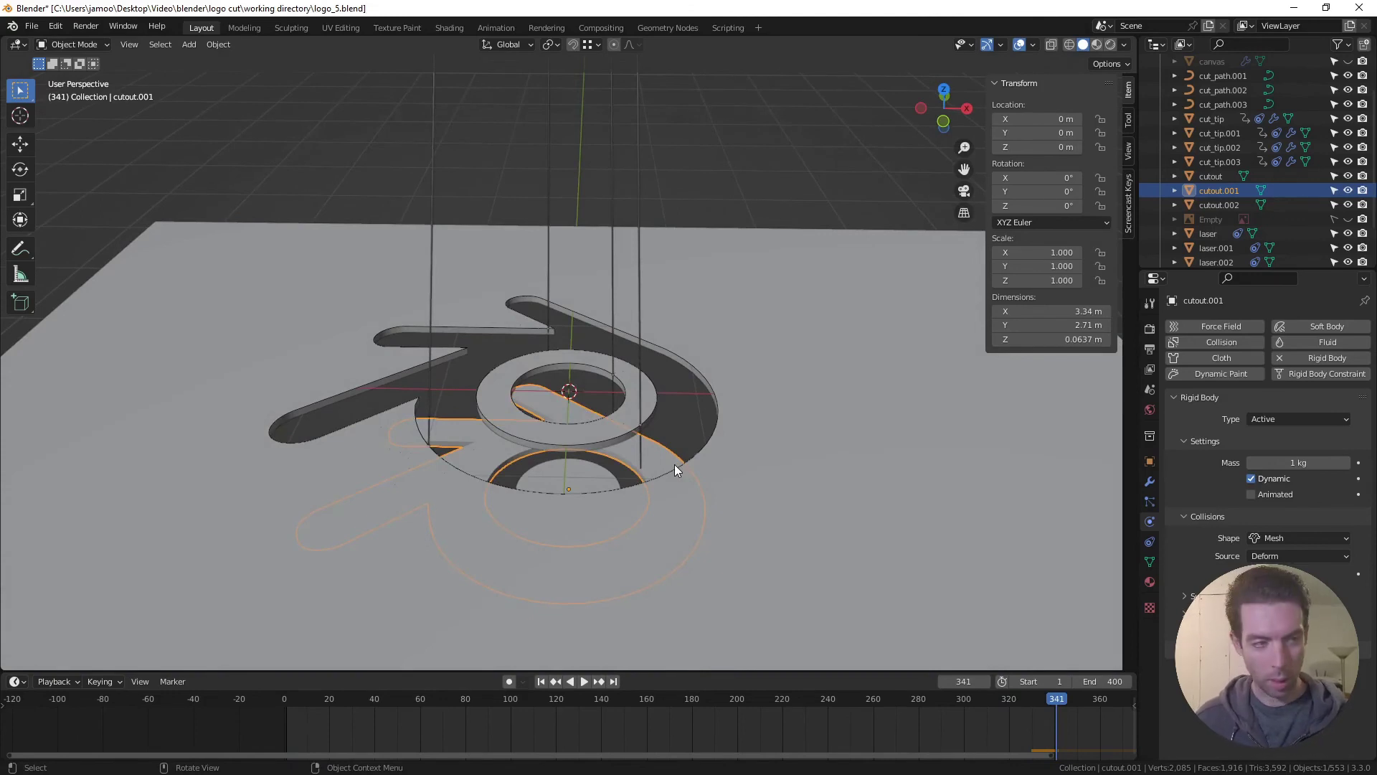
key(KP_0)
key(space)
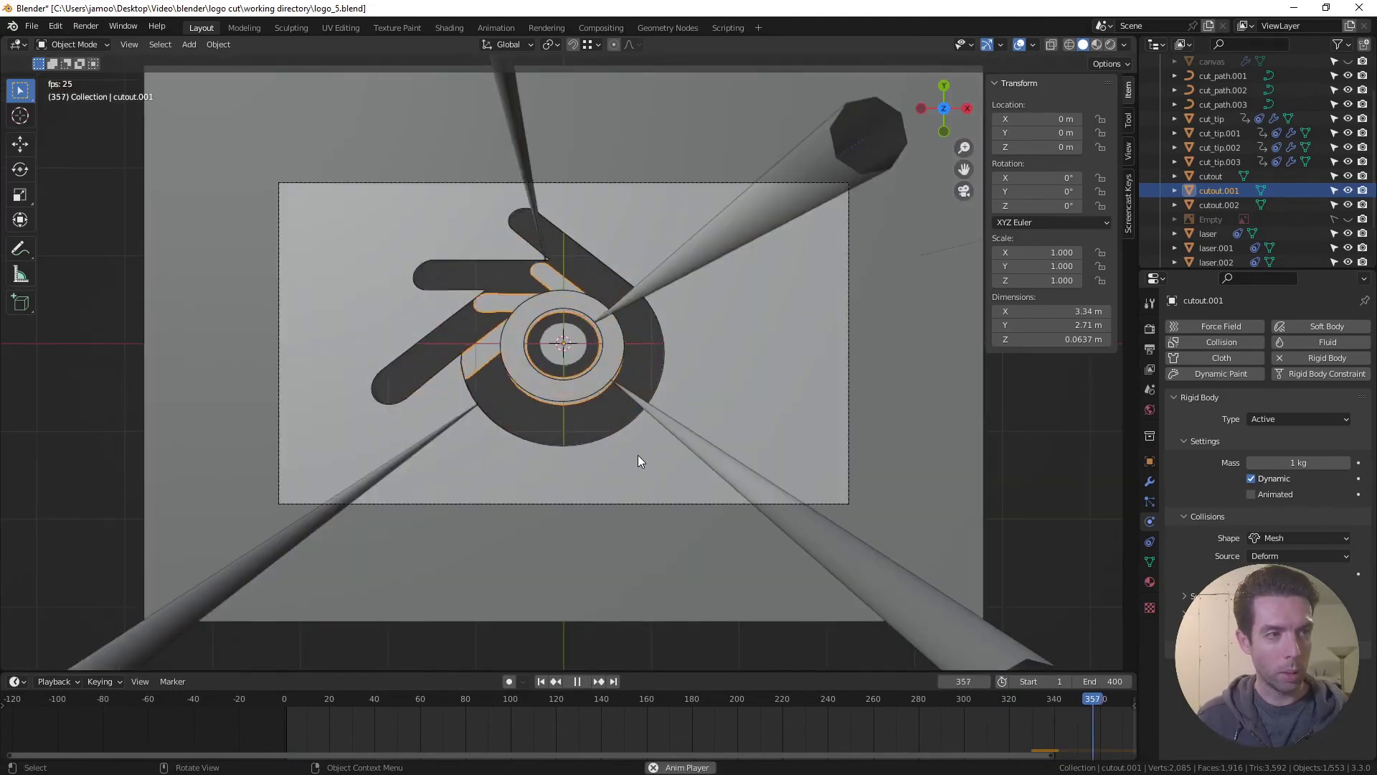
key(space)
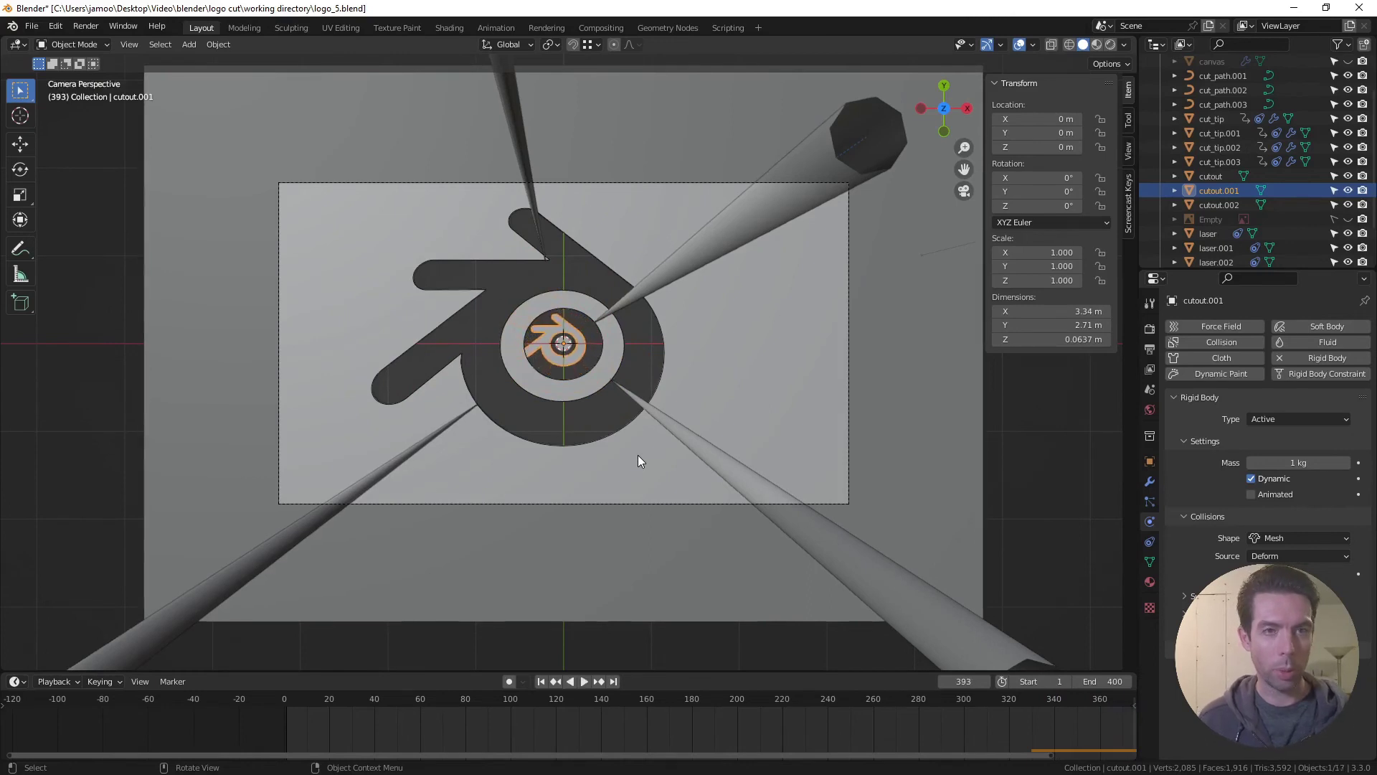
Return to the first frame, add a cube mesh at the origin, and hide the camera in a top view
key(shift+Left)
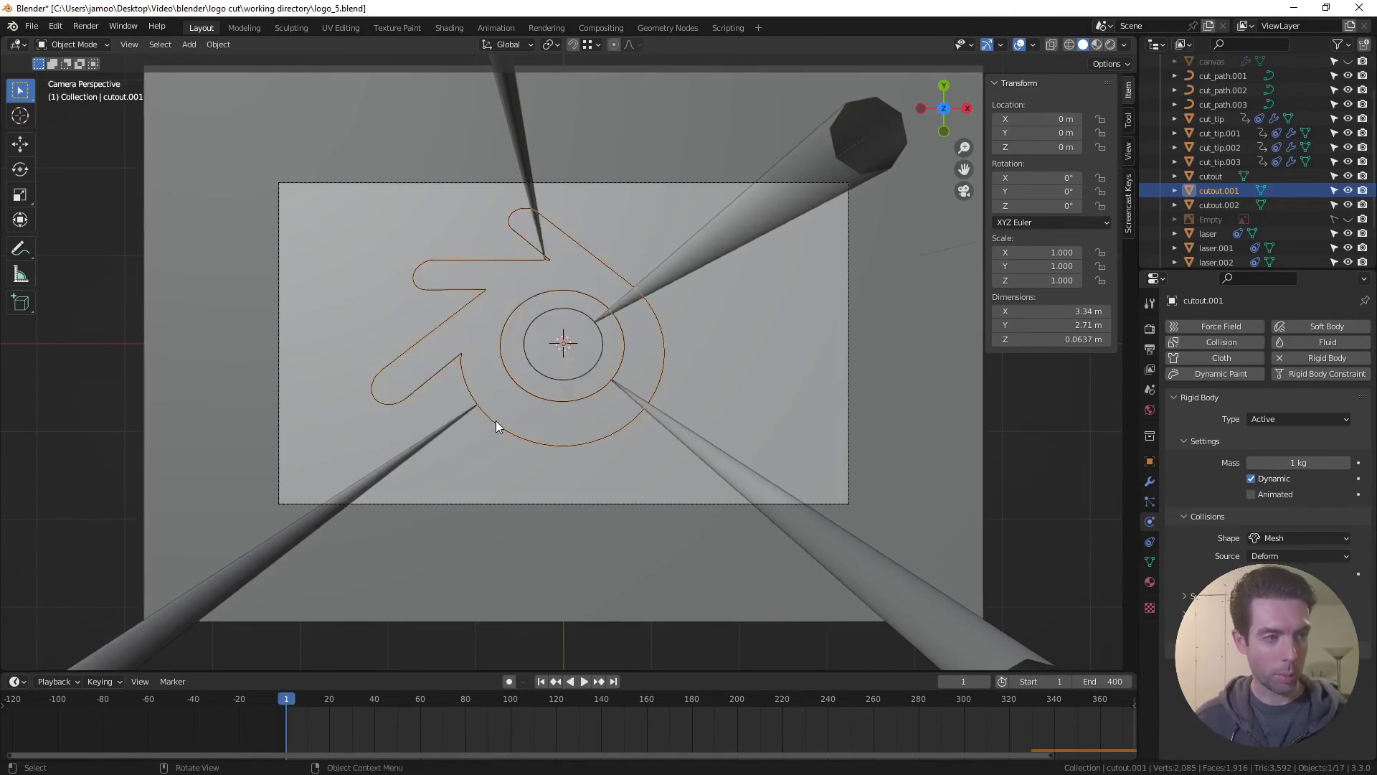
key(shift+a)
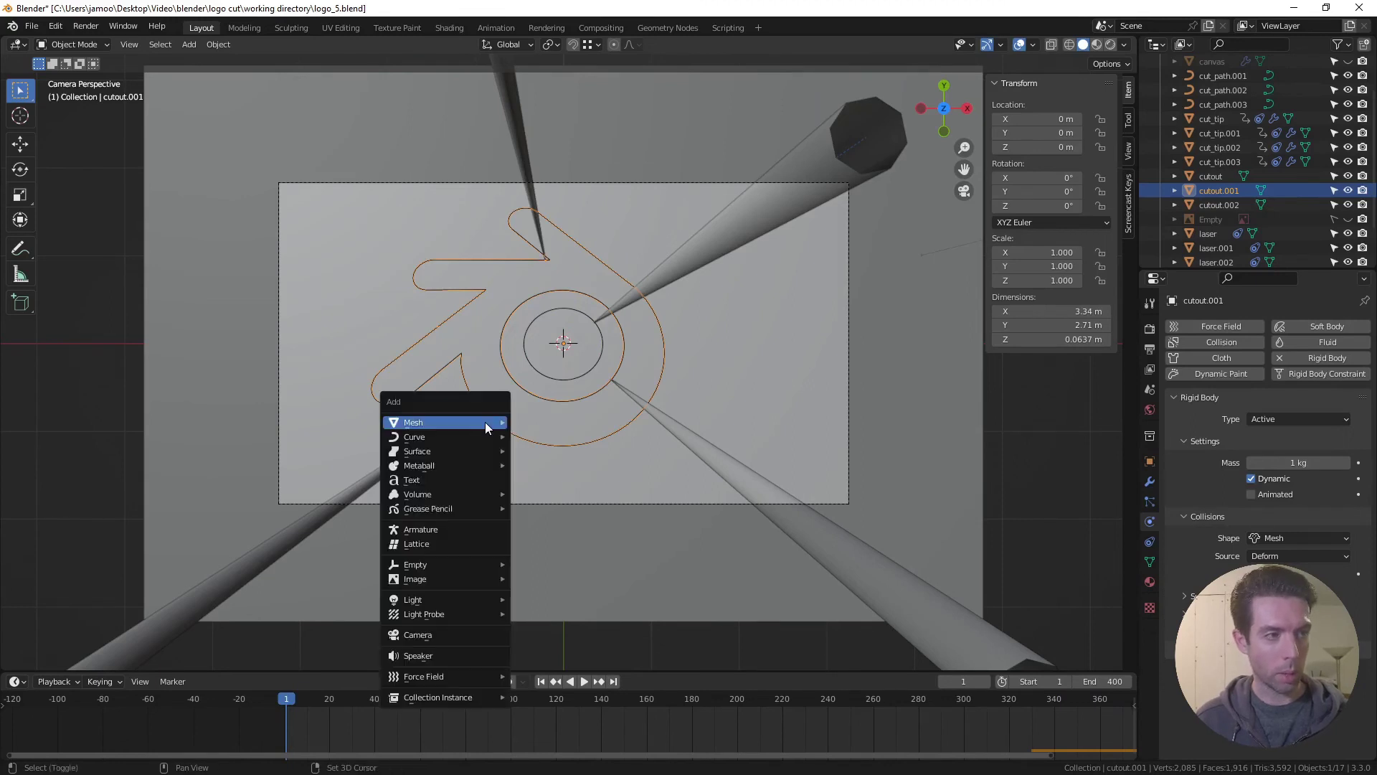
mouse_move(484, 422)
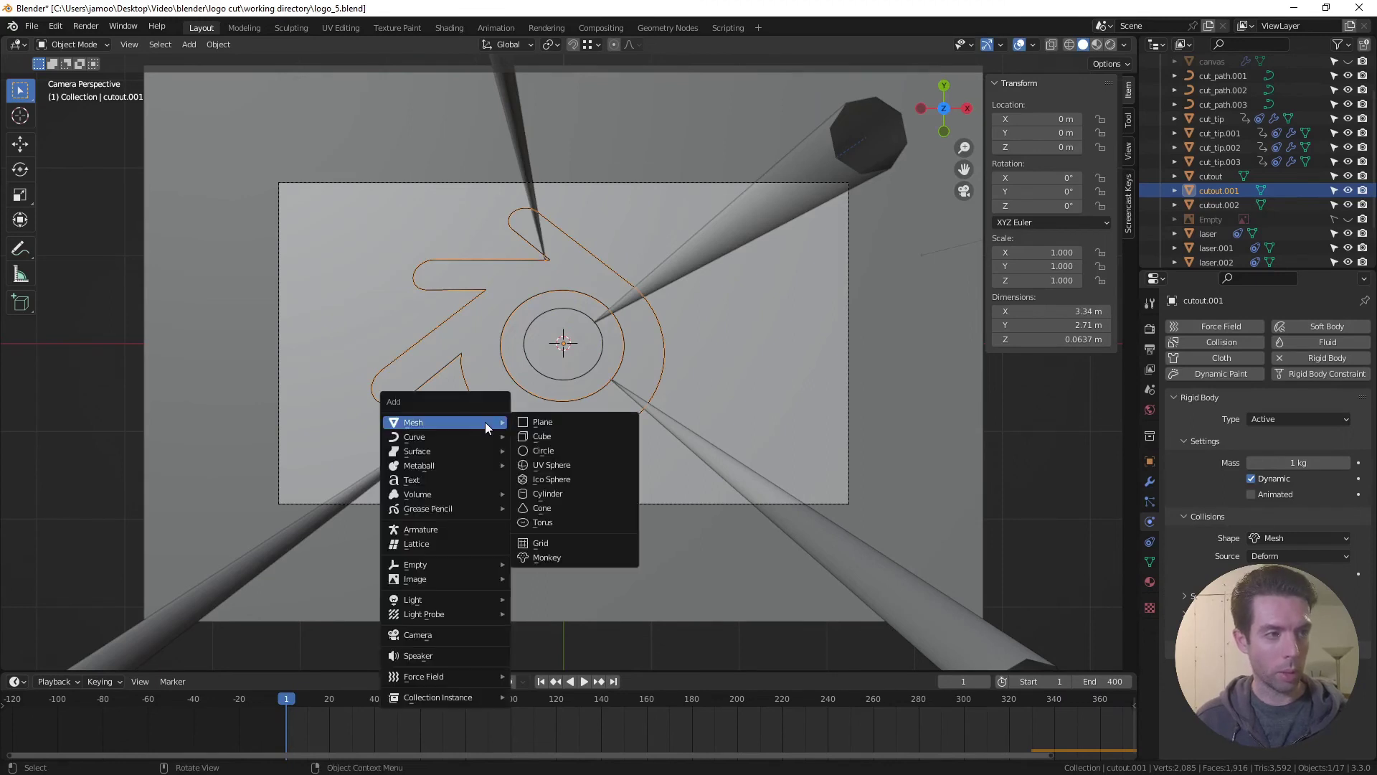
click(537, 441)
key(KP_7)
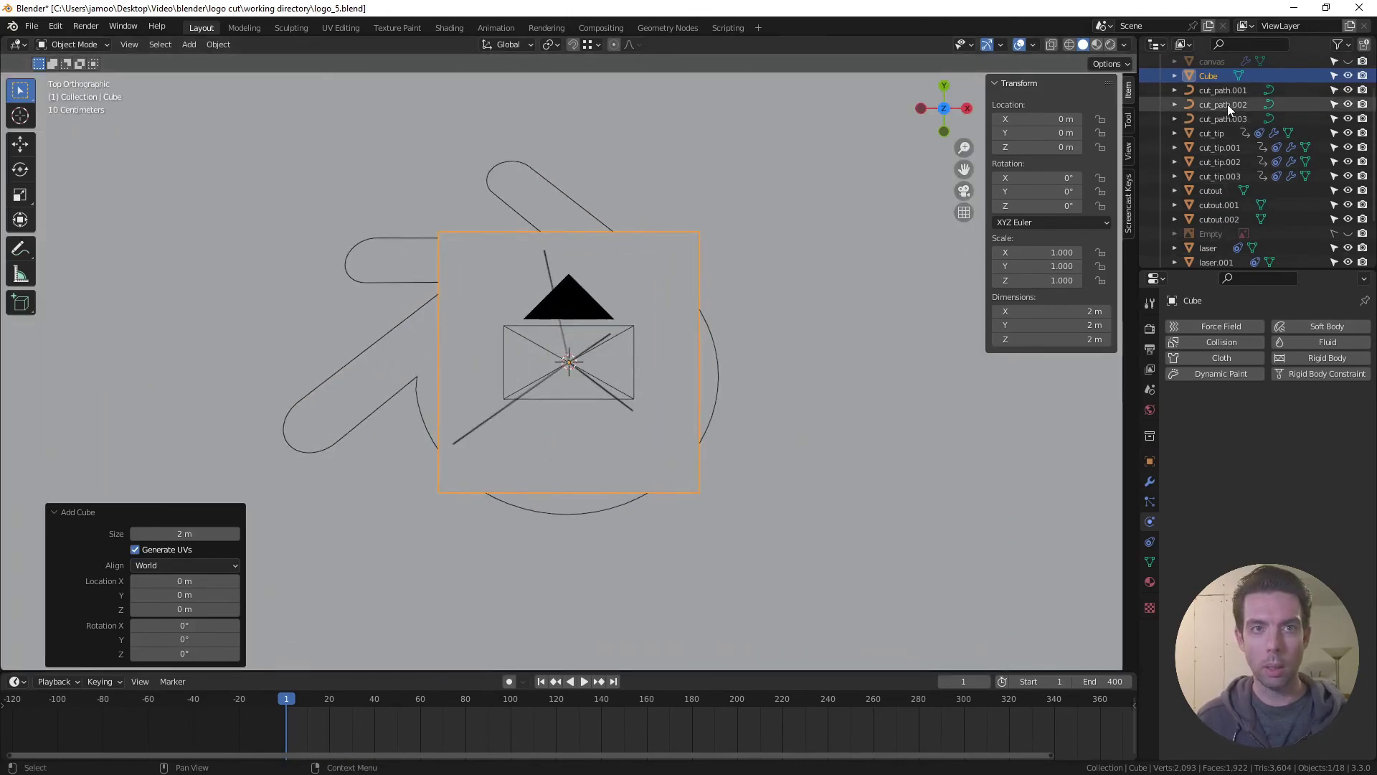
scroll(1233, 95, up, 3)
drag(1348, 104, 1348, 90)
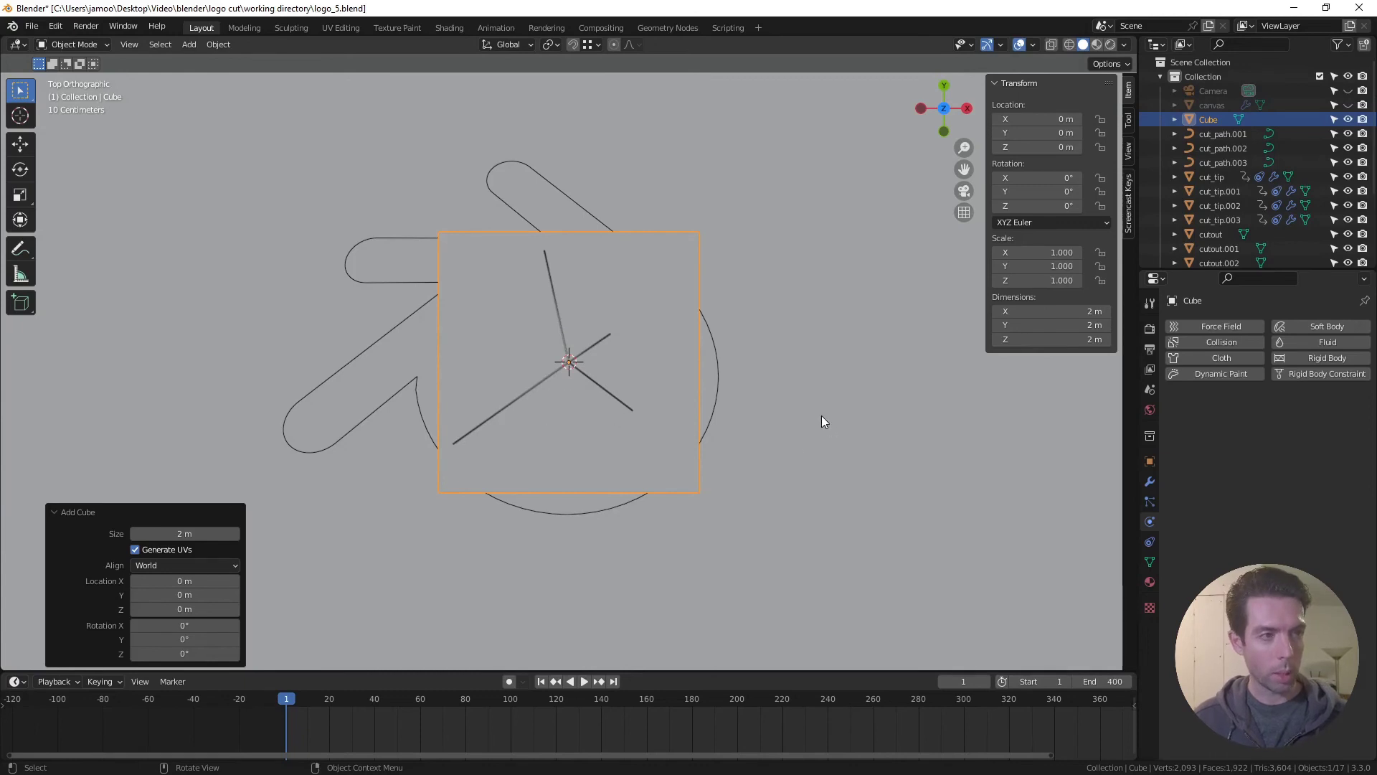
Scale the cube to about 0.058 and move it onto the logo's lower-left outline, at about X -1.016 m, Y -0.729 m
key(s)
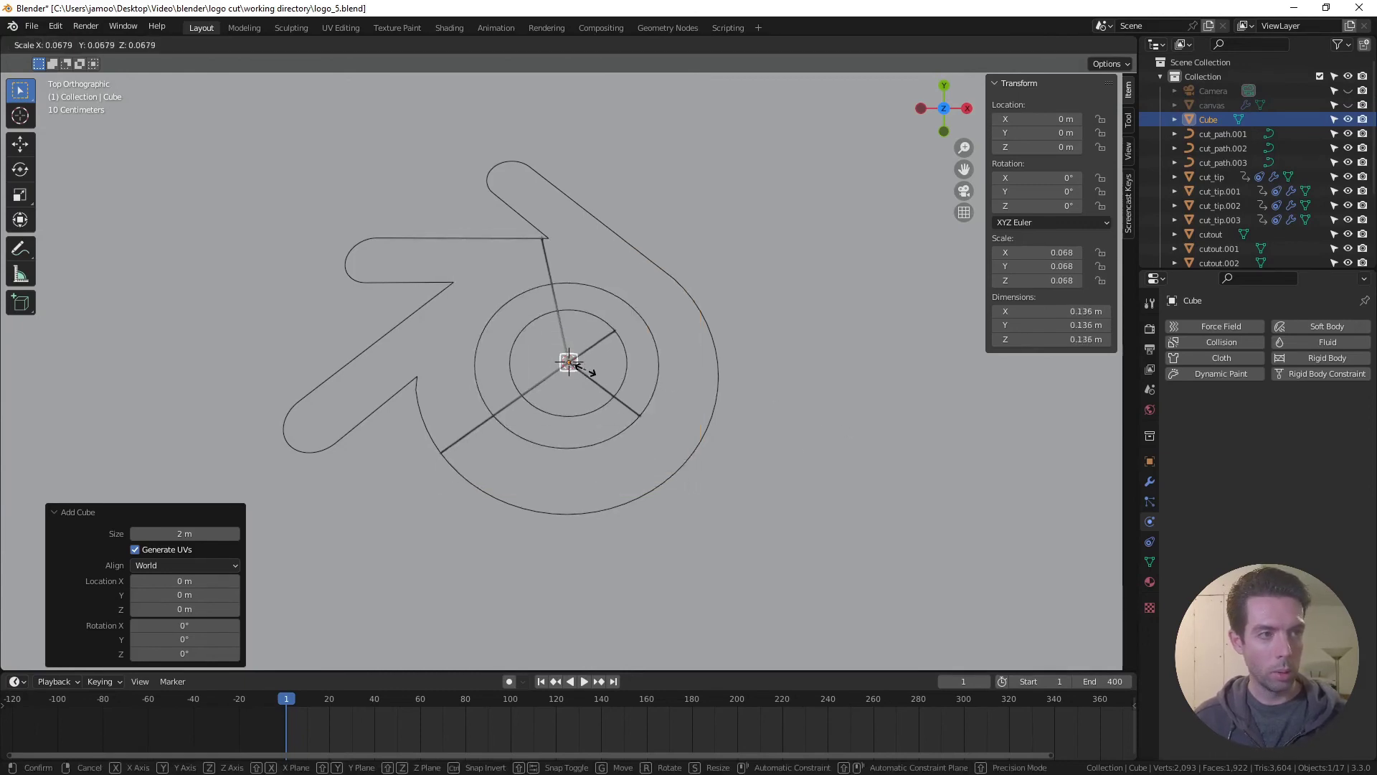
click(578, 366)
scroll(535, 382, up, 3)
shift+middle_drag(536, 386, 611, 288)
scroll(611, 288, down, 1)
key(g)
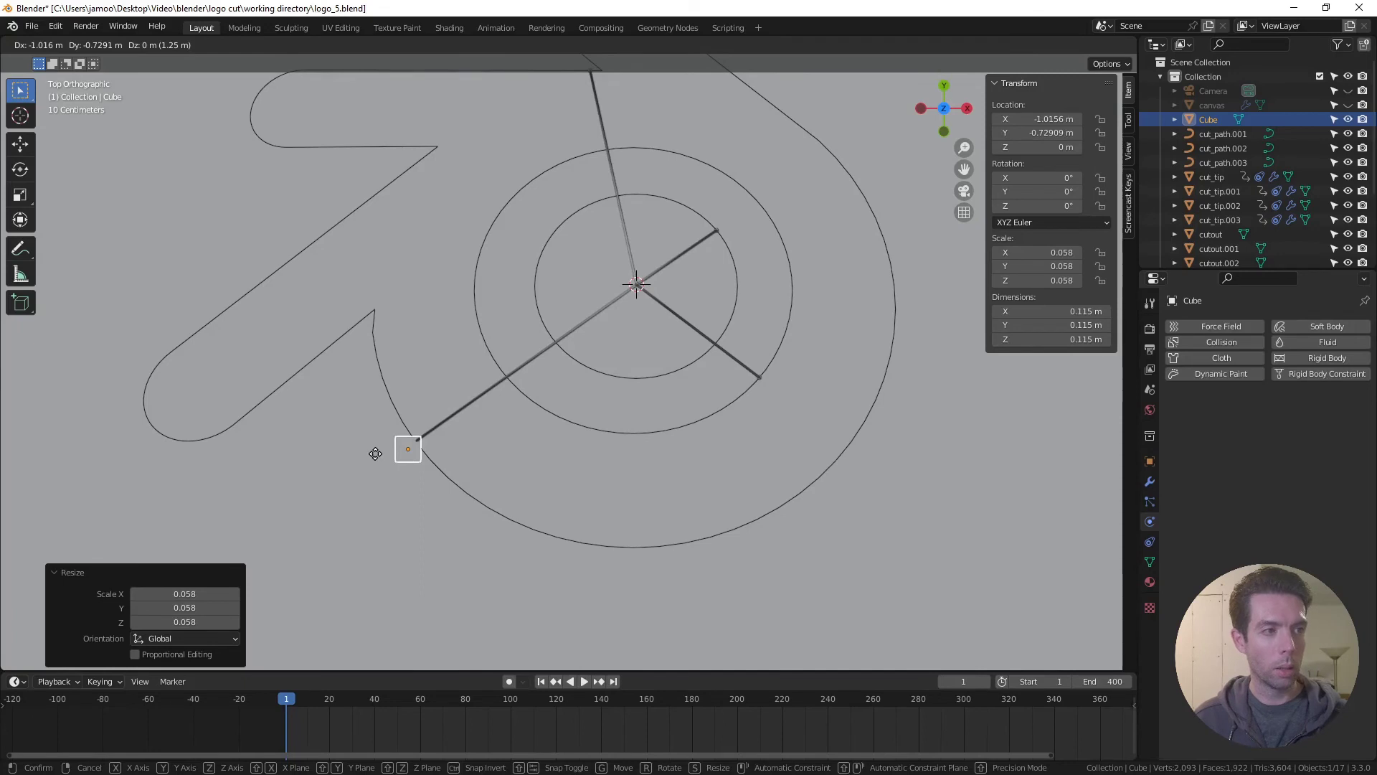
click(376, 454)
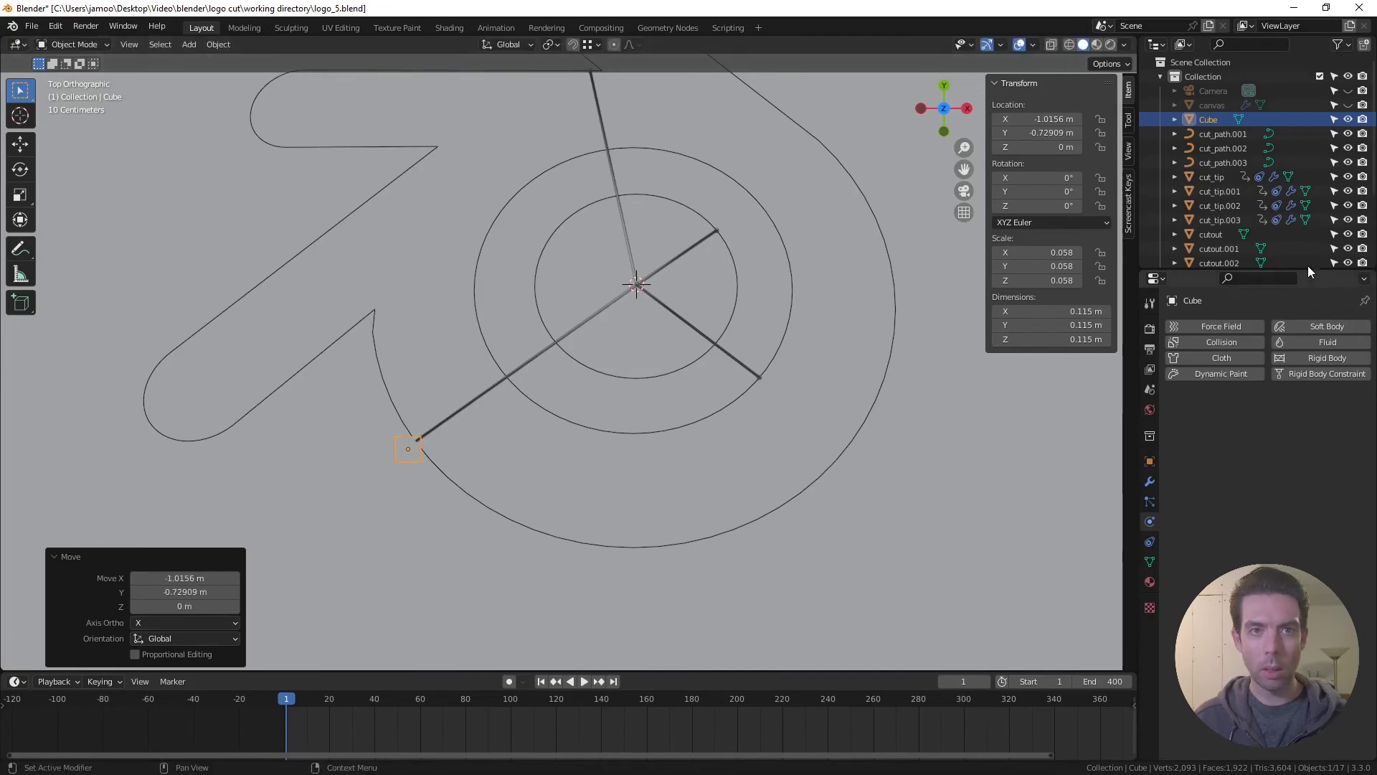
Rename the cube as obstruction
double_click(1209, 119)
text(obstruction)
key(Return)
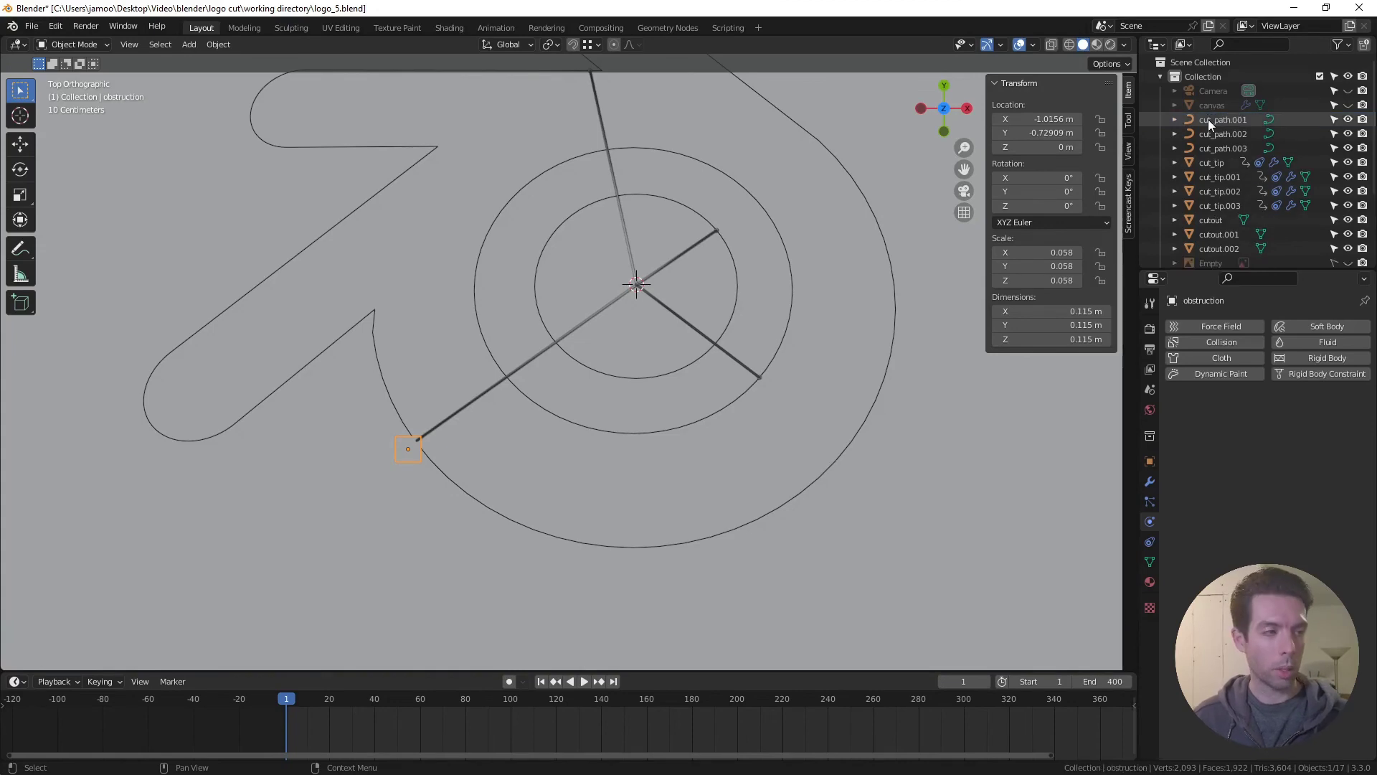
In front view, lower the obstruction cube along Z to about -0.126 m, just beneath the canvas slab
key(KP_1)
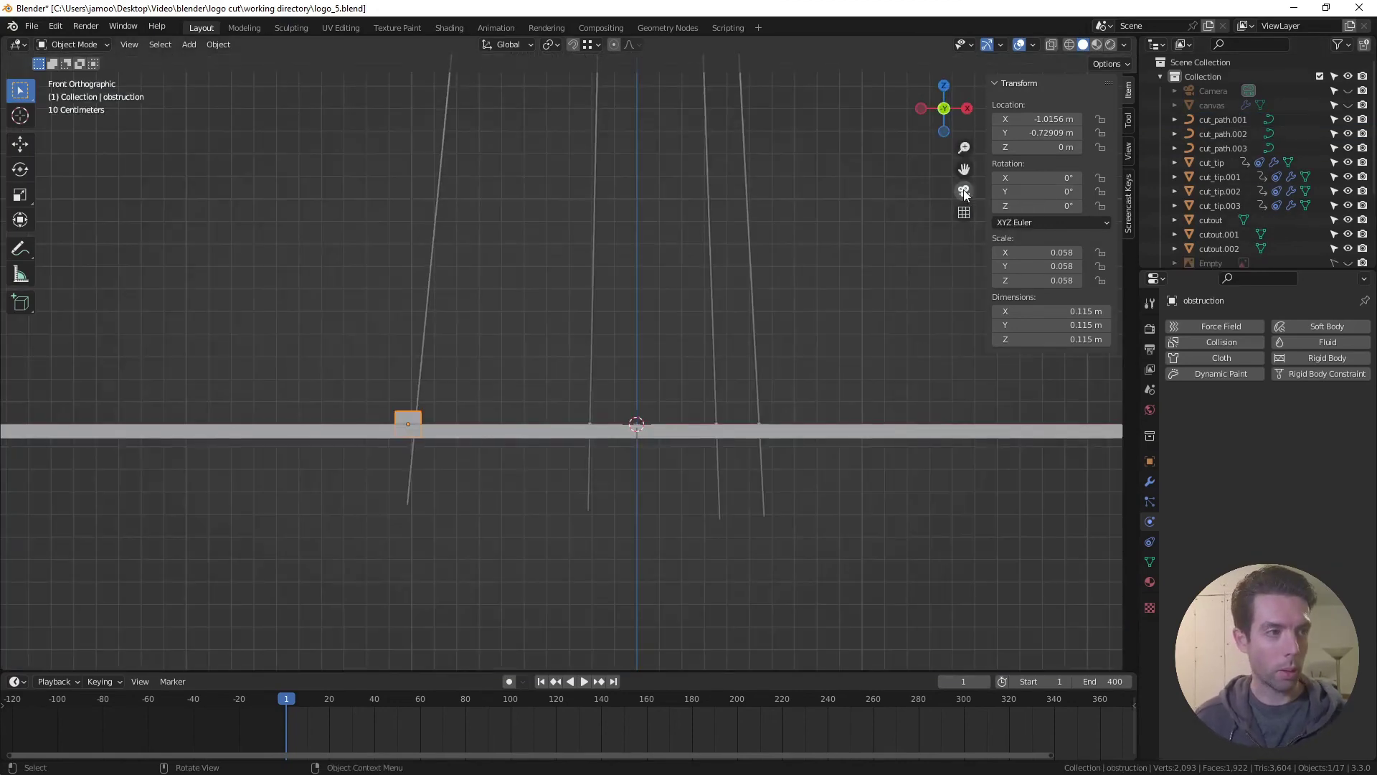
scroll(399, 435, up, 2)
shift+middle_drag(398, 435, 495, 394)
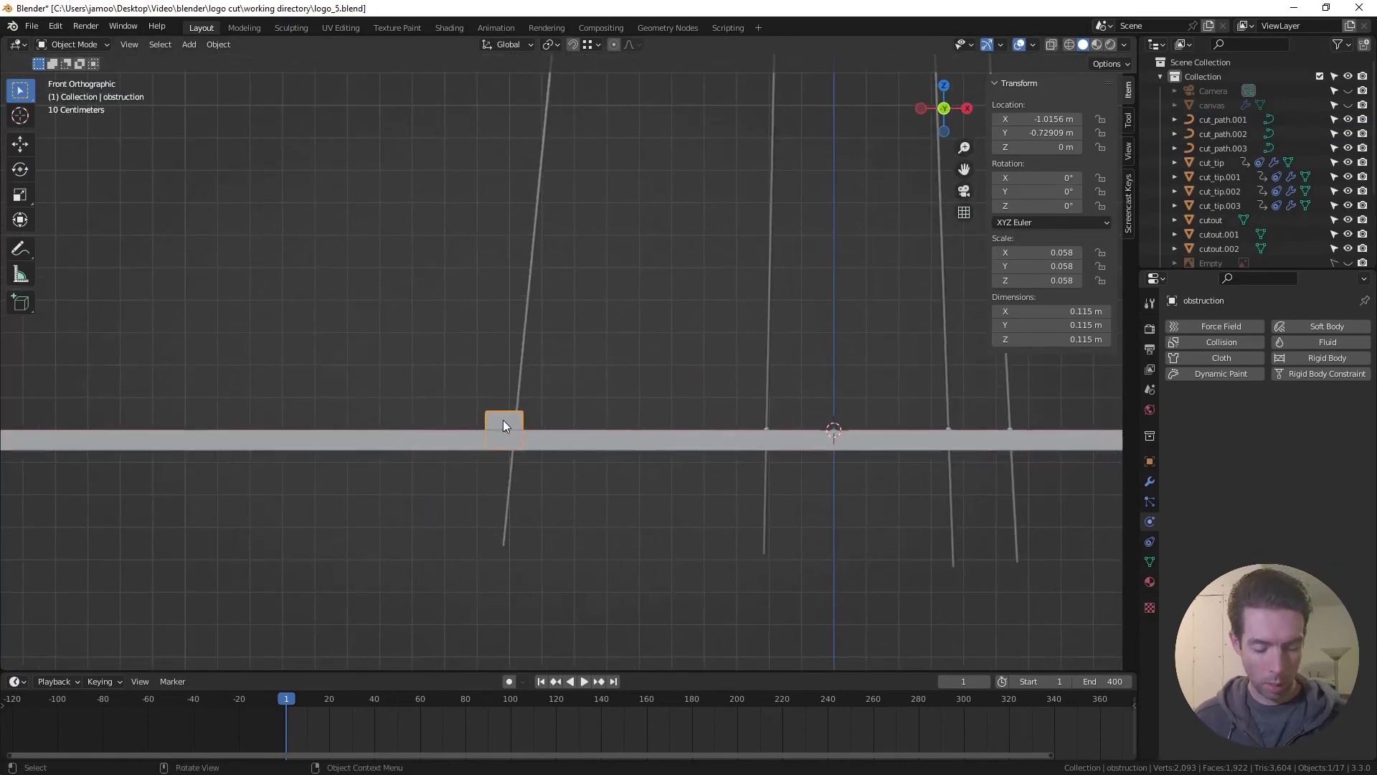
key(g)
key(z)
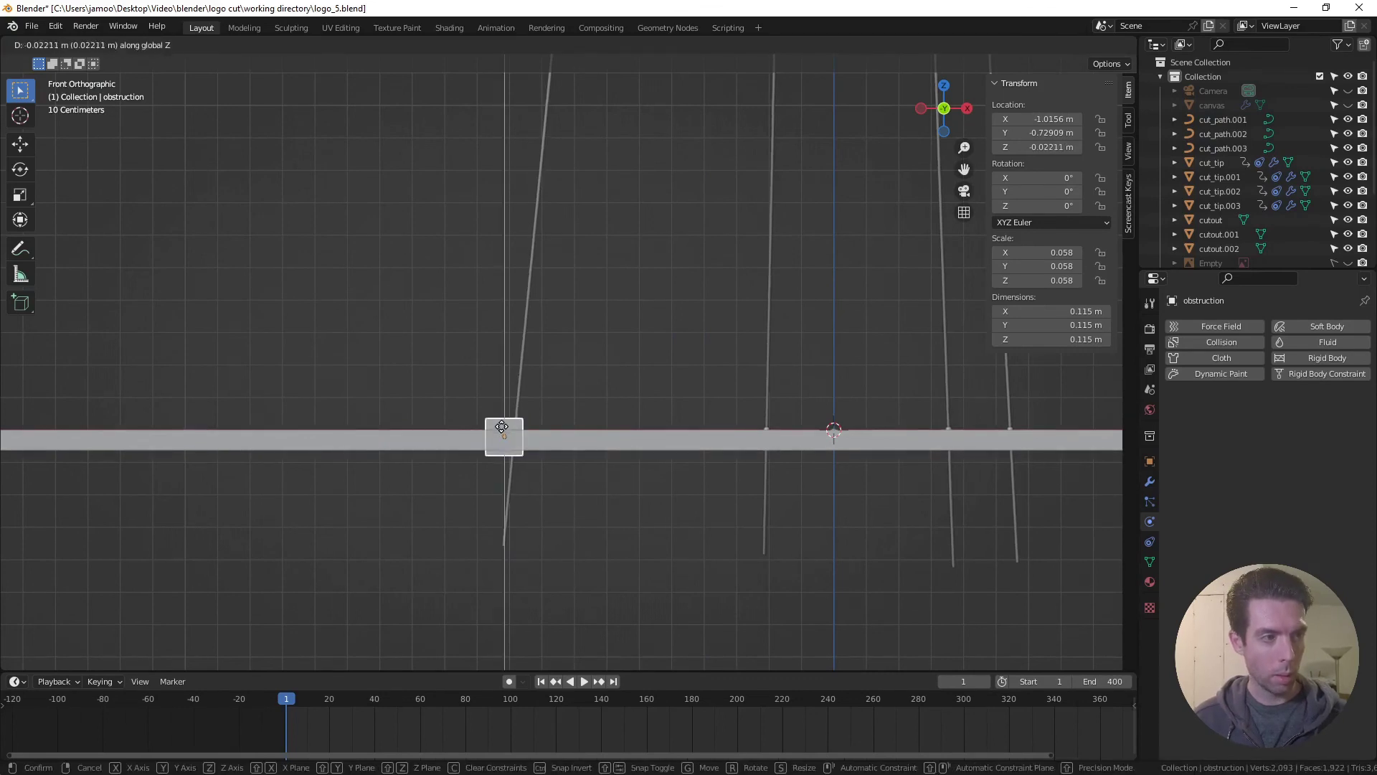
click(499, 467)
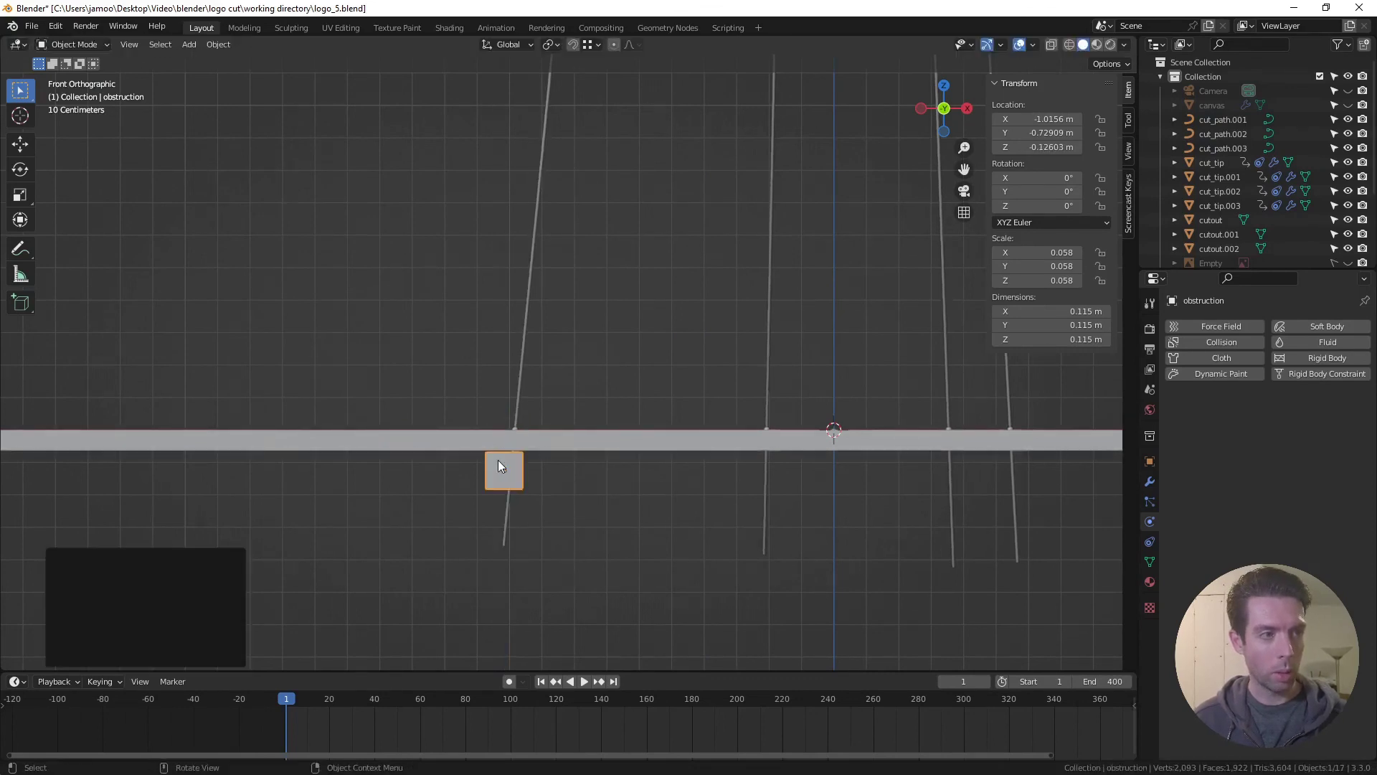
Duplicate the obstruction in top view onto the inner circle's upper-right edge, at about X 0.388 m, Y 0.276 m
key(KP_7)
scroll(584, 420, down, 3)
shift+middle_drag(708, 378, 624, 373)
scroll(565, 429, up, 2)
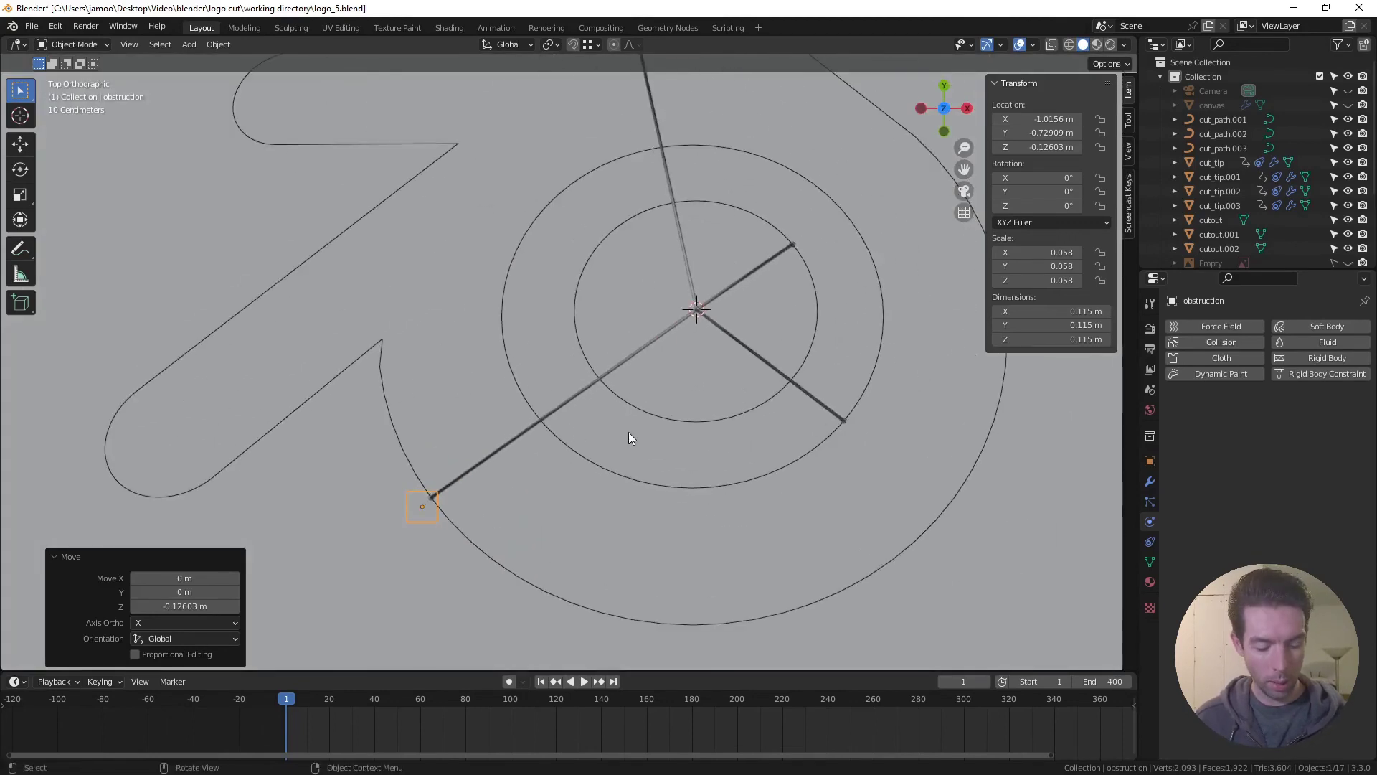
key(shift+d)
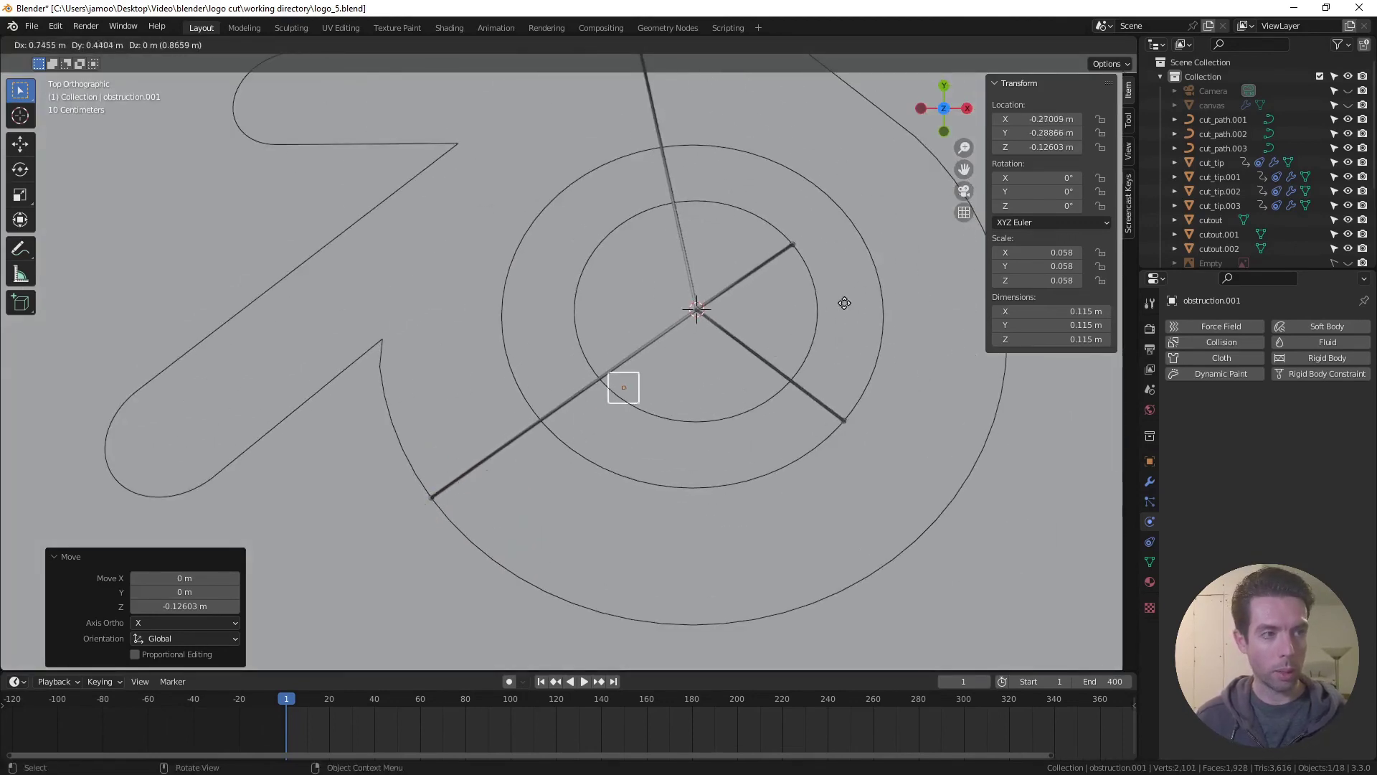
click(1008, 159)
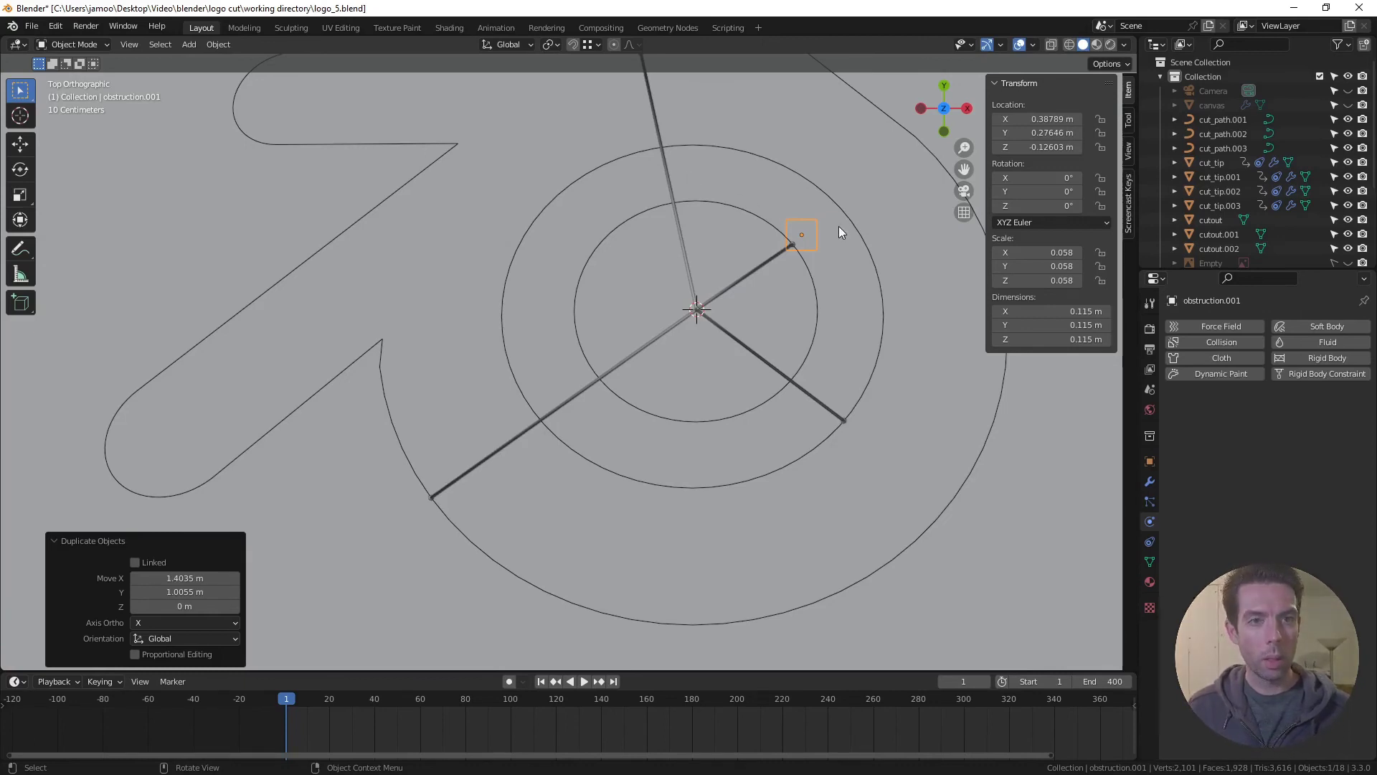
Add a rigid body to the original obstruction cube and set its type to Passive
scroll(1241, 215, down, 5)
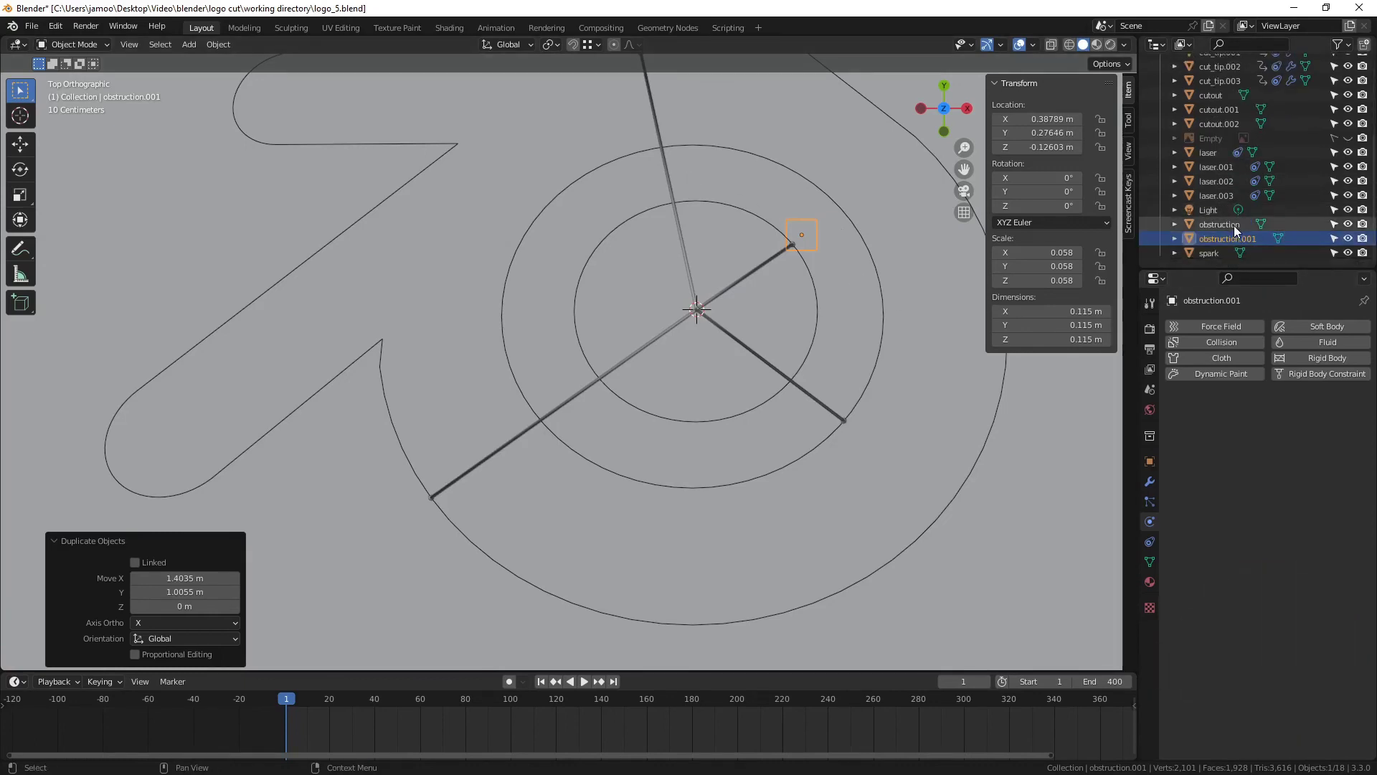
click(1237, 225)
click(1303, 359)
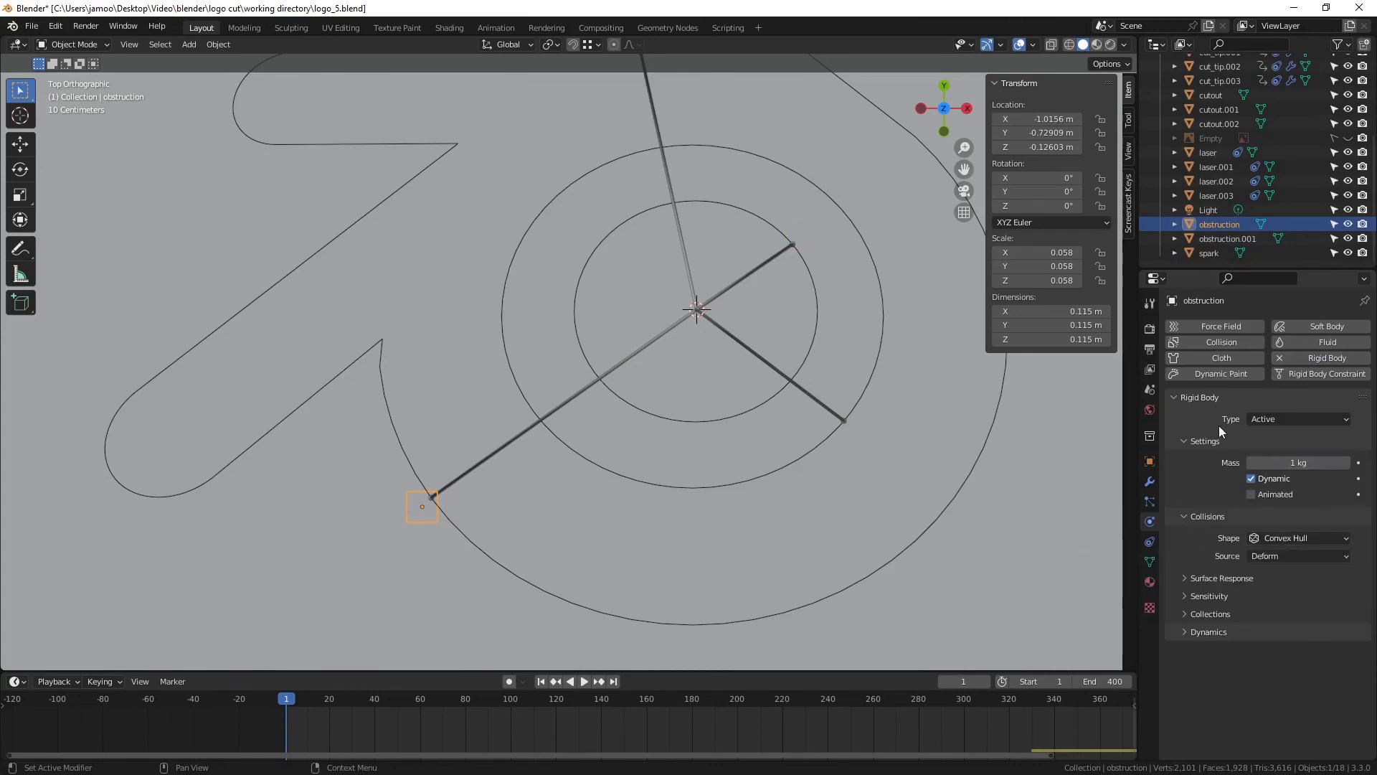
click(1296, 420)
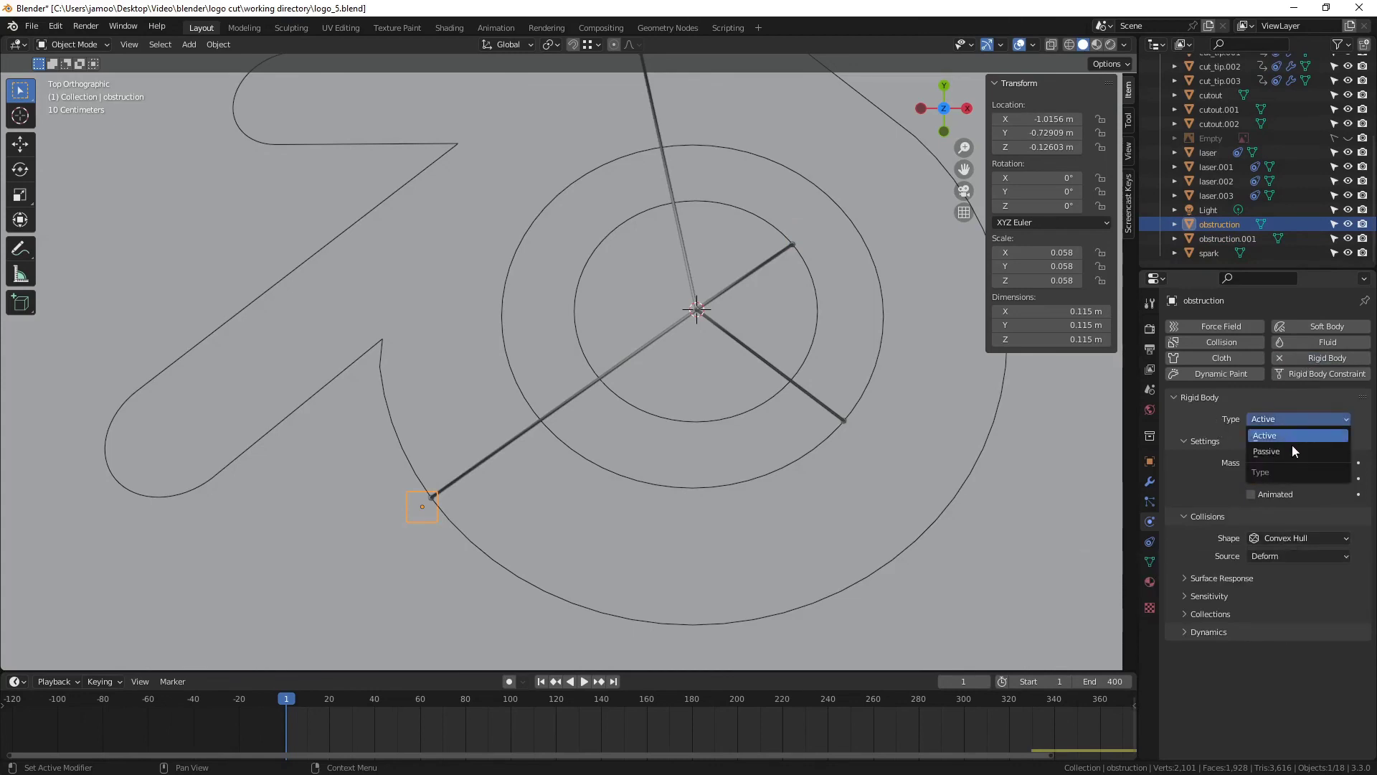
click(1292, 446)
Add a rigid body to obstruction.001 and set its type to Passive
click(1224, 239)
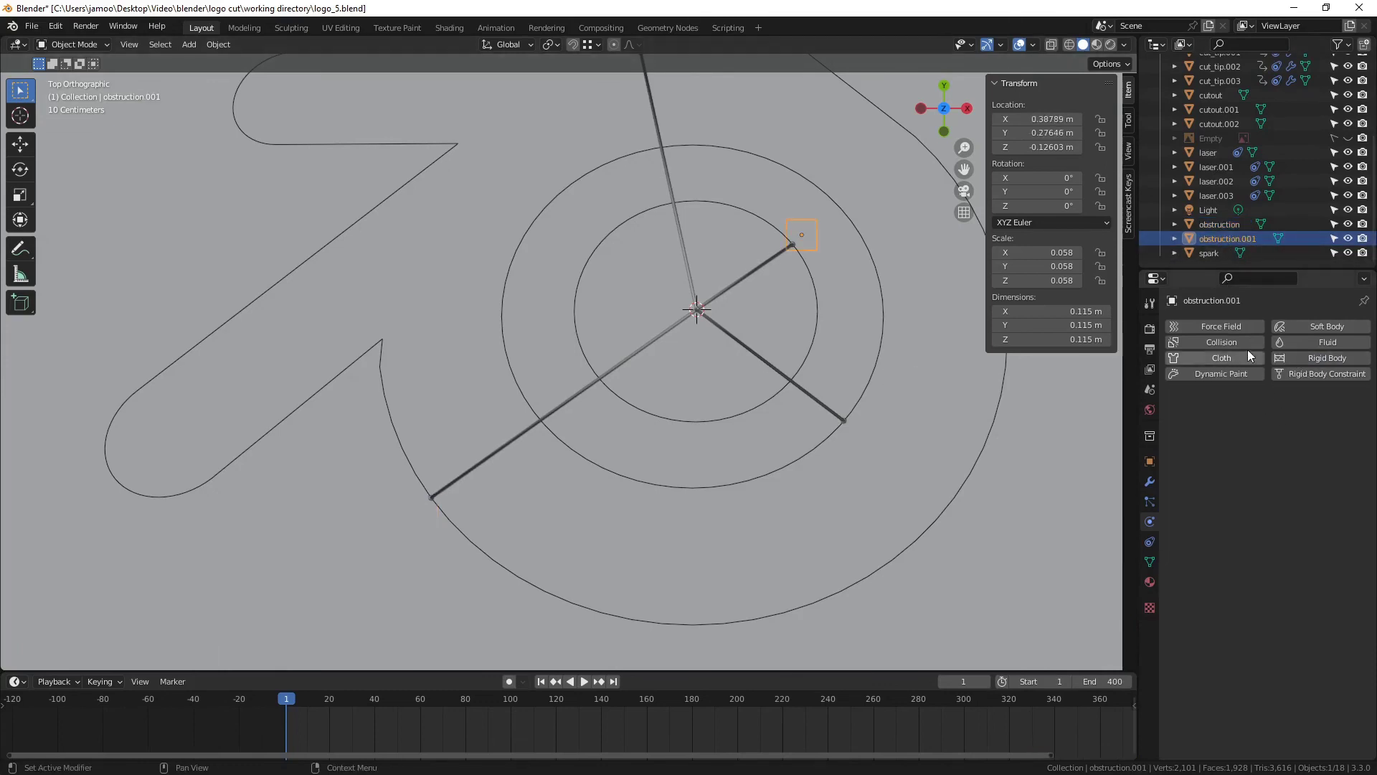
click(1220, 226)
click(1217, 238)
click(1299, 358)
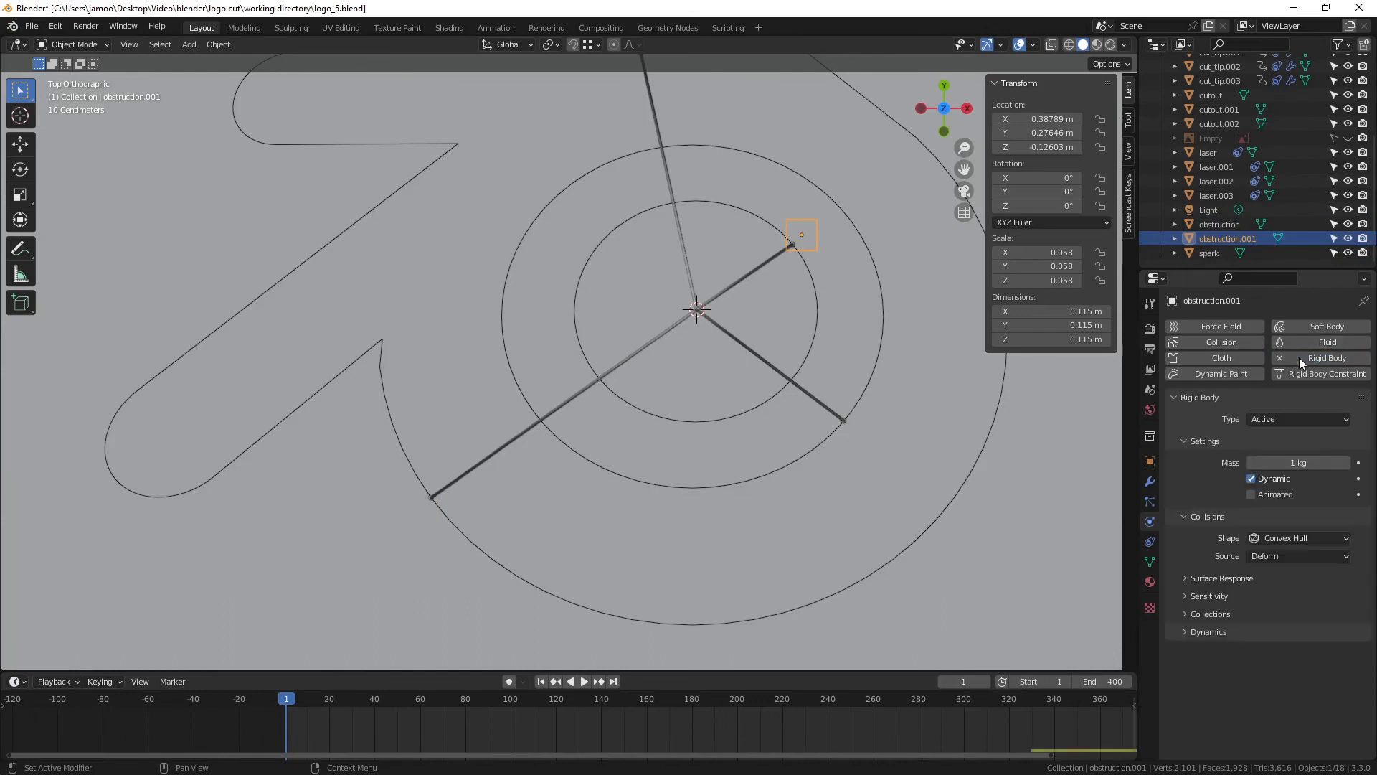
click(1282, 419)
click(1278, 451)
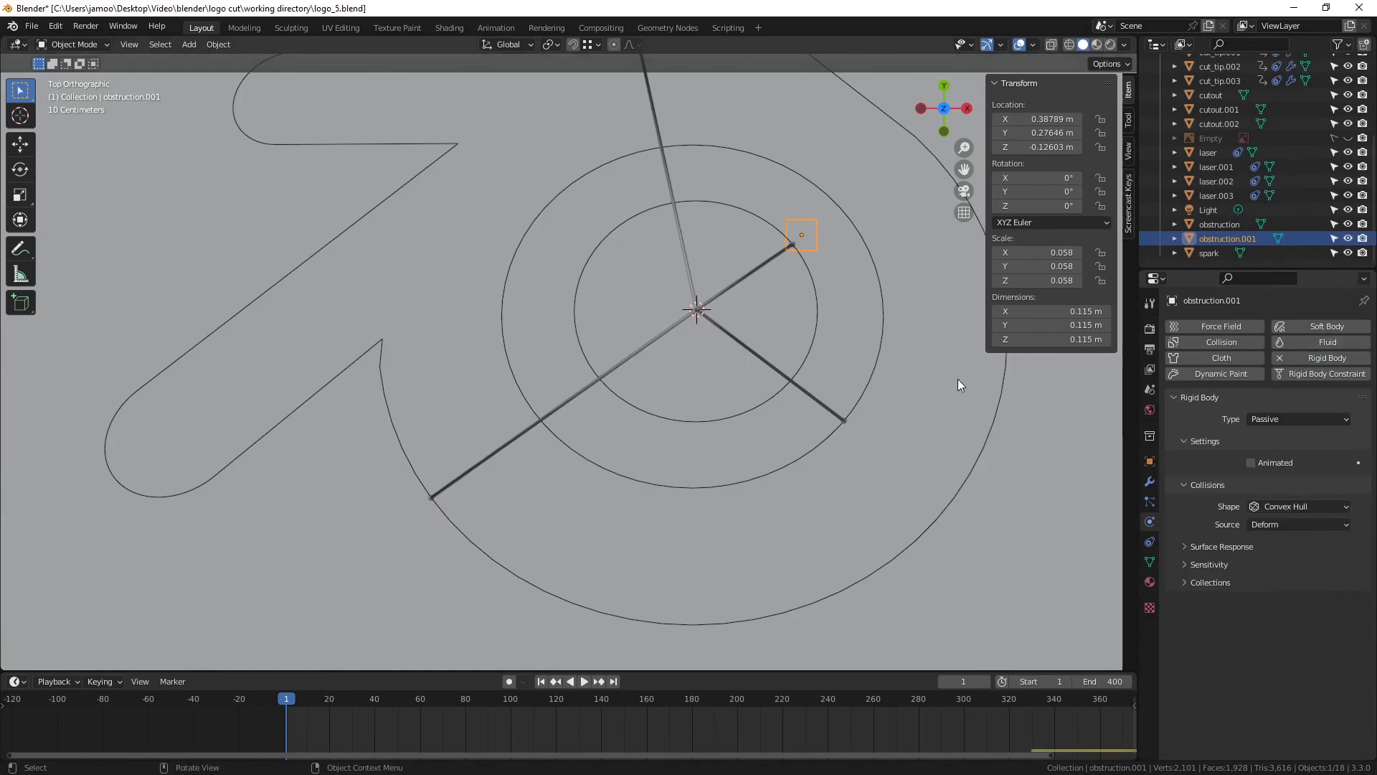
Play the simulation through the drop, then step back to frame 329 in a low side view of the canvas
key(space)
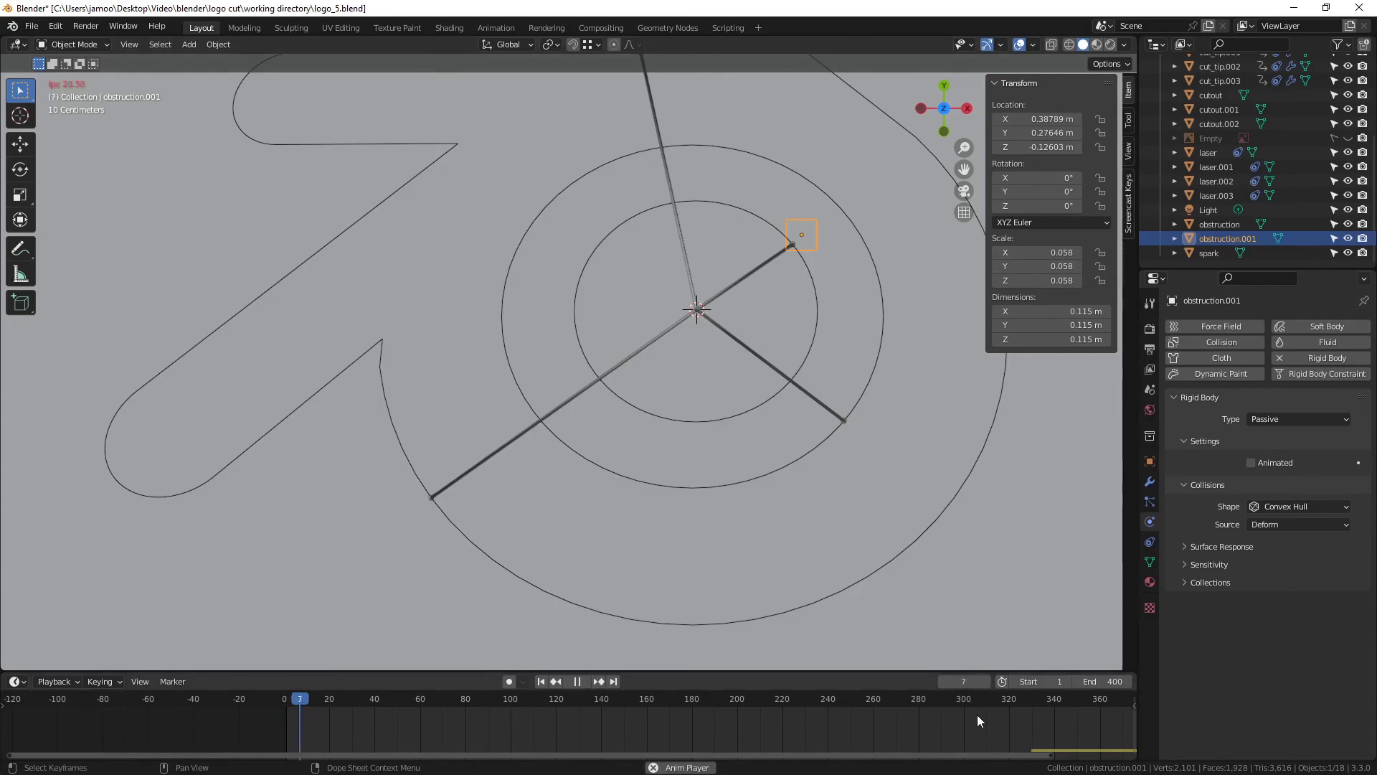
click(994, 701)
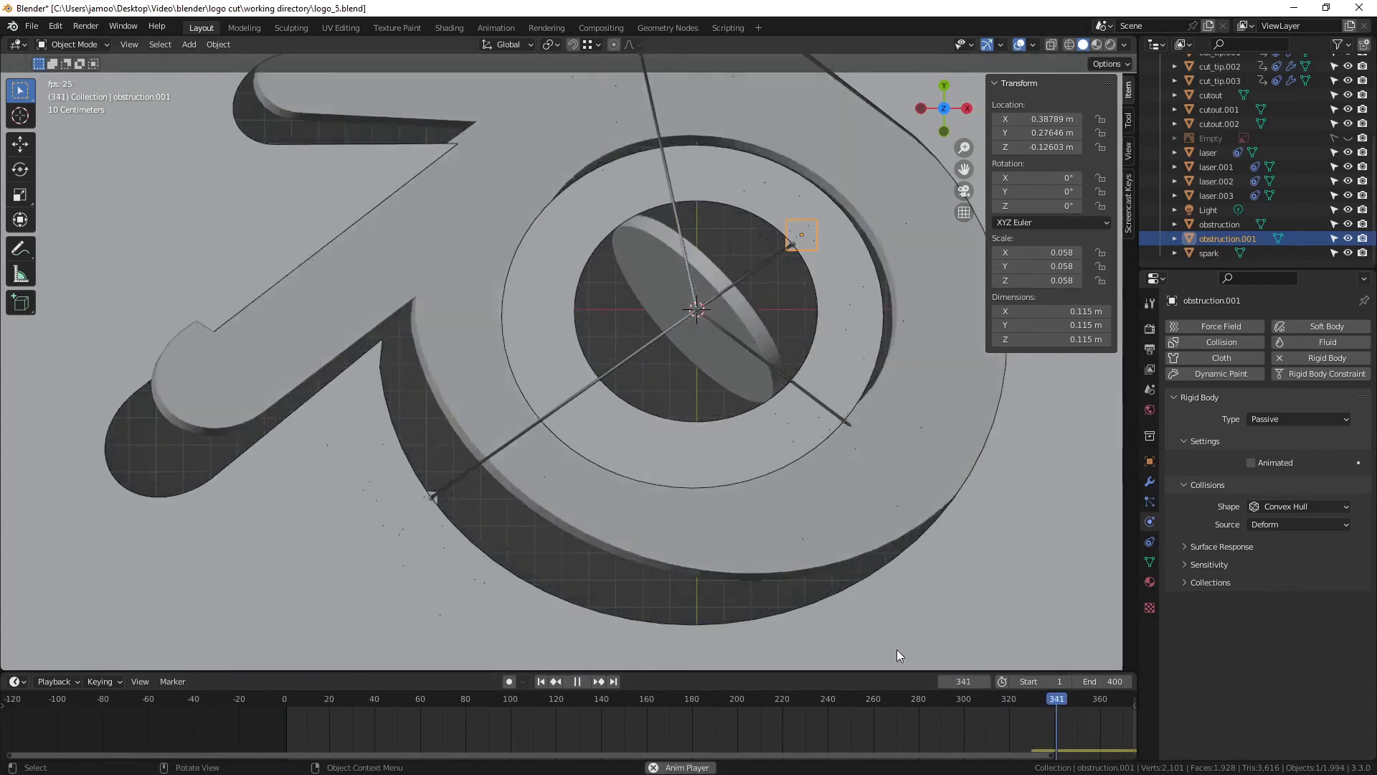
key(space)
middle_drag(723, 531, 742, 428)
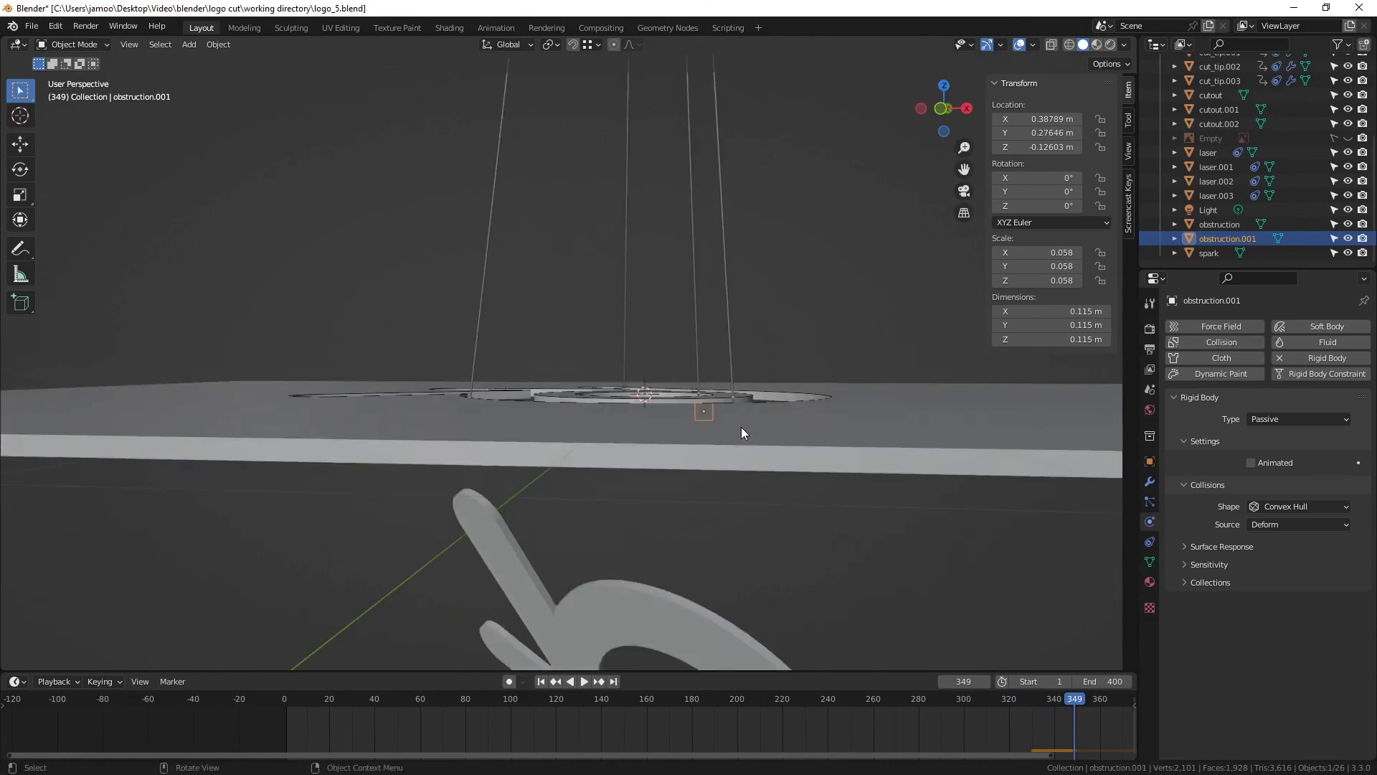
key(Left)
key(Left)
key(Left)
key(Left)
key(Left)
key(Left)
key(Left)
key(Left)
key(Left)
key(Left)
key(Left)
key(Left)
key(Left)
key(Left)
key(Left)
key(Left)
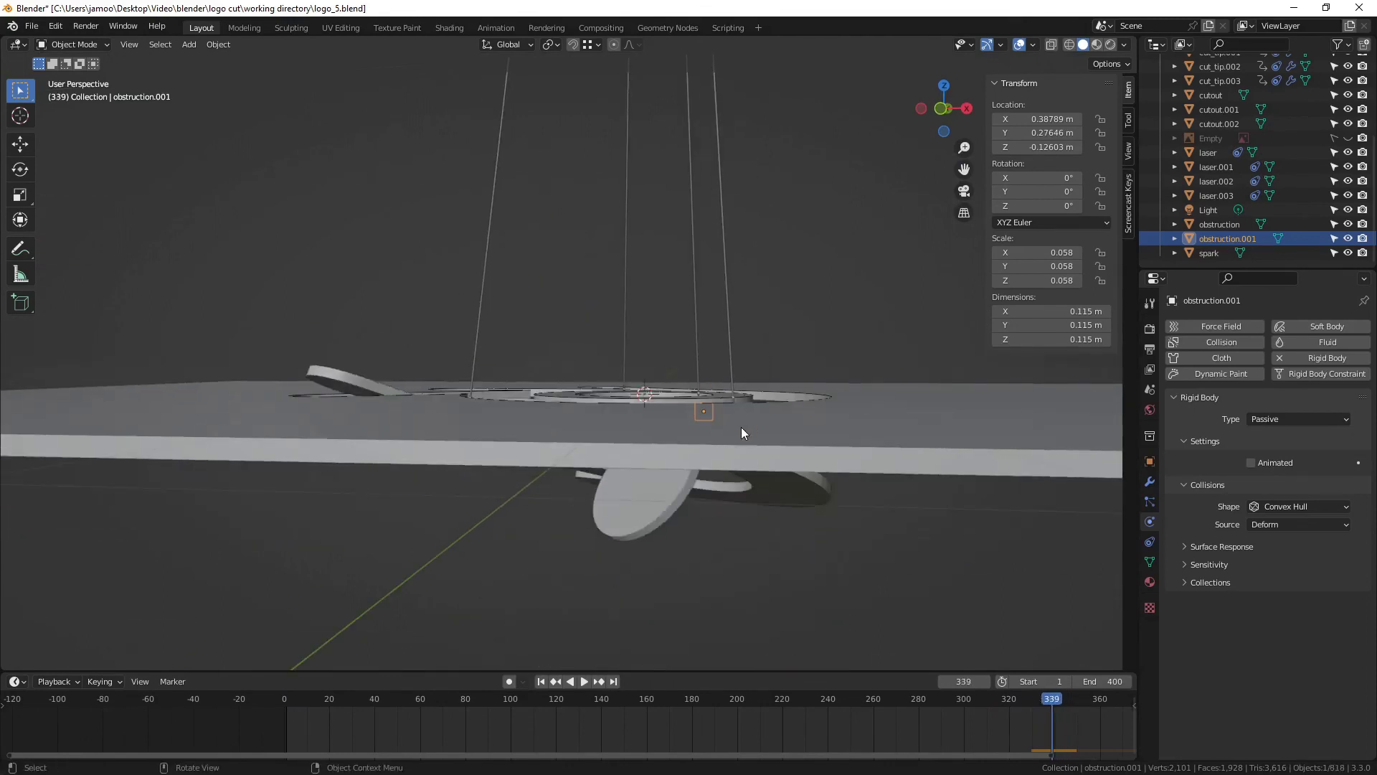
key(Left)
key(Left)
key(Left)
key(Left)
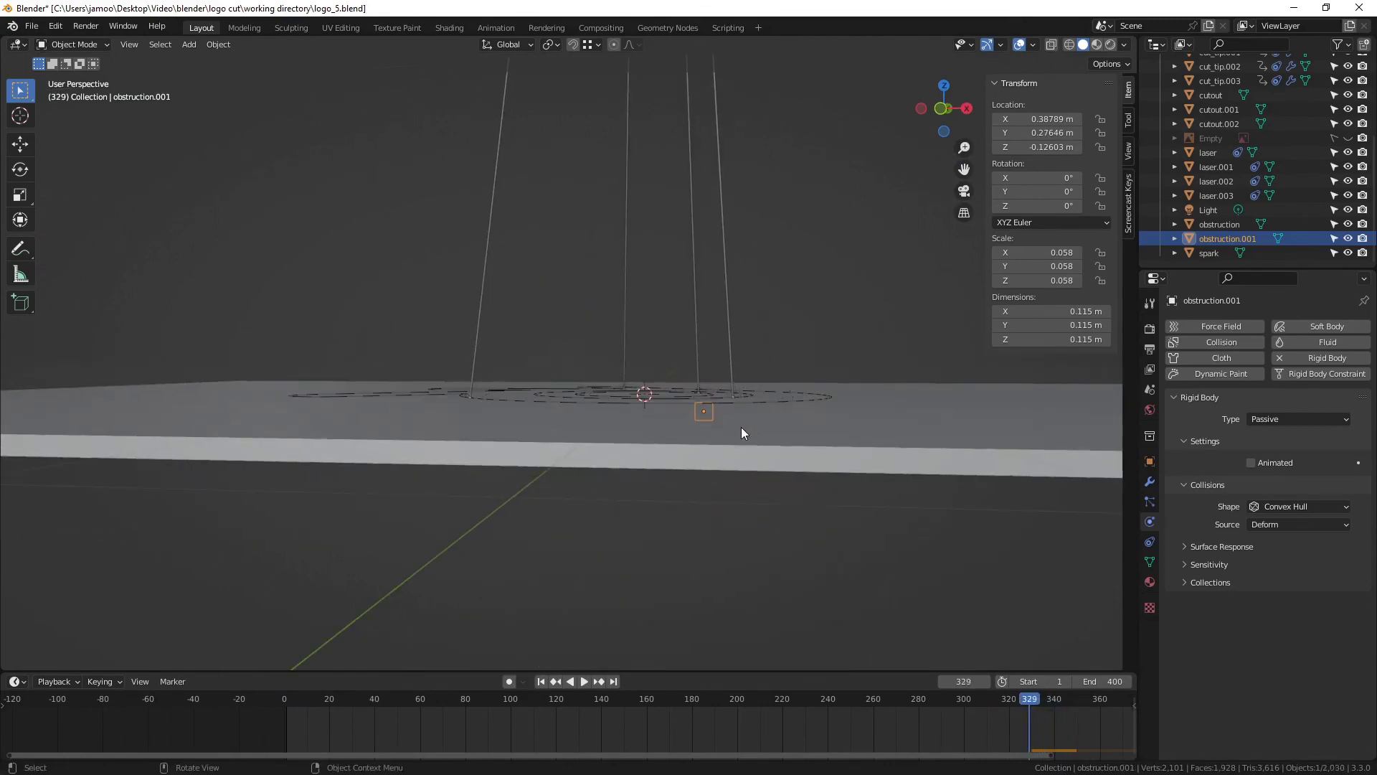
Step forward frame by frame to 345 to examine how the cutouts collide with the obstructions
key(Right)
key(Right)
key(Right)
key(Right)
key(Right)
key(Right)
key(Right)
key(Right)
key(Right)
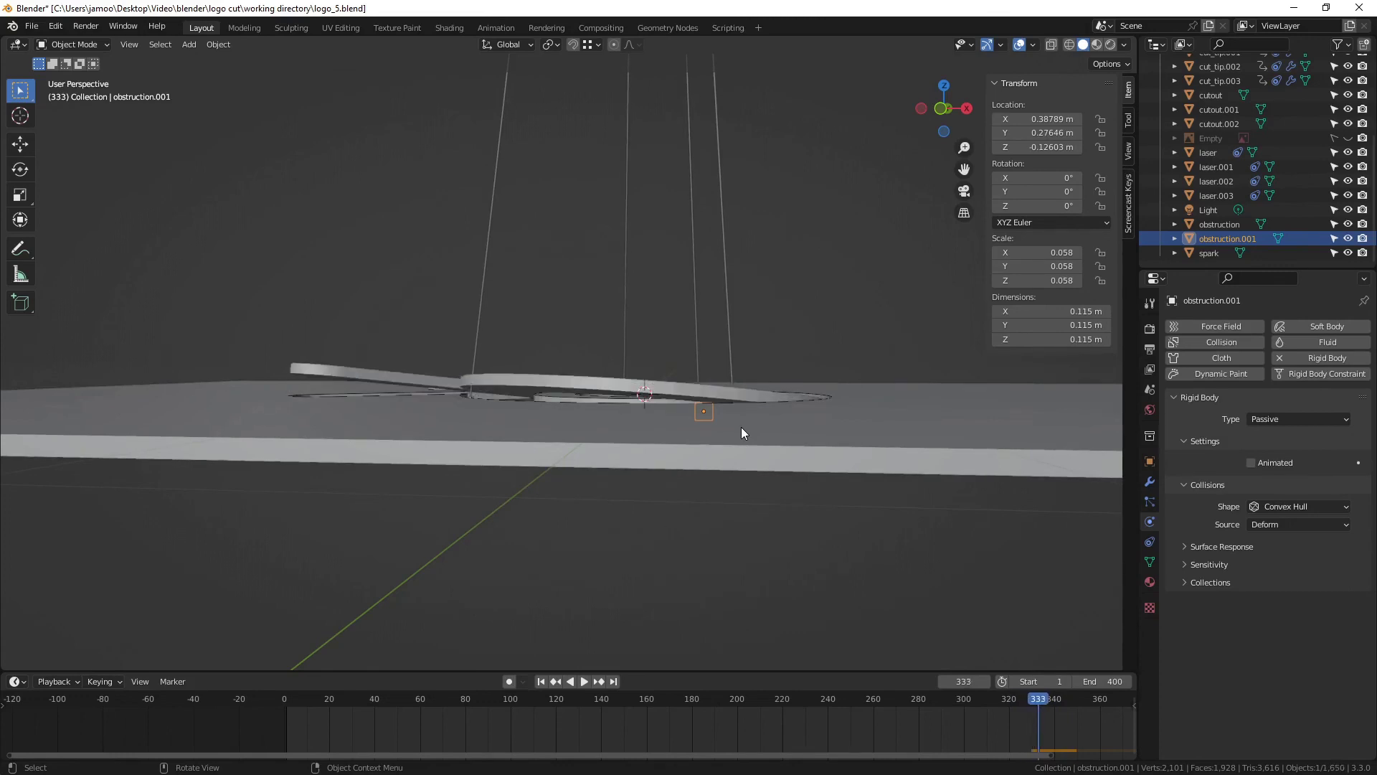
key(Right)
key(Right)
key(Right)
key(Right)
key(Right)
key(Right)
key(Right)
key(Right)
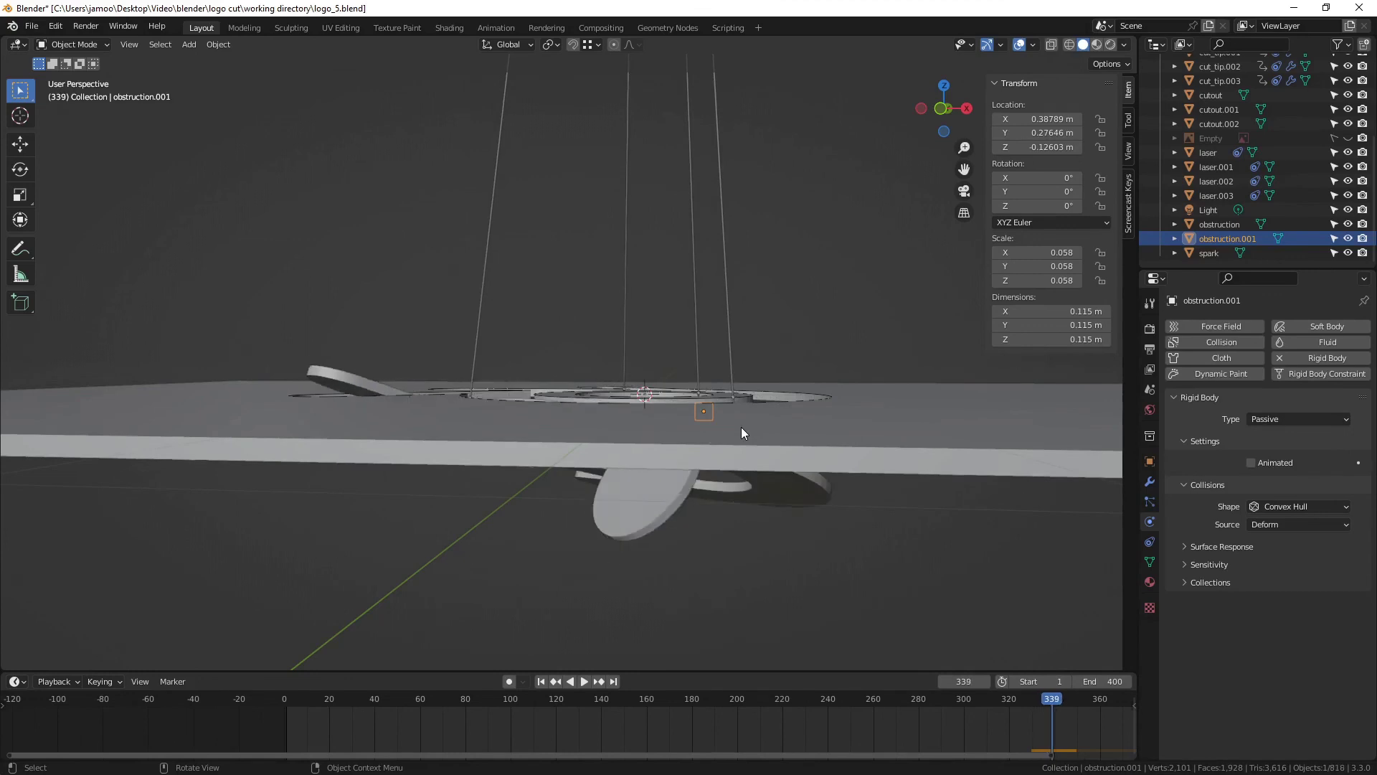
key(Right)
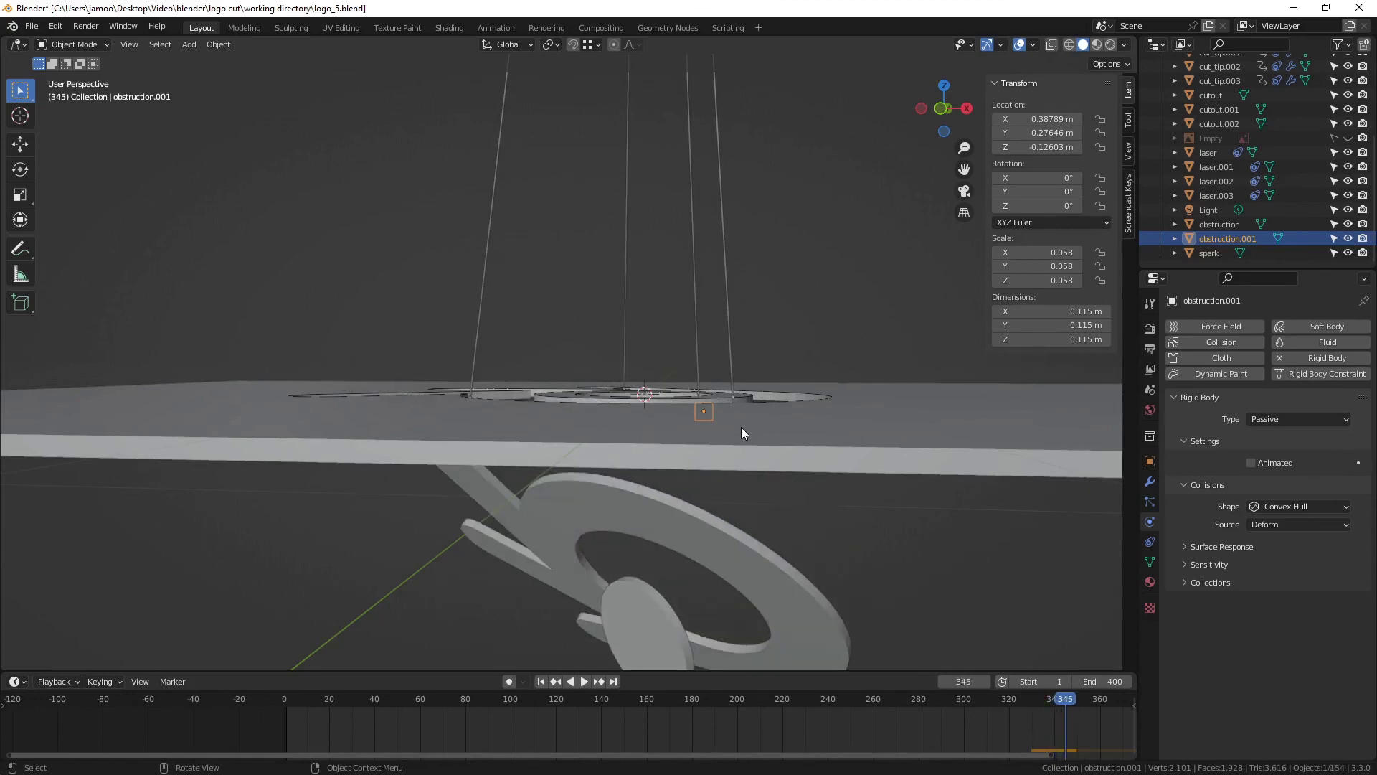
Set the rigid body collision margin of the large logo piece, cutout.001, to 0 m
click(581, 515)
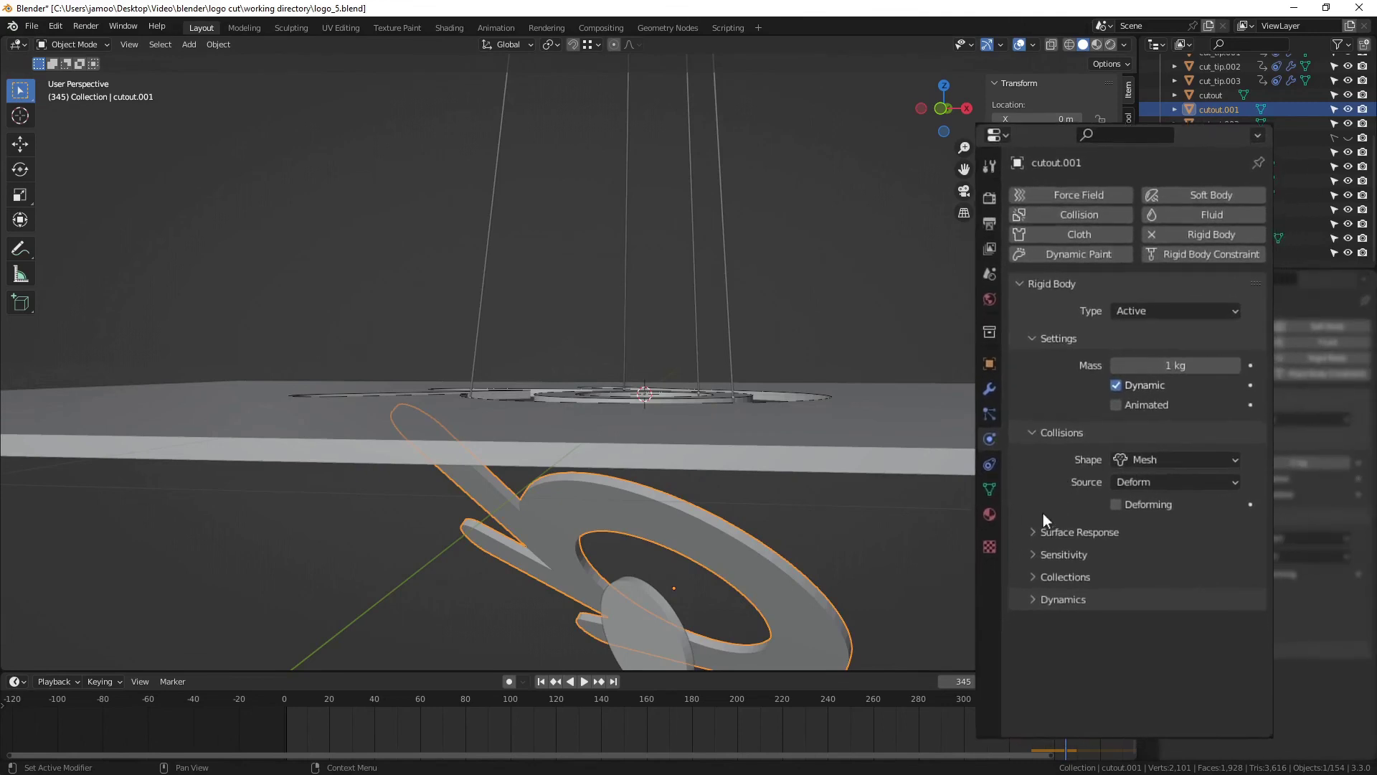
click(1035, 559)
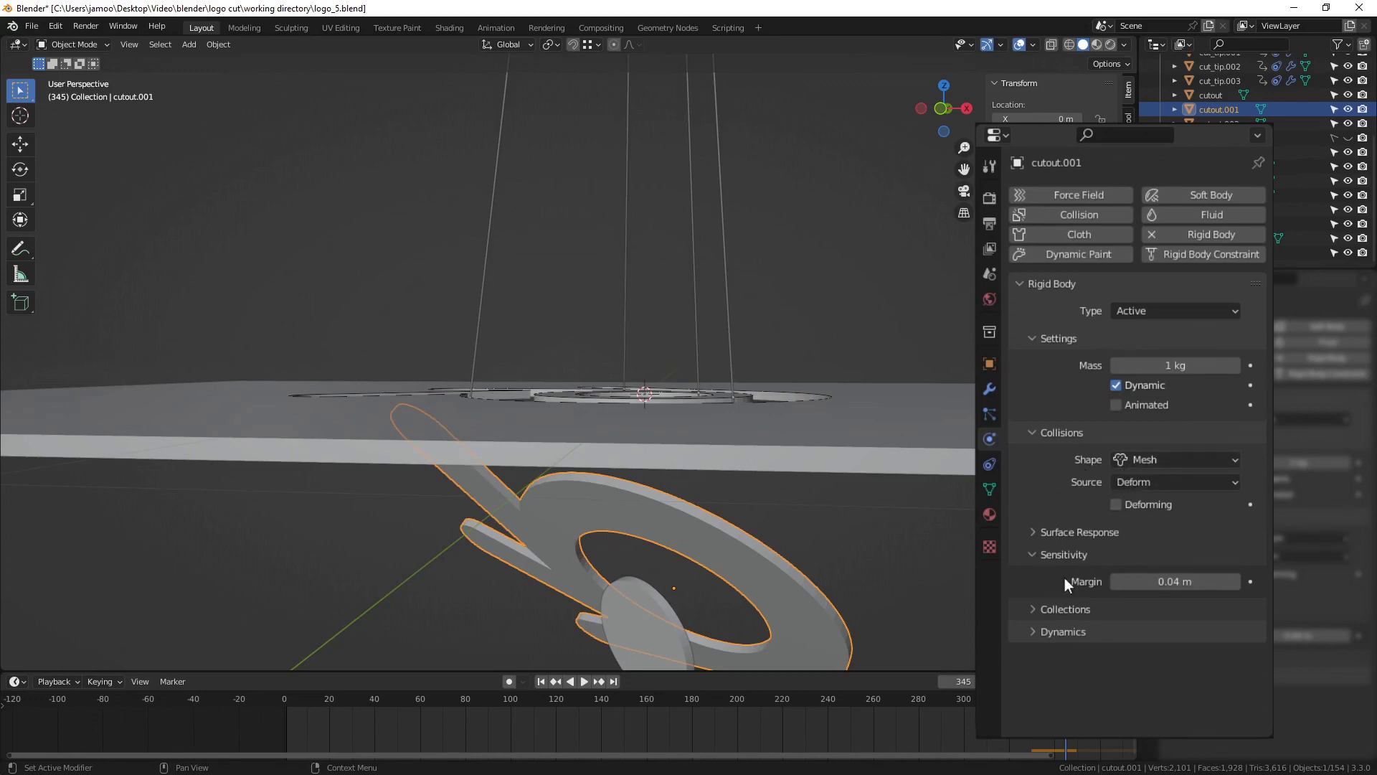
click(1163, 582)
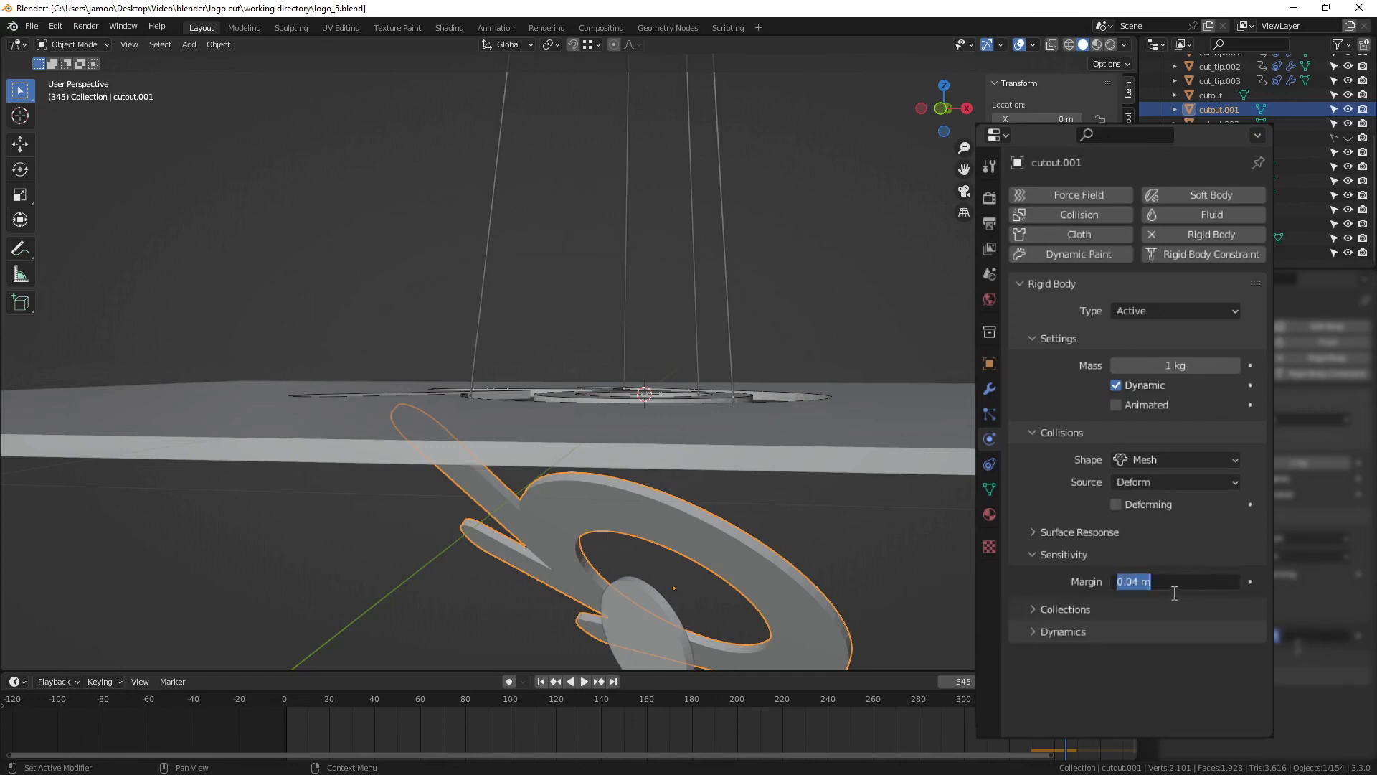
text(0)
key(Return)
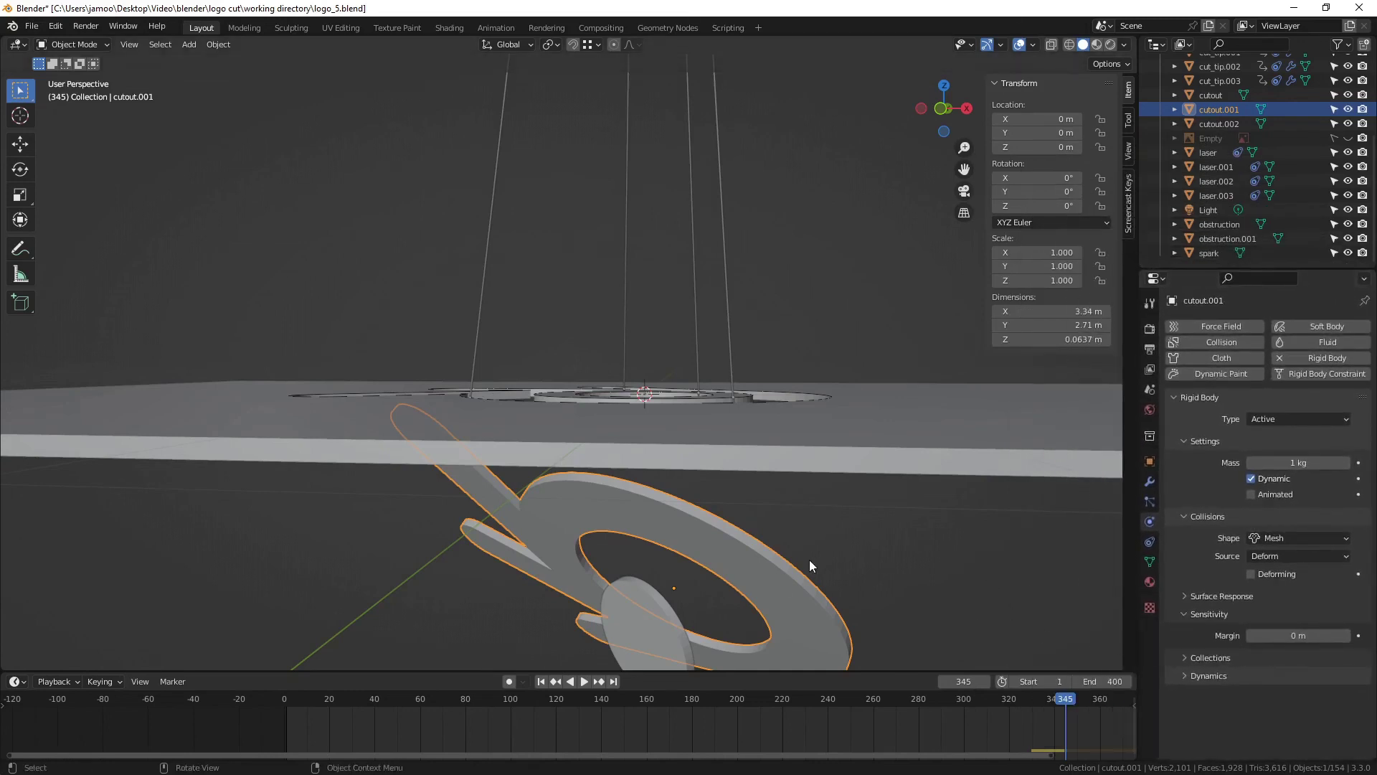
Replay the simulation from the first frame, skip ahead to the drop, and step back to frame 326
key(Left)
key(Left)
key(Left)
key(Left)
key(Left)
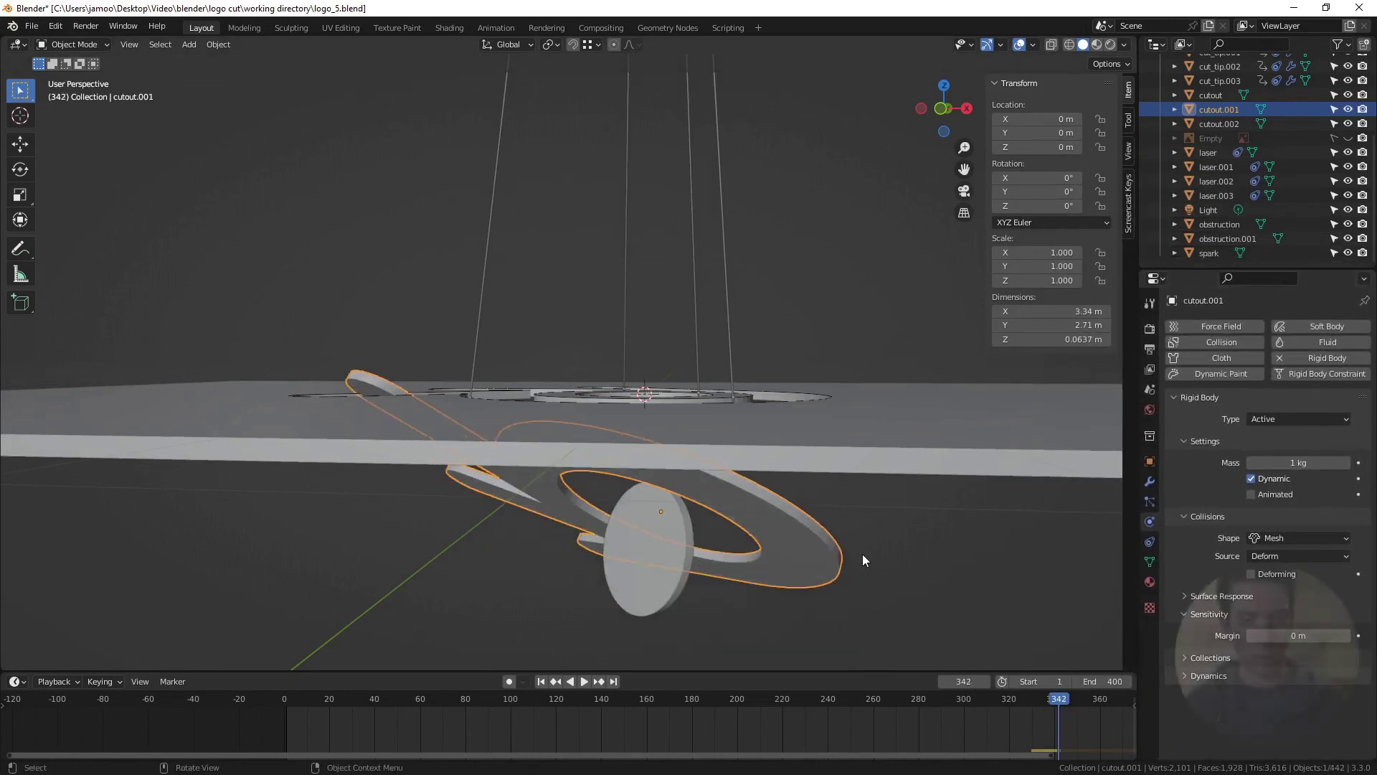
key(shift+Left)
key(space)
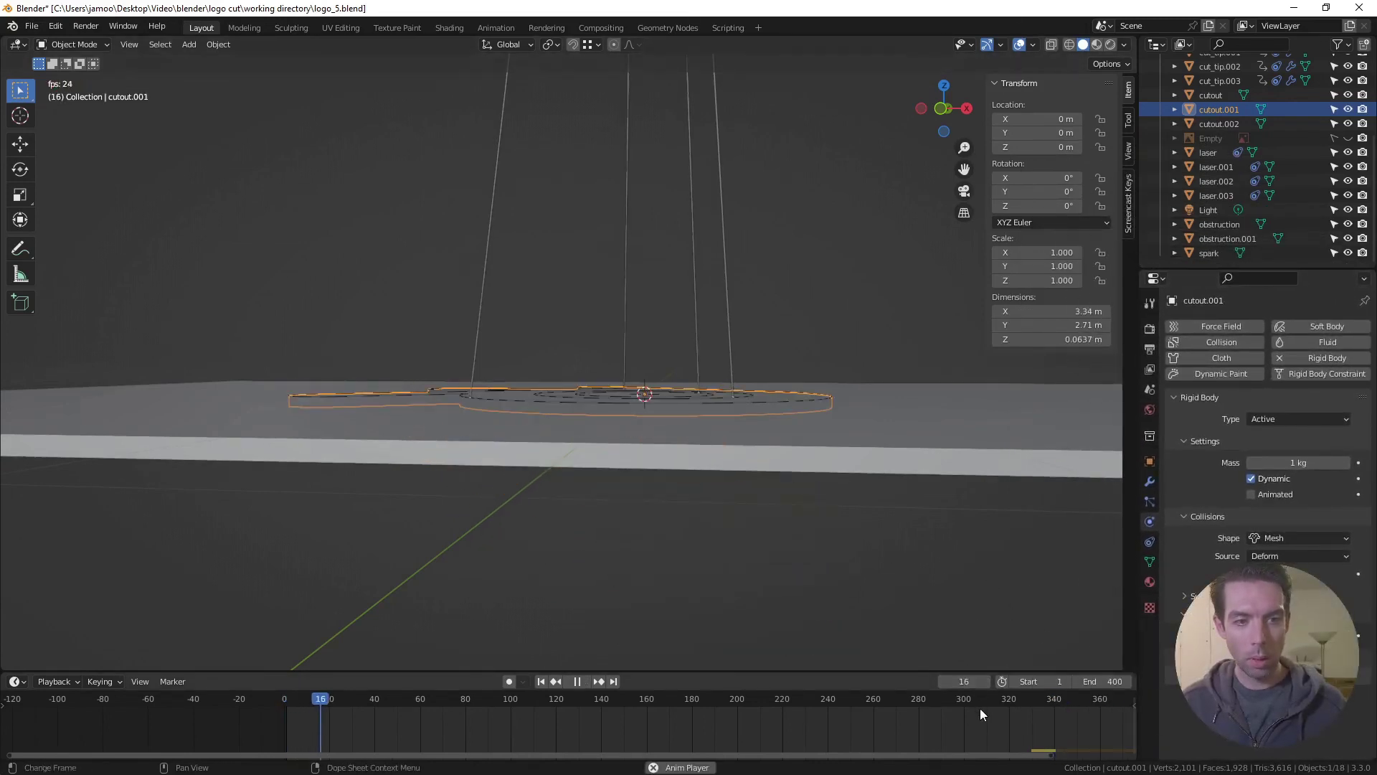
click(1005, 700)
key(space)
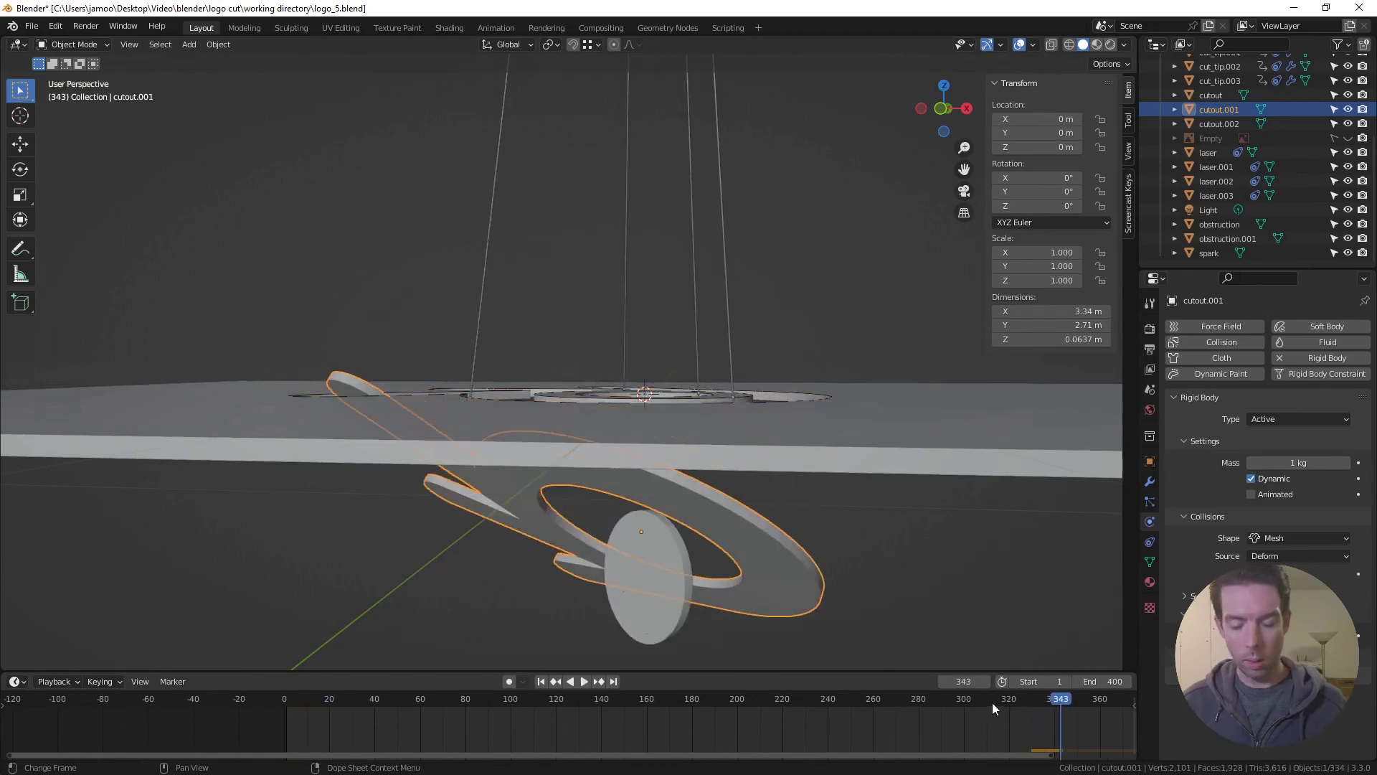
key(Left)
key(Left)
key(Left)
key(Left)
key(Left)
key(Left)
key(Left)
key(Left)
key(Left)
key(Left)
key(Left)
key(Left)
key(Left)
key(Left)
key(Left)
key(Left)
key(Left)
key(Left)
key(Left)
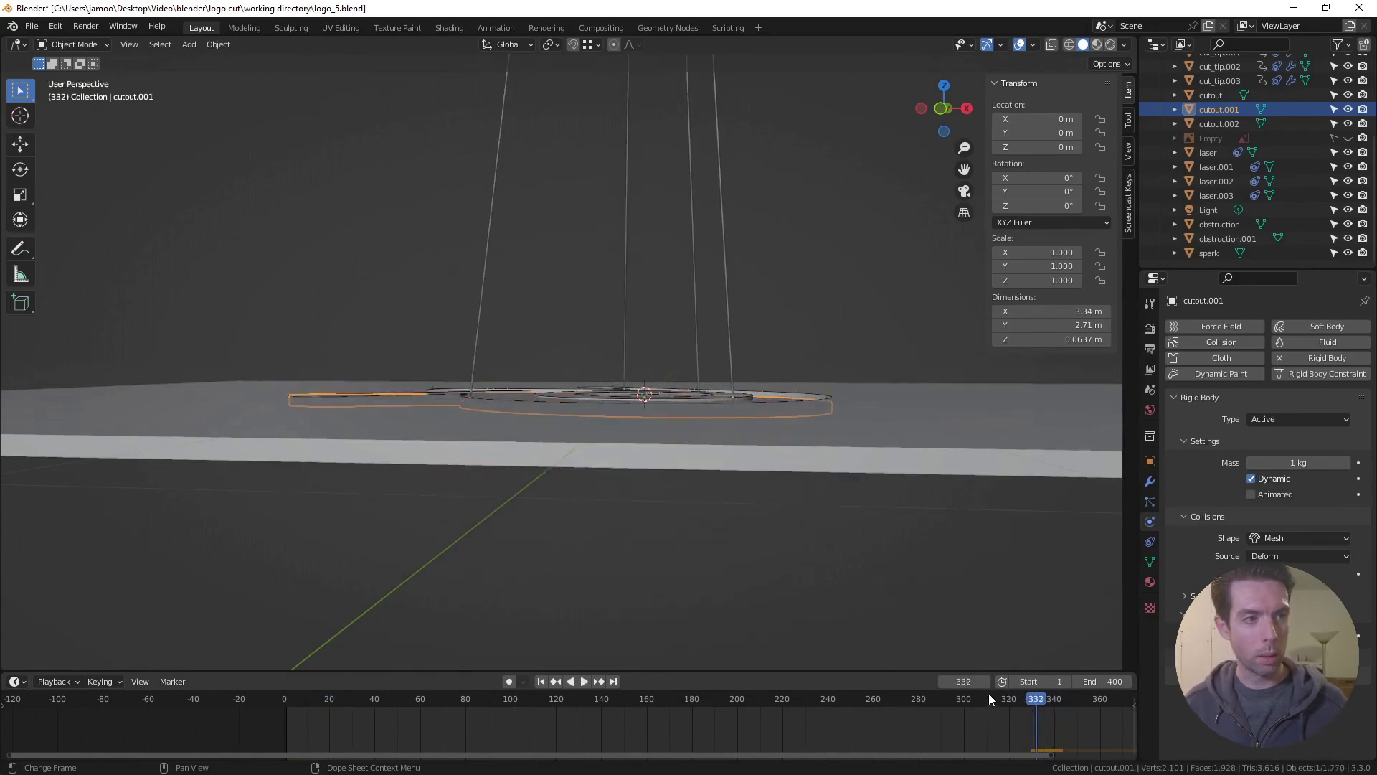
key(Left)
Step forward to frame 349 in a raised perspective view to examine the fall with the new margin
middle_drag(734, 386, 744, 395)
key(Right)
key(Right)
key(Right)
key(Right)
key(Right)
key(Right)
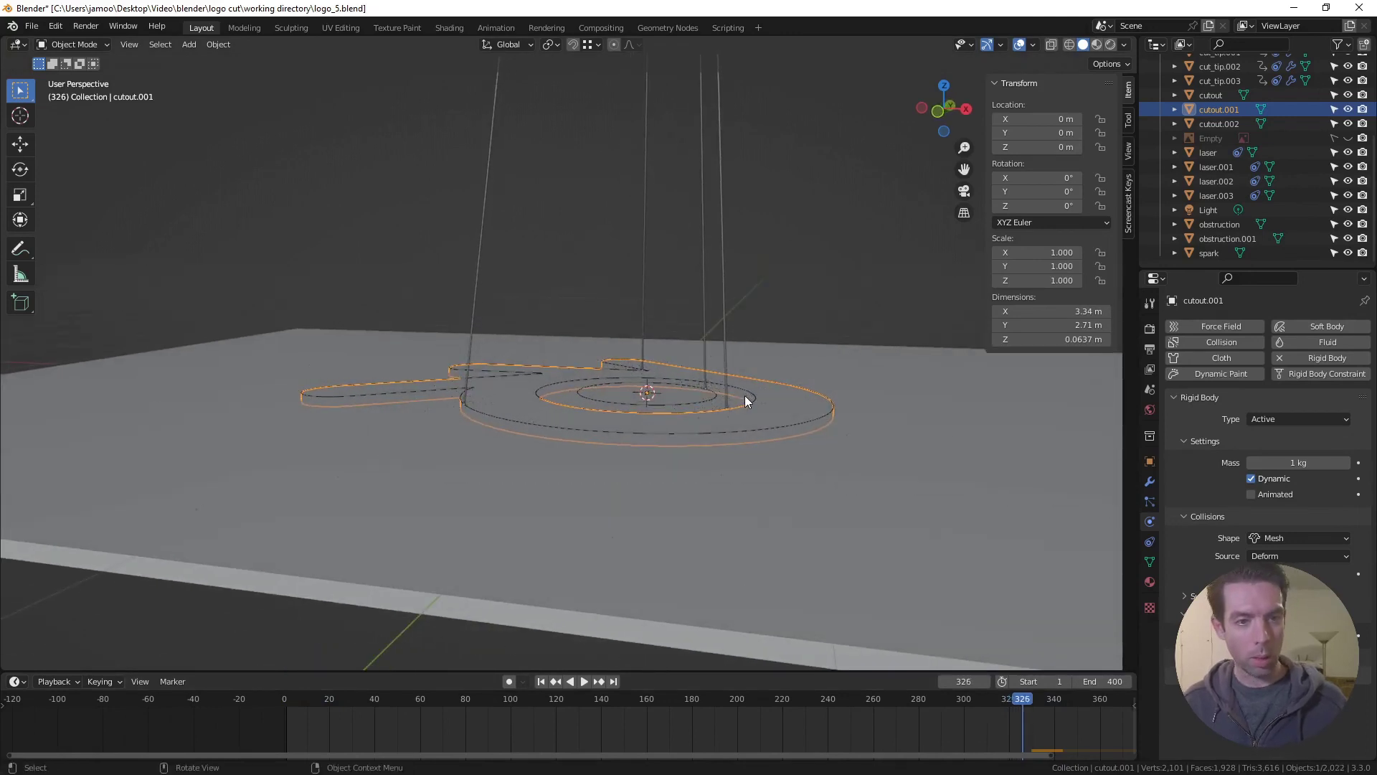
key(Right)
key(Right)
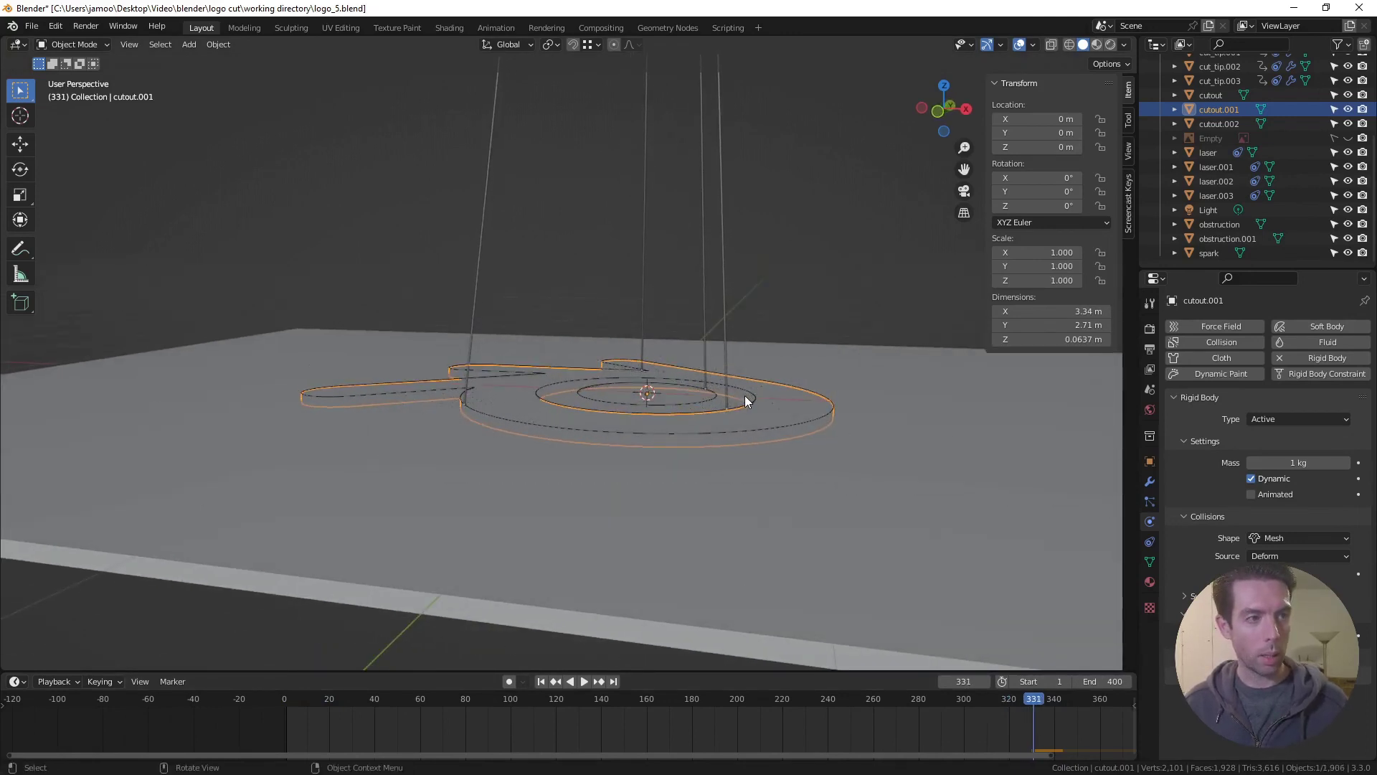
key(Right)
key(Right)
key(Right)
key(Right)
key(Right)
key(Right)
key(Right)
key(Right)
key(Right)
key(Right)
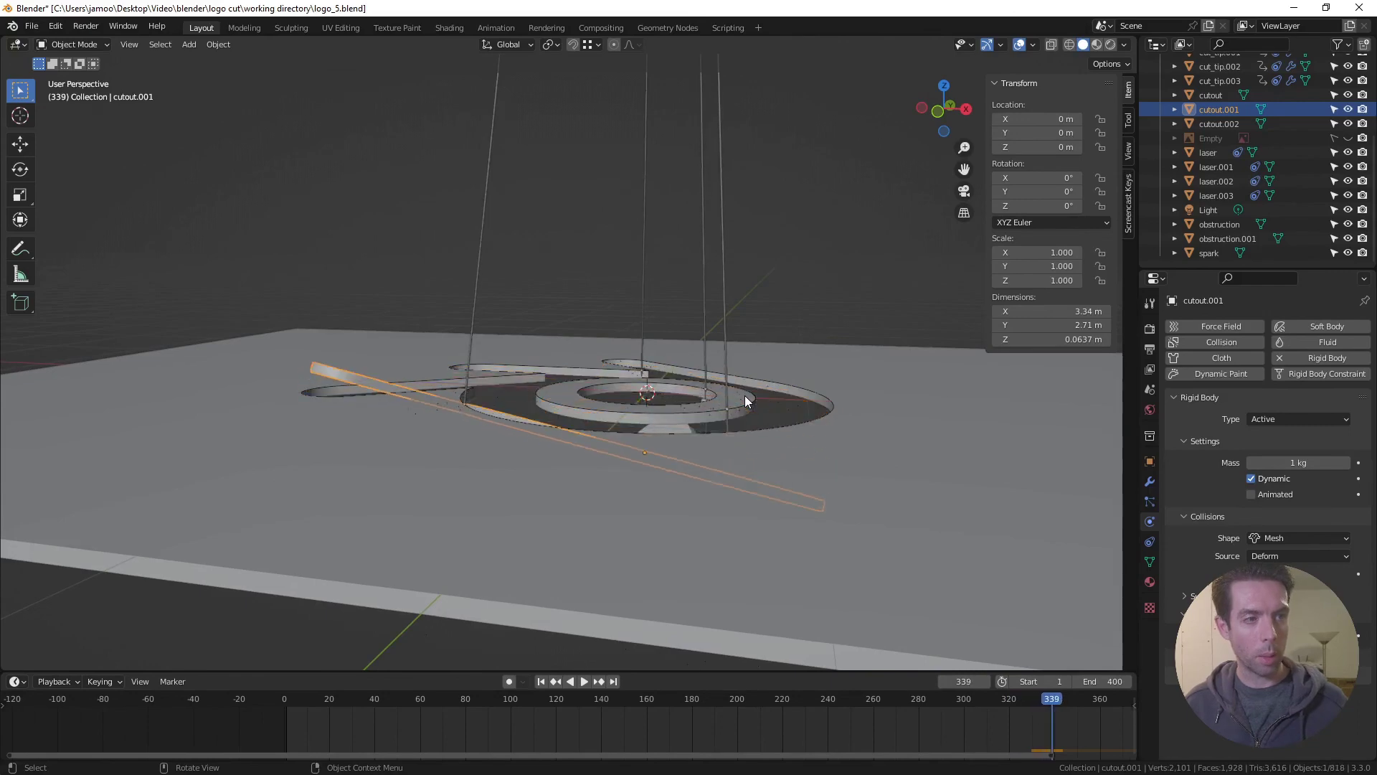
key(Right)
key(Right)
key(Right)
key(Right)
key(Right)
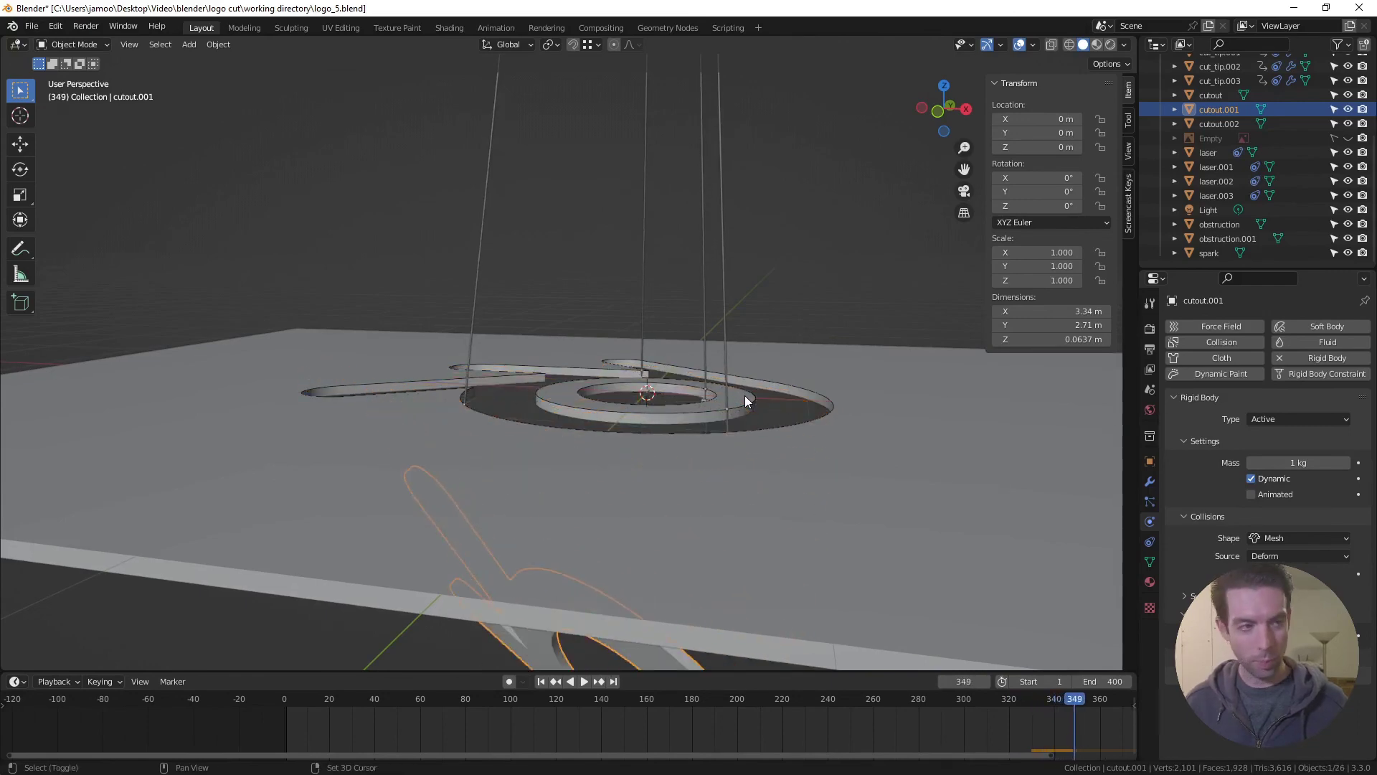
Return to the first frame and play the whole animation through the camera to check the tumbling cutouts
key(shift+Left)
key(KP_0)
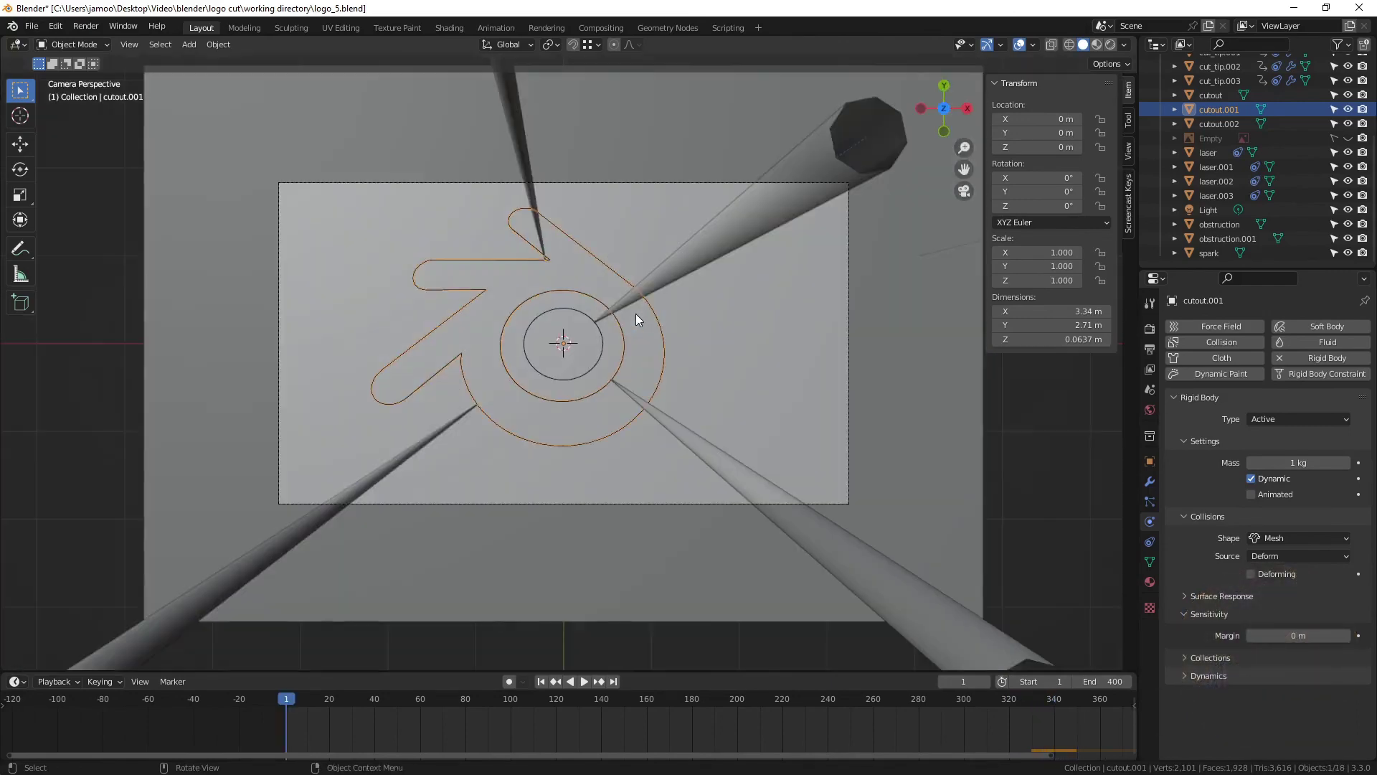
key(space)
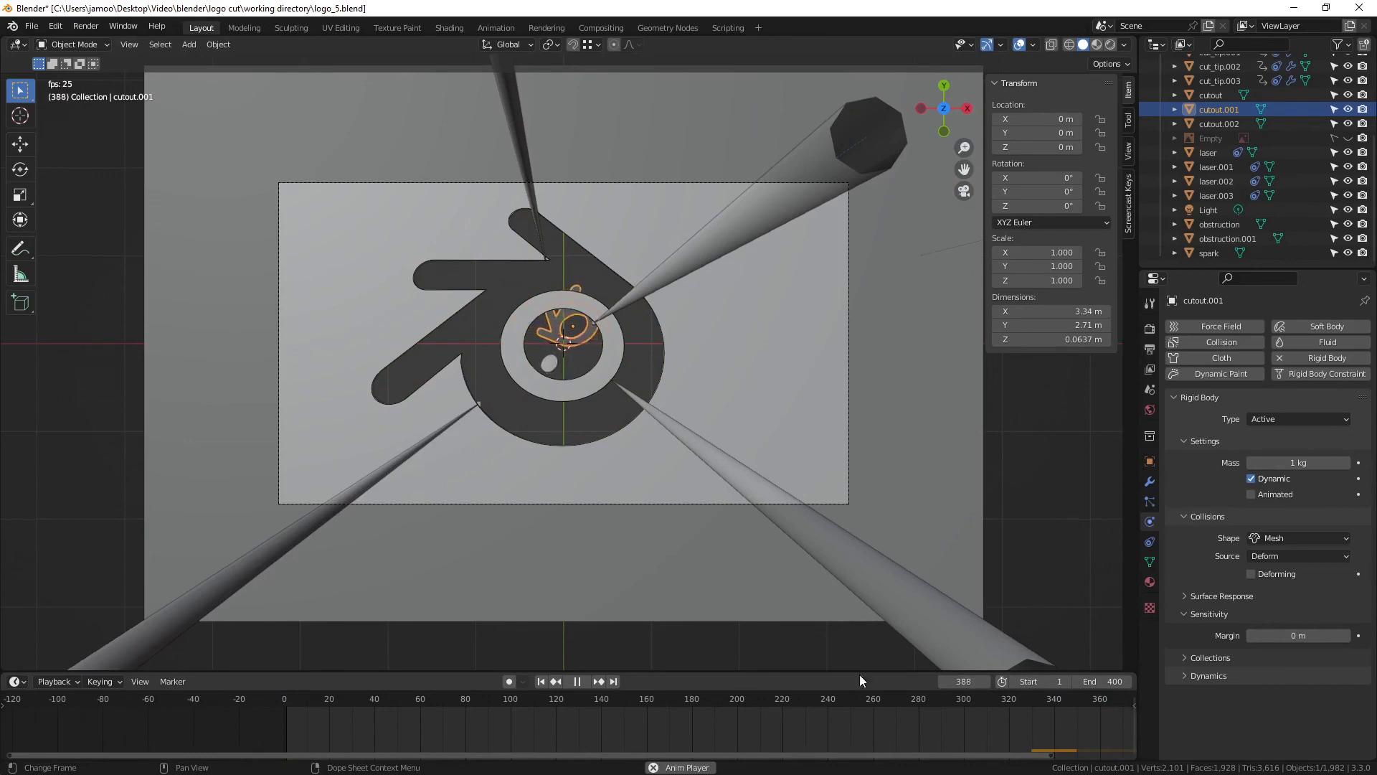
key(space)
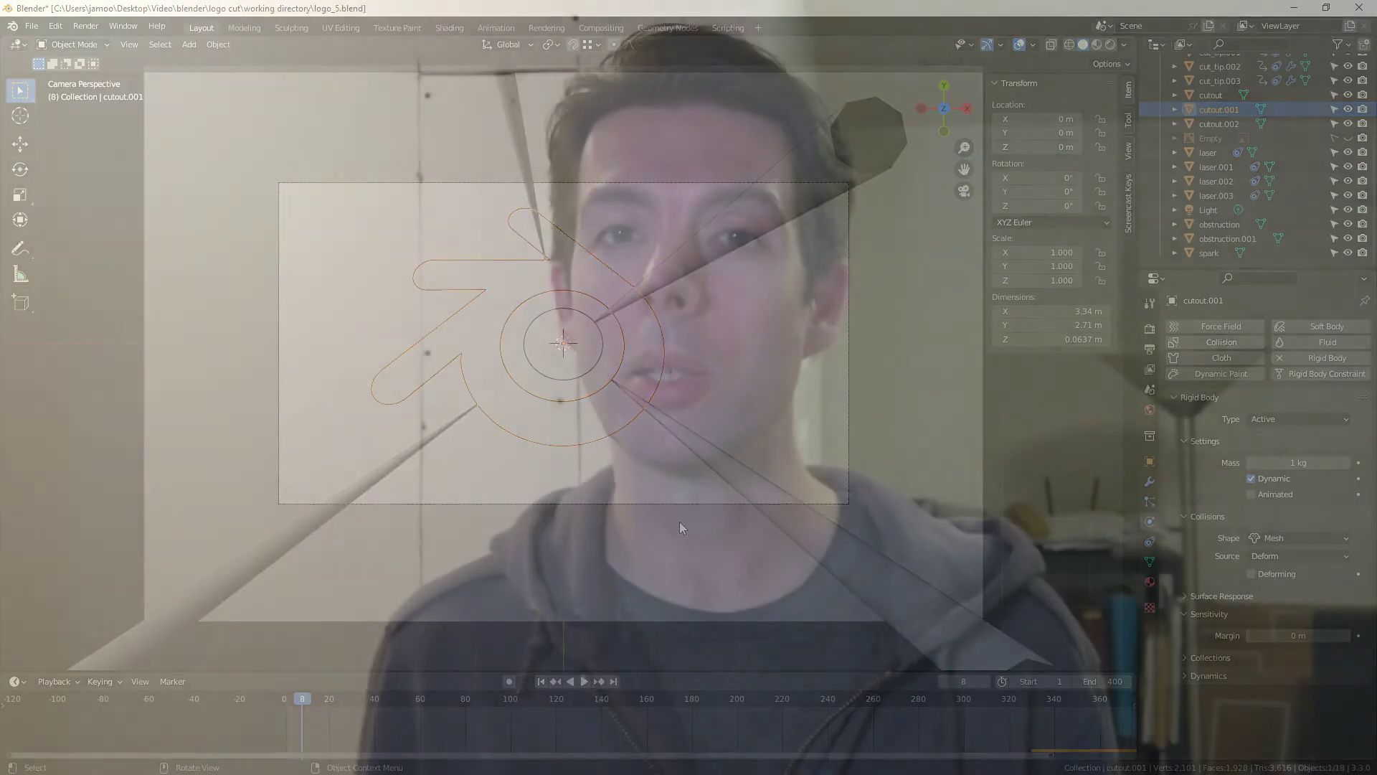